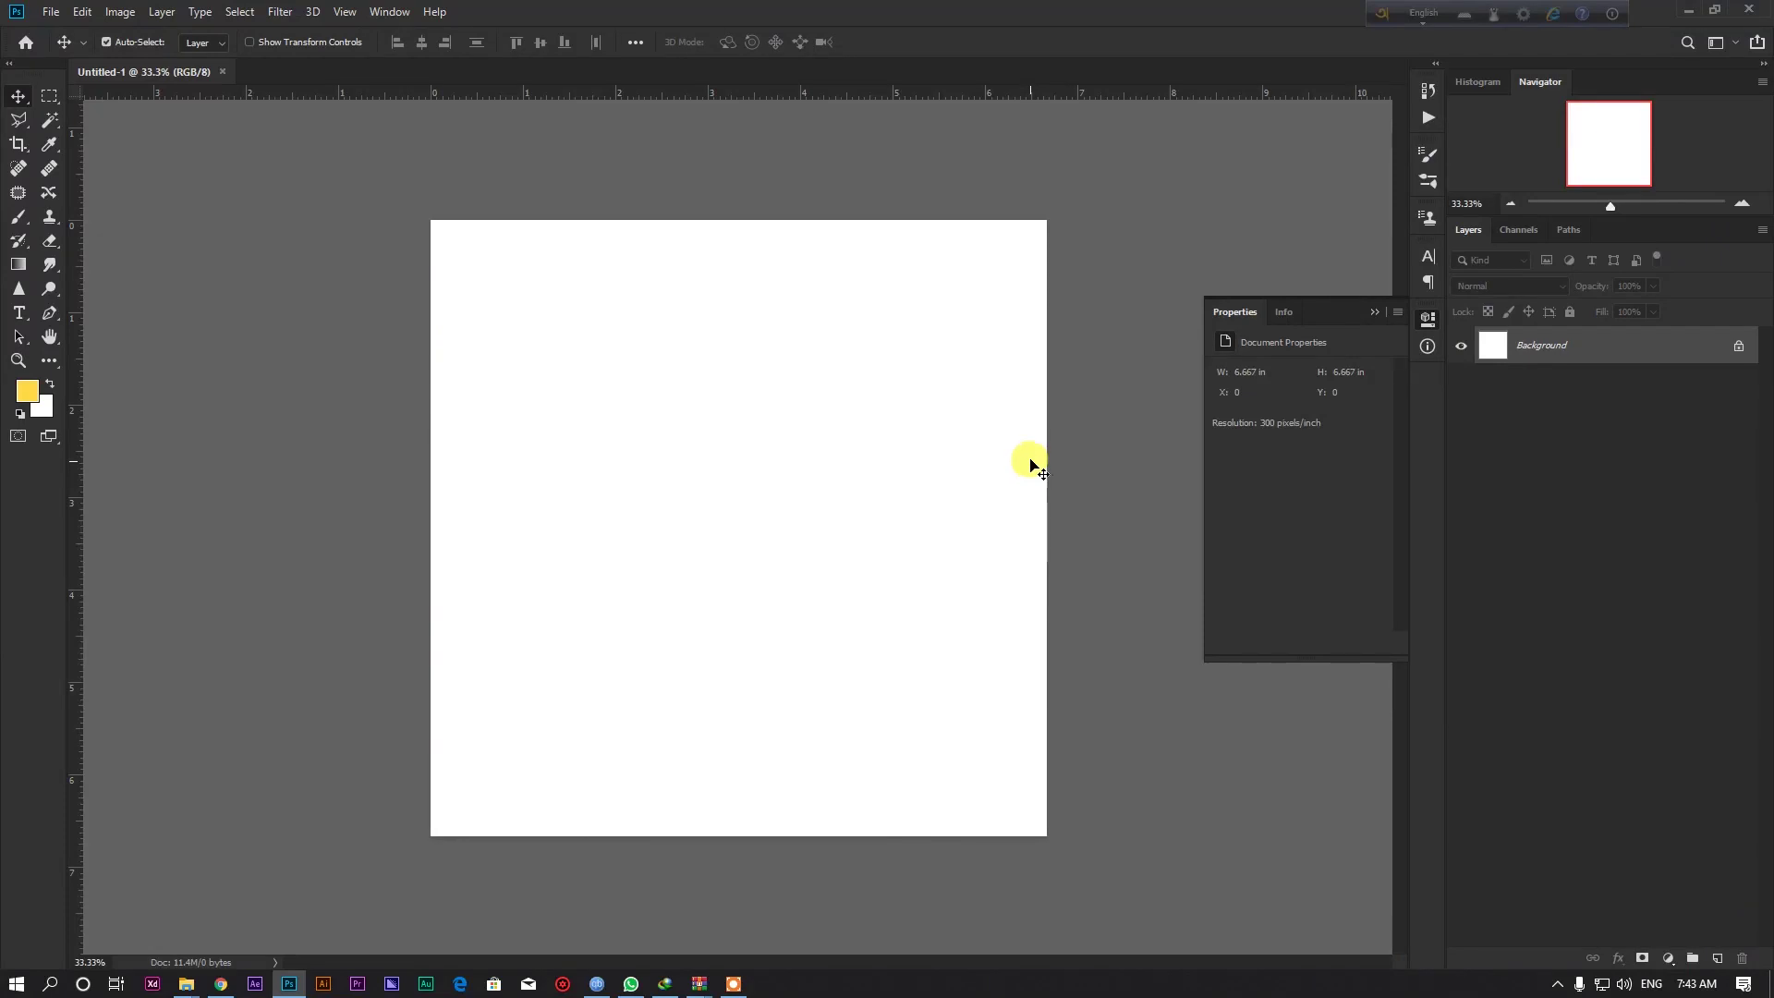
Start a new 2000×2000 px document at 300 ppi in RGB 8-bit colour.
click(733, 983)
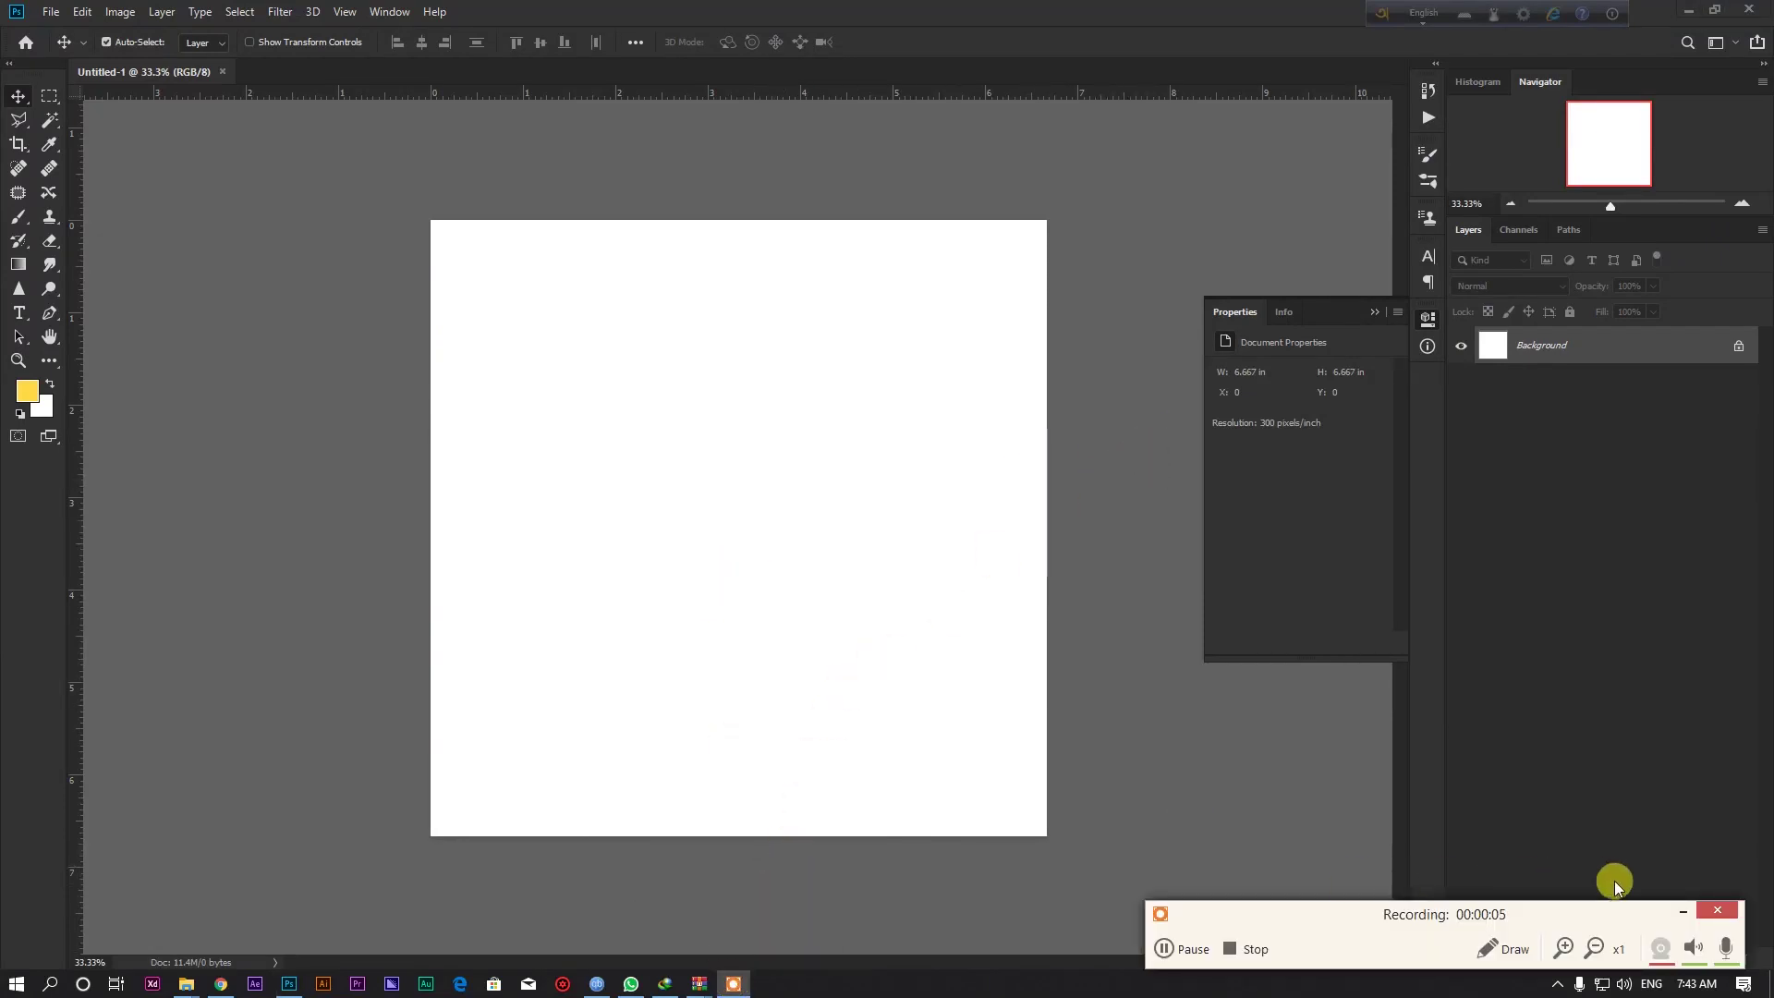
click(1681, 913)
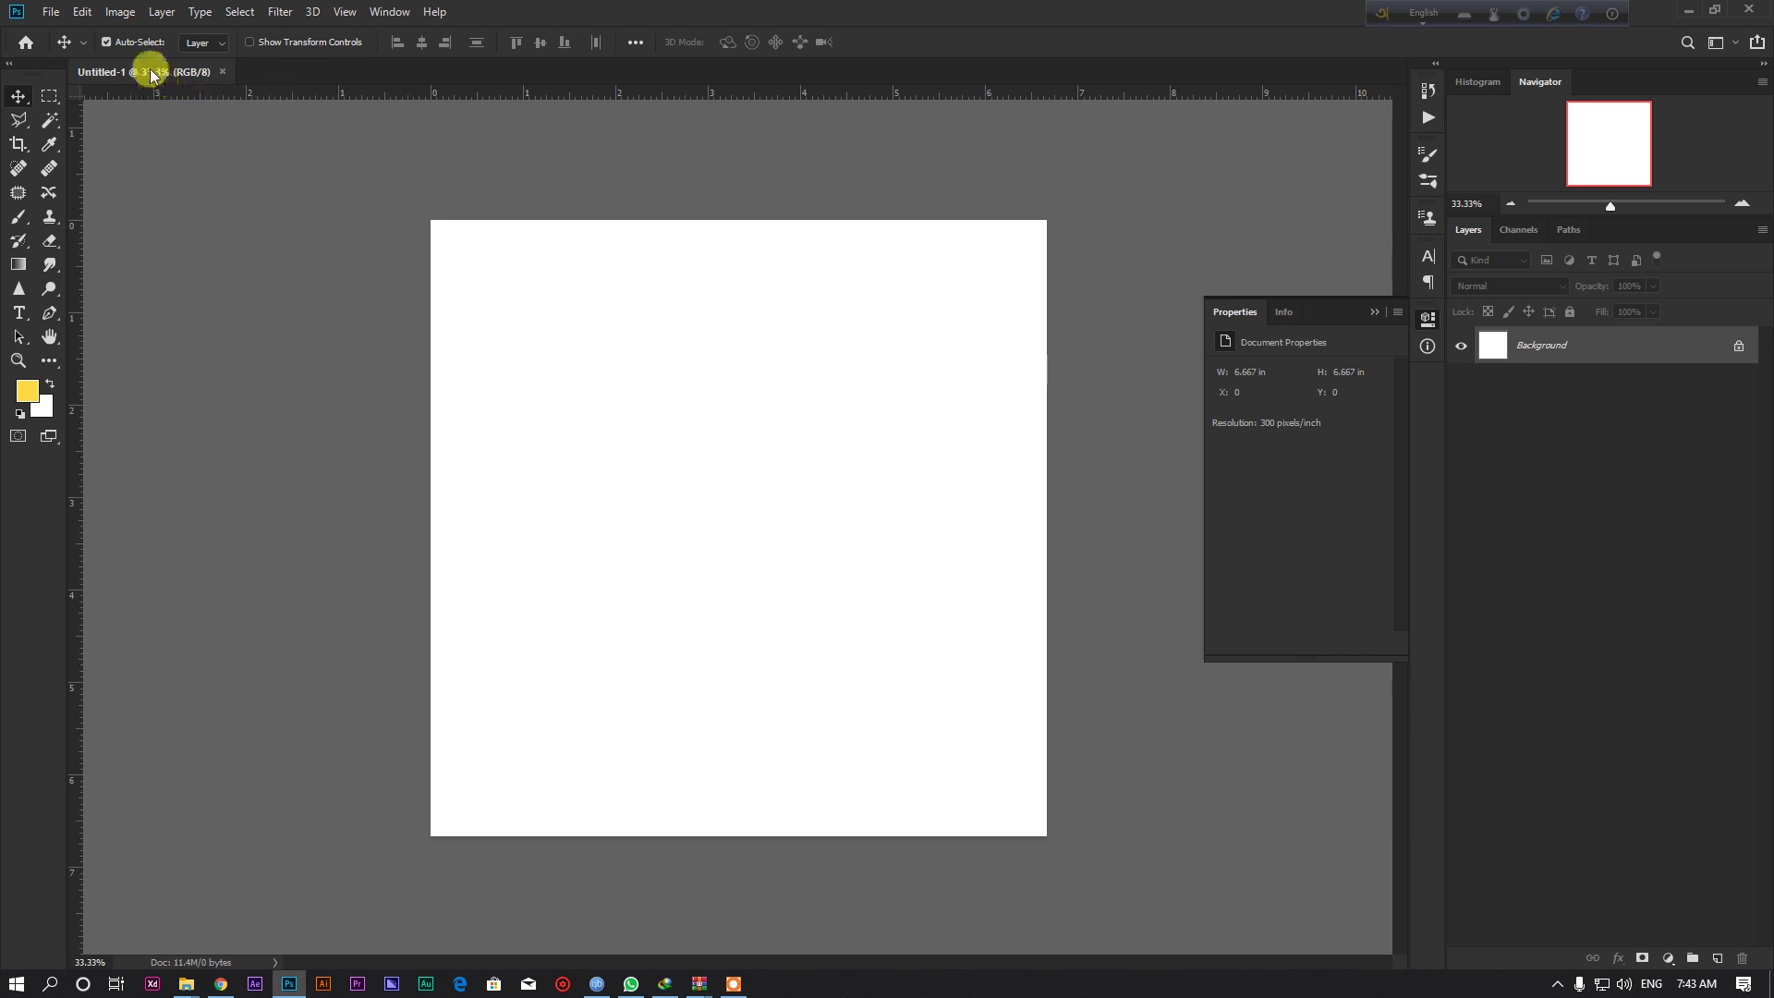
click(61, 14)
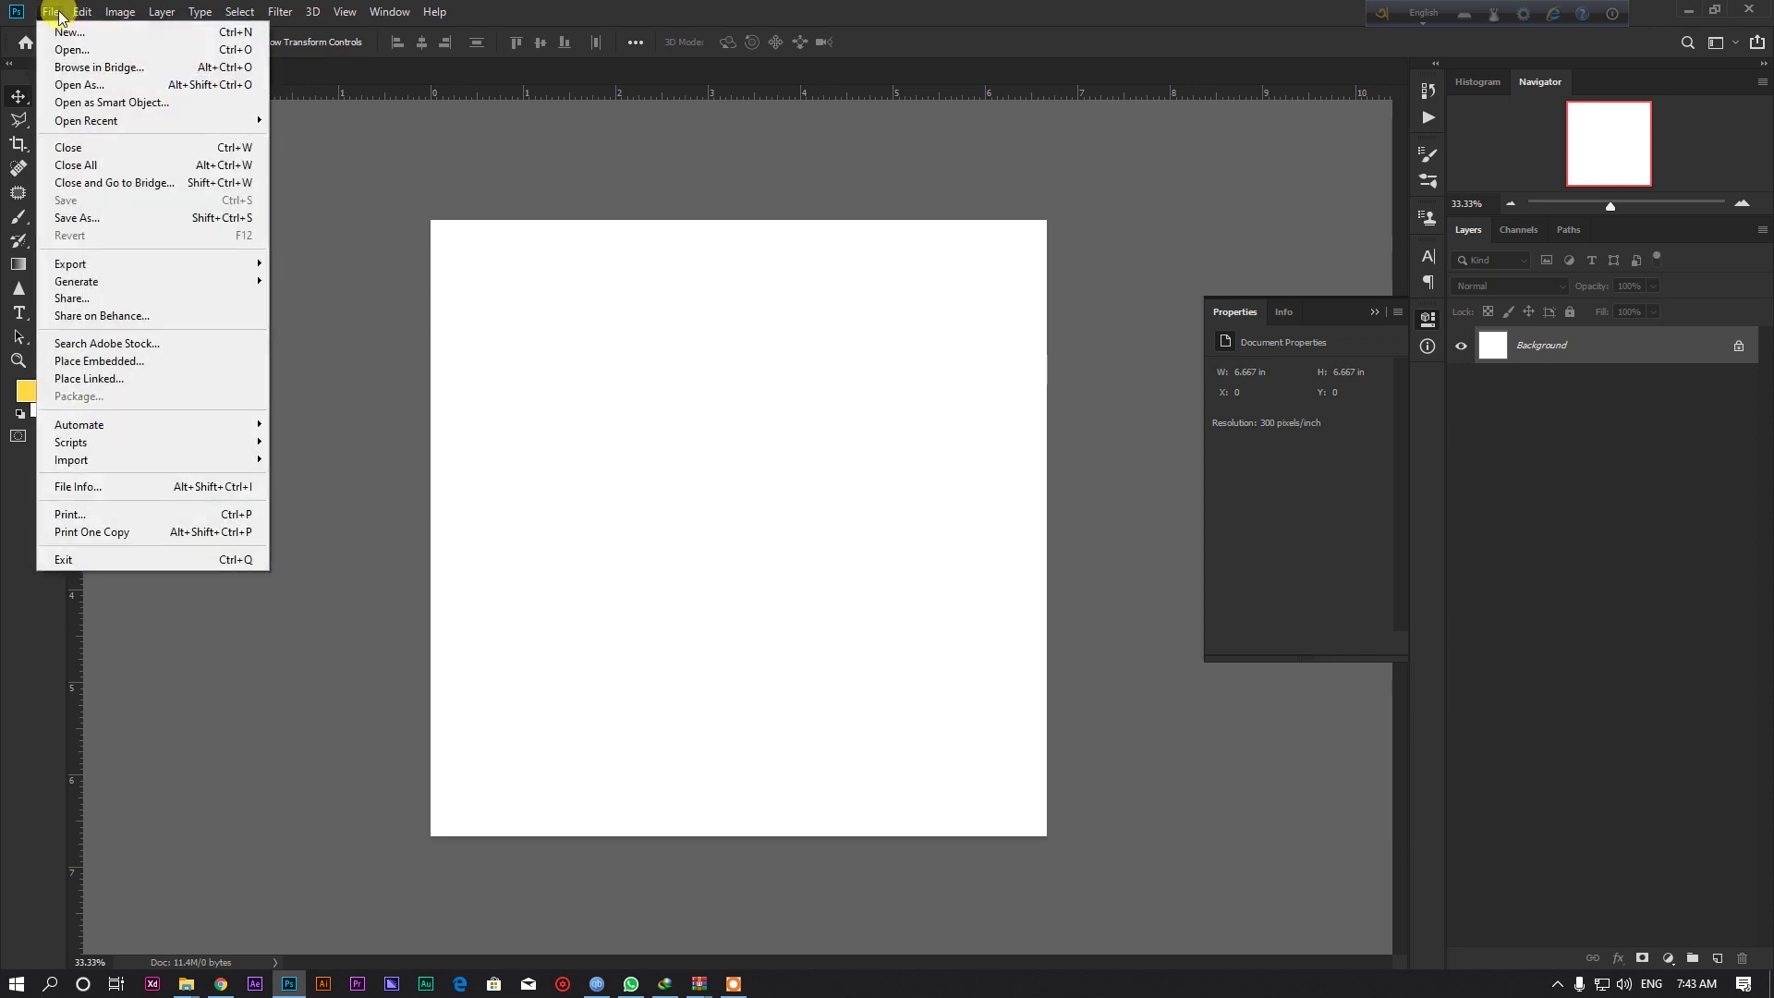
click(63, 32)
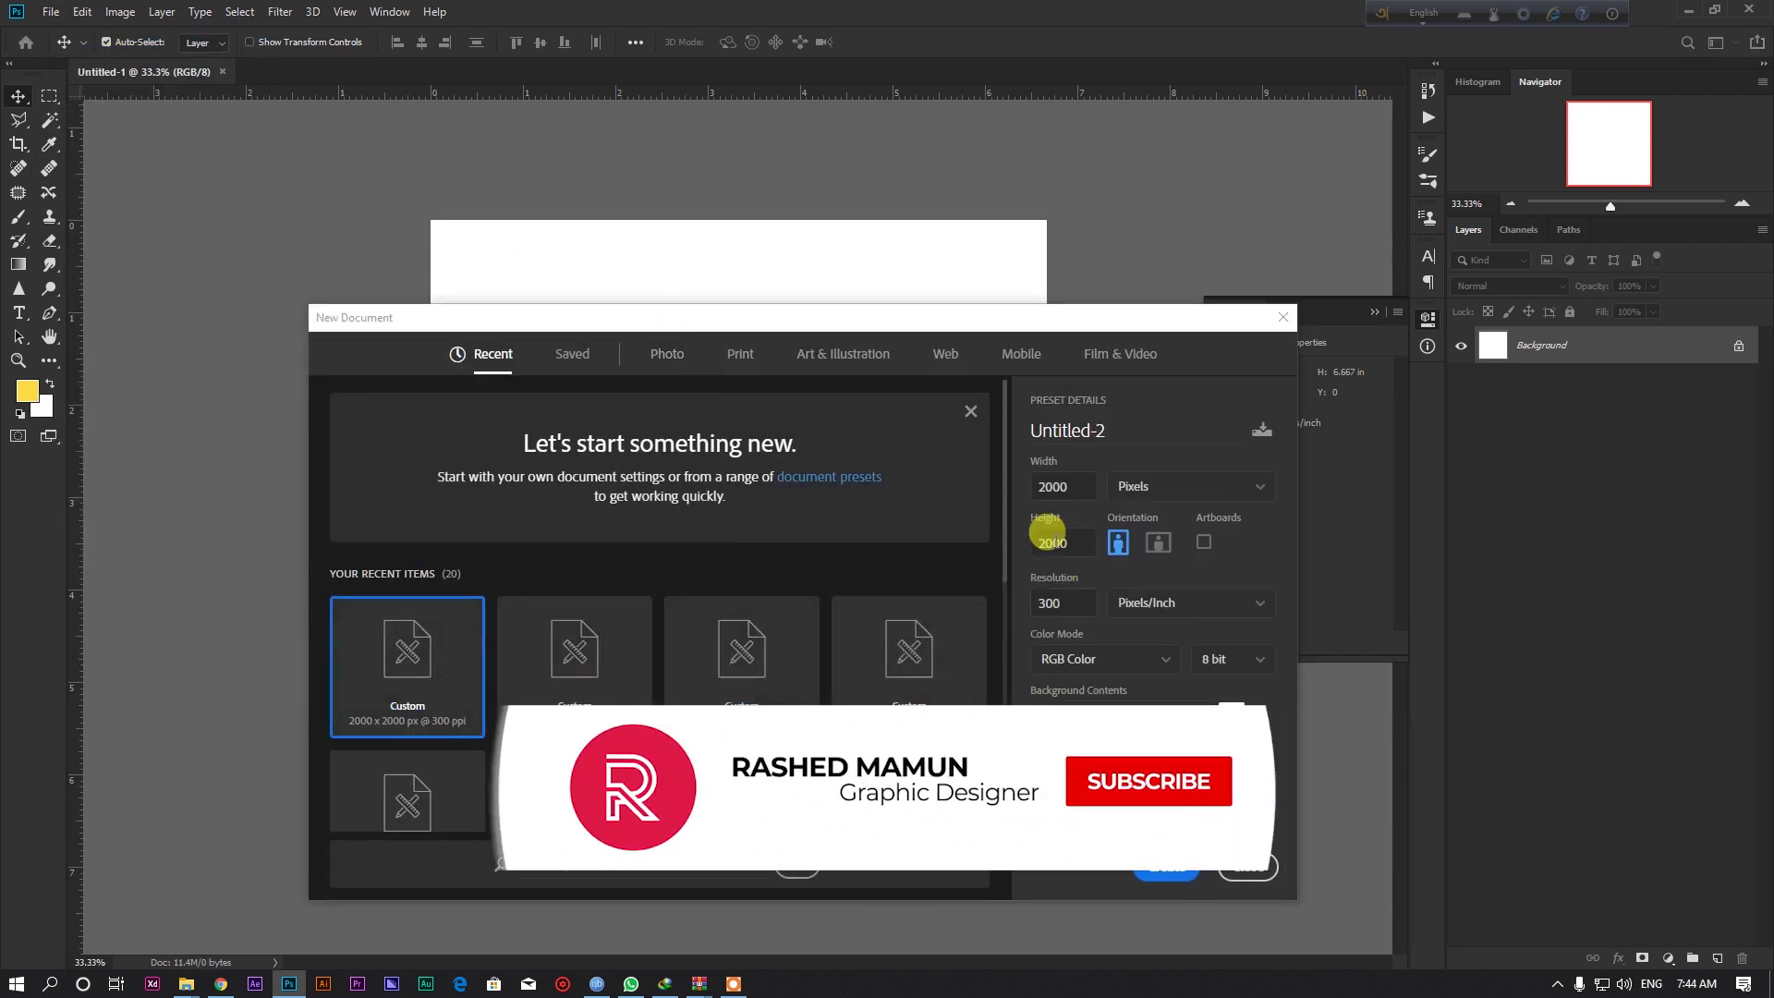
click(1063, 604)
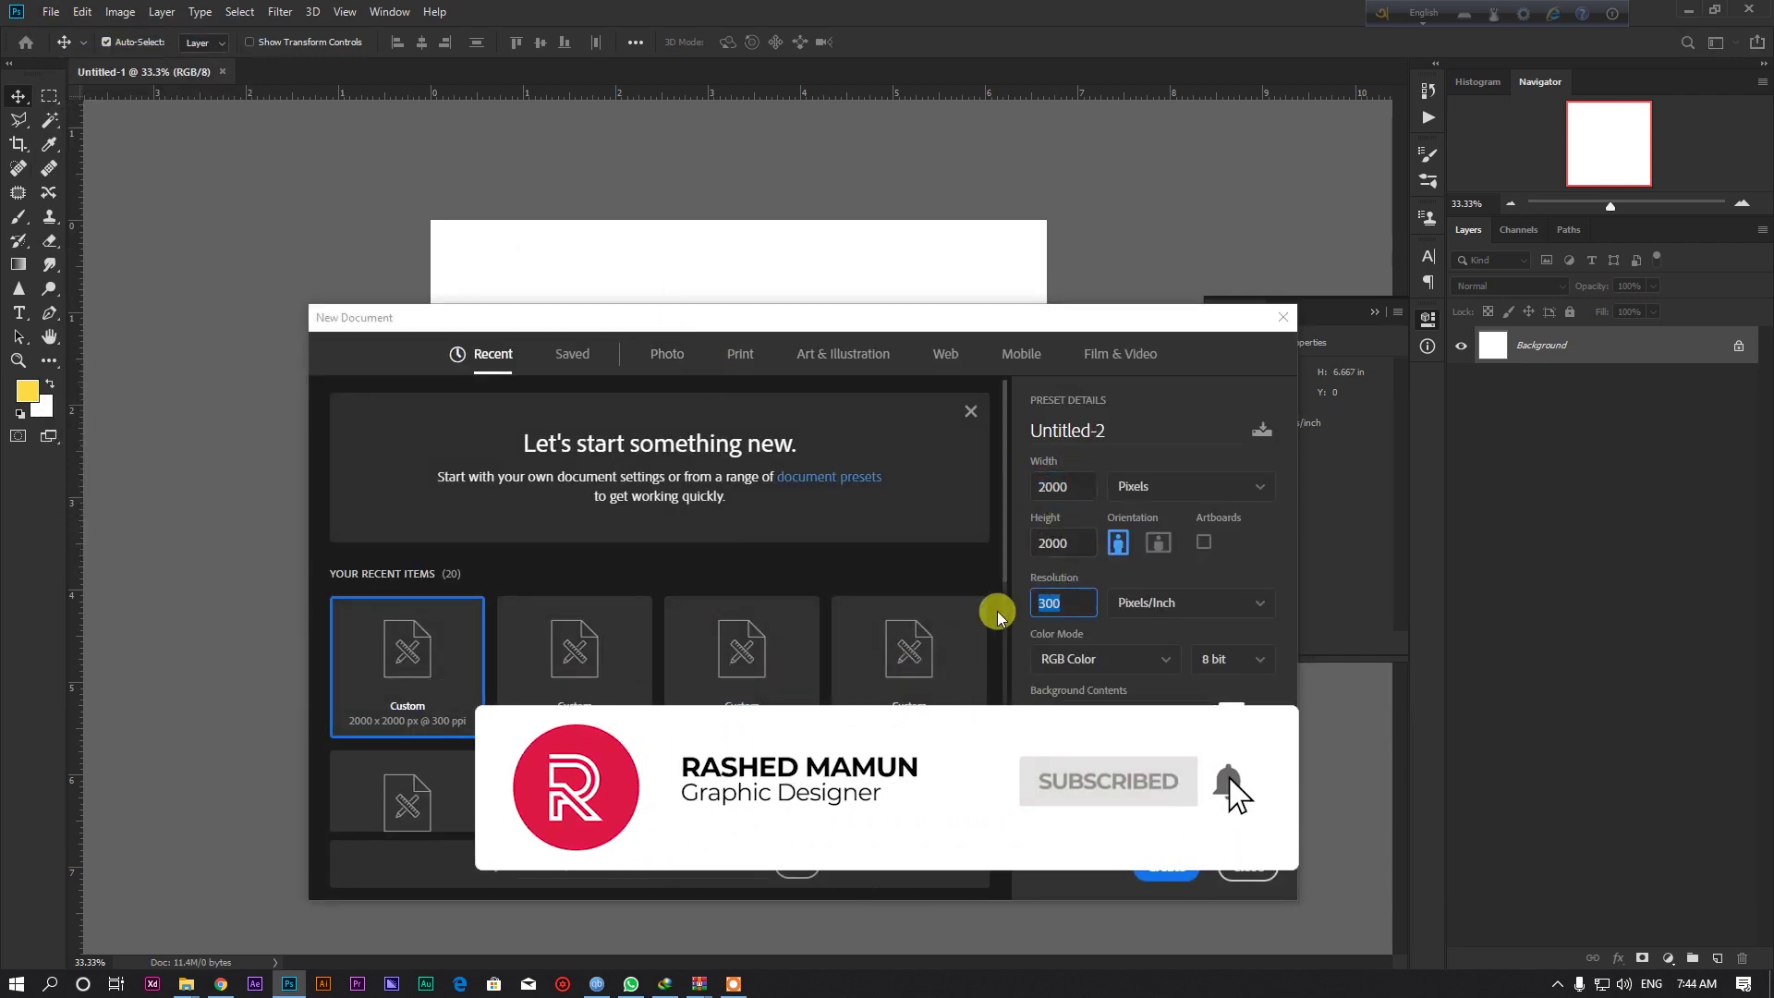
click(1152, 660)
click(1213, 662)
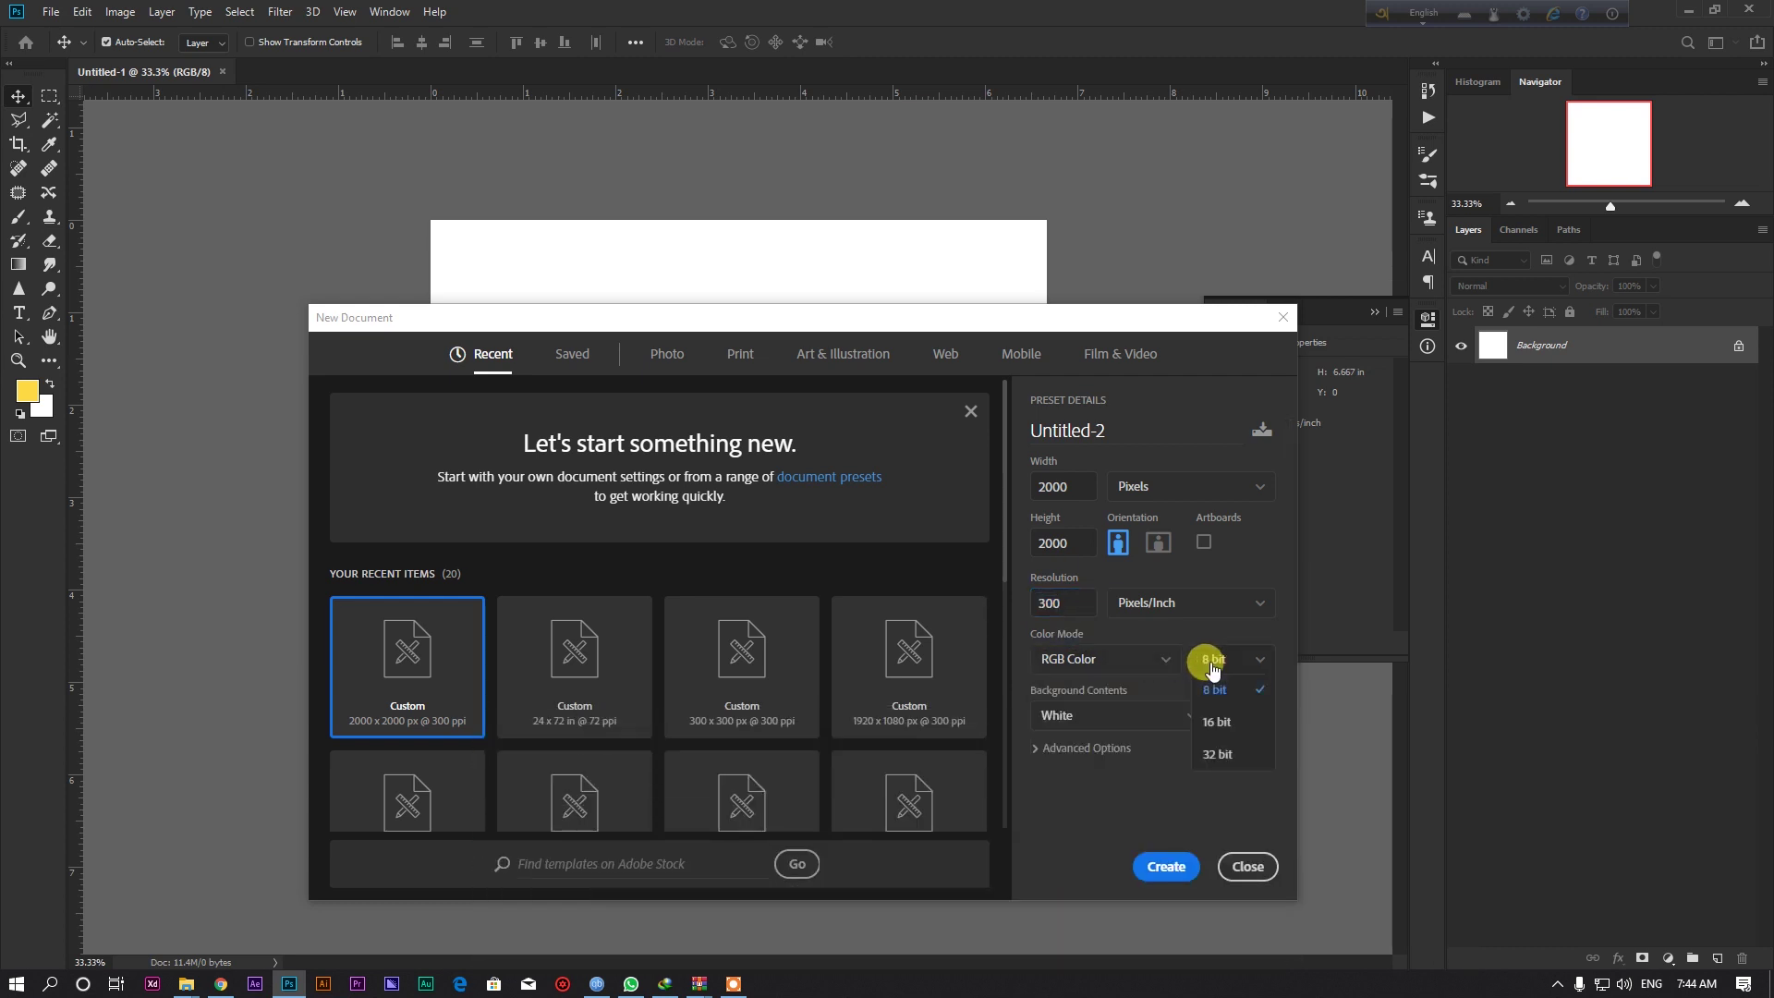
click(1214, 735)
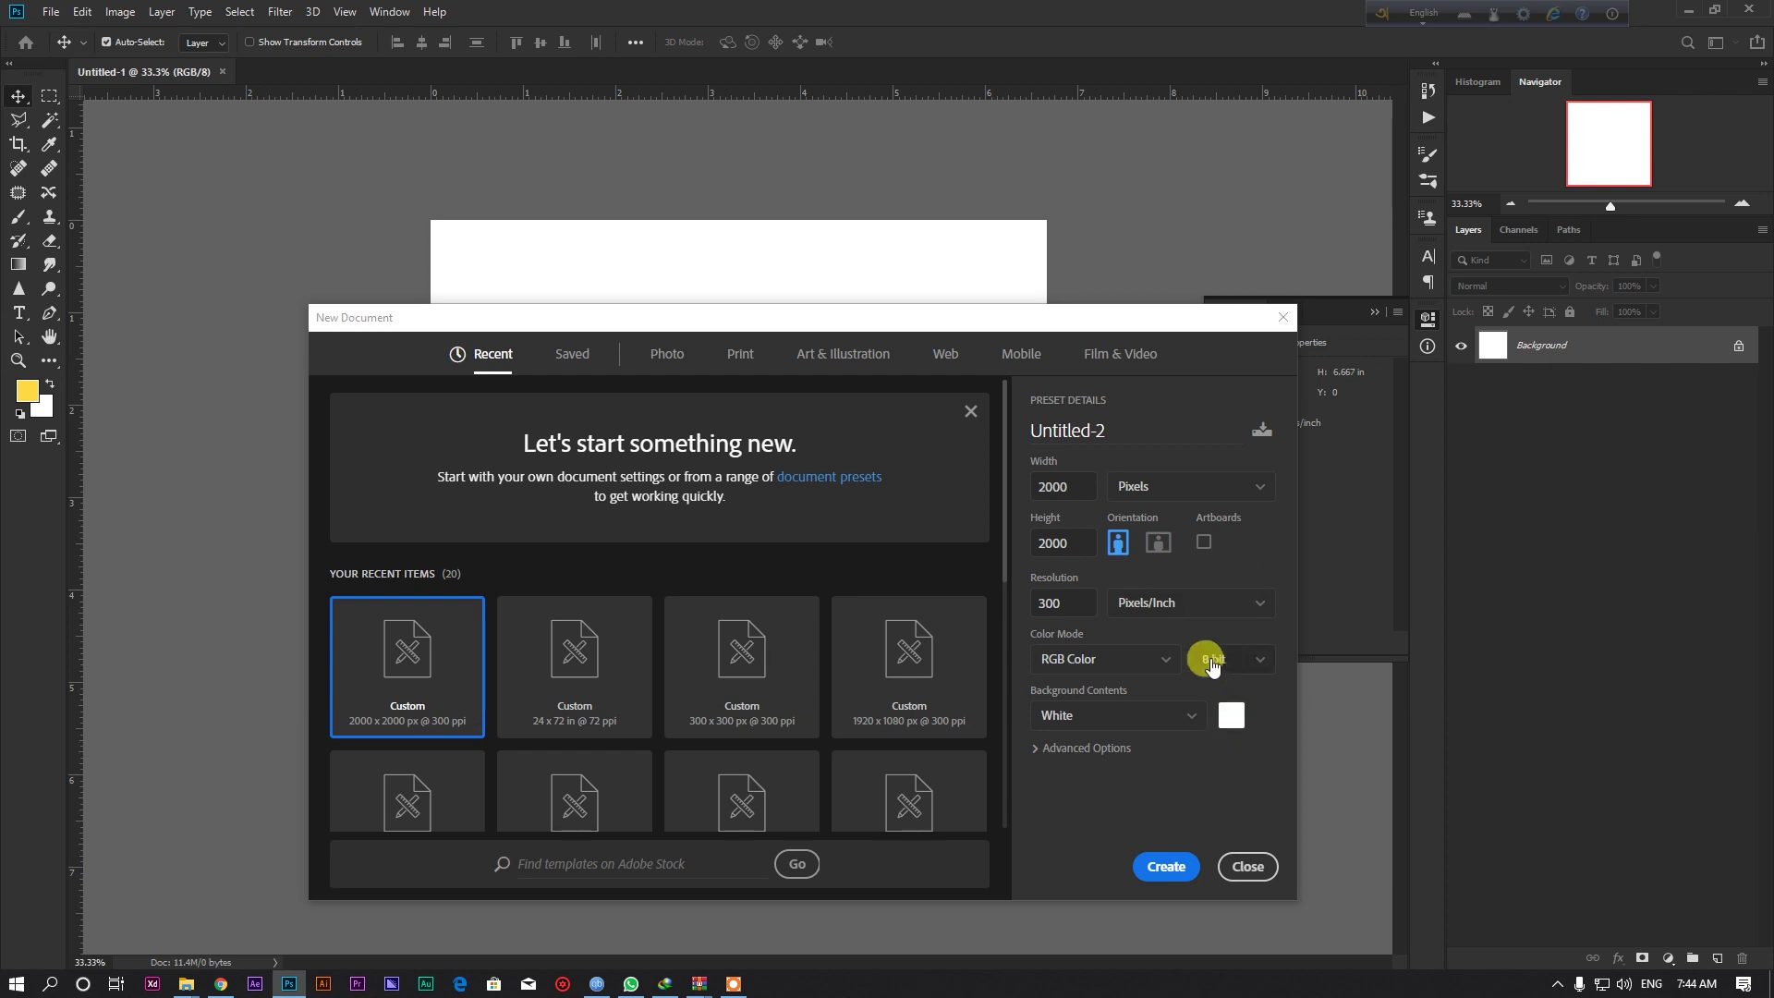
Keep the white background and sRGB colour profile, and create the document.
click(1108, 715)
click(1086, 748)
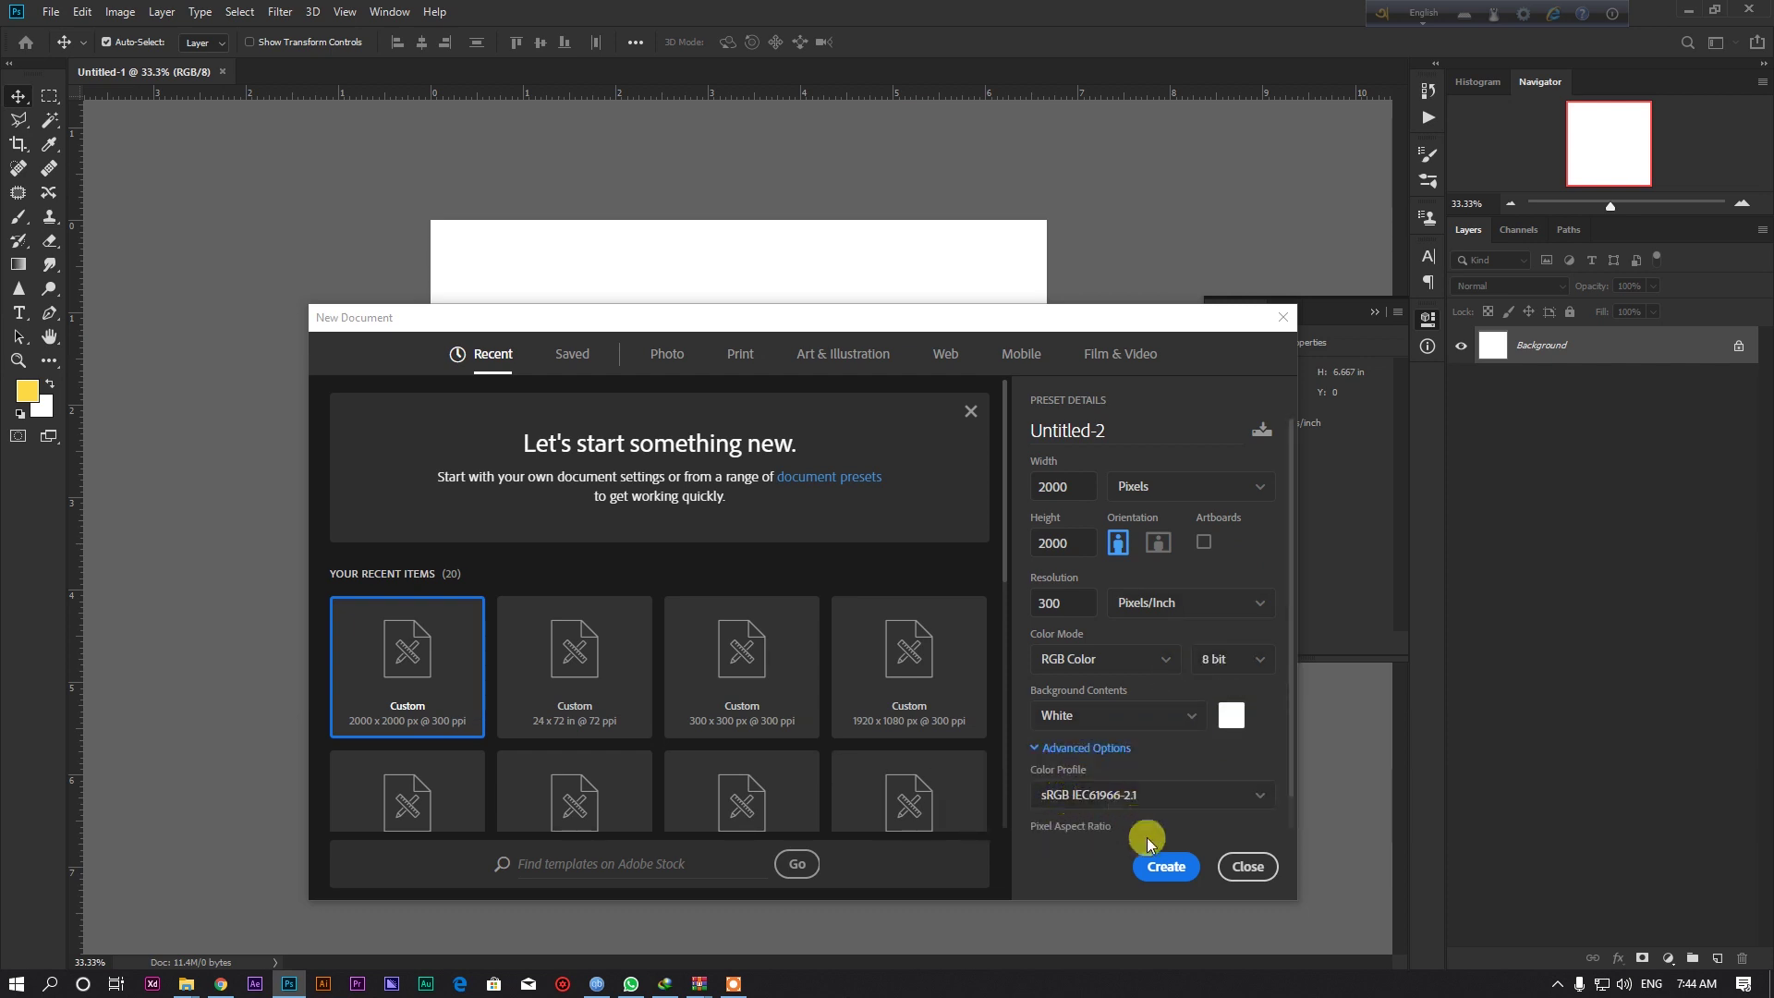
click(1116, 797)
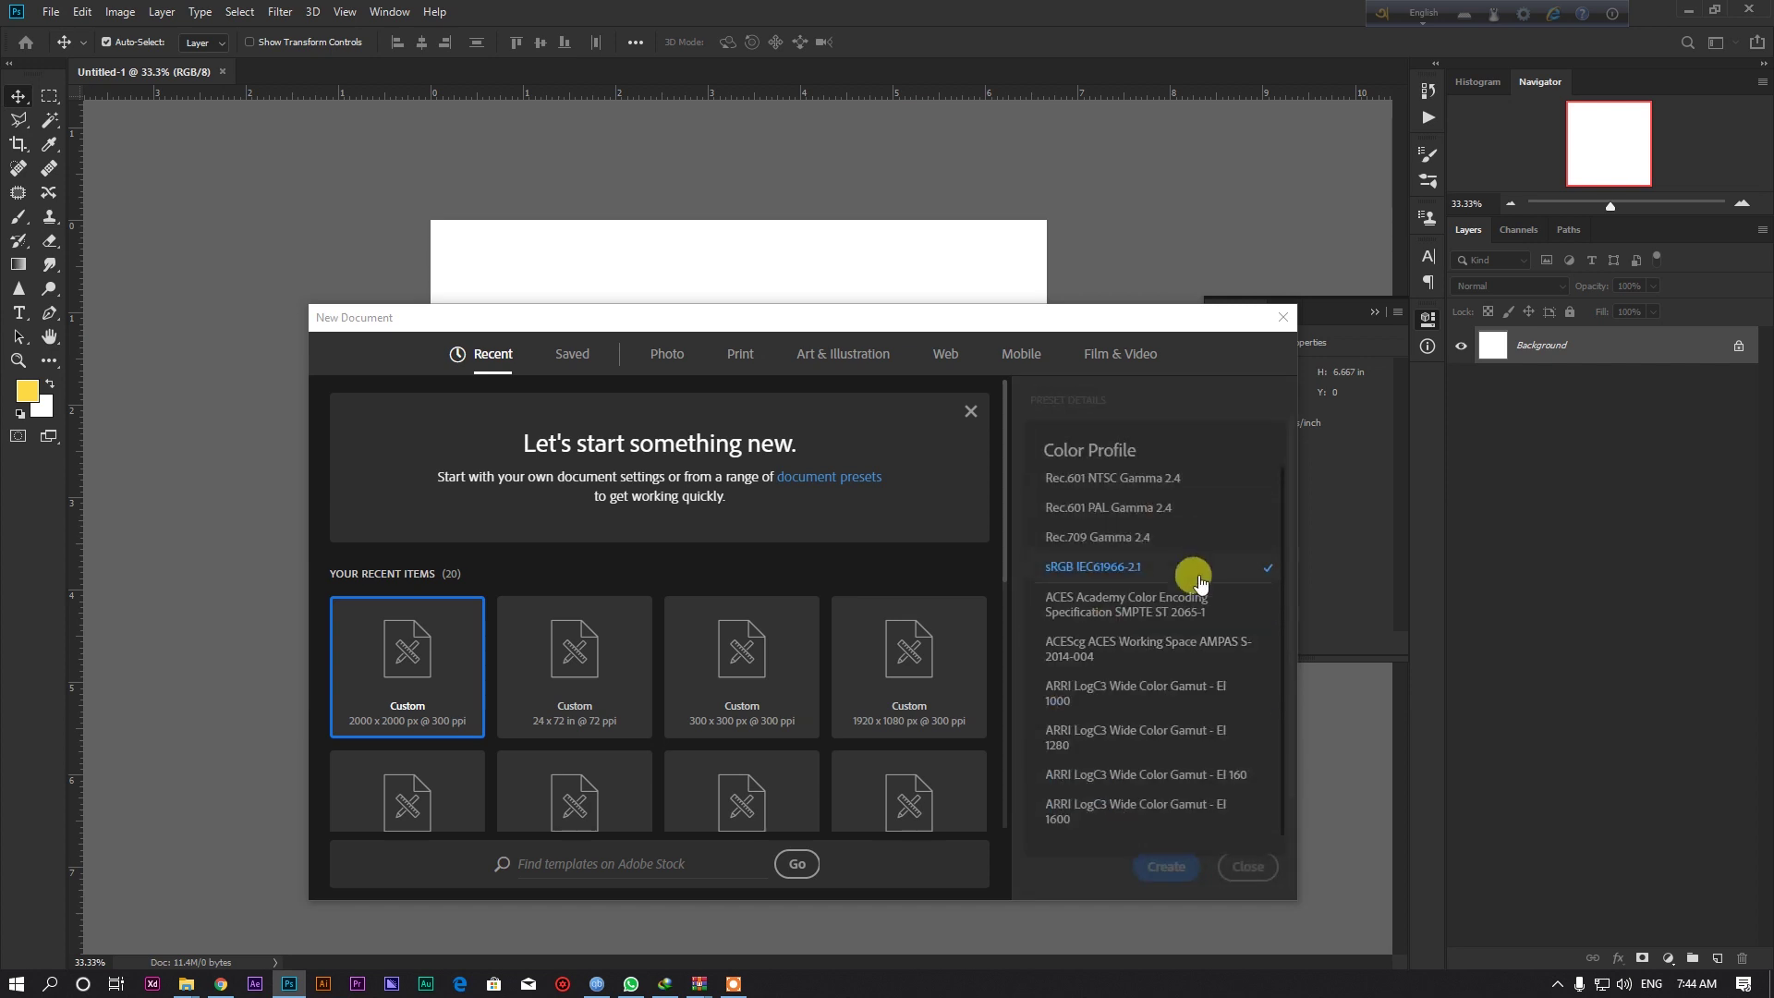
click(1167, 578)
click(1166, 865)
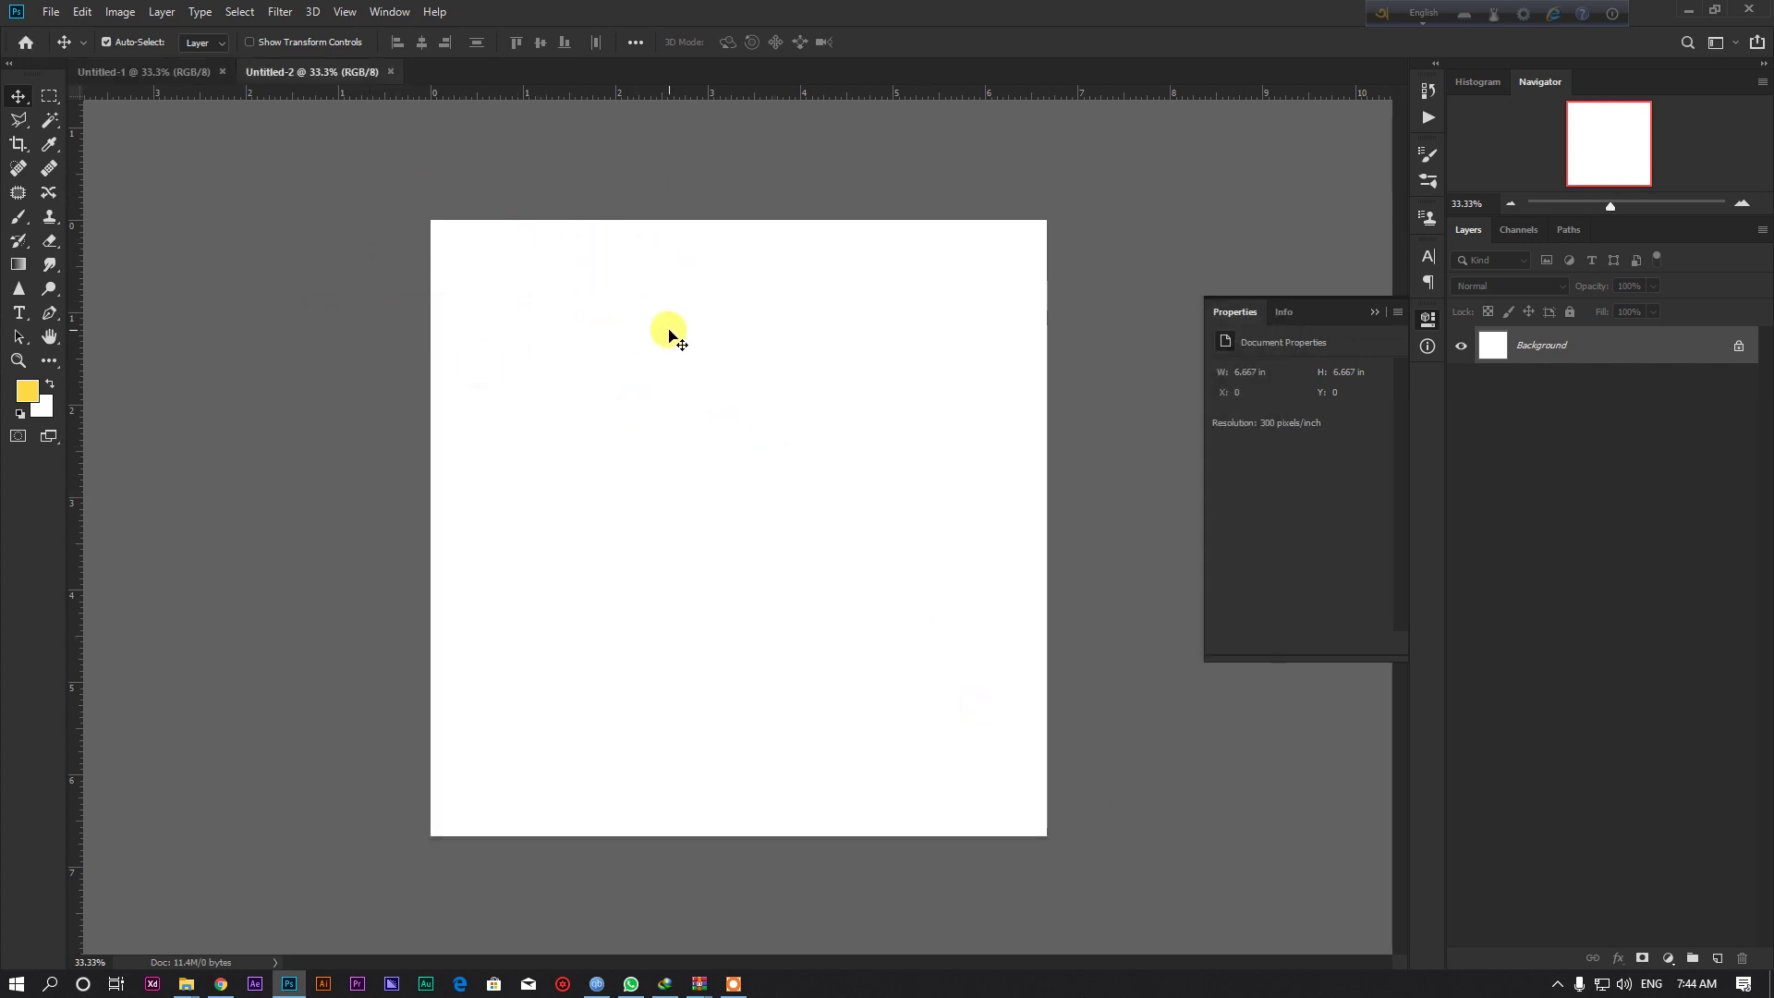
Place the downloaded red Nike shoe PNG onto the canvas and enlarge it.
click(220, 983)
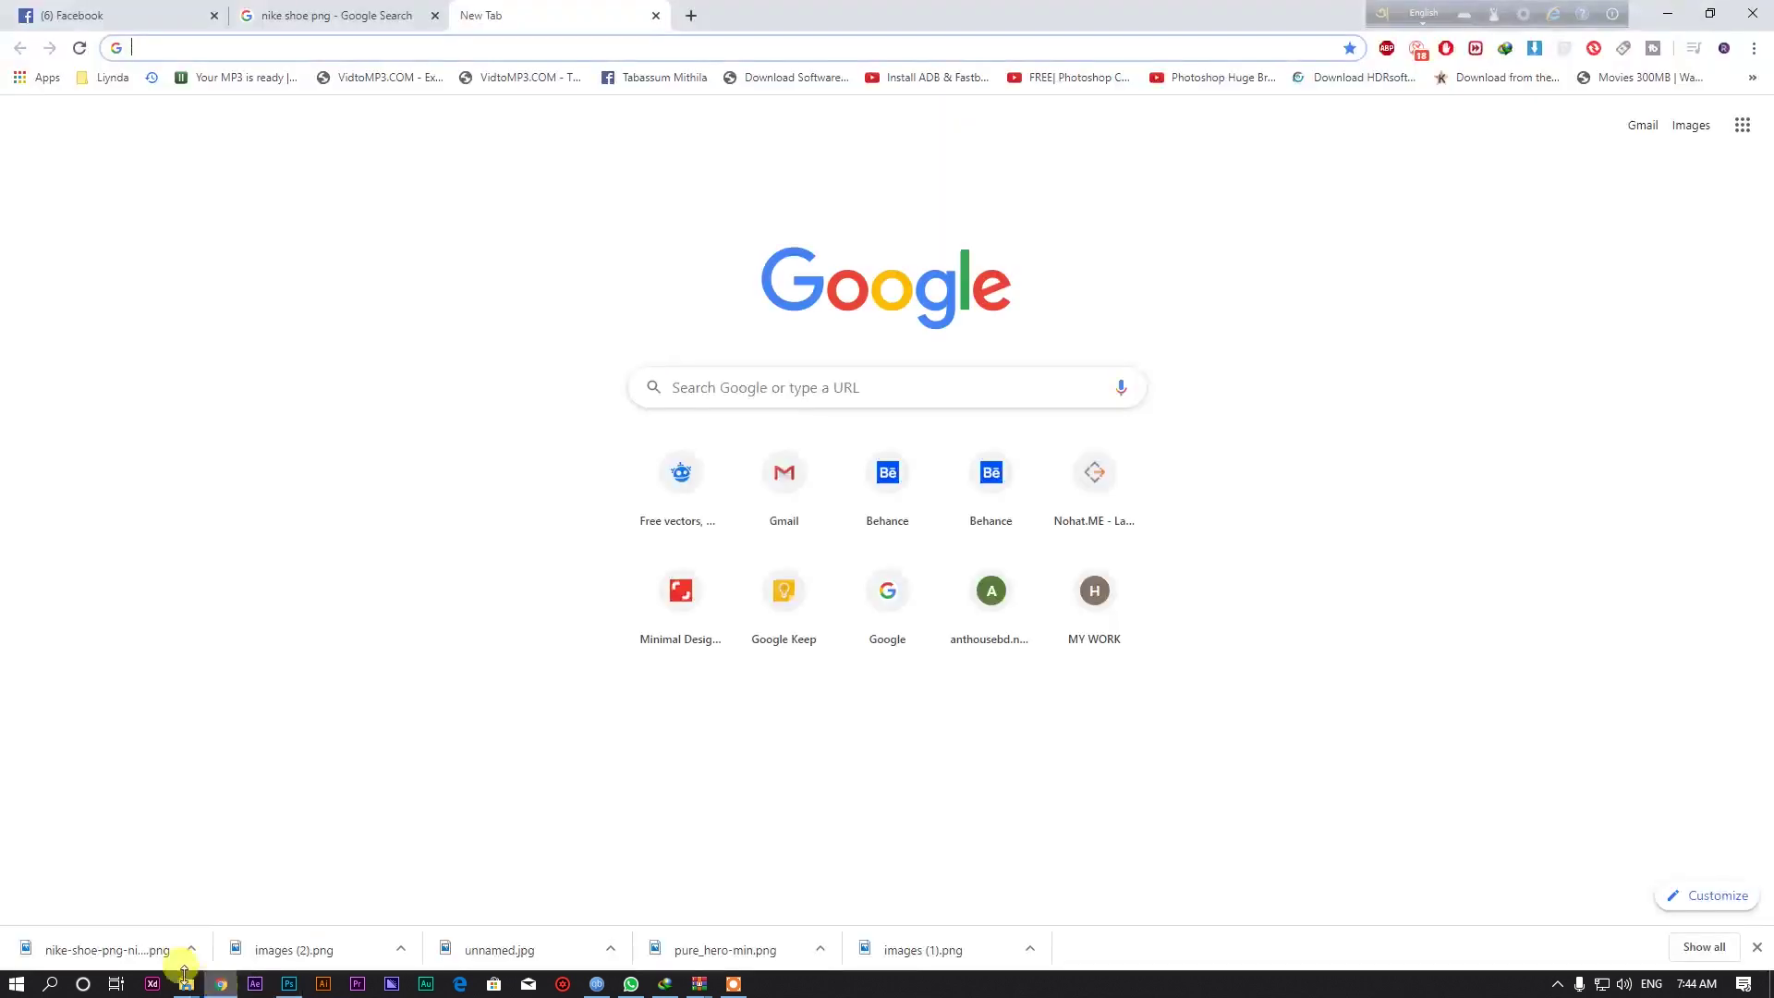
drag(111, 950, 680, 584)
drag(1035, 222, 951, 384)
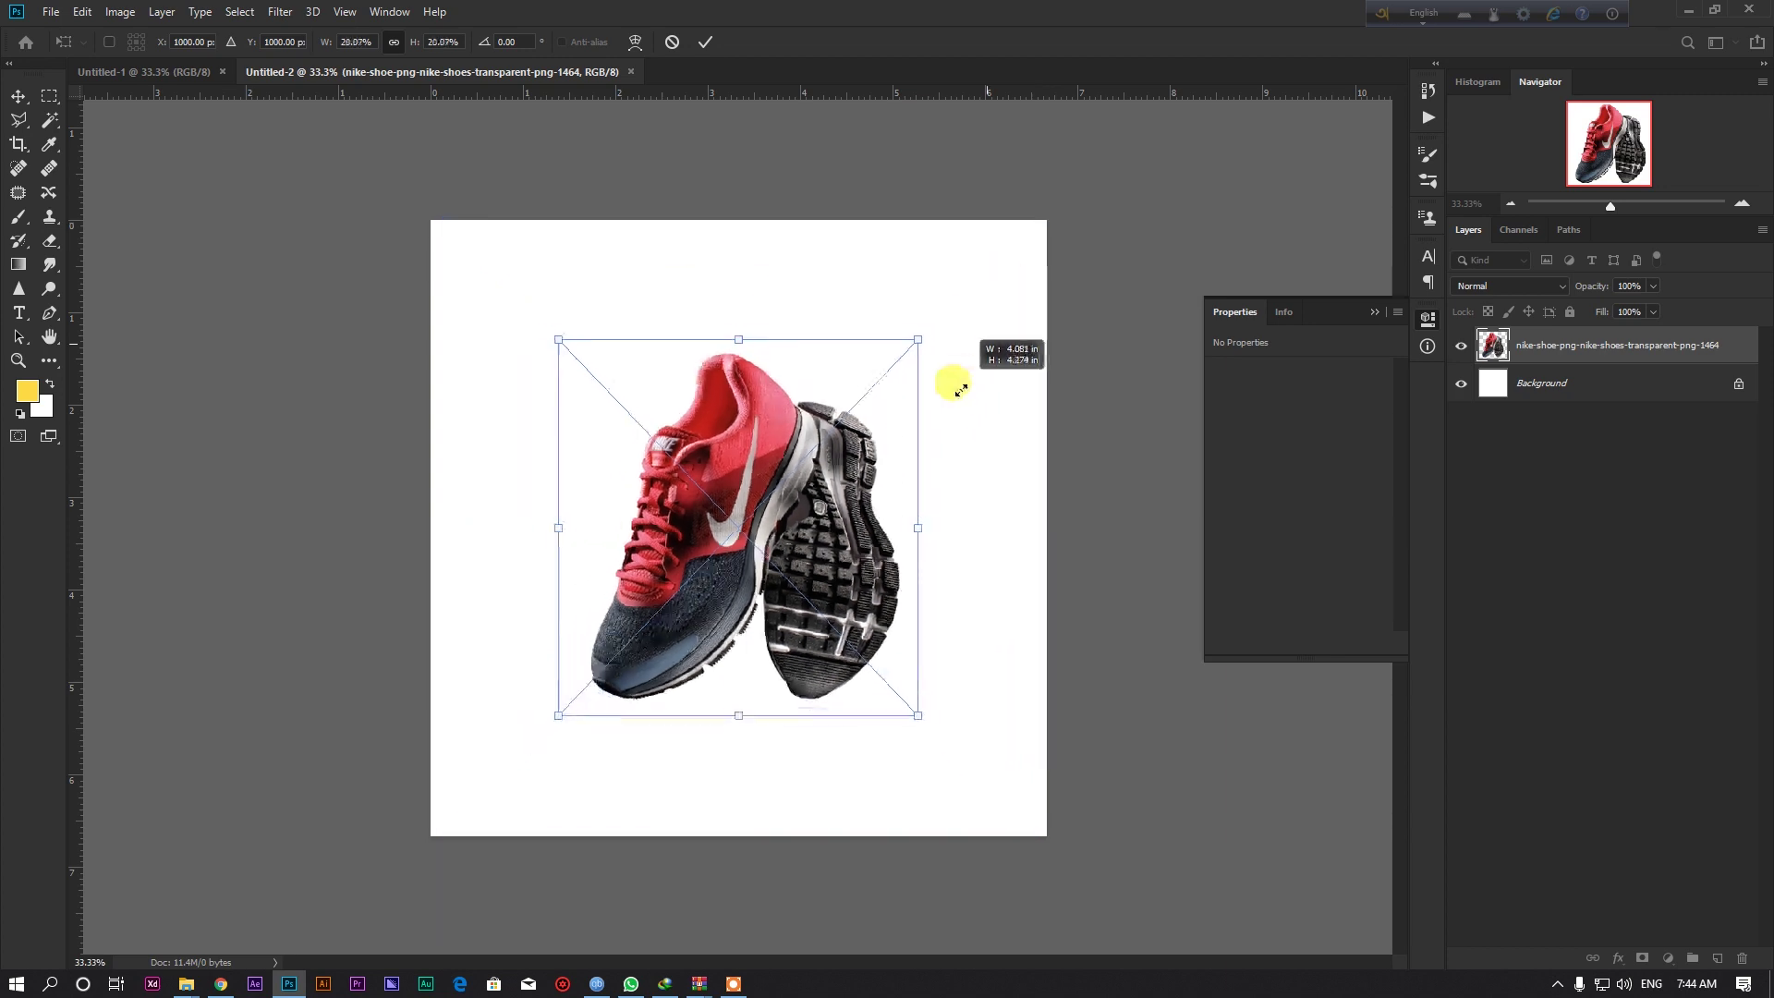
key(ctrl+z)
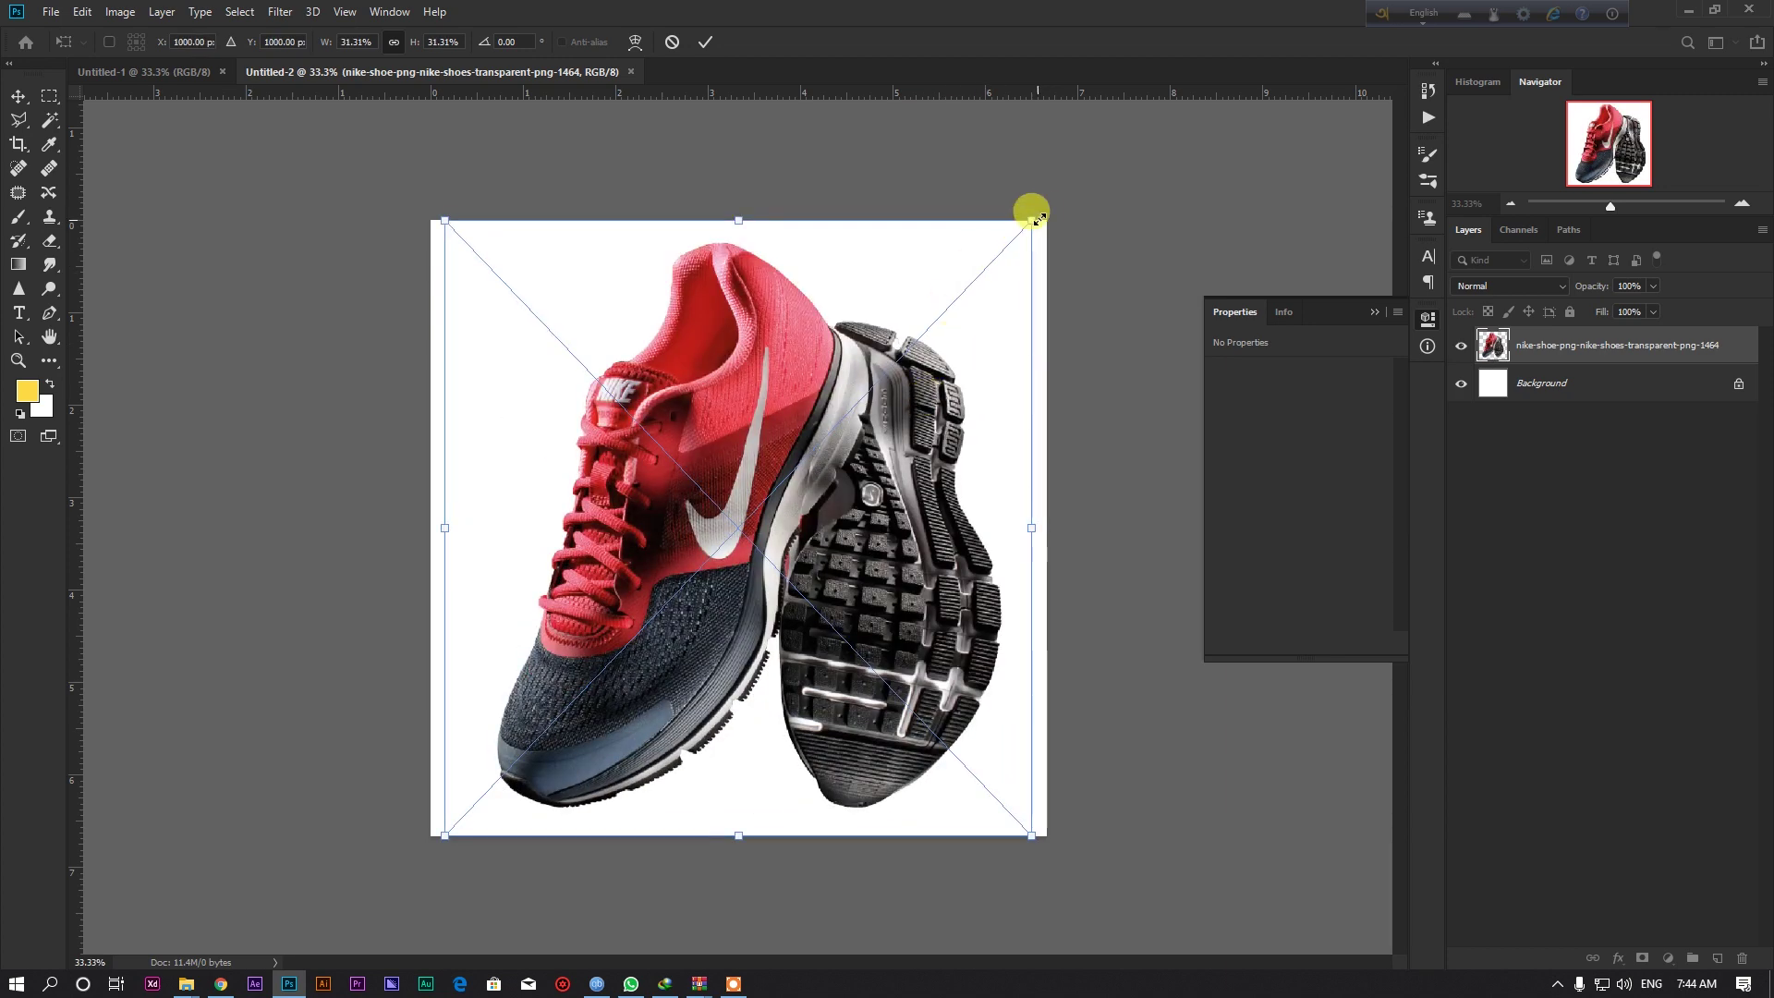
drag(1029, 222, 887, 361)
key(Return)
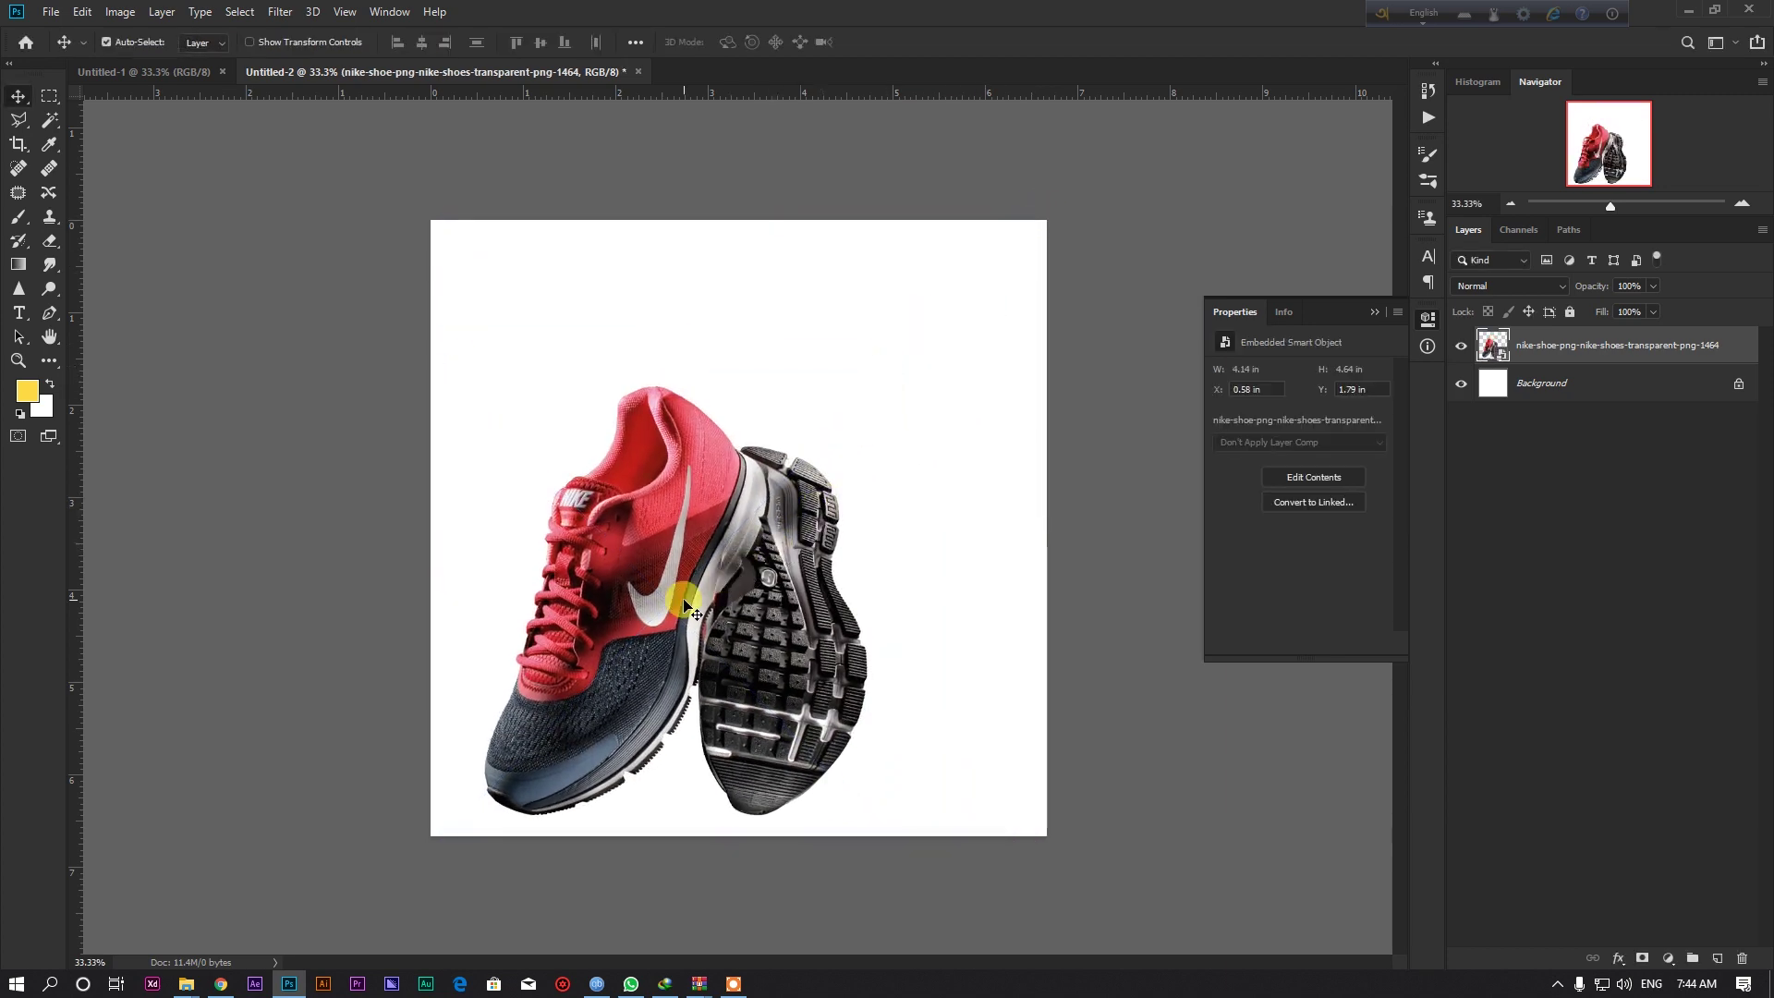
Move the enlarged shoes to the centre of the canvas.
drag(691, 599, 722, 526)
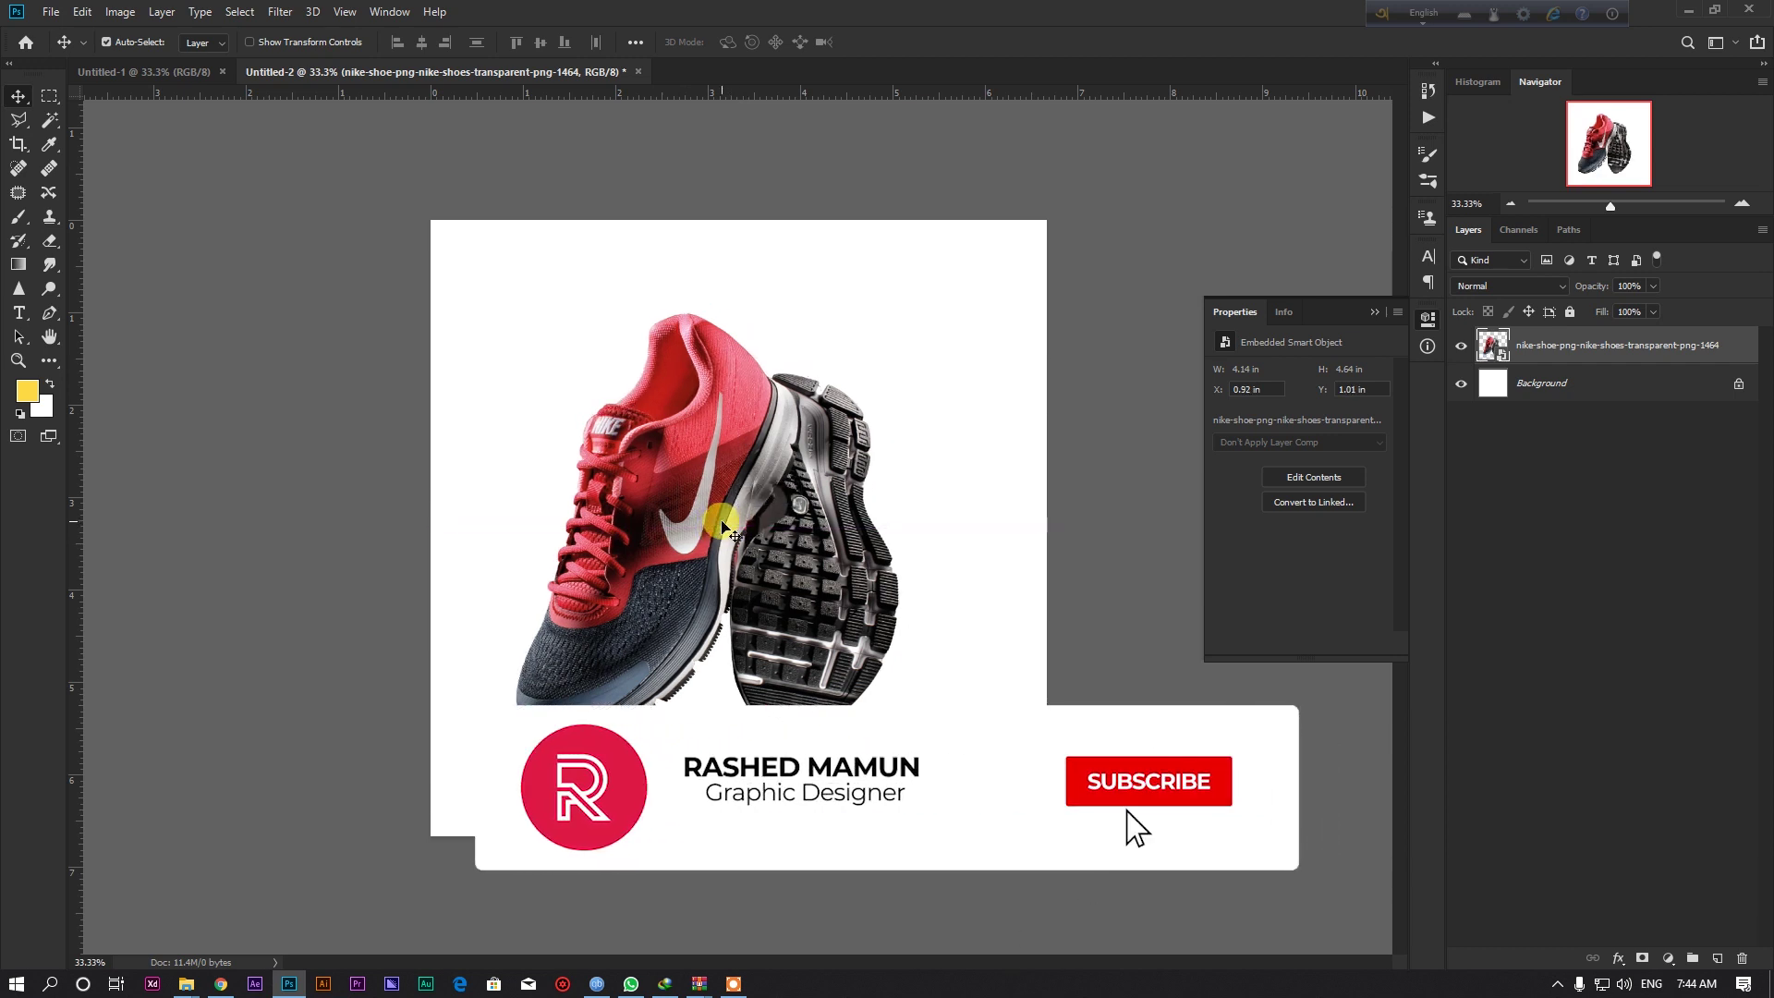
drag(723, 526, 838, 528)
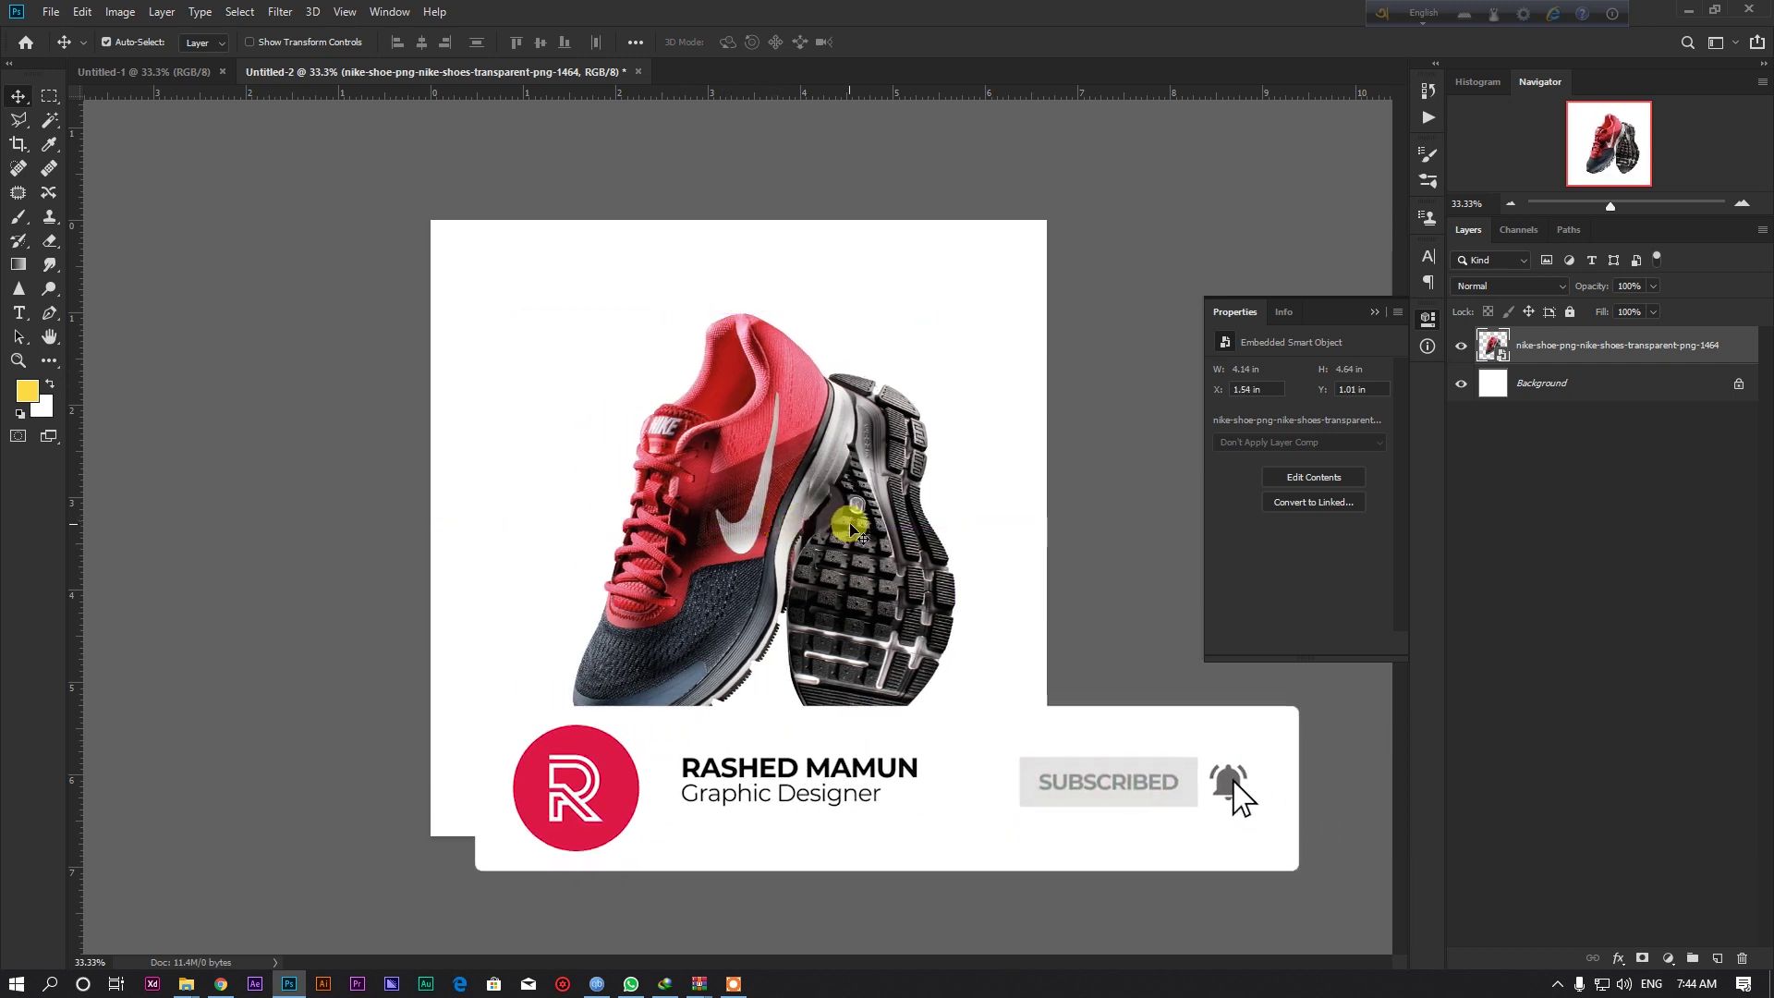
click(1535, 381)
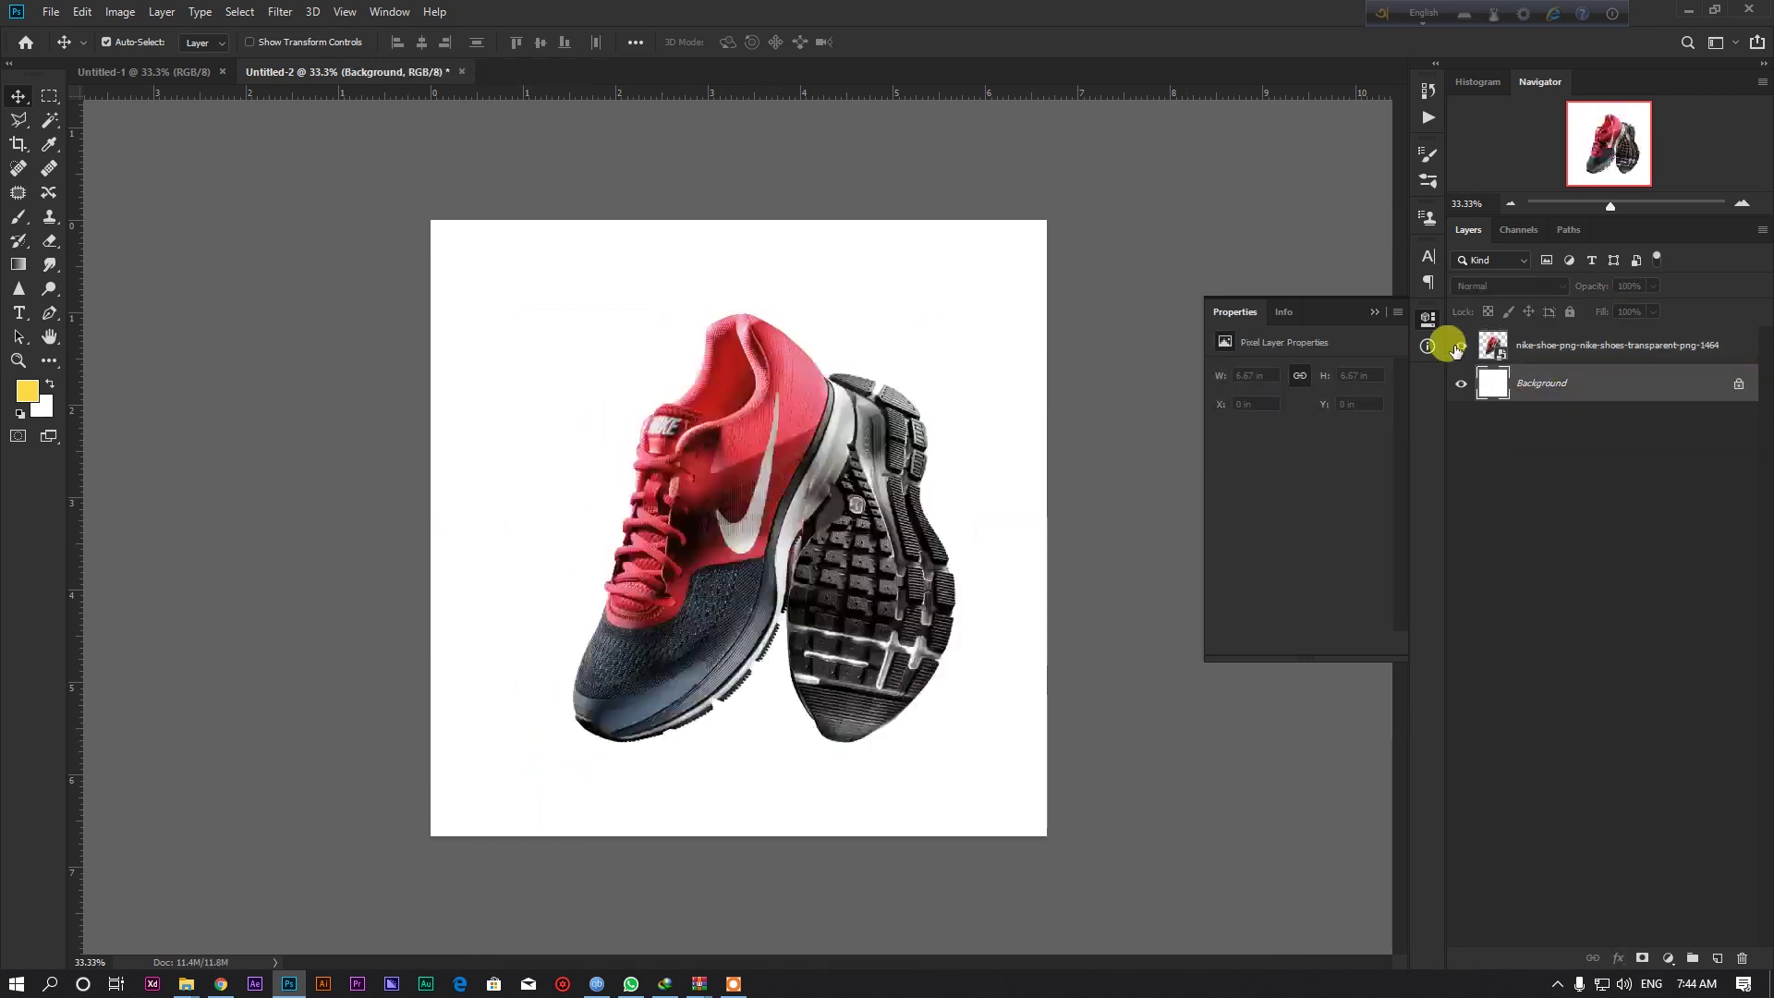
Add a new empty layer below the shoes and set the brush colour to black.
double_click(1564, 388)
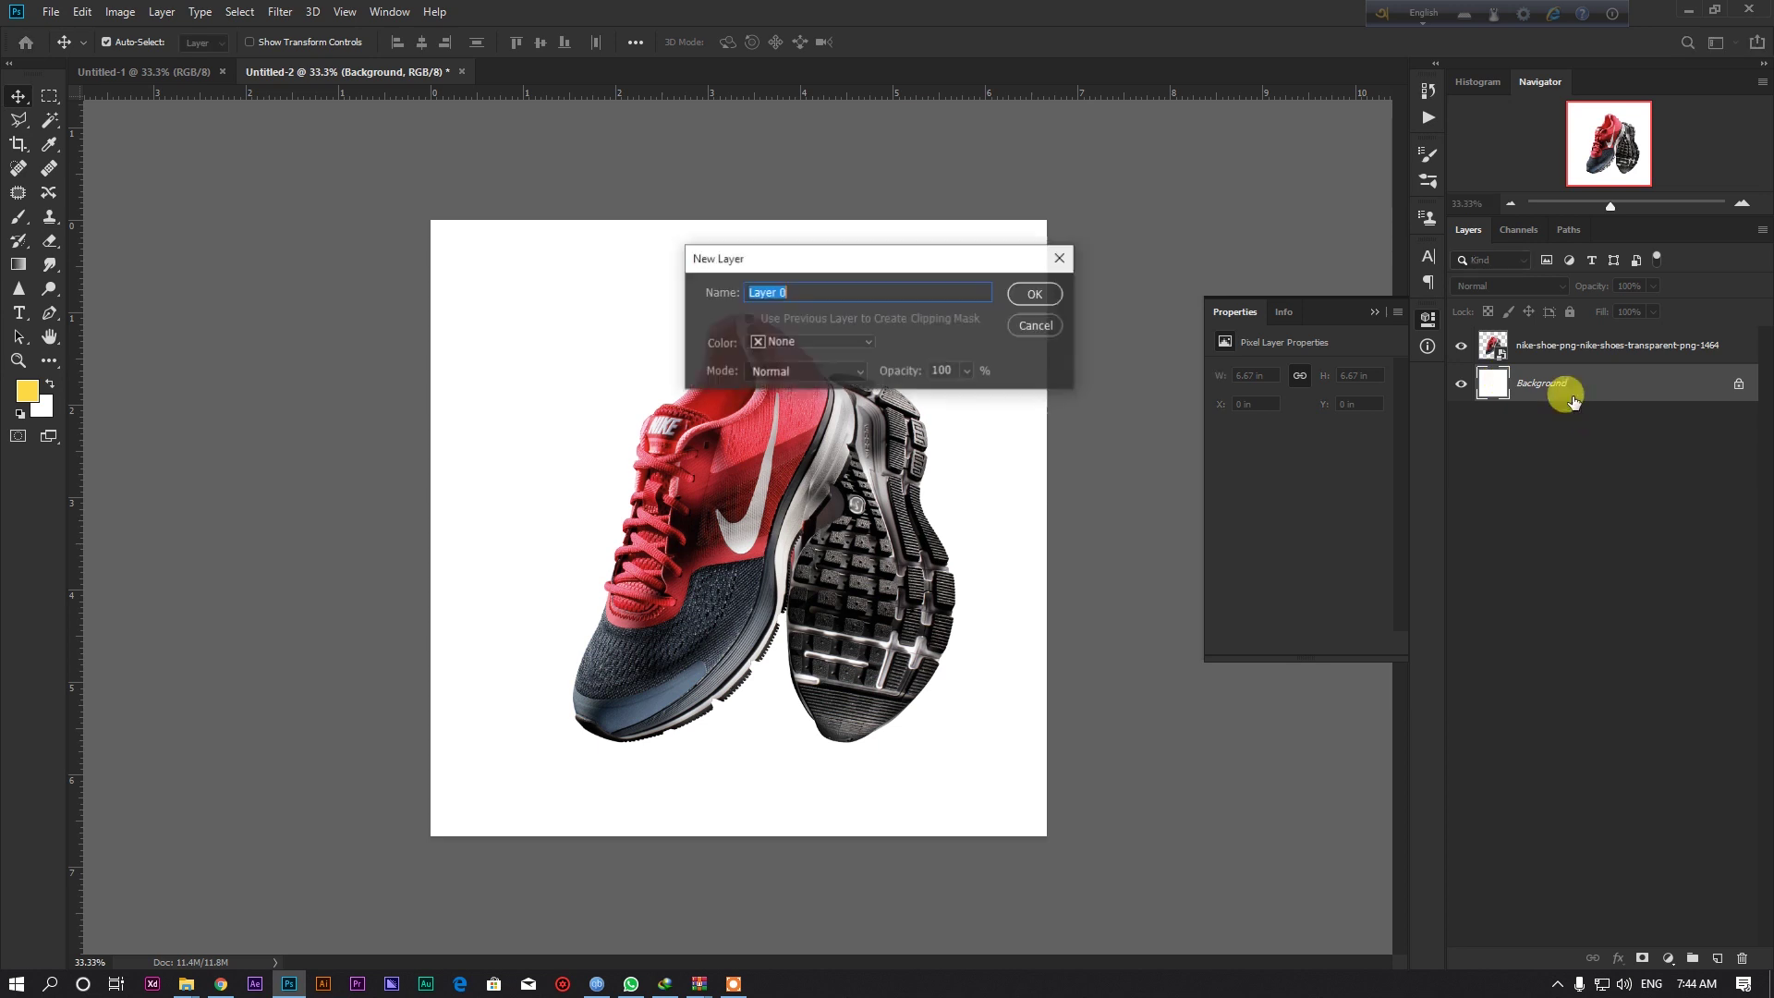
click(1035, 326)
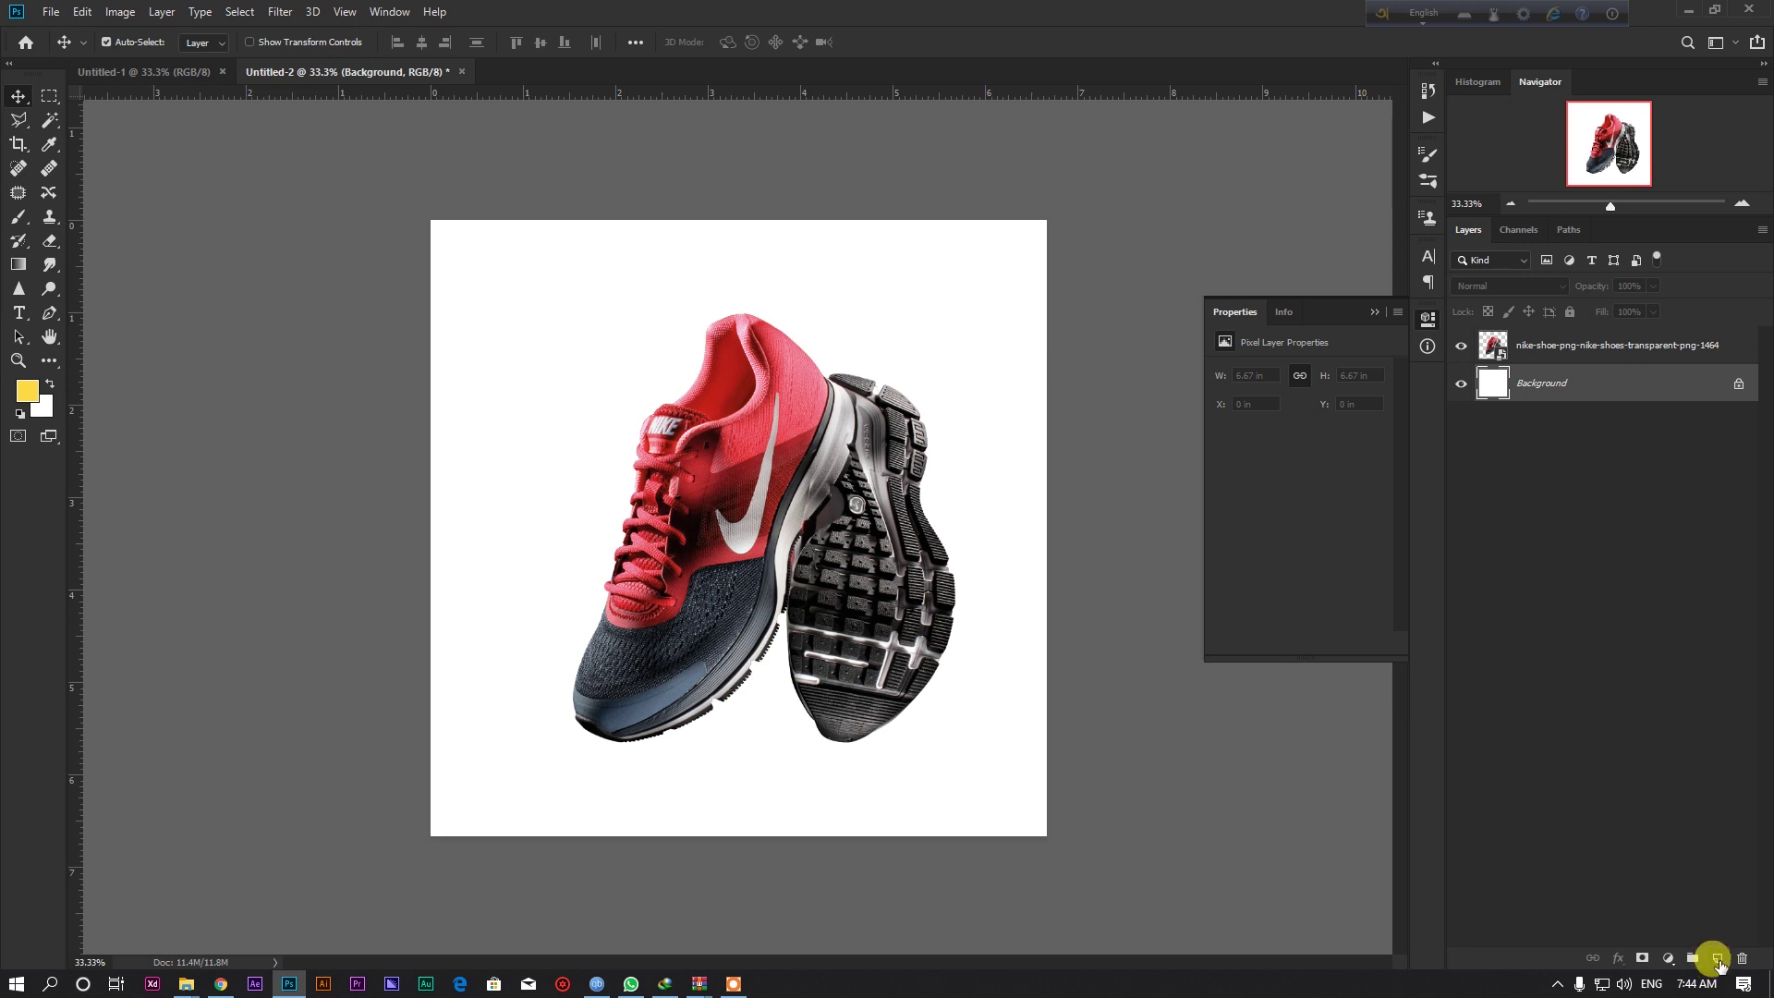
click(1717, 958)
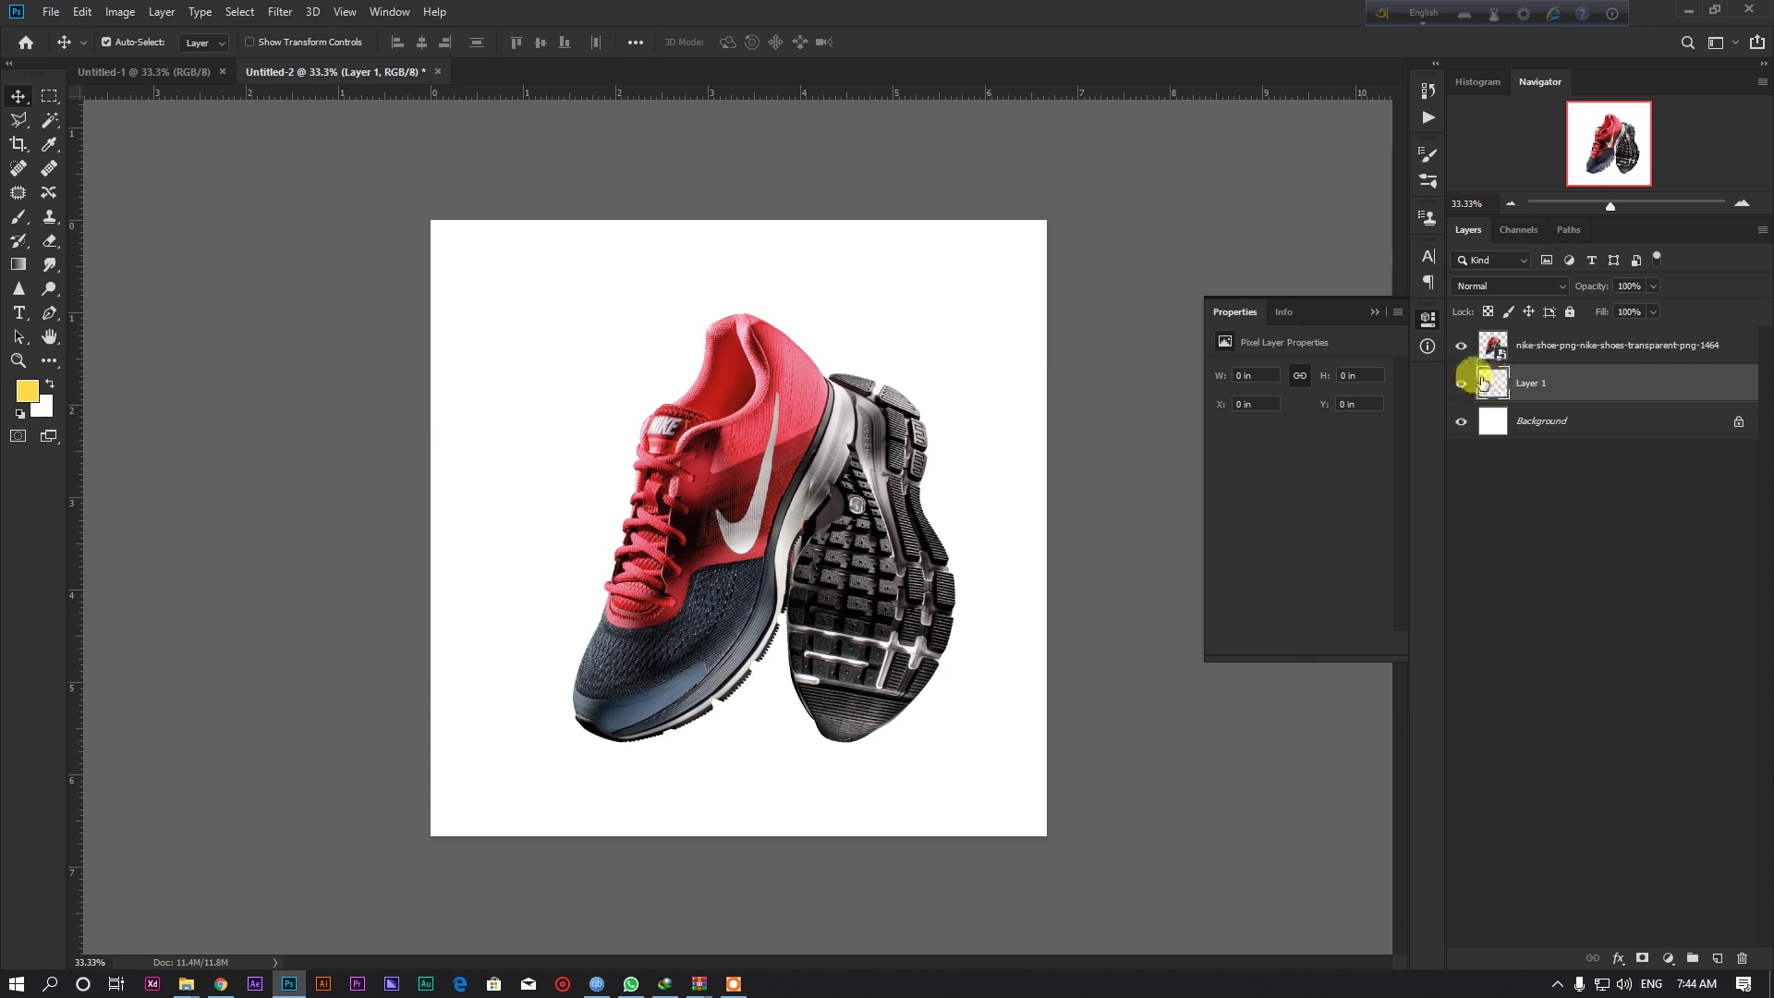
click(15, 219)
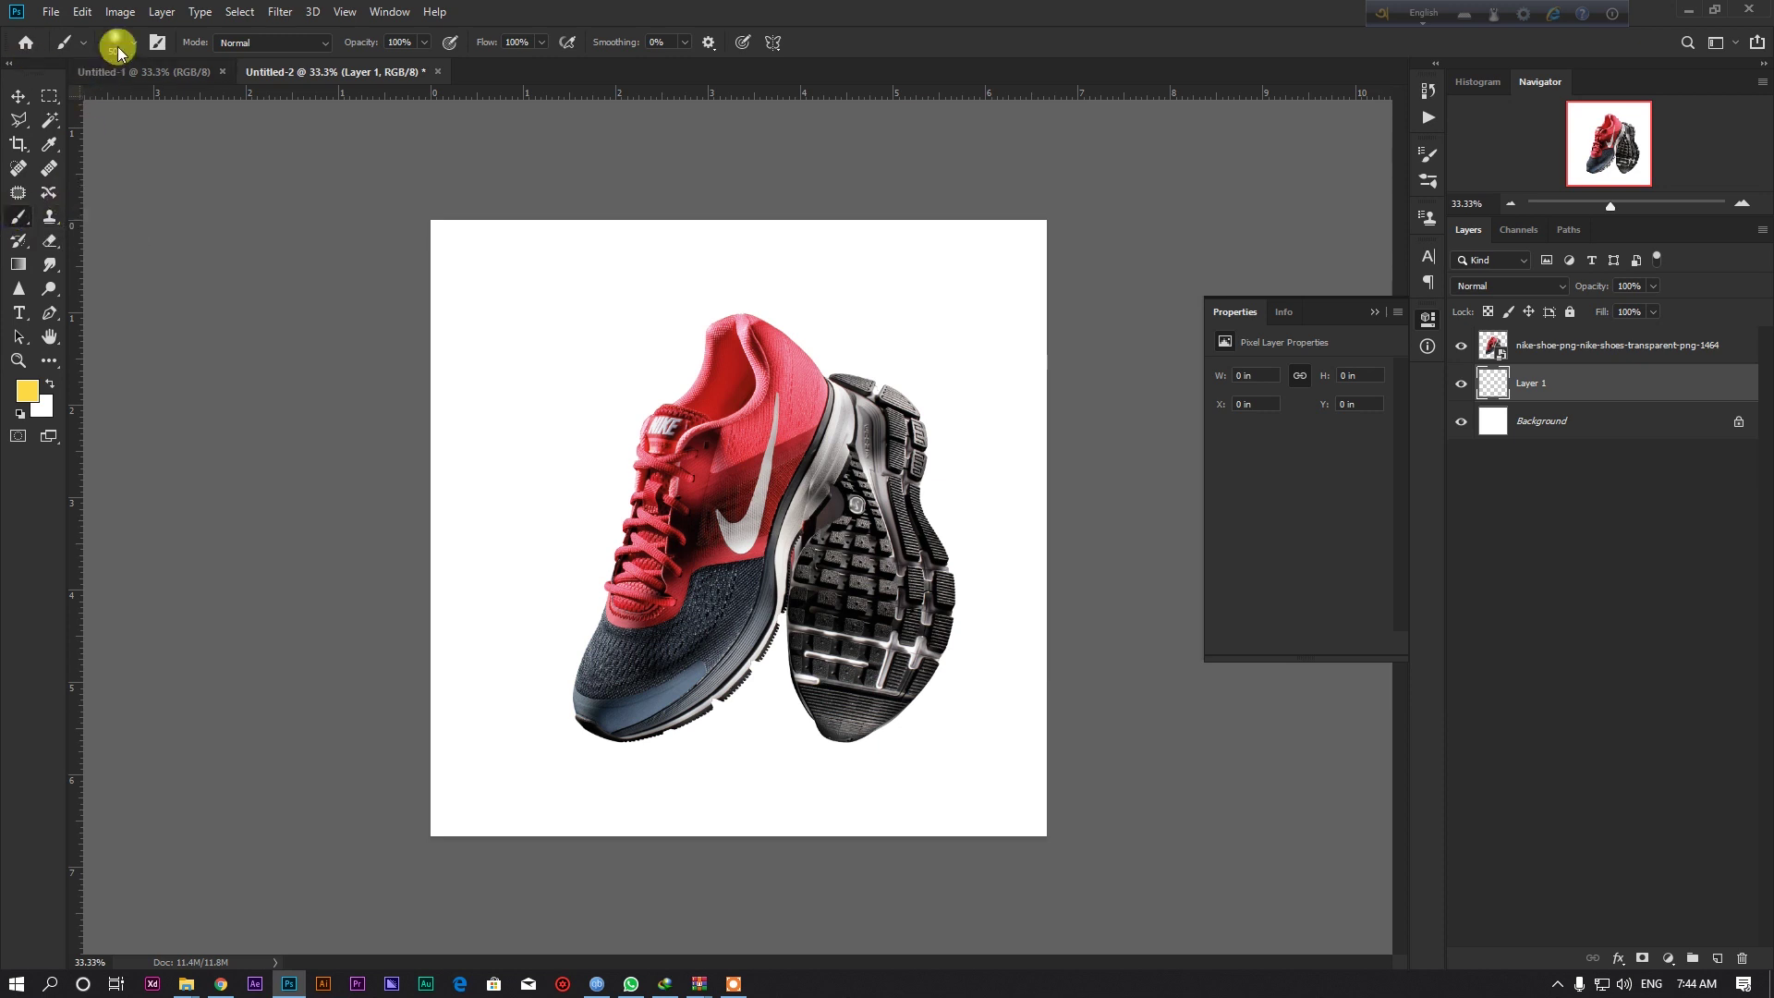
click(20, 406)
drag(1105, 835, 1010, 895)
click(1512, 641)
Paint a soft black shadow under the left shoe and flatten it into a thin strip.
scroll(656, 705, up, 1)
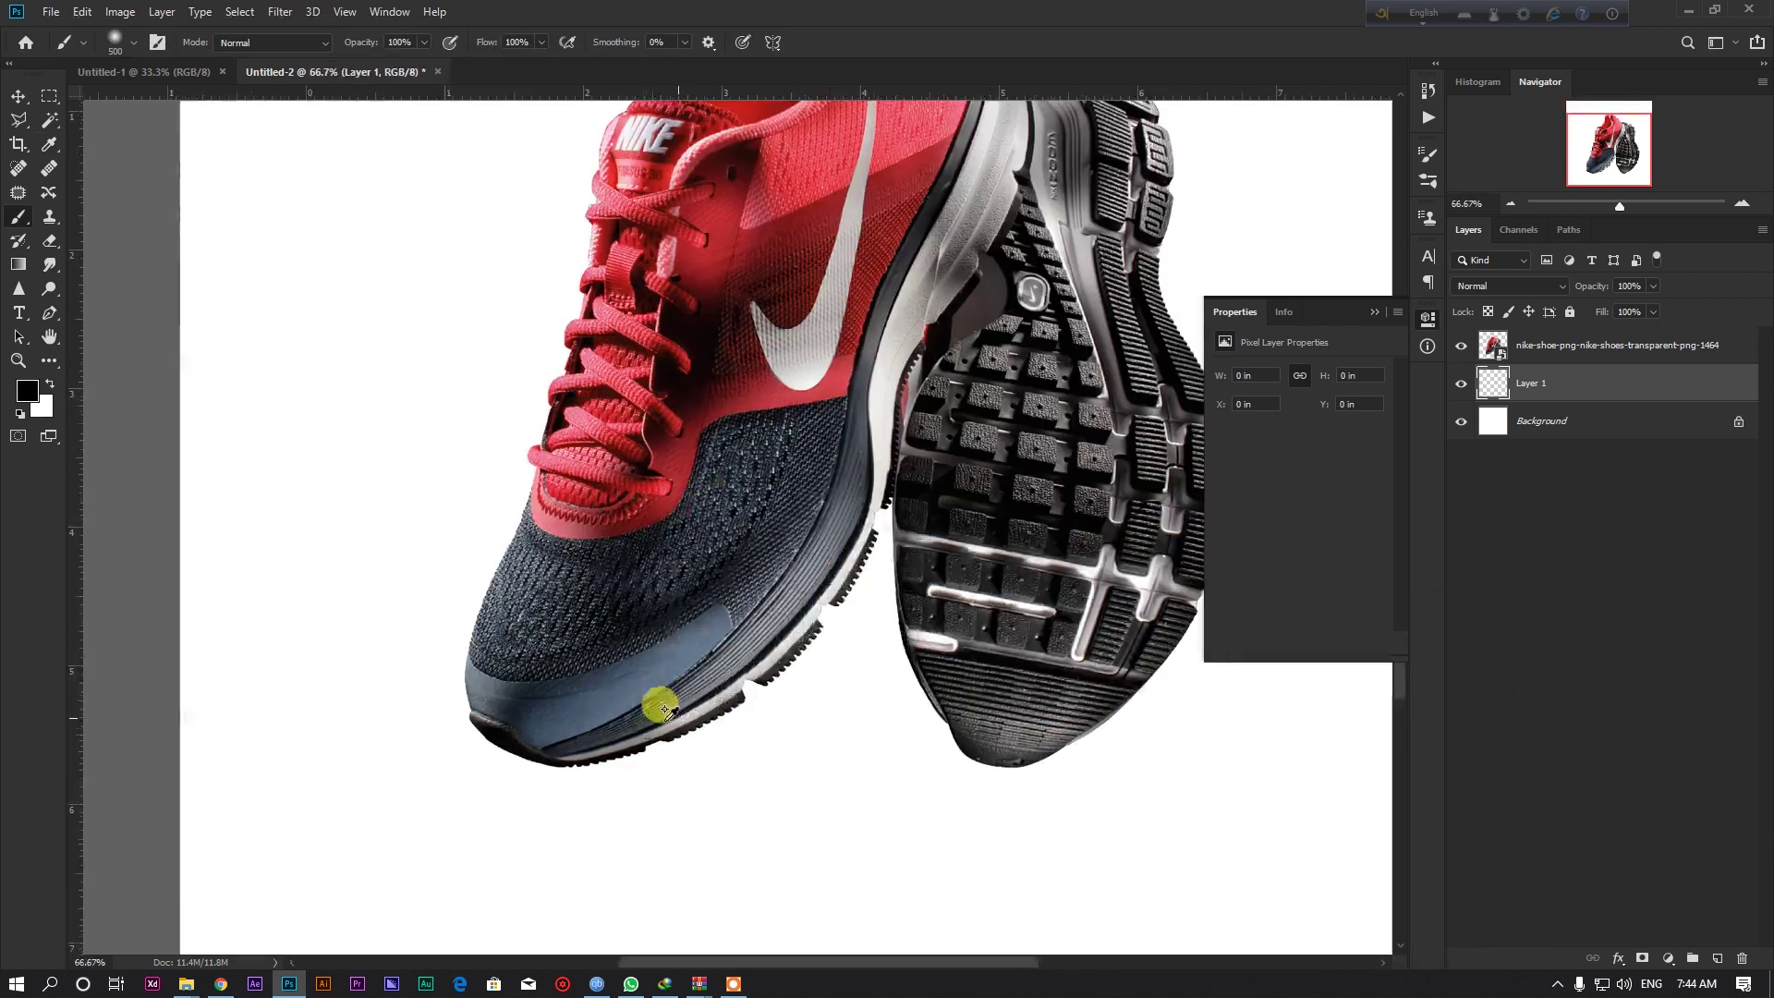
click(582, 781)
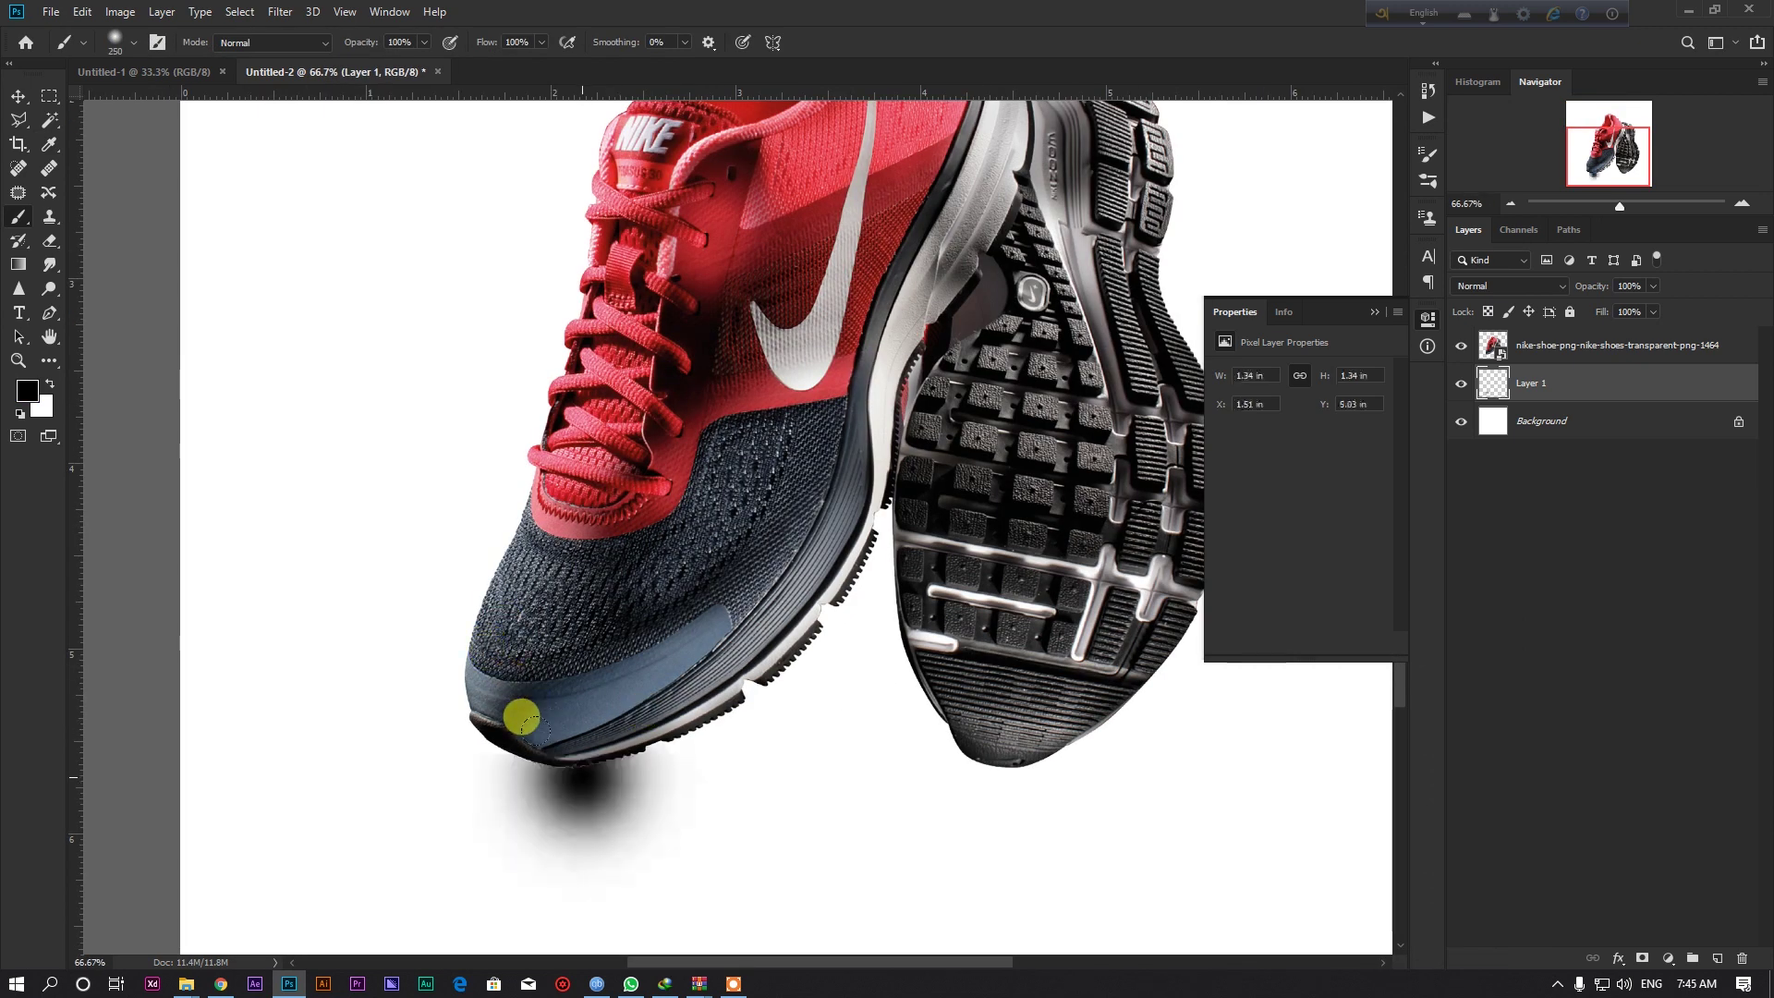
key(ctrl+t)
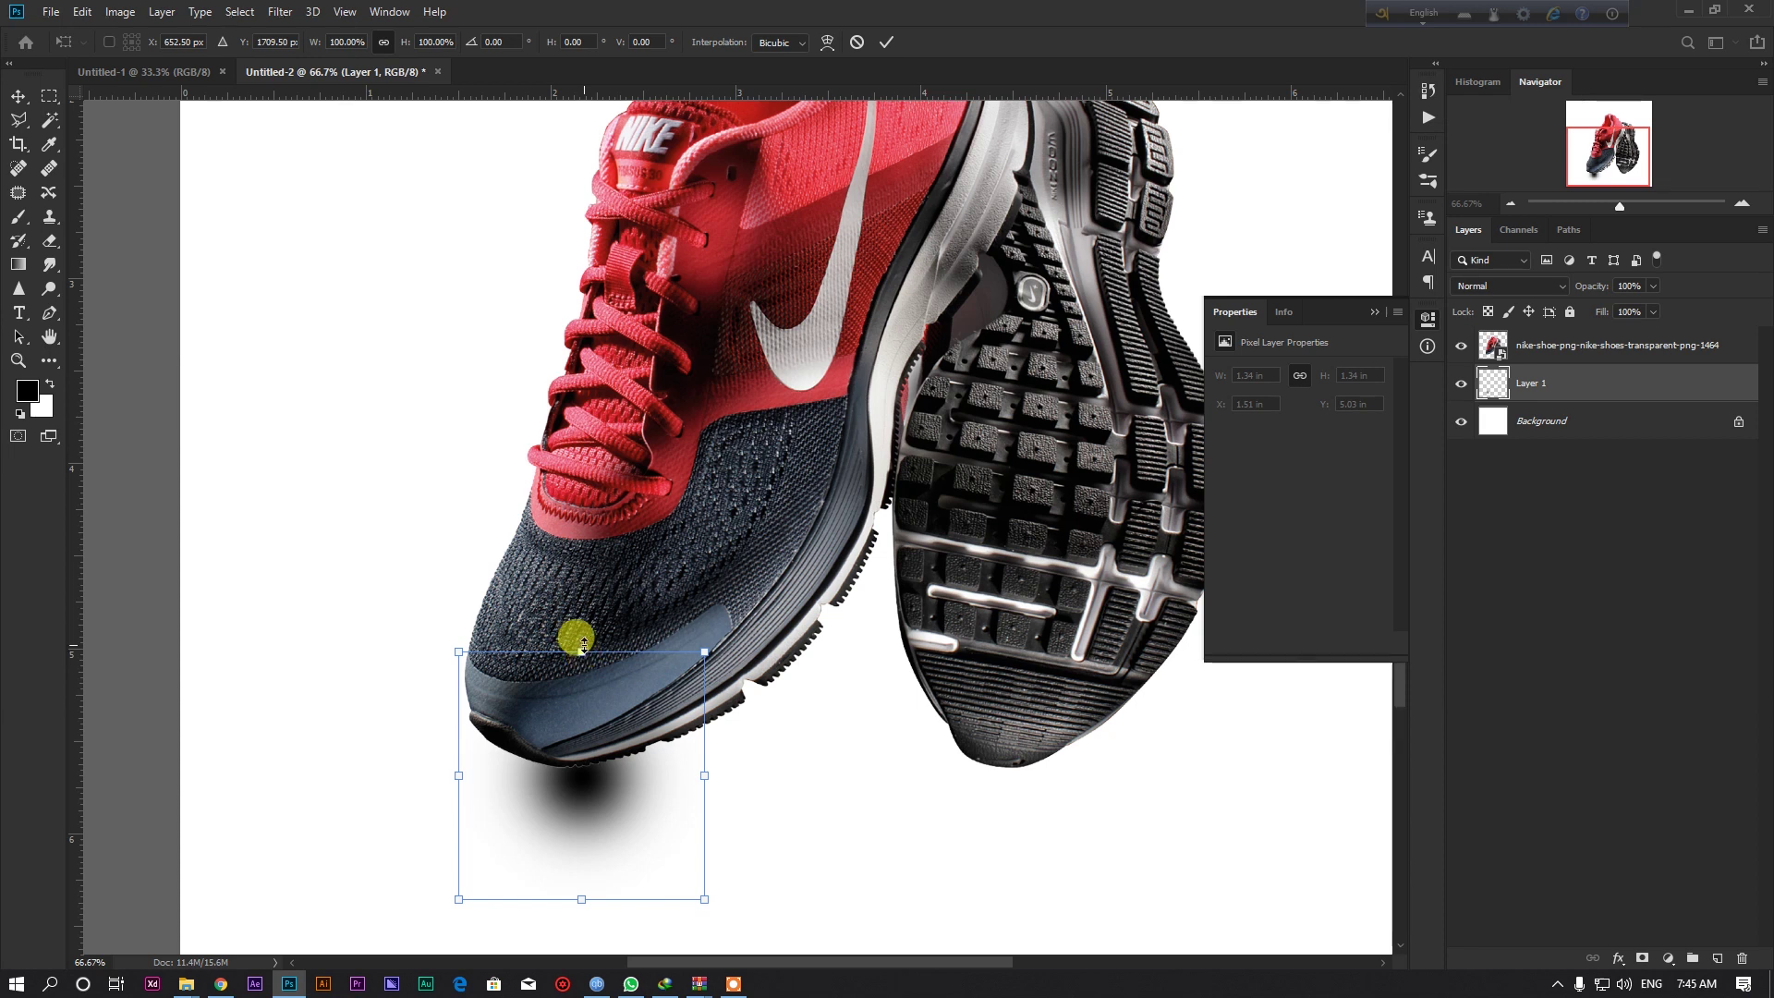
drag(584, 647, 582, 730)
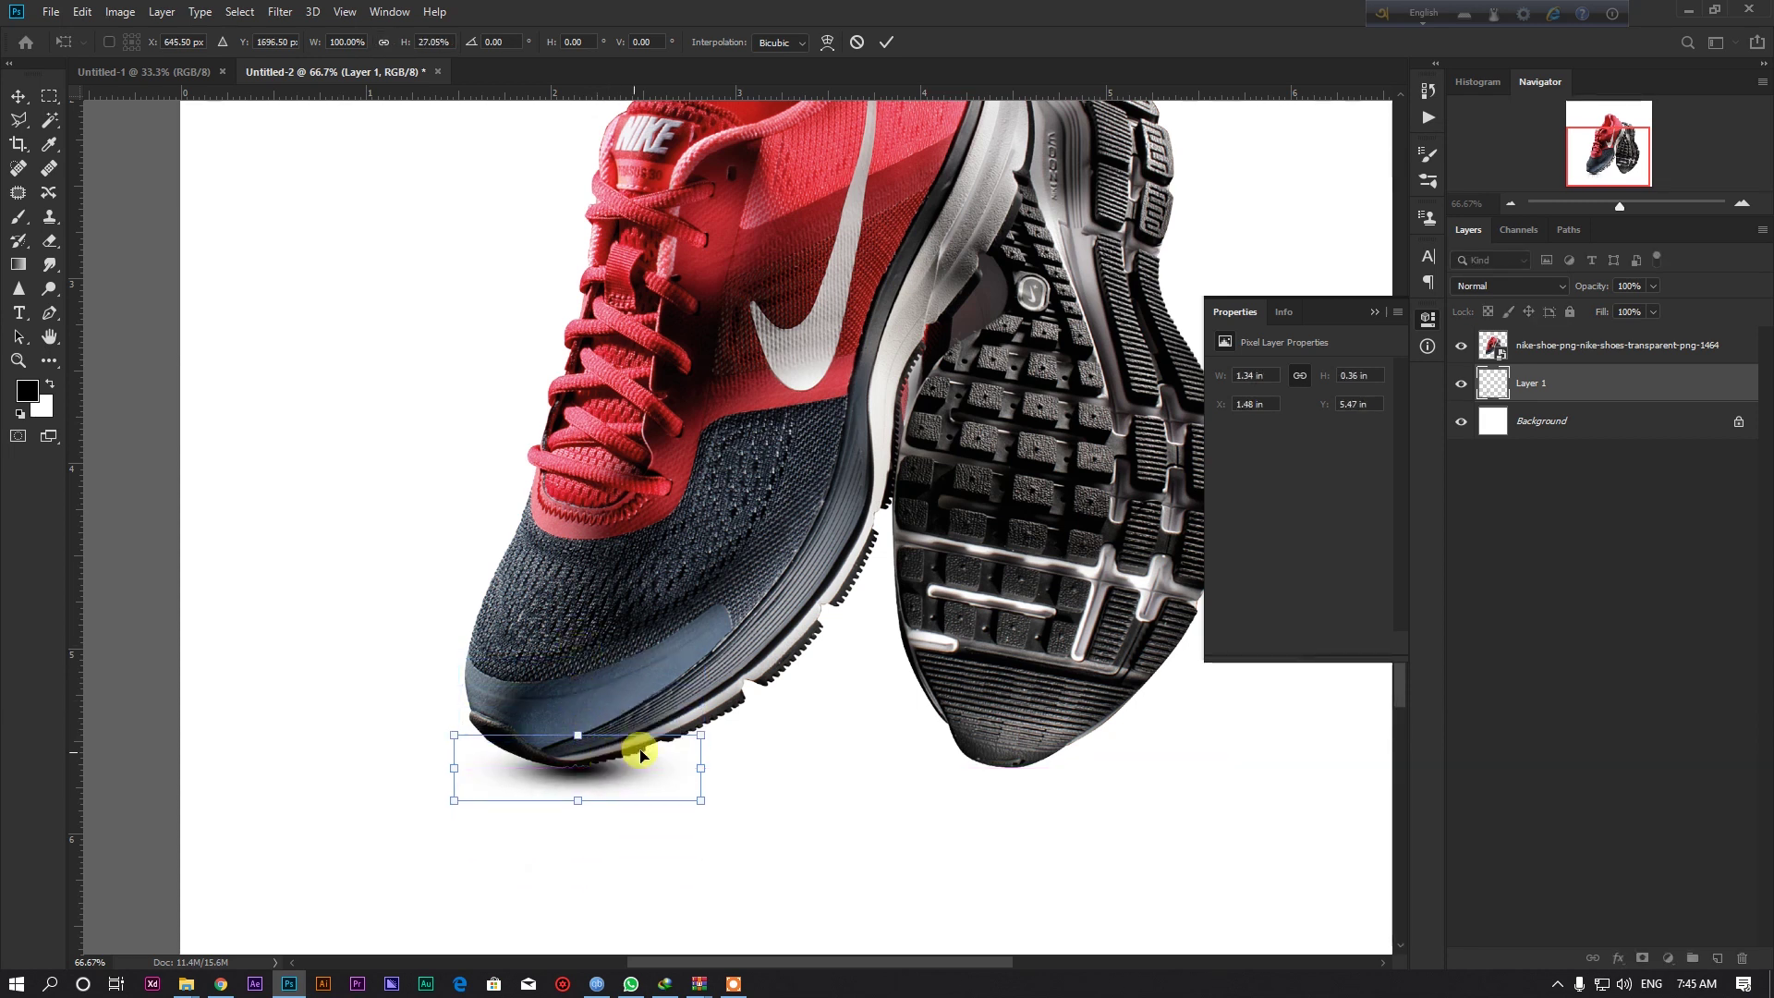
mouse_move(701, 736)
mouse_down()
mouse_move(1417, 518)
mouse_move(698, 739)
mouse_up()
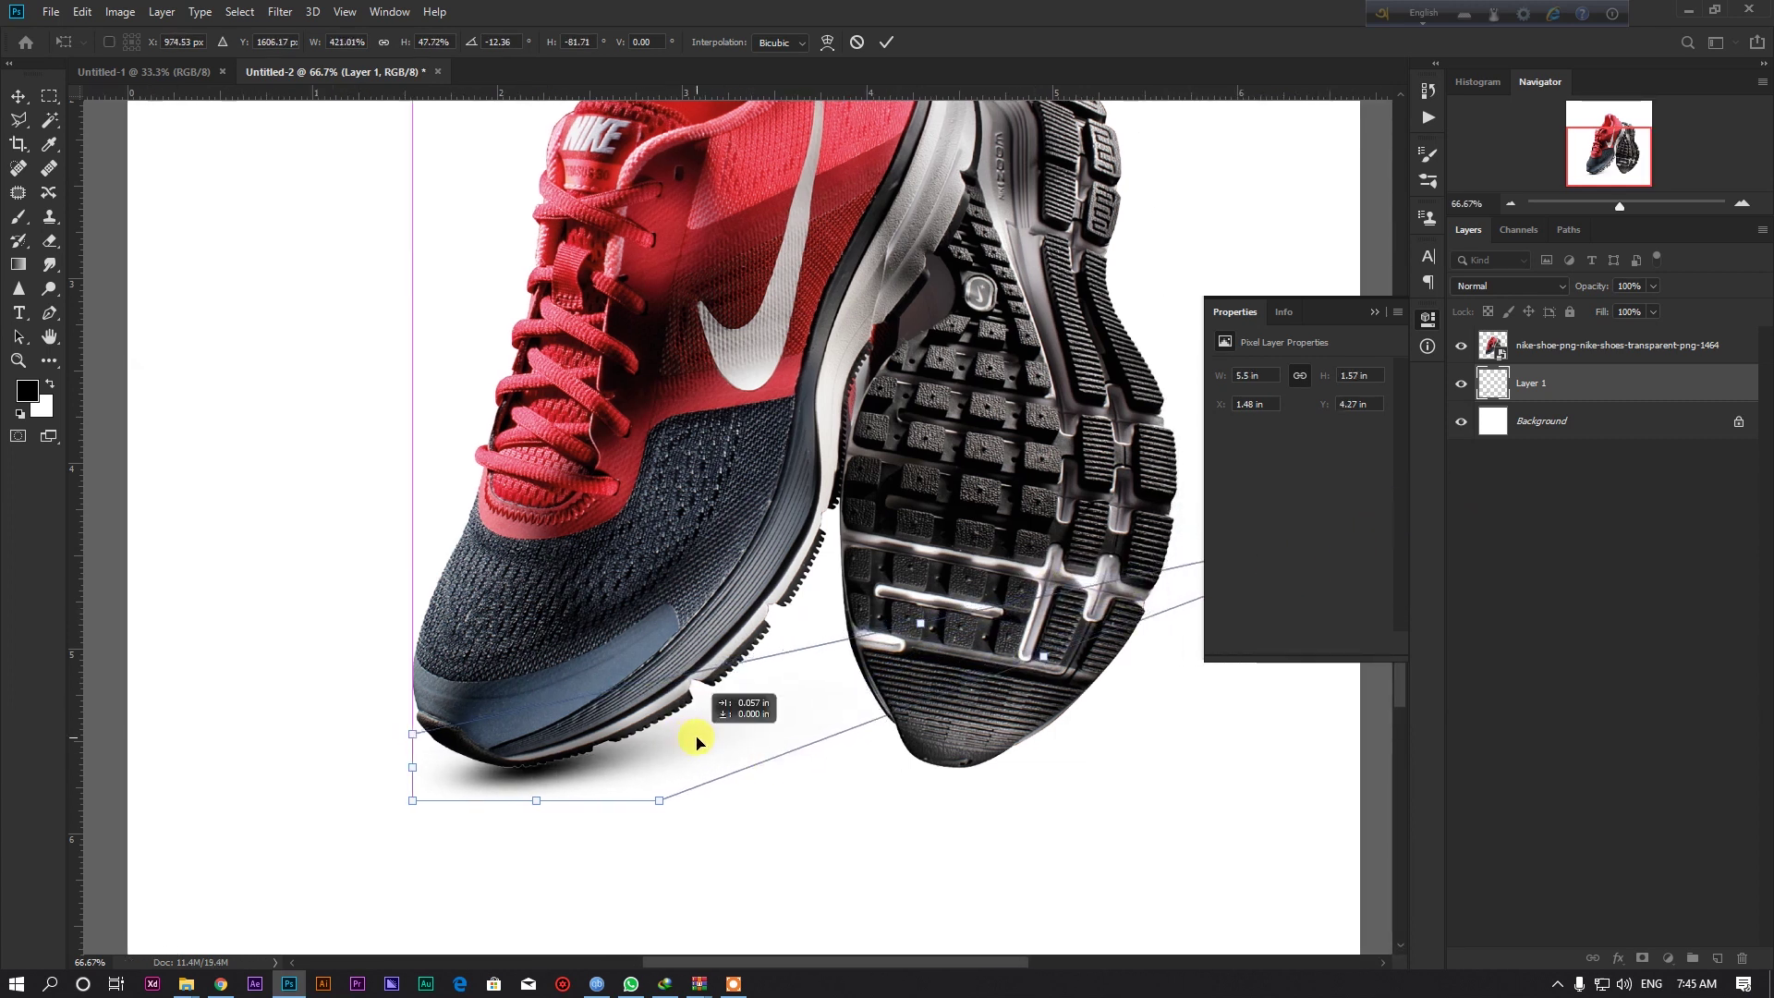
key(Return)
key(b)
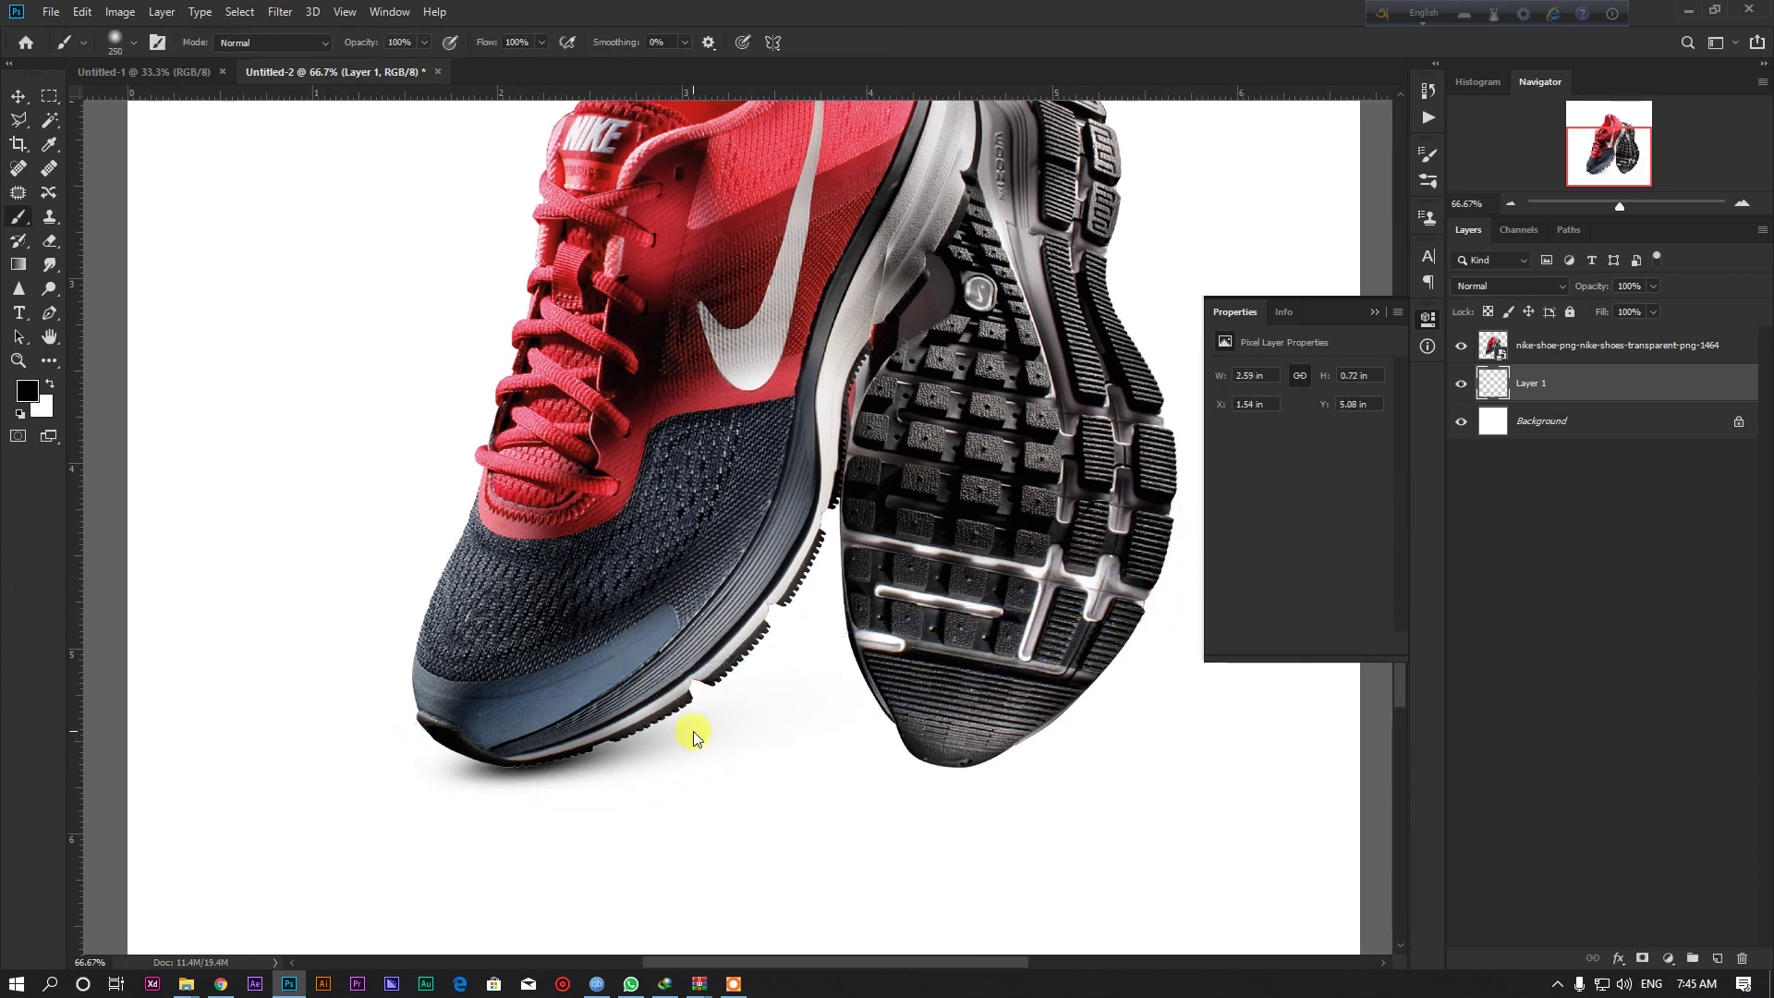
click(18, 96)
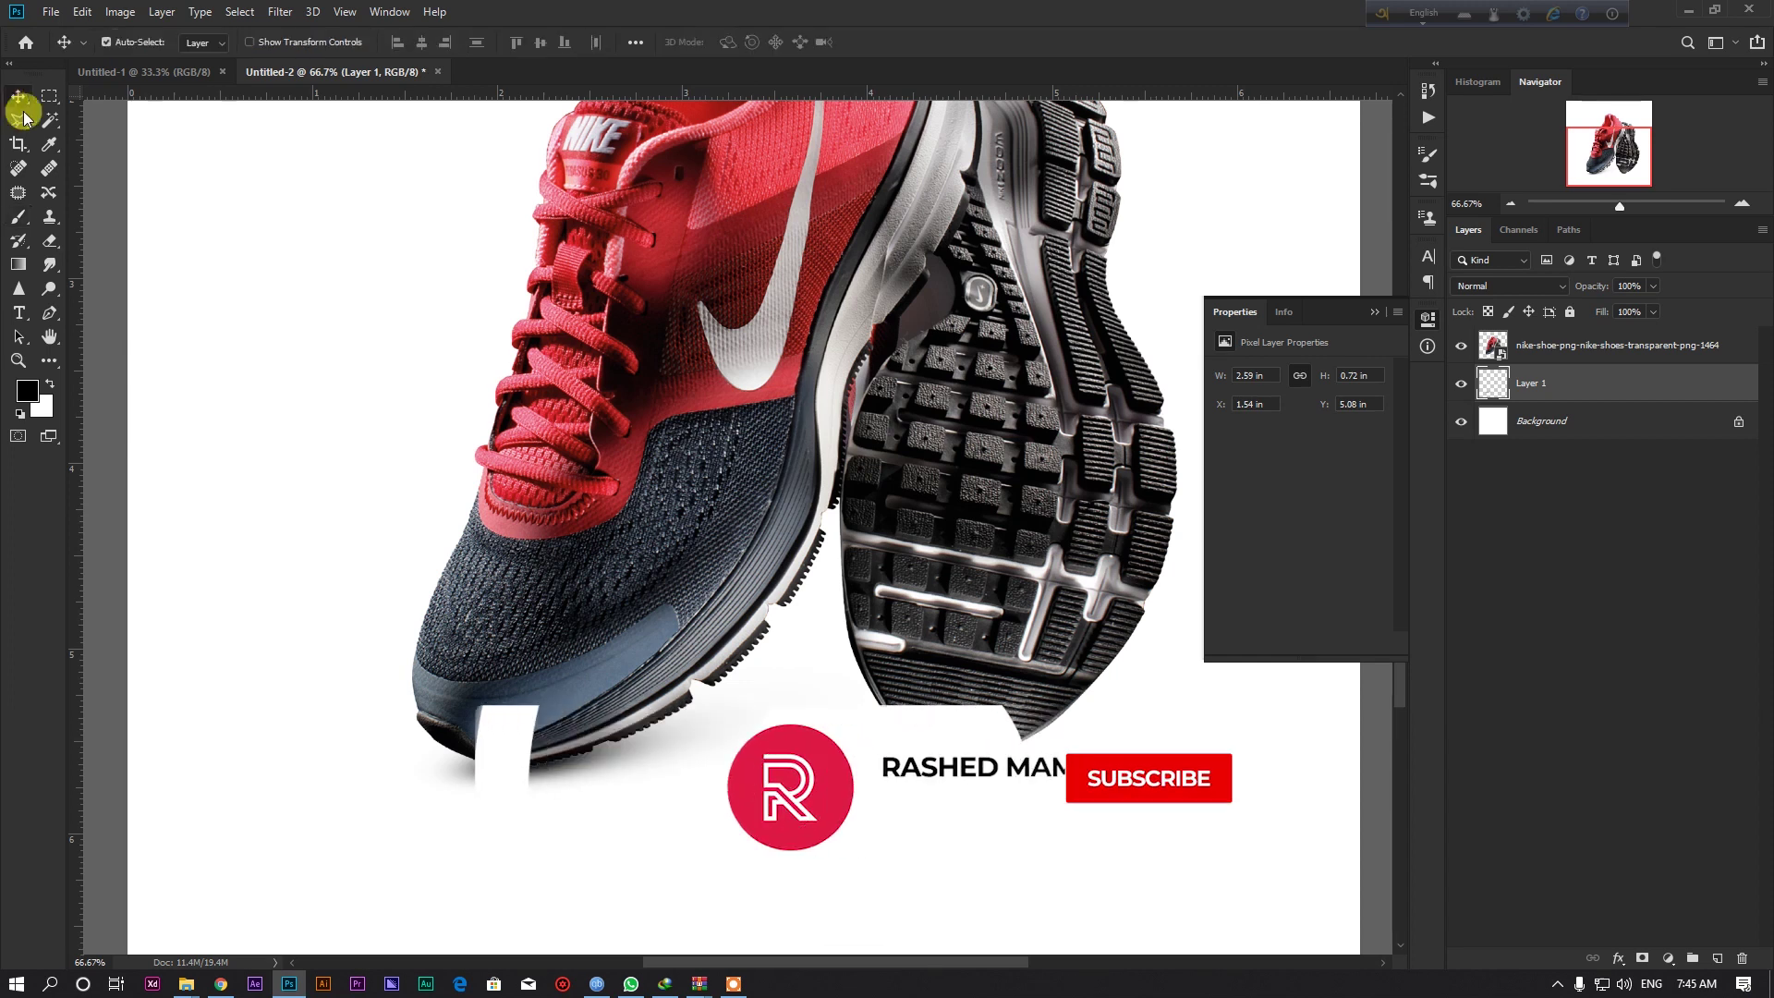
On another new layer, paint a shadow under the right shoe, then flatten and skew it.
click(1716, 958)
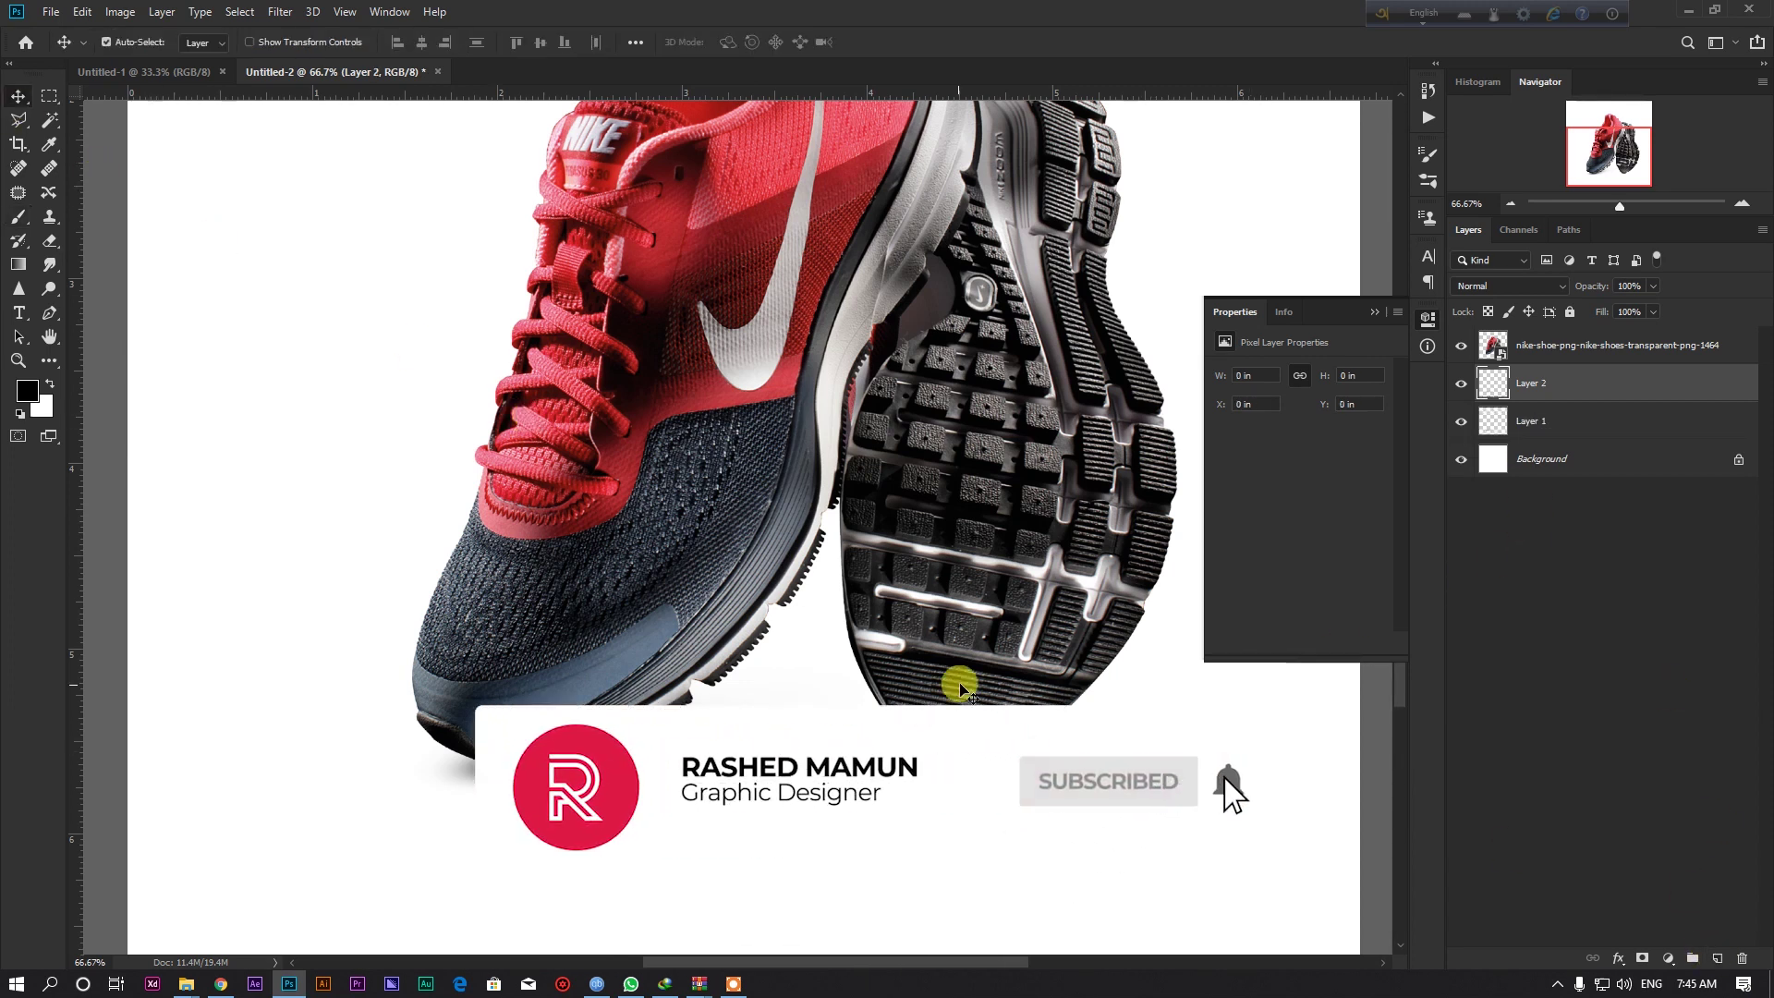
click(19, 217)
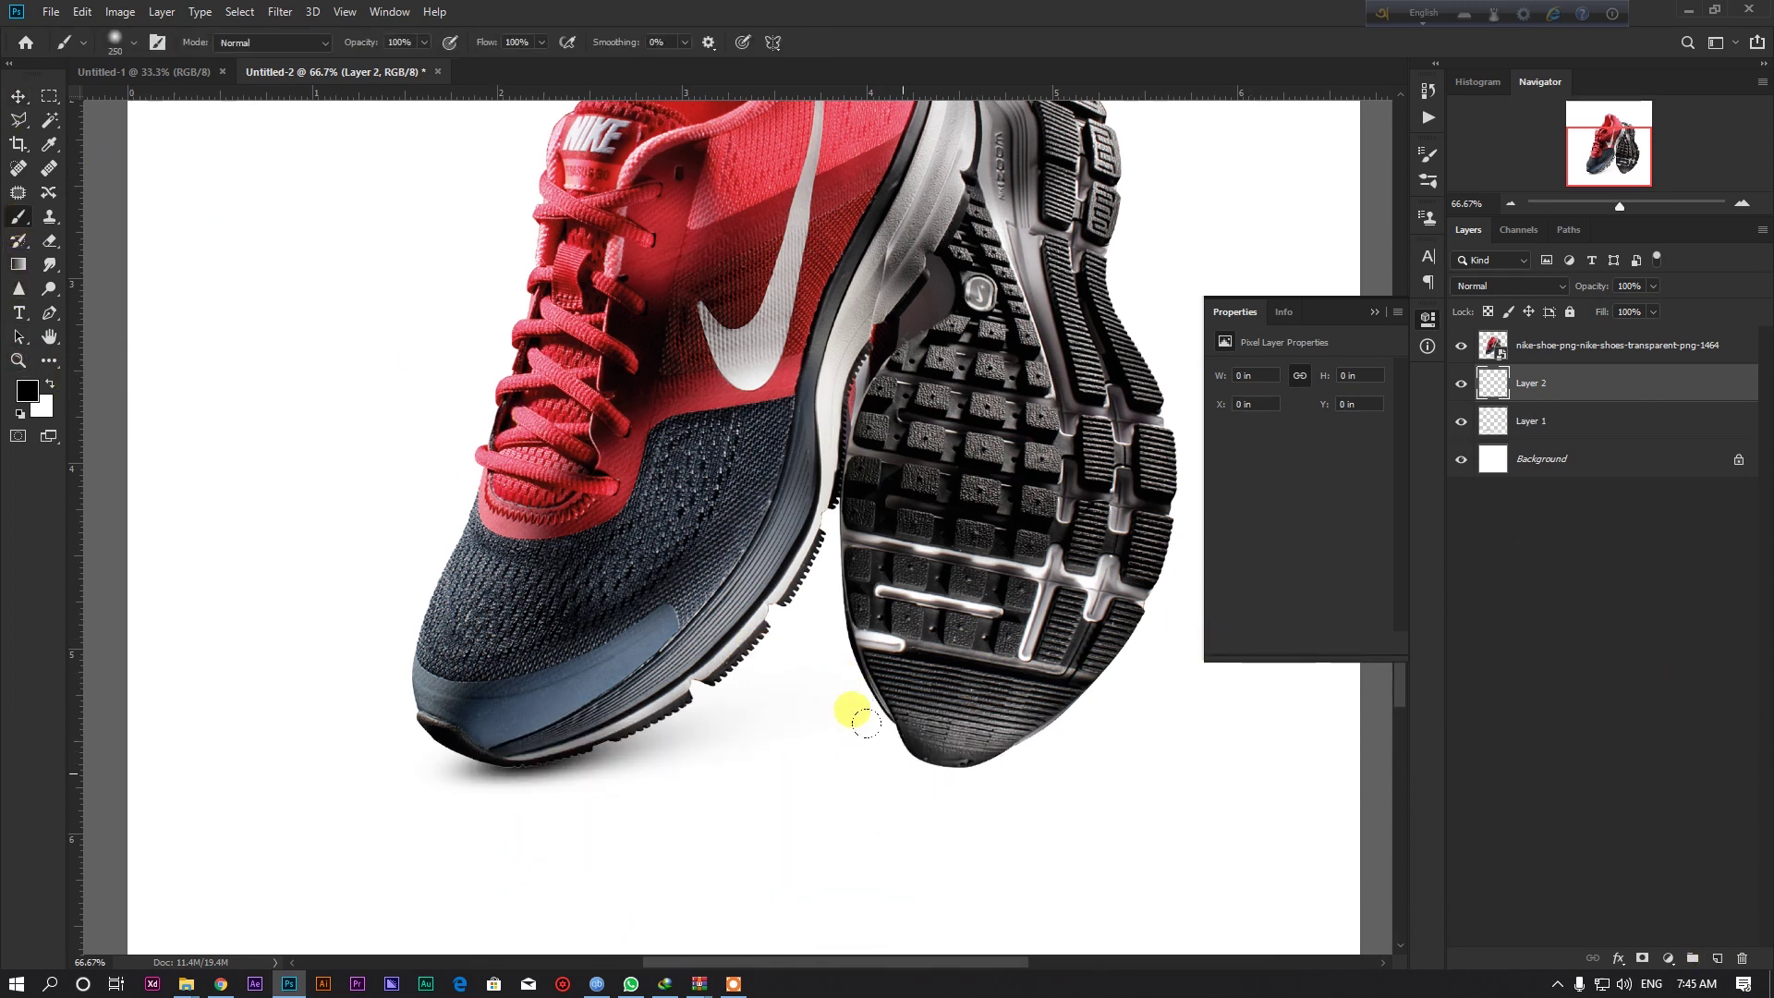
click(935, 776)
key(ctrl+t)
drag(934, 636, 954, 772)
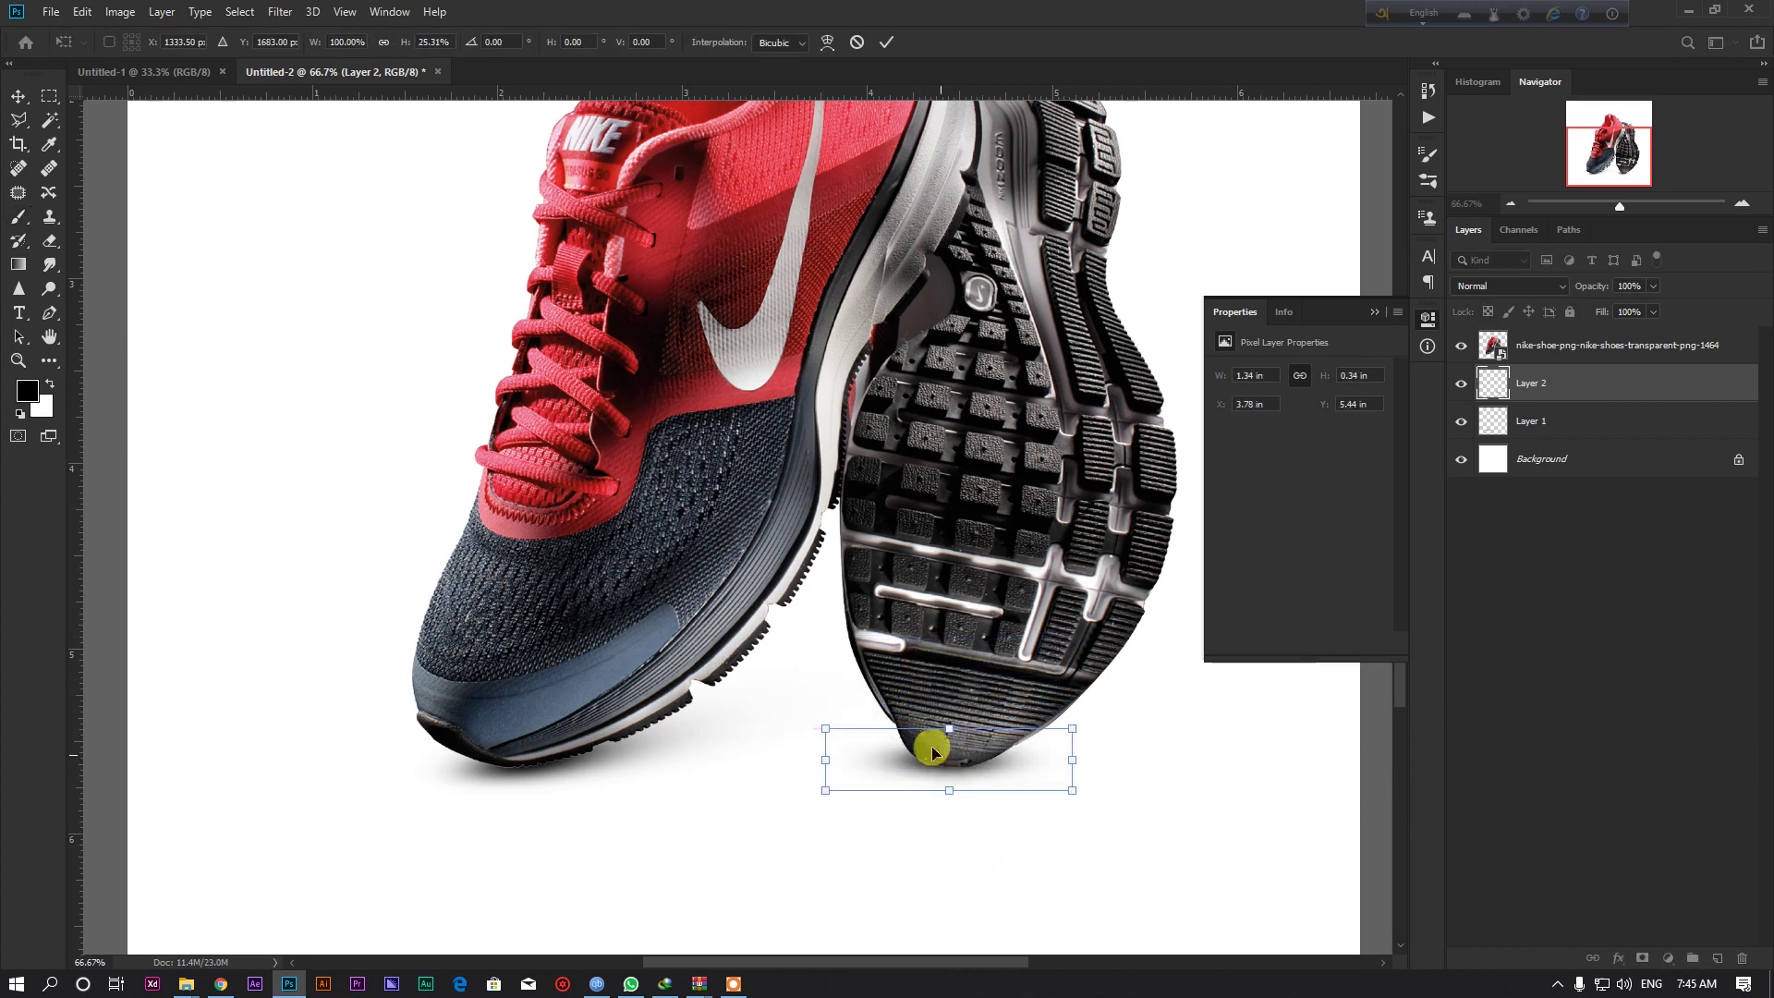
mouse_move(825, 728)
mouse_down()
mouse_move(274, 465)
mouse_move(242, 605)
mouse_up()
key(Return)
key(b)
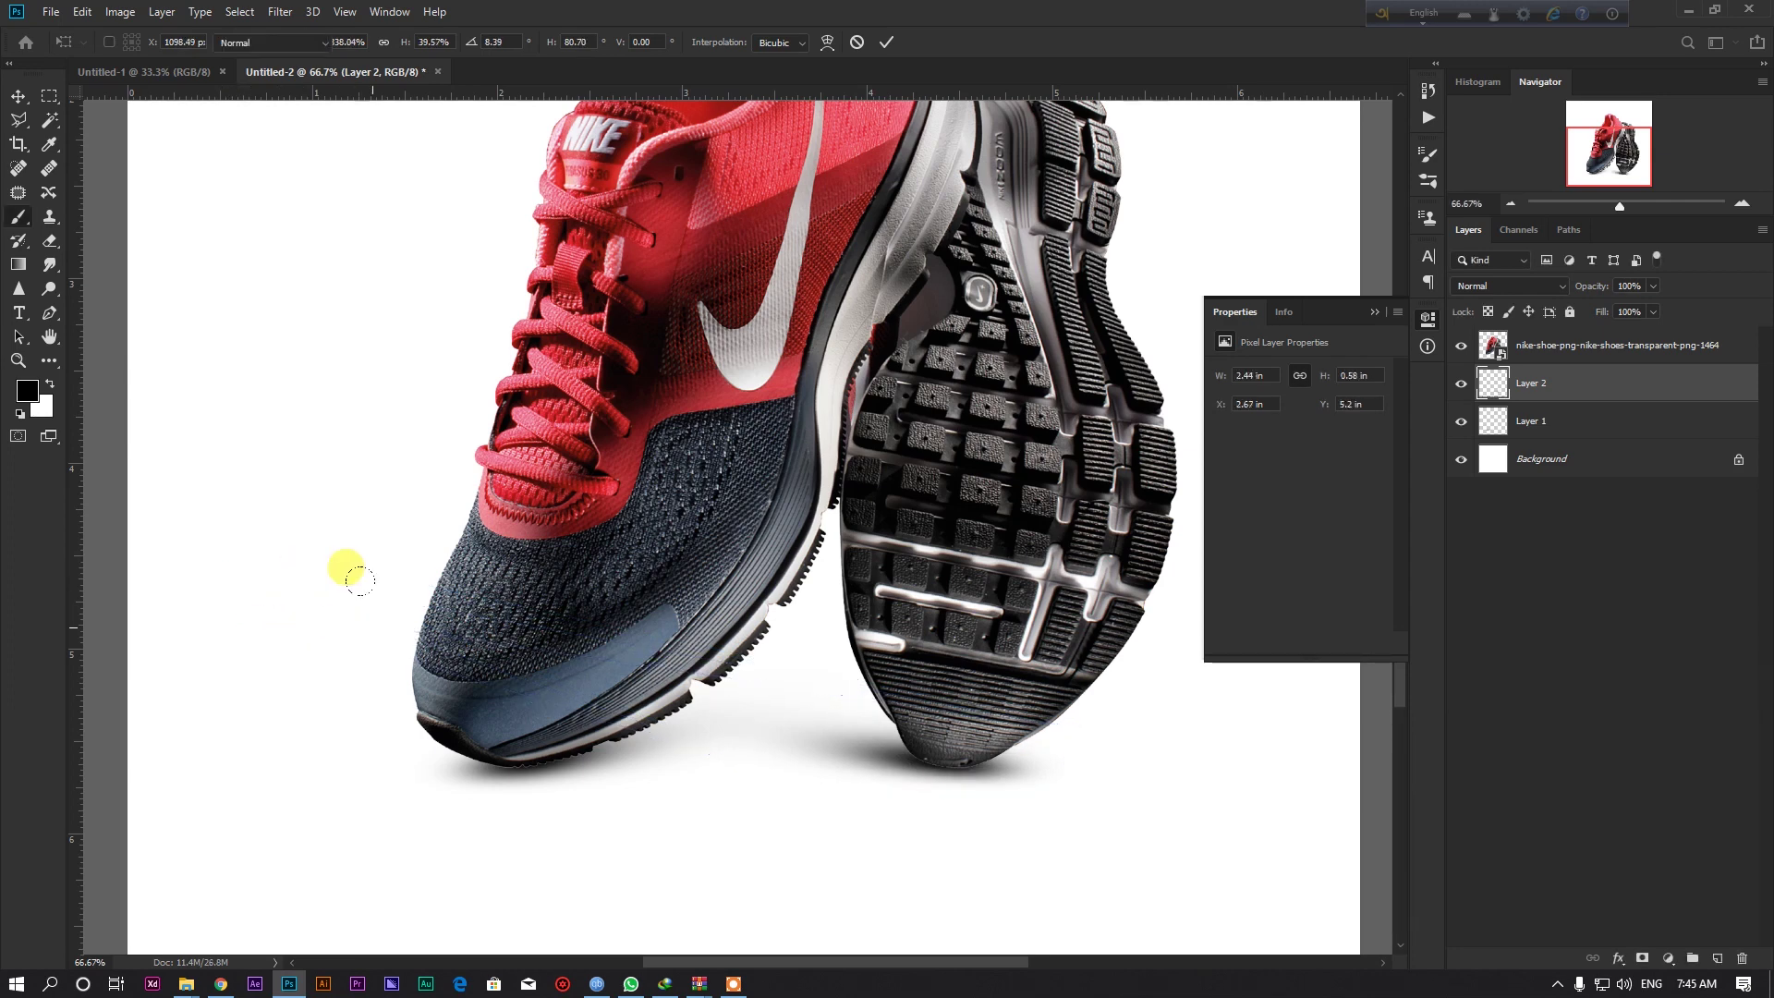
Zoom out to the whole canvas and select both shadow layers.
key(ctrl+minus)
key(ctrl+minus)
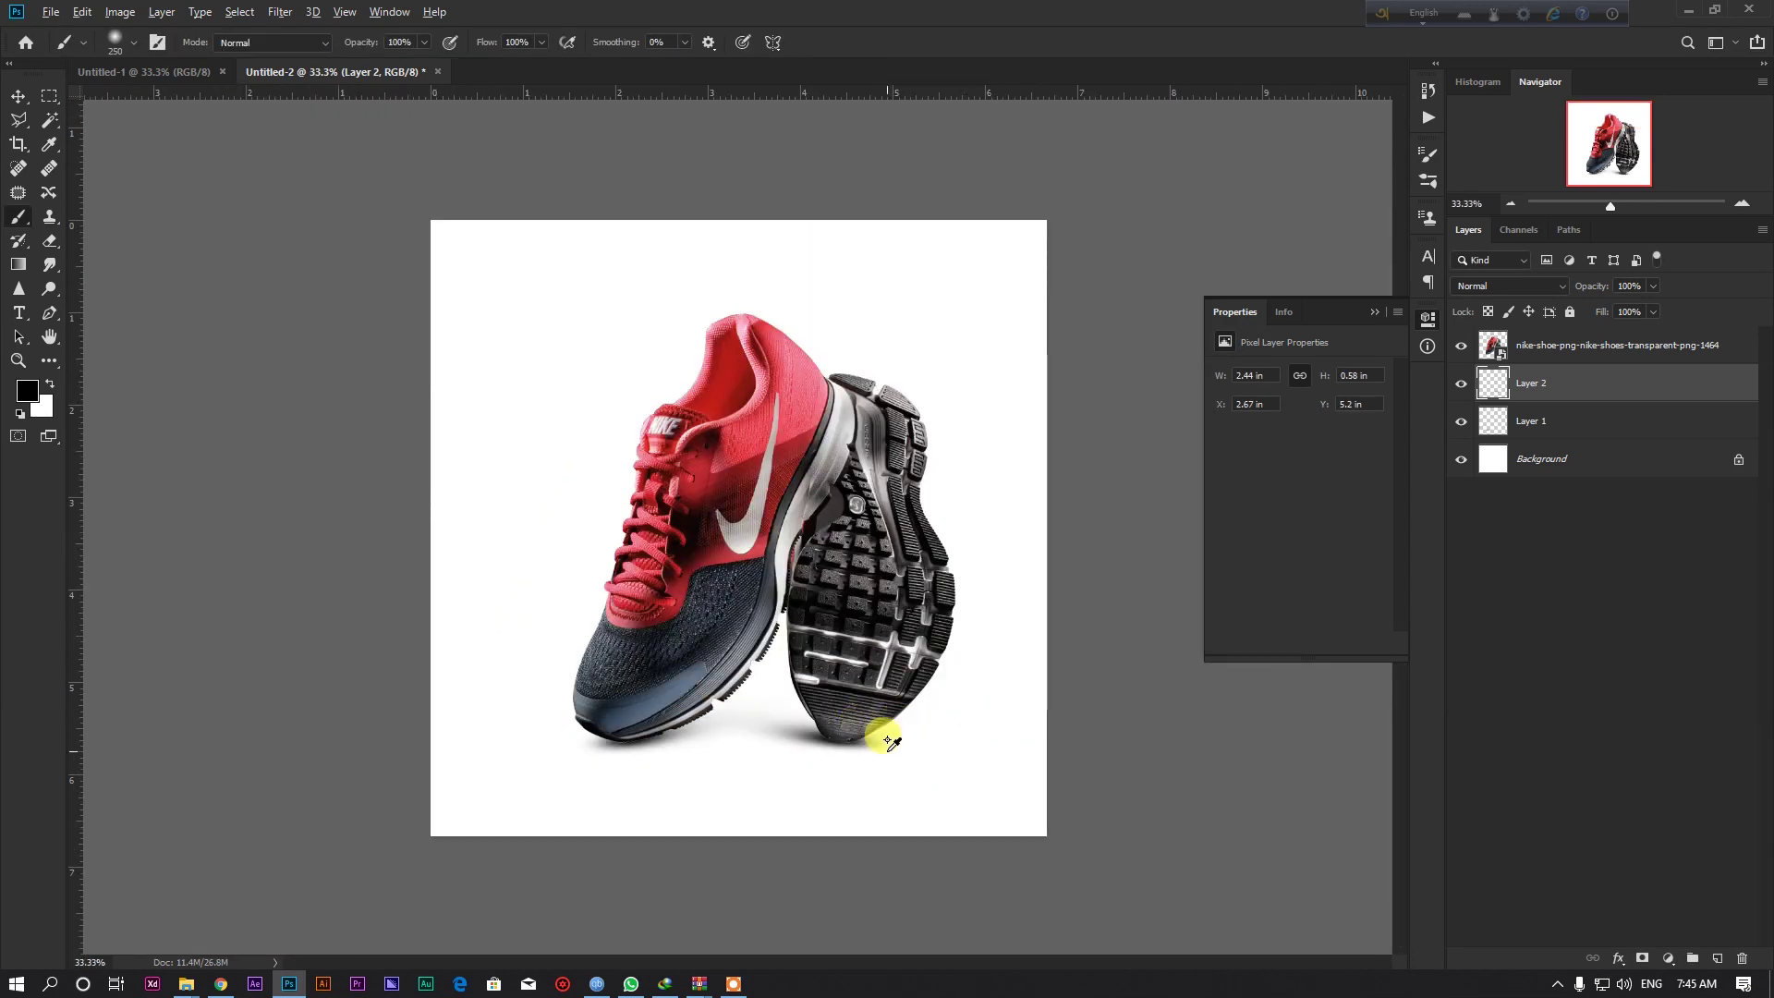
scroll(887, 741, up, 1)
ctrl+click(1561, 418)
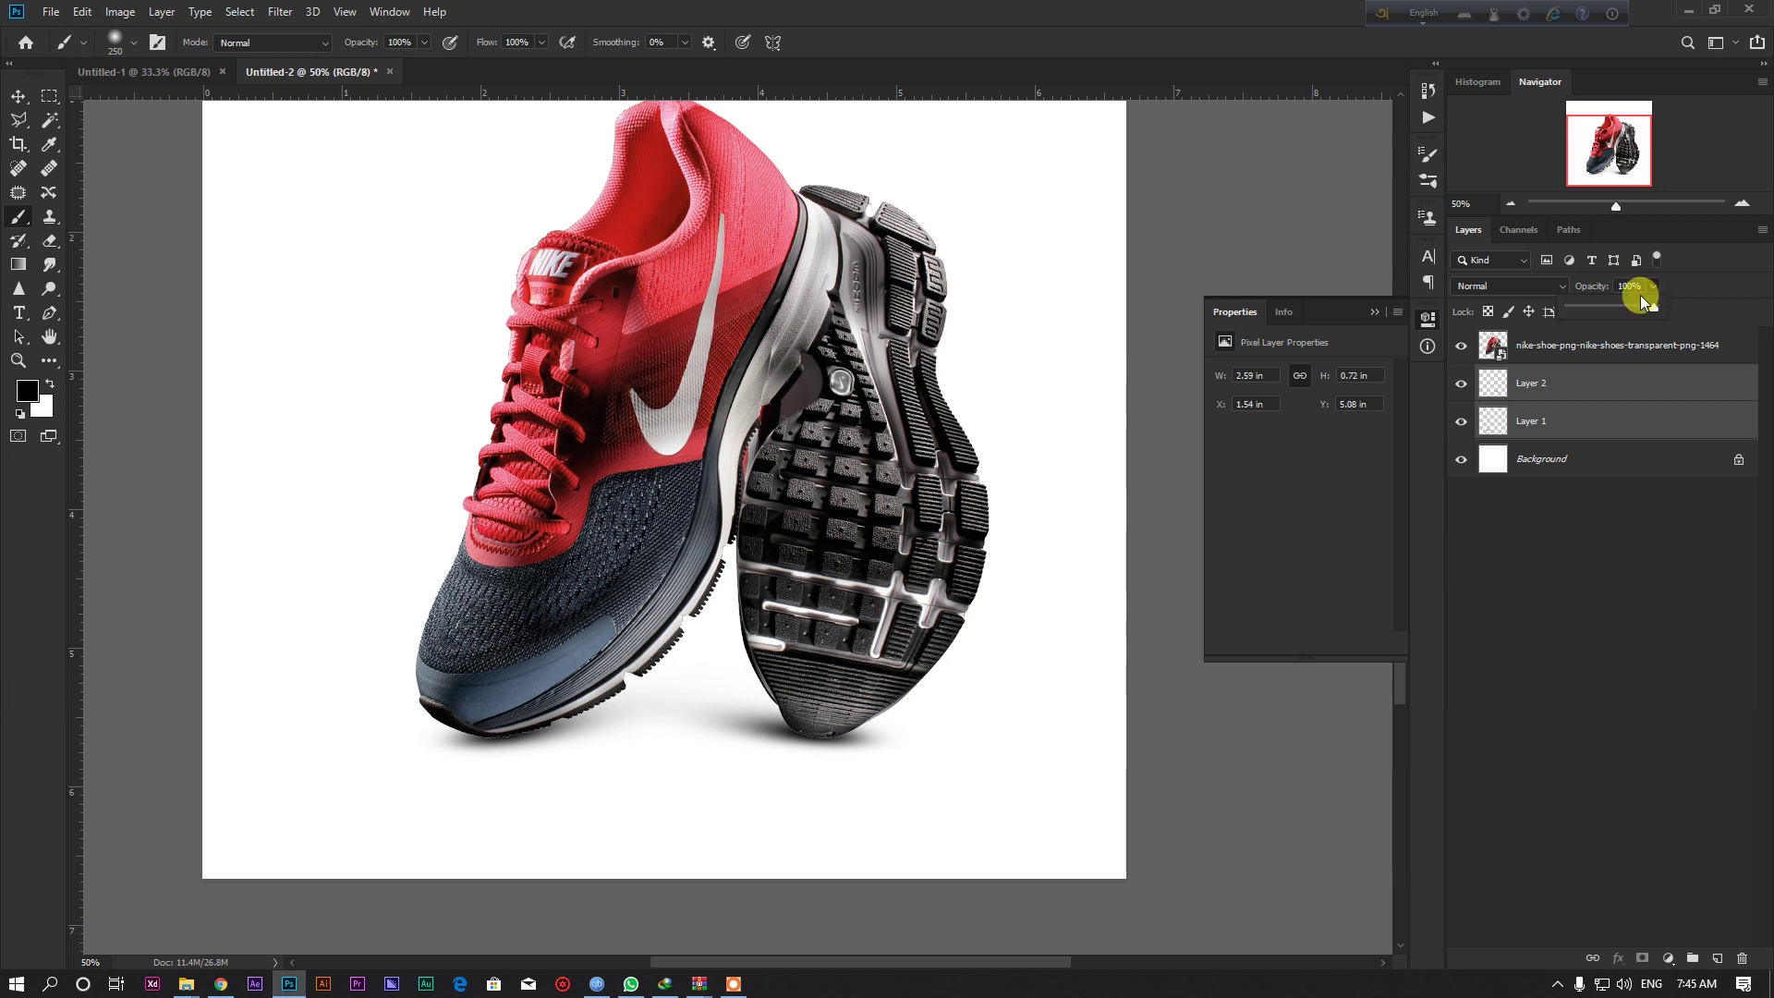
Lower the shadow layers to about 70% opacity.
drag(1640, 302, 1628, 309)
ctrl+click(1578, 354)
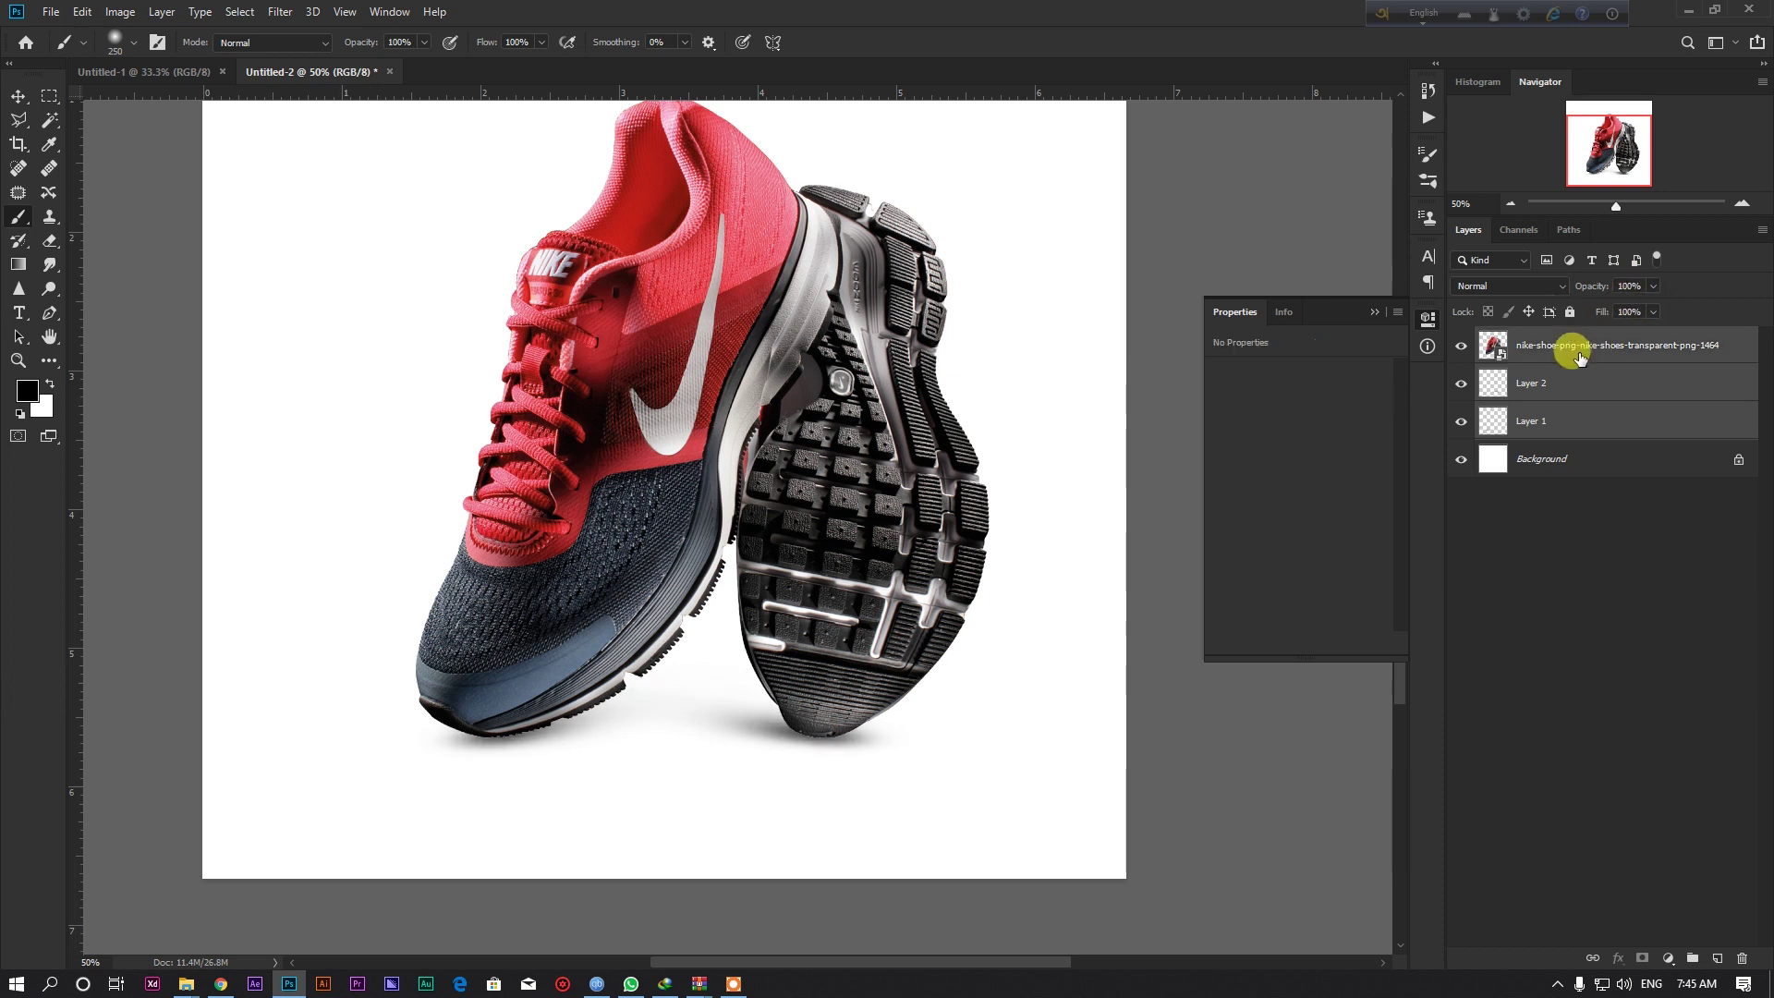
key(ctrl+g)
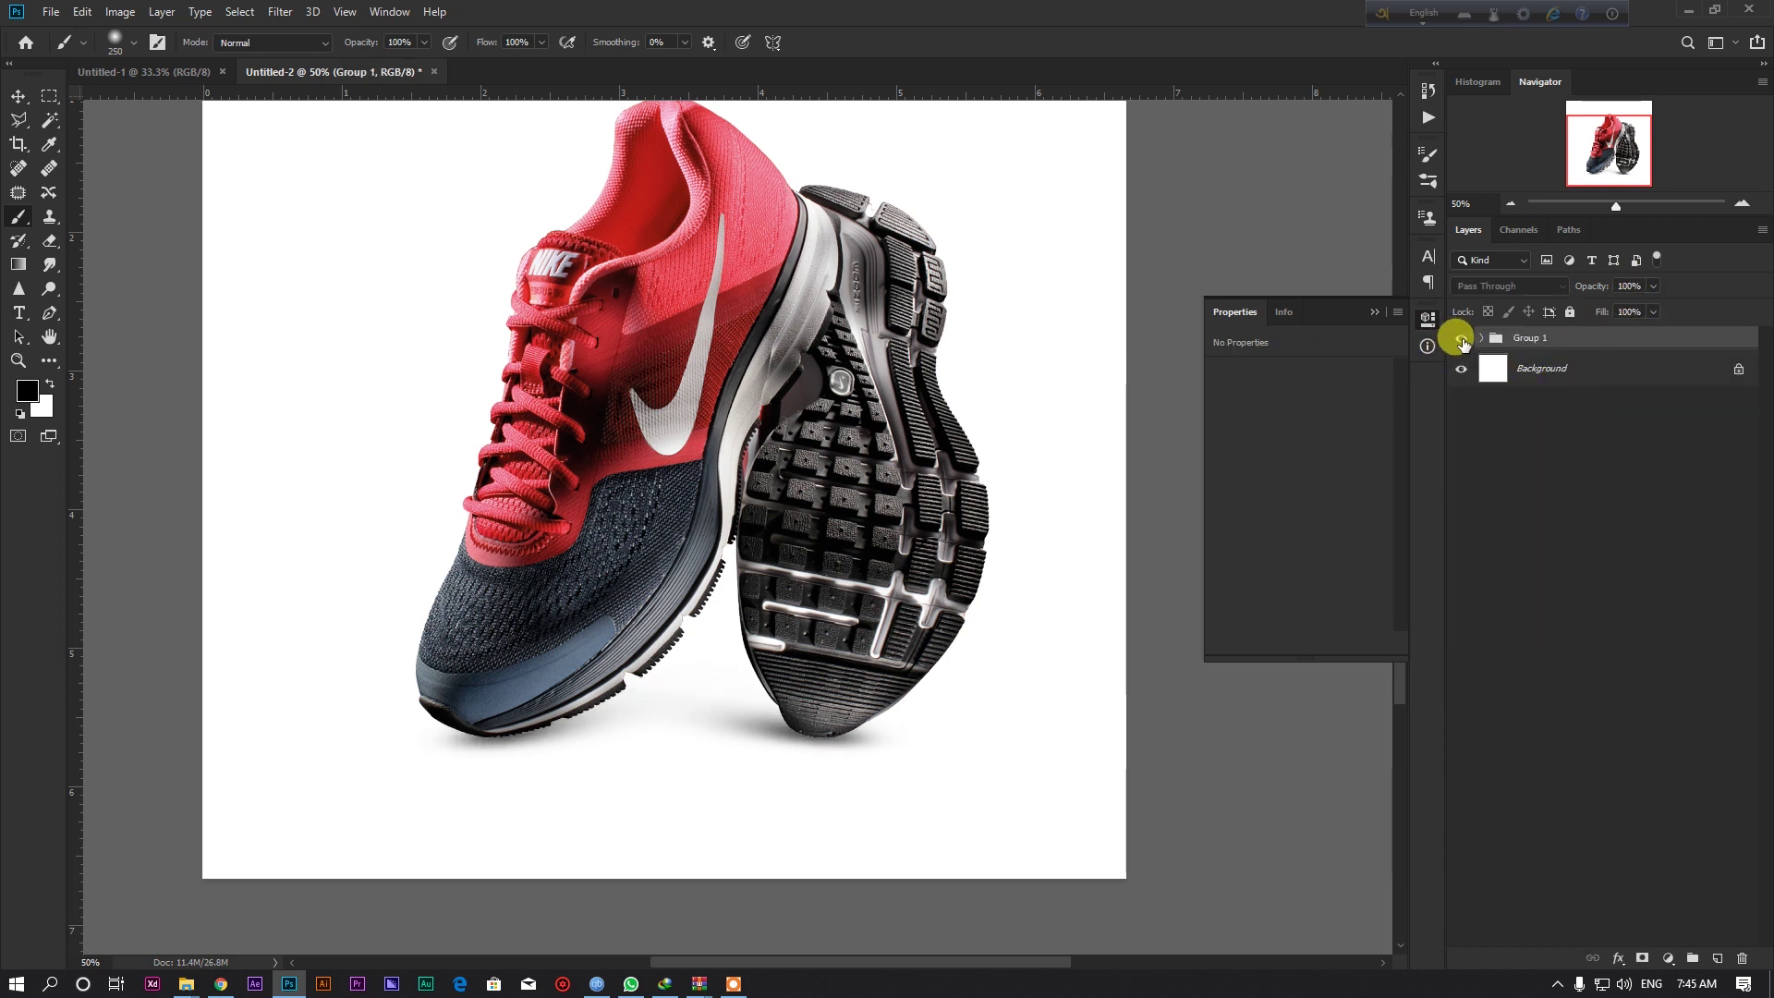
click(1461, 340)
key(ctrl+shift+g)
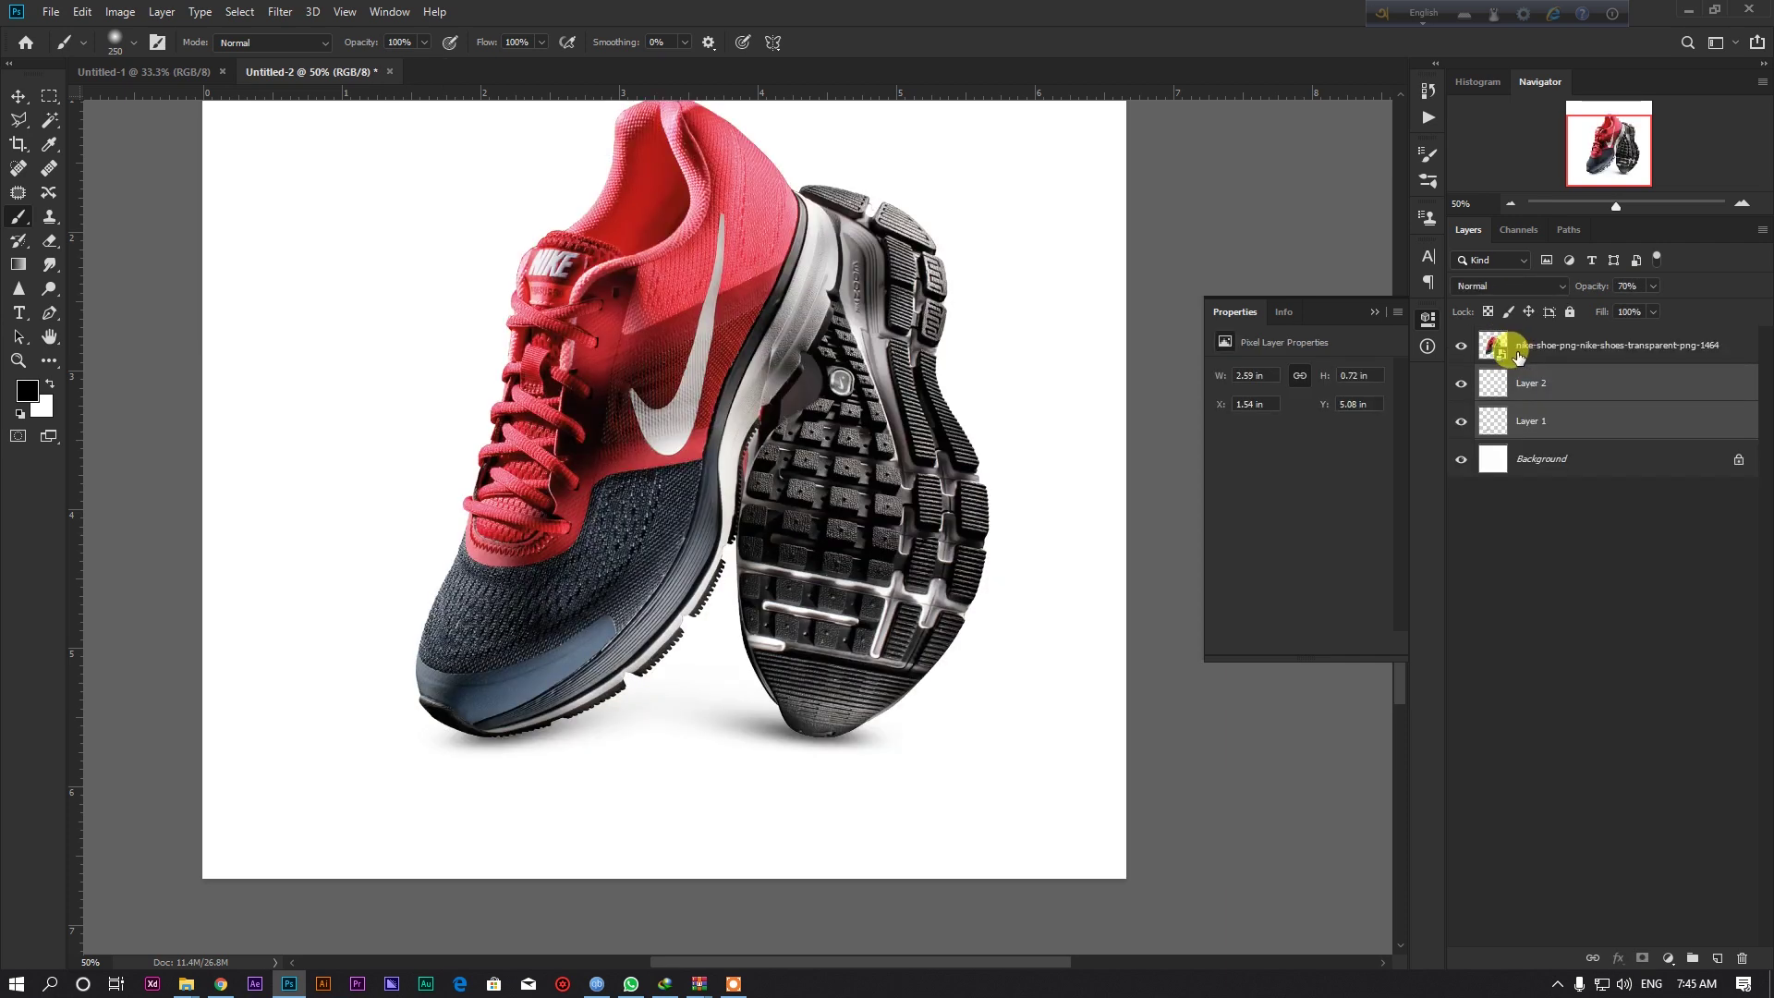
click(1552, 346)
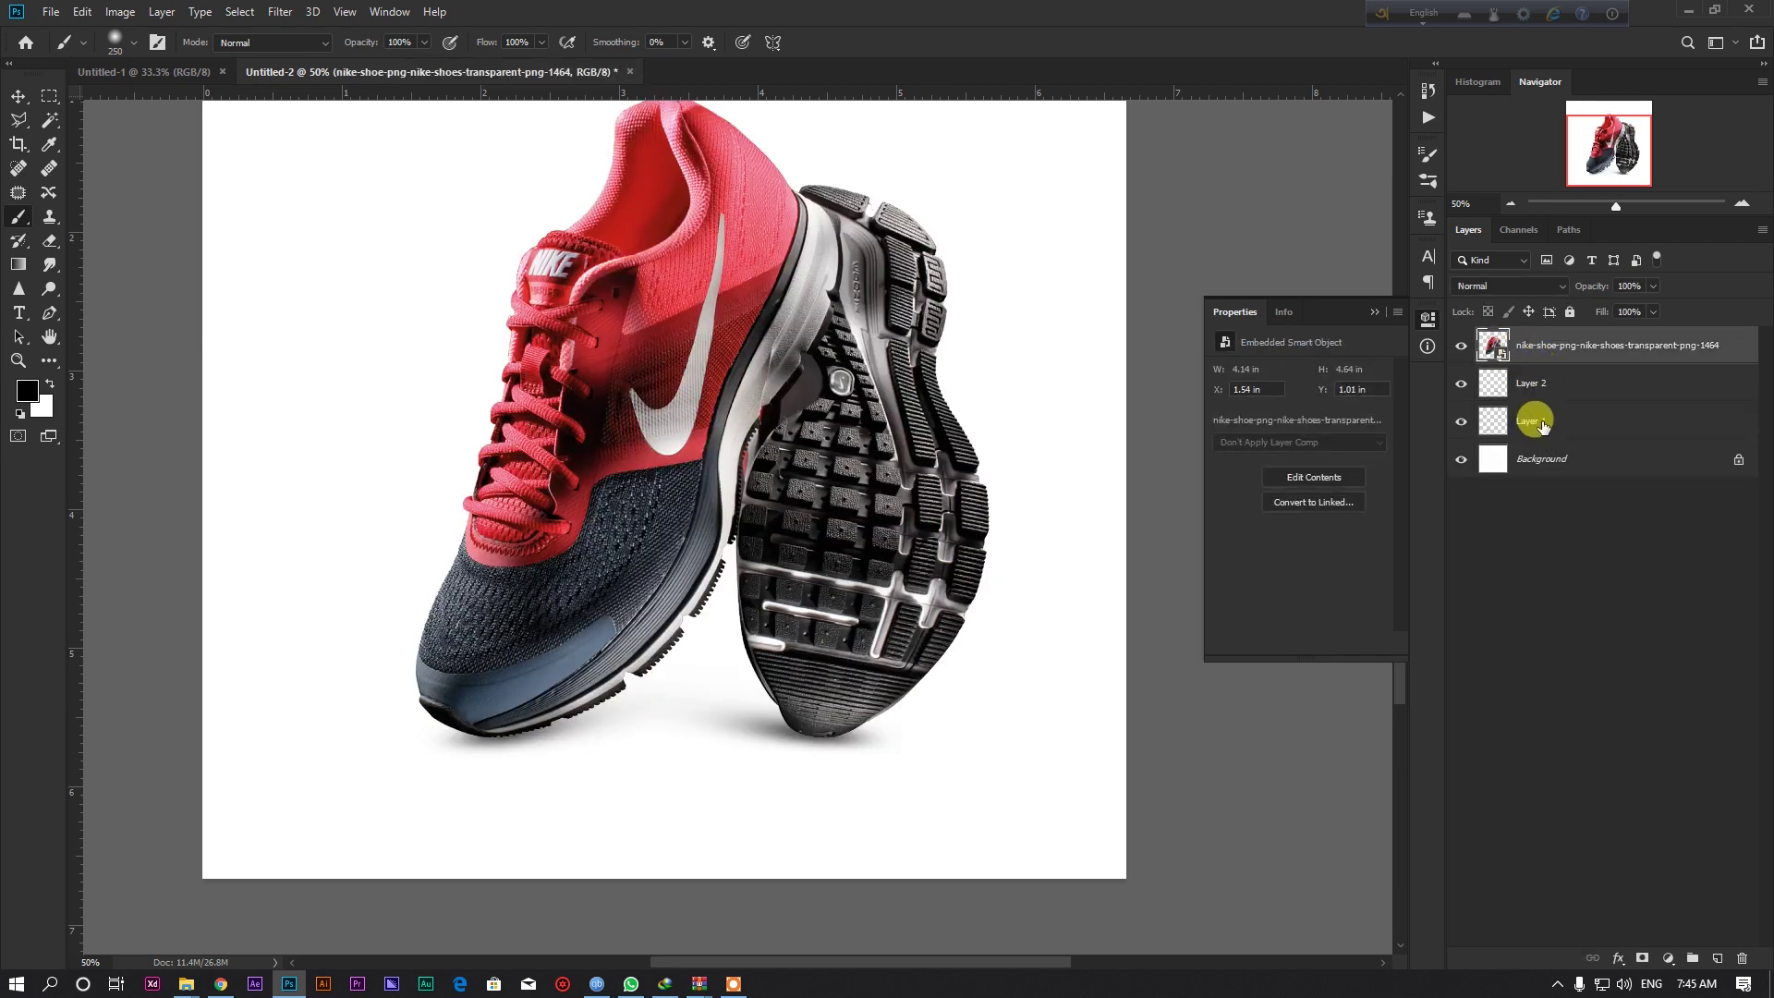
Group the shoe and both shadow layers into a group named SHOES.
shift+click(1541, 426)
key(ctrl+g)
double_click(1527, 337)
text(SHOES)
key(Return)
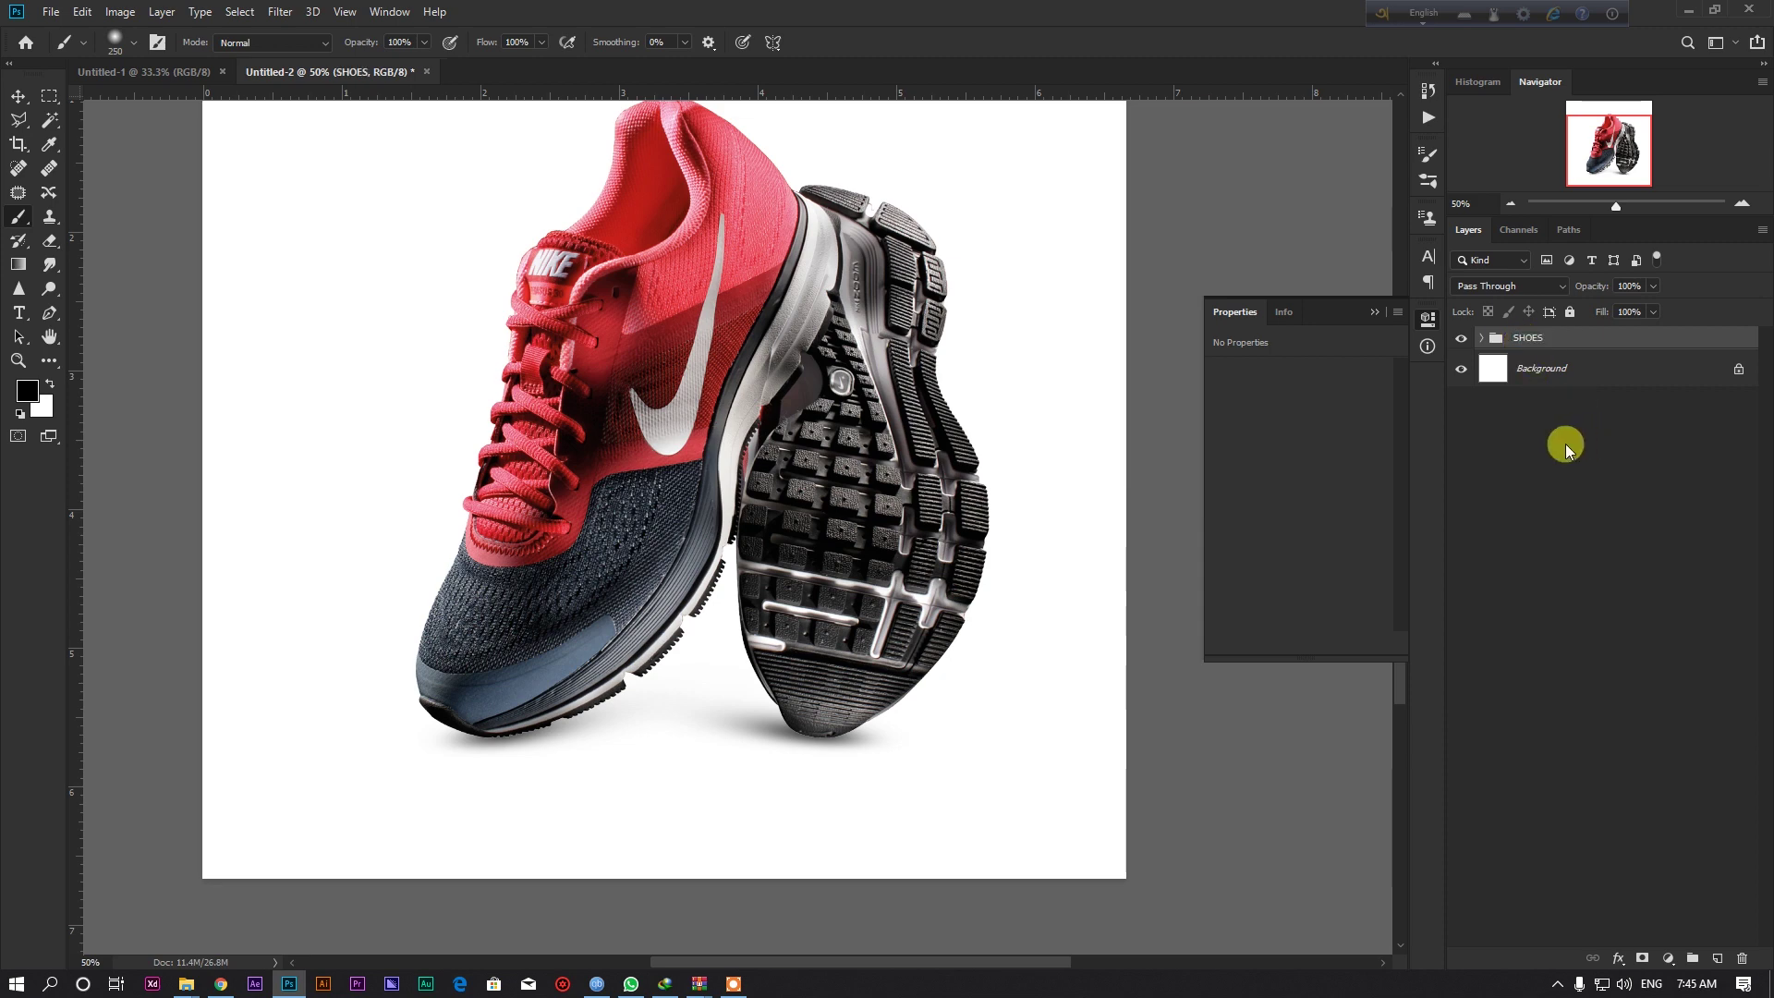
double_click(1461, 338)
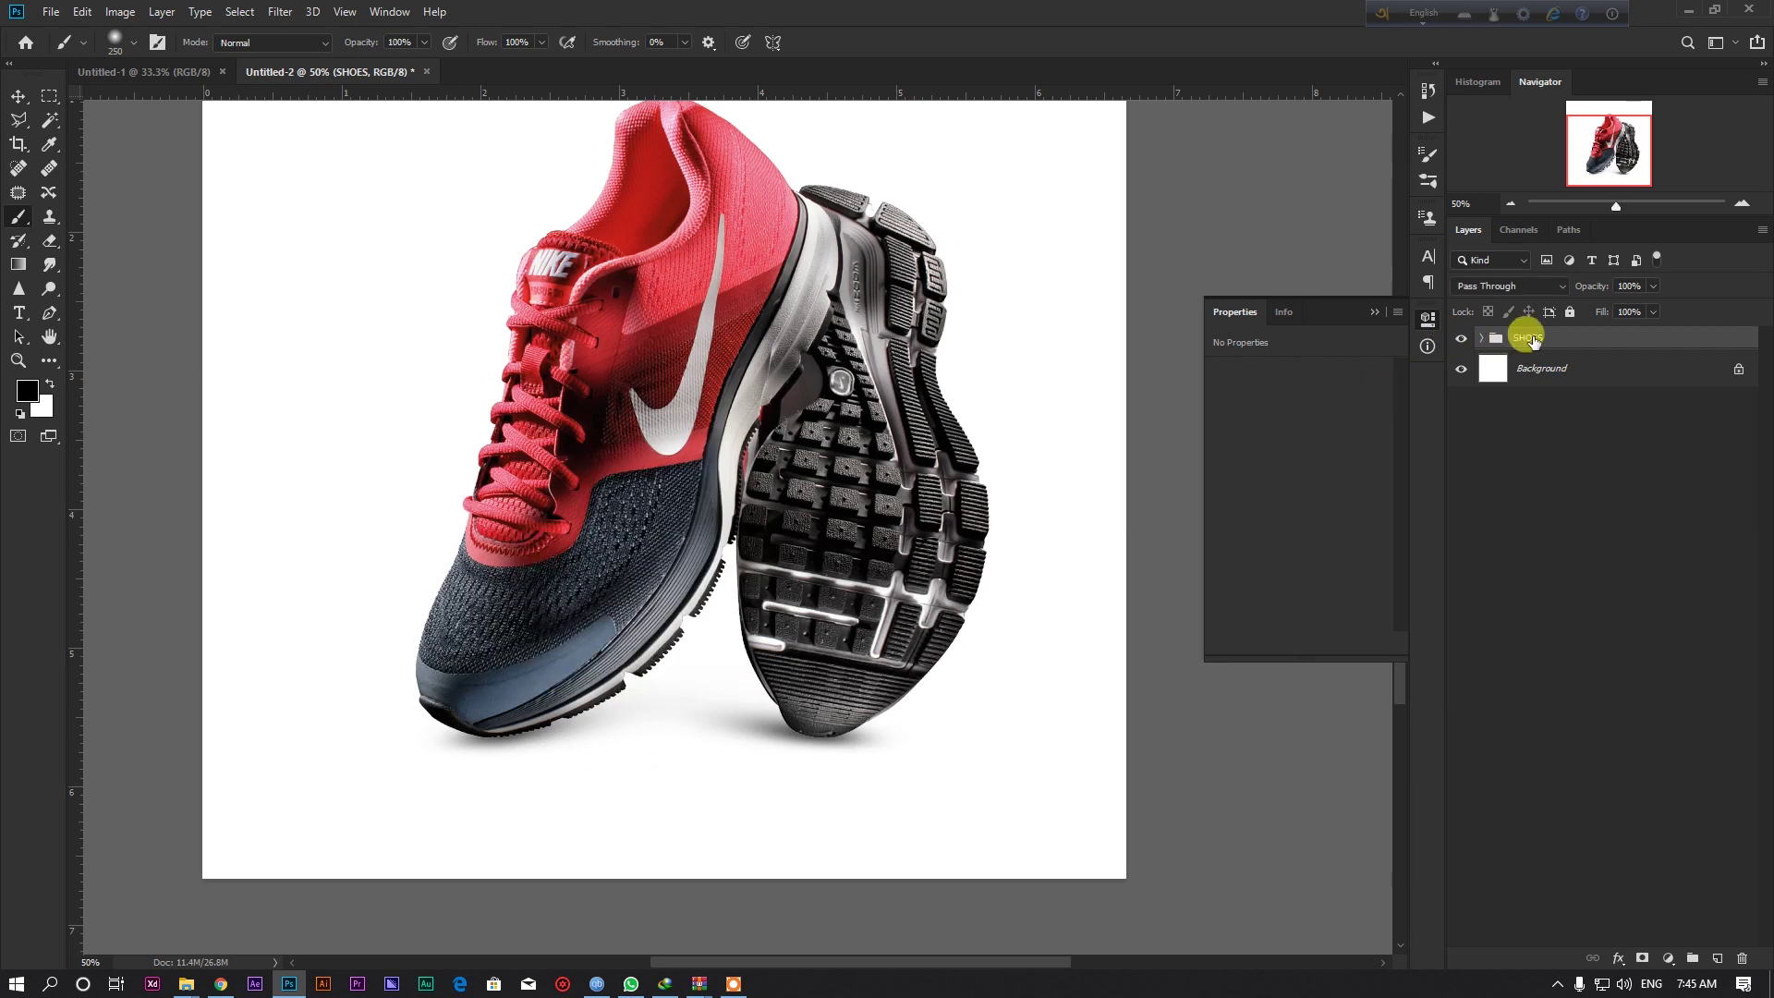
scroll(653, 407, down, 1)
Scale the SHOES group down slightly from the top-left corner.
key(ctrl+t)
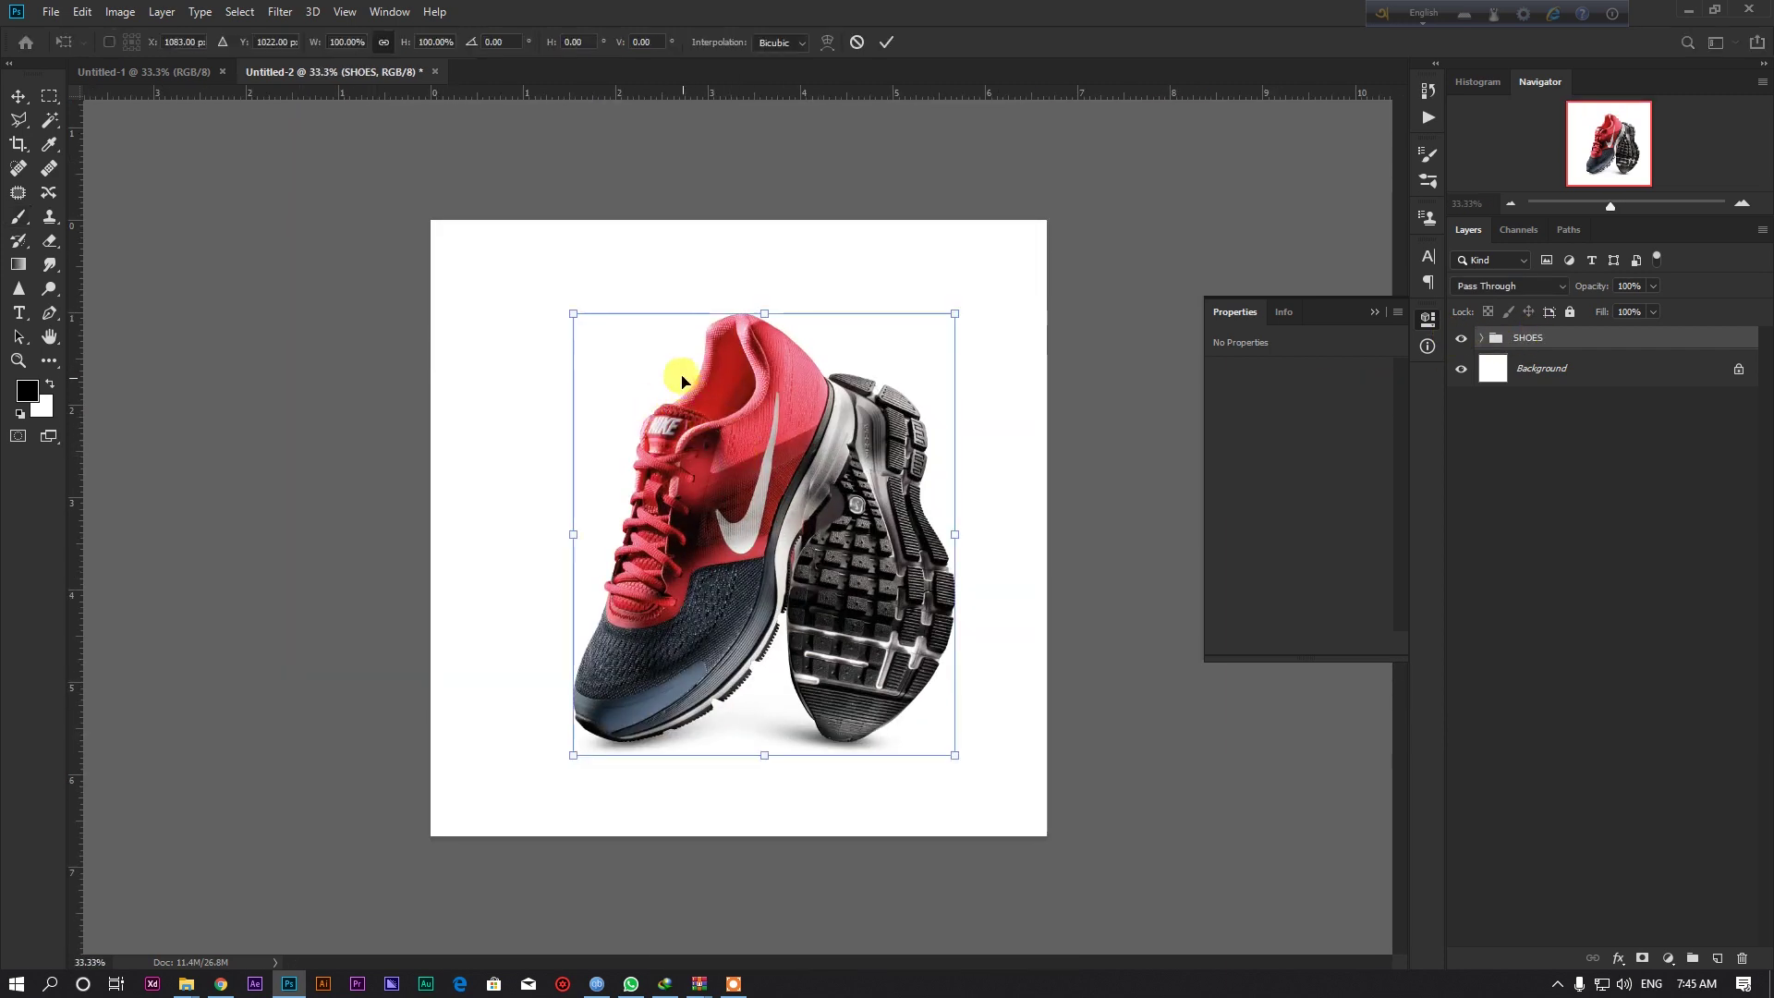
drag(565, 308, 593, 334)
key(Return)
key(b)
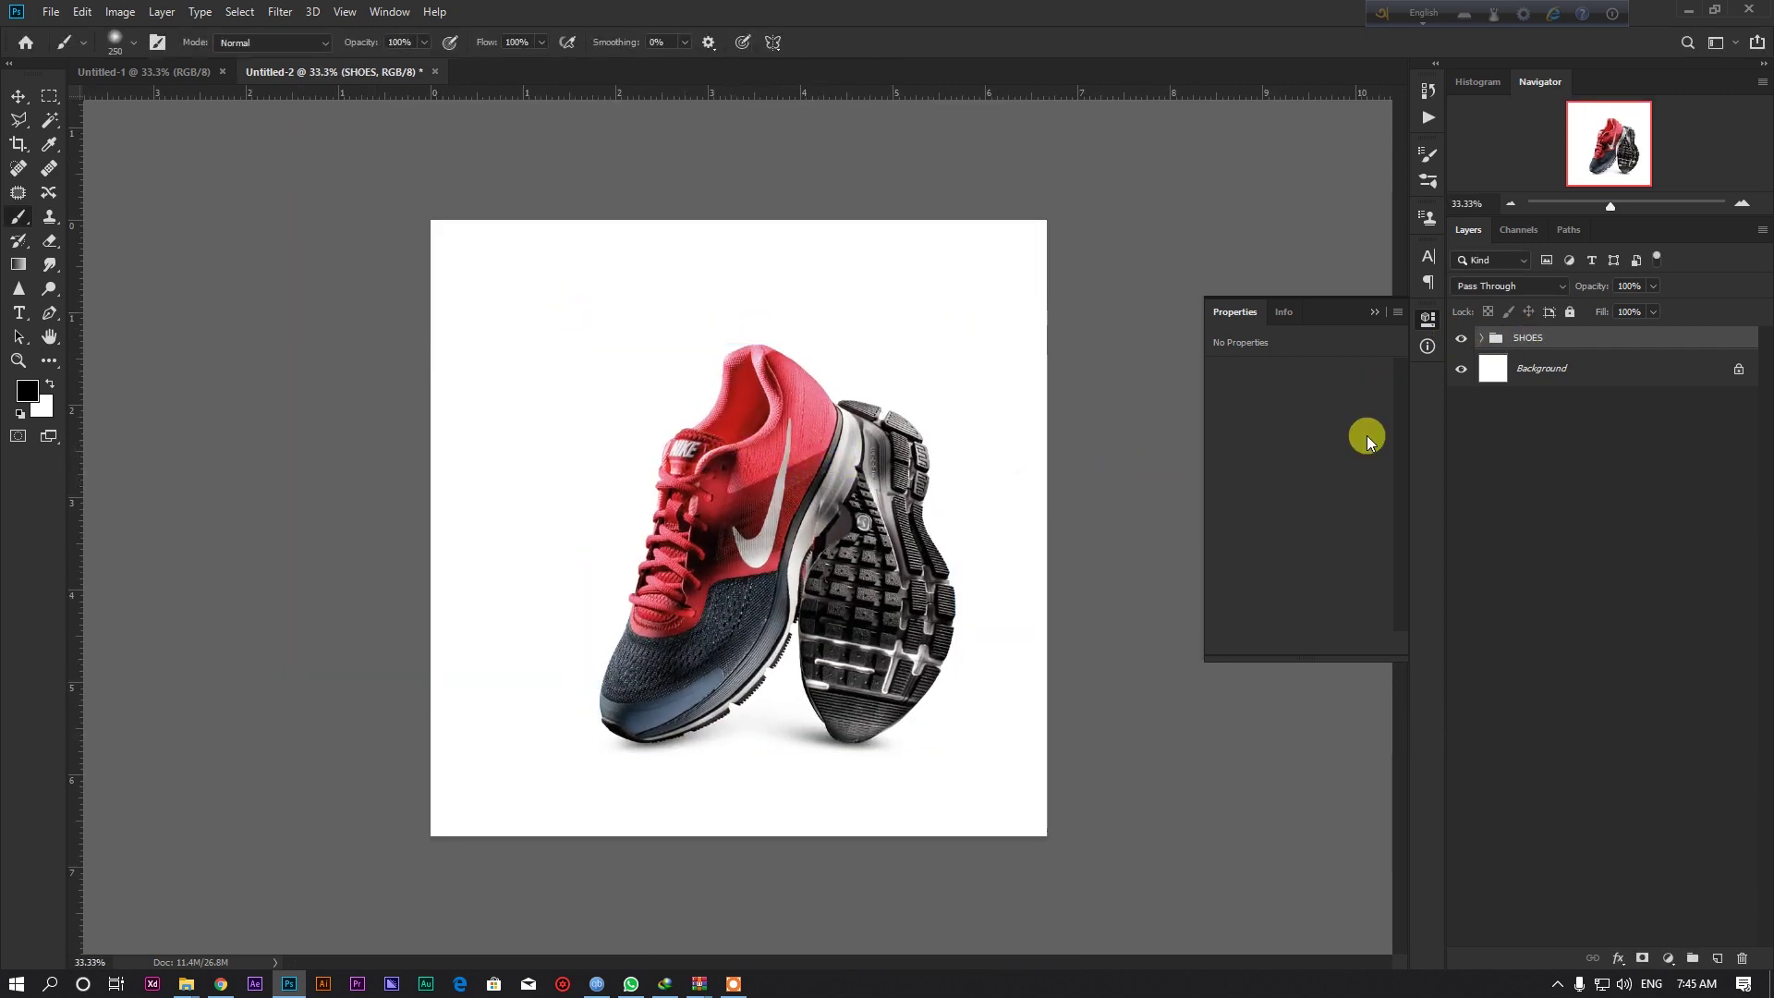
click(1533, 370)
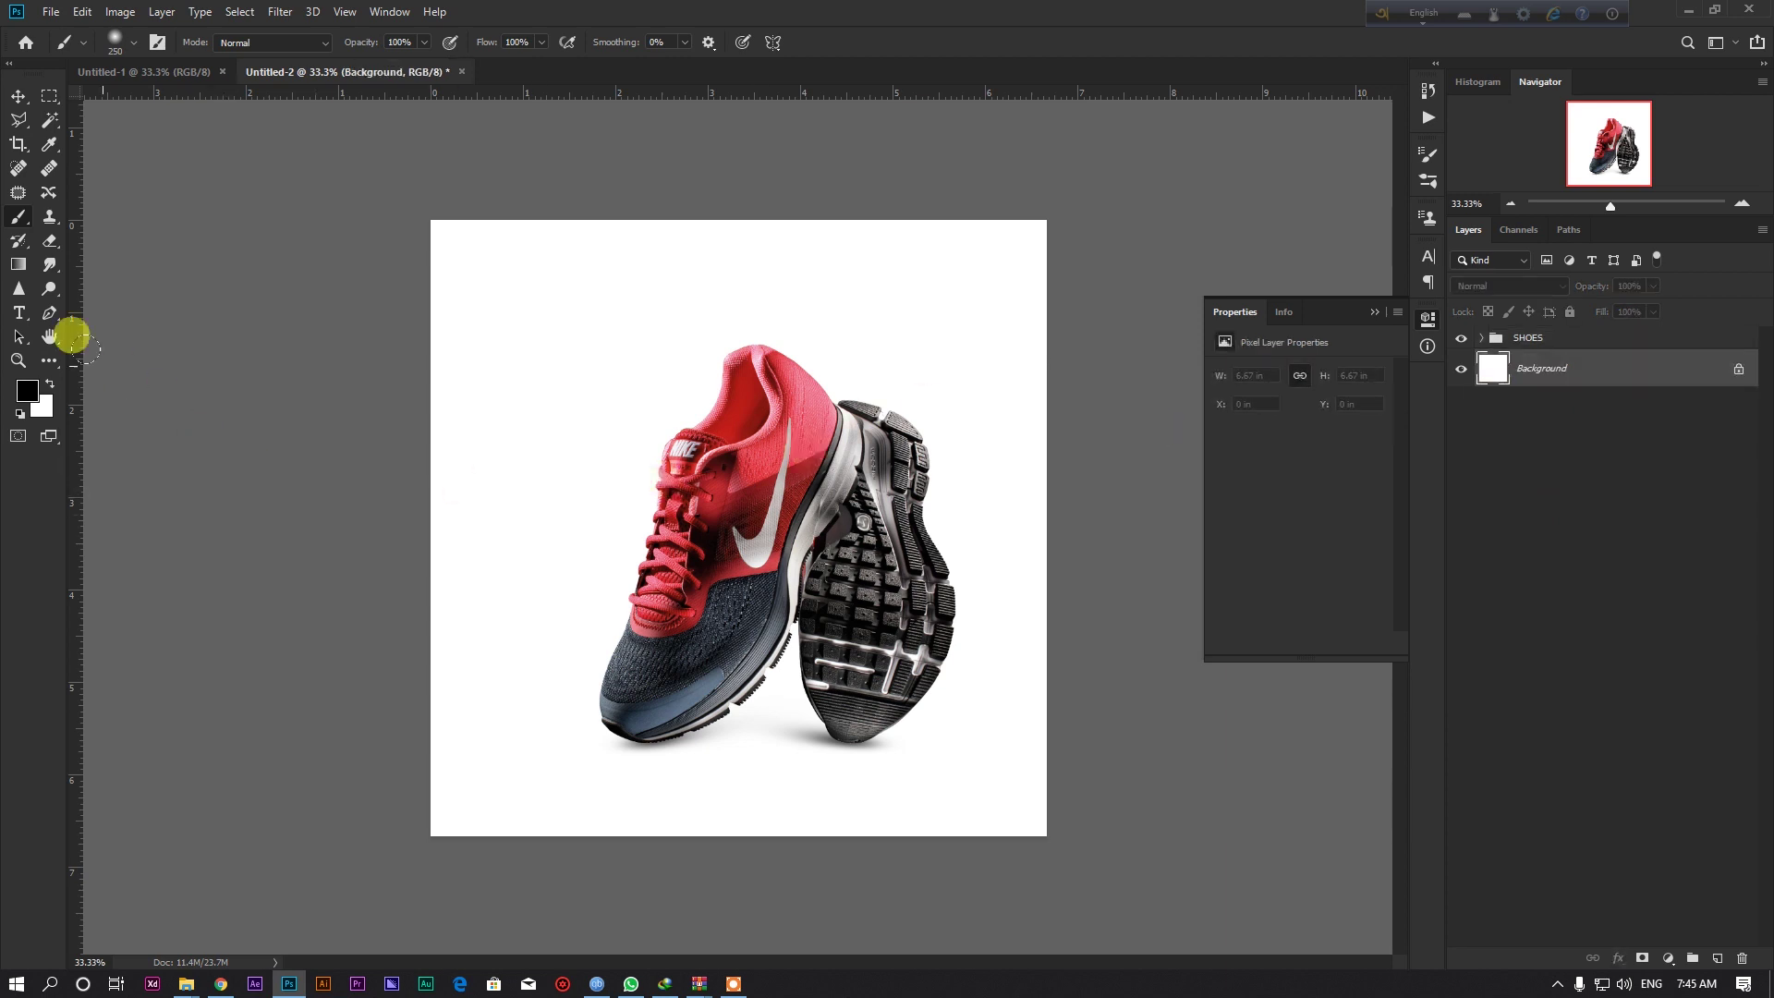
Set the Pen tool to Shape mode with the shoe's red #e84756 as foreground colour.
key(p)
click(134, 41)
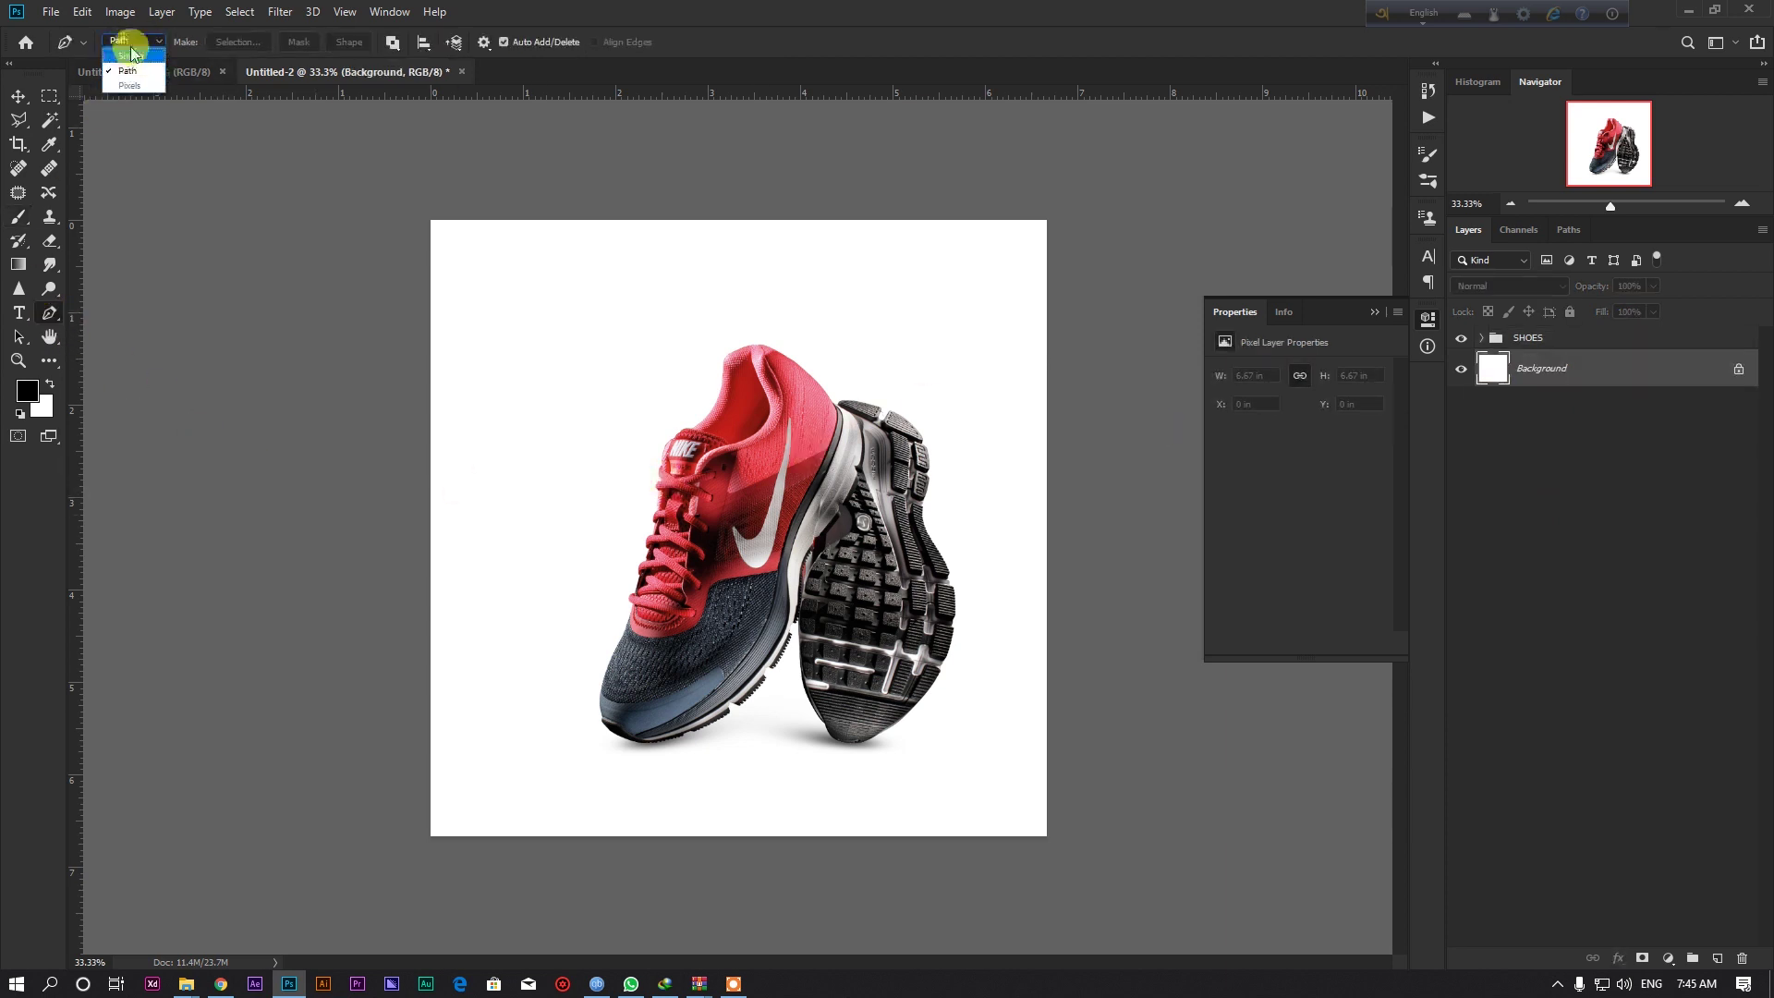
click(129, 70)
key(i)
click(27, 390)
drag(754, 436, 767, 450)
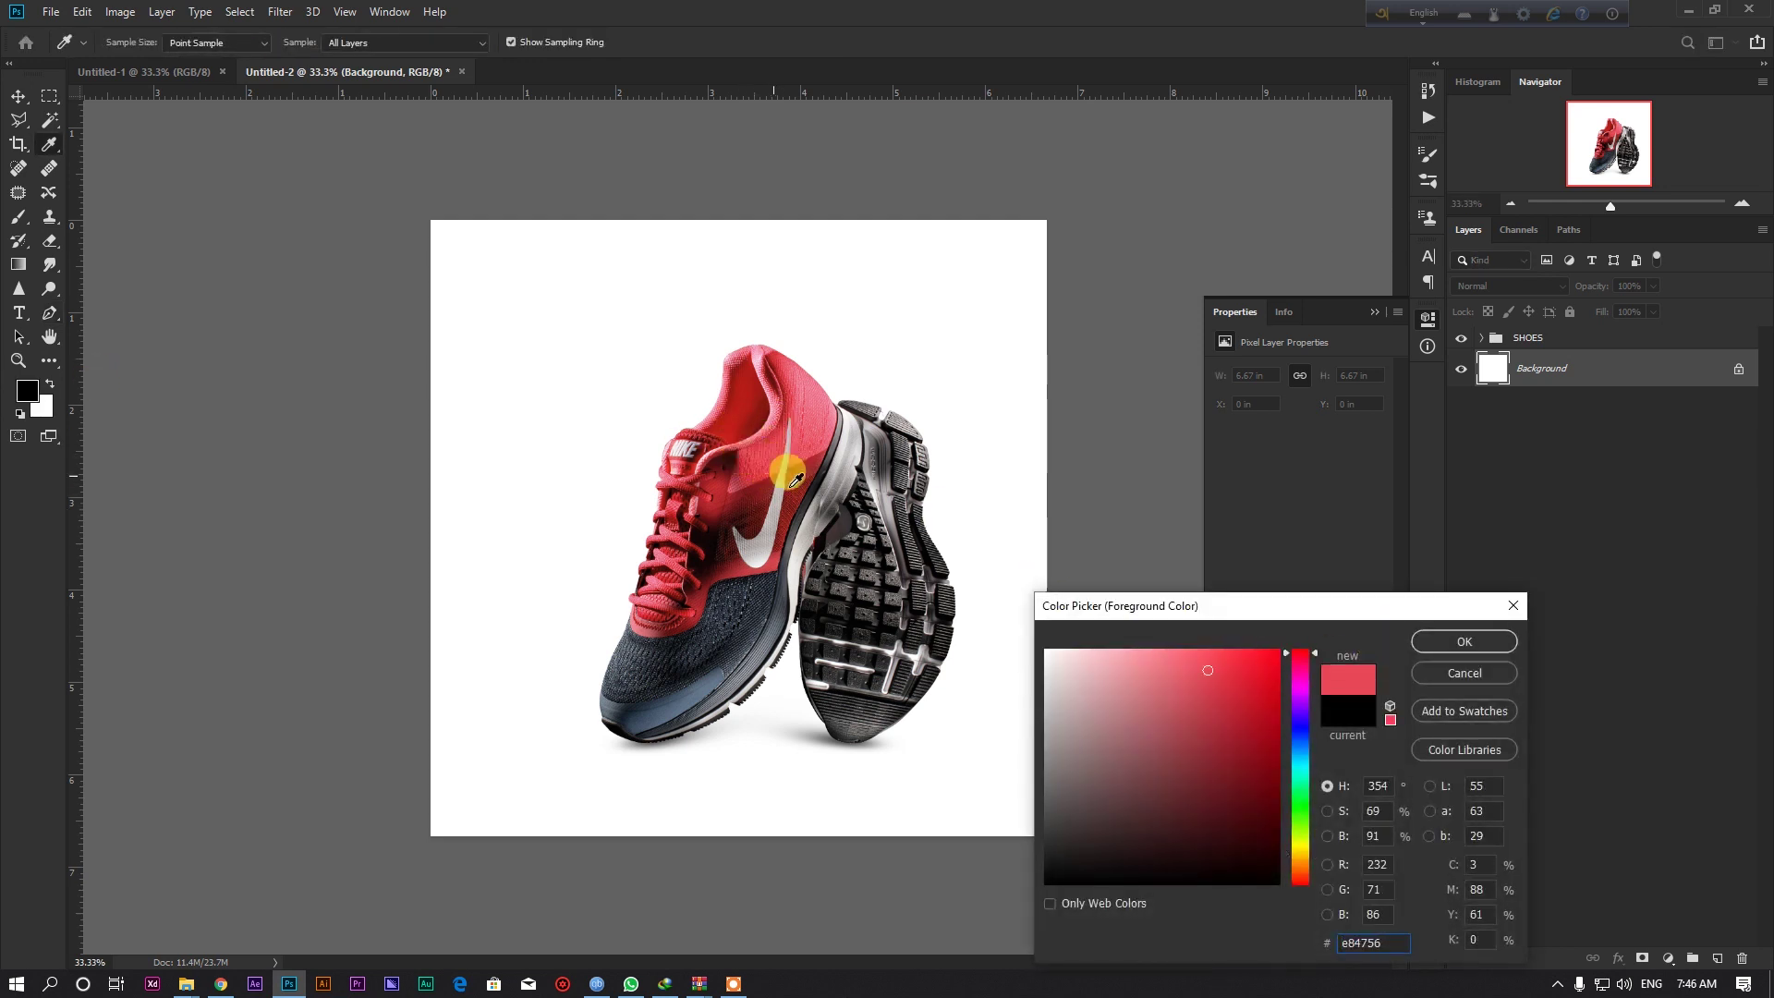
click(1441, 641)
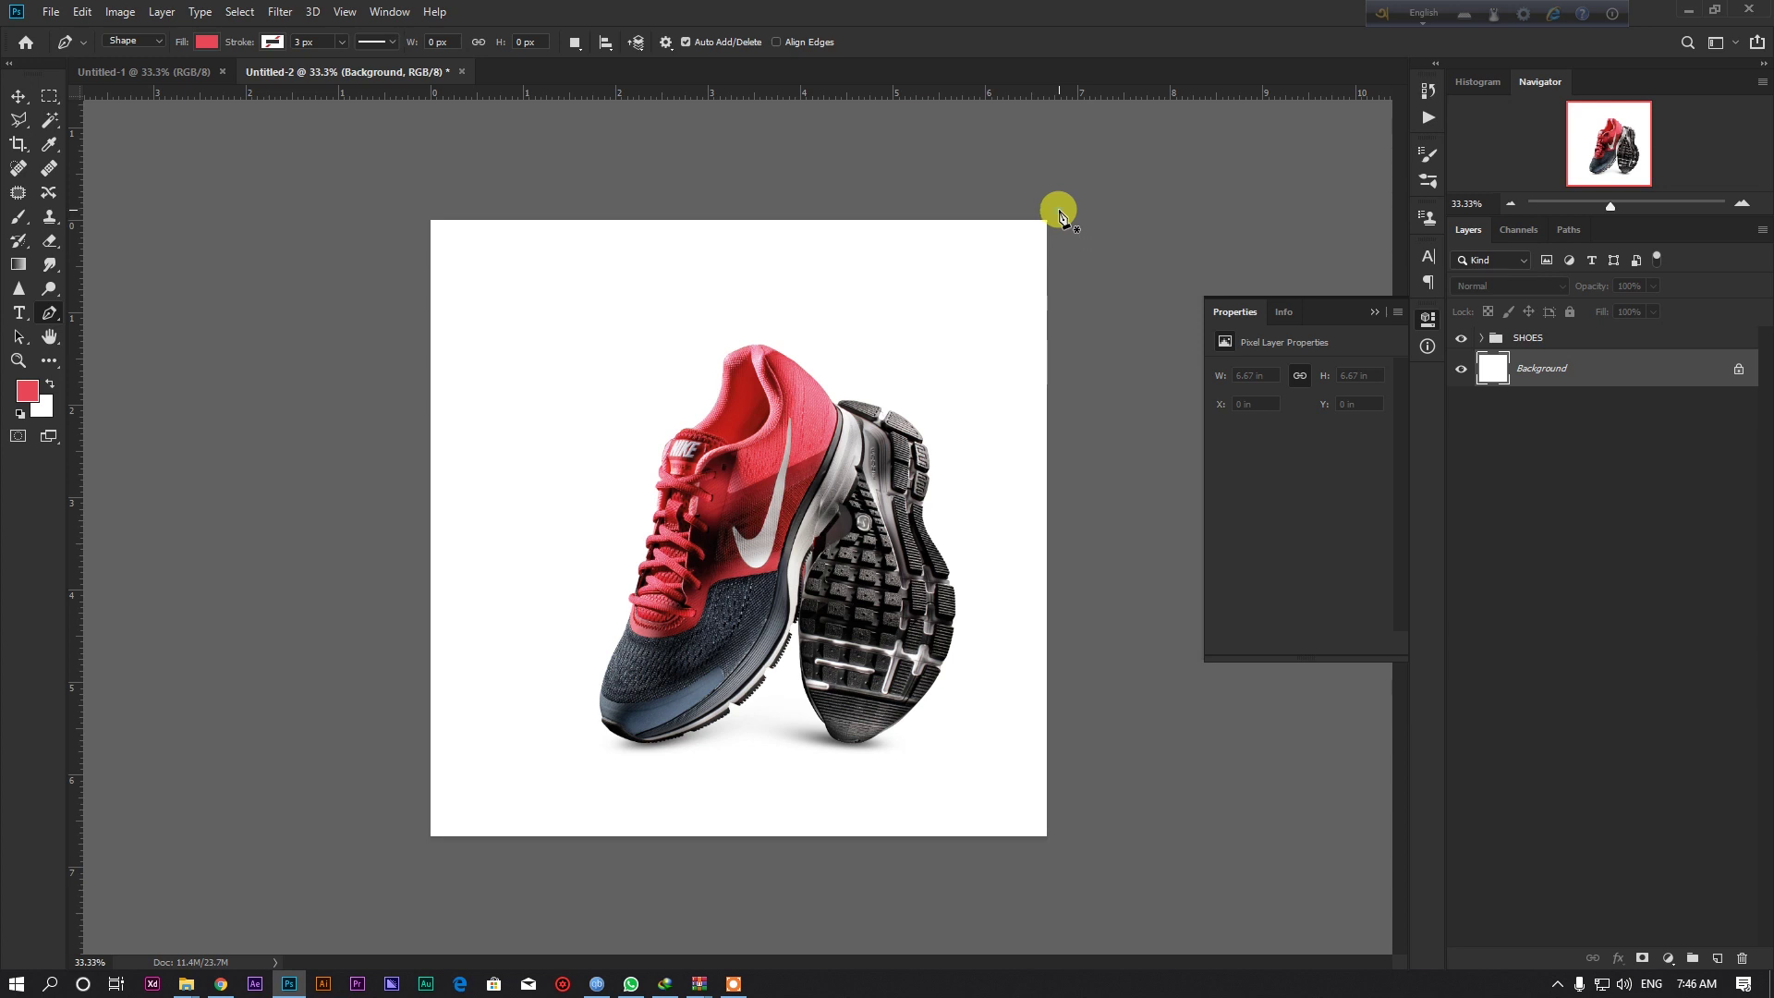
On a new layer above Background, draw a three-point triangle covering the canvas's lower-right half.
key(alt+bracketright)
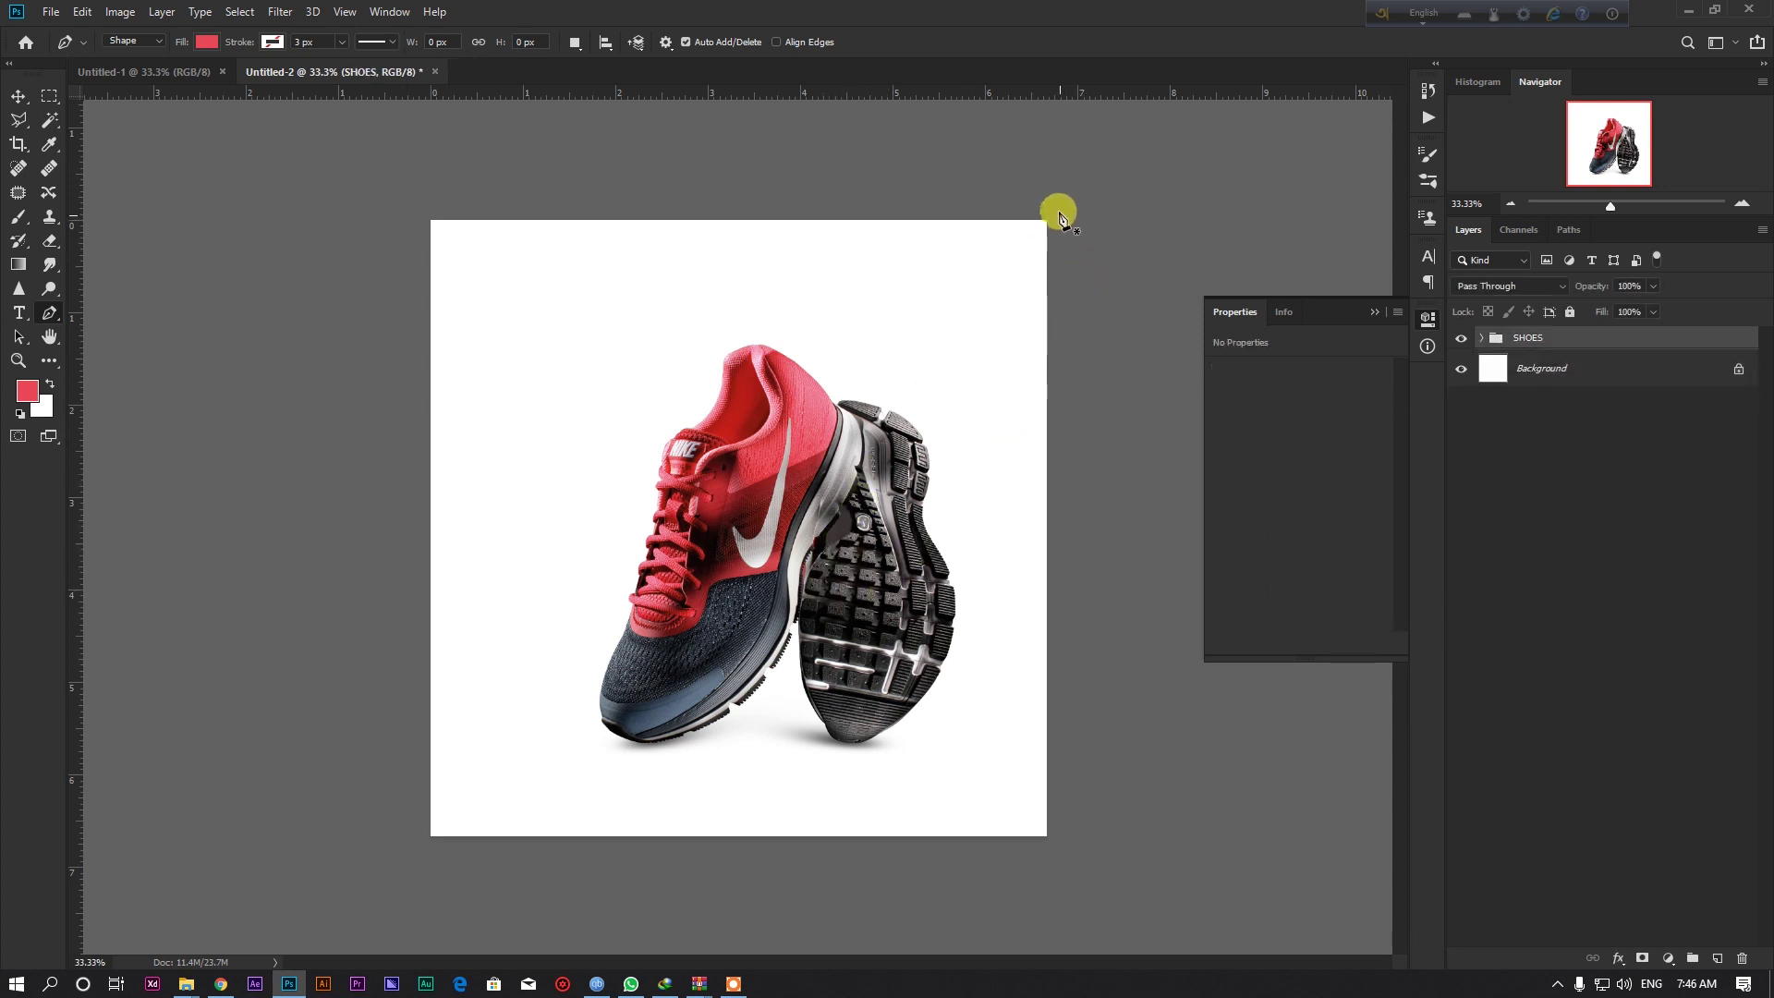
click(1571, 379)
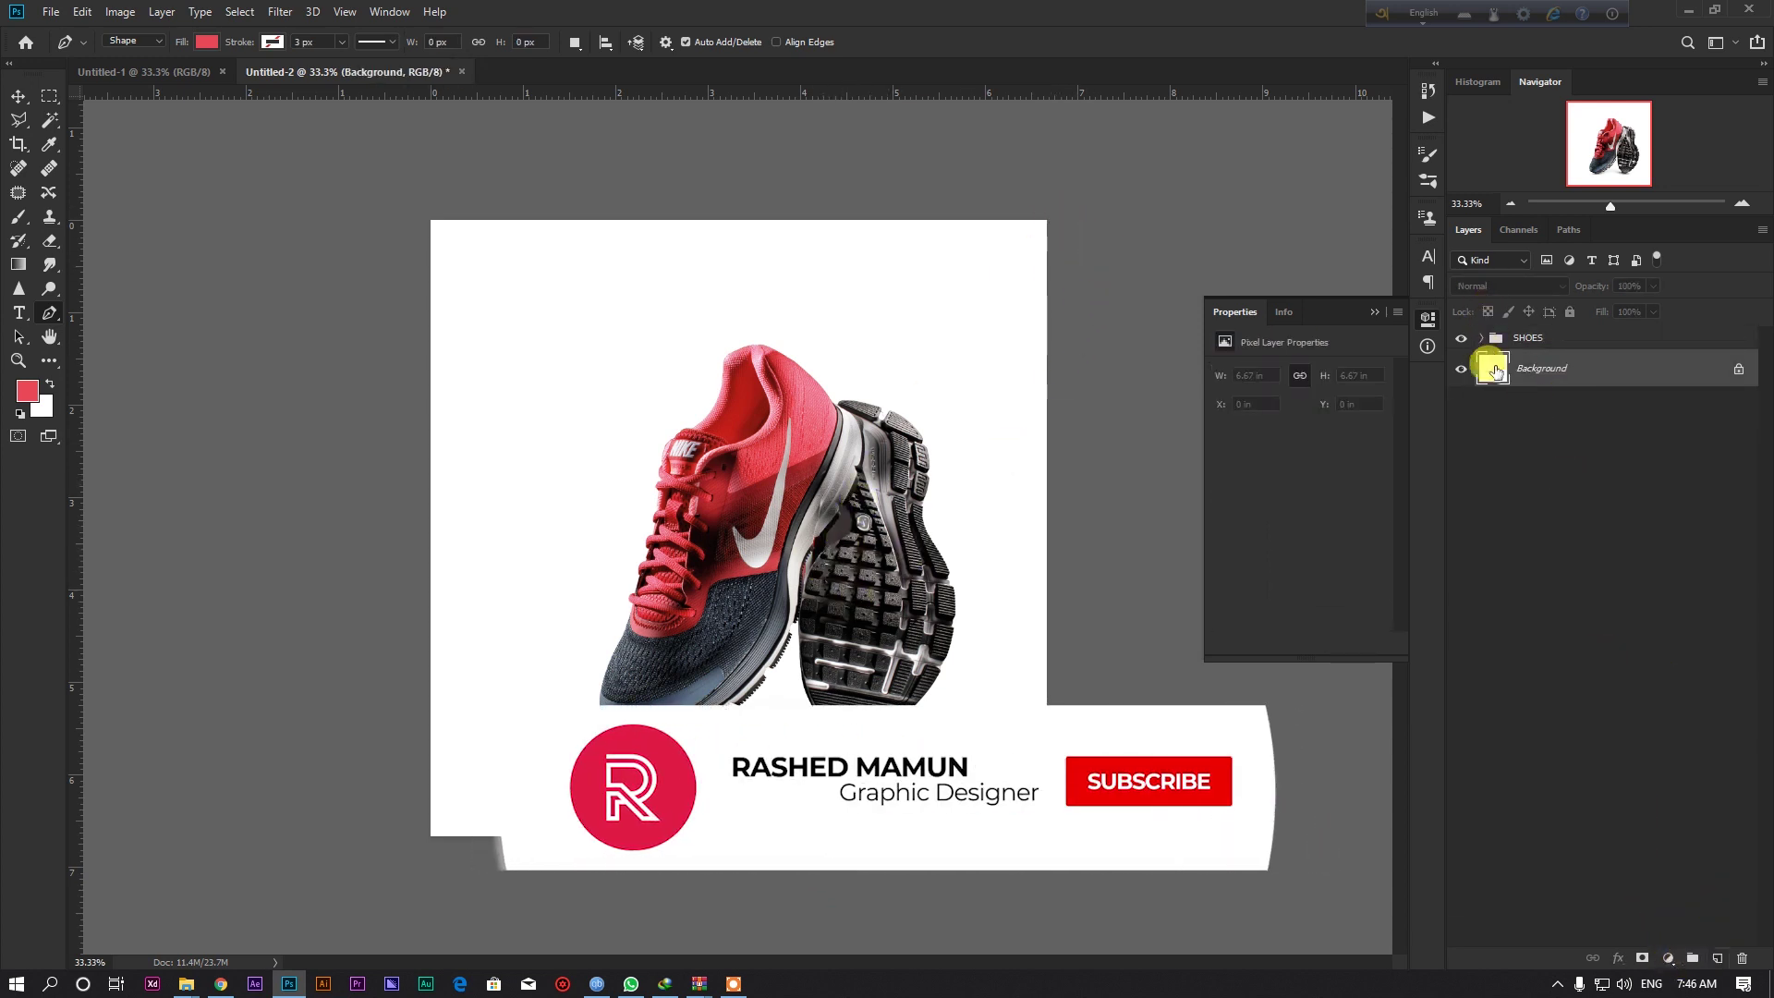
click(1718, 958)
click(1055, 204)
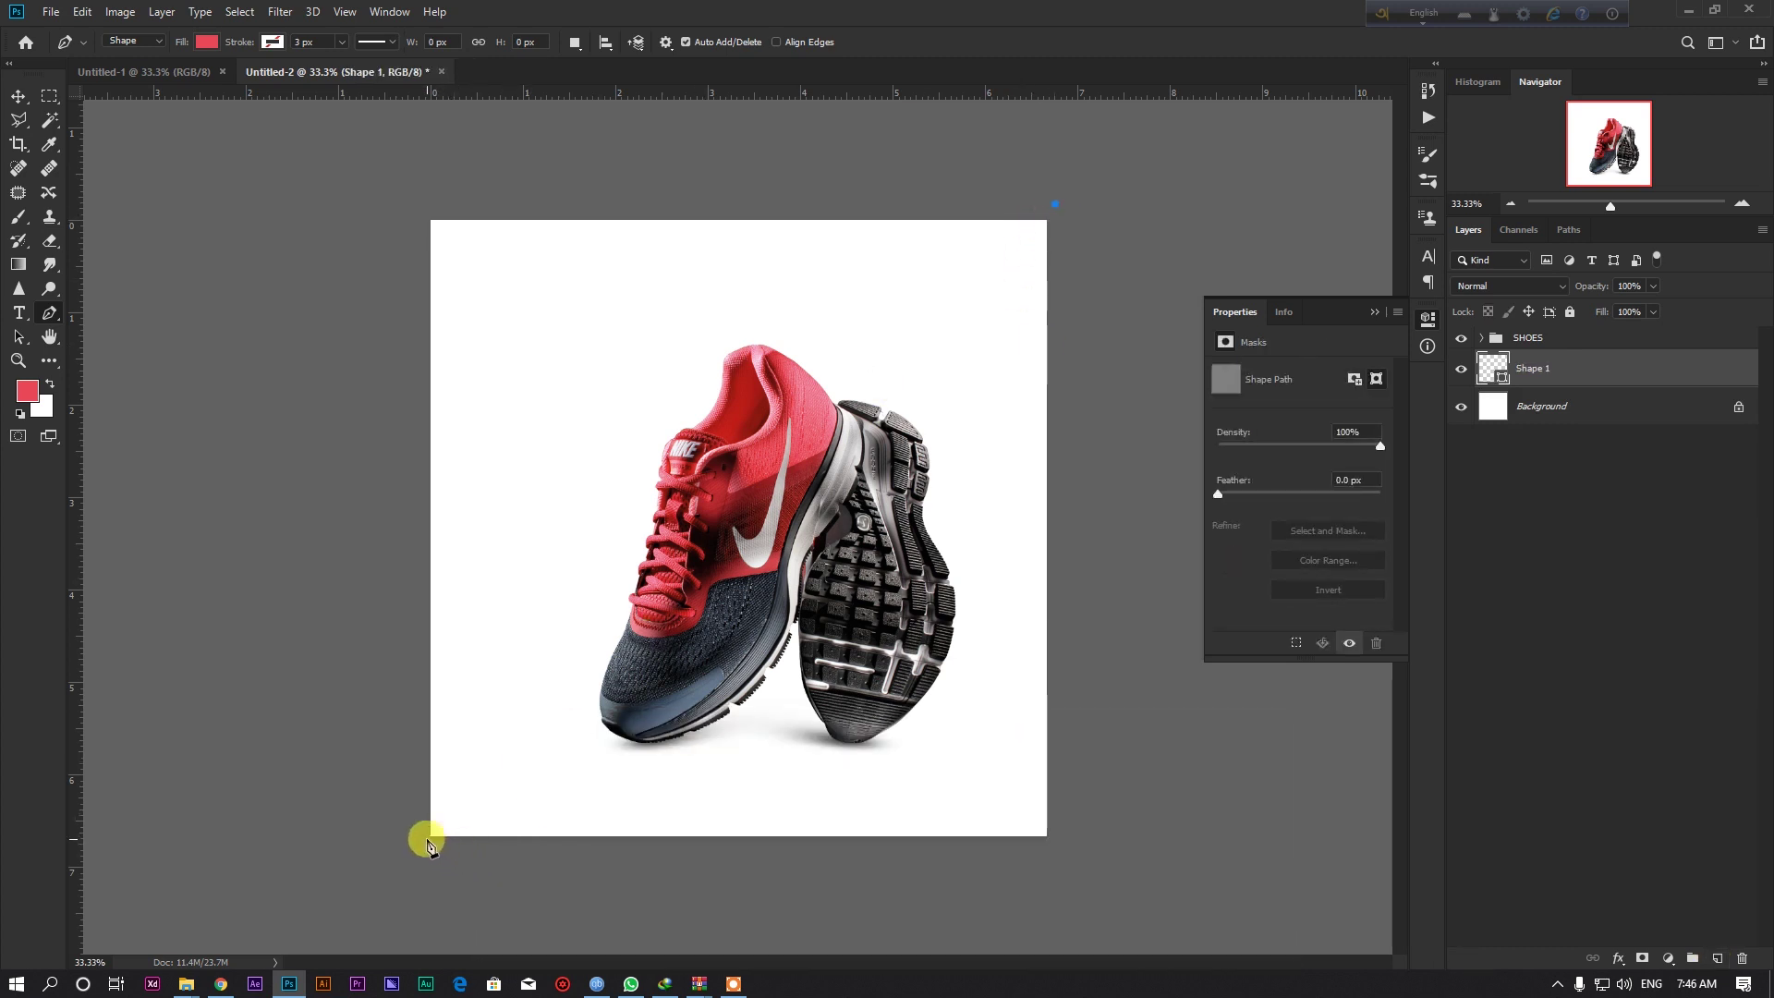
click(495, 852)
click(1136, 906)
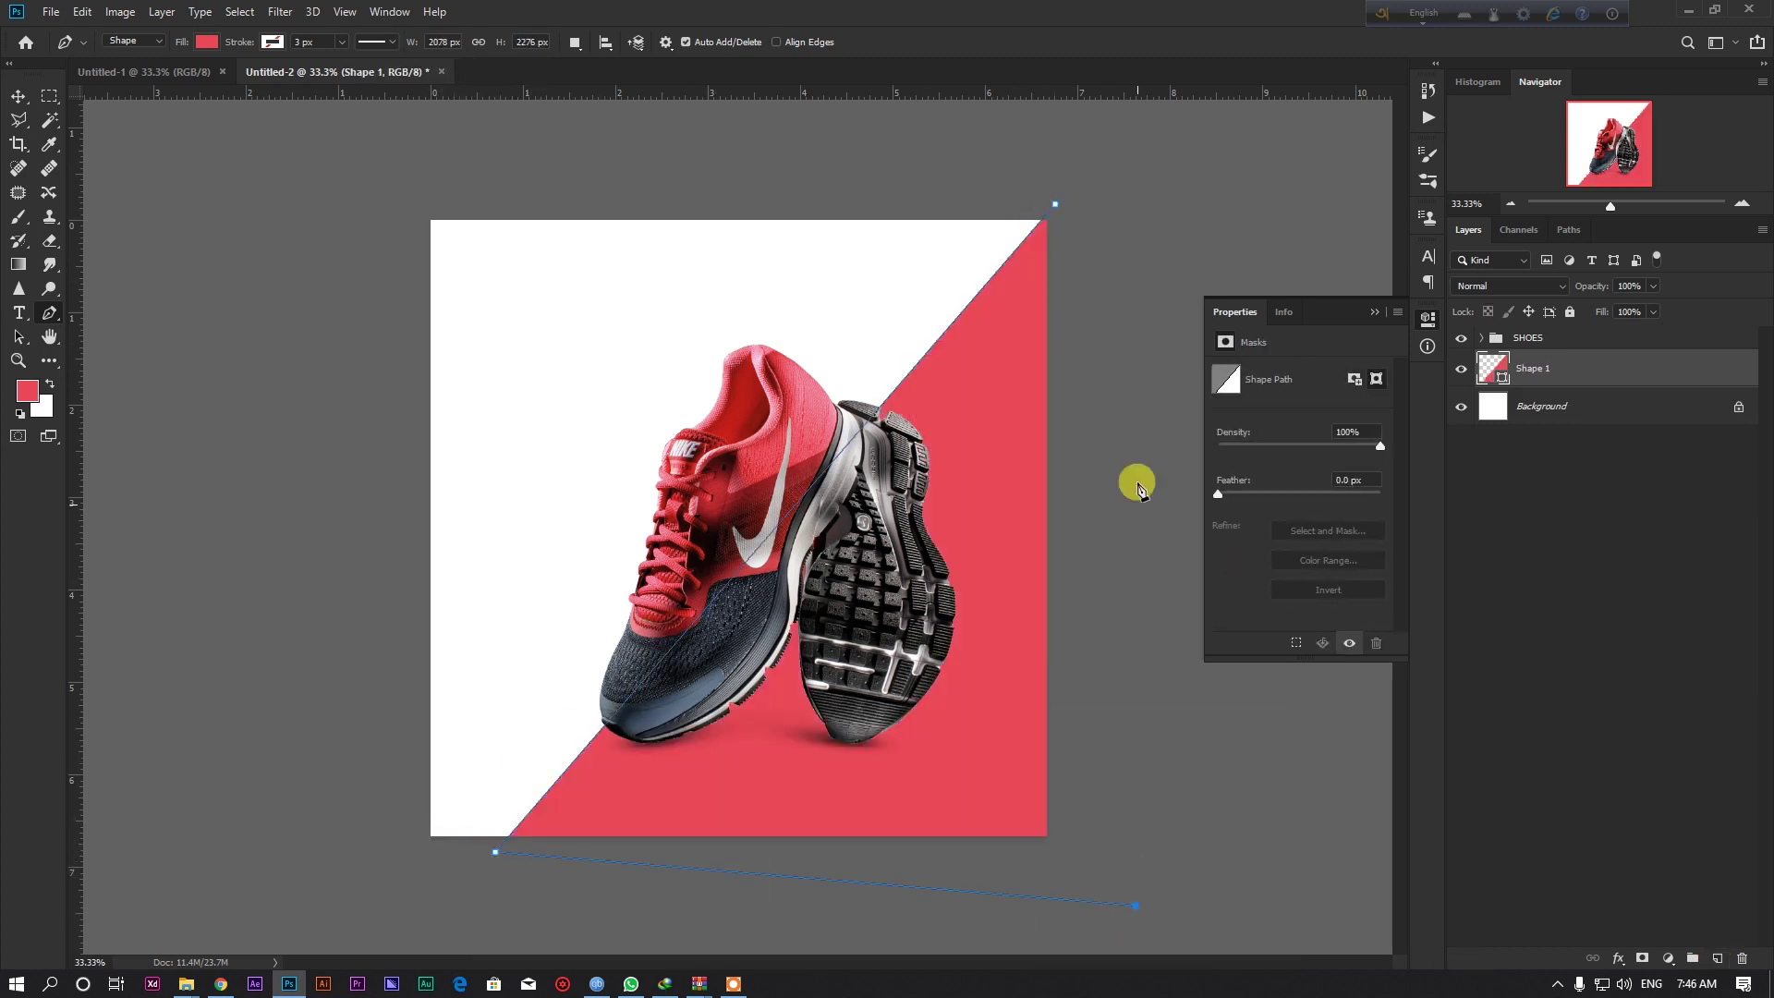
click(1055, 205)
click(19, 96)
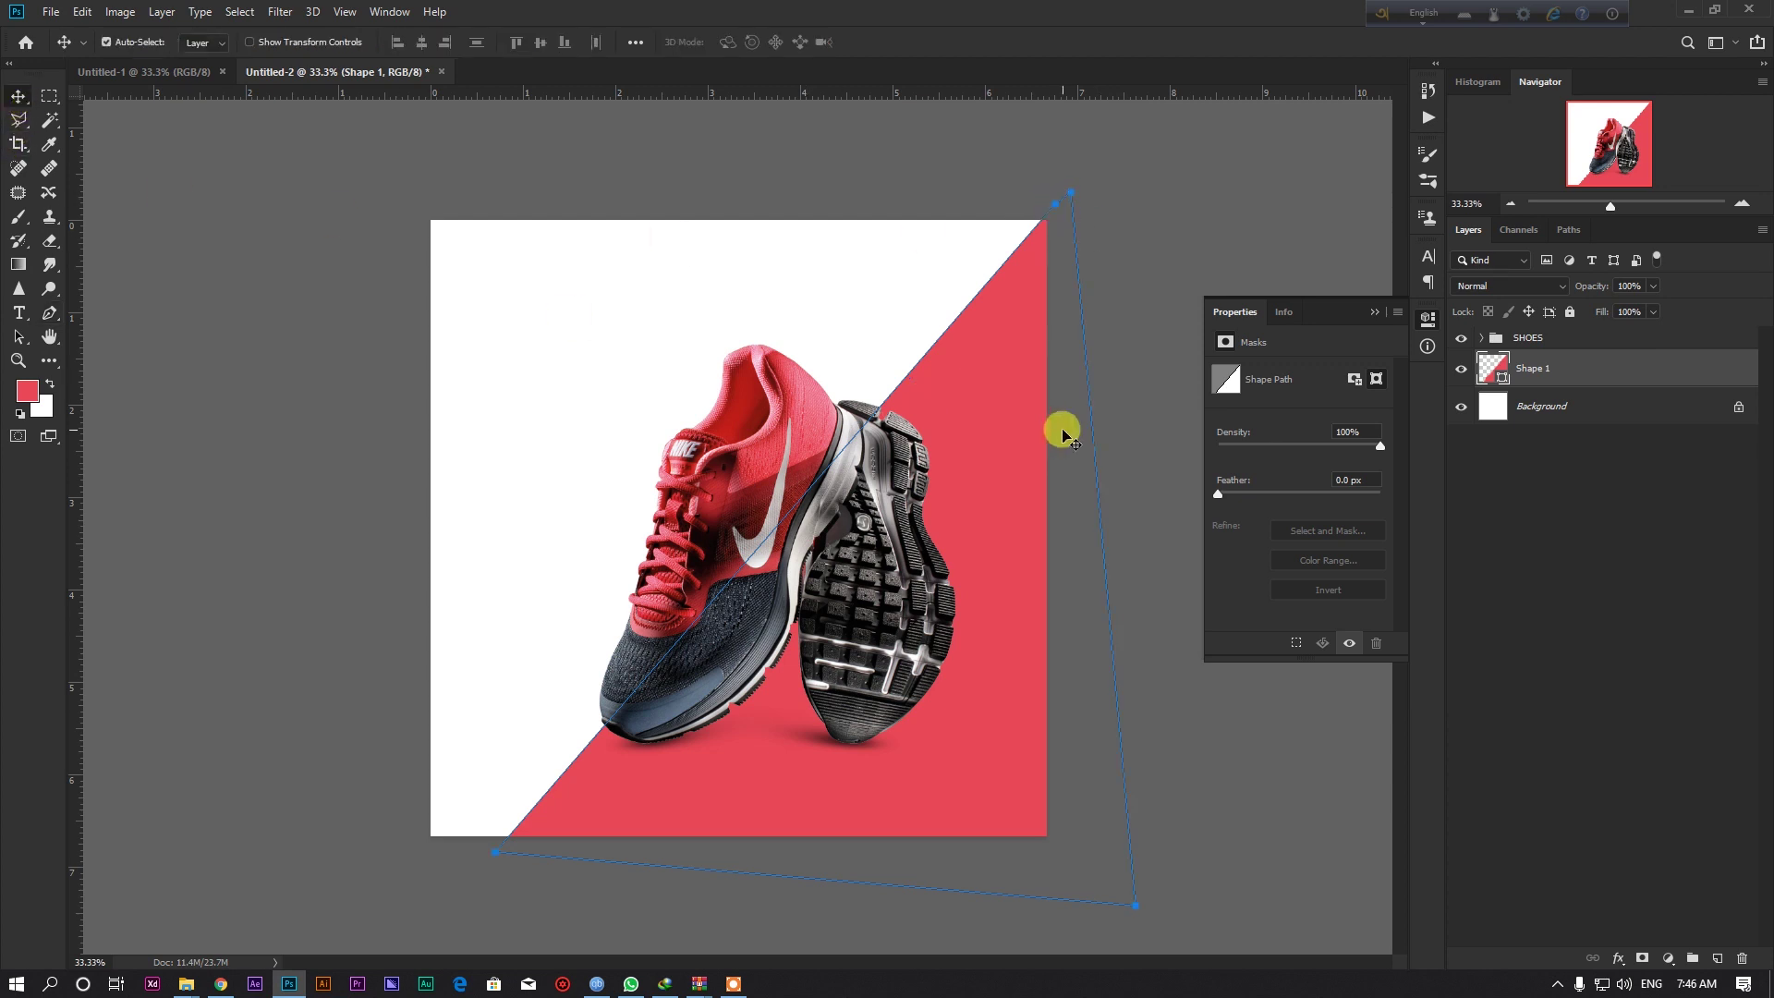
double_click(1492, 368)
Sample the shoe upper to set the triangle's fill to red #dd4c54.
drag(665, 693, 732, 631)
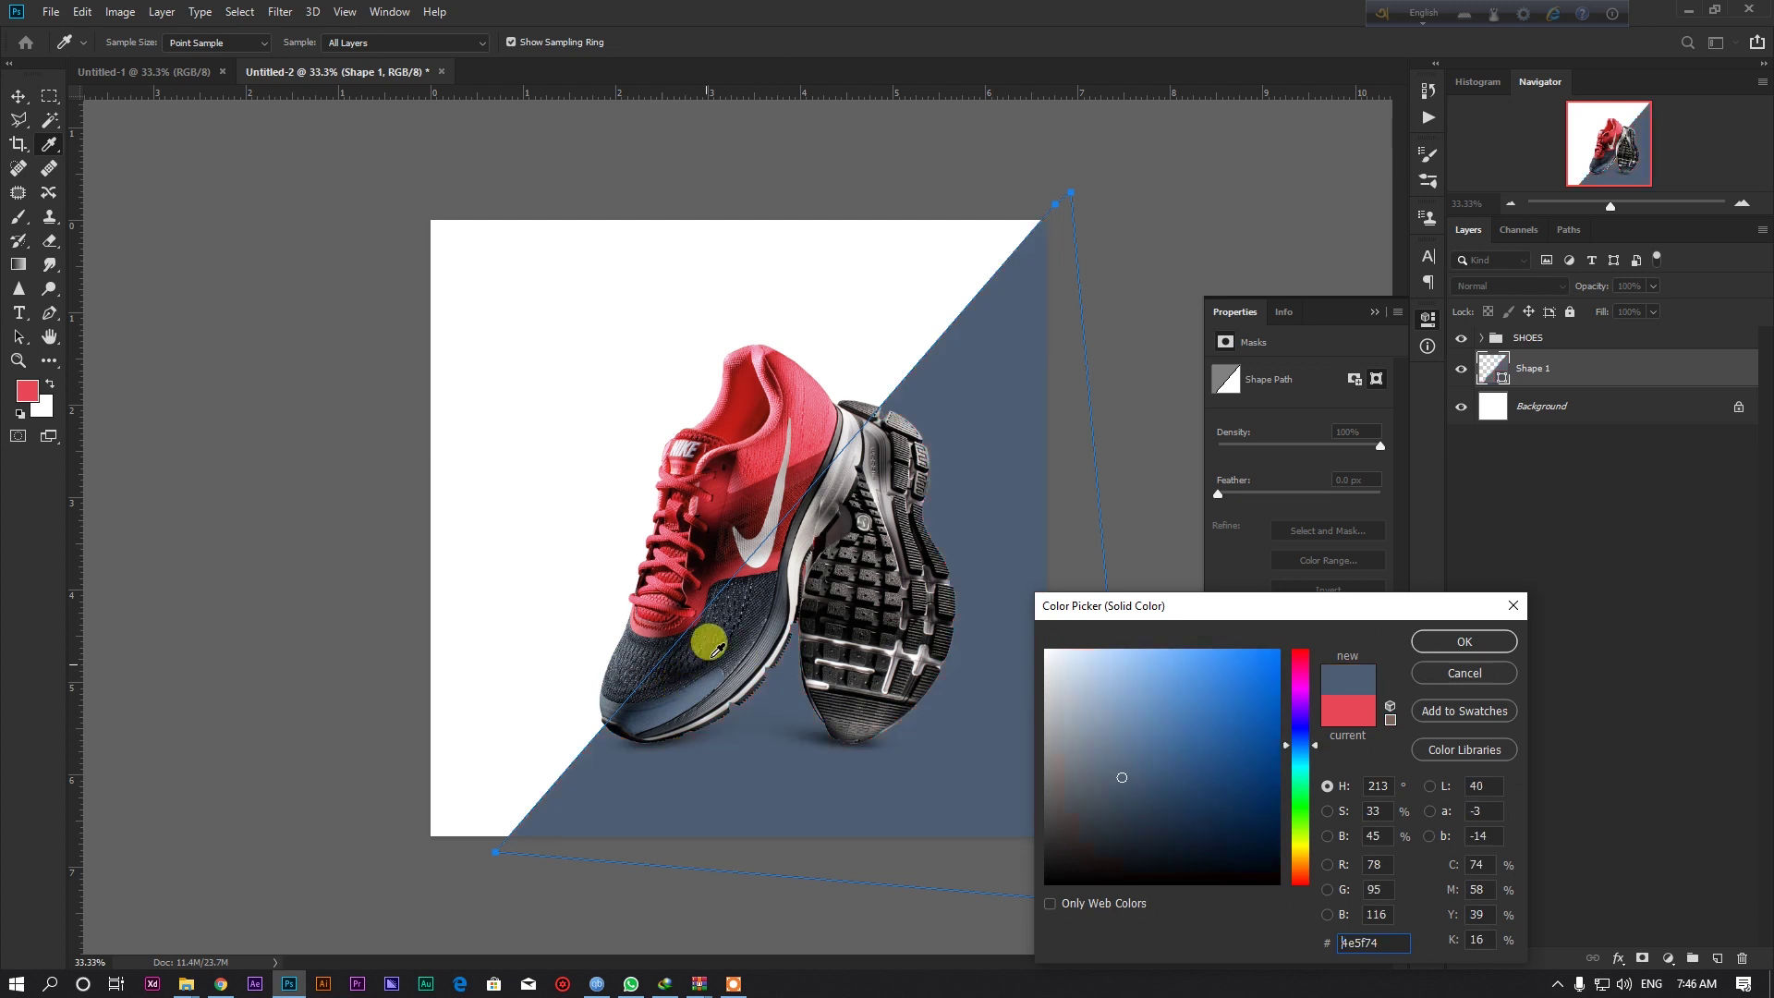
drag(761, 555, 797, 444)
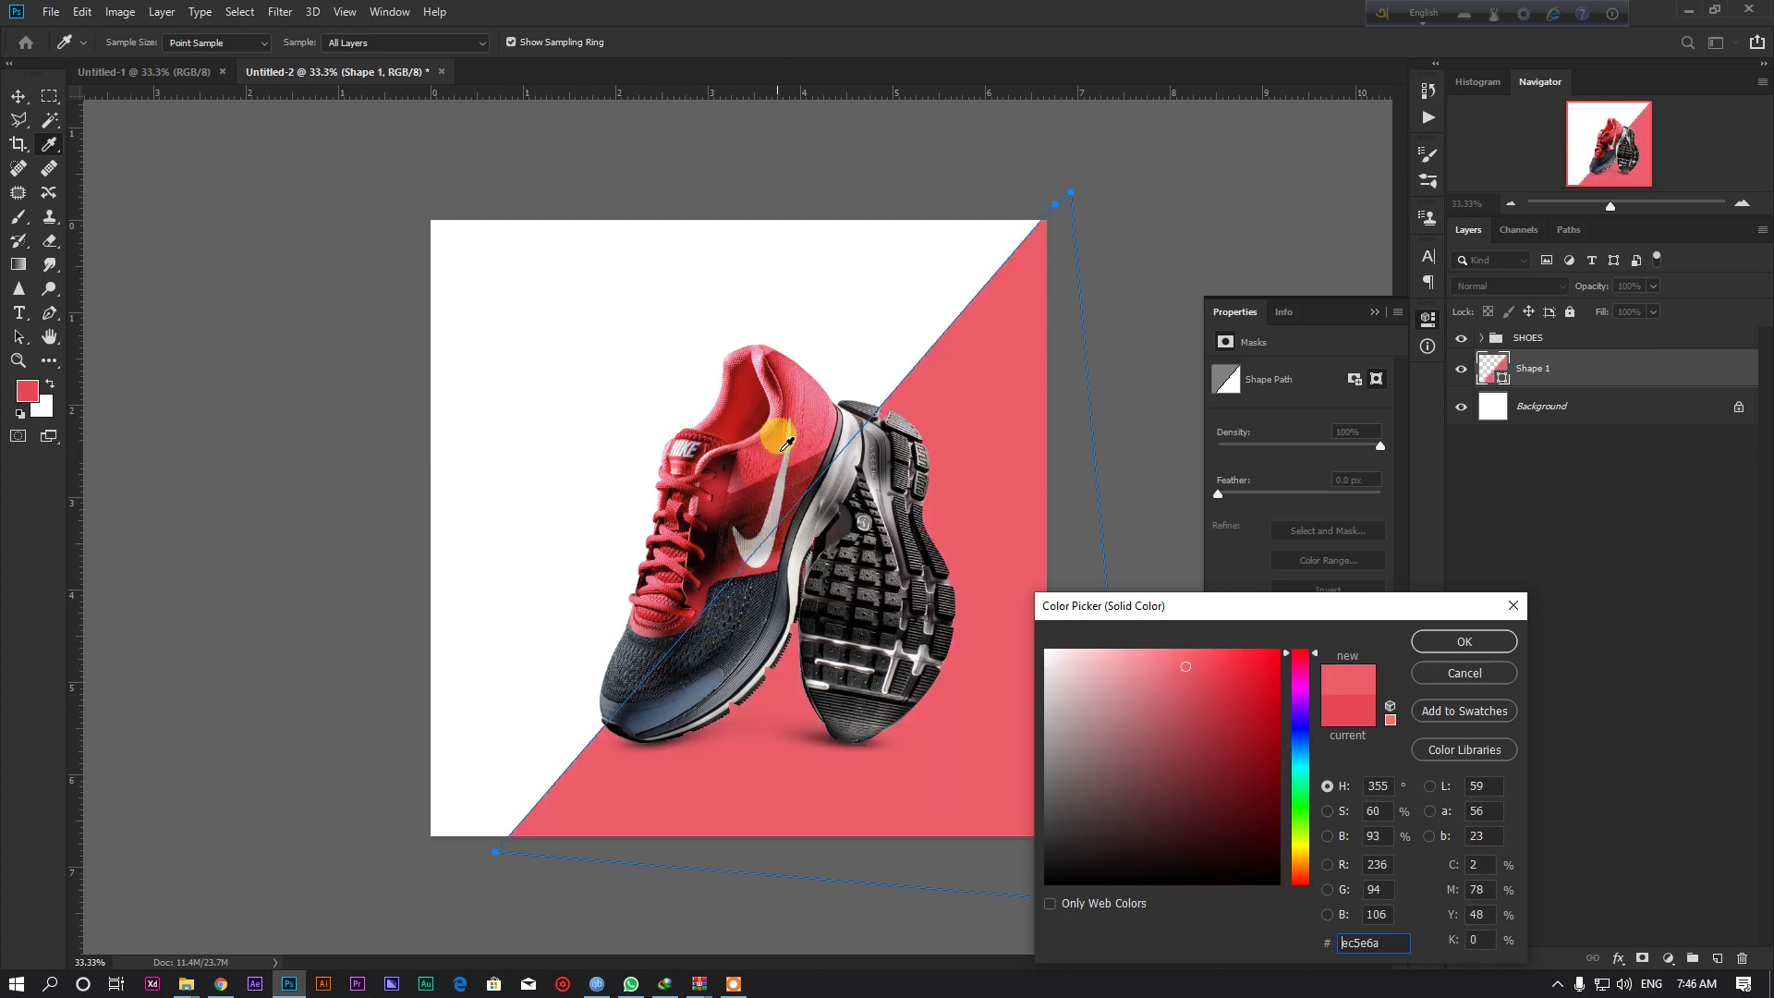
drag(797, 444, 785, 453)
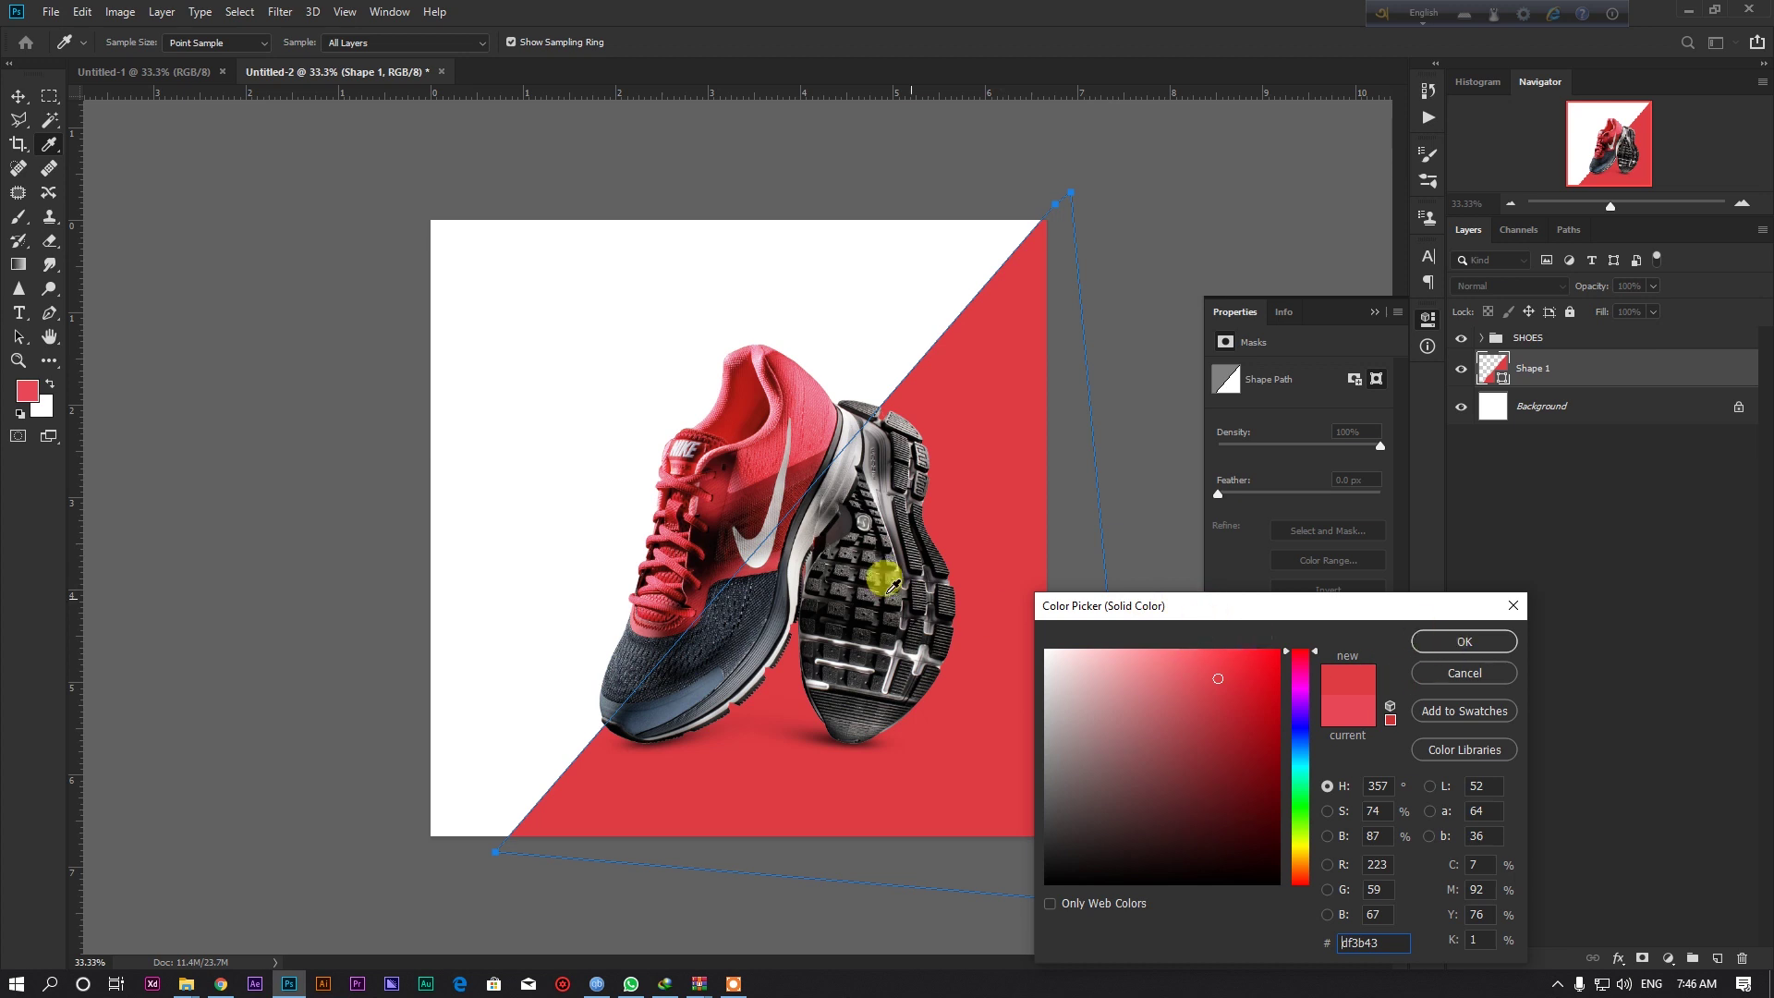
click(749, 474)
click(1324, 606)
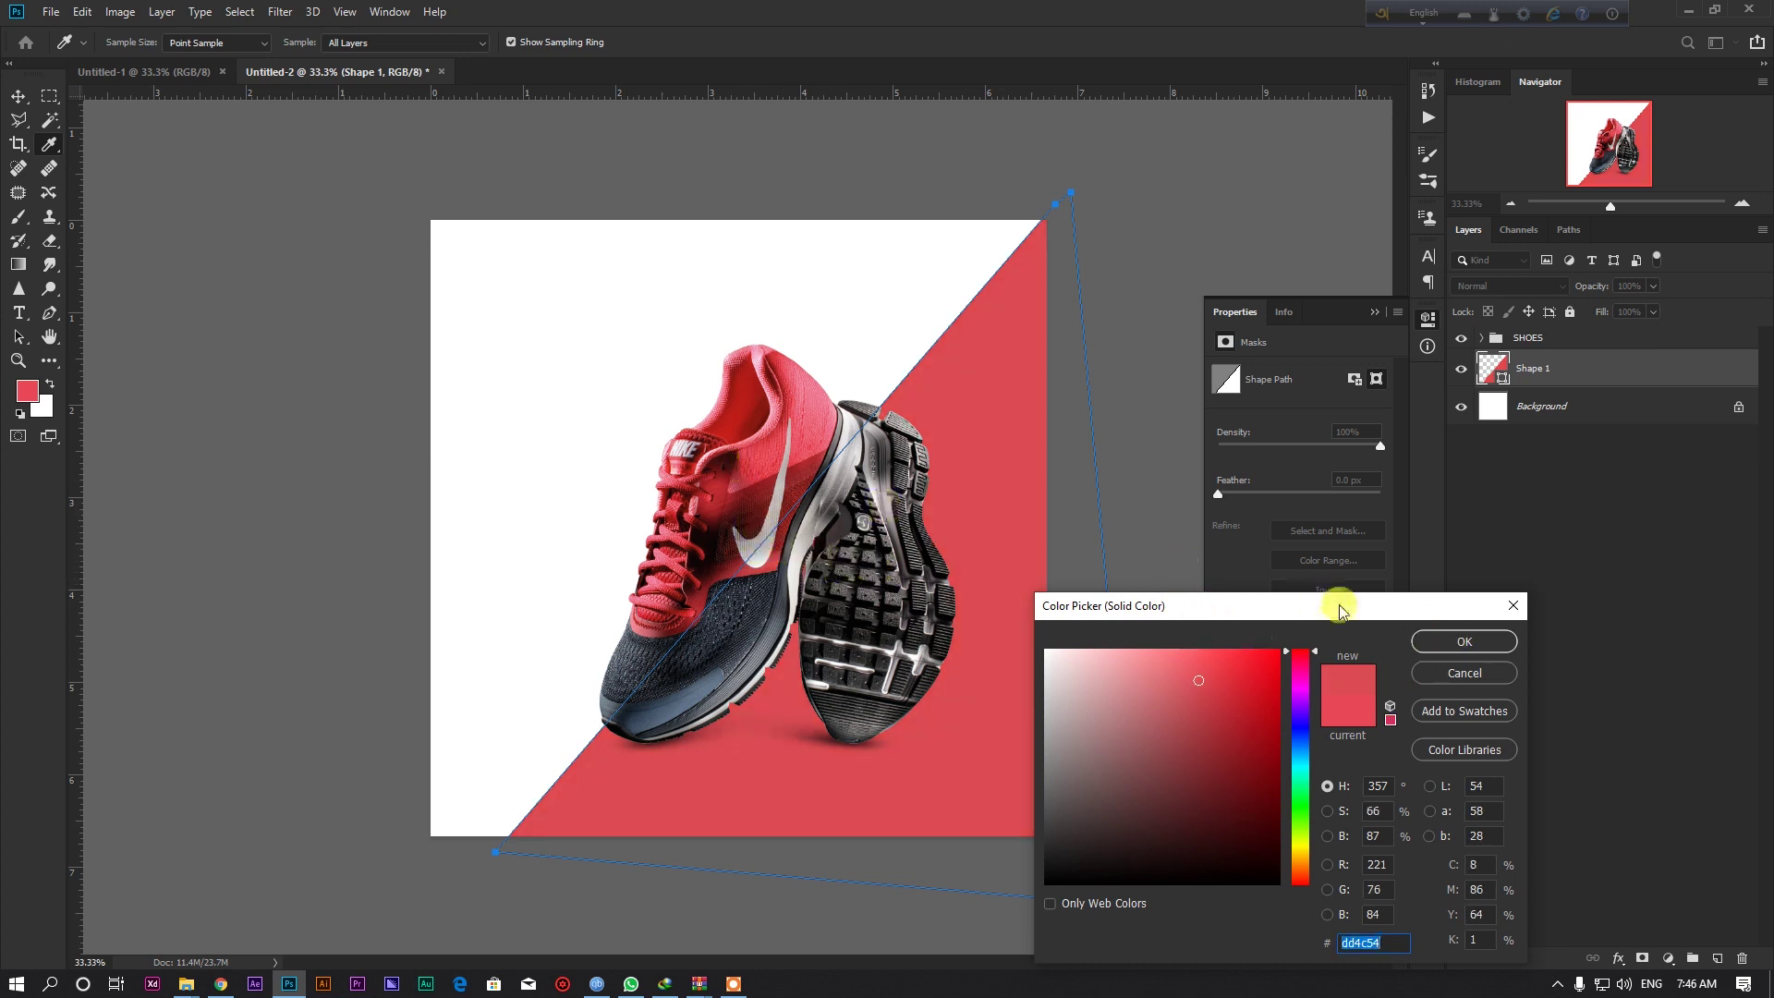
click(1446, 638)
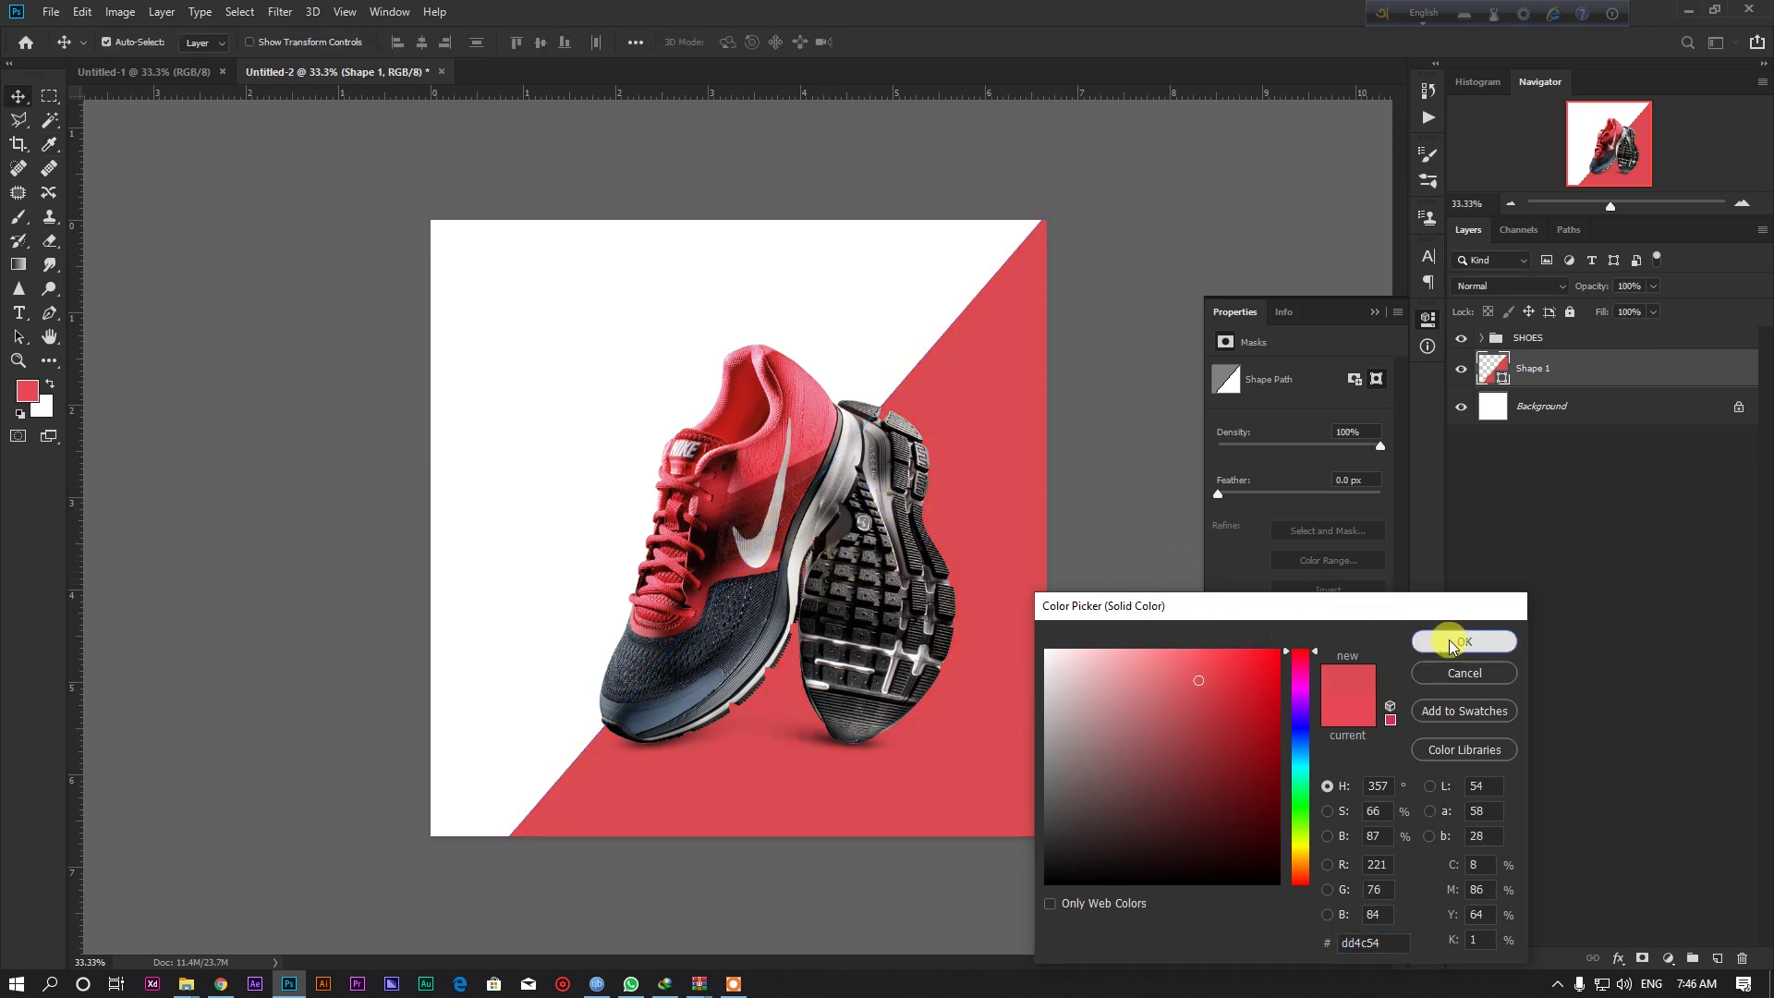
click(1618, 958)
Add a Gradient Overlay to the triangle, starting with a dark red left stop sampled from the shoe.
click(1654, 897)
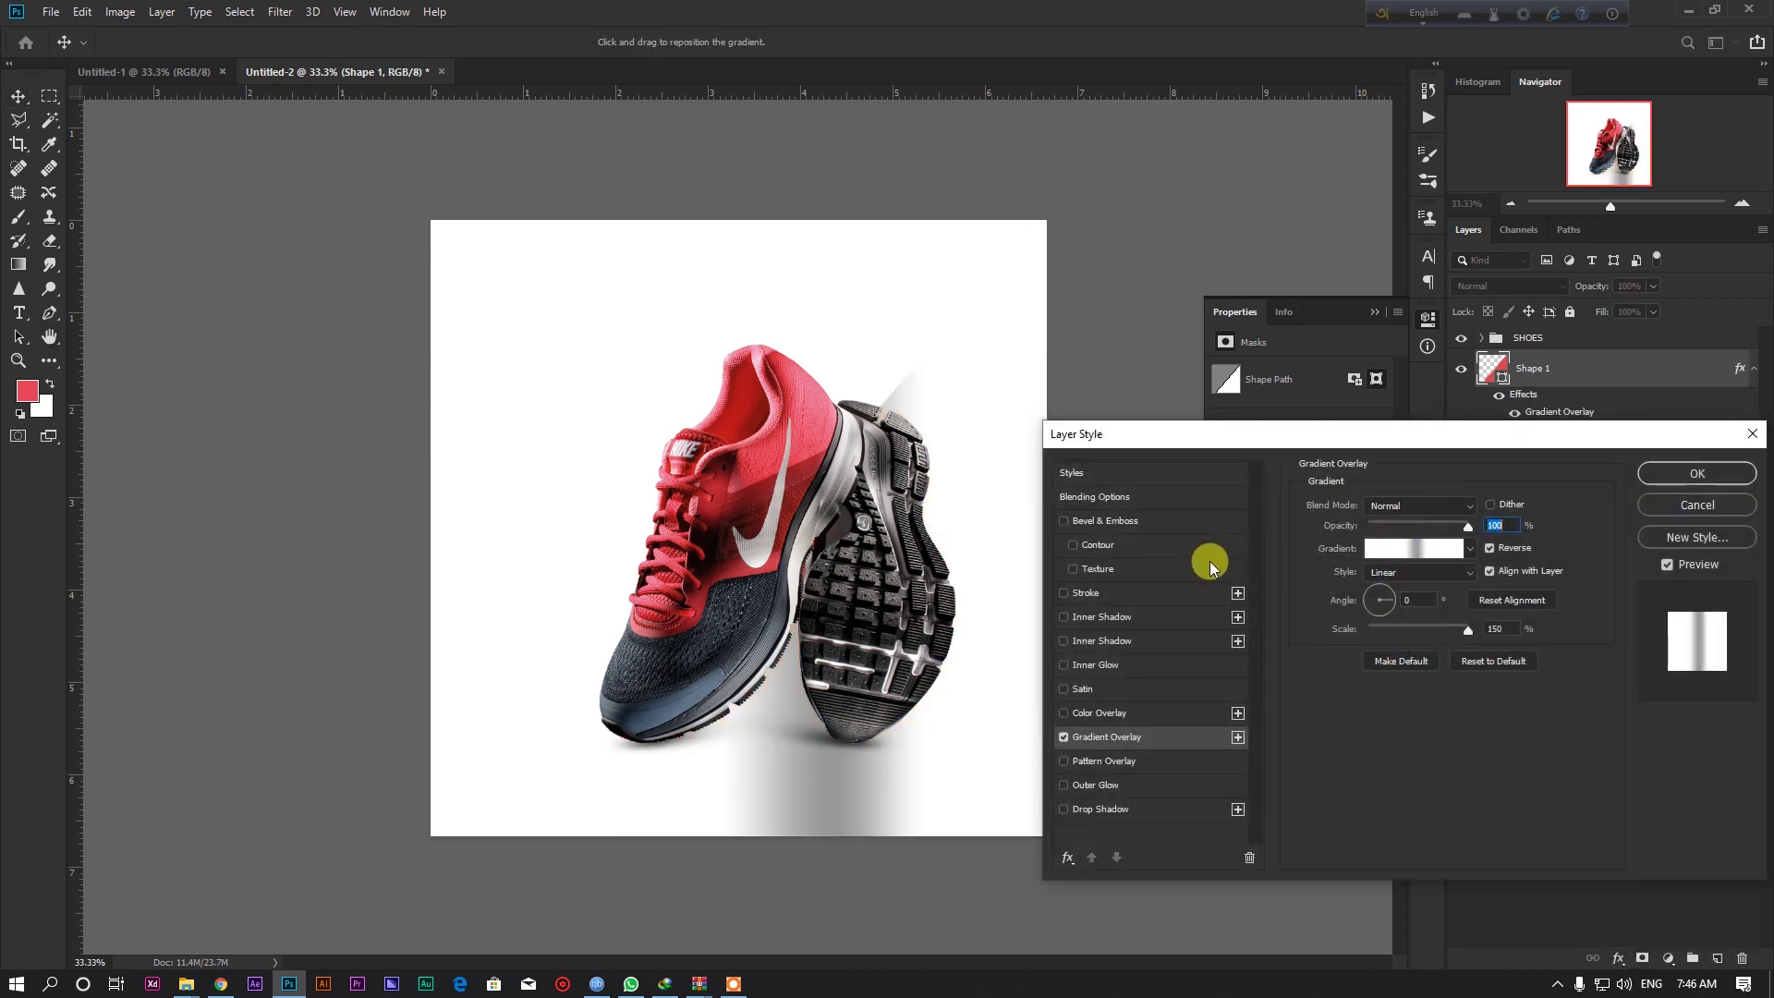
click(1408, 551)
click(1156, 261)
click(1086, 540)
double_click(1087, 540)
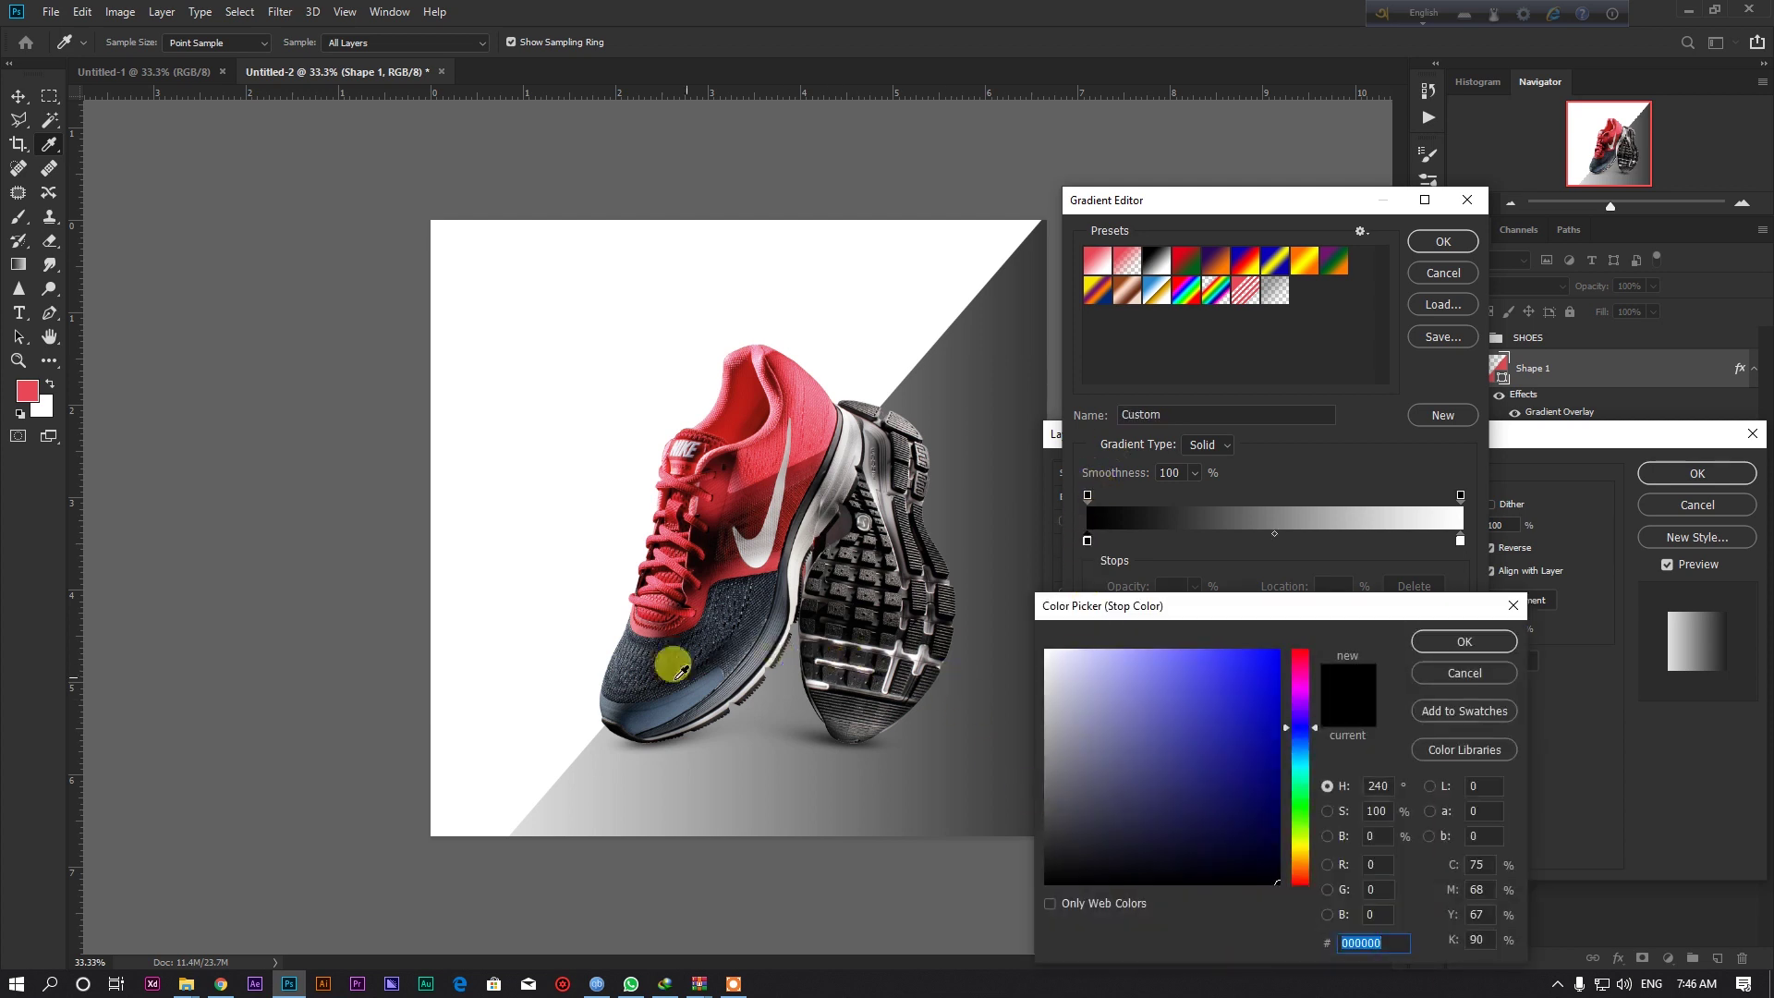
click(805, 469)
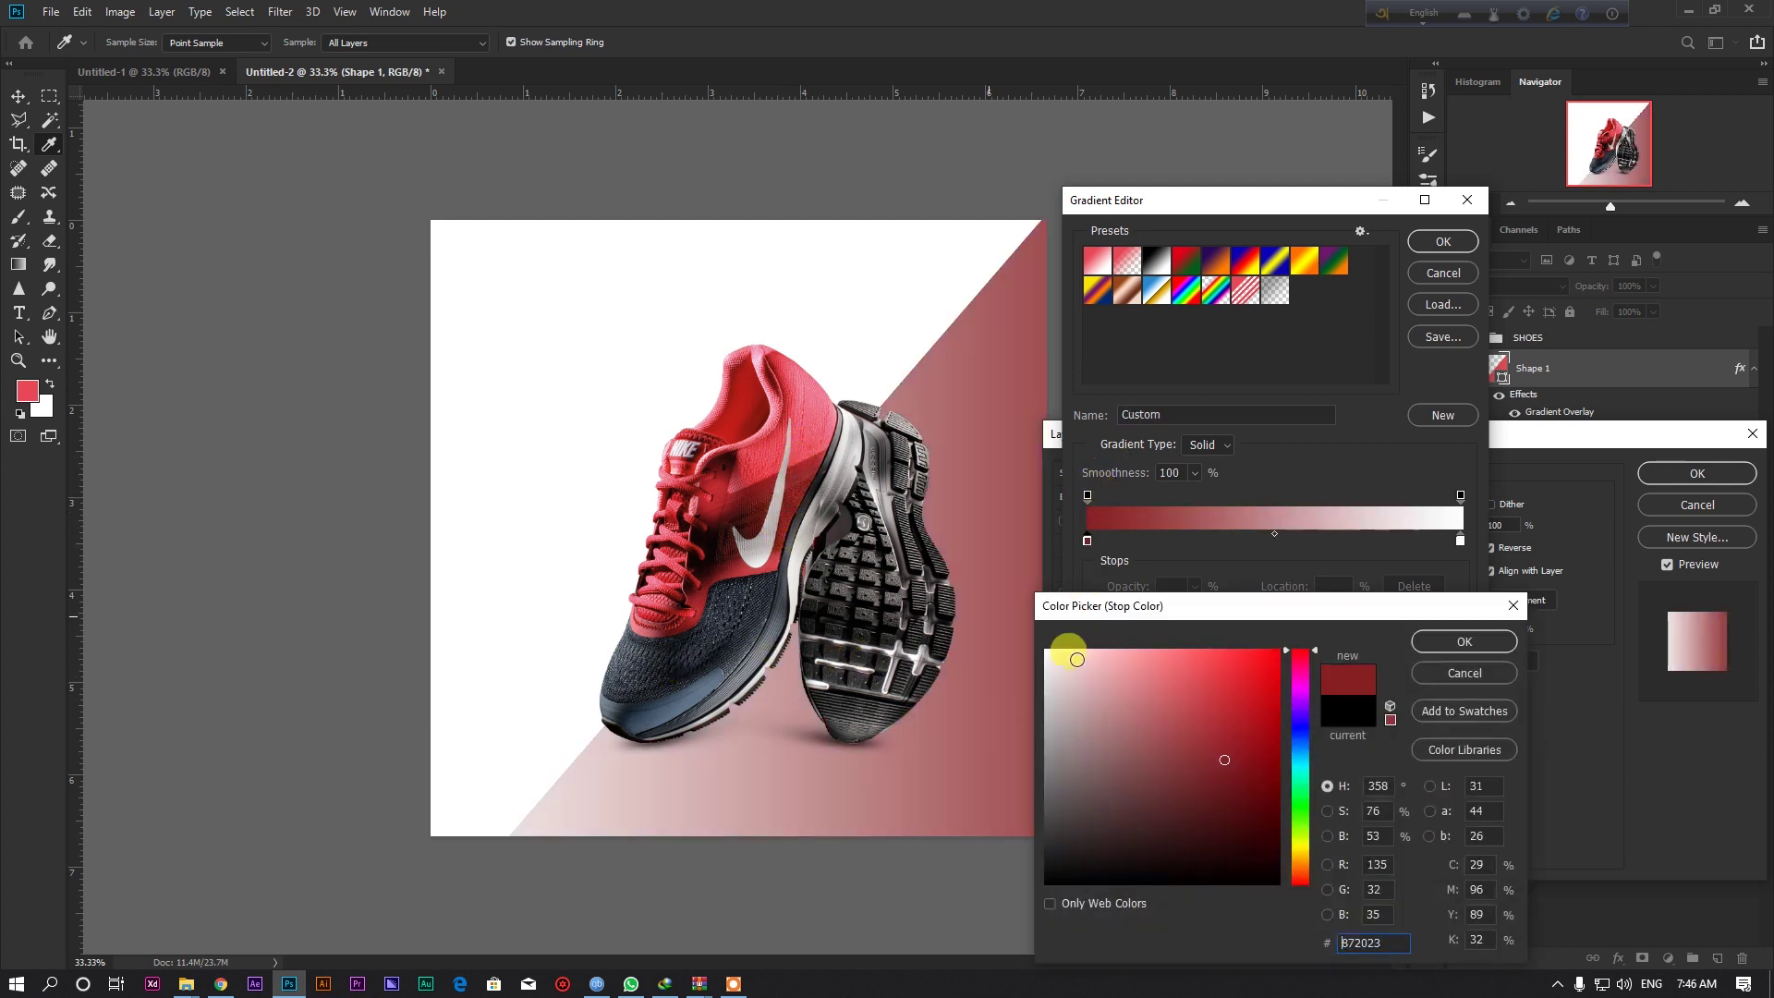
click(1460, 641)
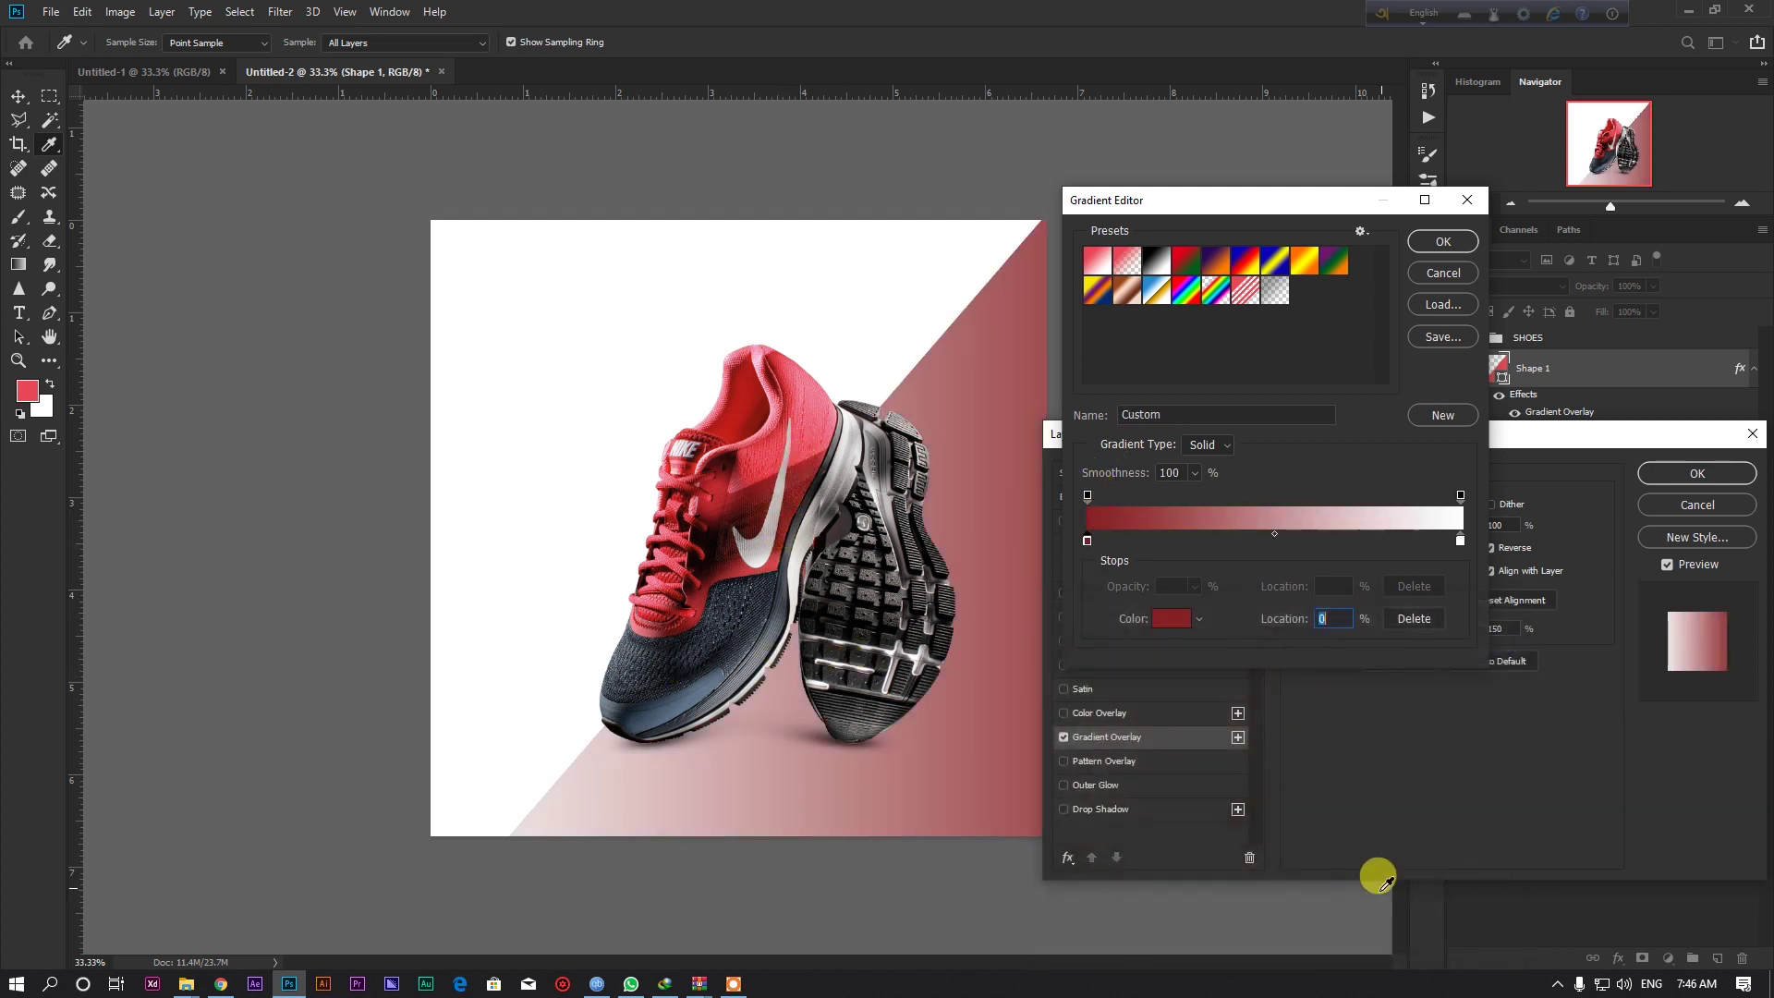
Make the gradient's right stop pink and angle it about -166° so the bottom is darker.
double_click(1460, 541)
click(826, 408)
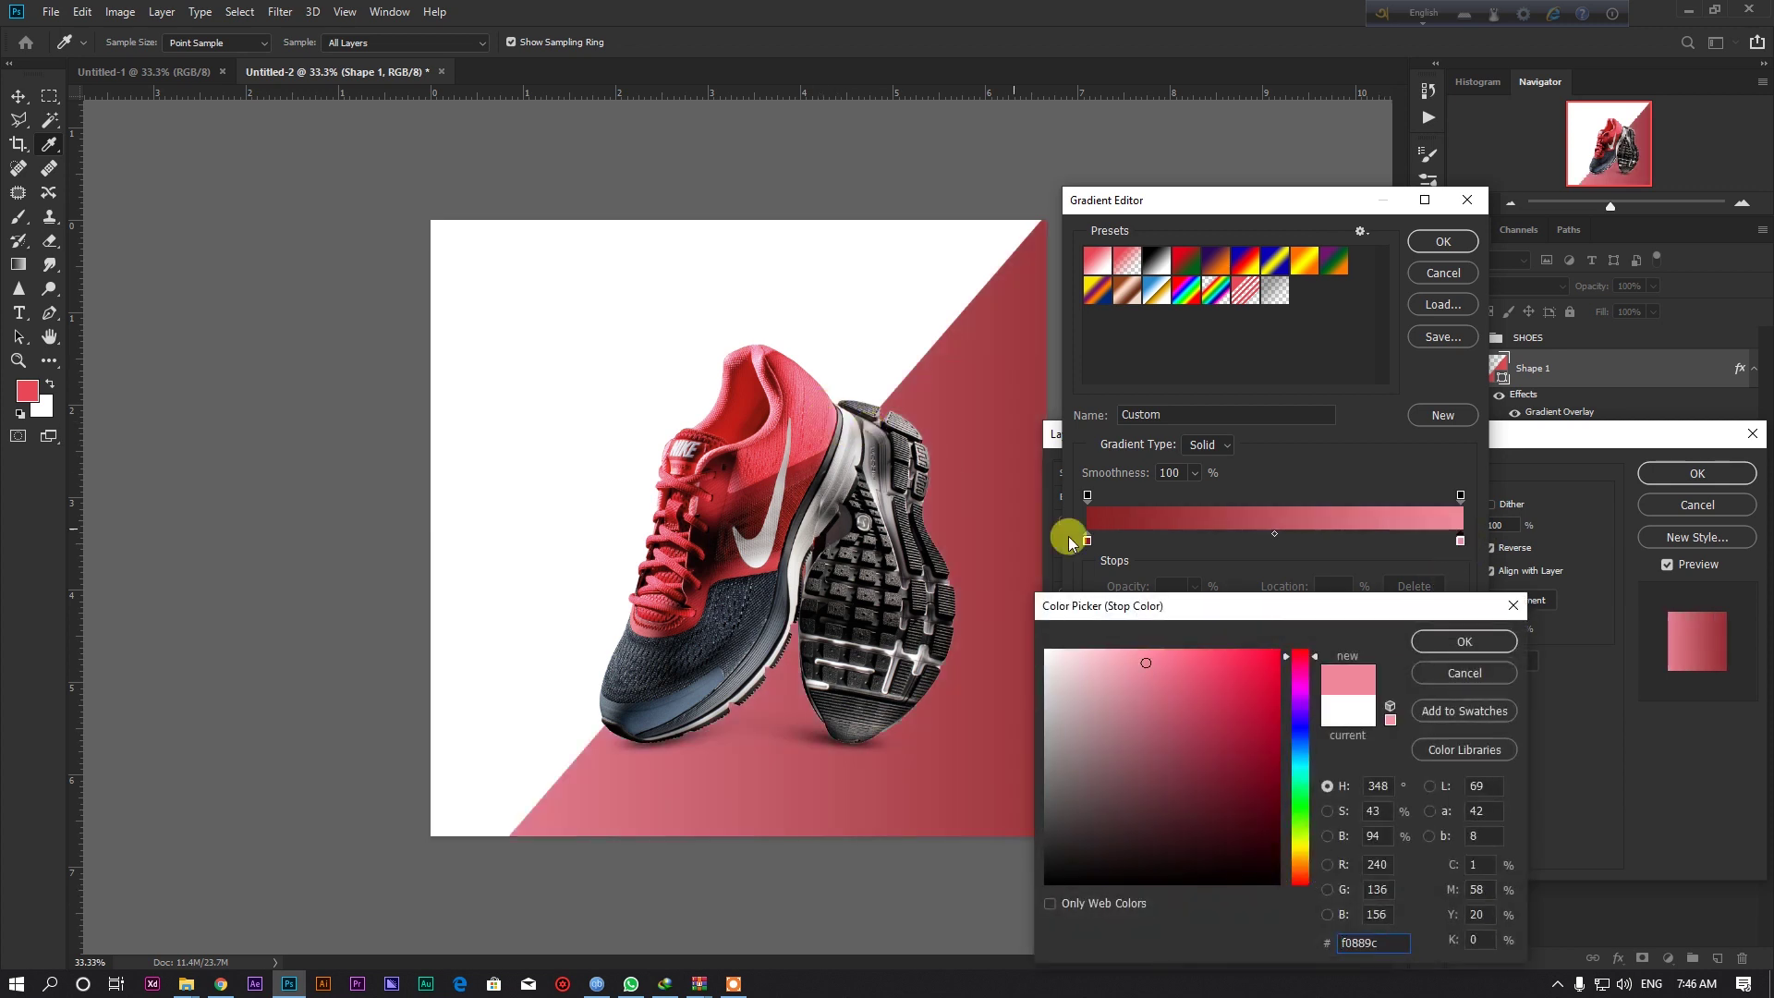
click(1420, 644)
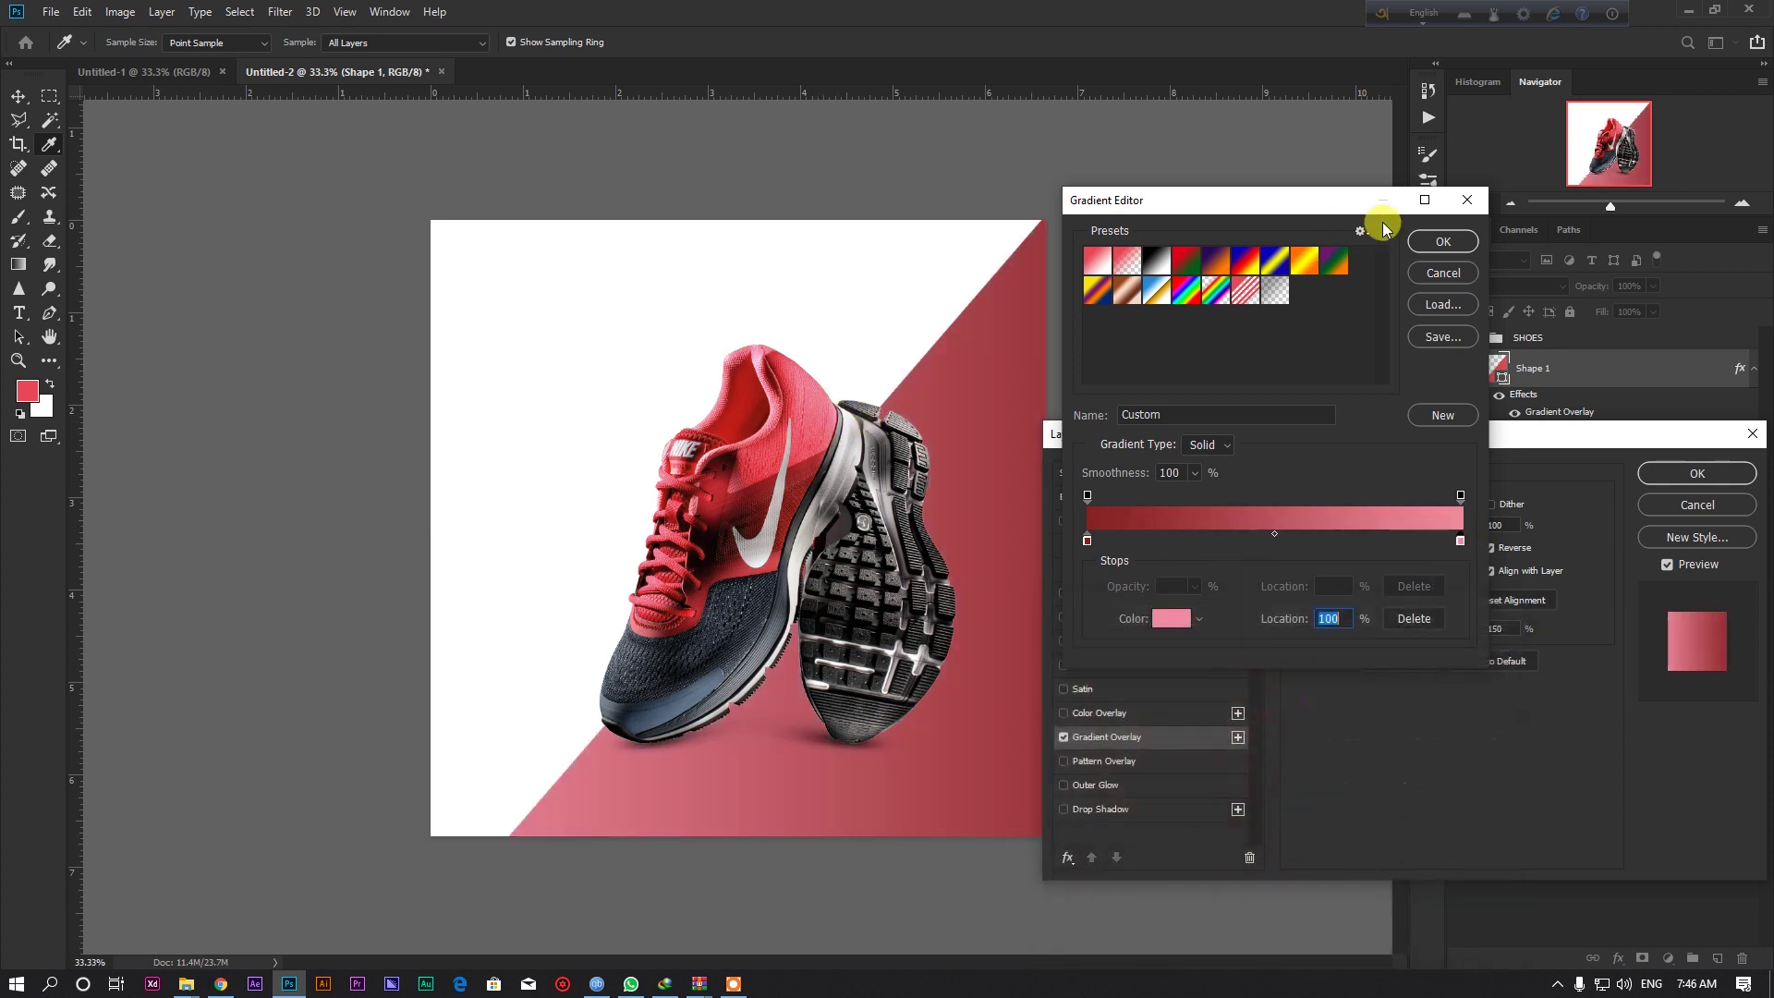
click(1442, 241)
drag(1371, 596, 1360, 598)
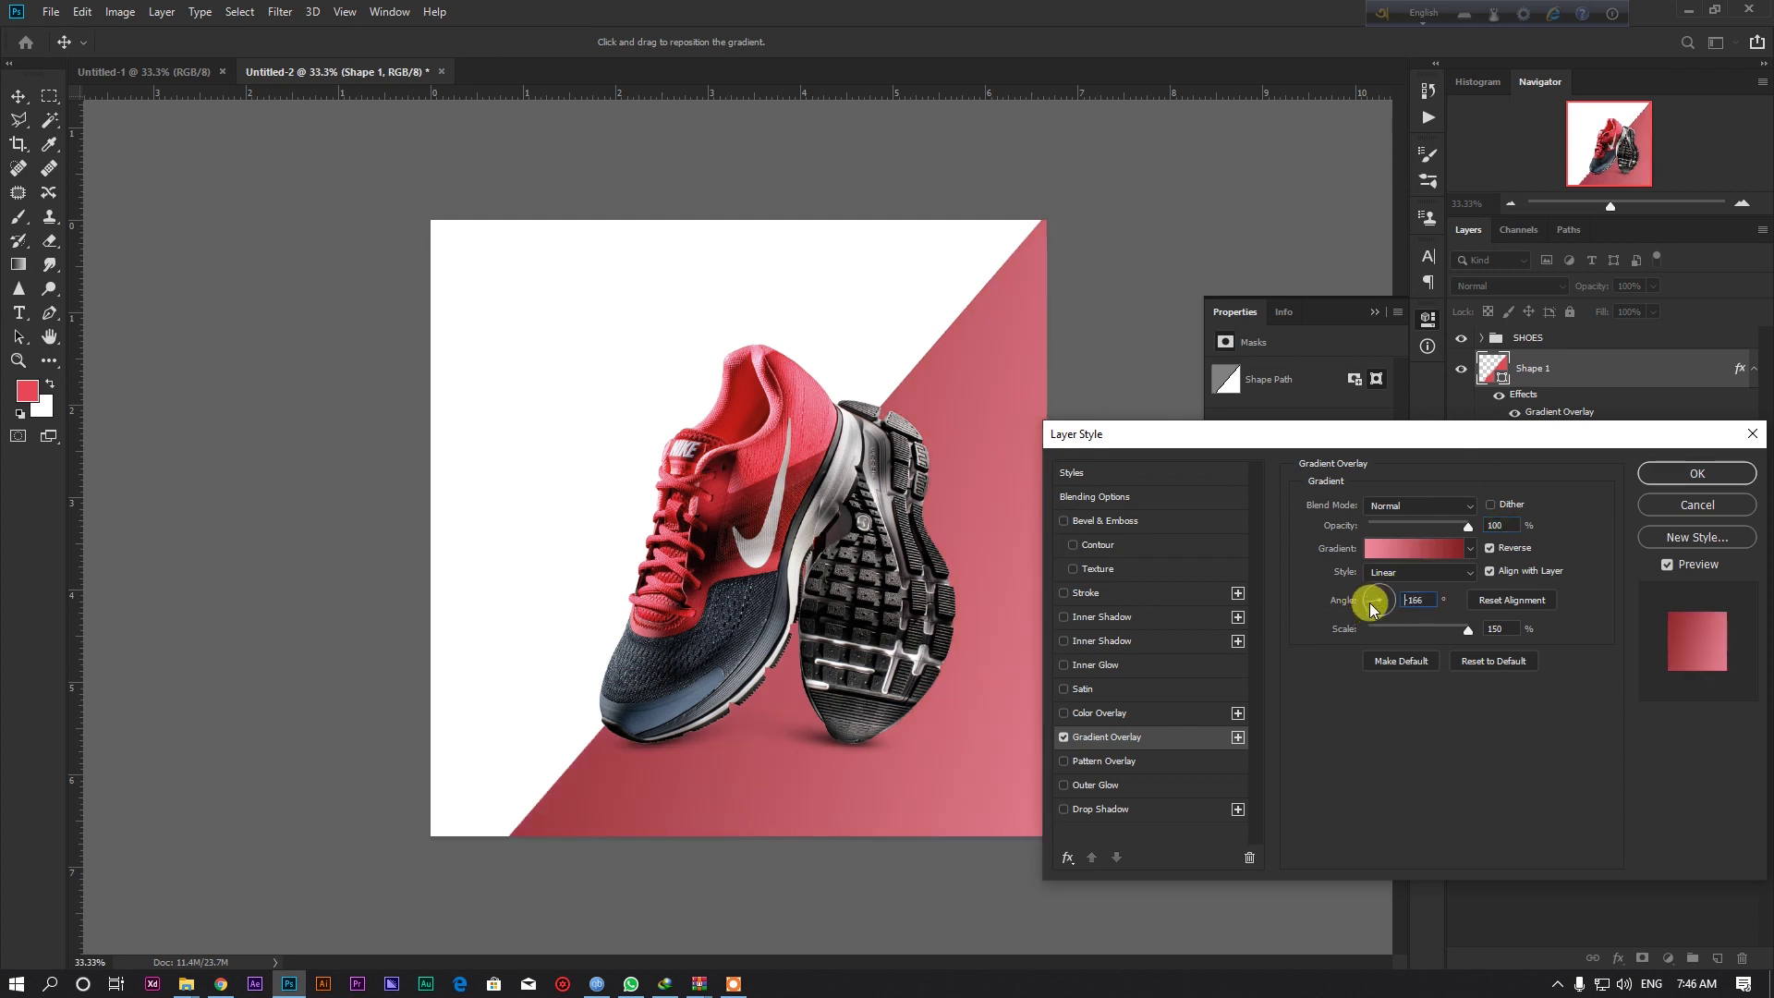
click(1372, 602)
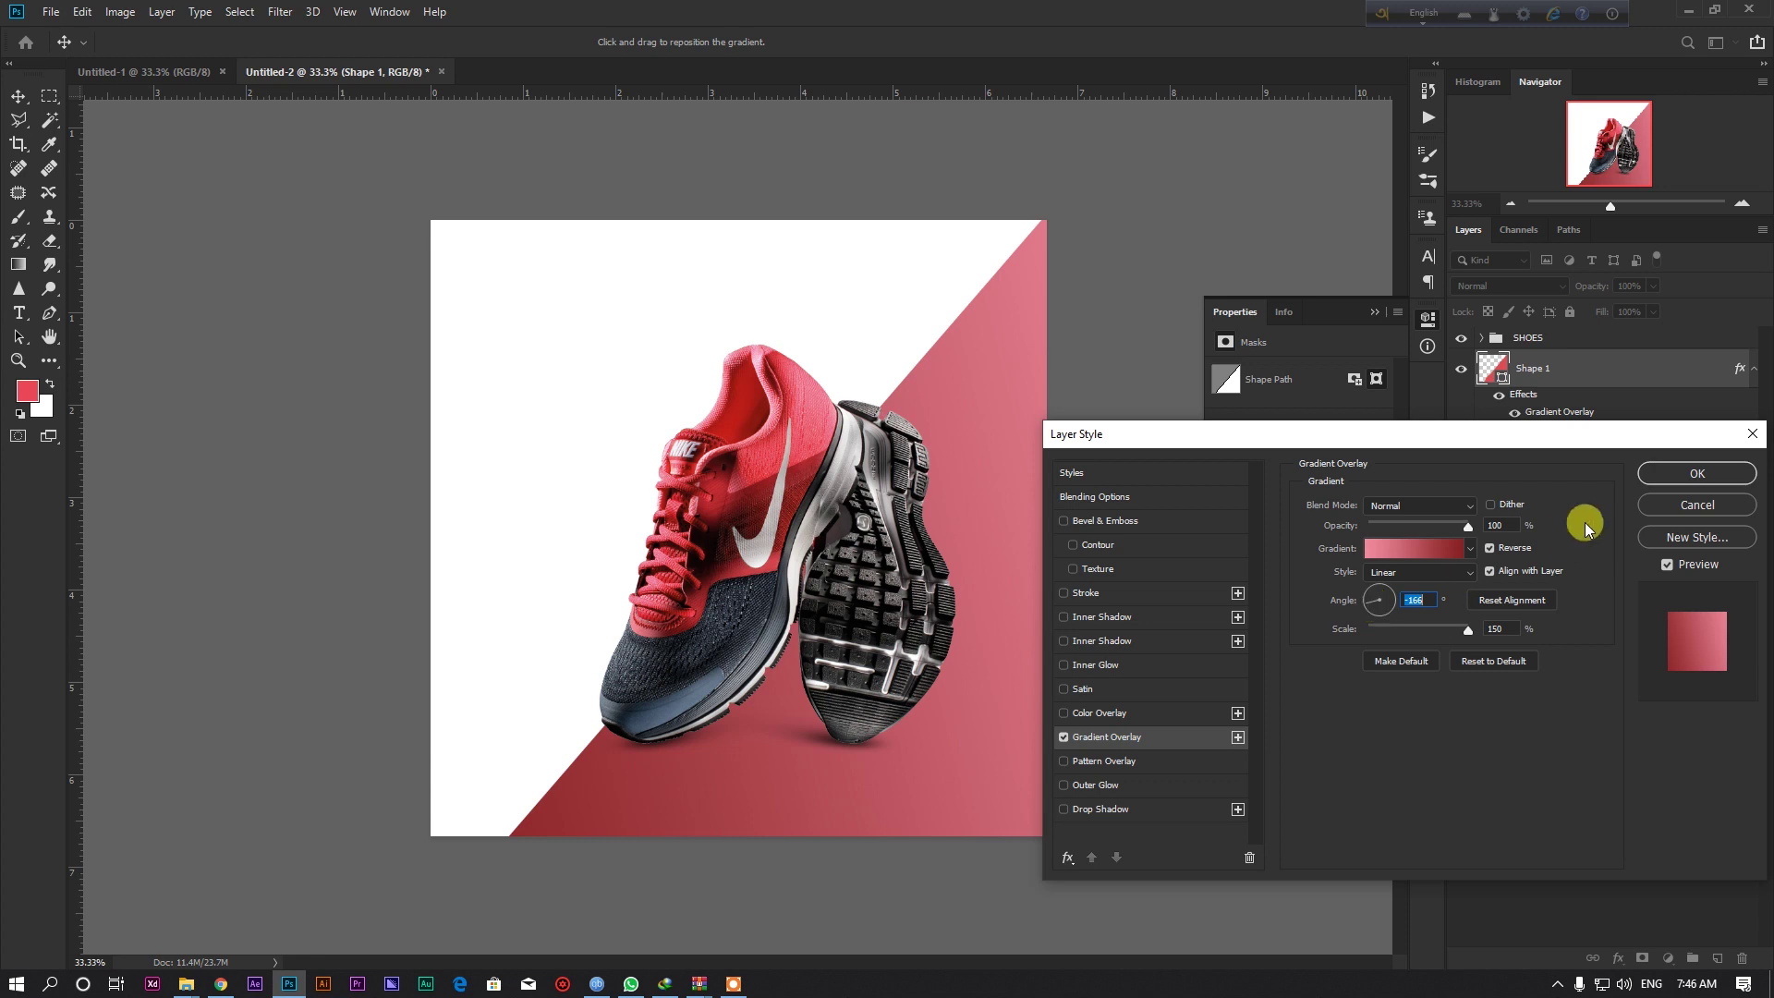
click(1697, 473)
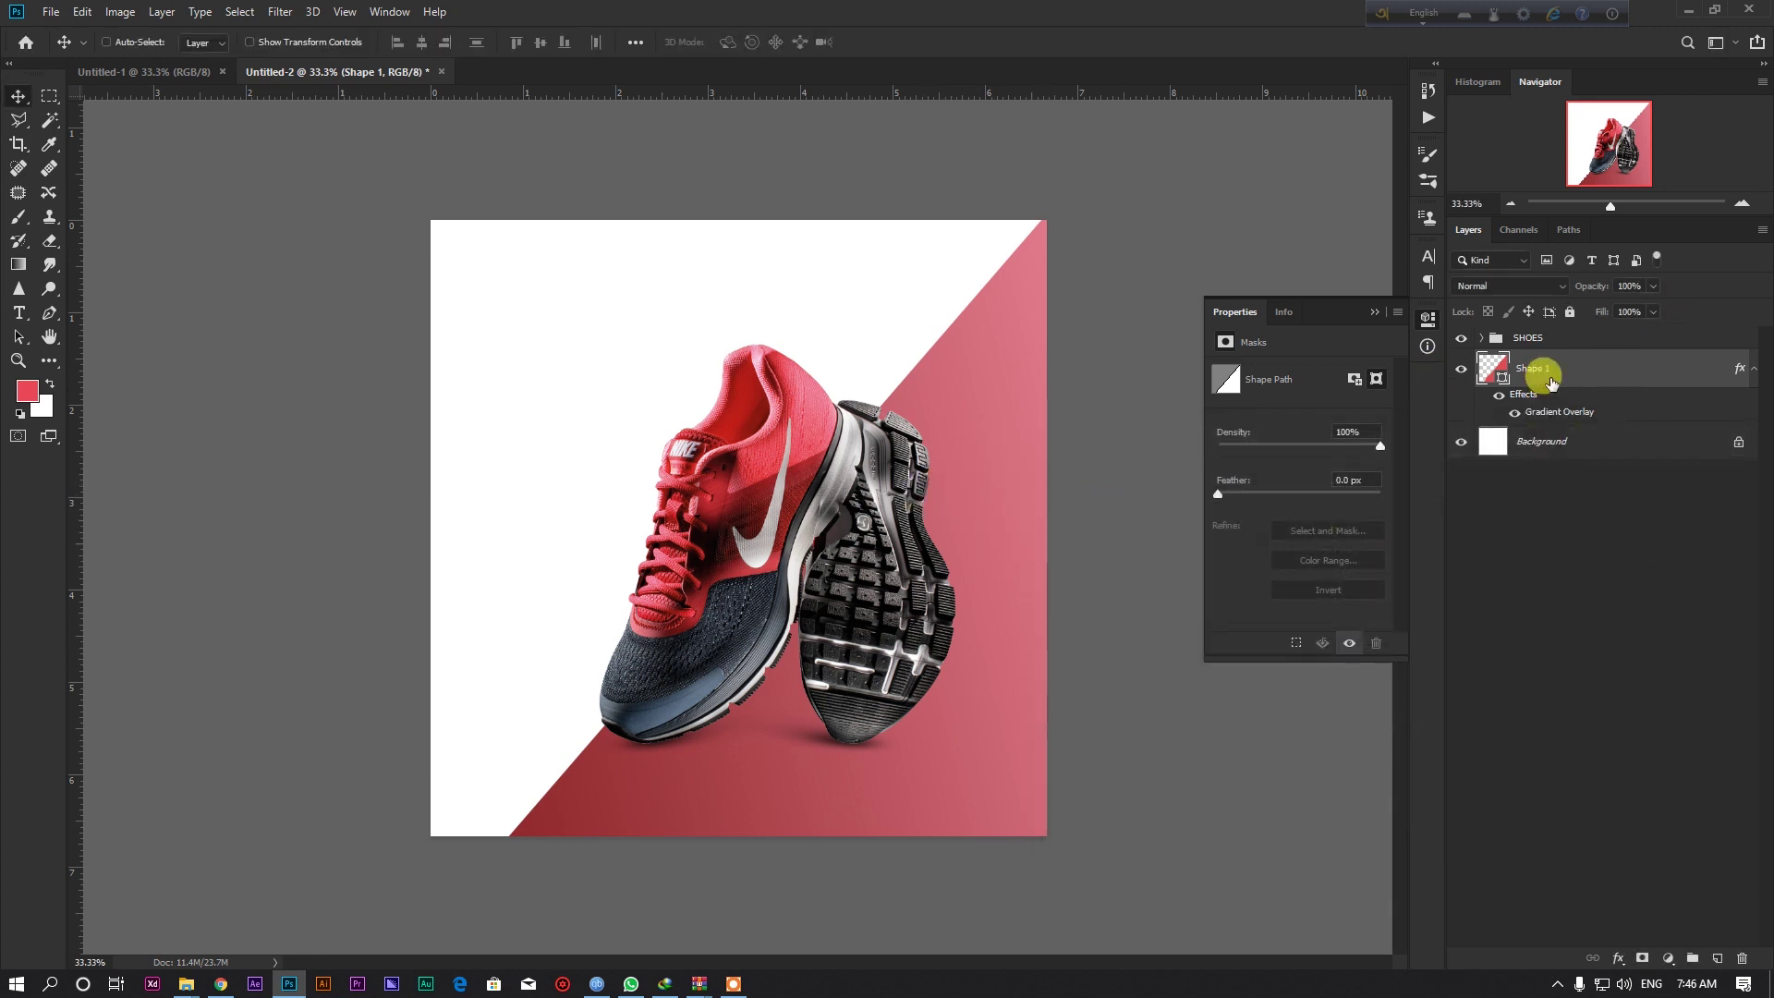
Duplicate Shape 1 and clear the layer style from the original Shape 1 underneath.
key(ctrl+j)
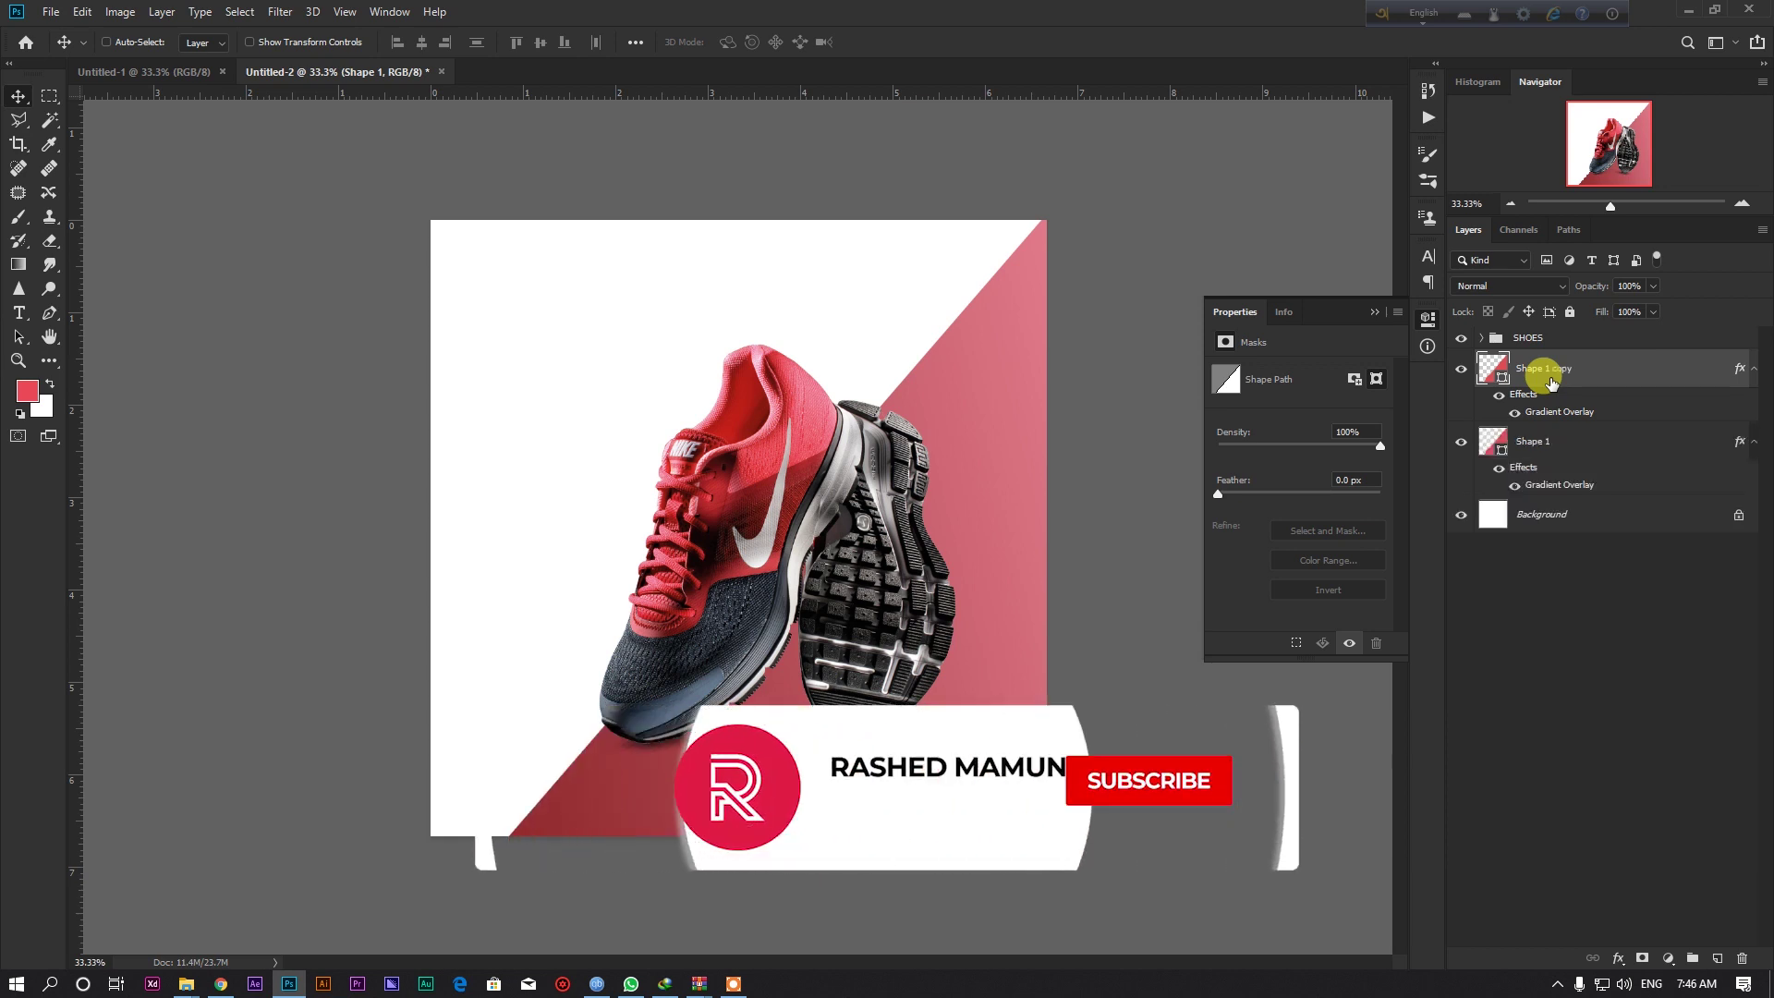
click(1536, 445)
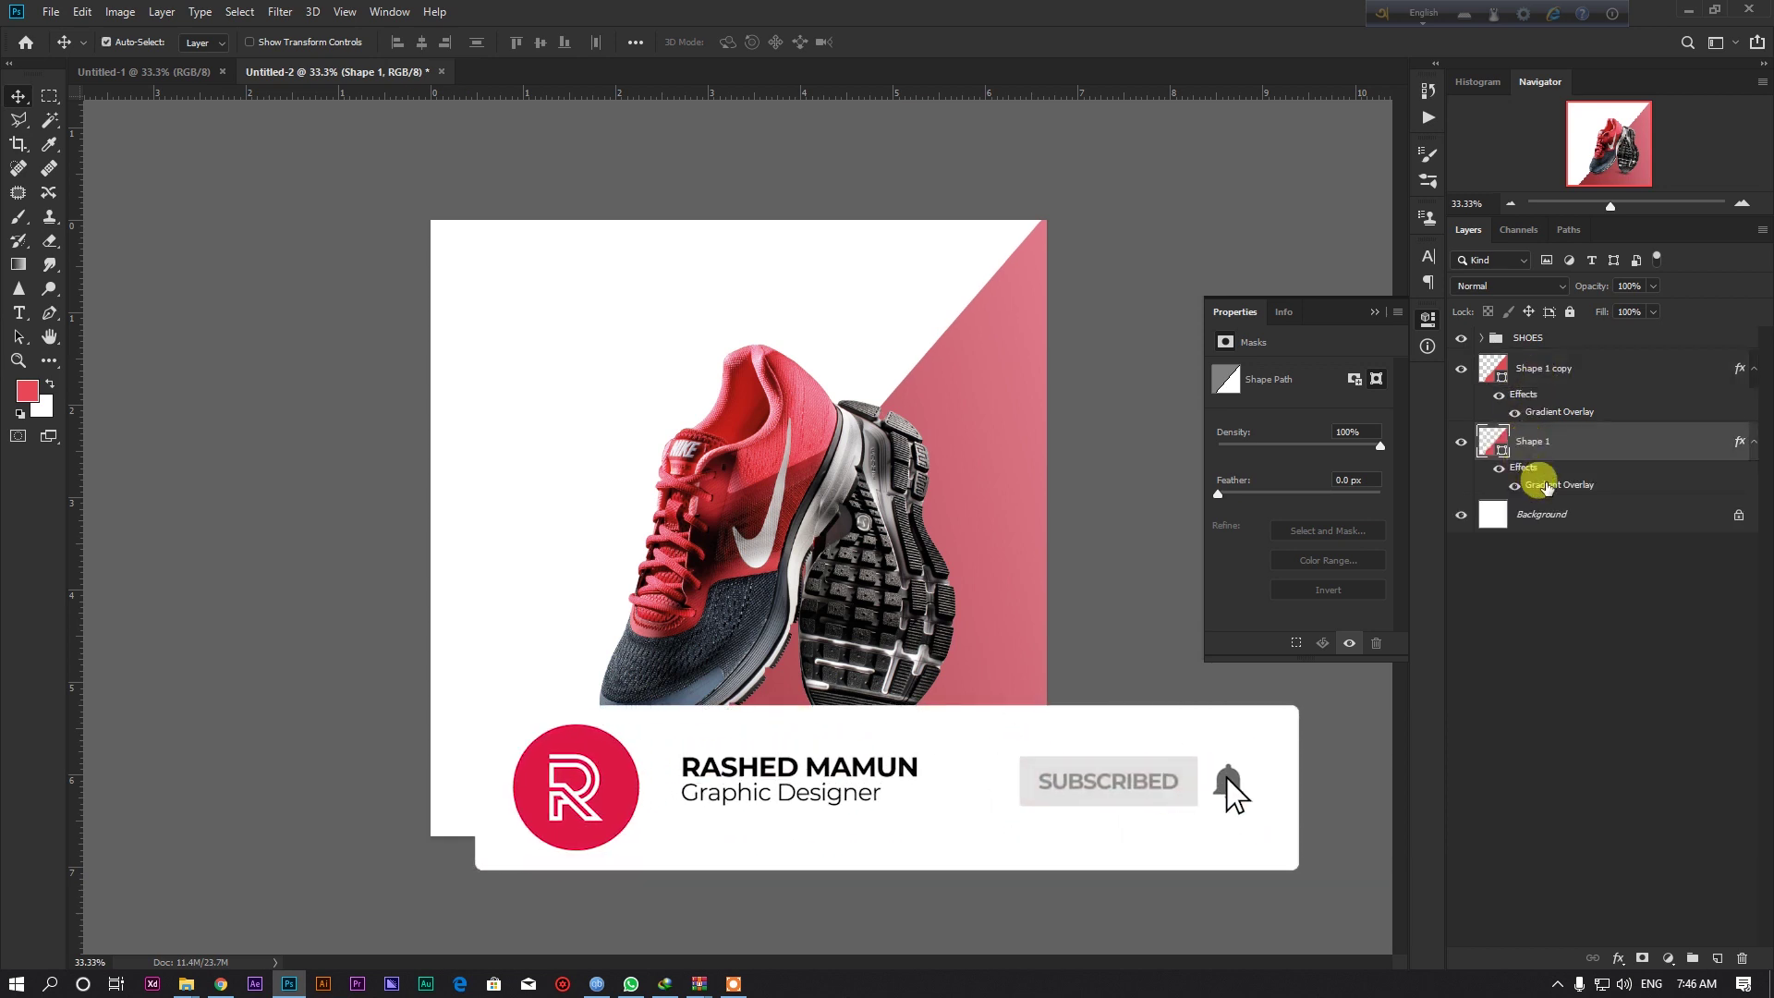
right_click(1549, 475)
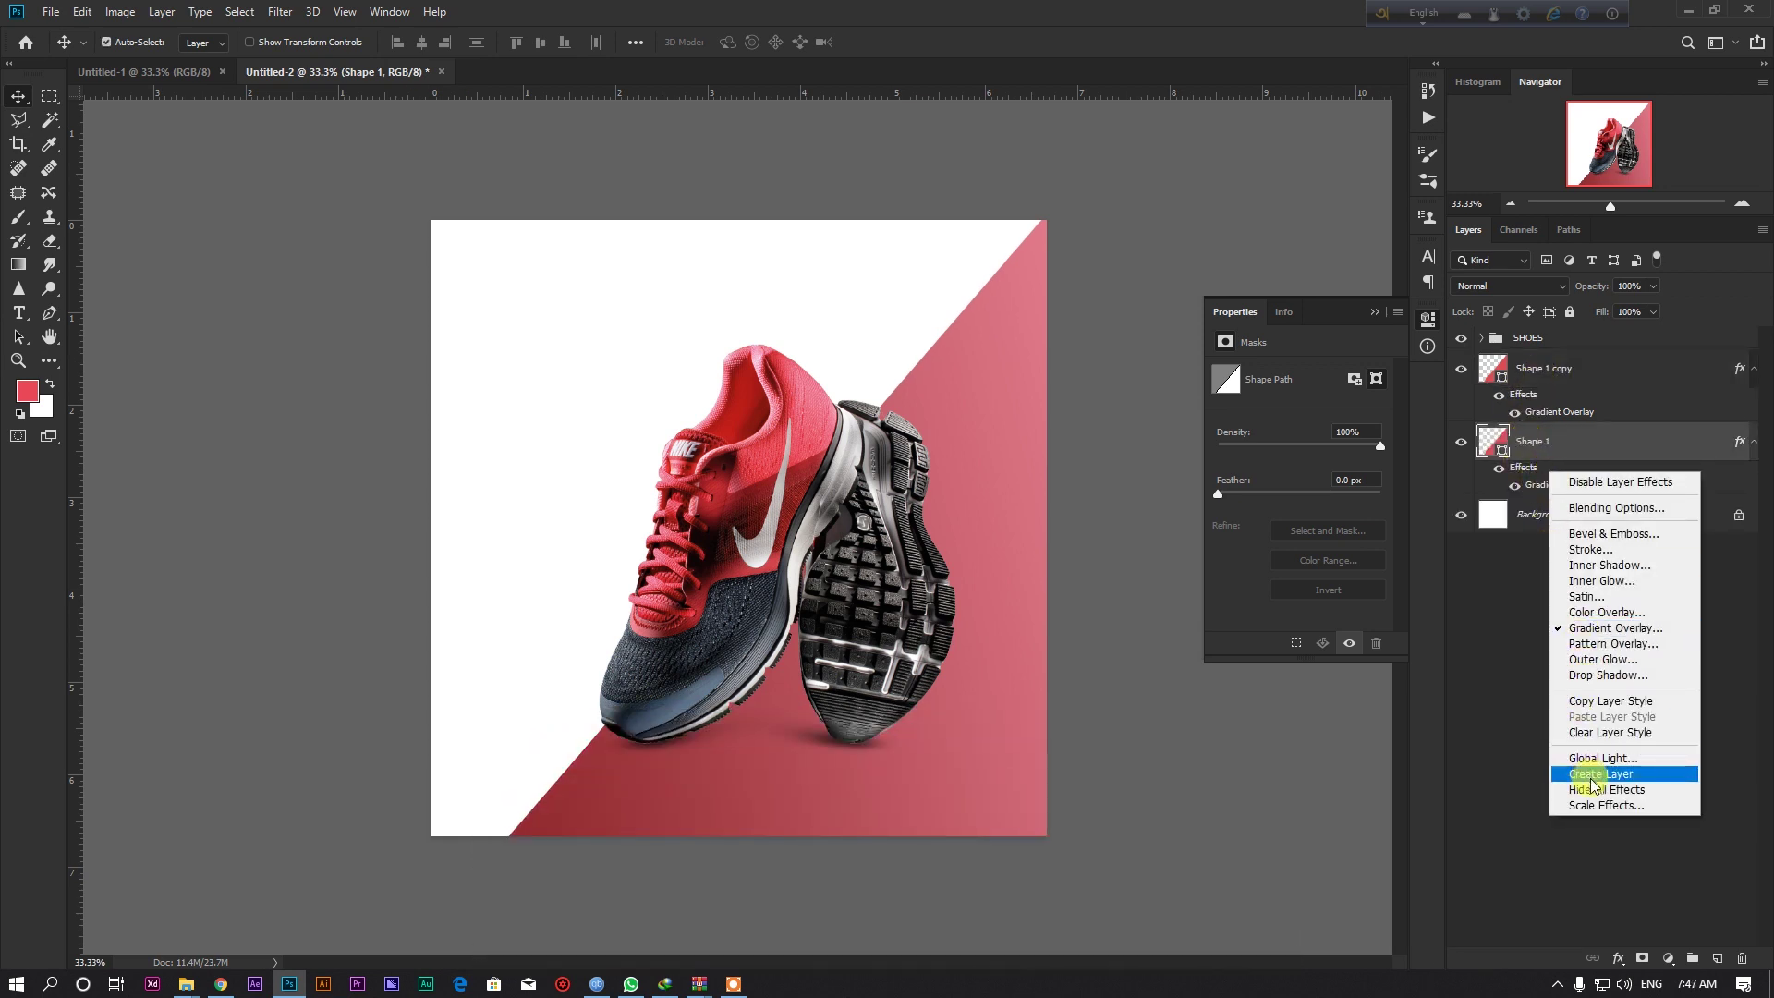
click(1609, 733)
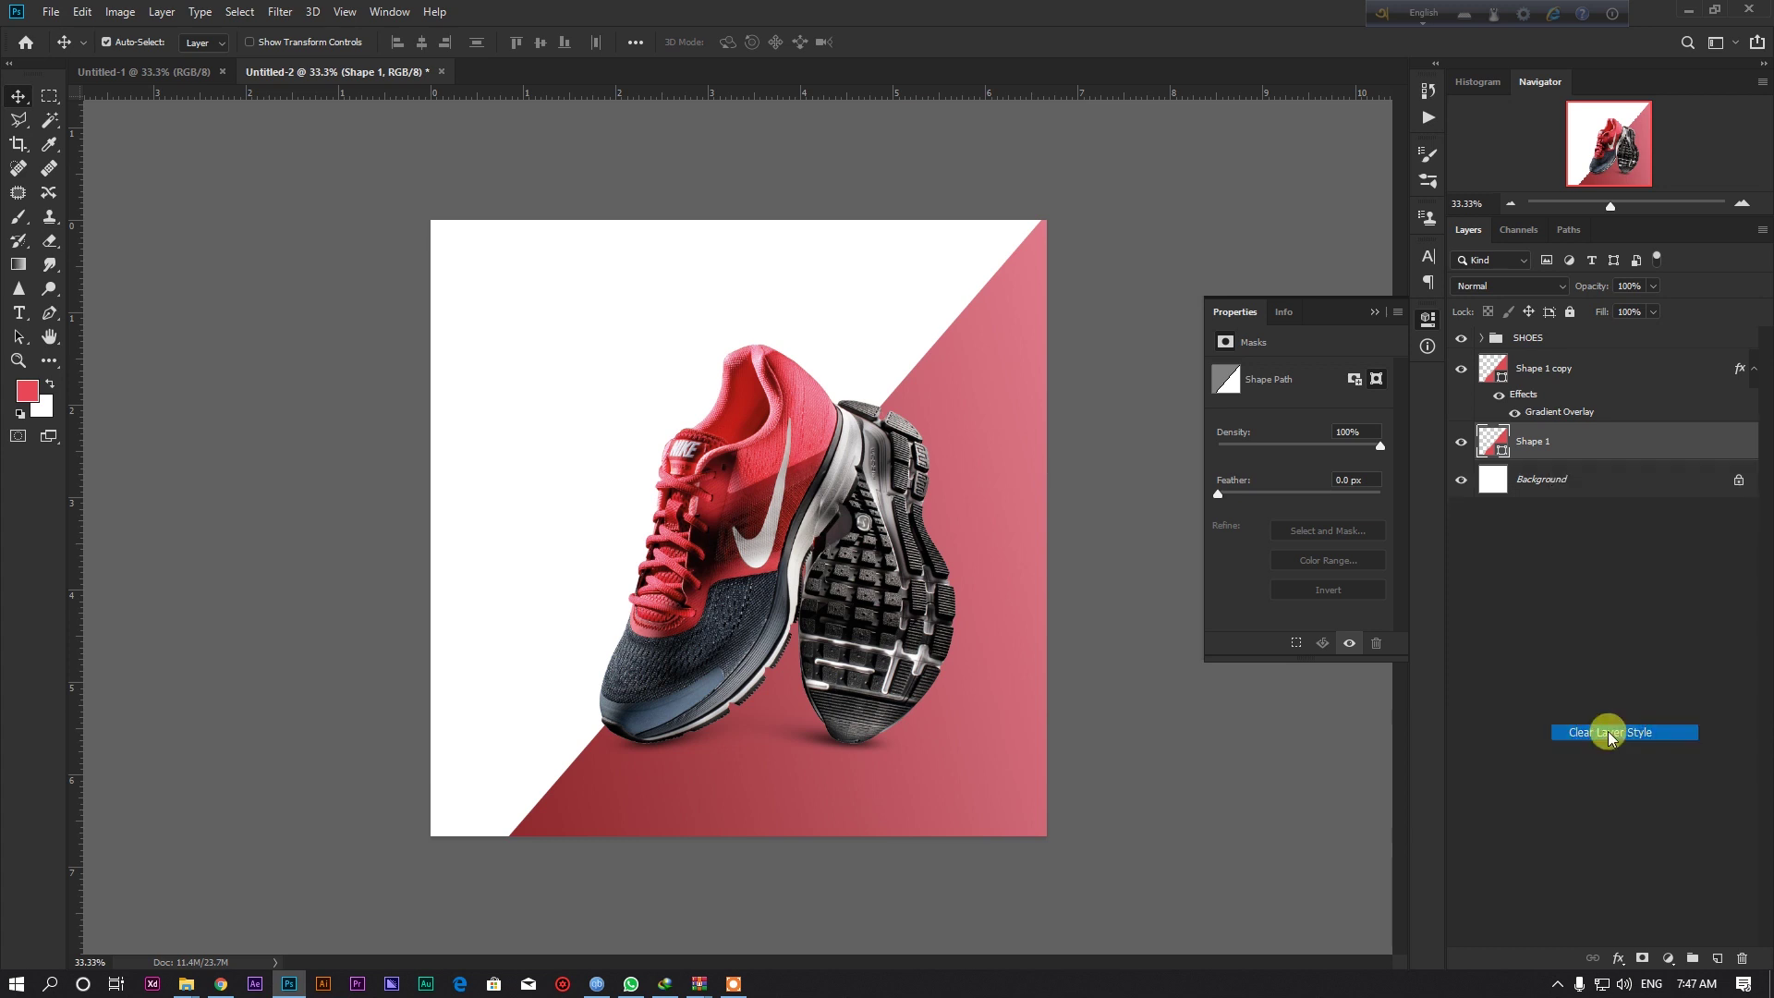
key(ctrl+t)
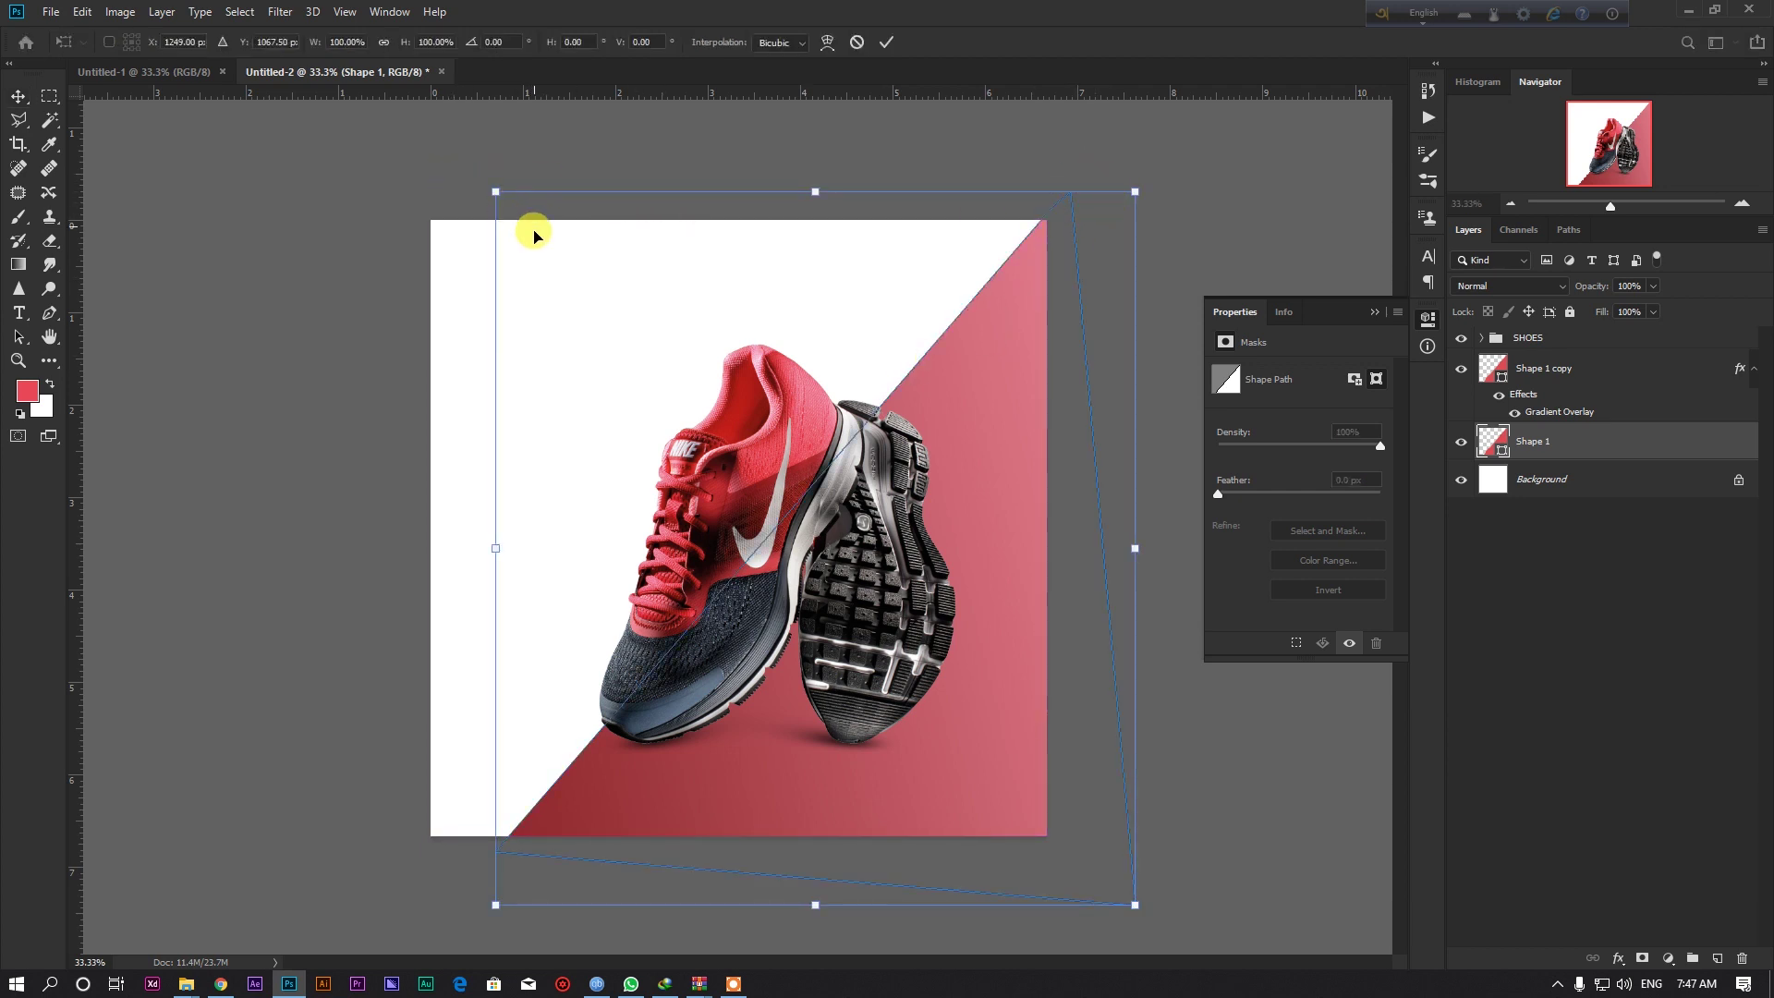
Skew the original triangle to expose a thin diagonal strip and fill it light grey.
mouse_move(498, 194)
mouse_down()
mouse_move(324, 186)
mouse_move(175, 224)
mouse_move(226, 226)
mouse_up()
key(Return)
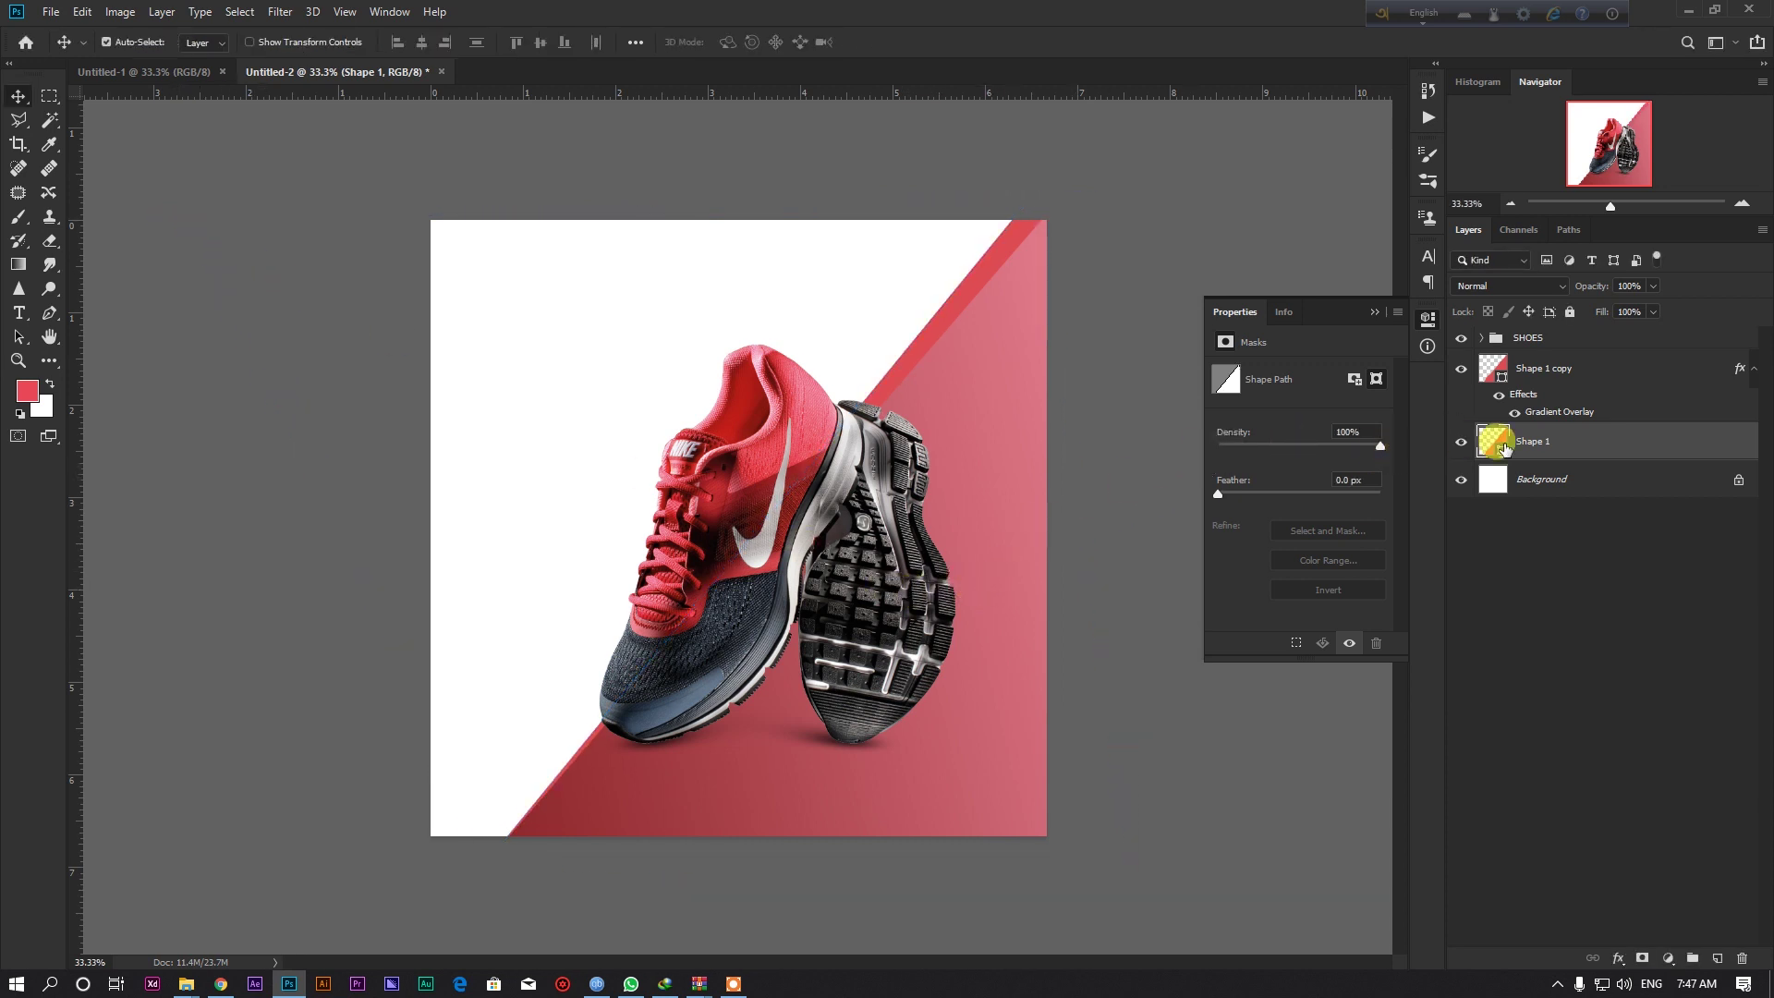
double_click(1492, 441)
click(947, 305)
drag(1140, 703, 1035, 689)
click(1464, 641)
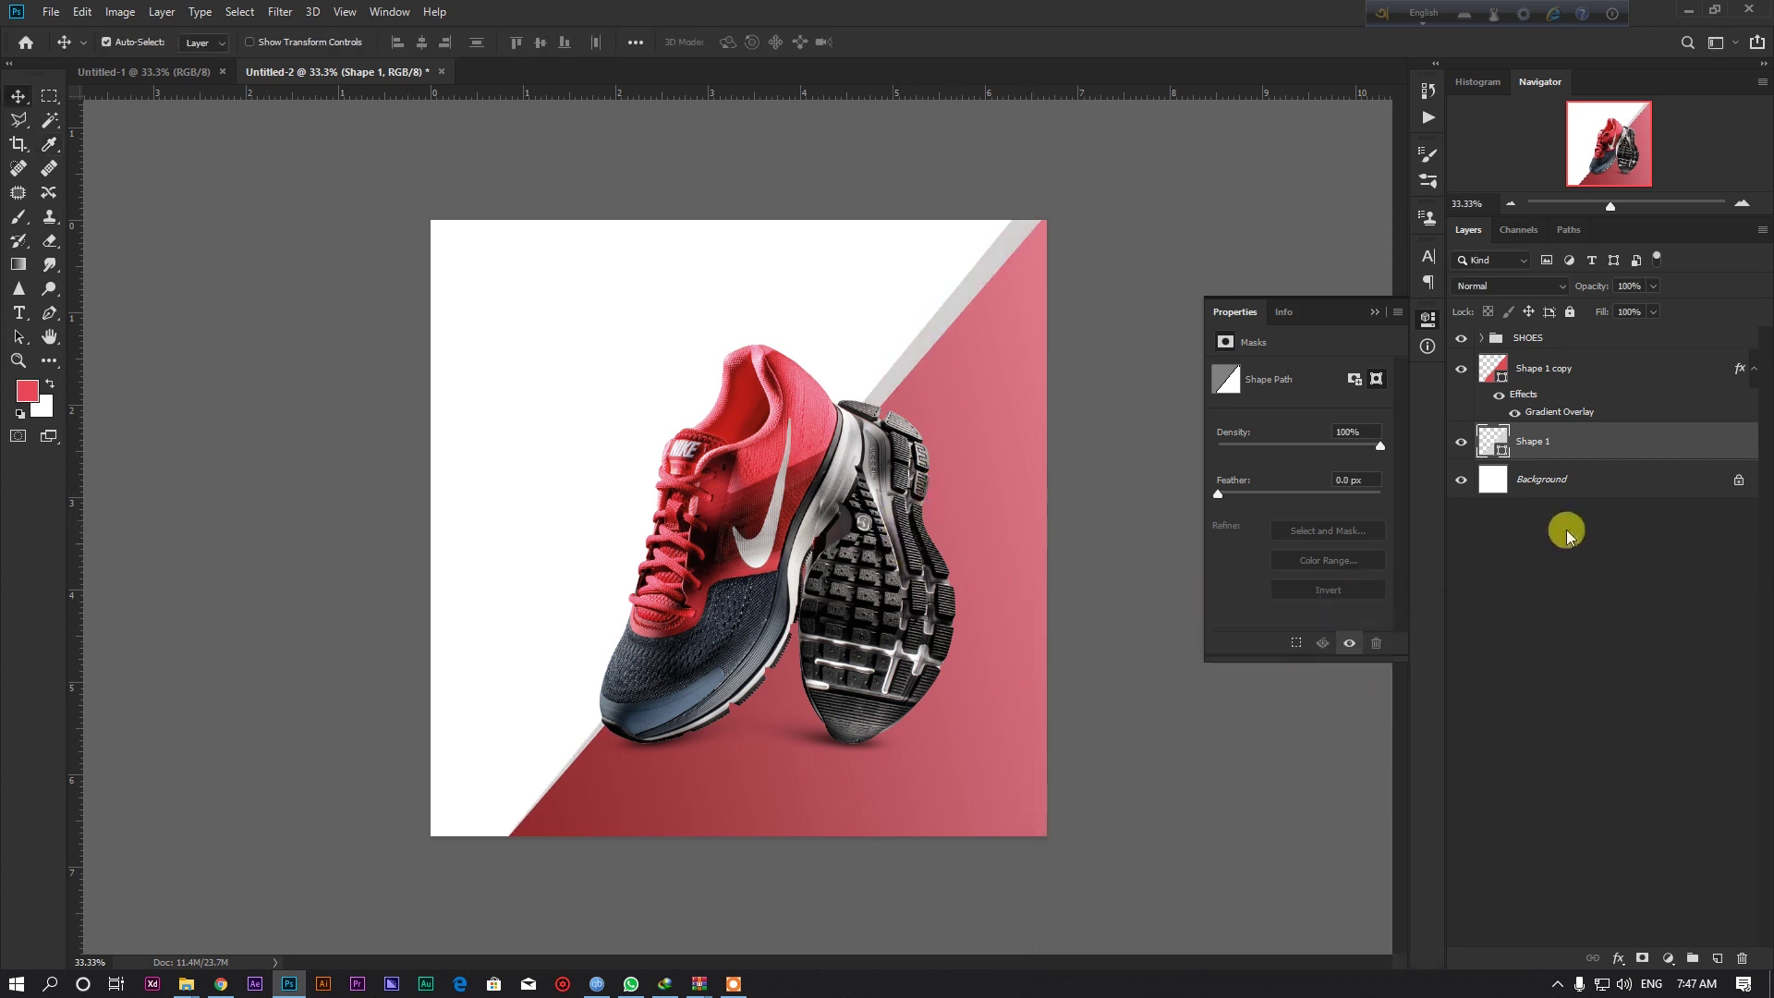
Undo the stray single-shoe move and drag the whole SHOES group lower, with Auto-Select off.
click(1535, 339)
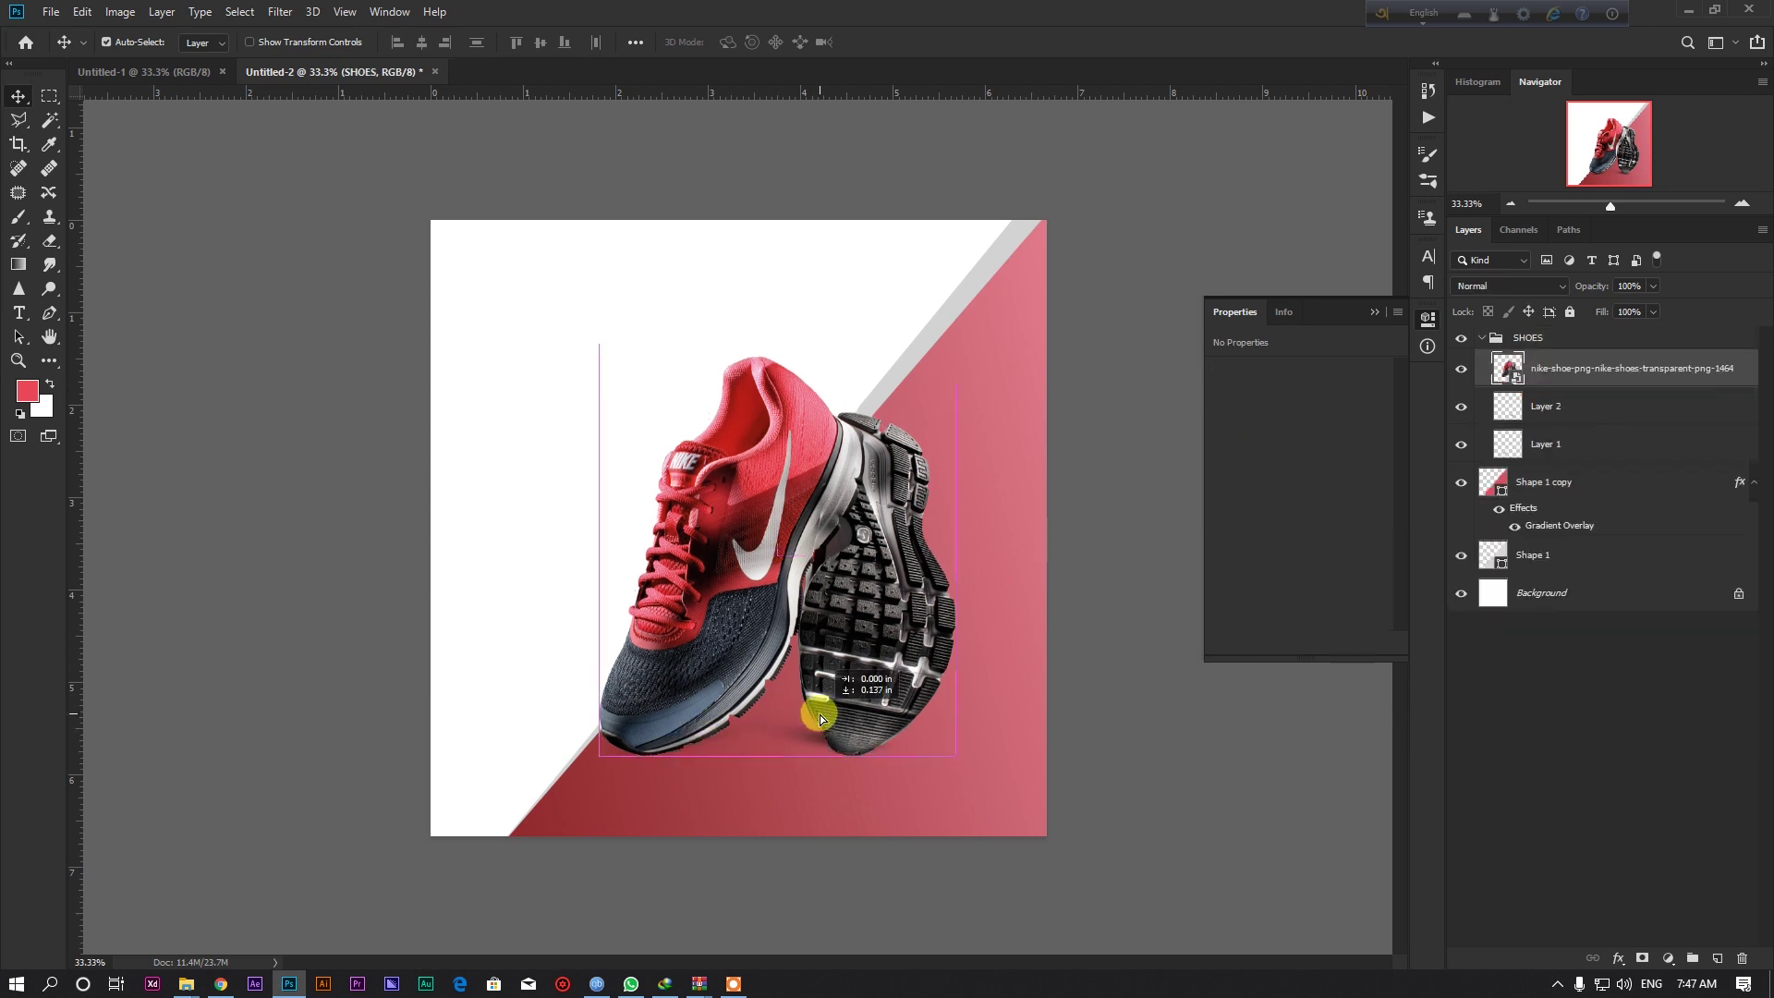
drag(802, 724, 823, 731)
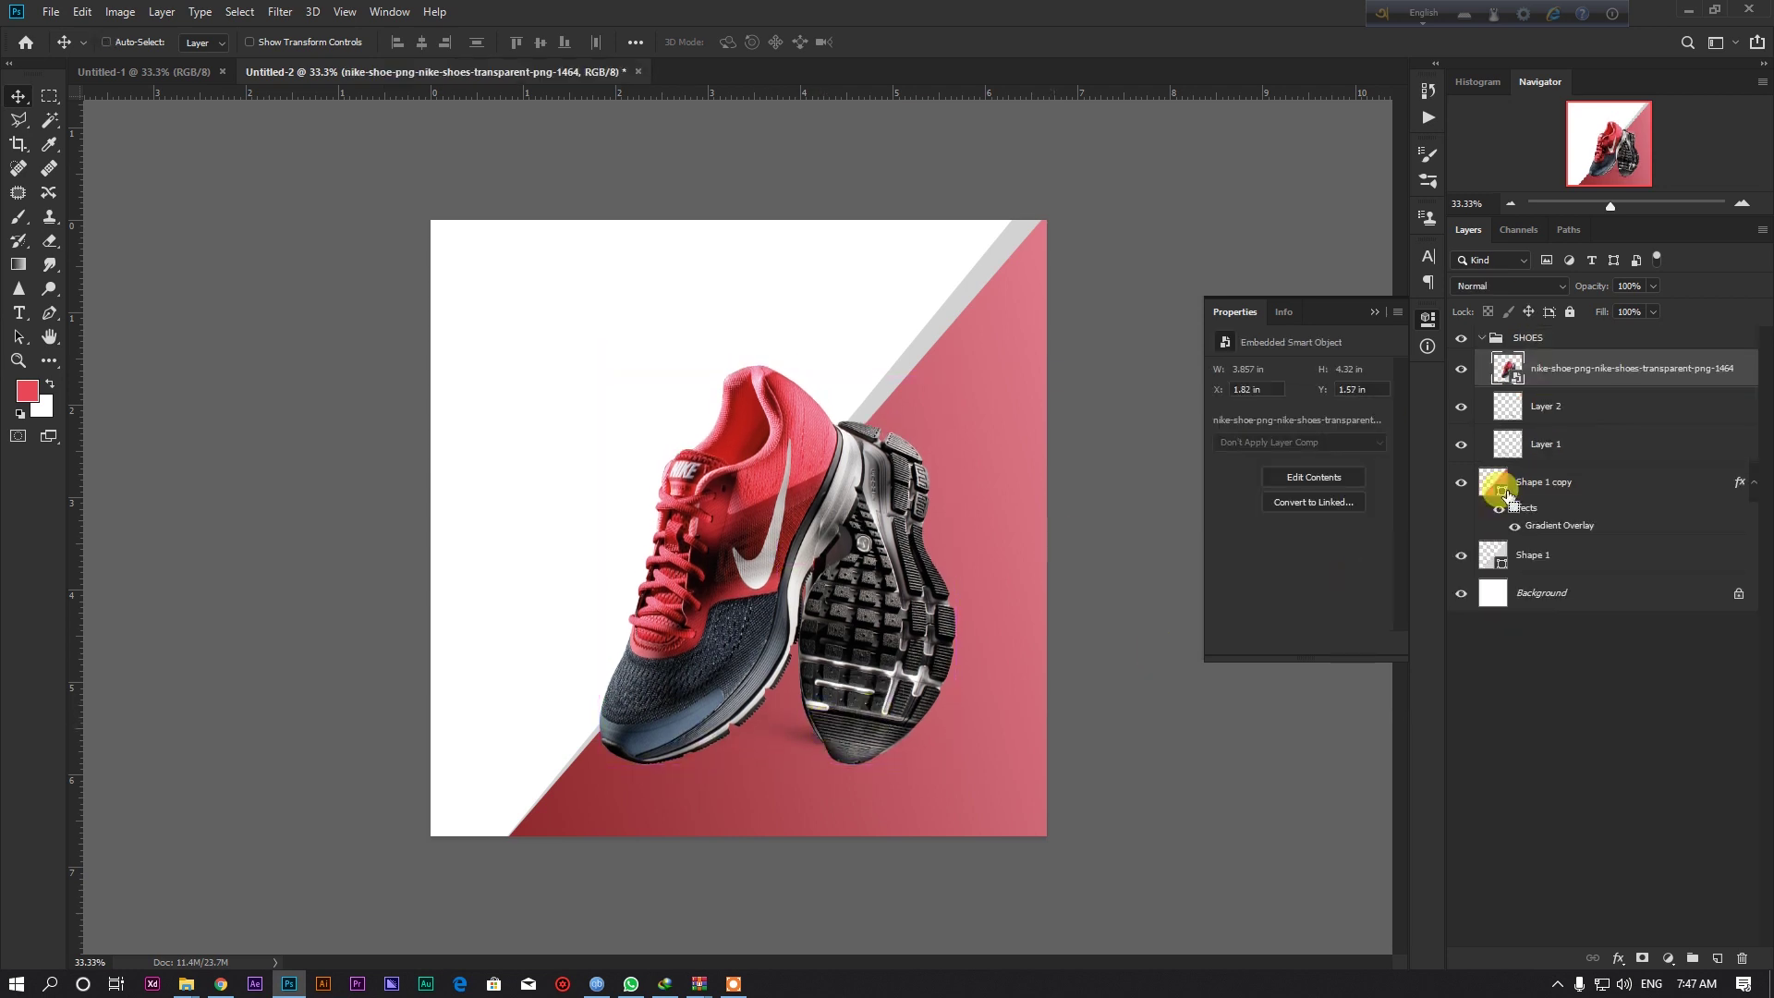
key(ctrl+z)
click(1482, 337)
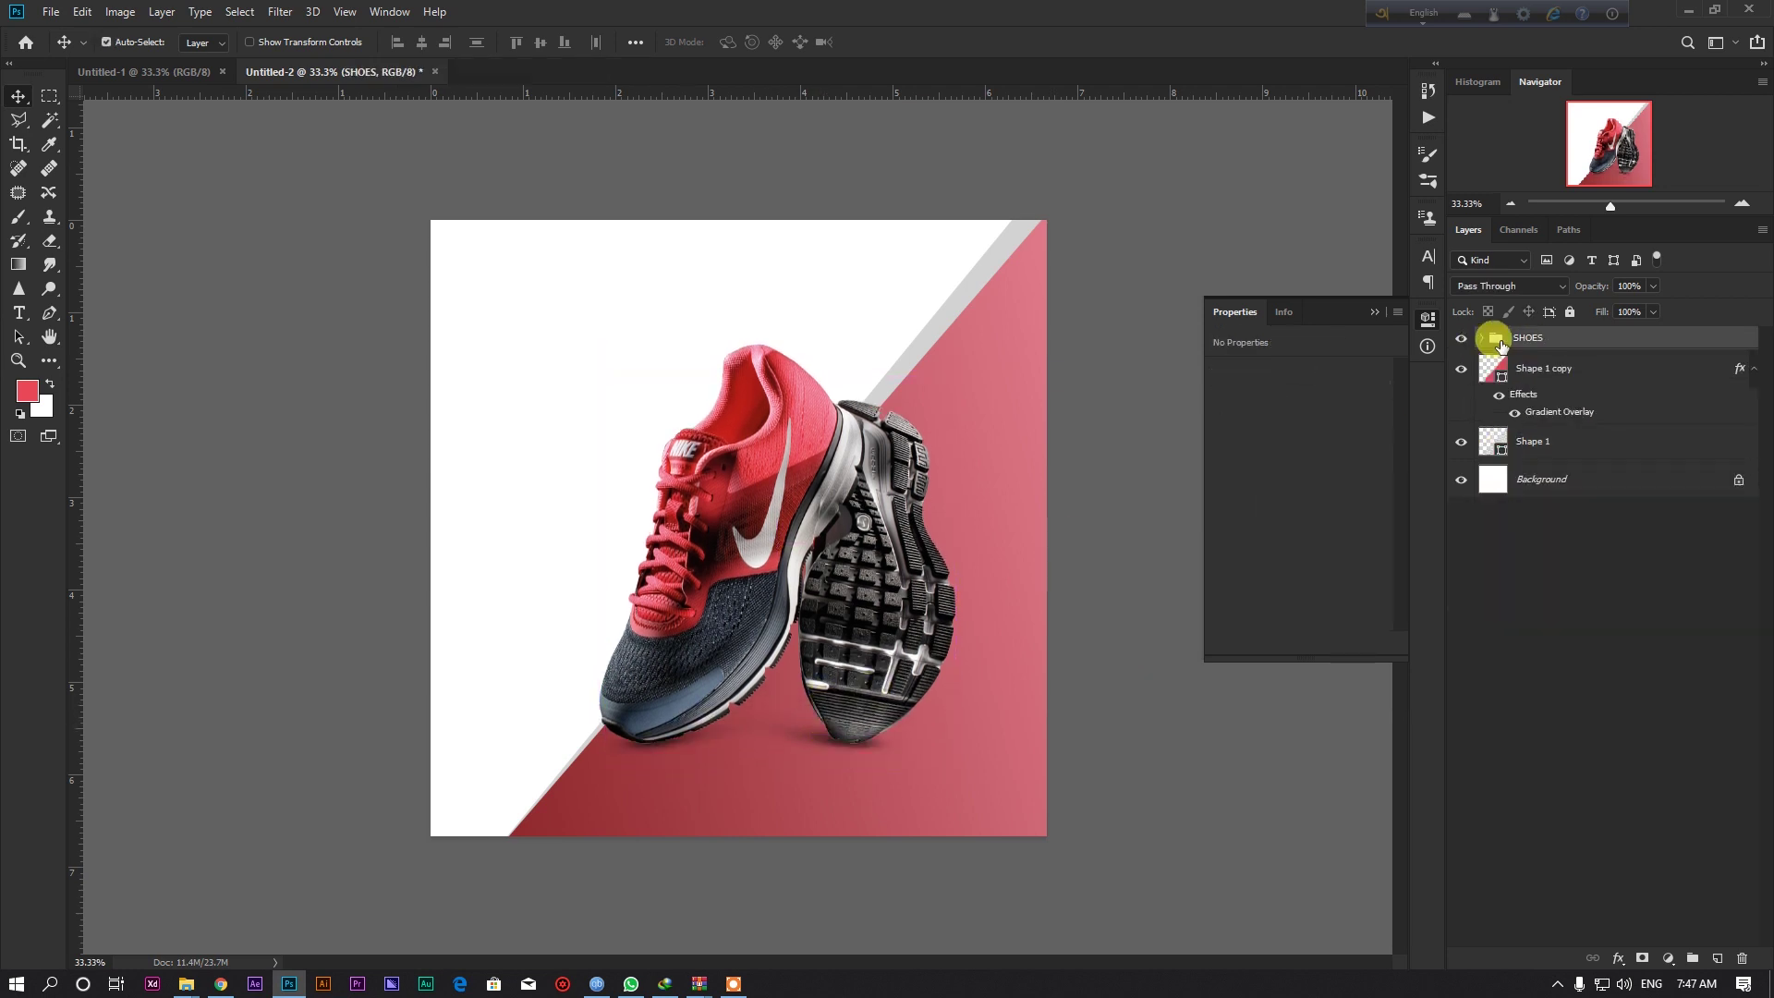
click(105, 43)
mouse_move(929, 541)
mouse_down()
mouse_move(896, 627)
mouse_move(828, 650)
mouse_move(849, 645)
mouse_up()
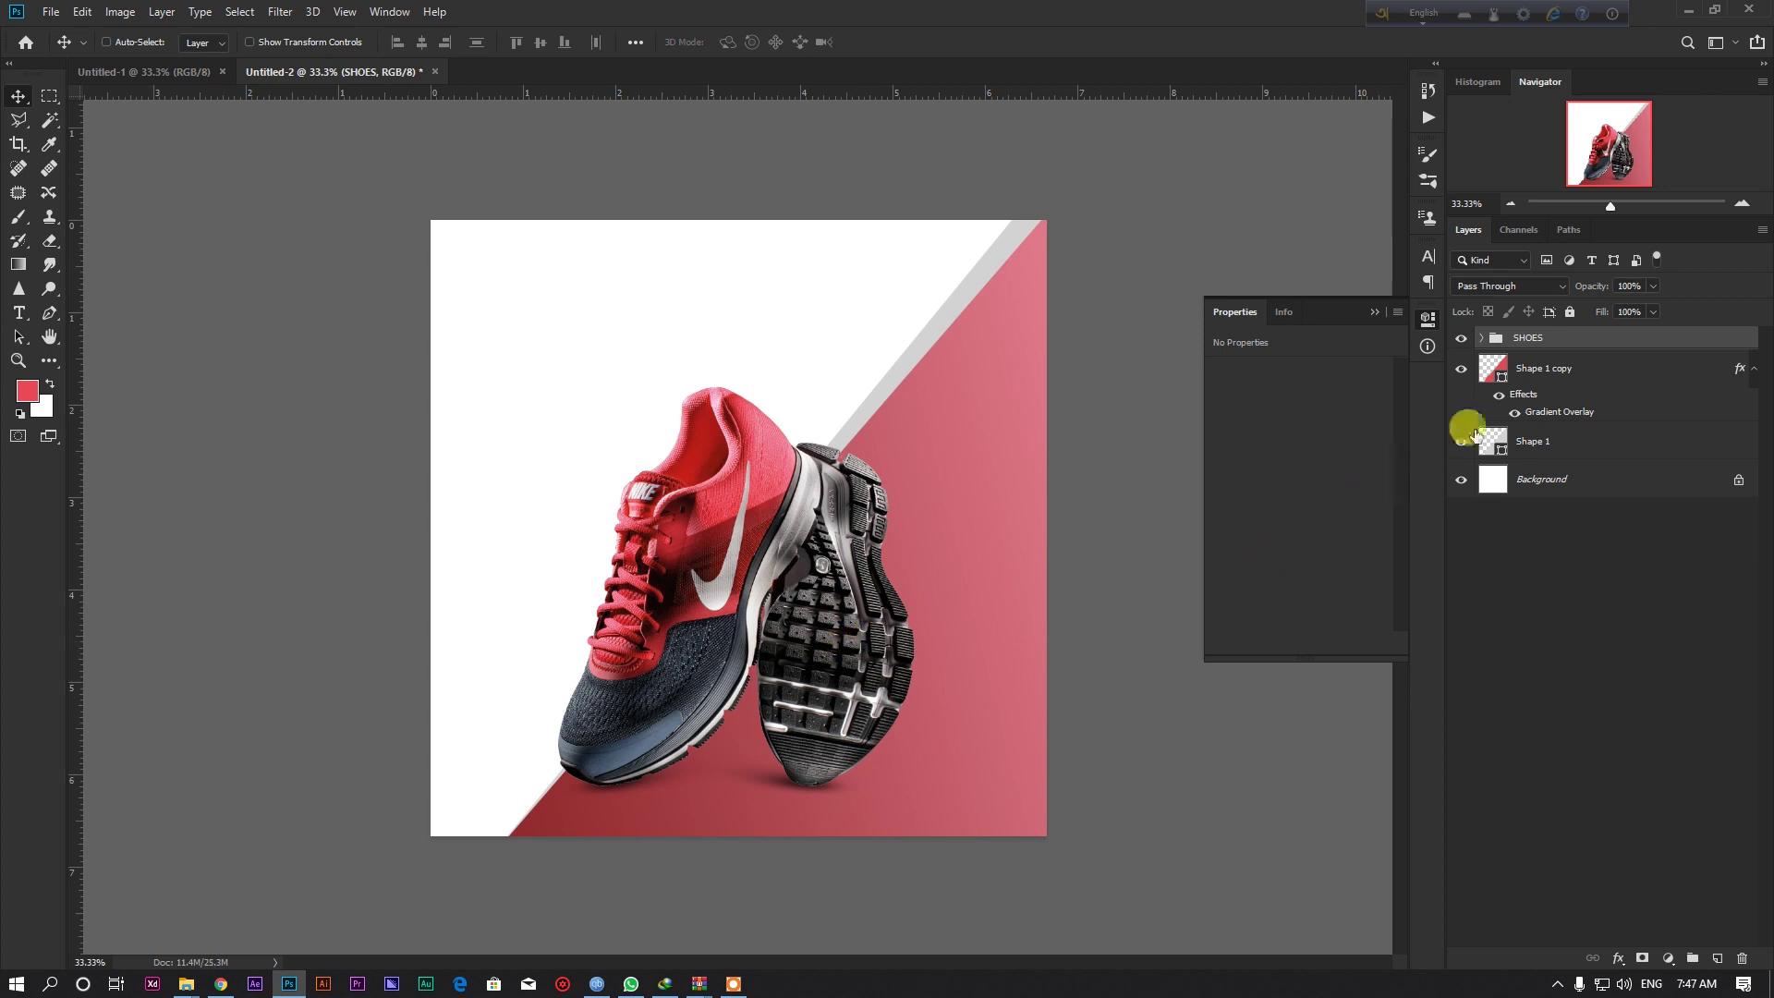
click(1552, 368)
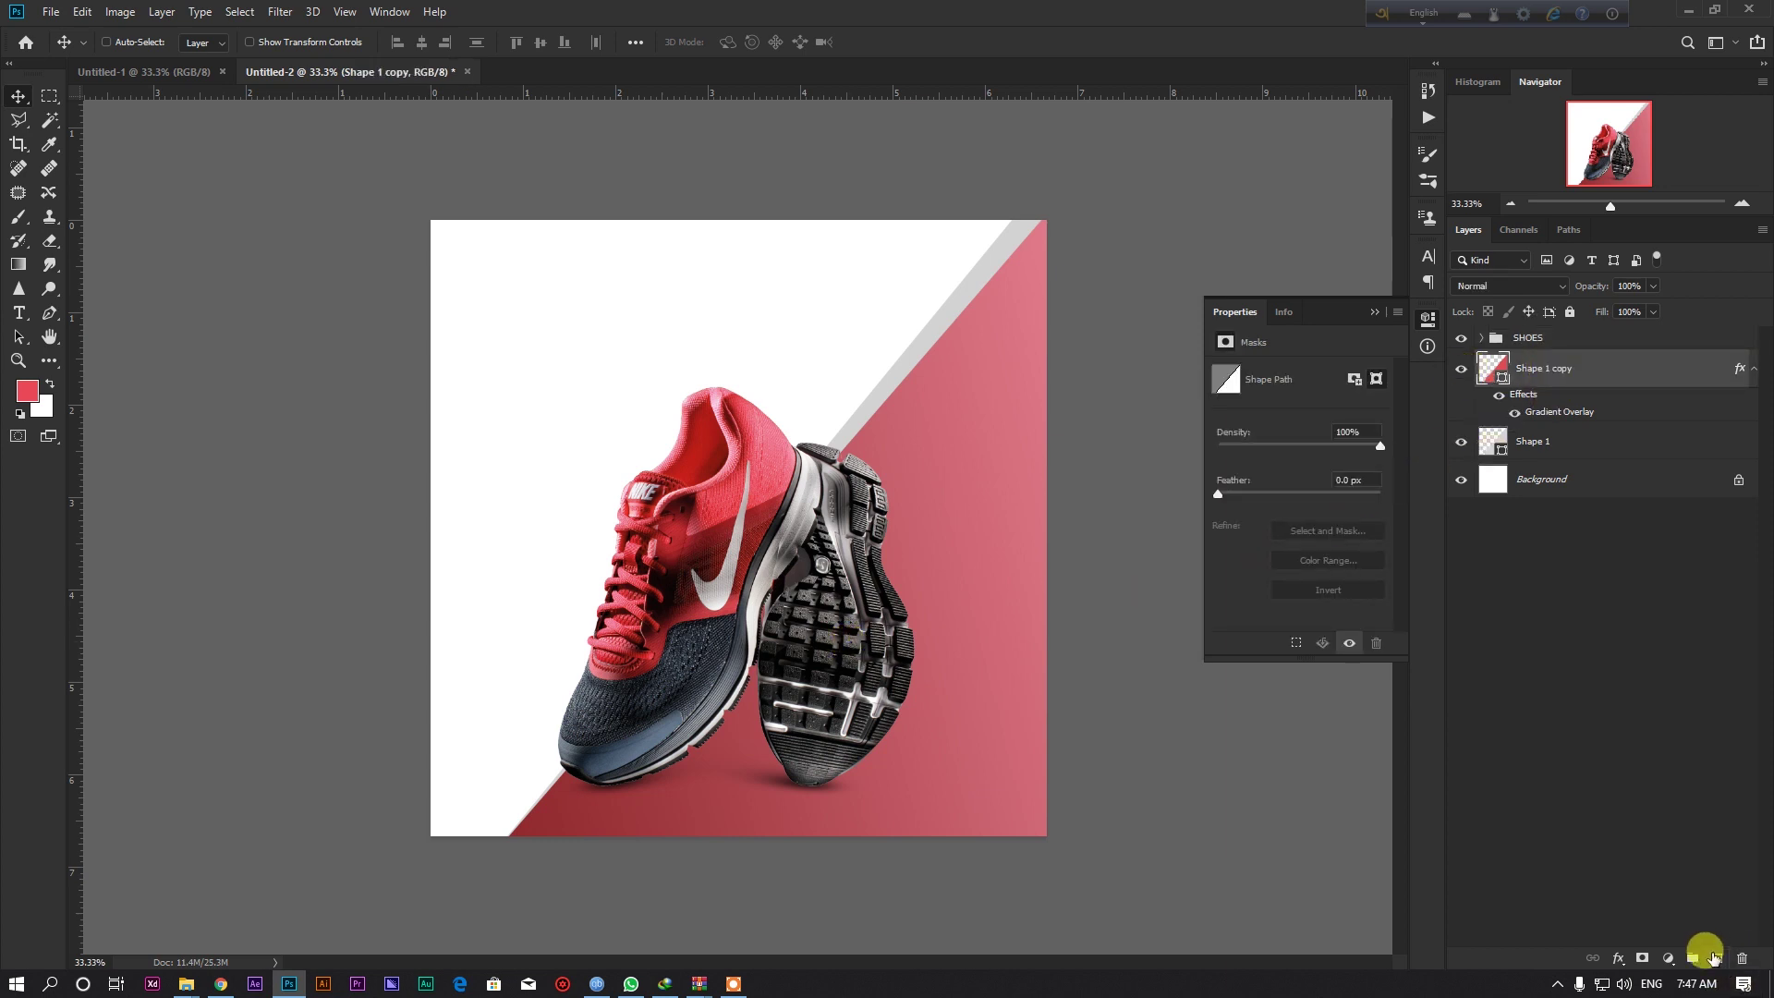
Draw a circle behind the shoes on a new layer, filled with the shoe's dark navy.
click(1716, 958)
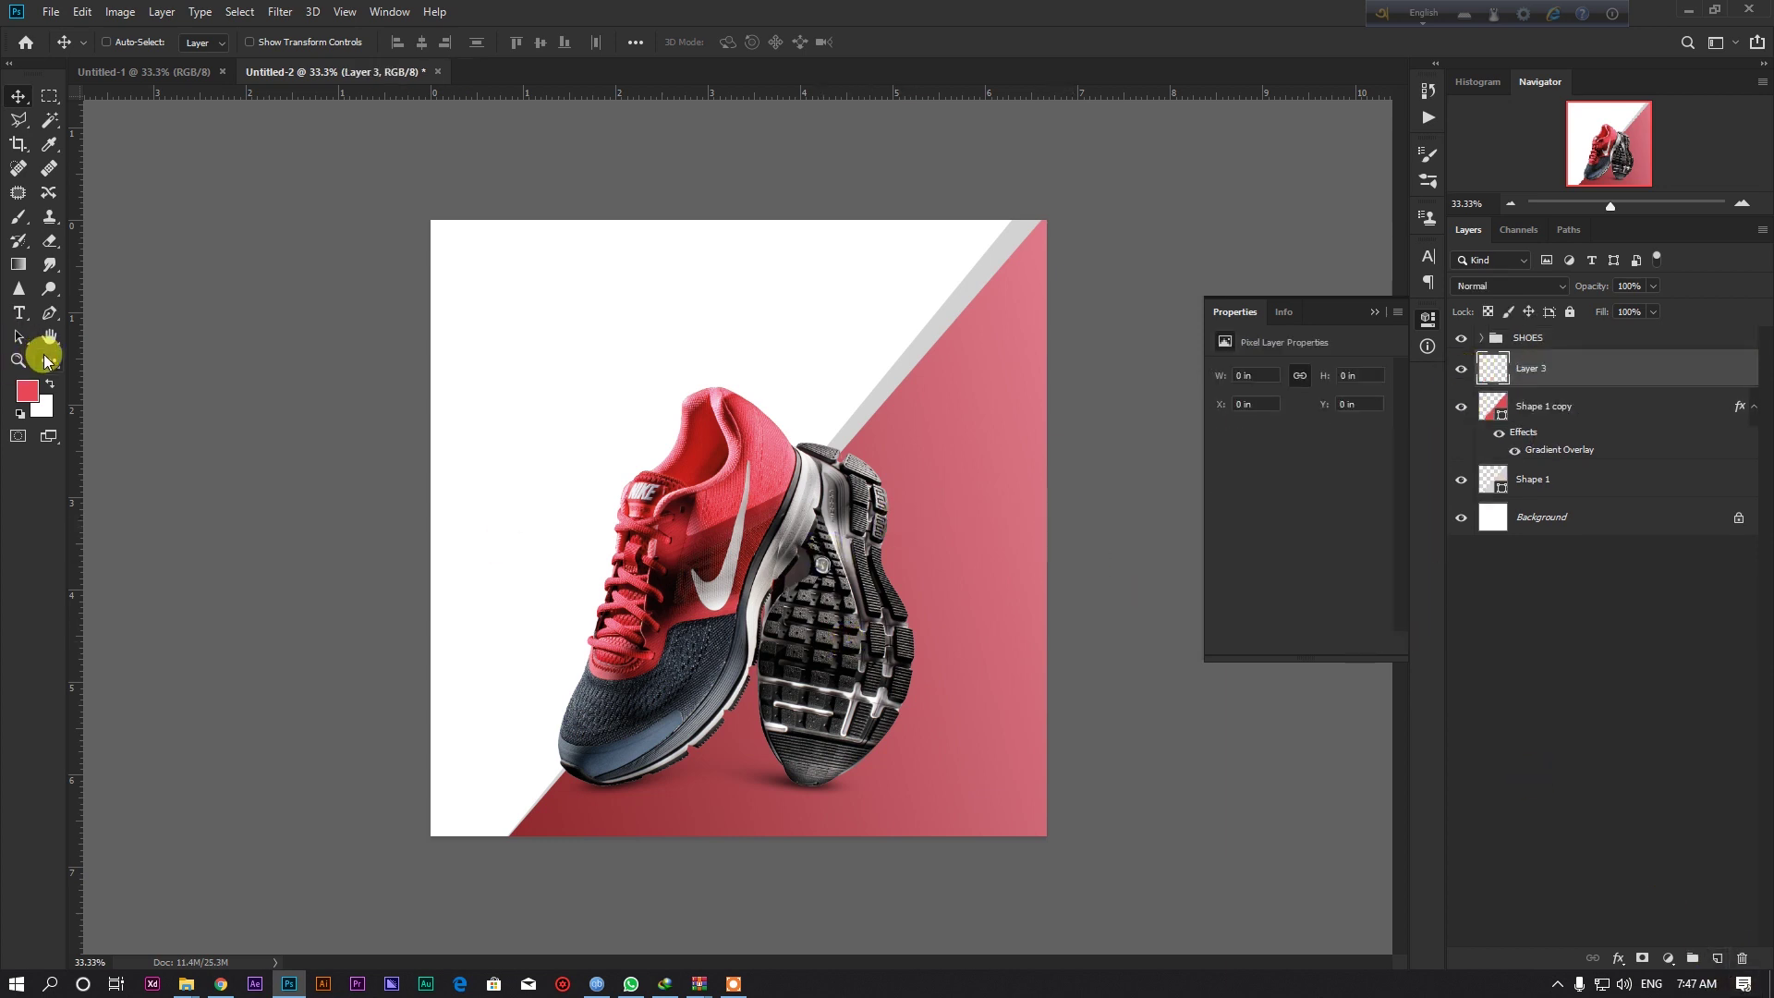
click(45, 360)
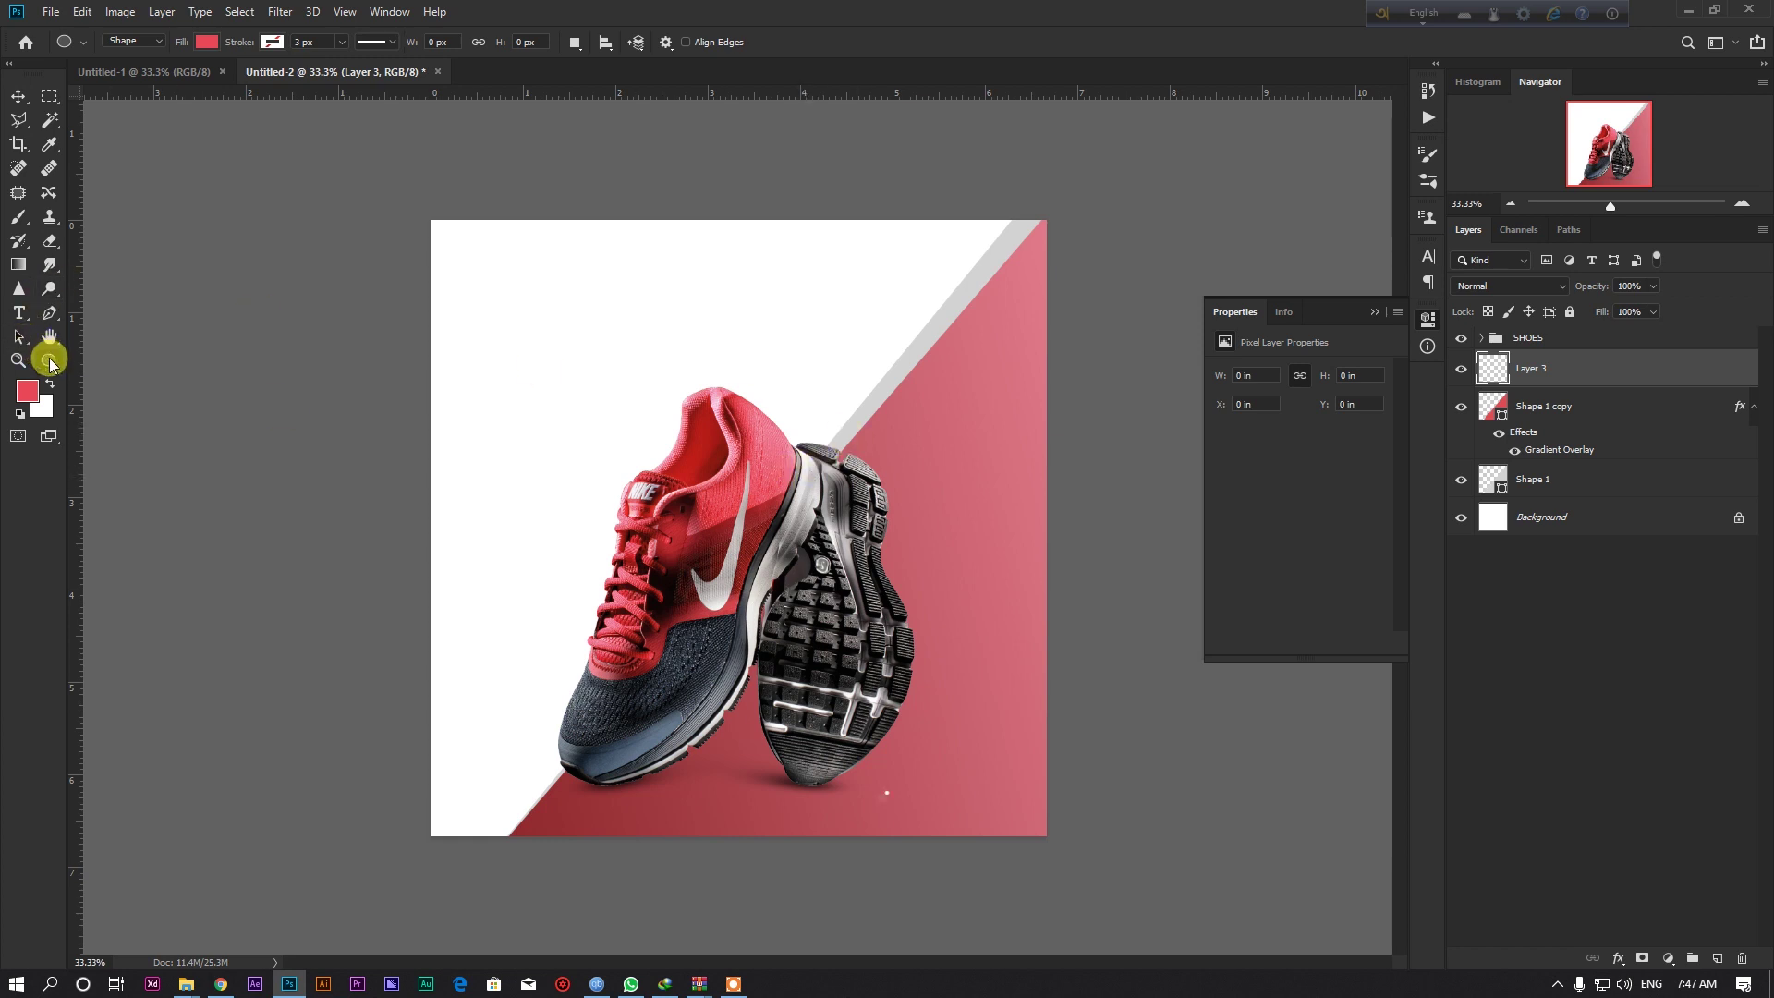
right_click(51, 364)
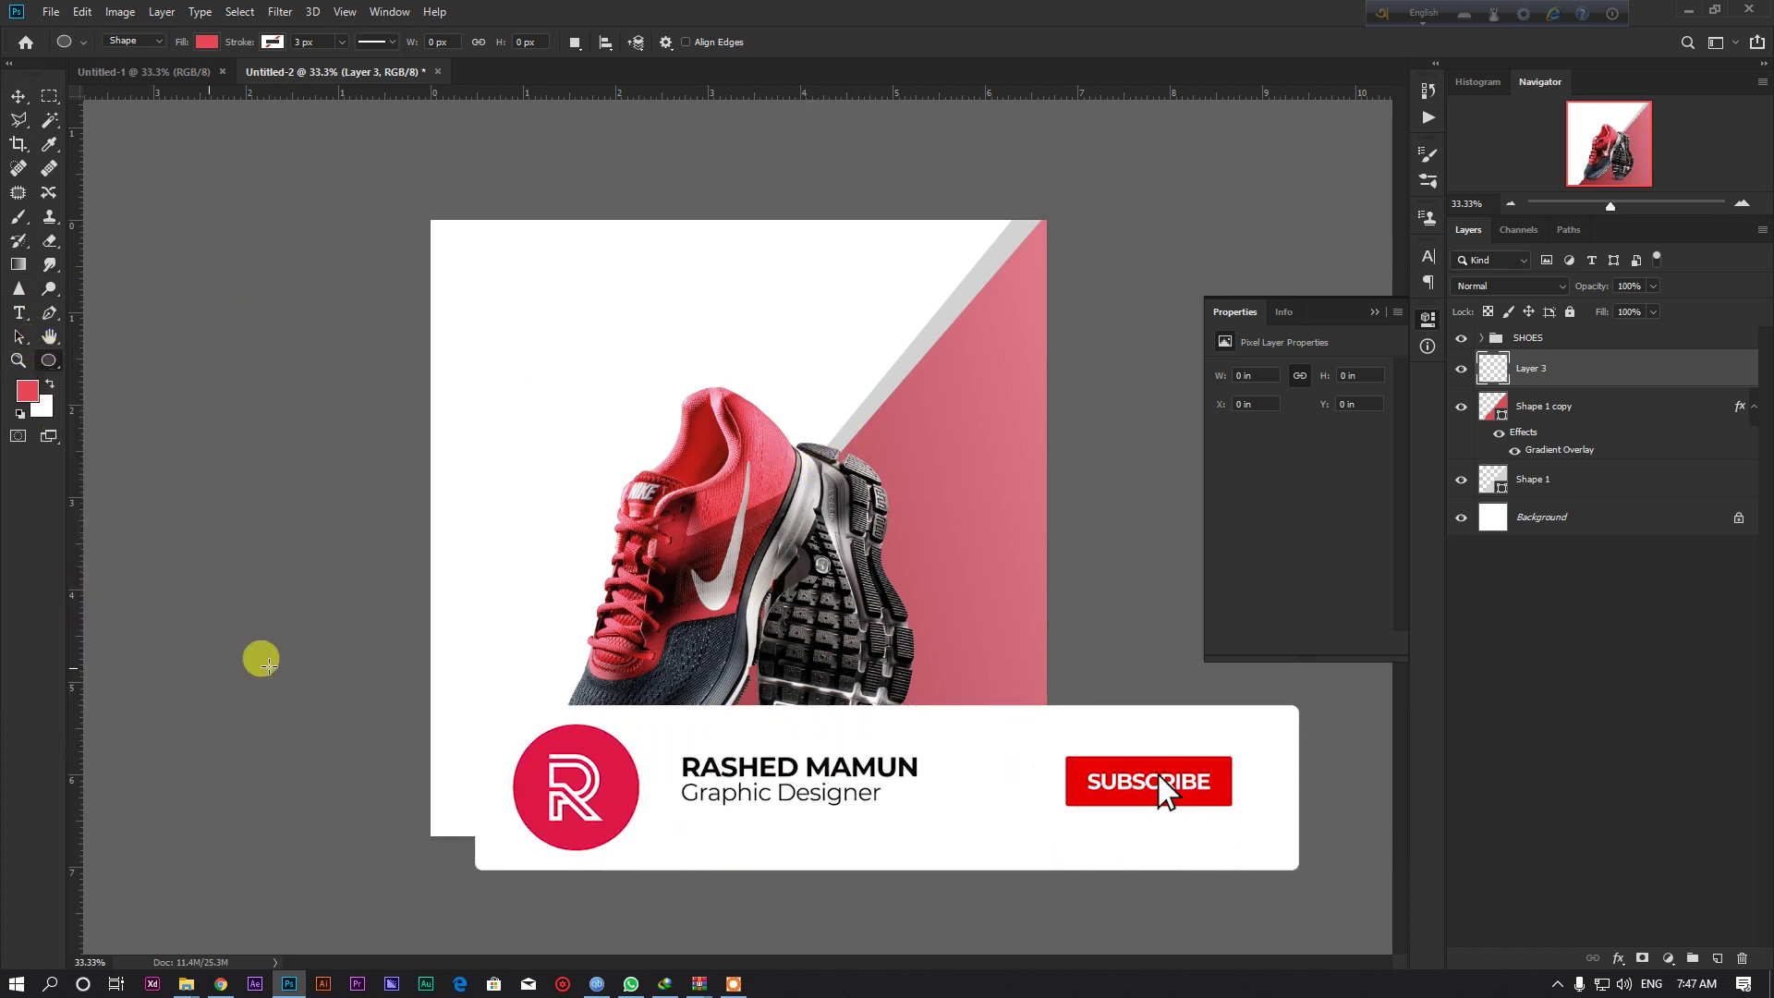
drag(806, 387, 976, 579)
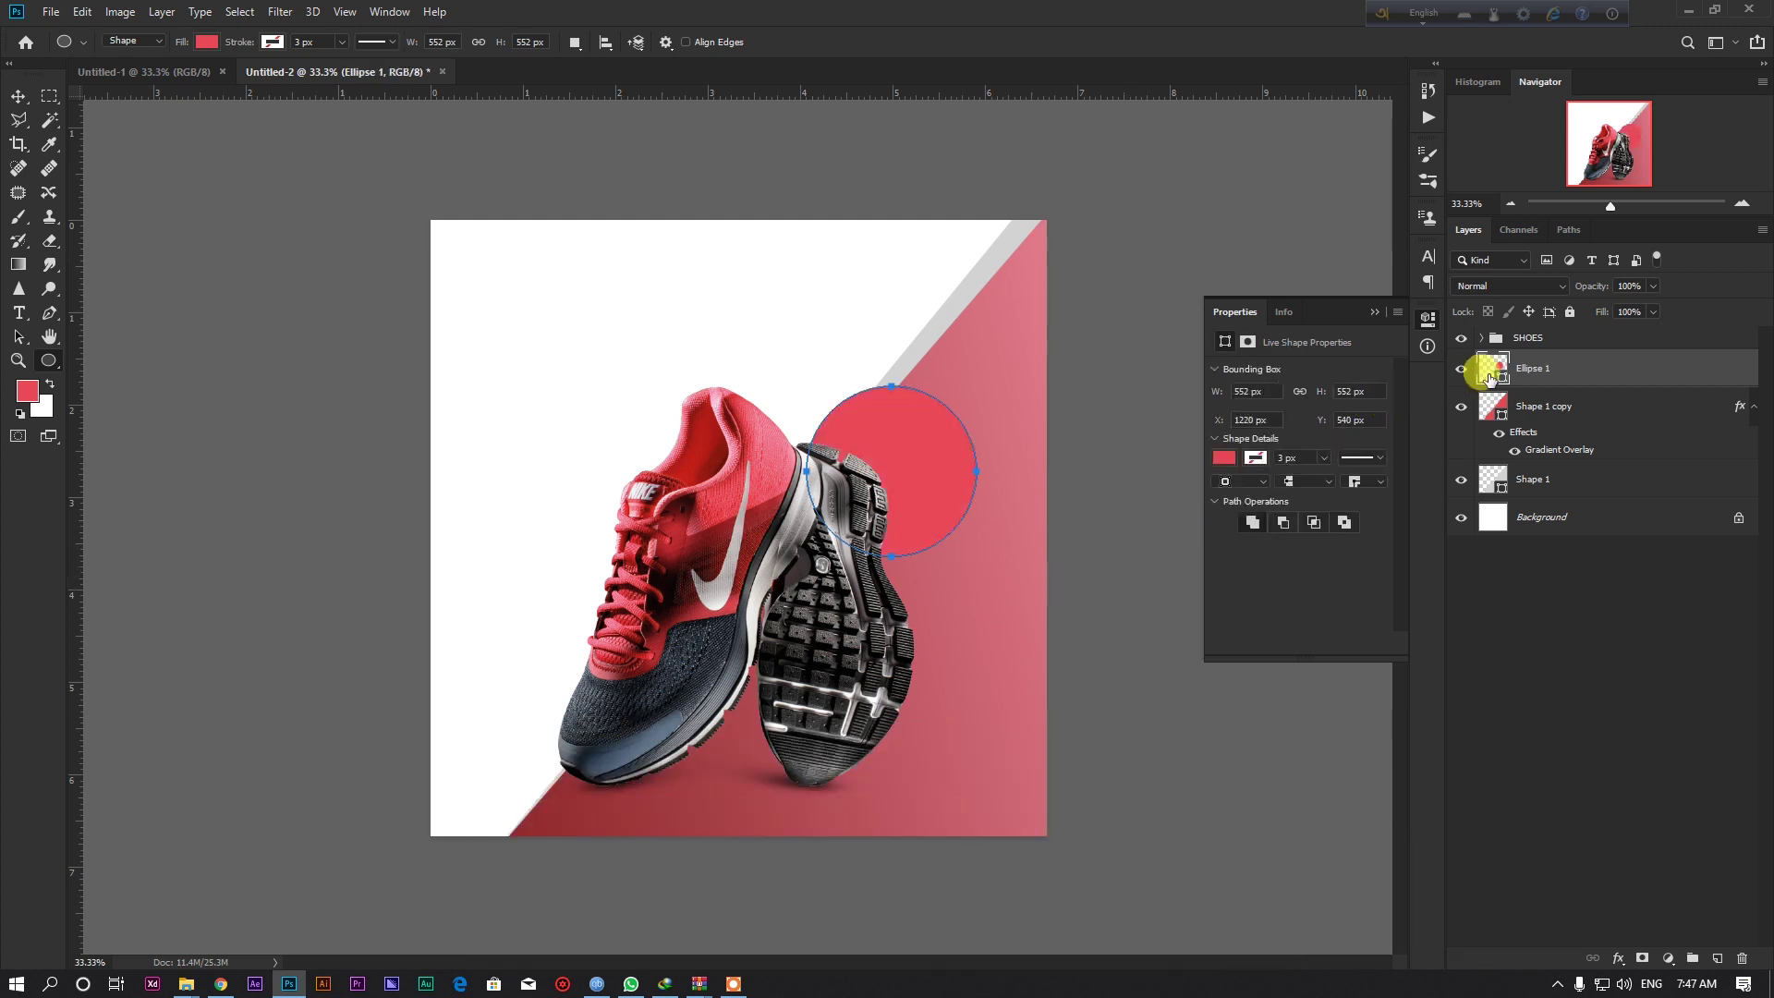
double_click(1489, 377)
drag(702, 647, 679, 693)
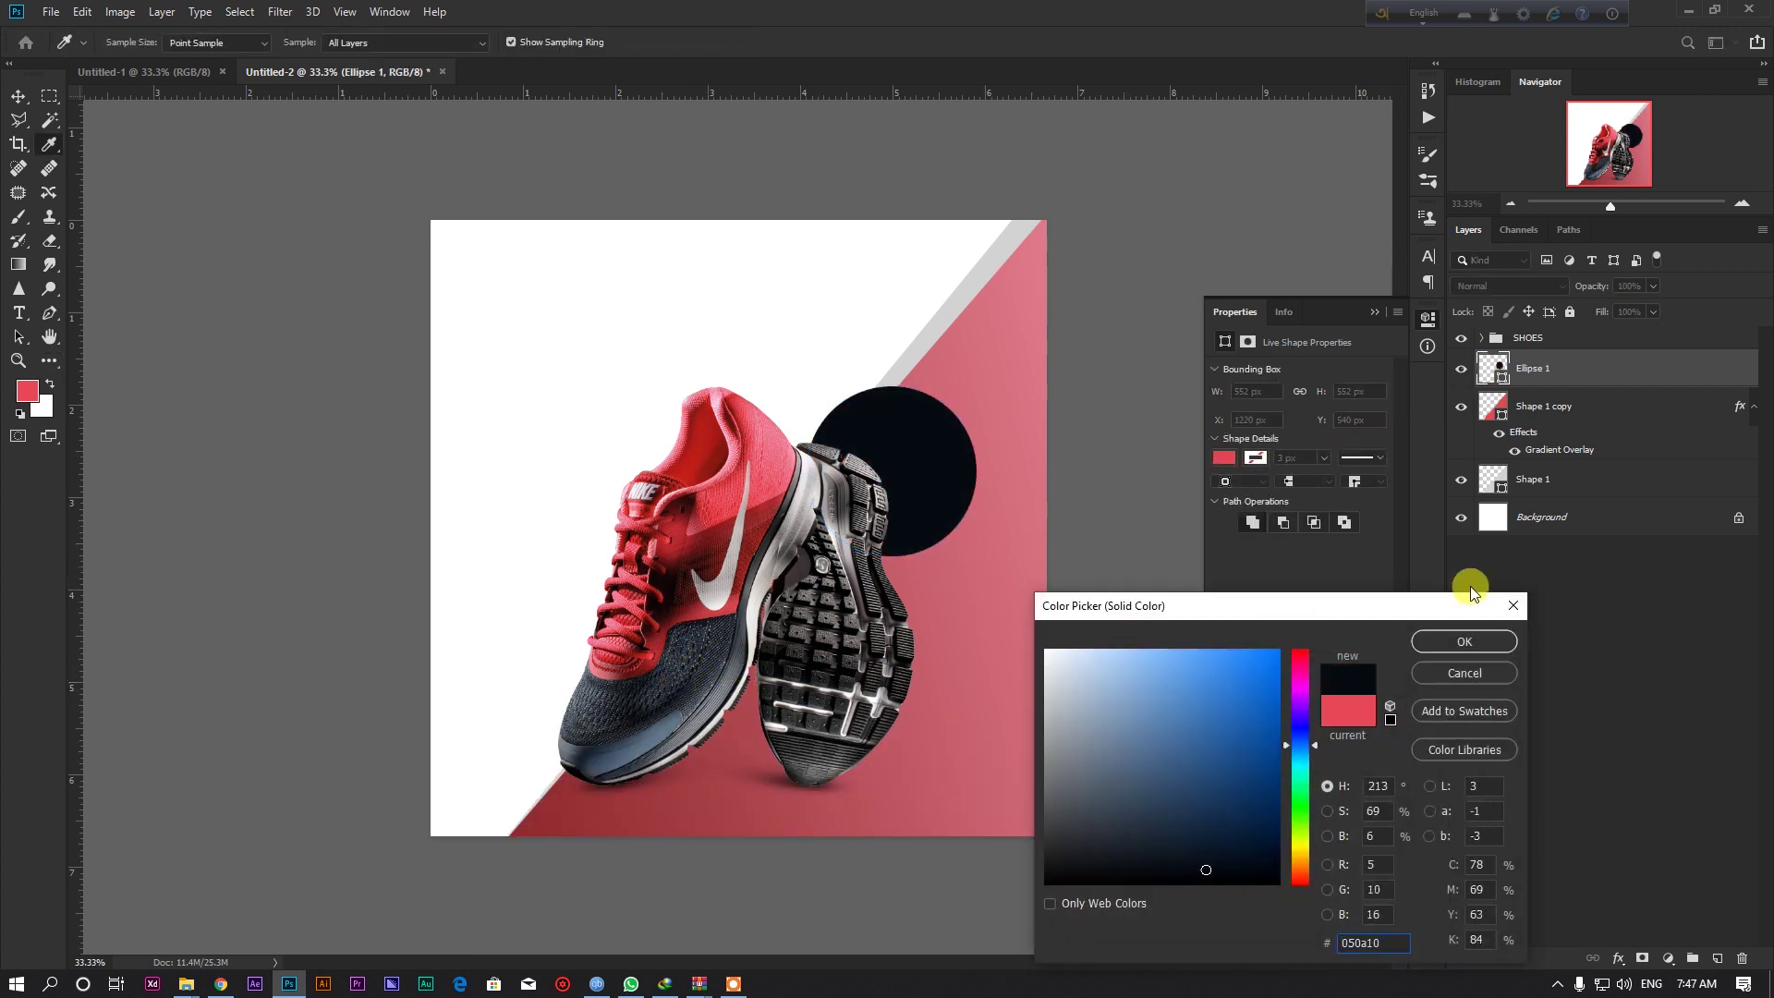
click(1459, 640)
Enlarge the navy circle to about 652 px.
key(ctrl+t)
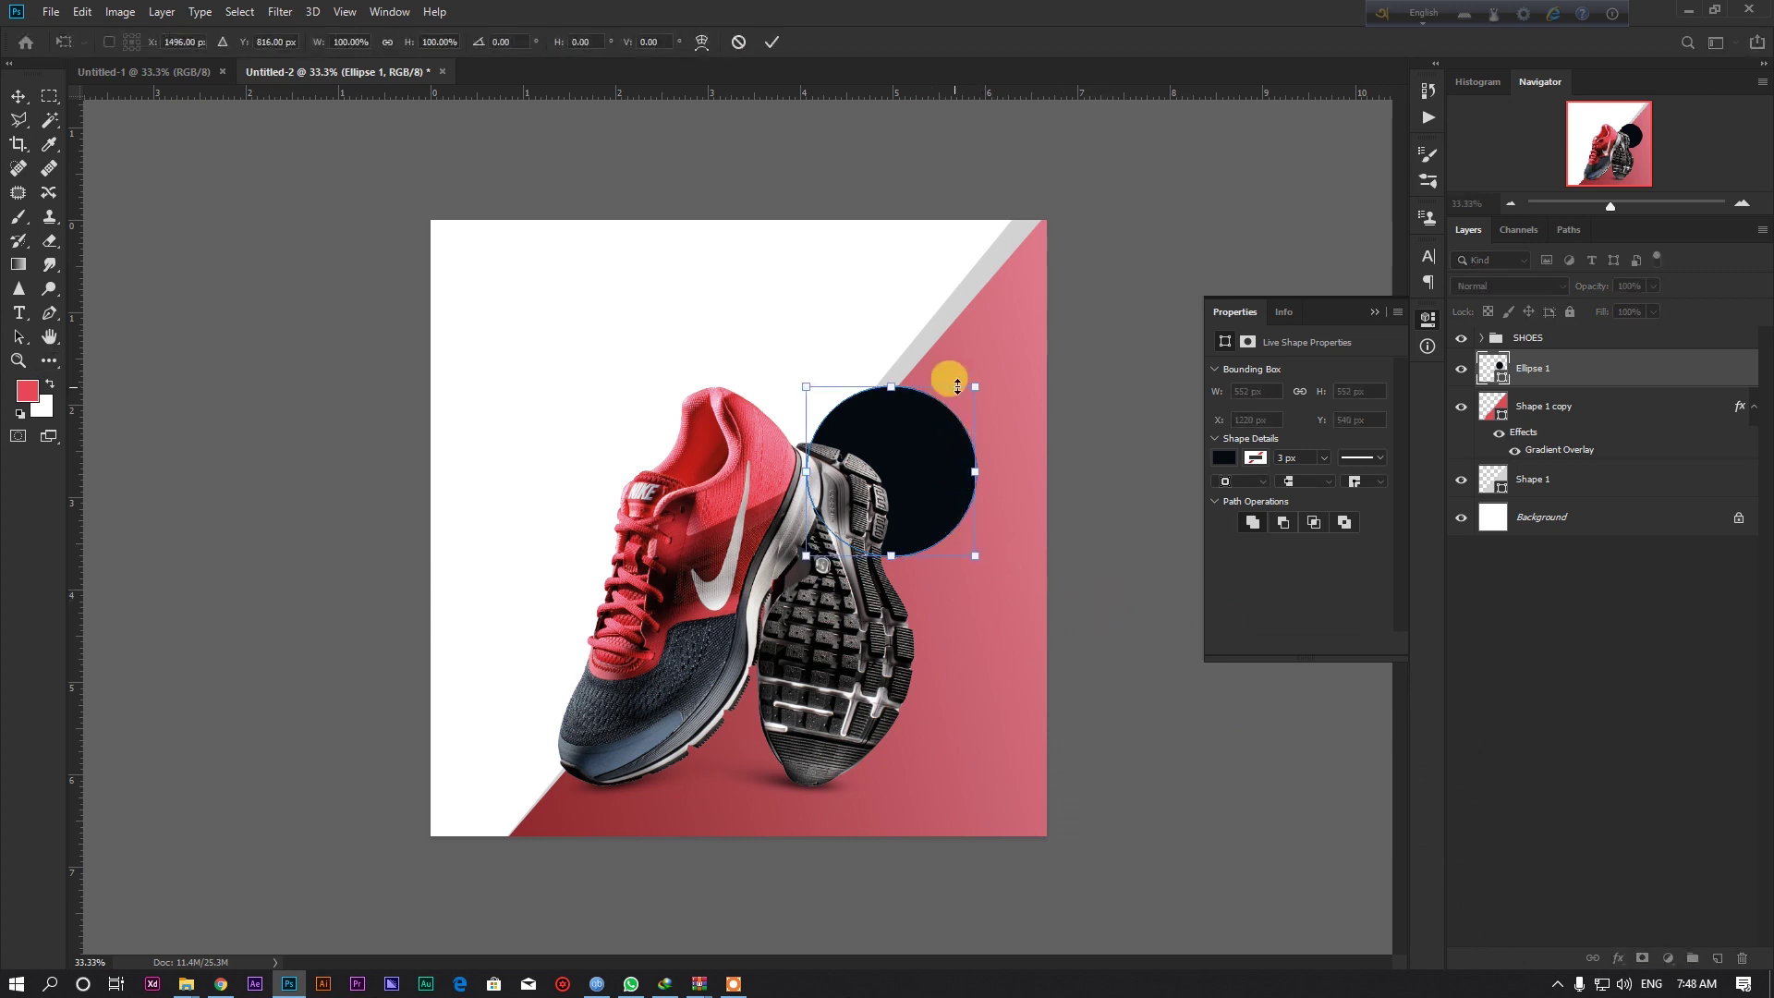
drag(979, 383, 1006, 355)
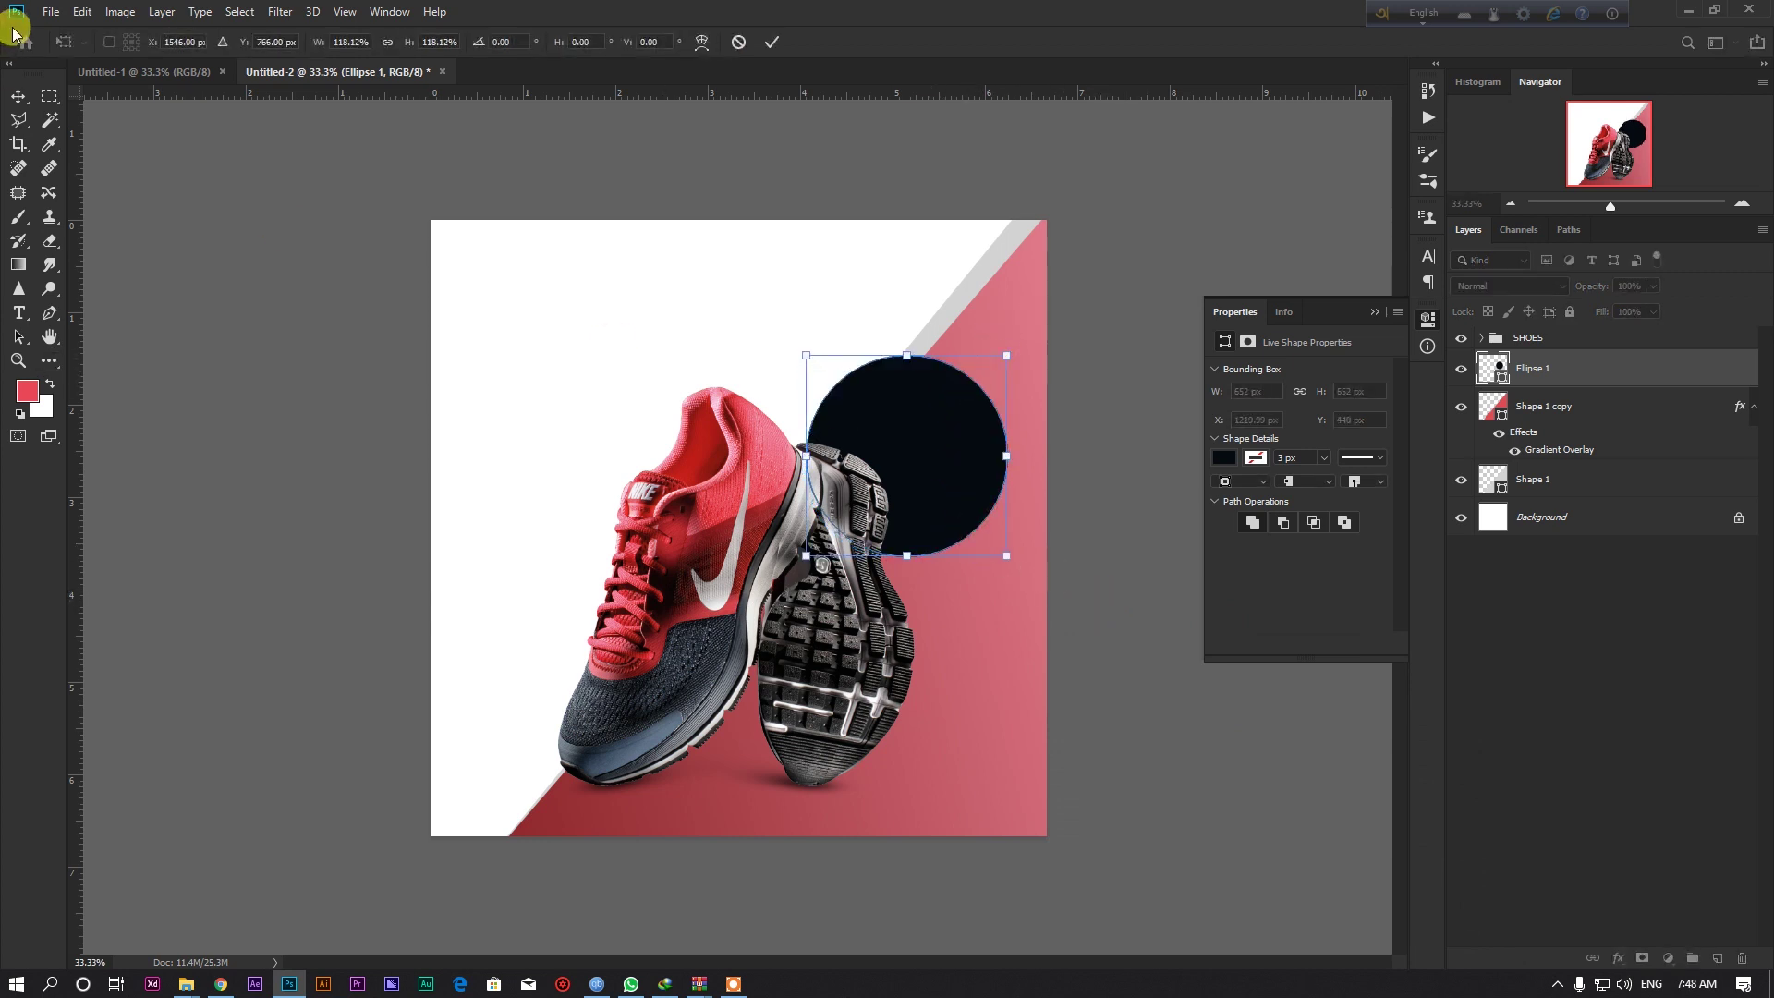
click(19, 96)
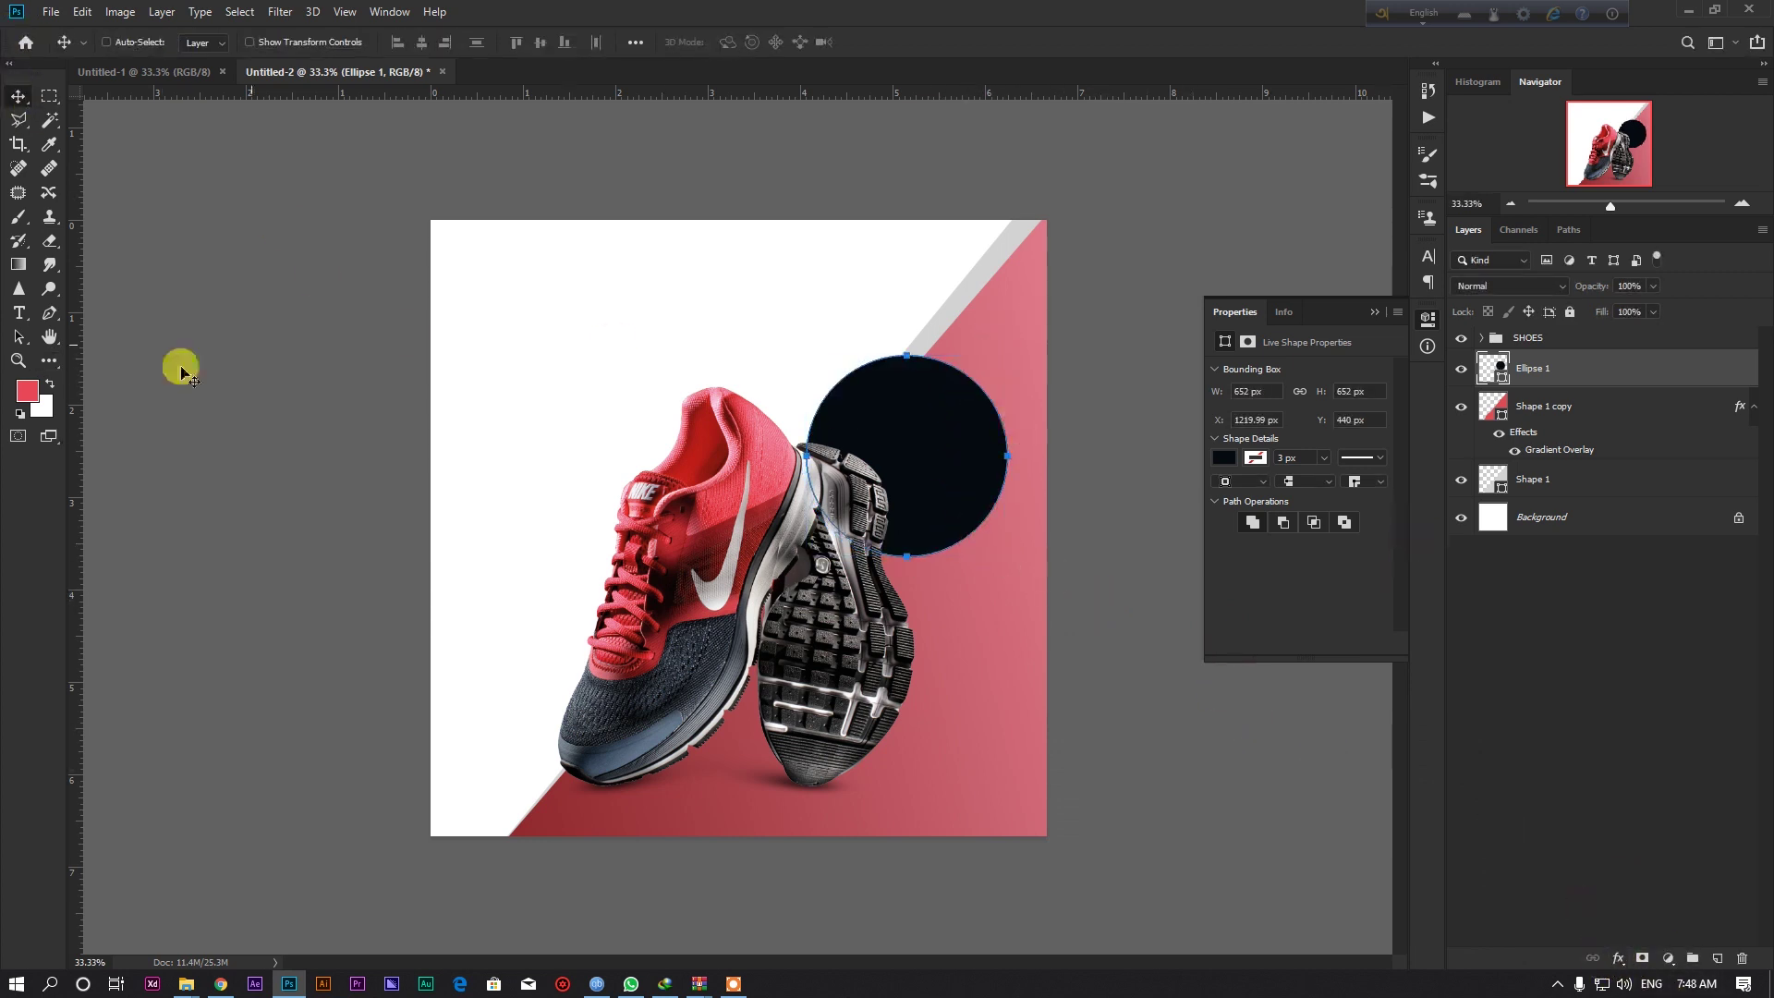
click(56, 361)
Set Ellipse 1's stroke to white at 28 px width.
click(273, 41)
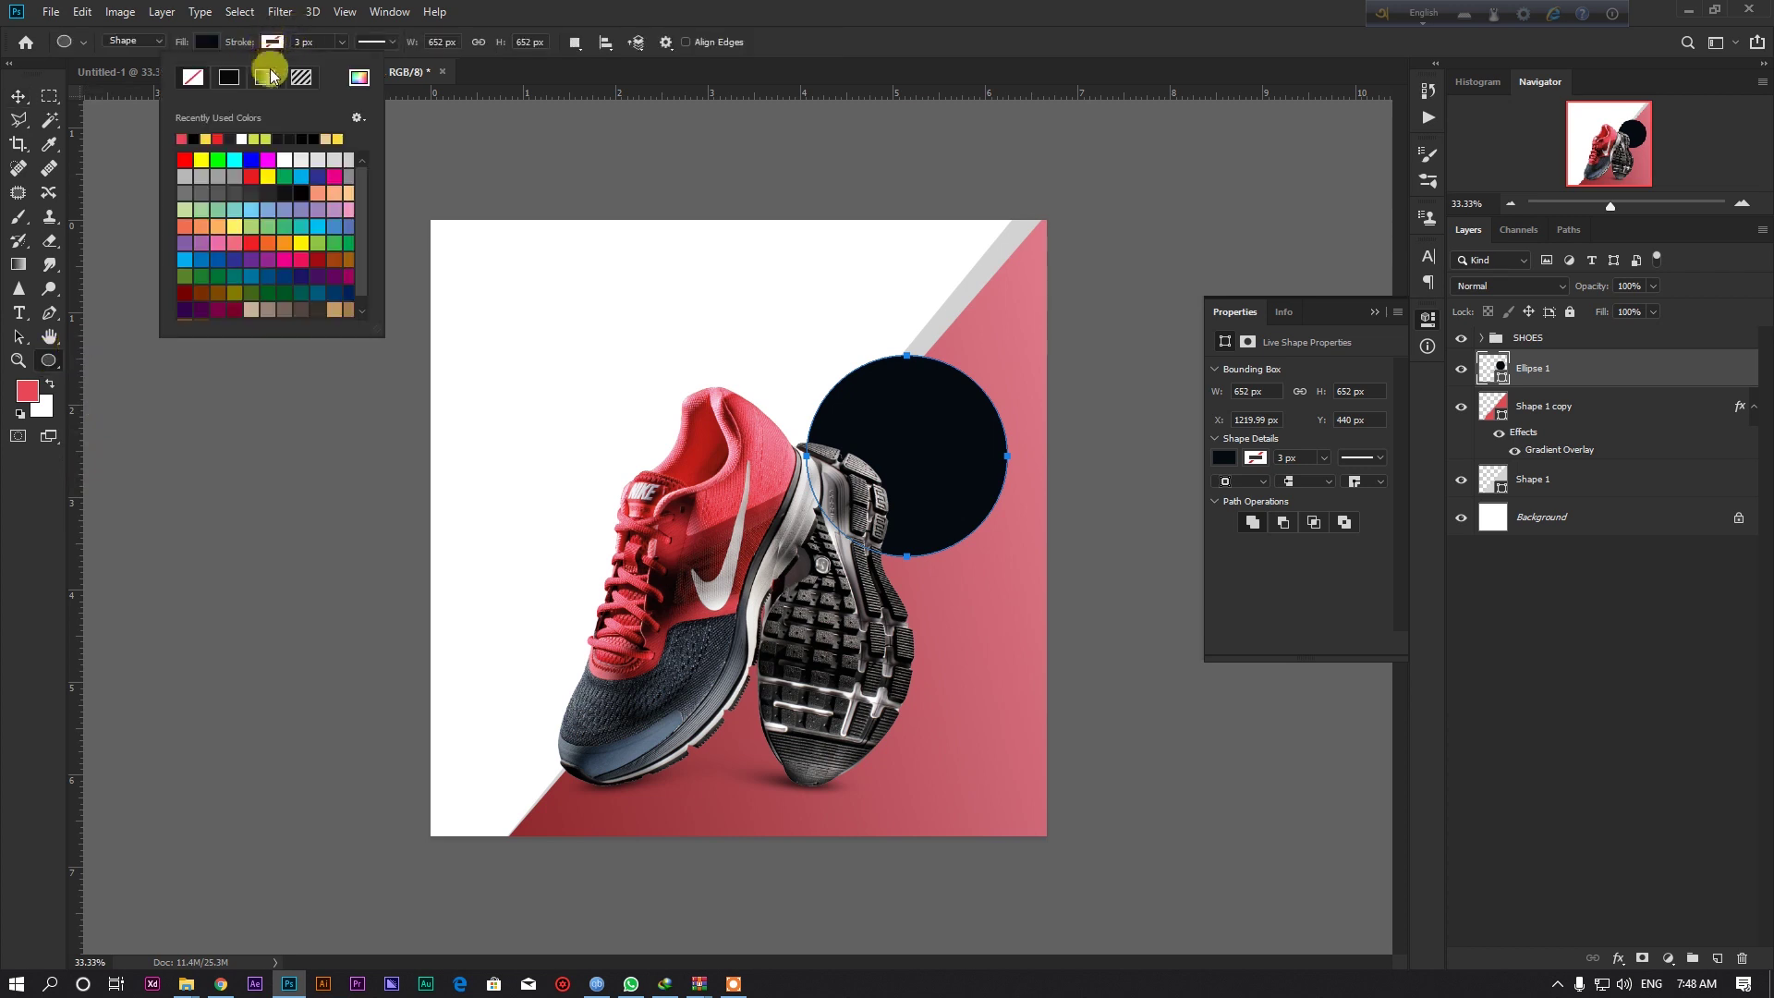
click(358, 77)
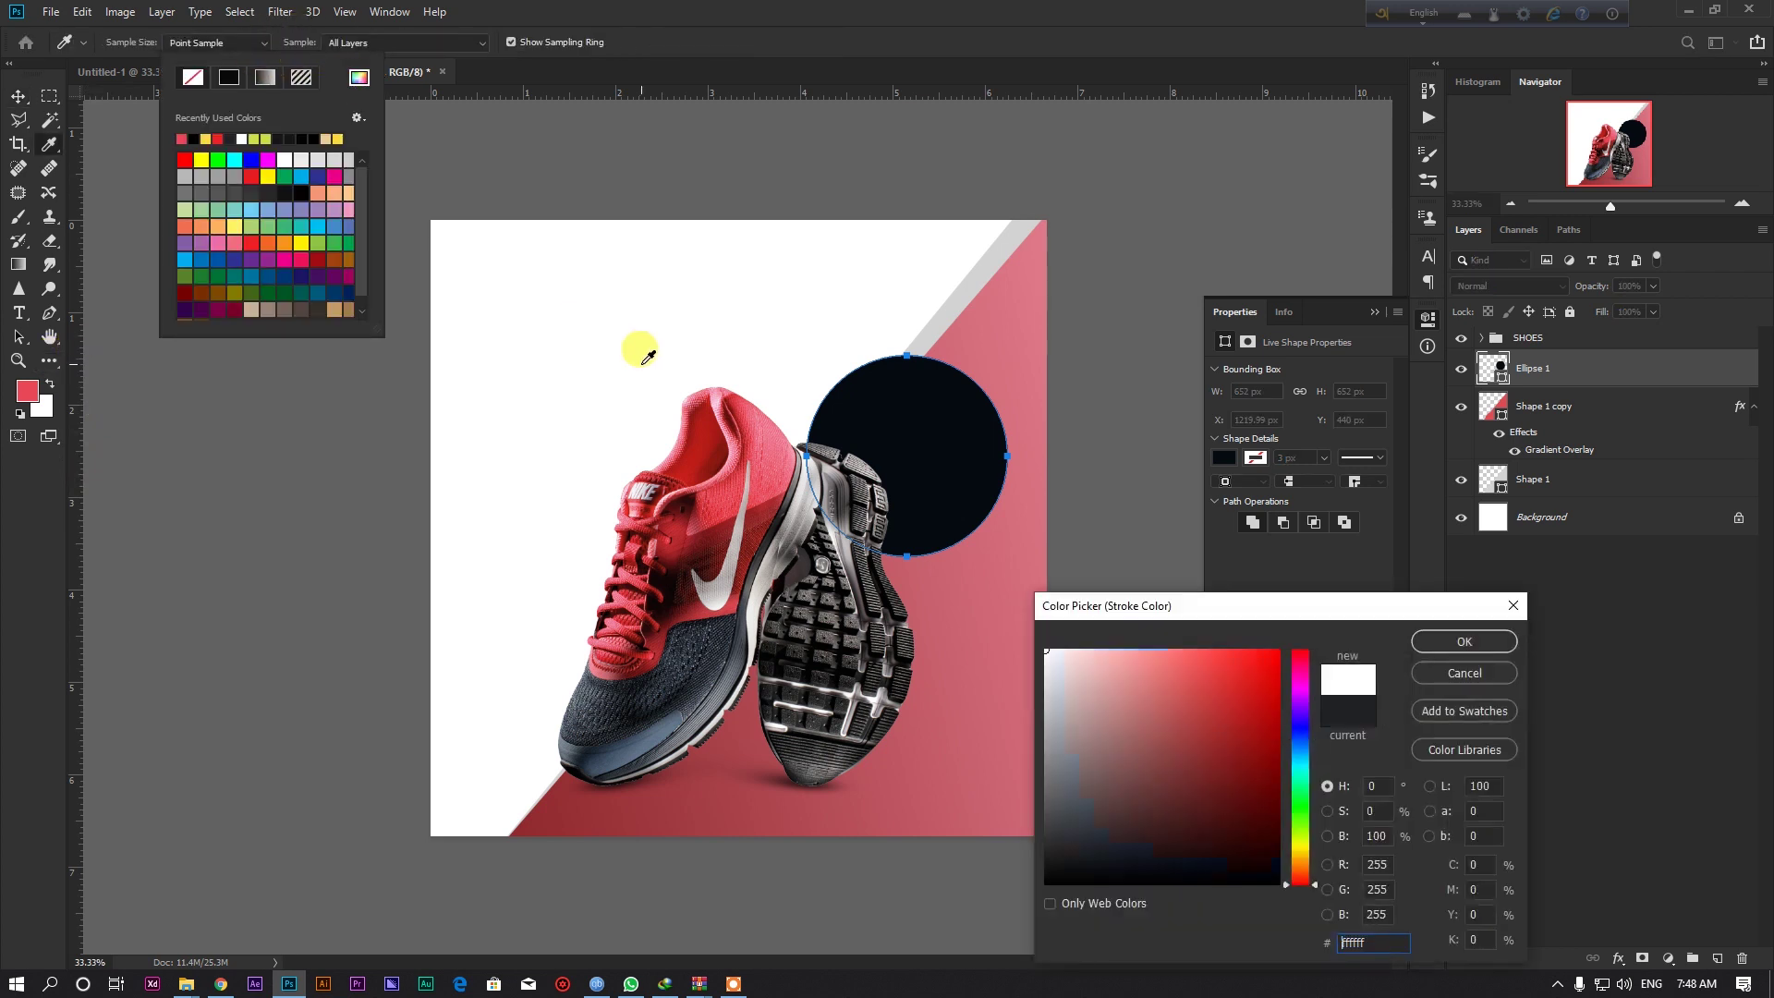
click(735, 982)
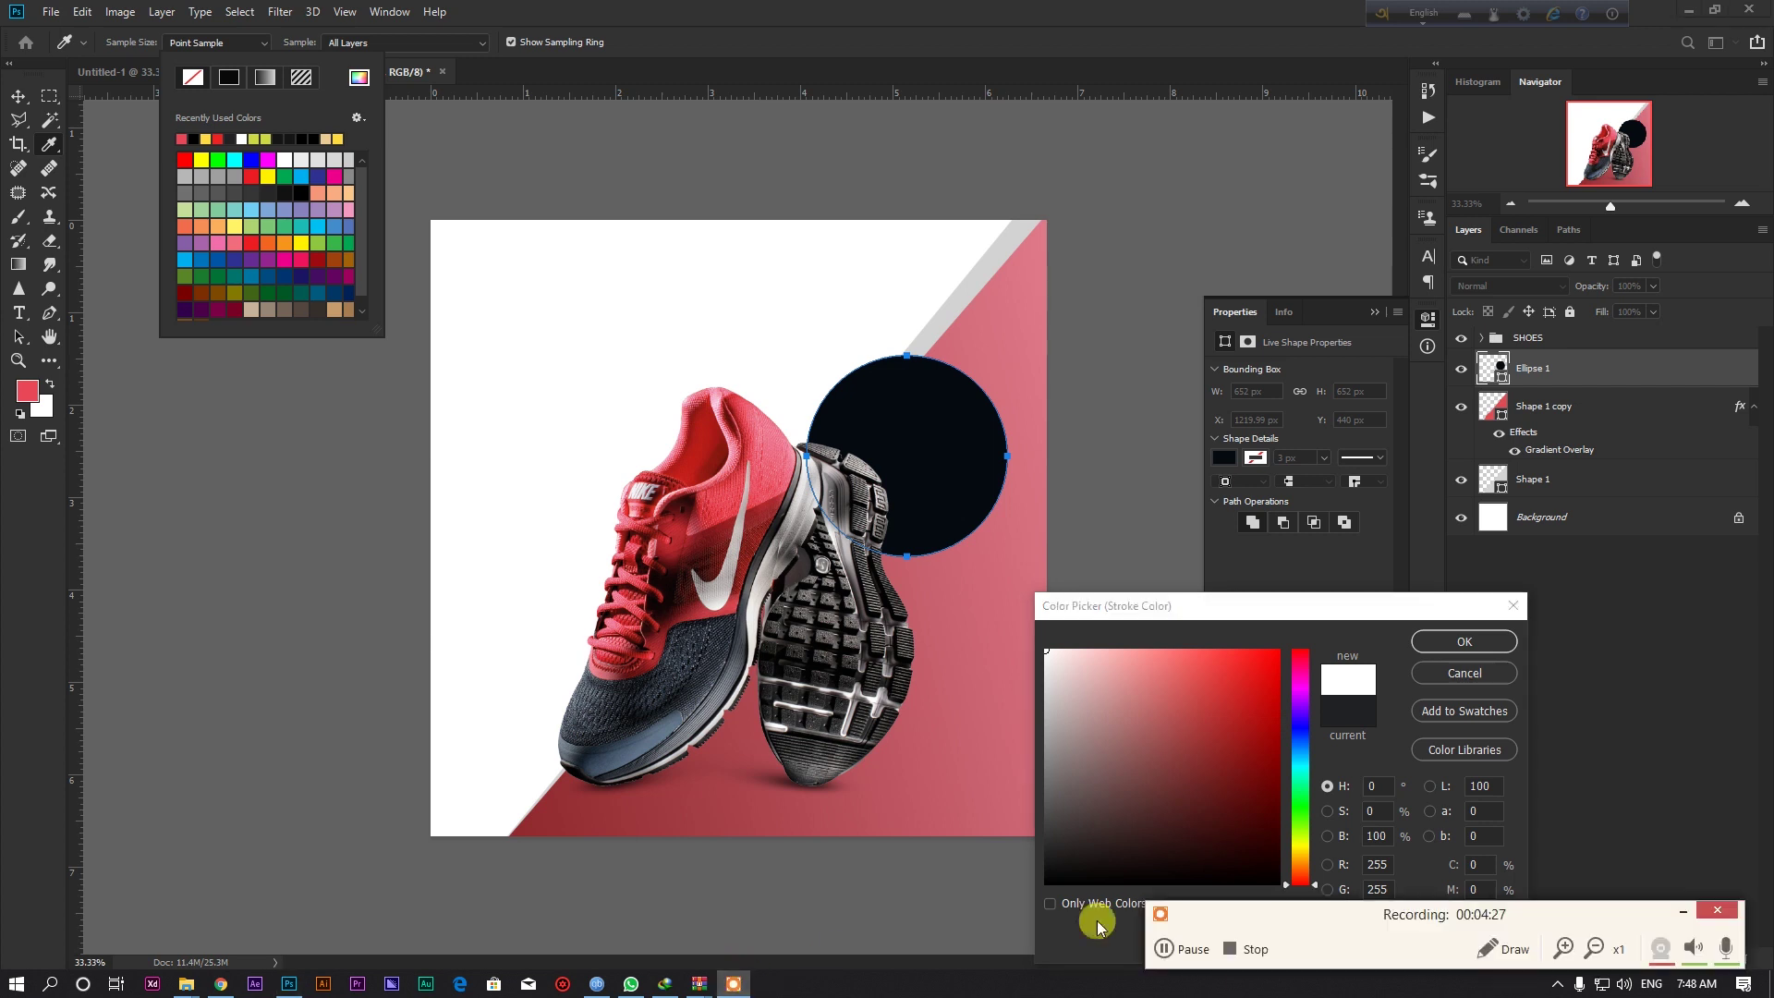
click(1677, 913)
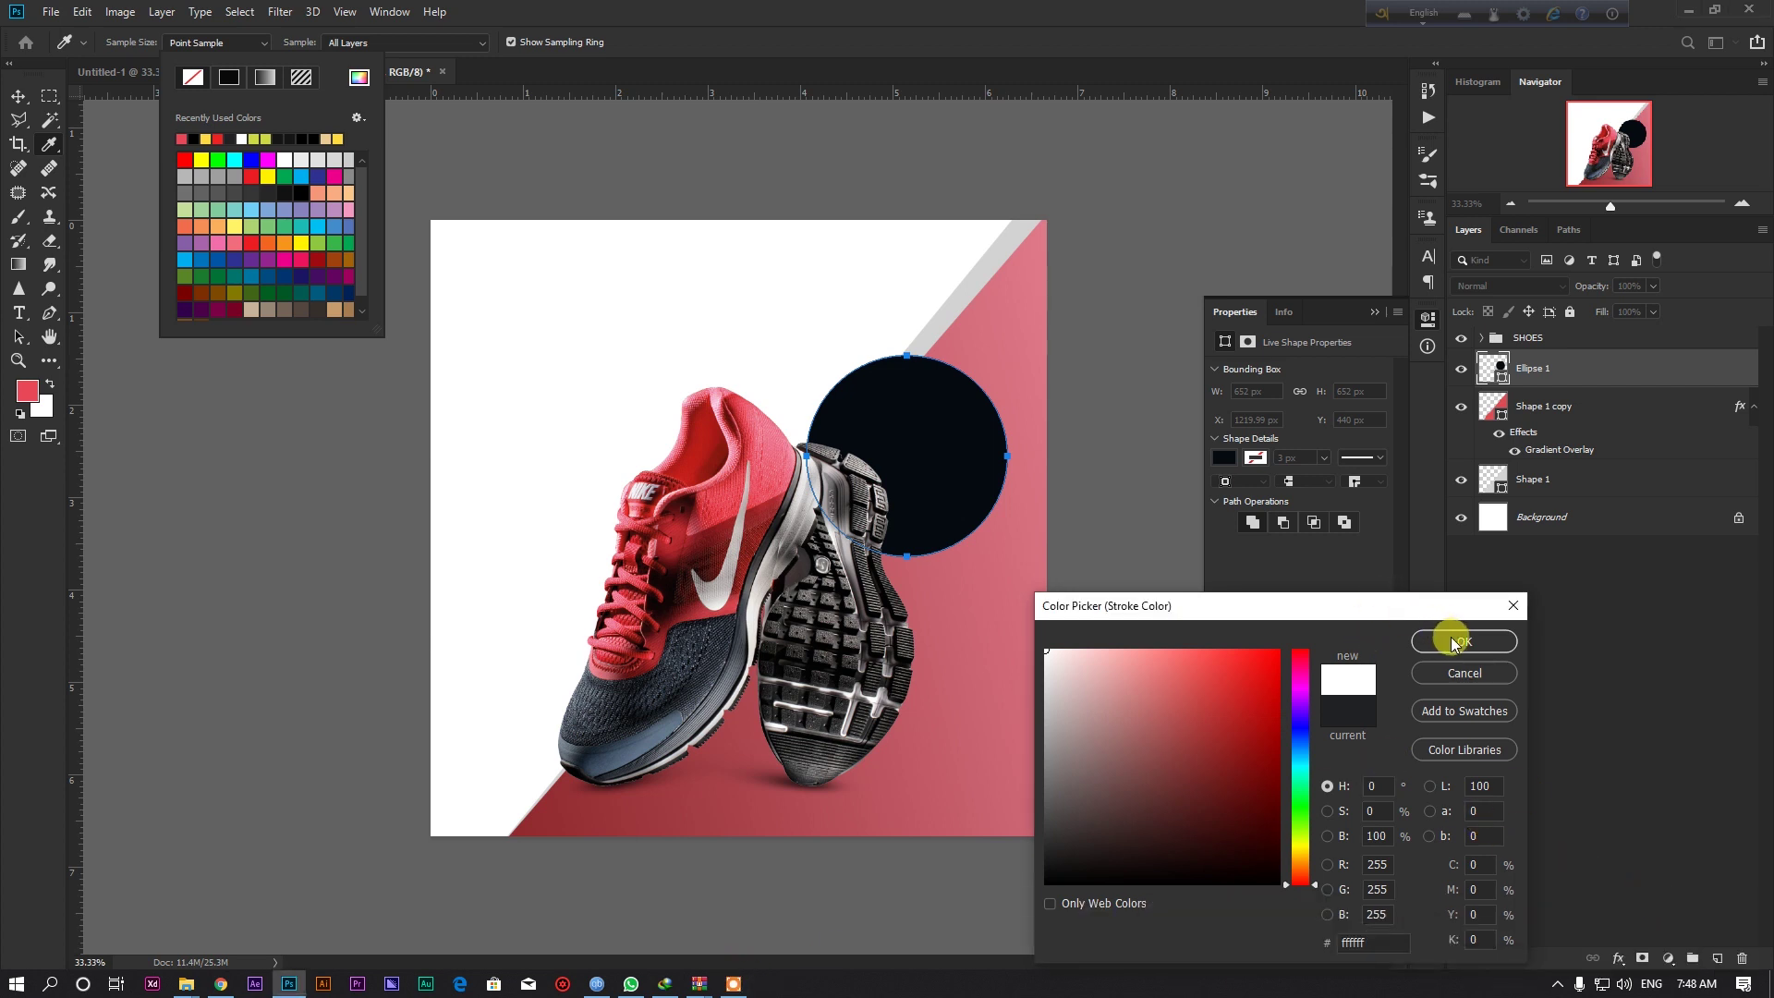
click(1433, 639)
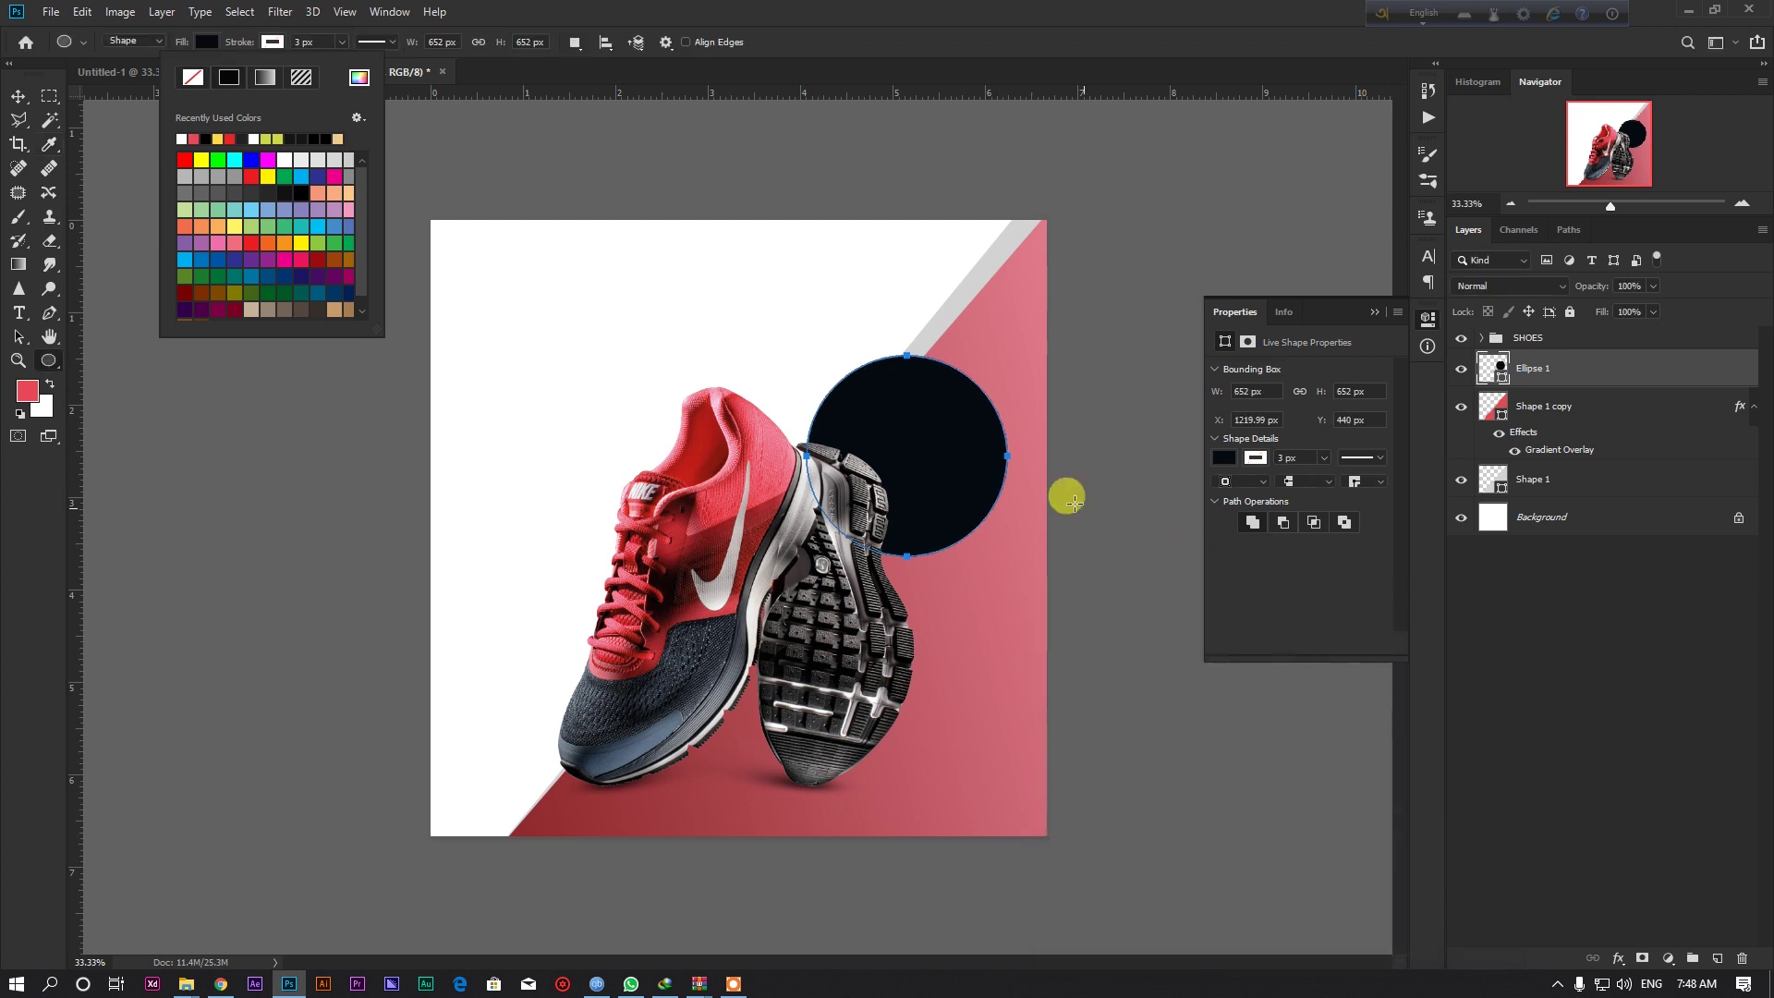
click(314, 30)
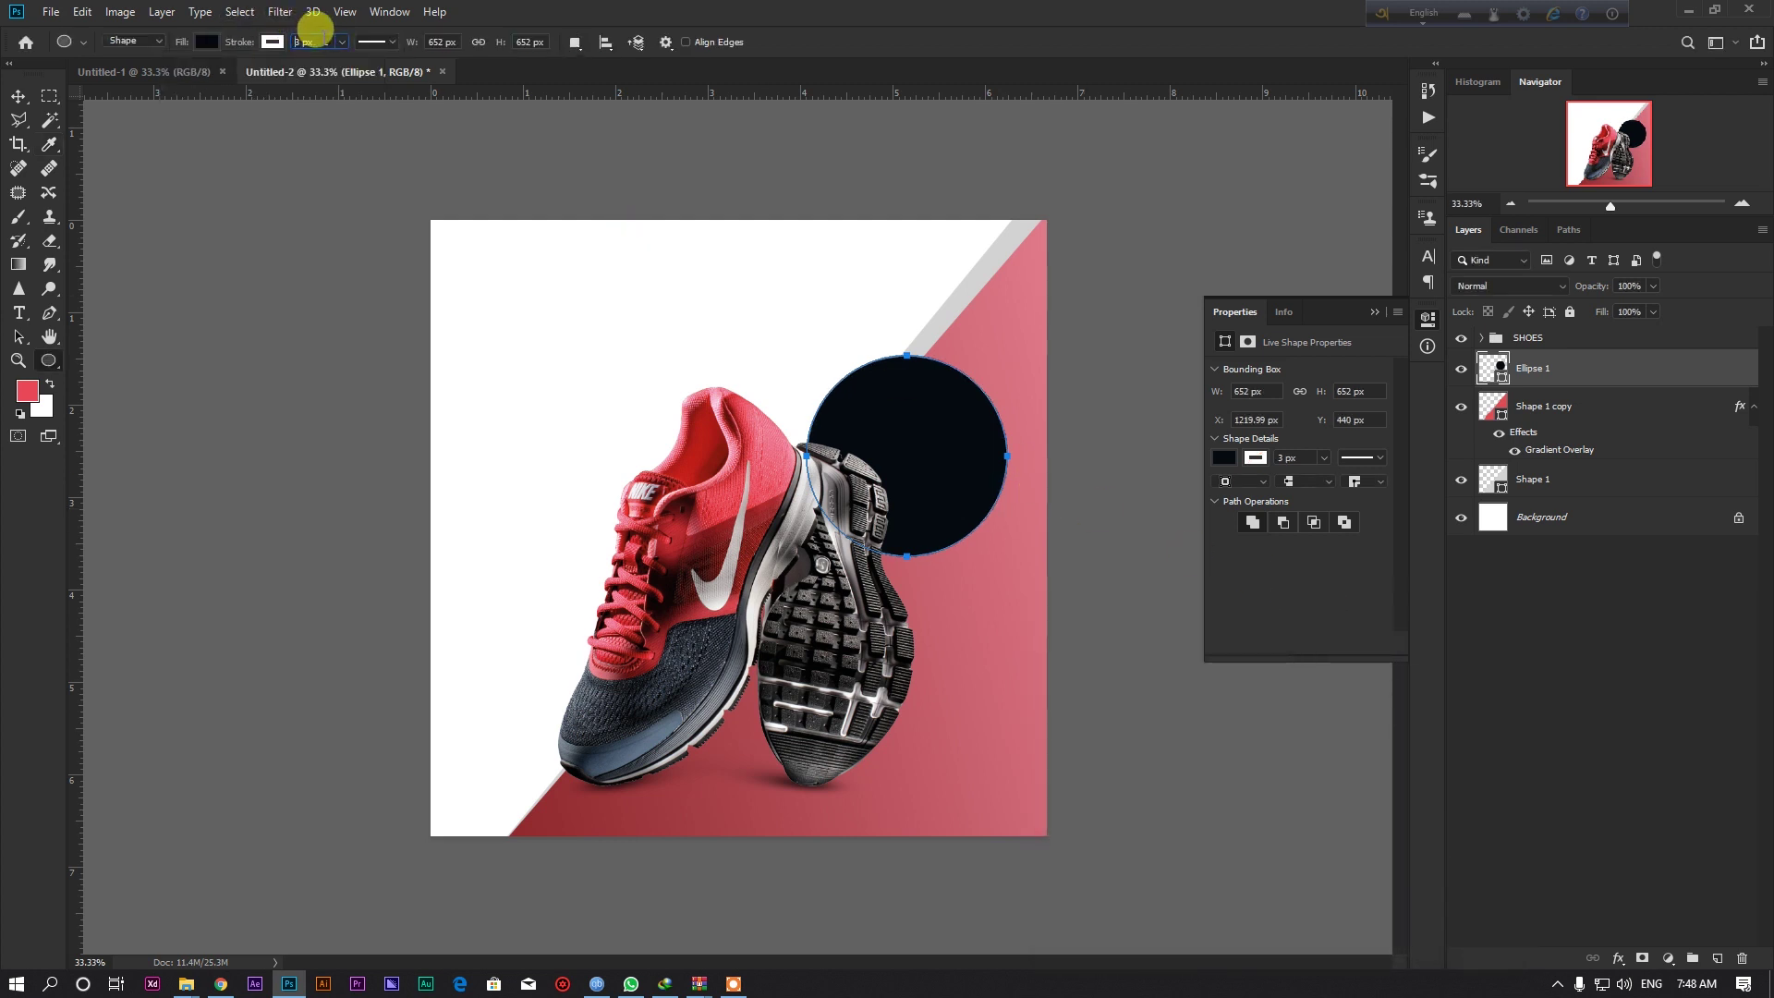
text(28)
key(Return)
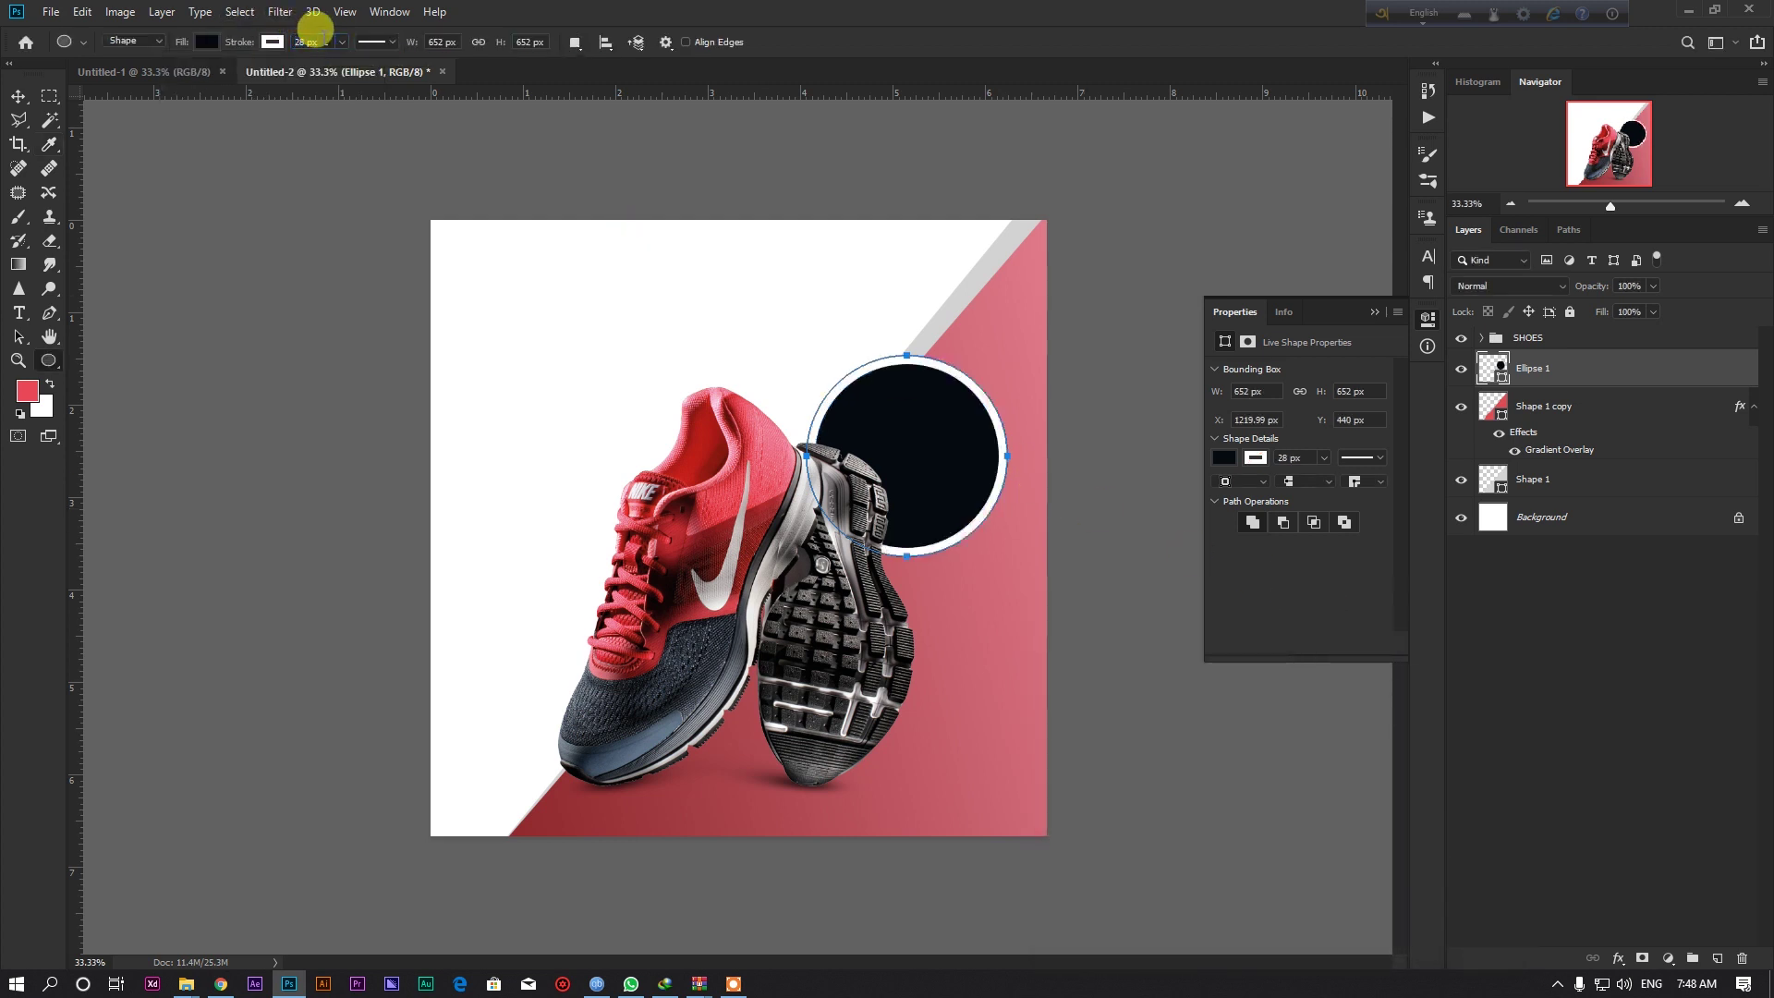
Add a darker, wider drop shadow to the circle, nudge it up, and add an empty layer.
click(19, 96)
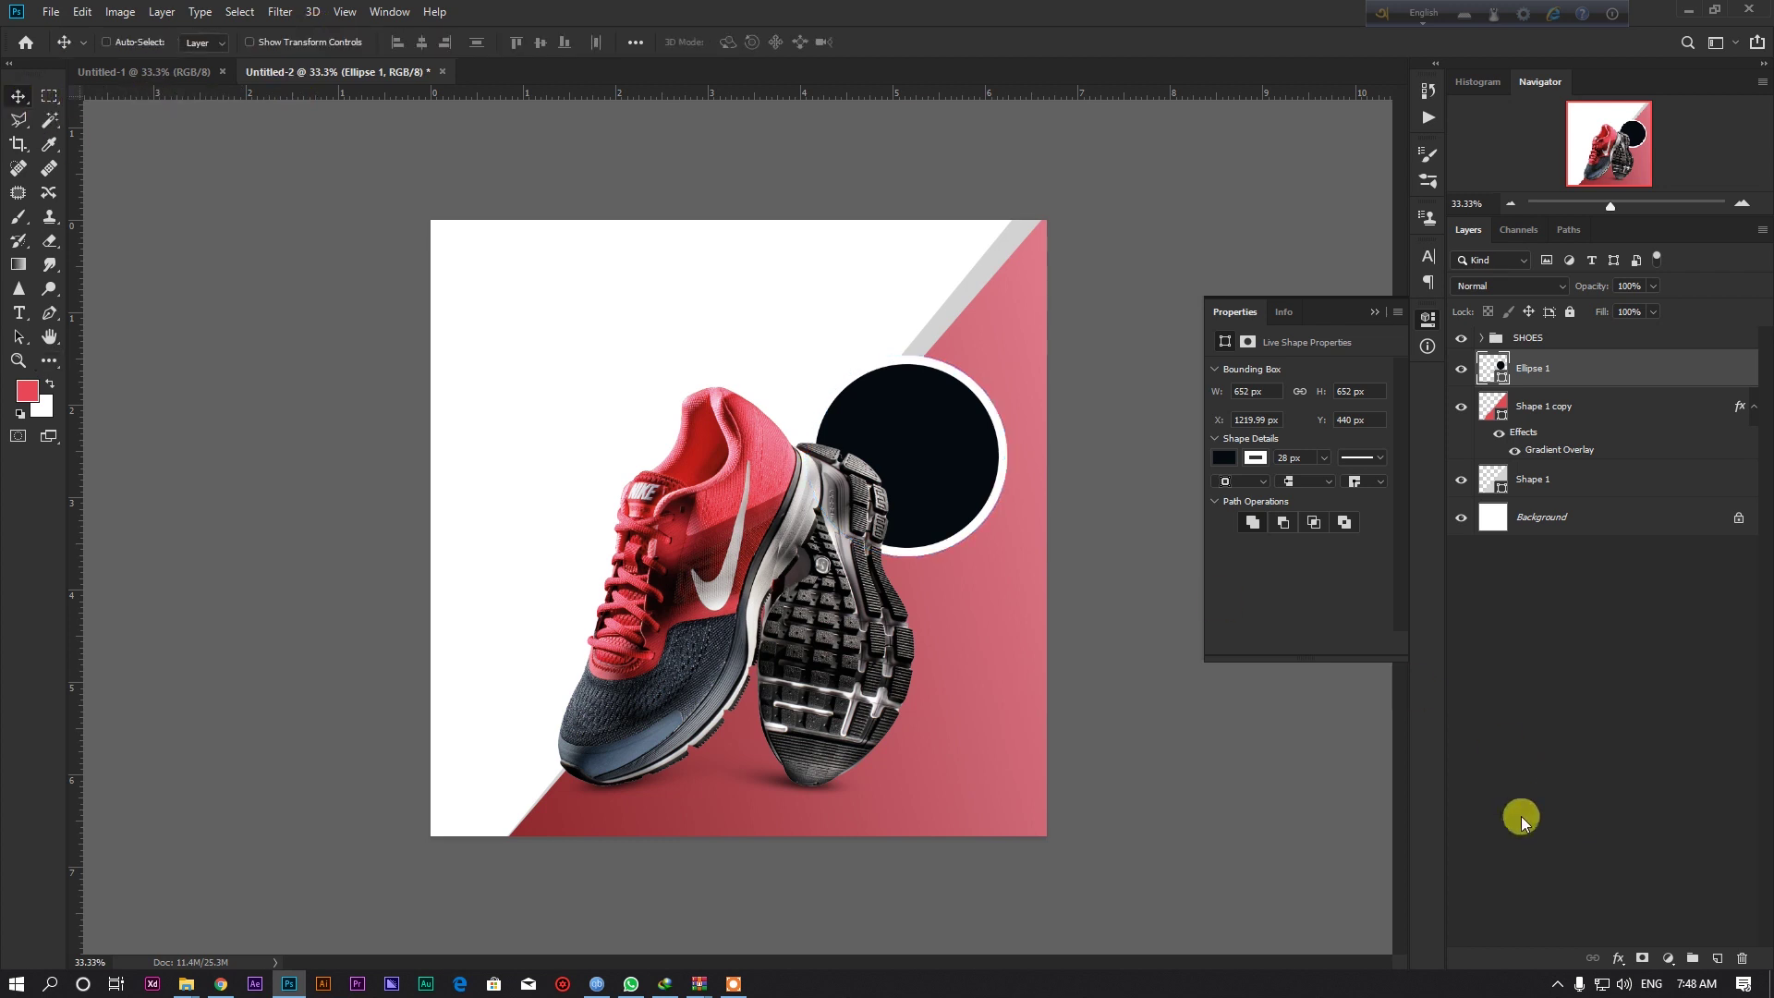
click(1615, 961)
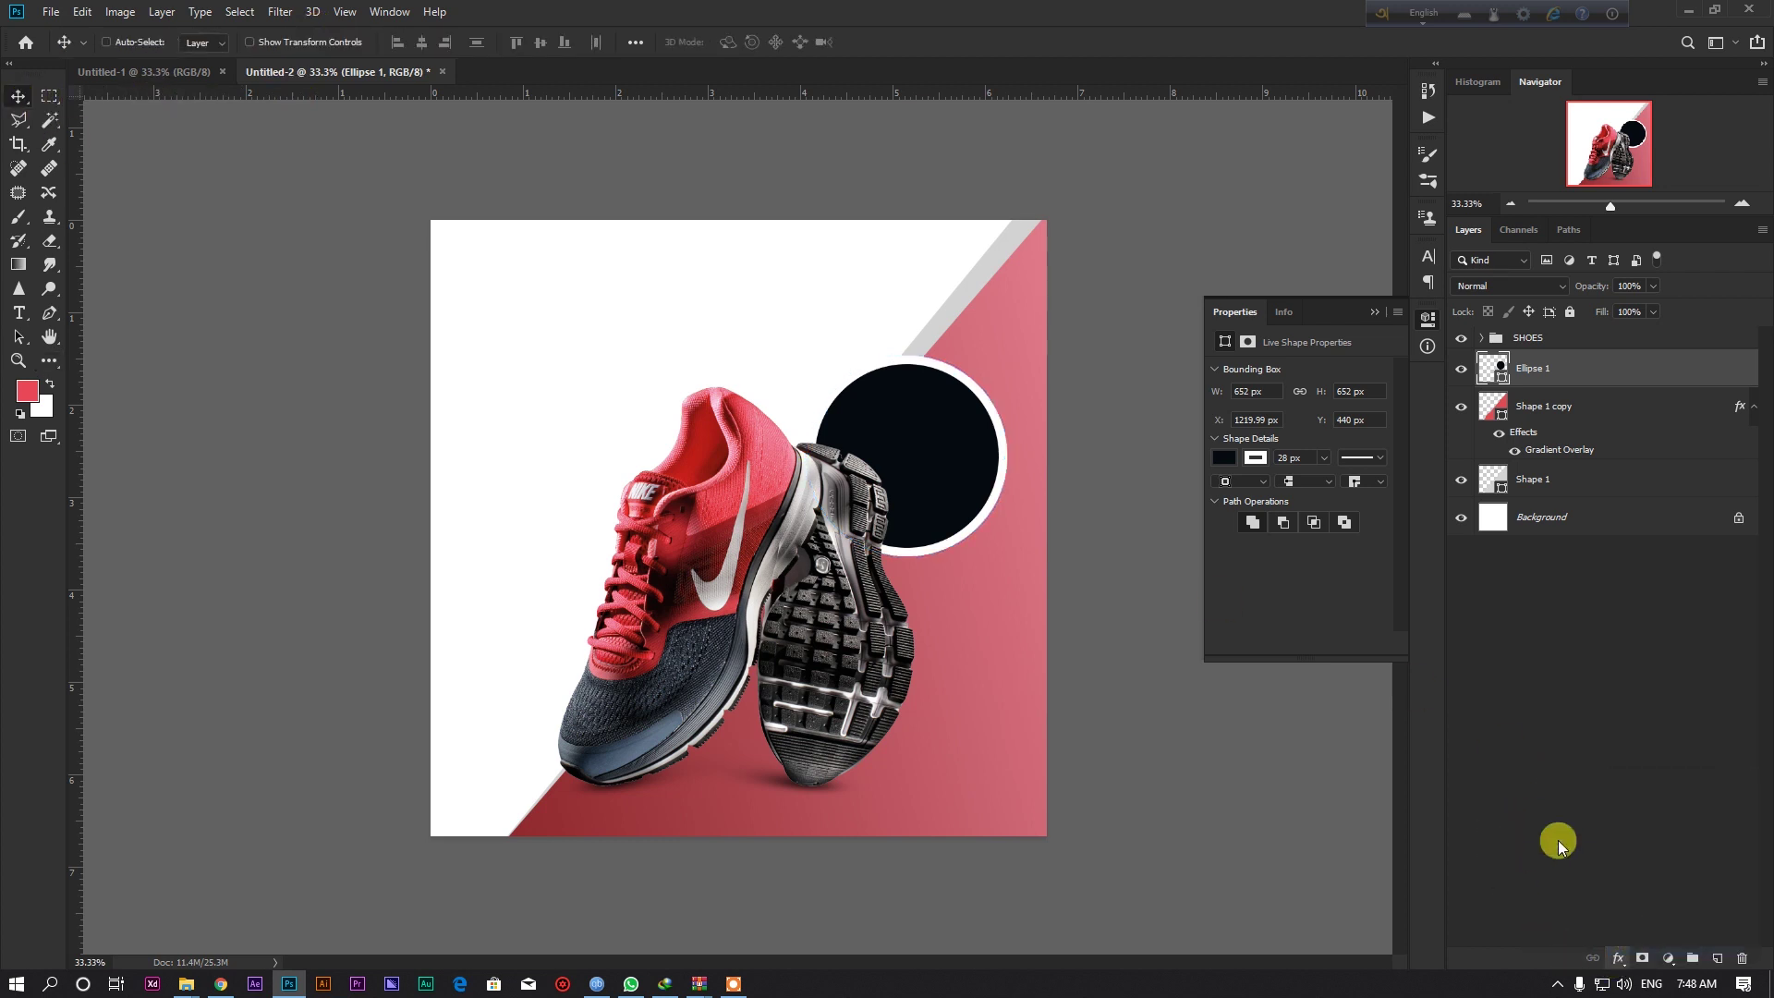
drag(1420, 531, 1427, 533)
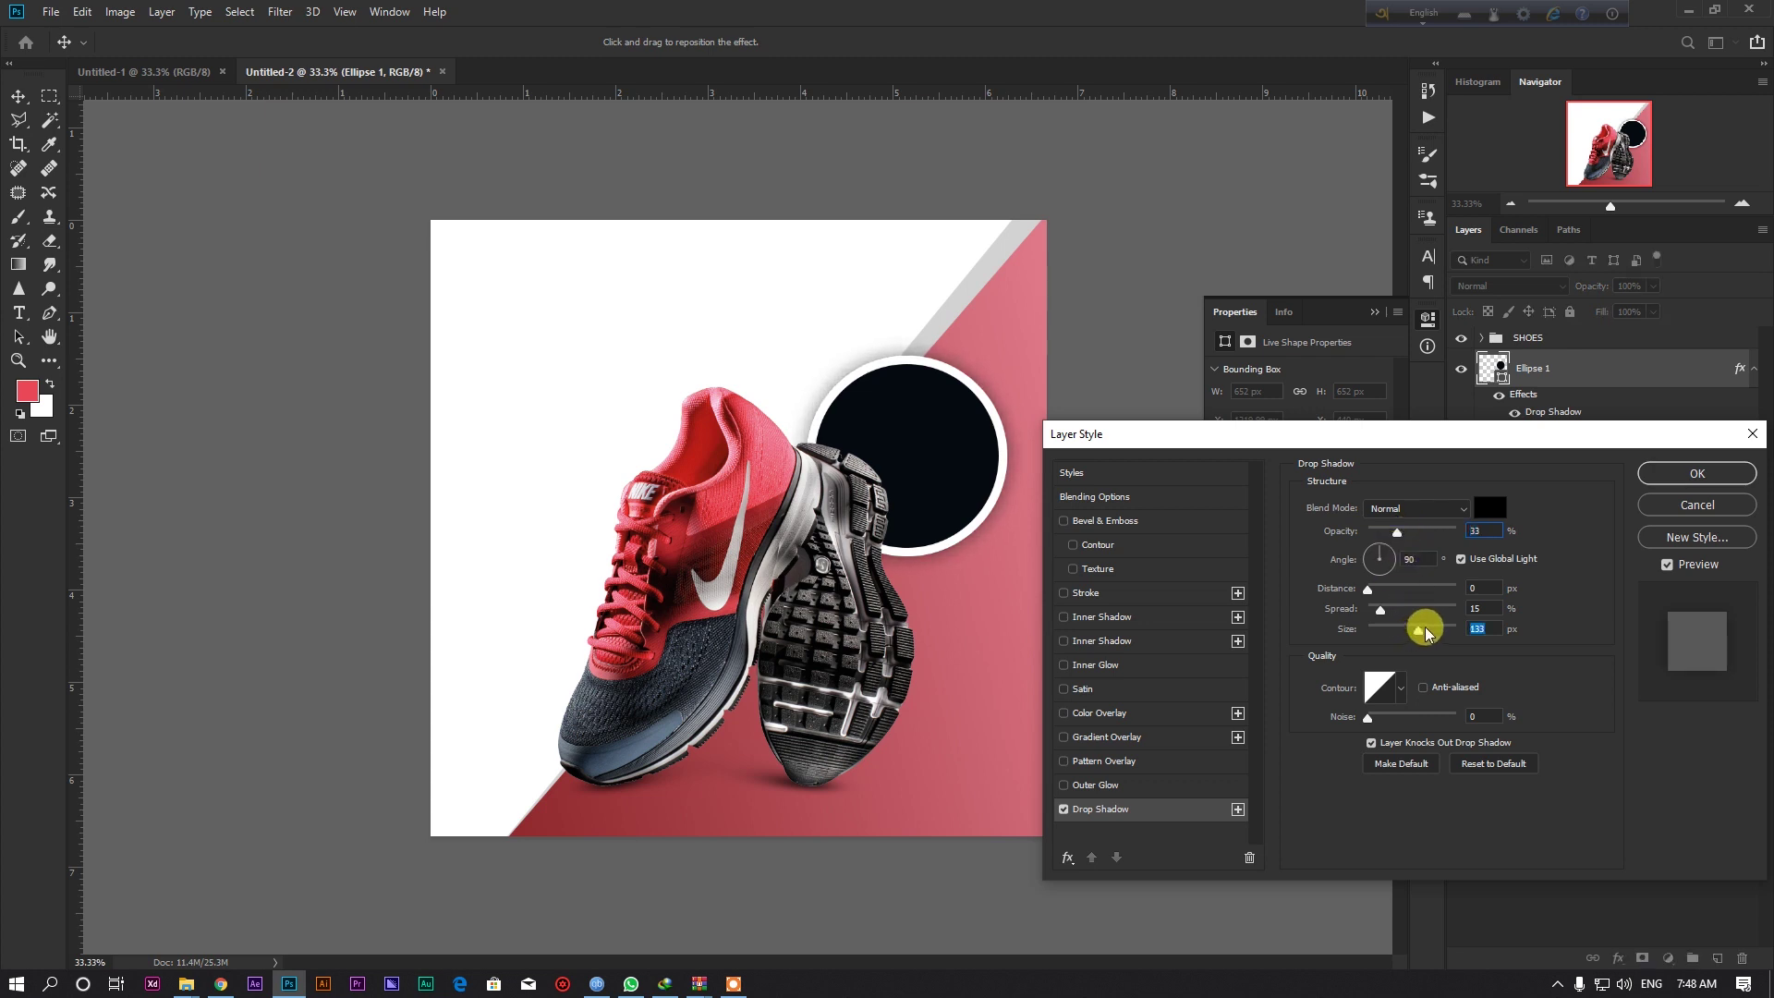
drag(1425, 632, 1423, 632)
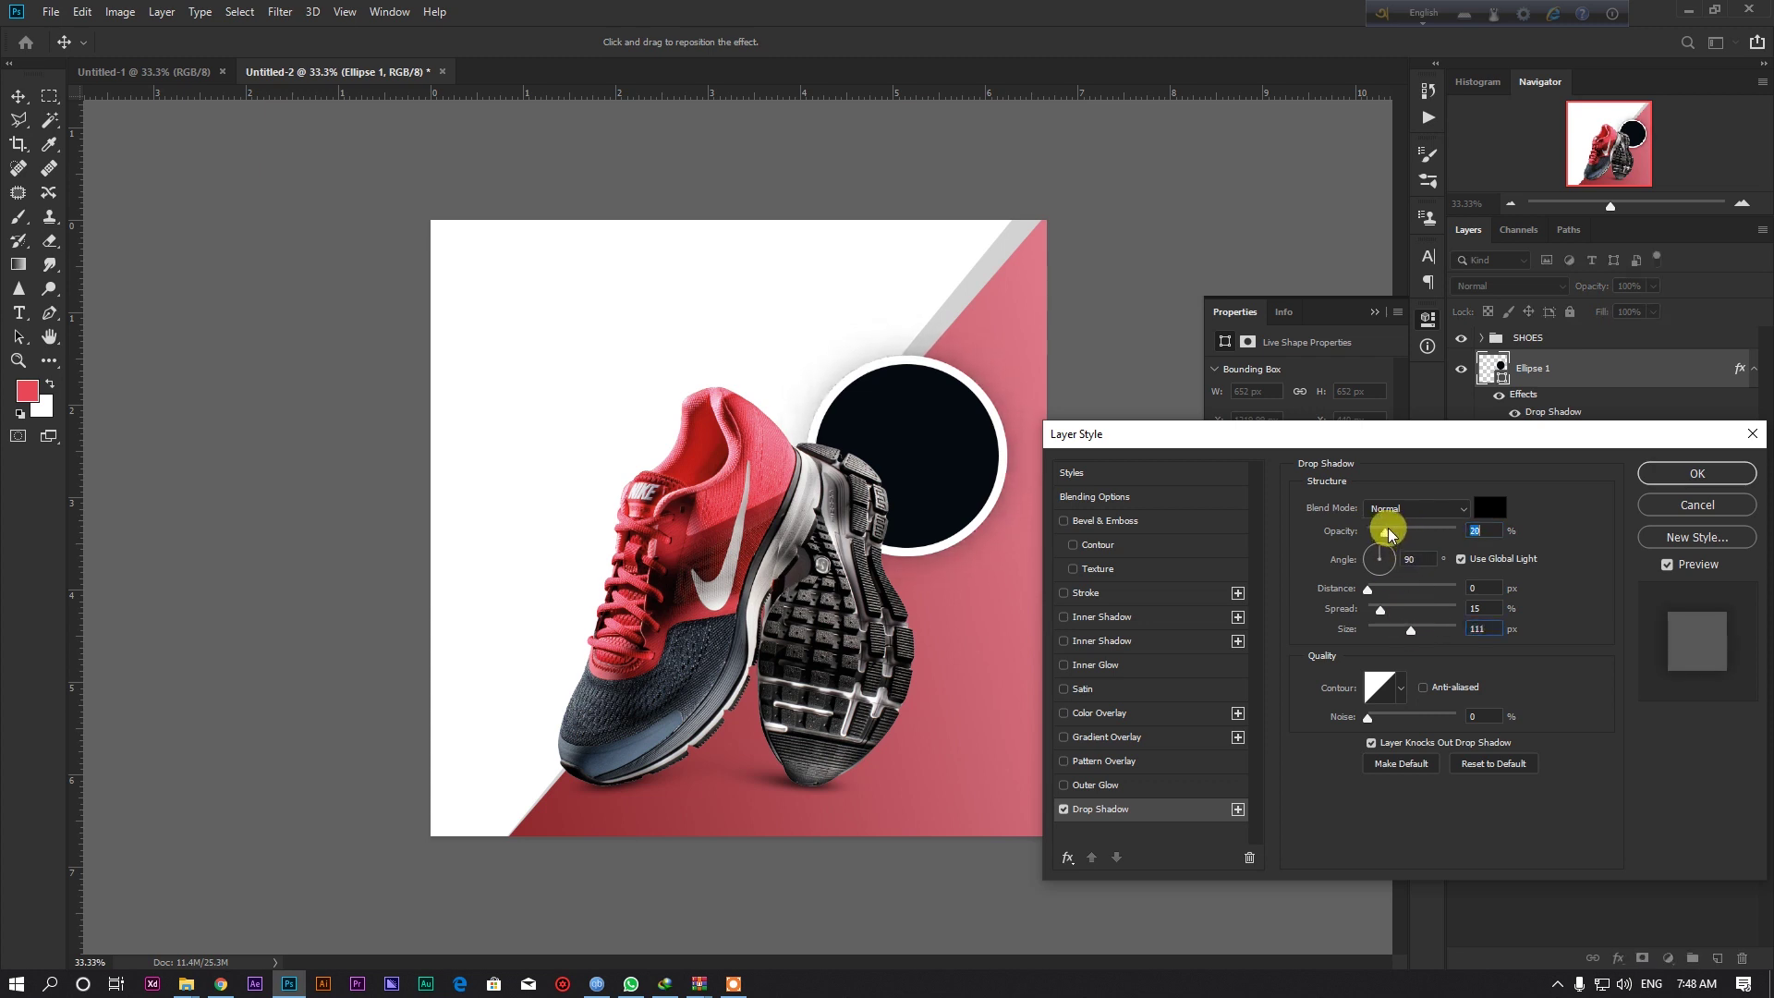
click(1697, 473)
drag(971, 462, 948, 443)
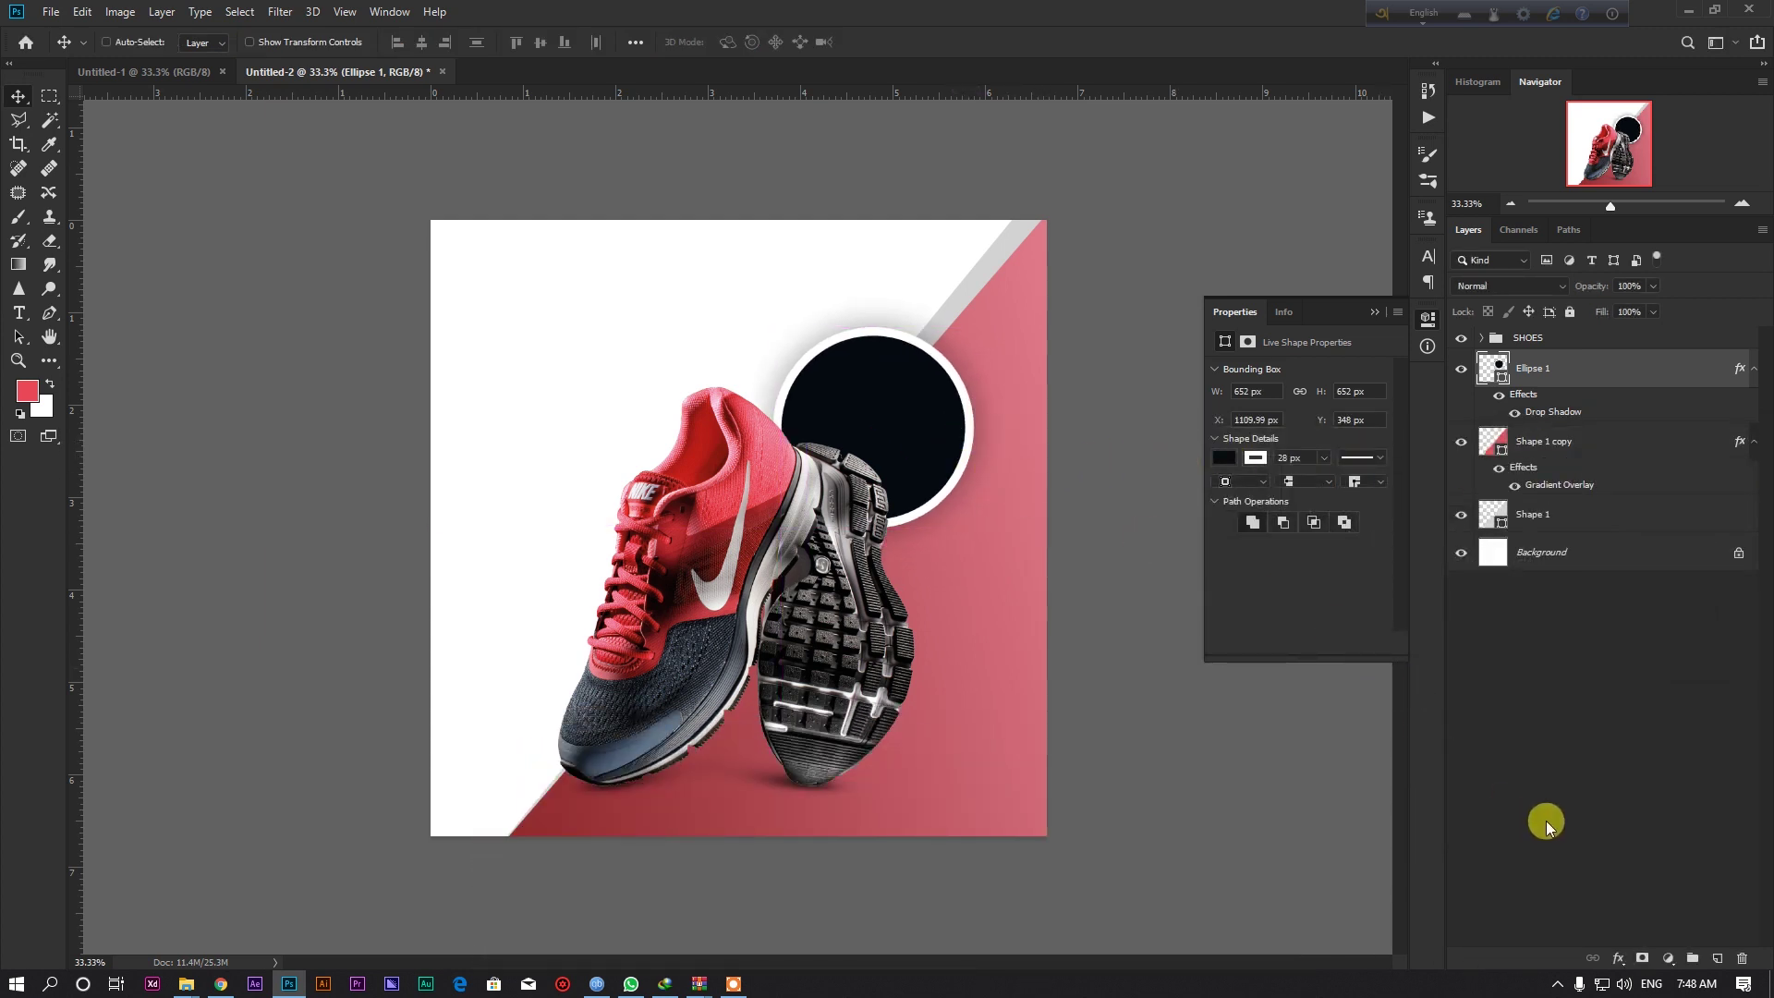
click(1716, 961)
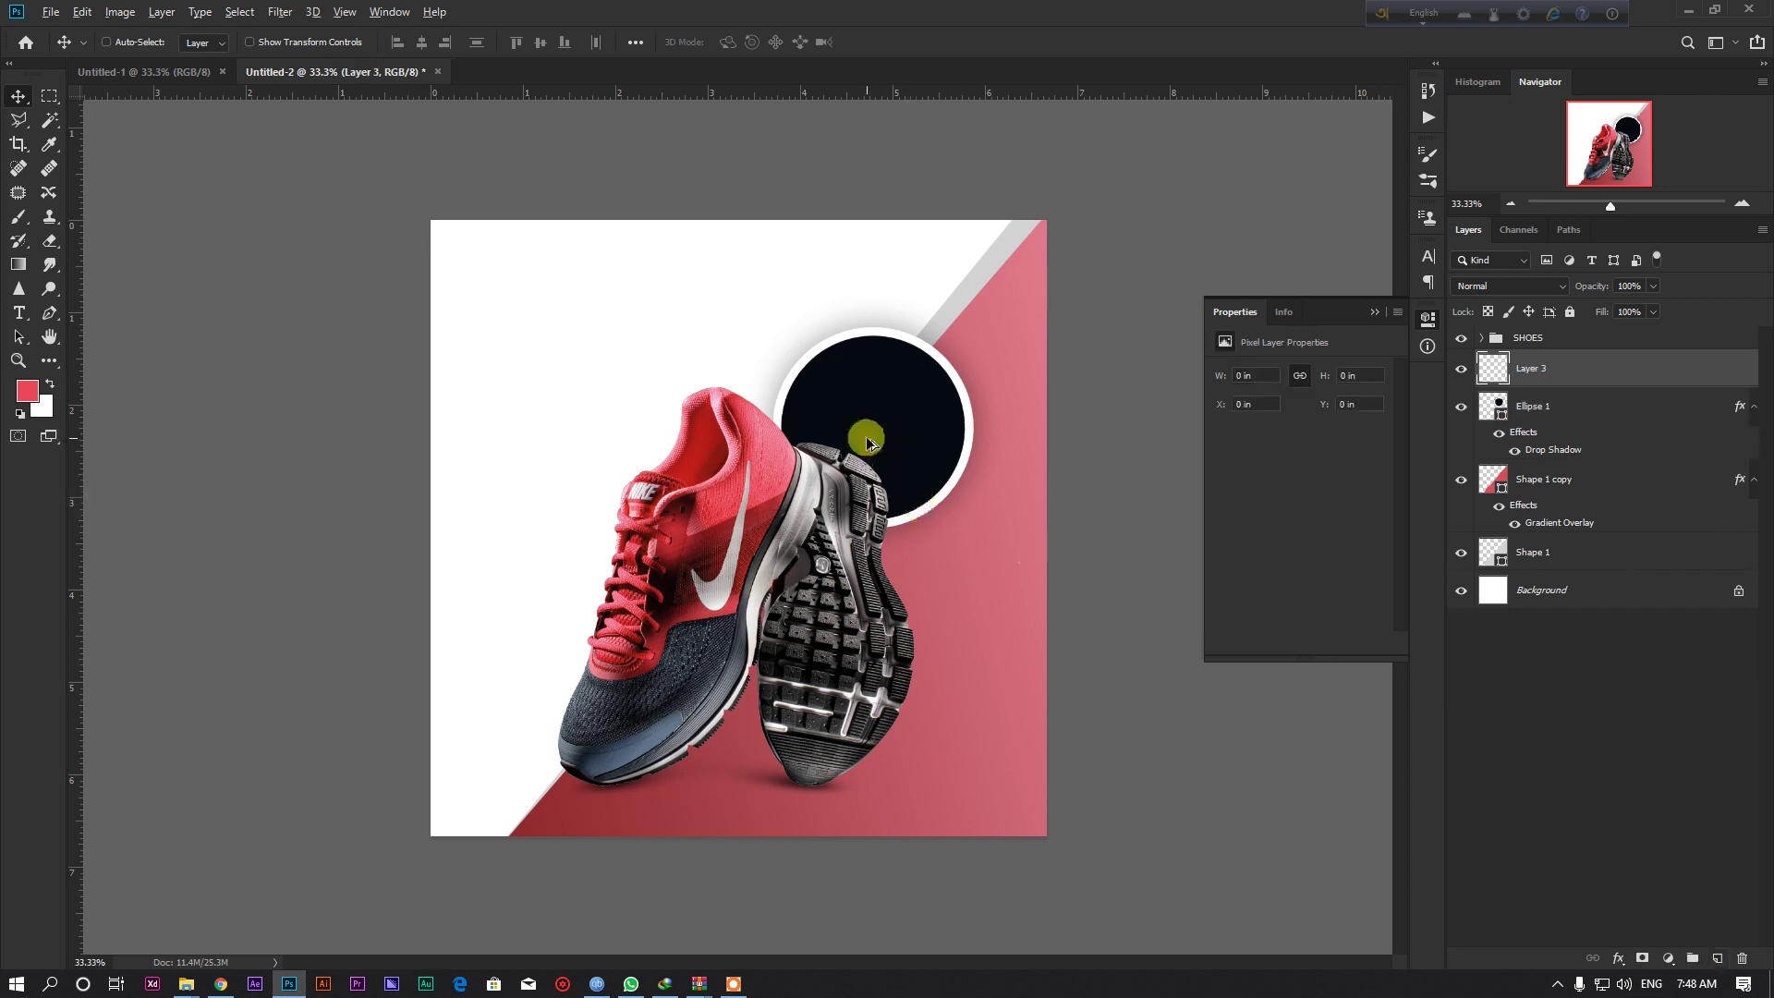
Start a 60 text layer inside the dark circle.
scroll(860, 439, up, 2)
click(20, 311)
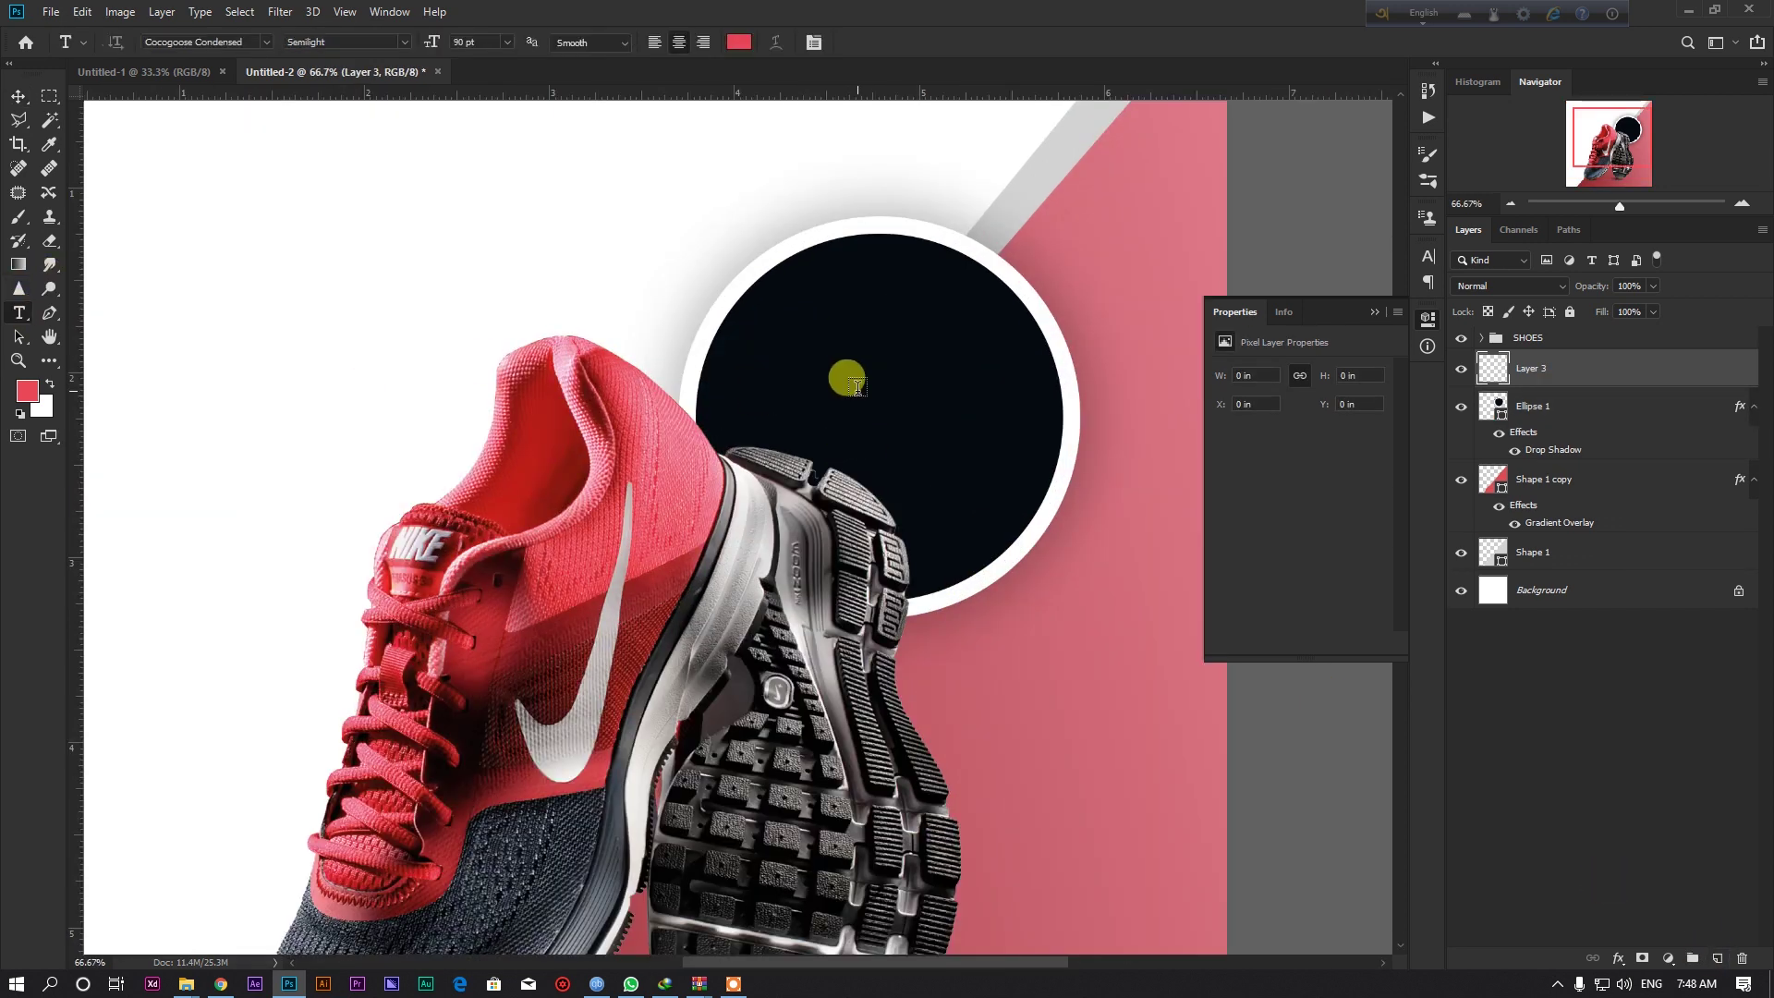
click(843, 376)
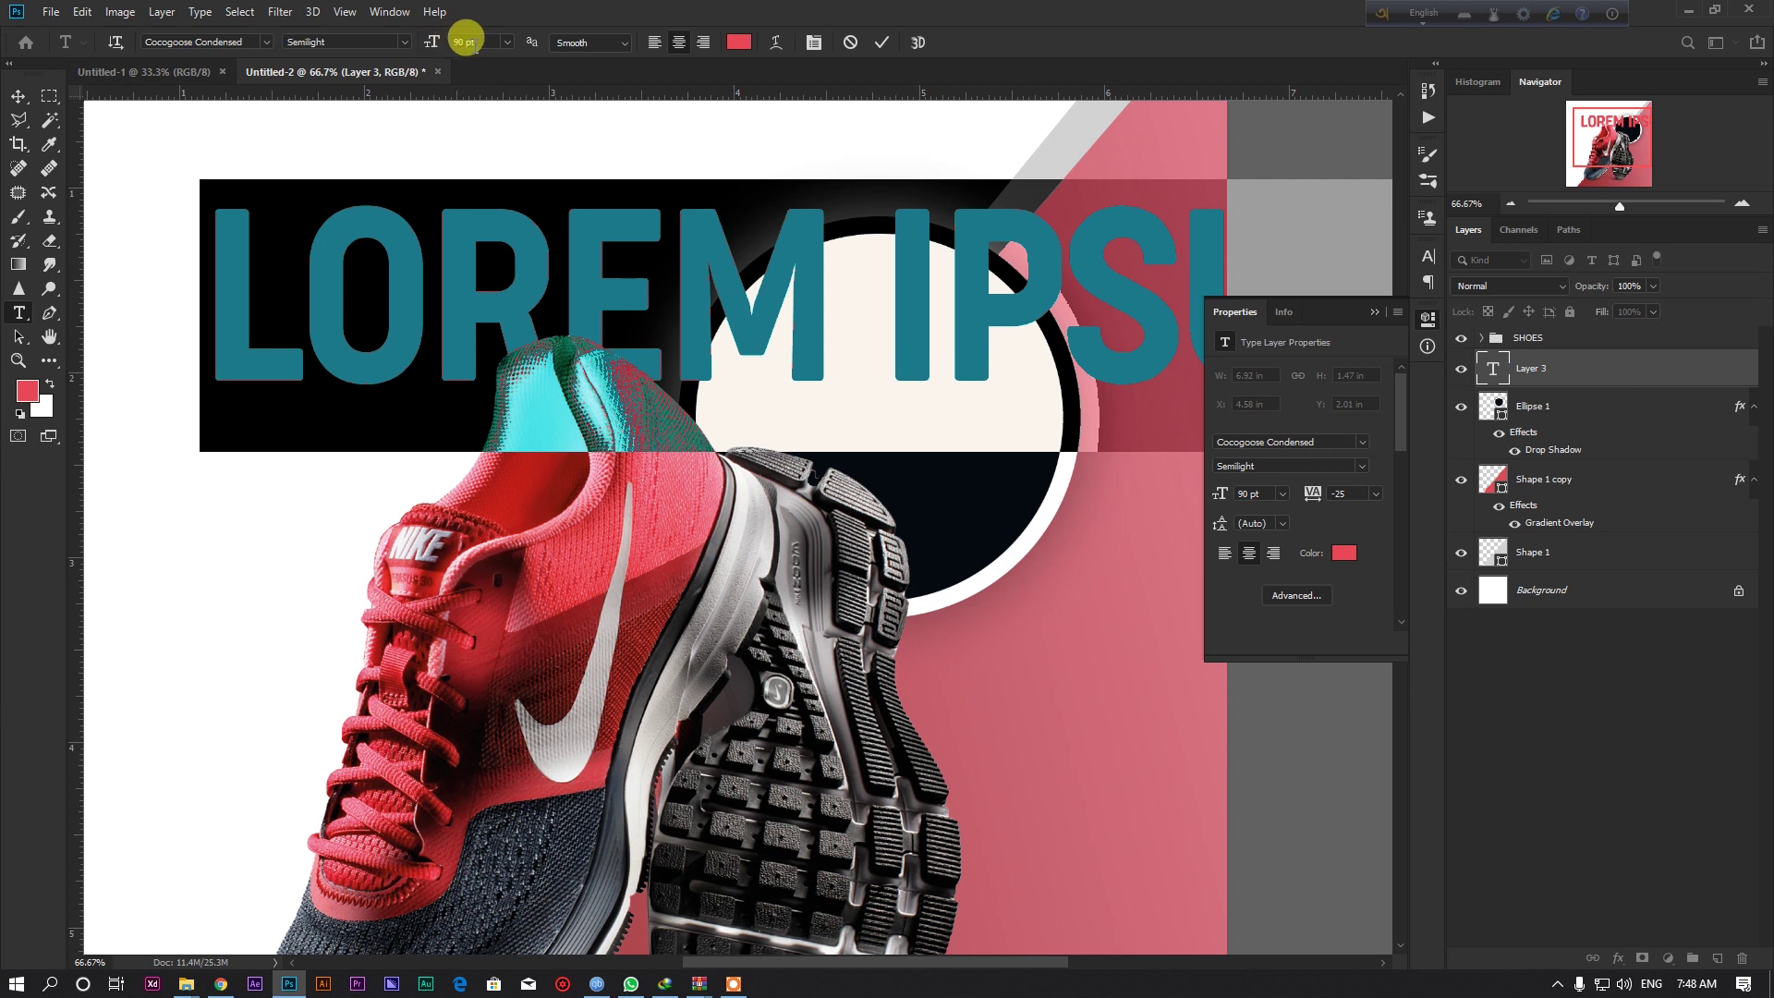
text(20)
key(Return)
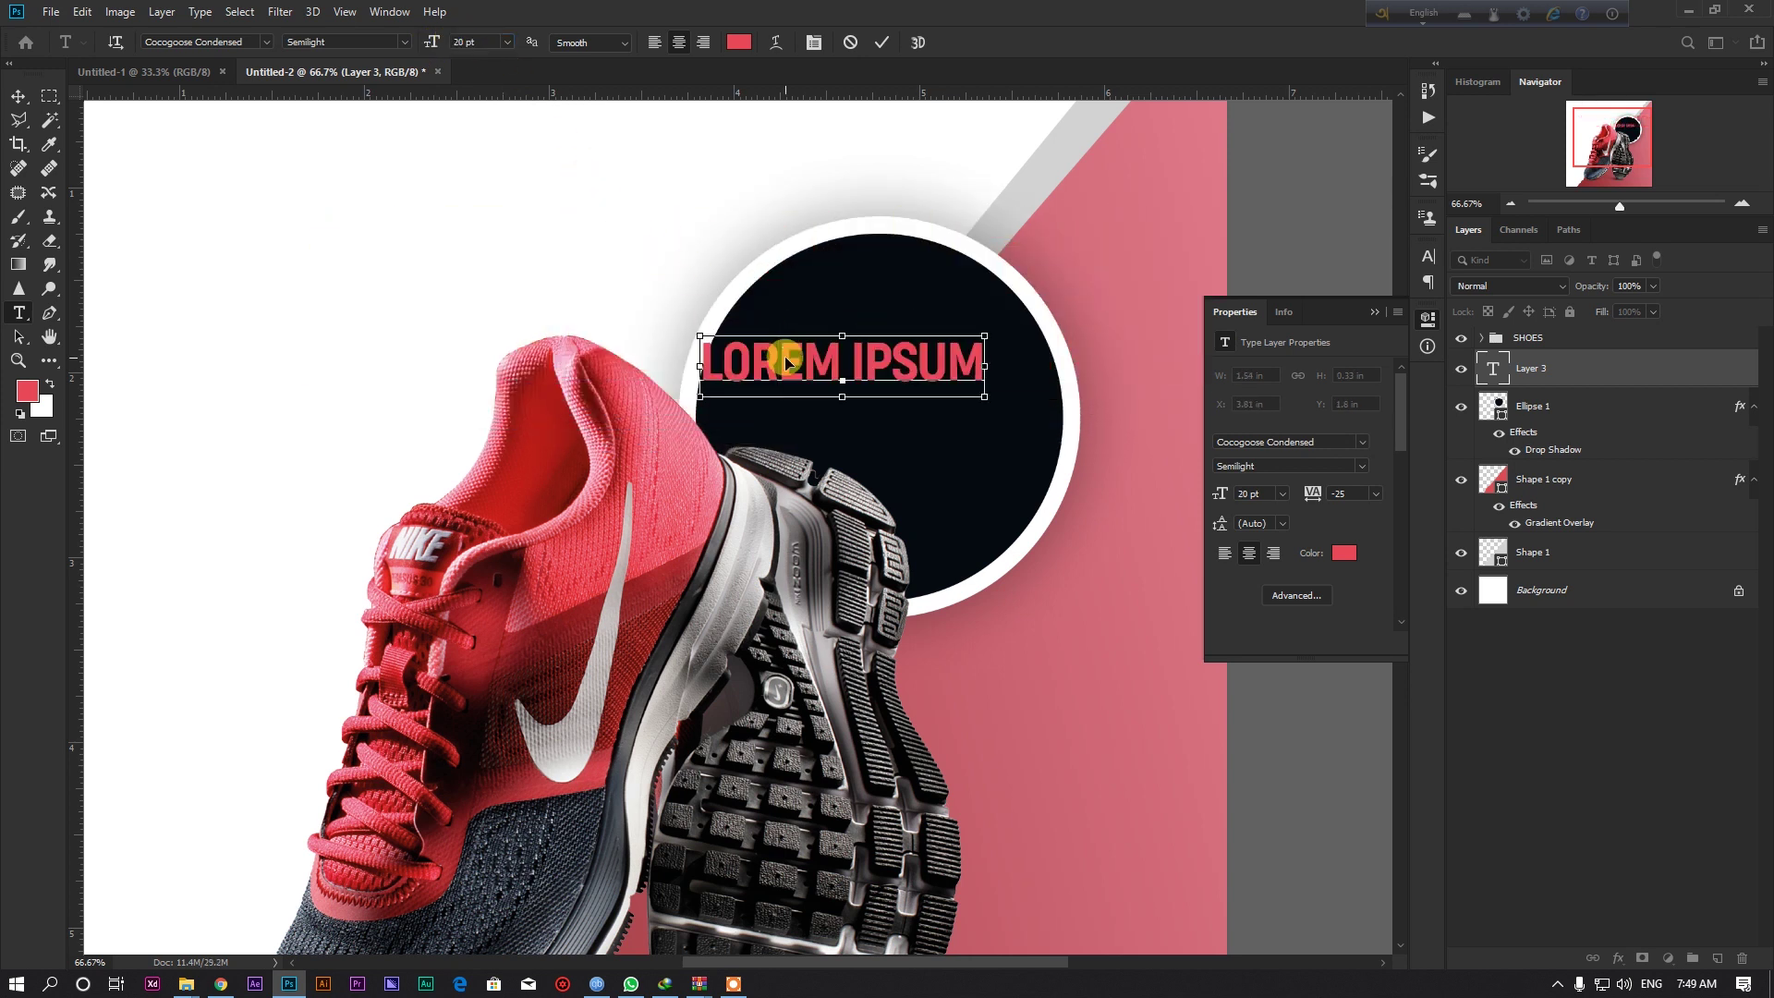
key(BackSpace)
text(60)
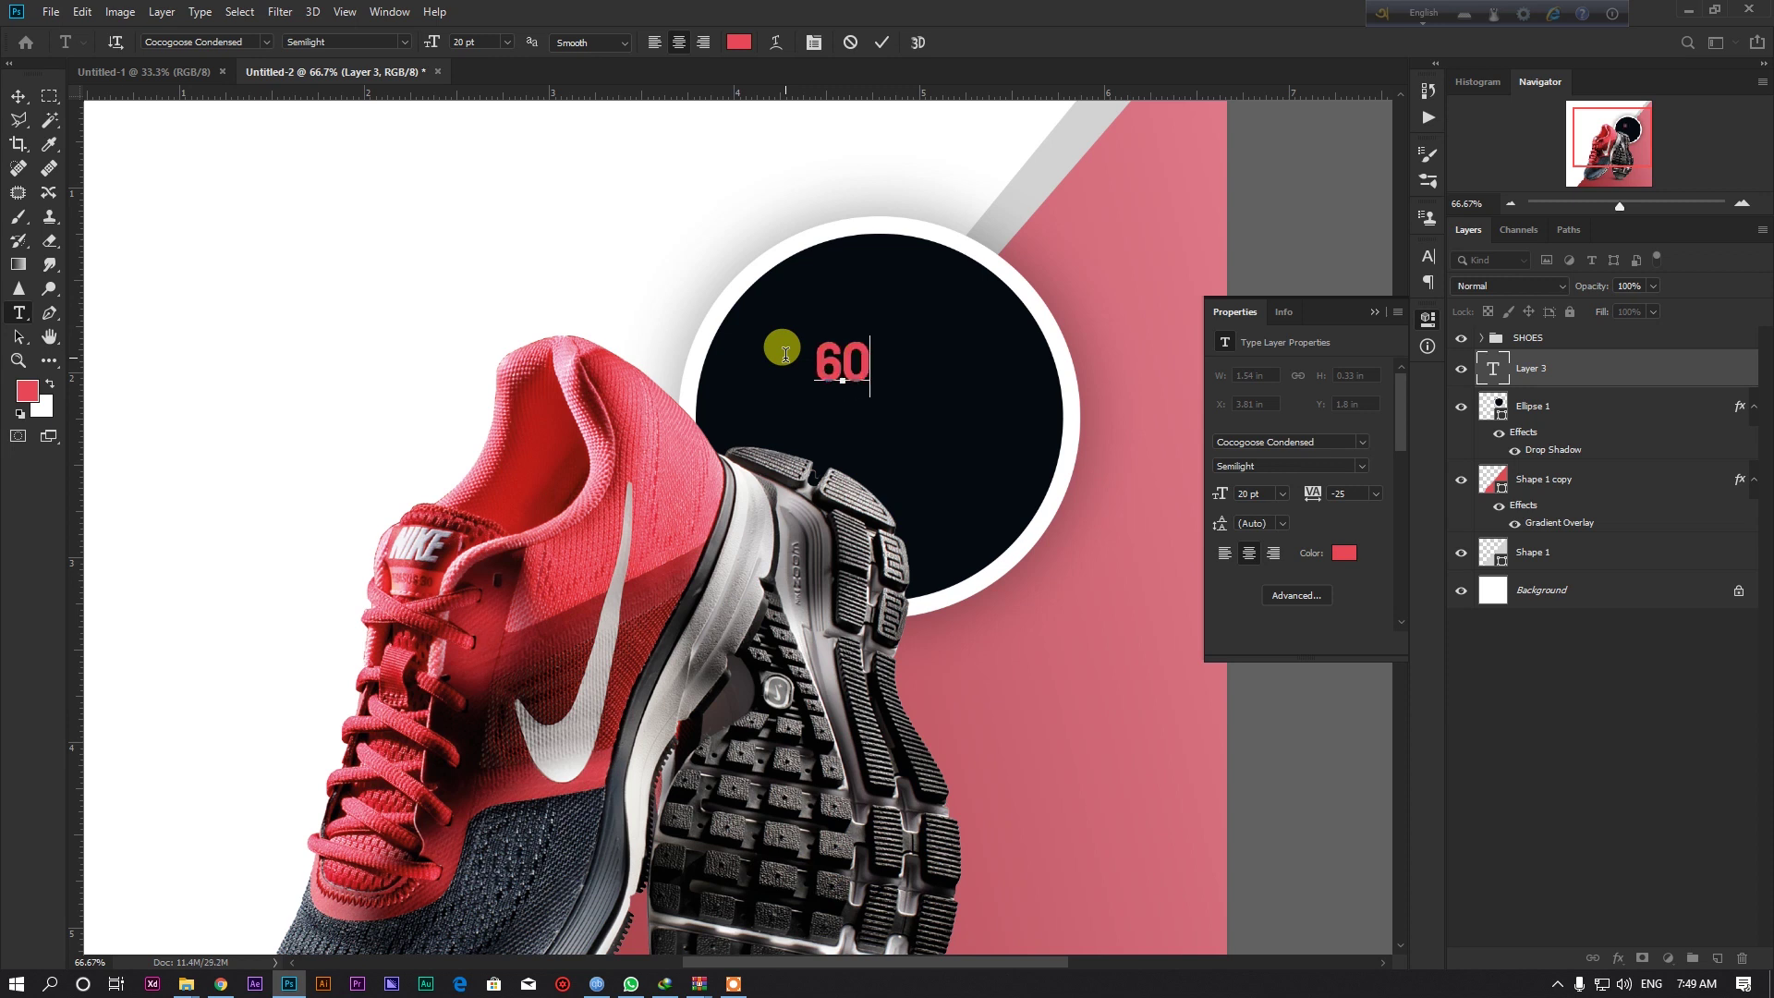
Make the 60 text white and move it down inside the circle.
key(ctrl+a)
scroll(467, 42, up, 18)
scroll(466, 42, up, 4)
scroll(466, 42, up, 6)
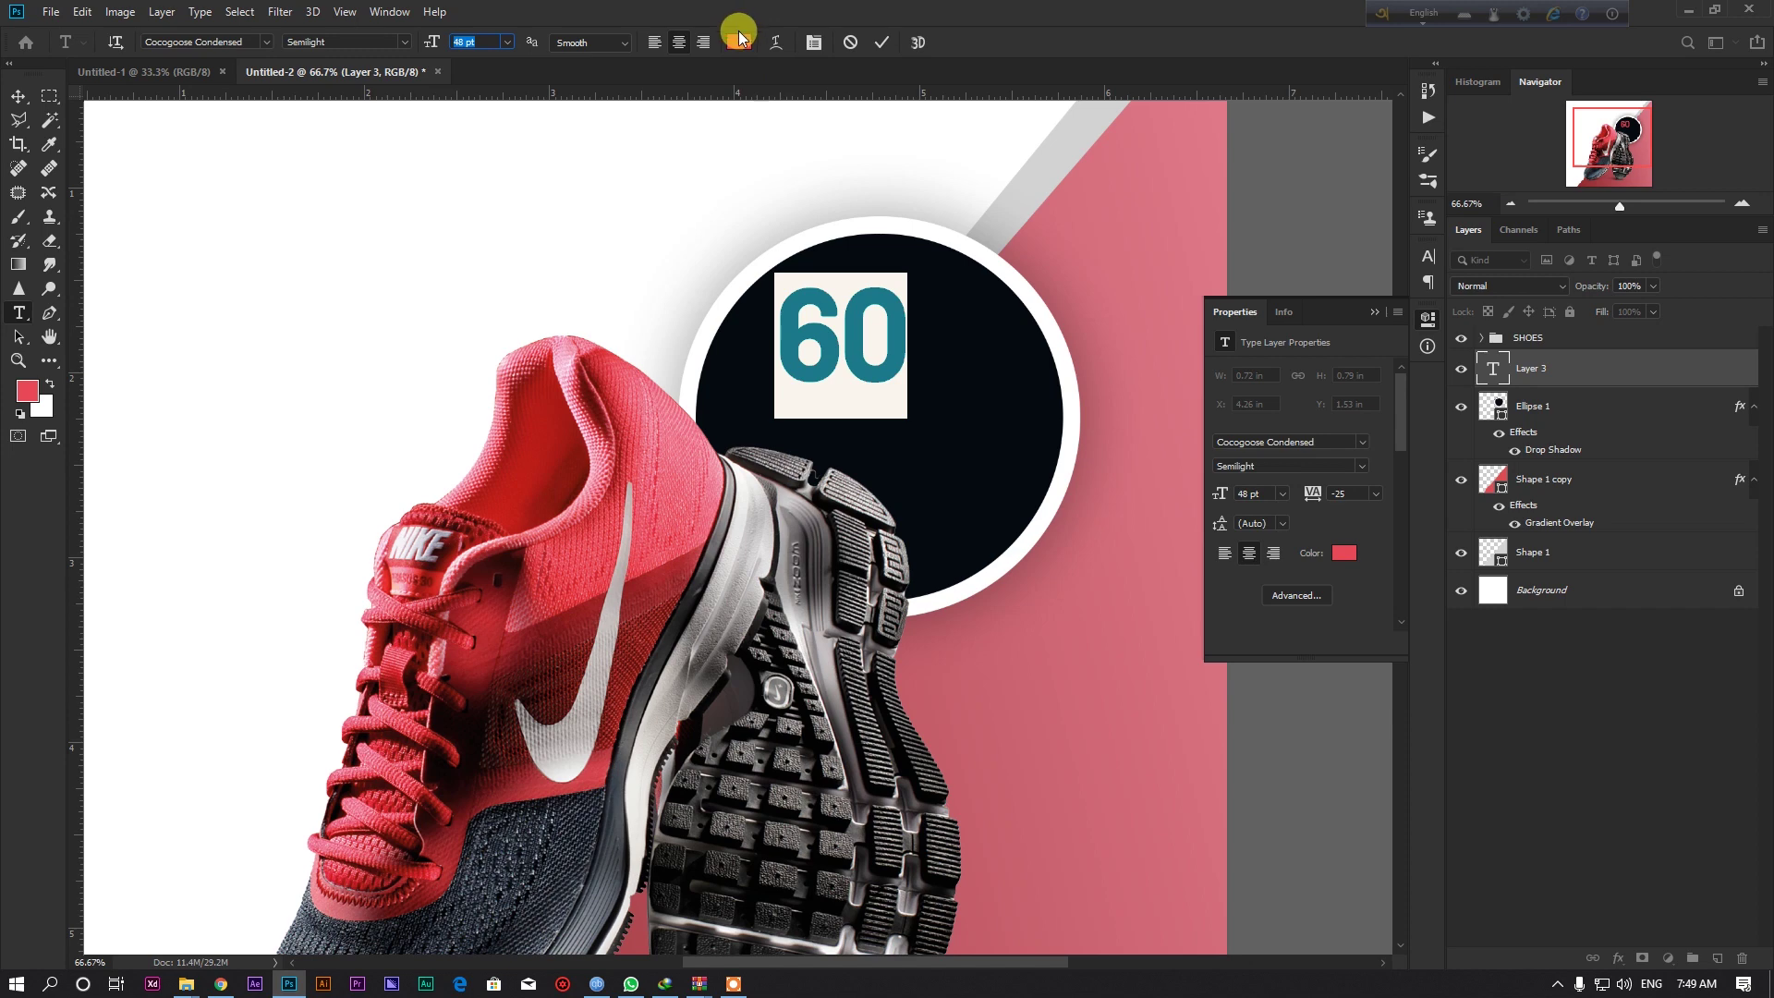
click(739, 41)
click(663, 143)
click(1467, 643)
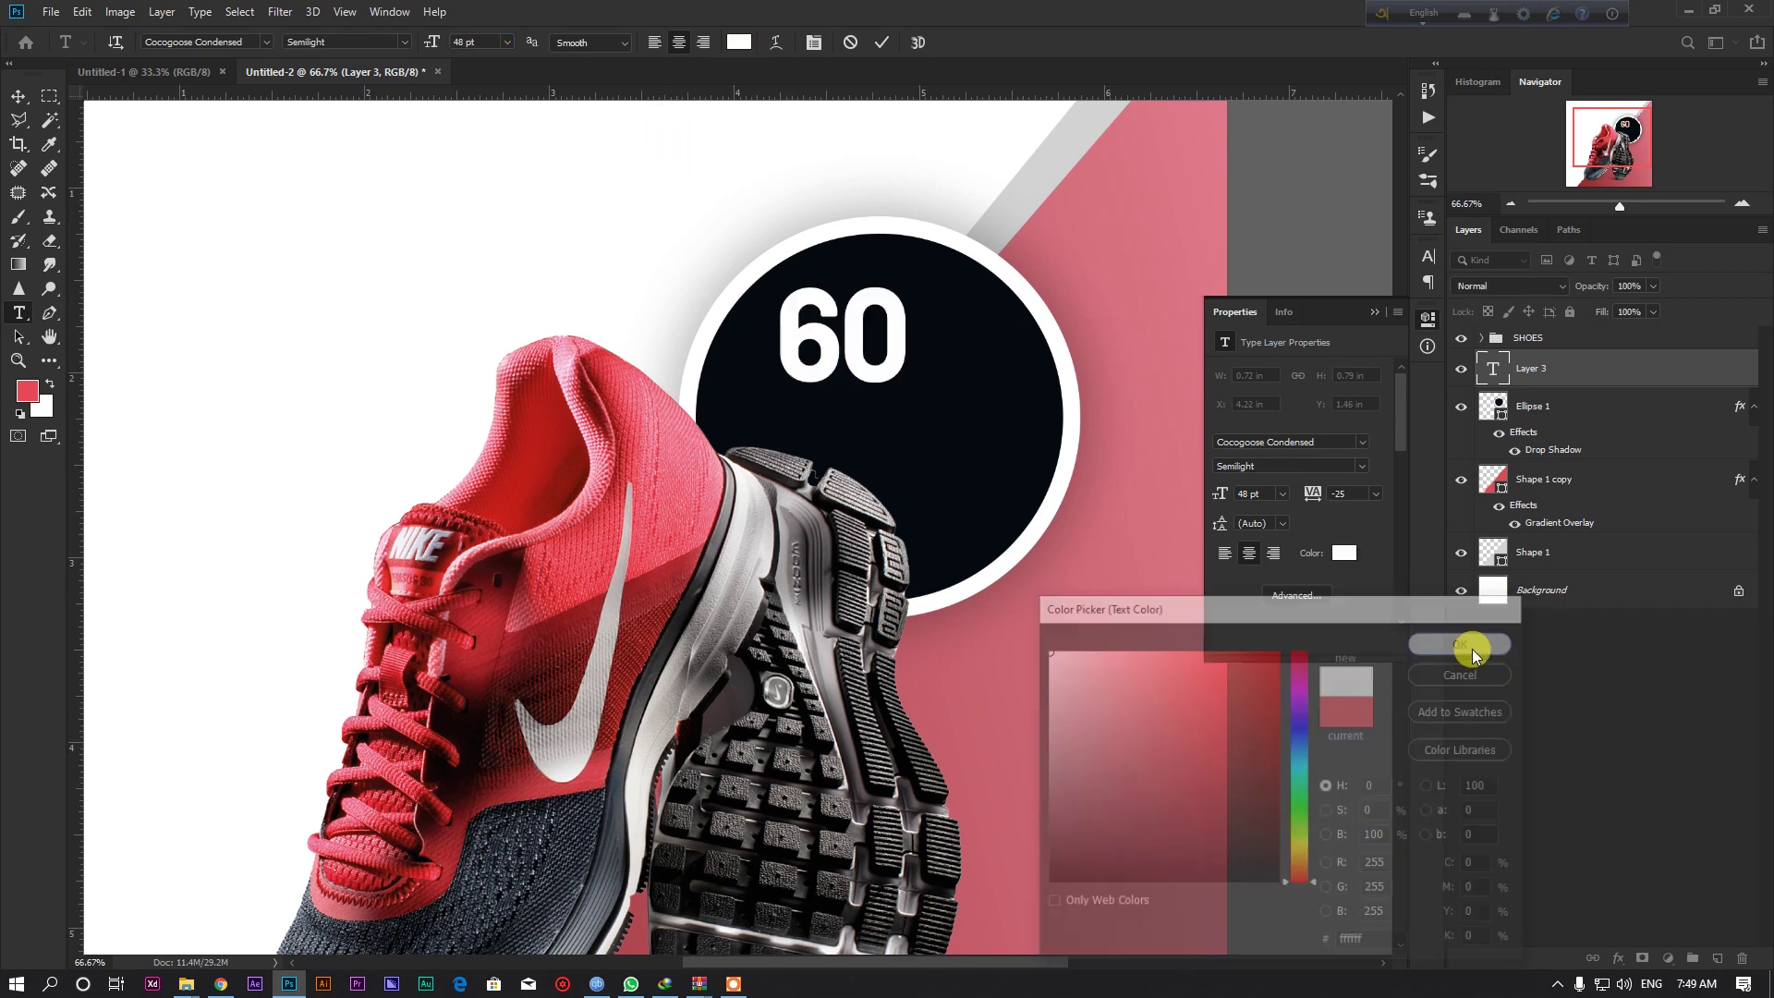
click(19, 97)
drag(919, 356, 919, 391)
Add a separate $ text layer at 18 pt beside the 60.
click(19, 312)
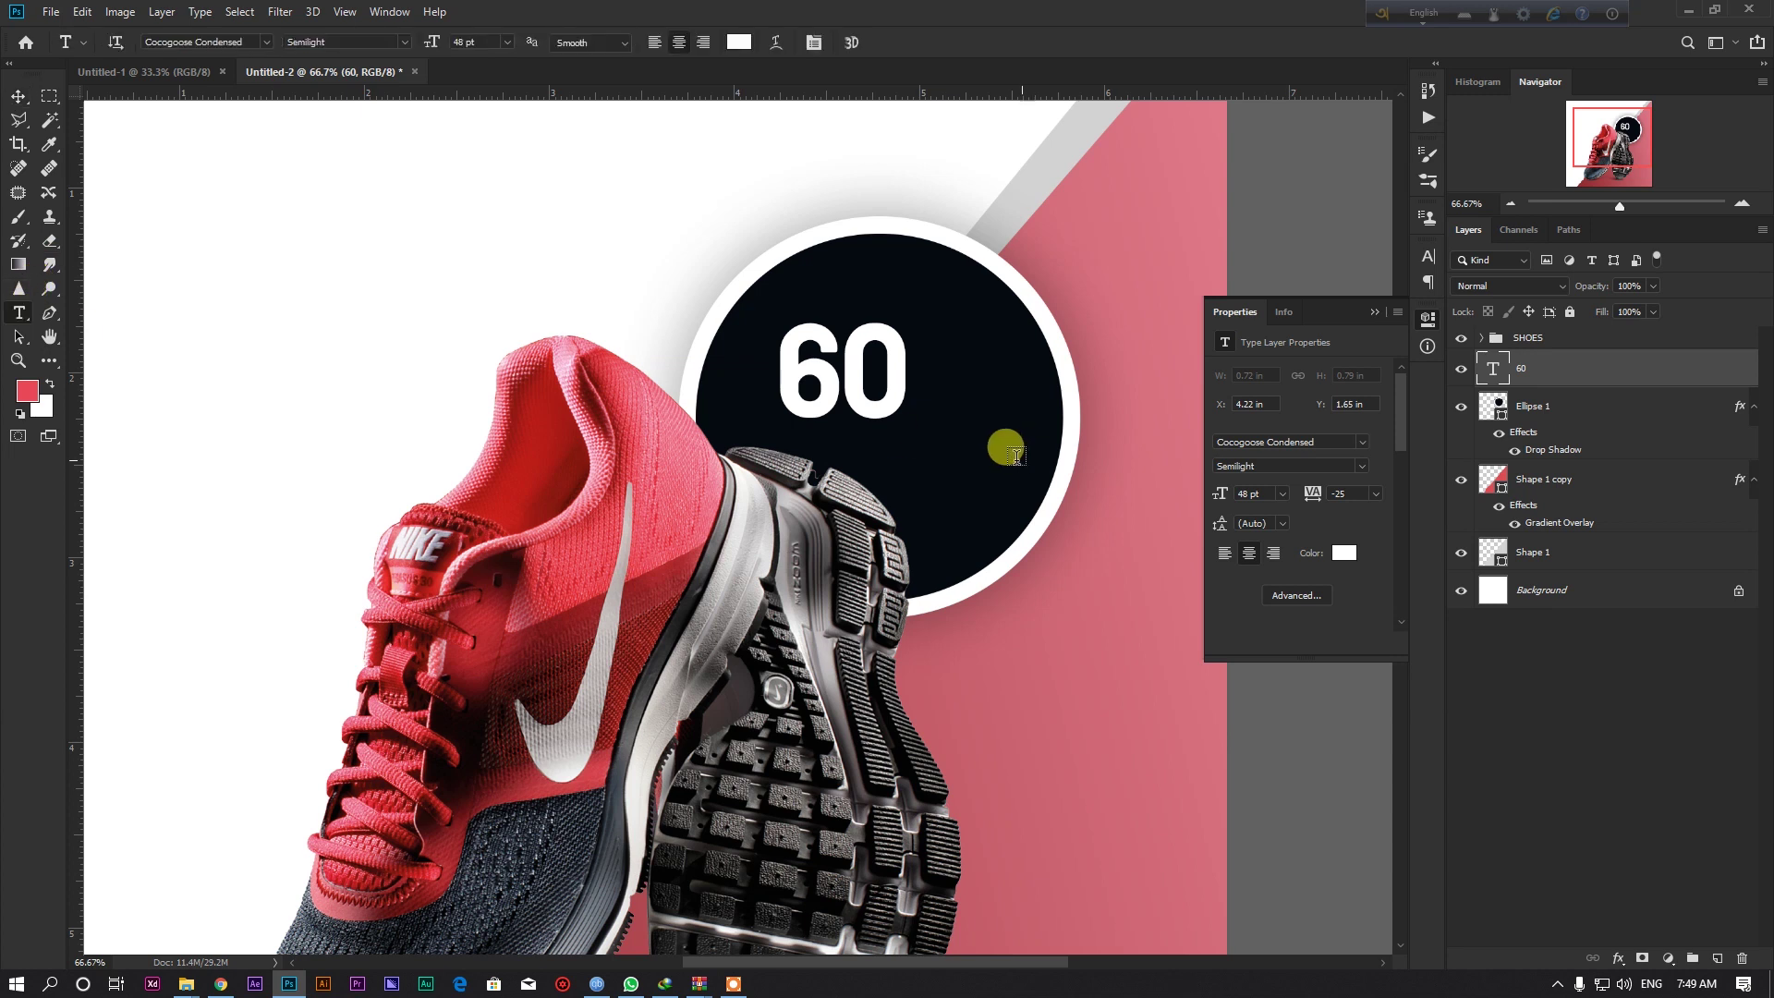
click(949, 443)
text($)
text(18)
key(Return)
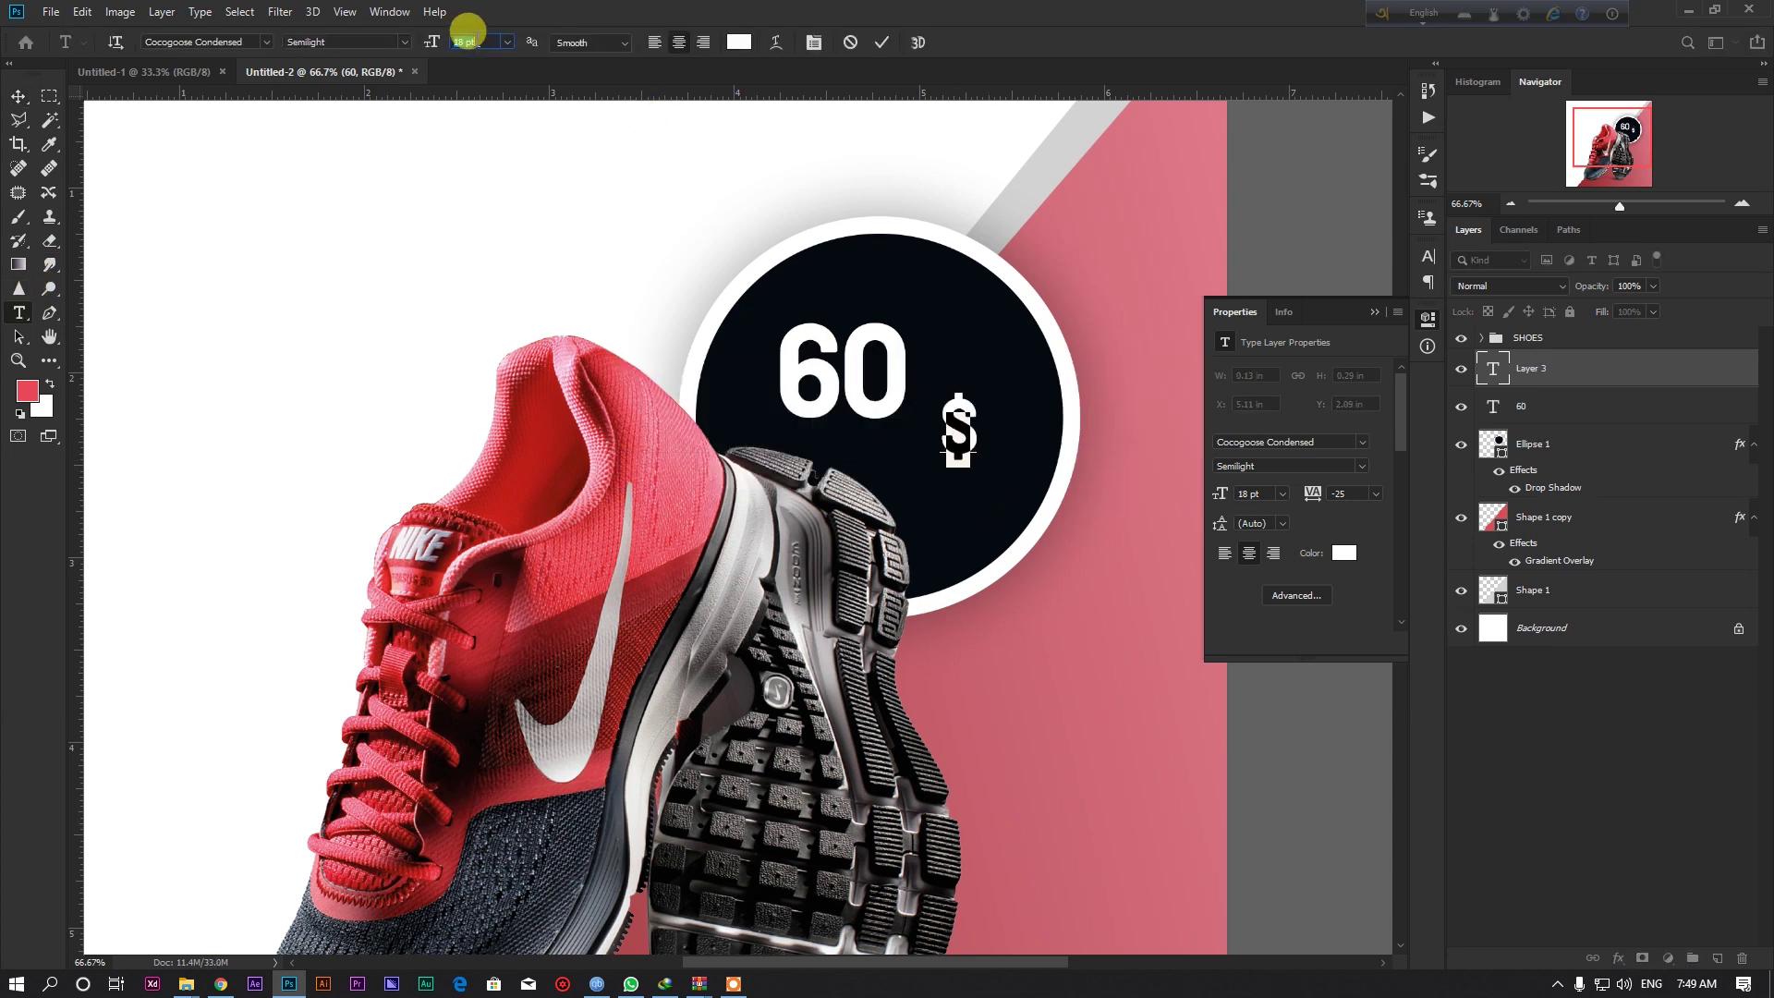
Position the $ as a superscript at the top right of the 60.
click(19, 96)
mouse_move(920, 418)
mouse_down()
mouse_move(884, 349)
mouse_move(961, 340)
mouse_up()
scroll(970, 338, up, 5)
drag(767, 371, 763, 328)
scroll(762, 336, down, 1)
scroll(763, 342, down, 4)
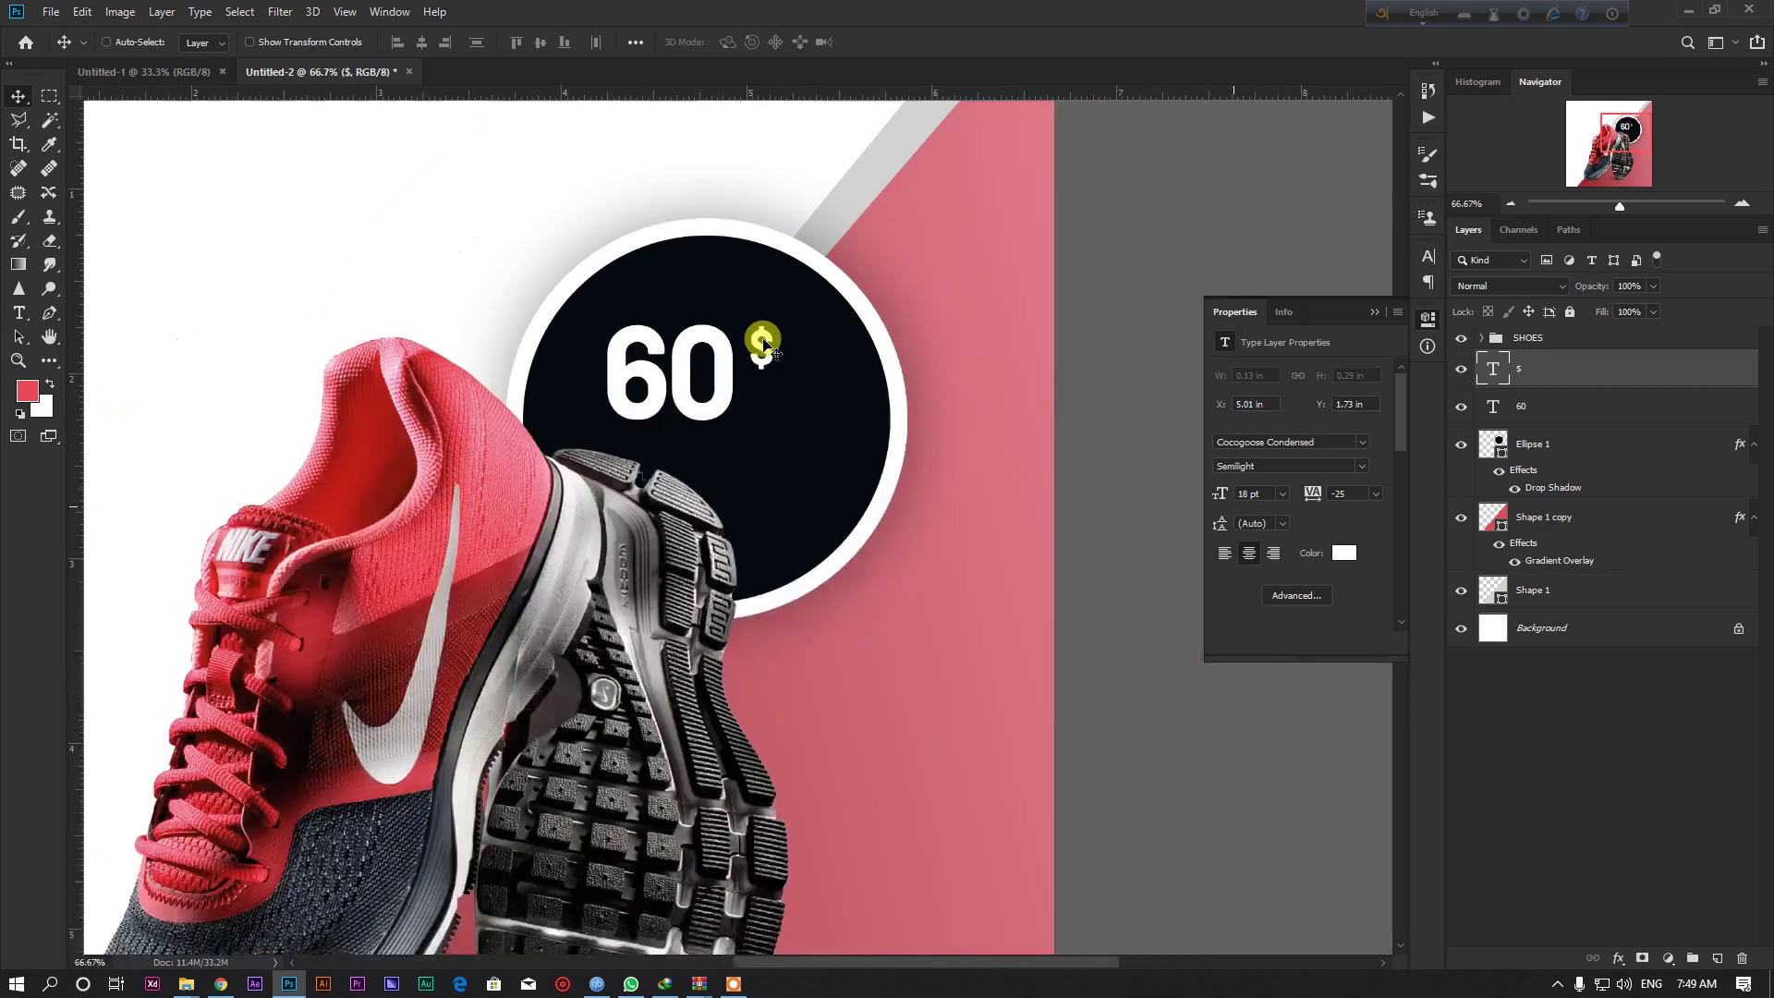
drag(761, 344, 757, 348)
Start a new text layer below the 60$ inside the circle.
scroll(755, 347, up, 2)
scroll(756, 347, down, 1)
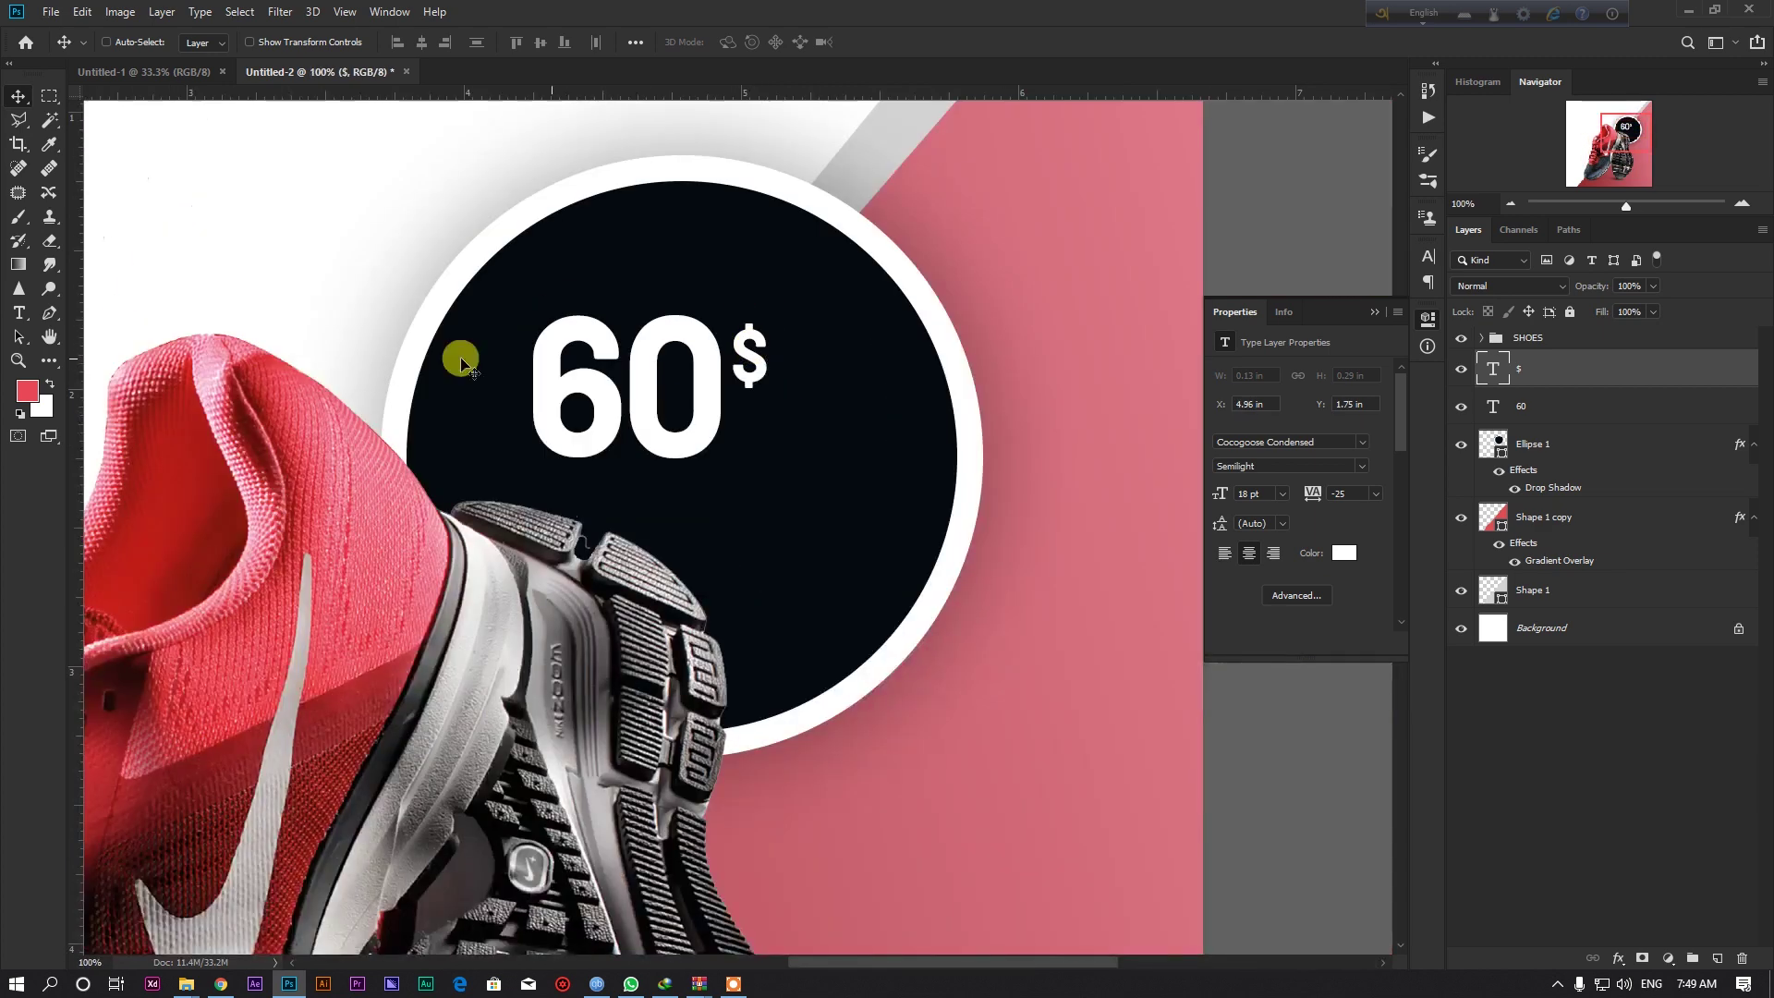
click(19, 314)
click(845, 574)
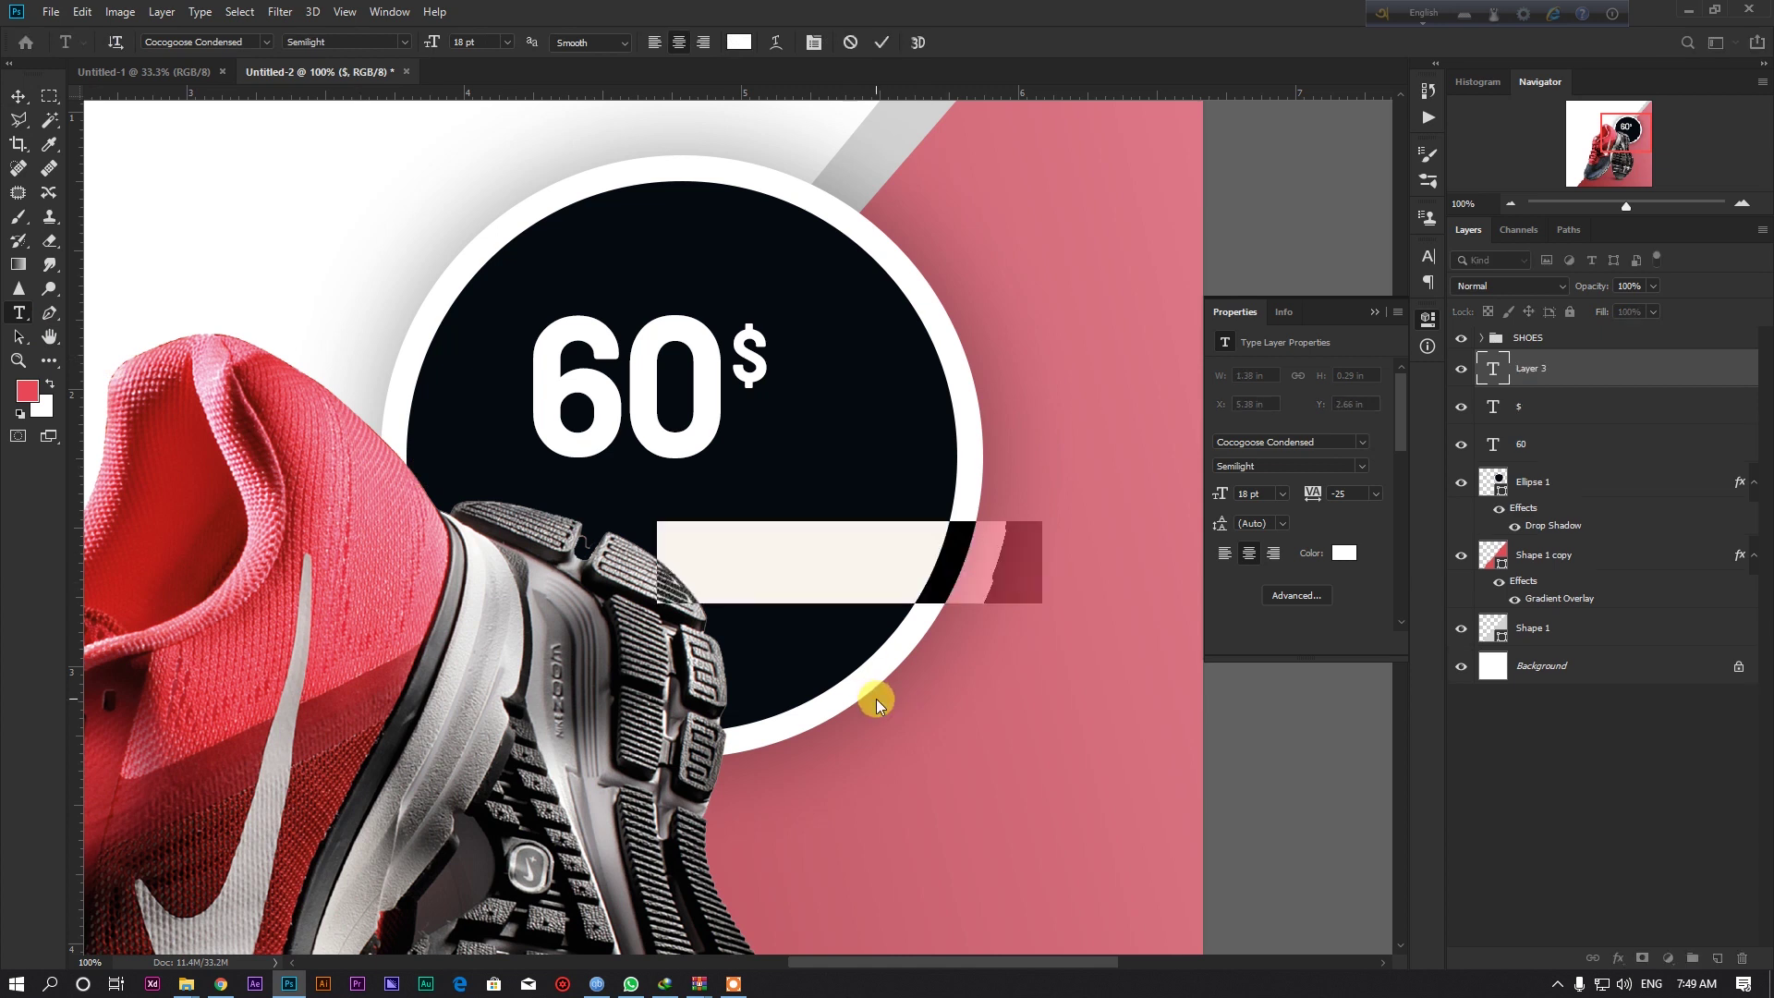
Type PRICE and set it to 24 pt.
text(PRICE)
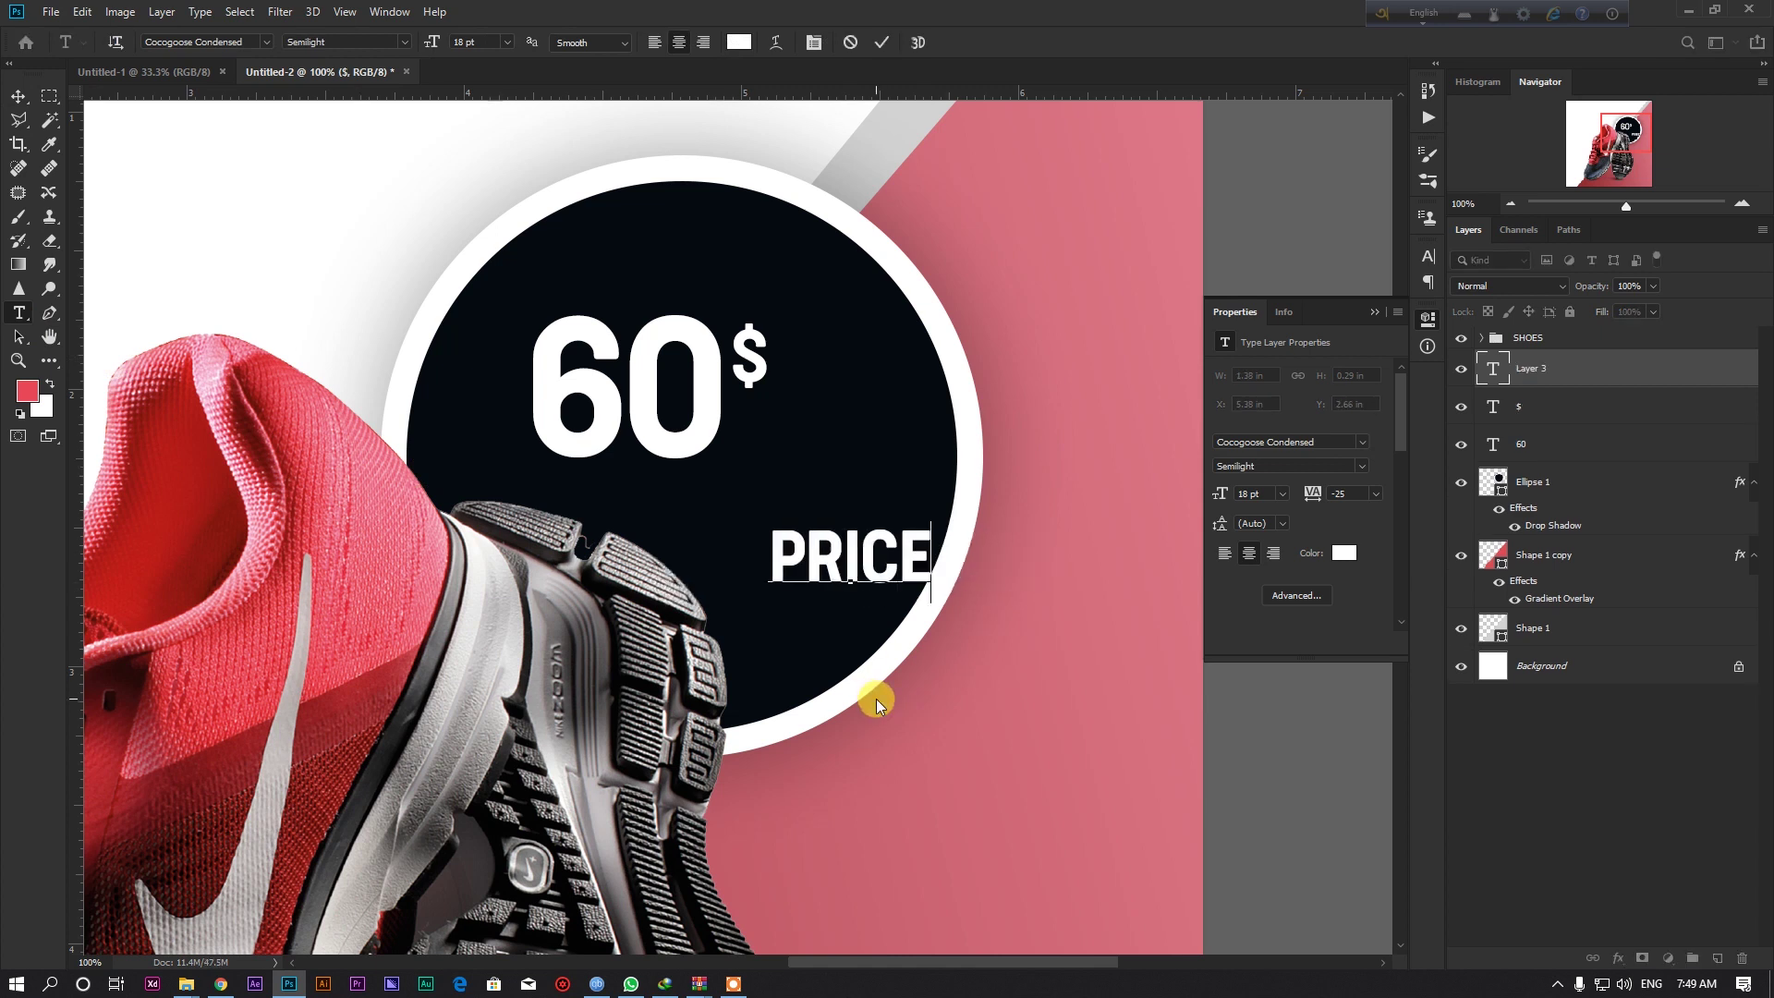
key(ctrl)
key(ctrl+a)
click(506, 42)
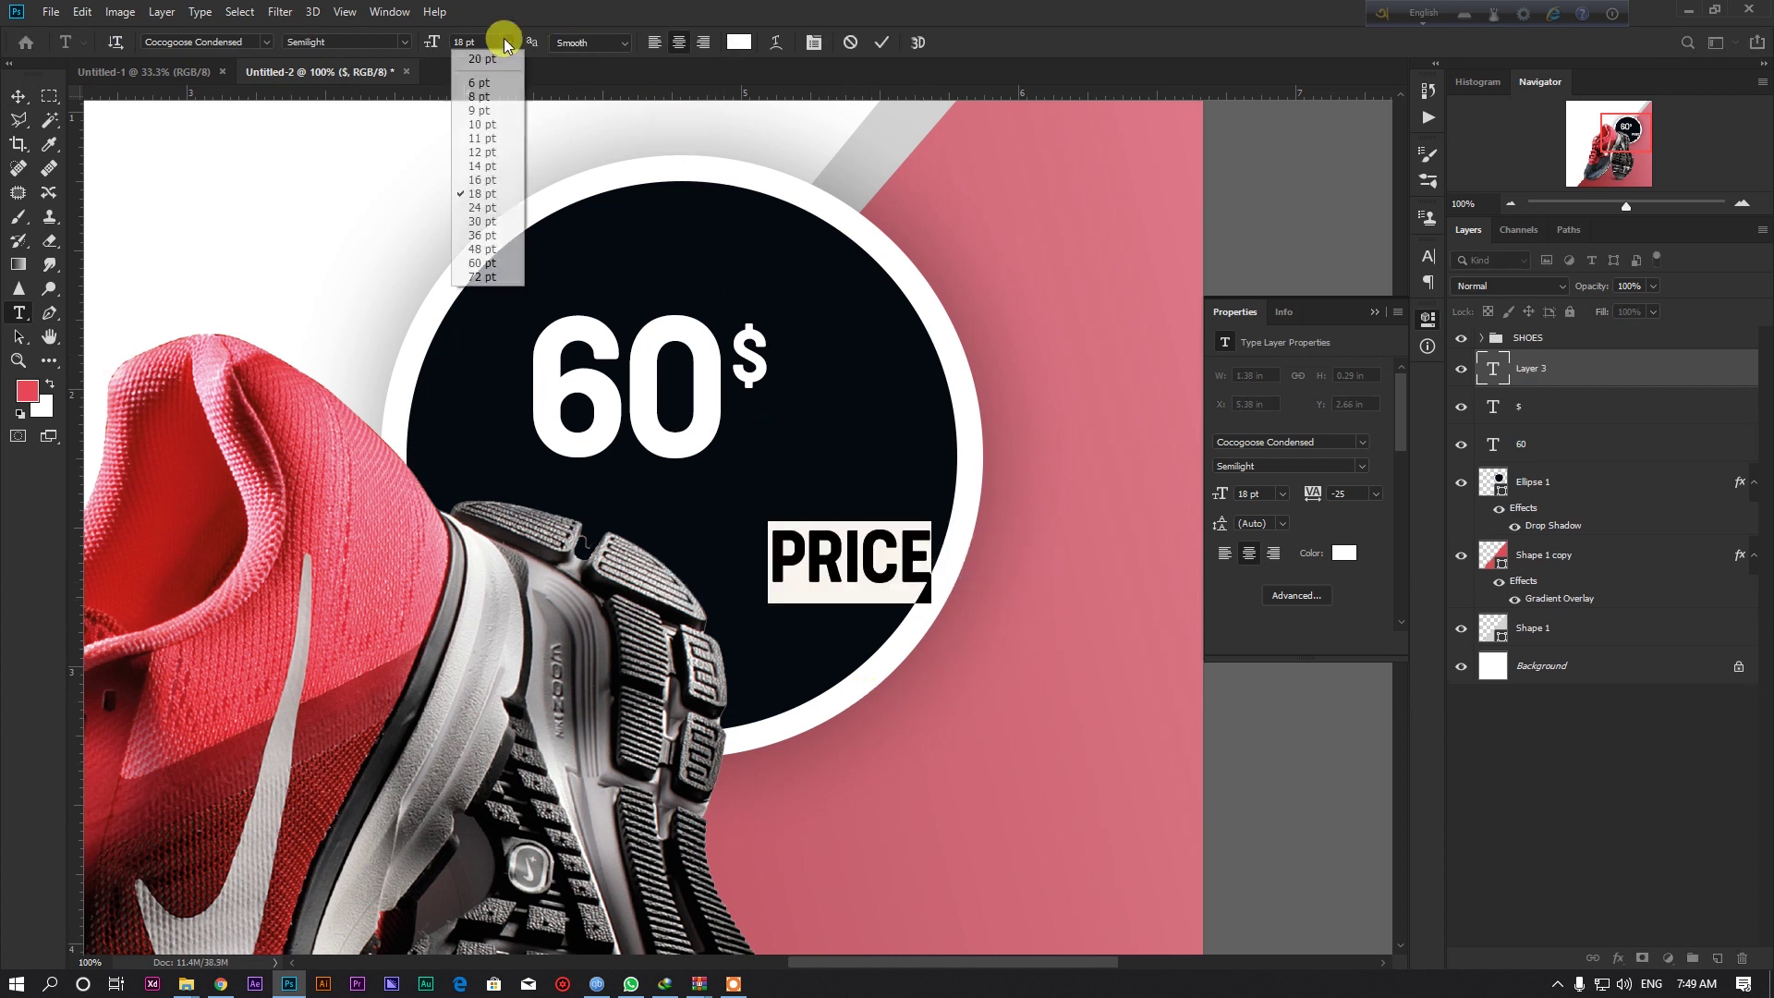
scroll(474, 39, up, 1)
scroll(474, 39, up, 3)
scroll(474, 38, up, 2)
click(17, 96)
Move PRICE under the 60$ and widen it to match.
drag(753, 582, 559, 554)
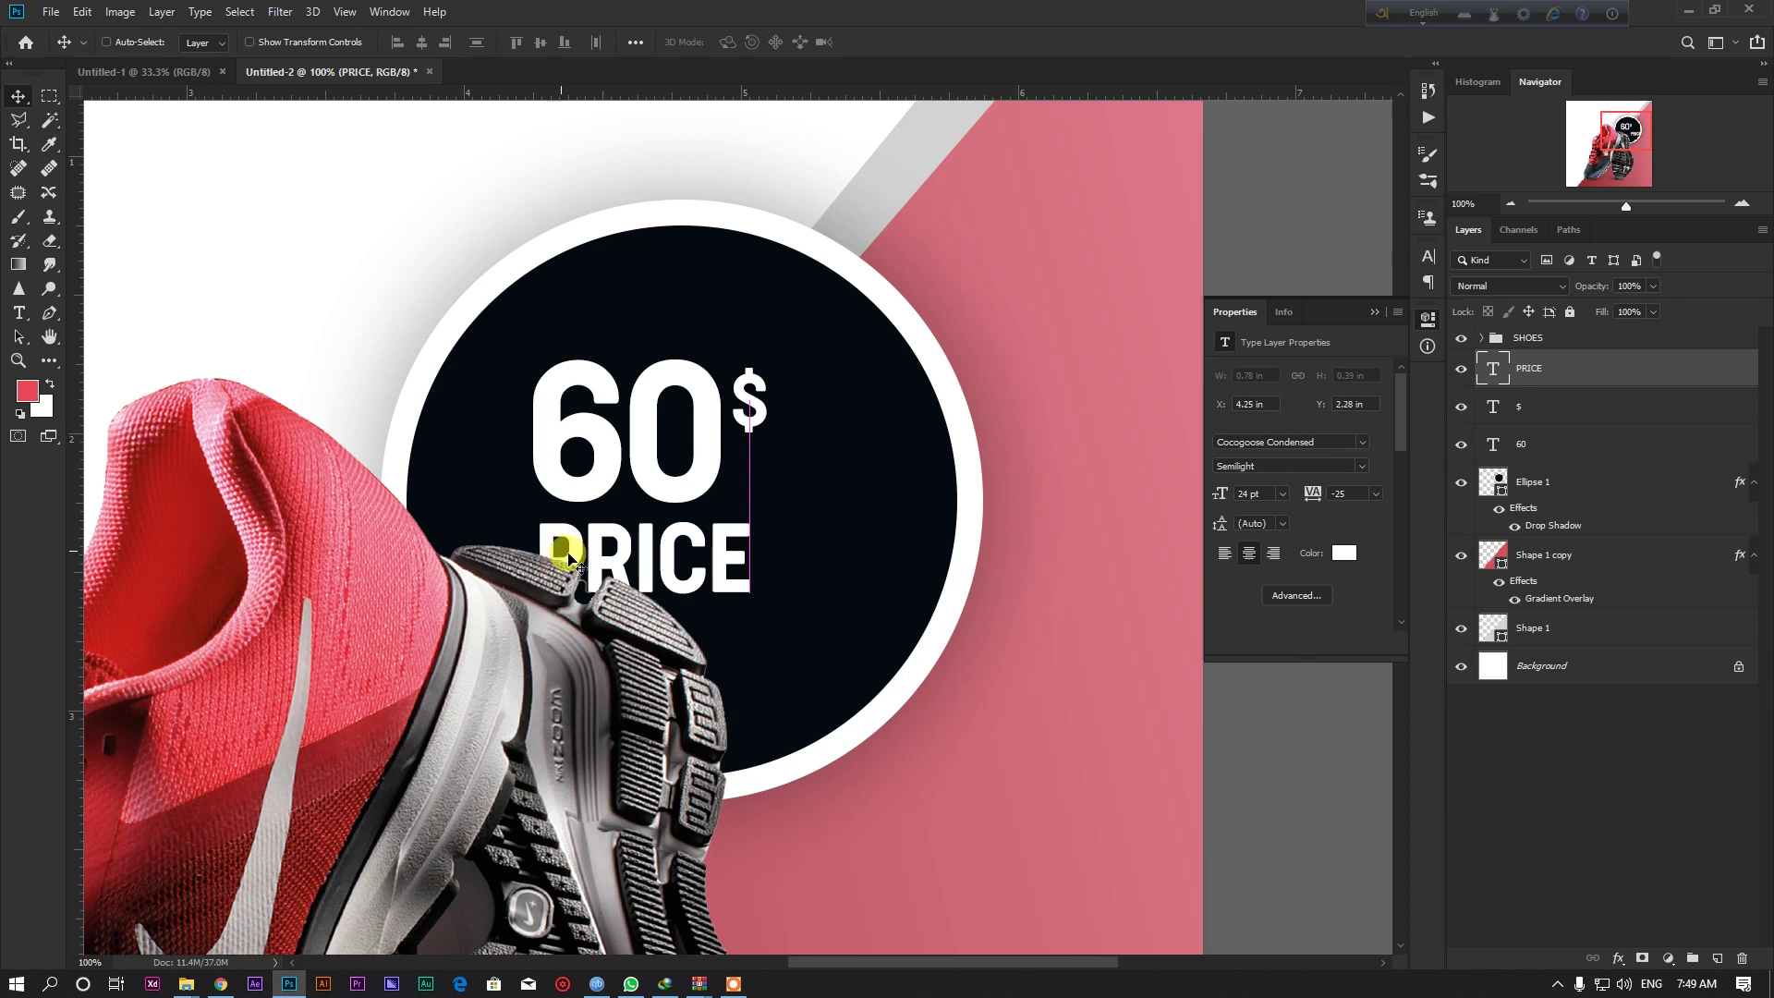
key(ctrl+t)
mouse_move(756, 573)
mouse_down()
mouse_move(774, 579)
mouse_move(752, 566)
mouse_up()
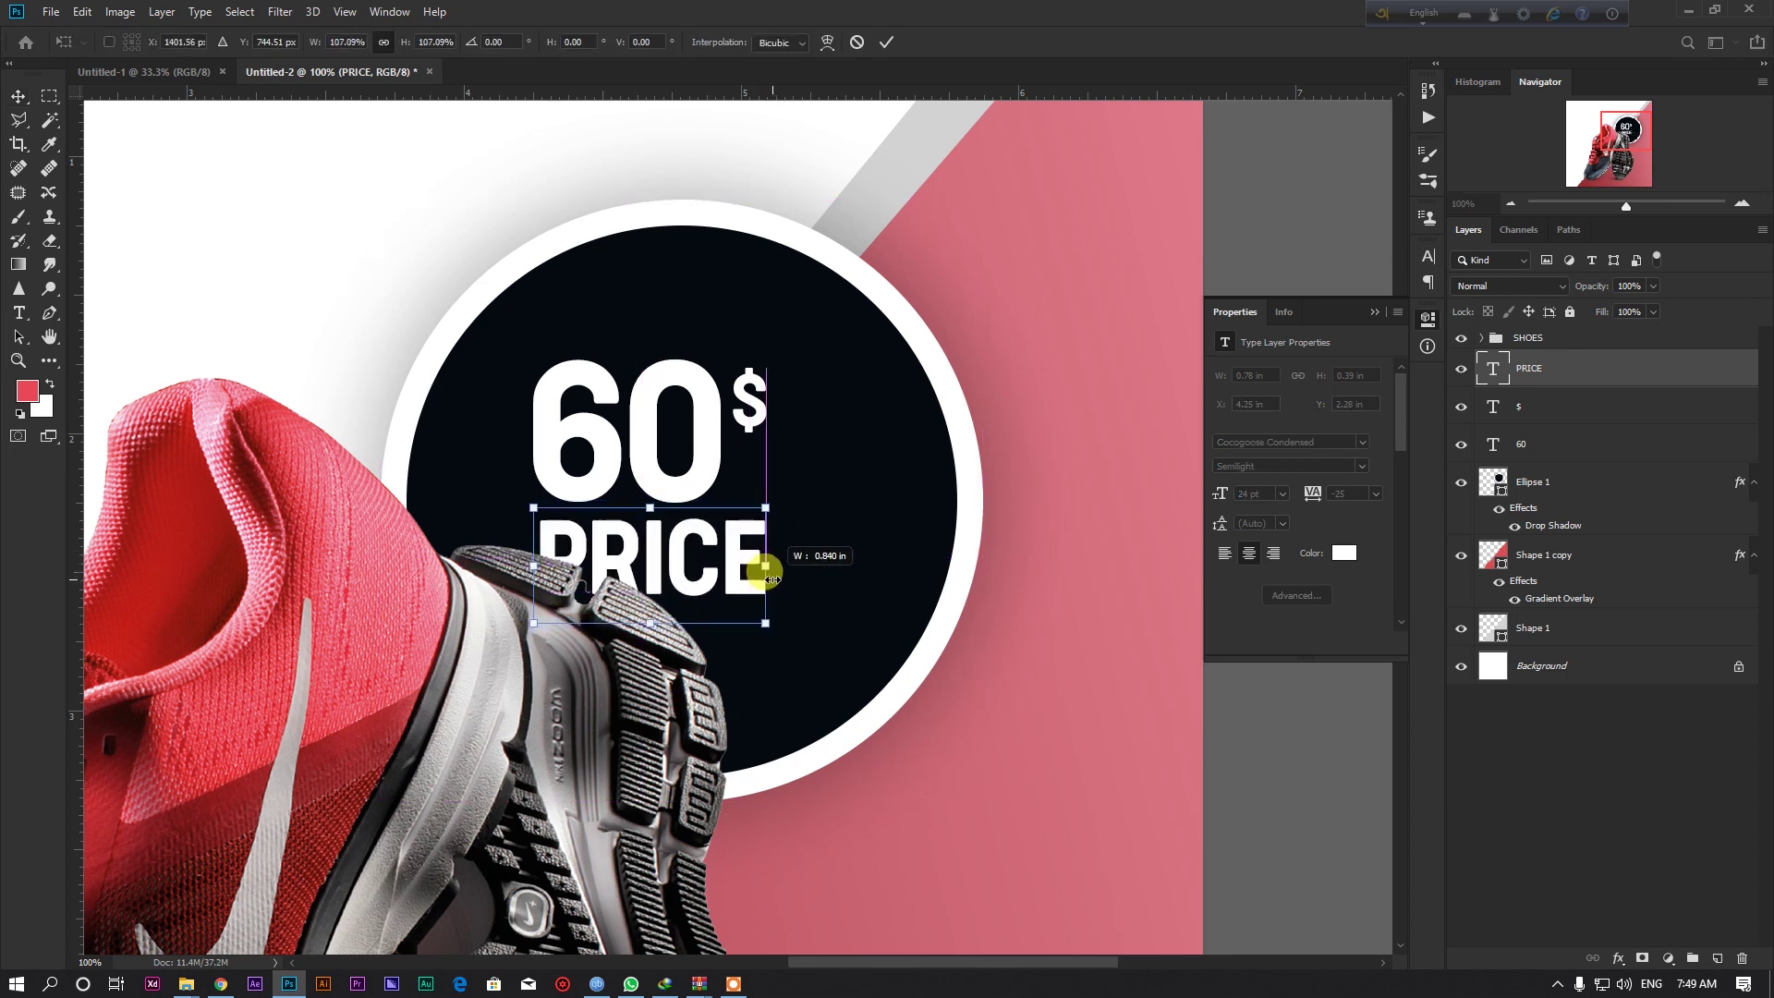
key(Return)
Select the $, PRICE and 60 layers, then enlarge and reposition them together in the circle.
click(1541, 415)
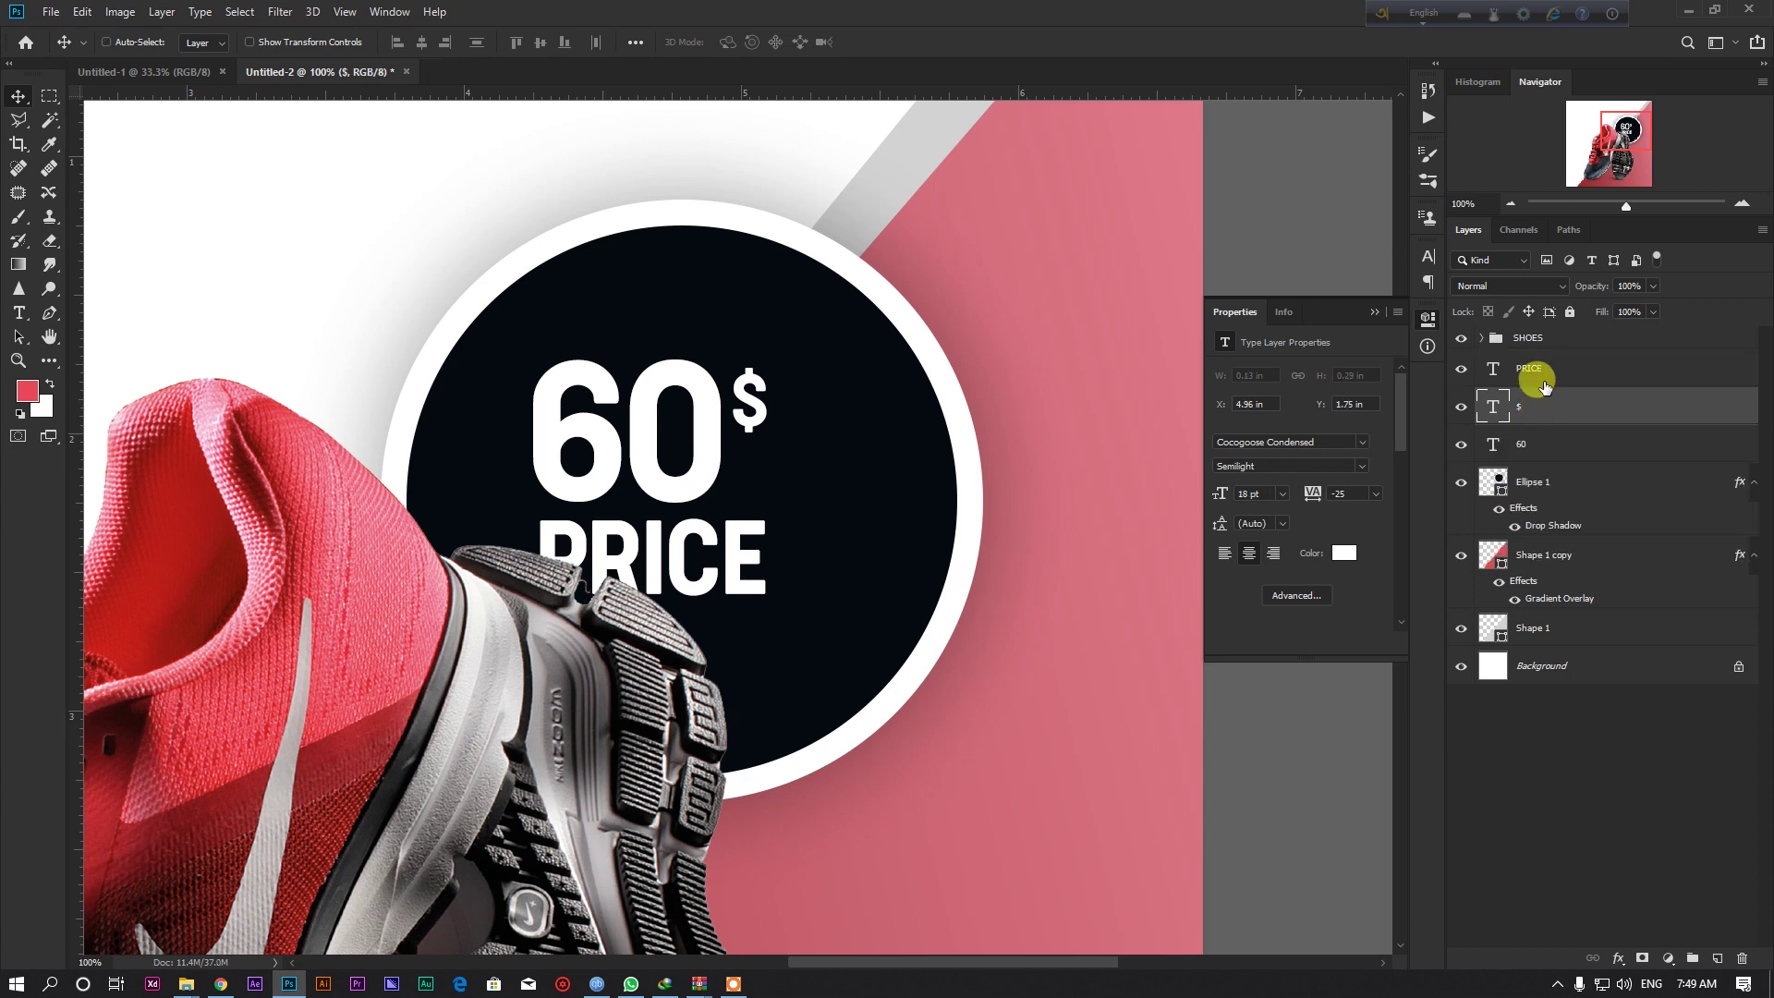
shift+click(1545, 375)
shift+click(1534, 444)
drag(752, 513, 845, 430)
key(ctrl+t)
key(Return)
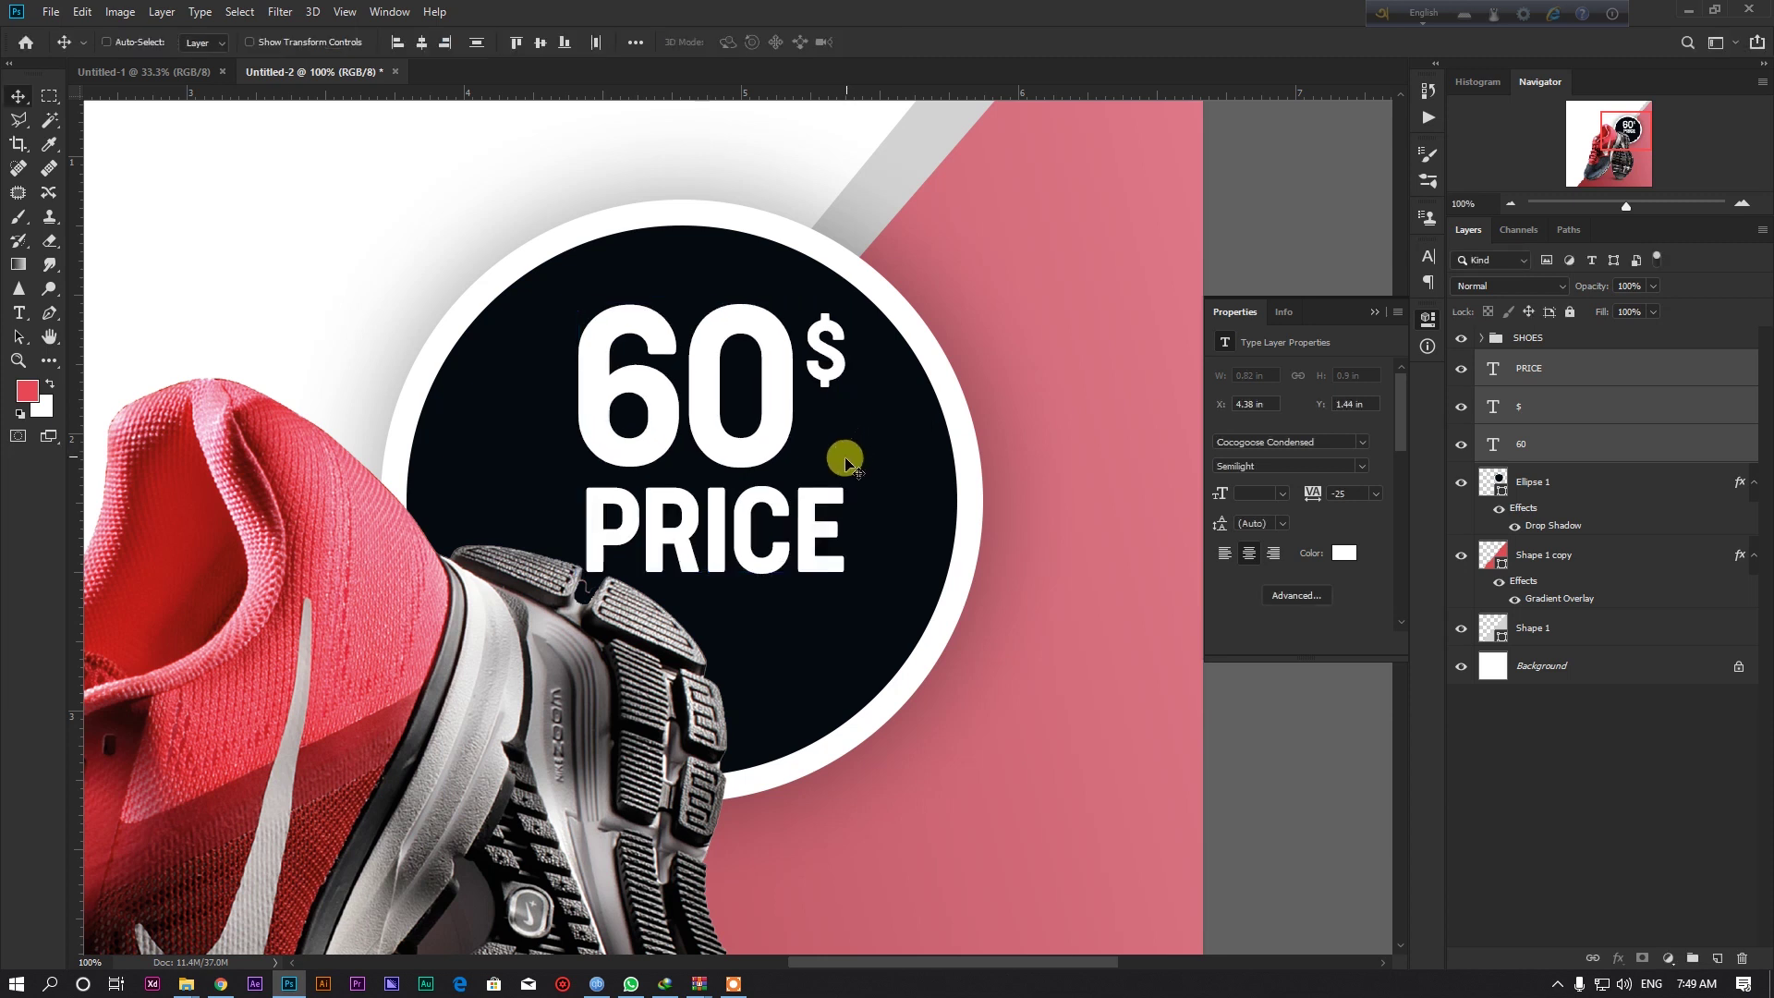
mouse_move(787, 468)
mouse_down()
mouse_move(767, 466)
mouse_move(797, 497)
mouse_up()
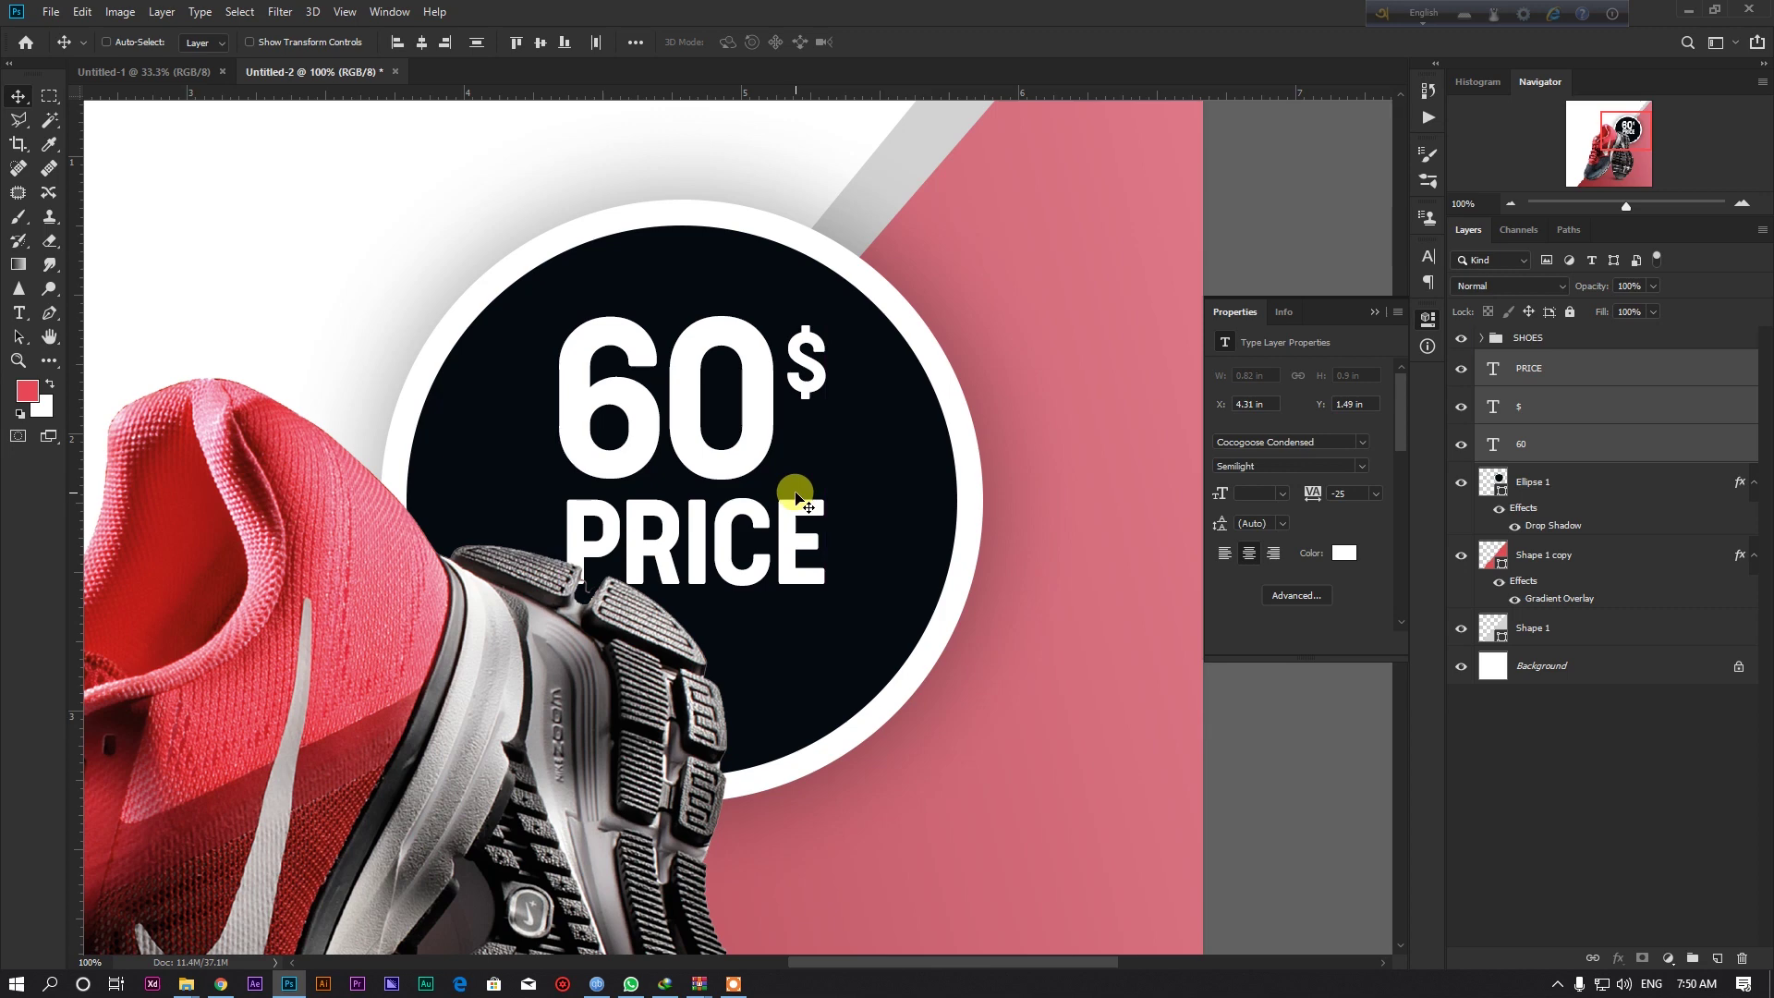
key(ctrl+minus)
key(ctrl+minus)
key(ctrl+minus)
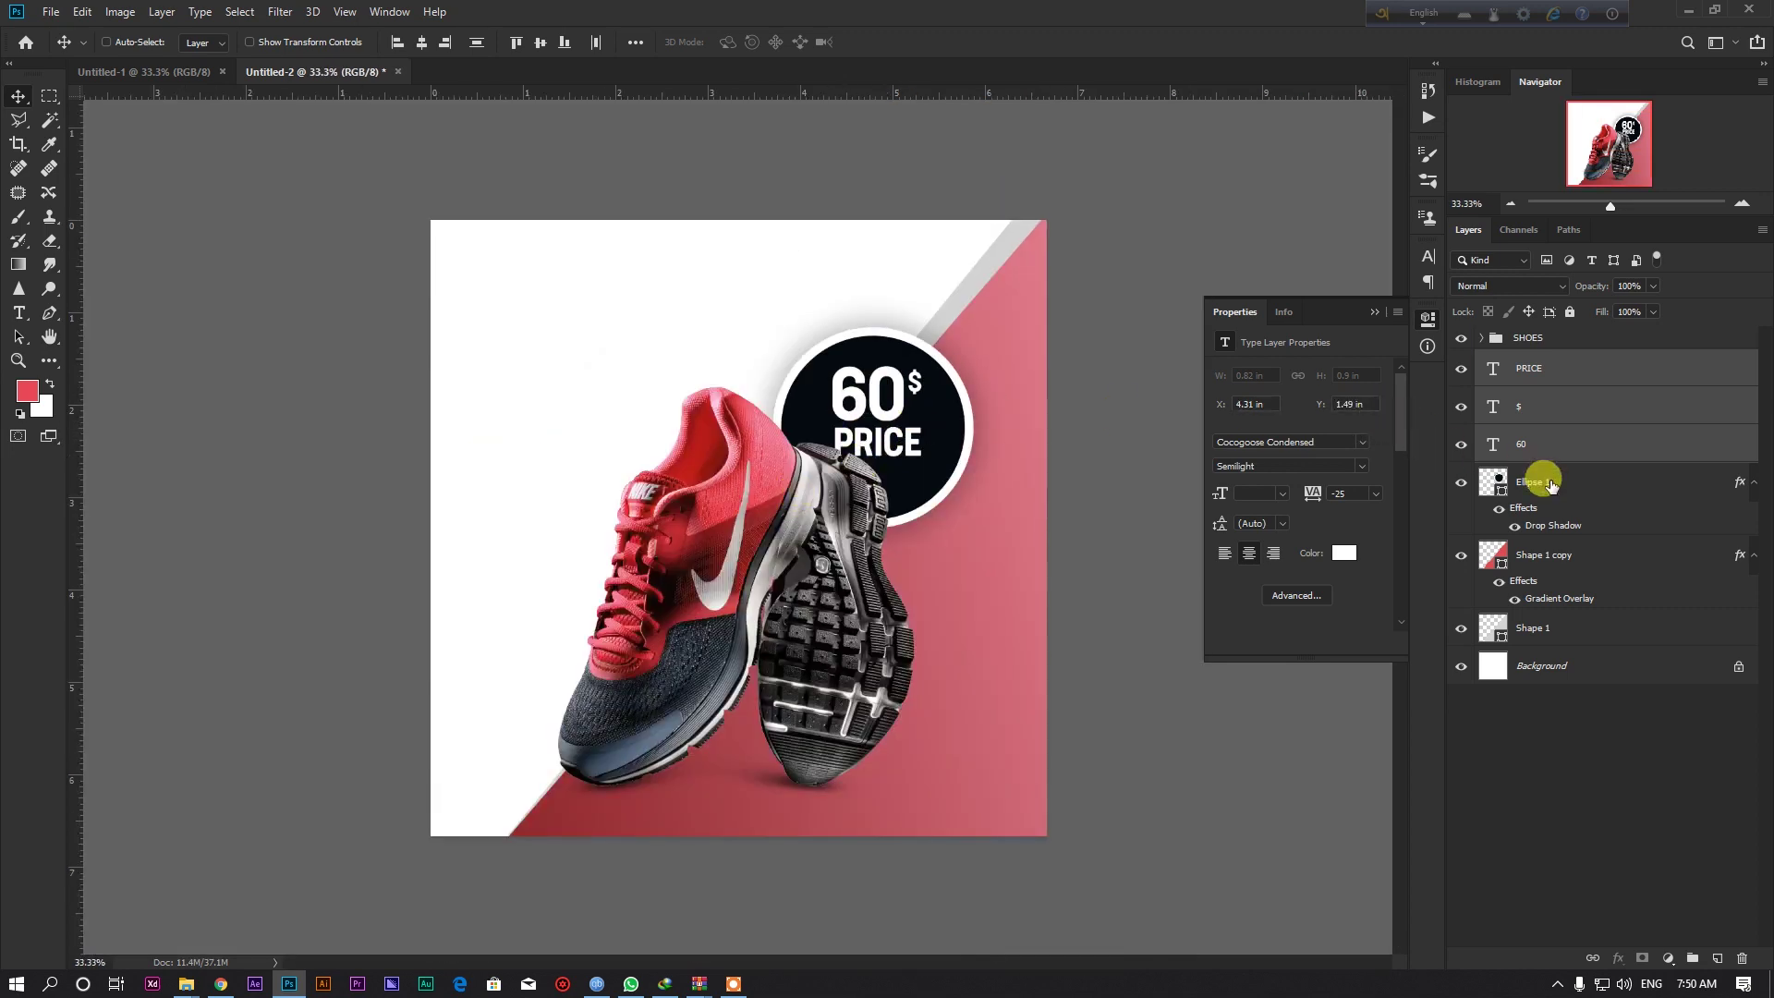
Shrink Ellipse 1 to about 544 px around the price label.
click(1550, 485)
key(ctrl+t)
drag(874, 528, 891, 497)
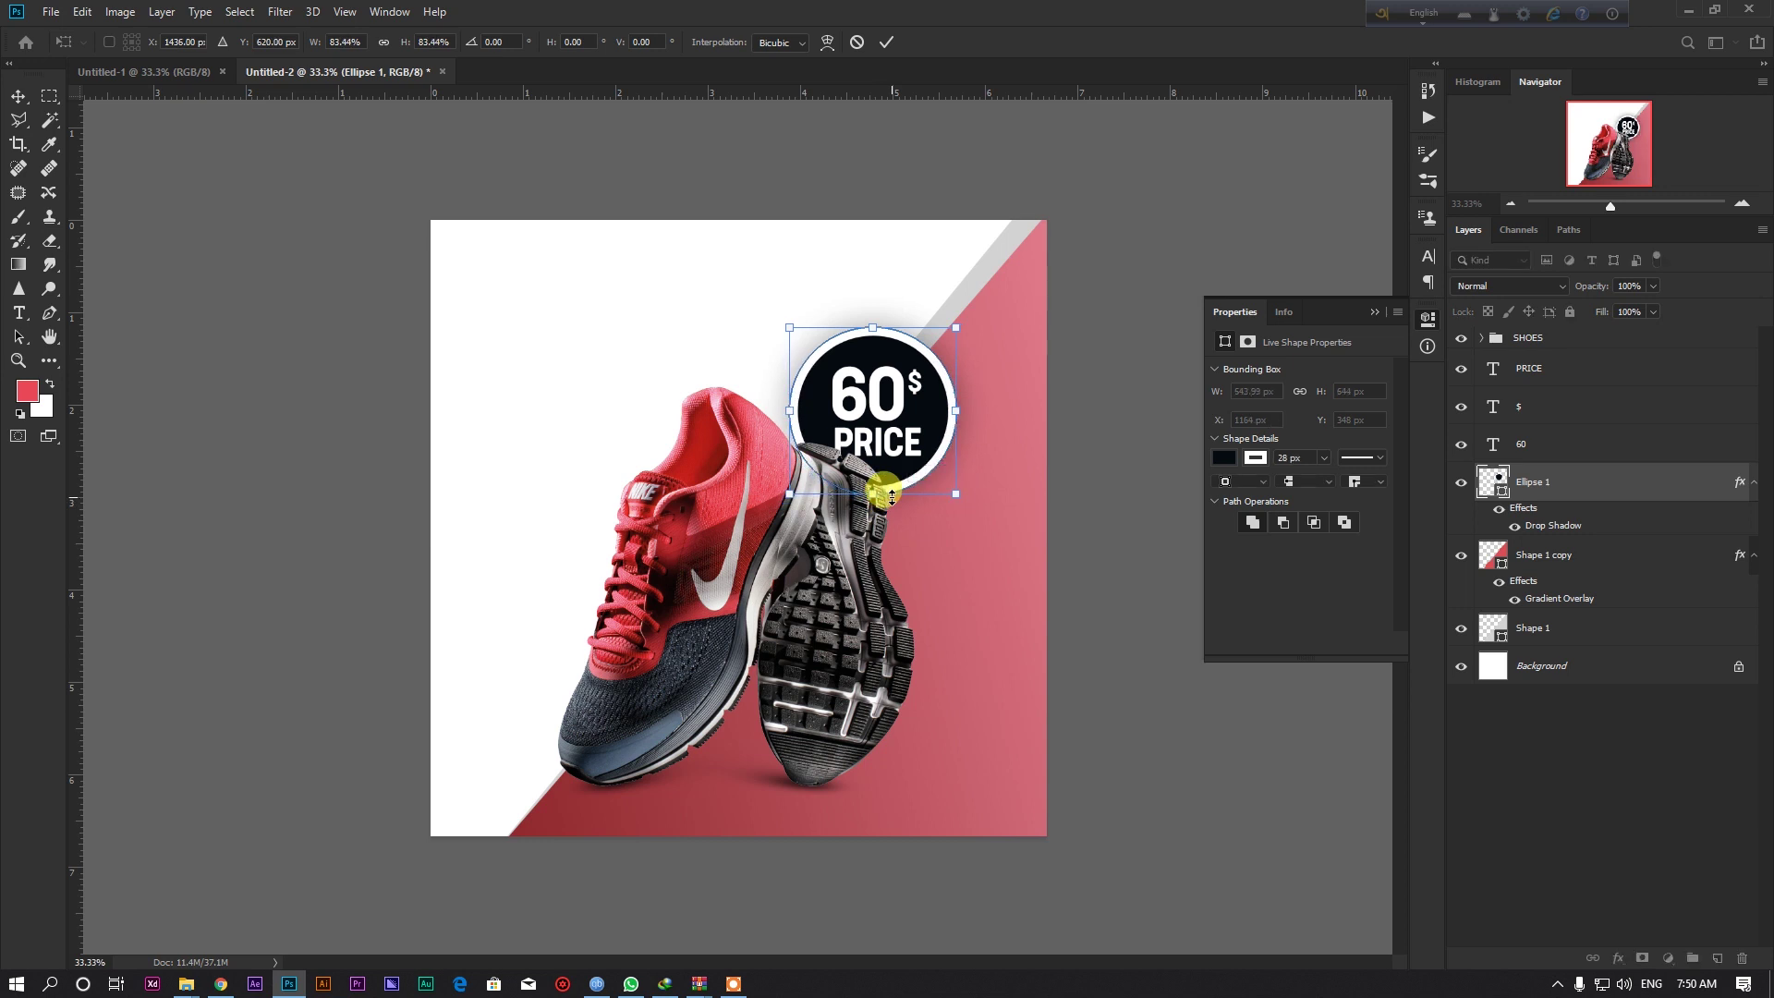
key(Return)
Drag a vertical guide from the left ruler to about 0.37 in.
key(ctrl+plus)
scroll(933, 388, down, 10)
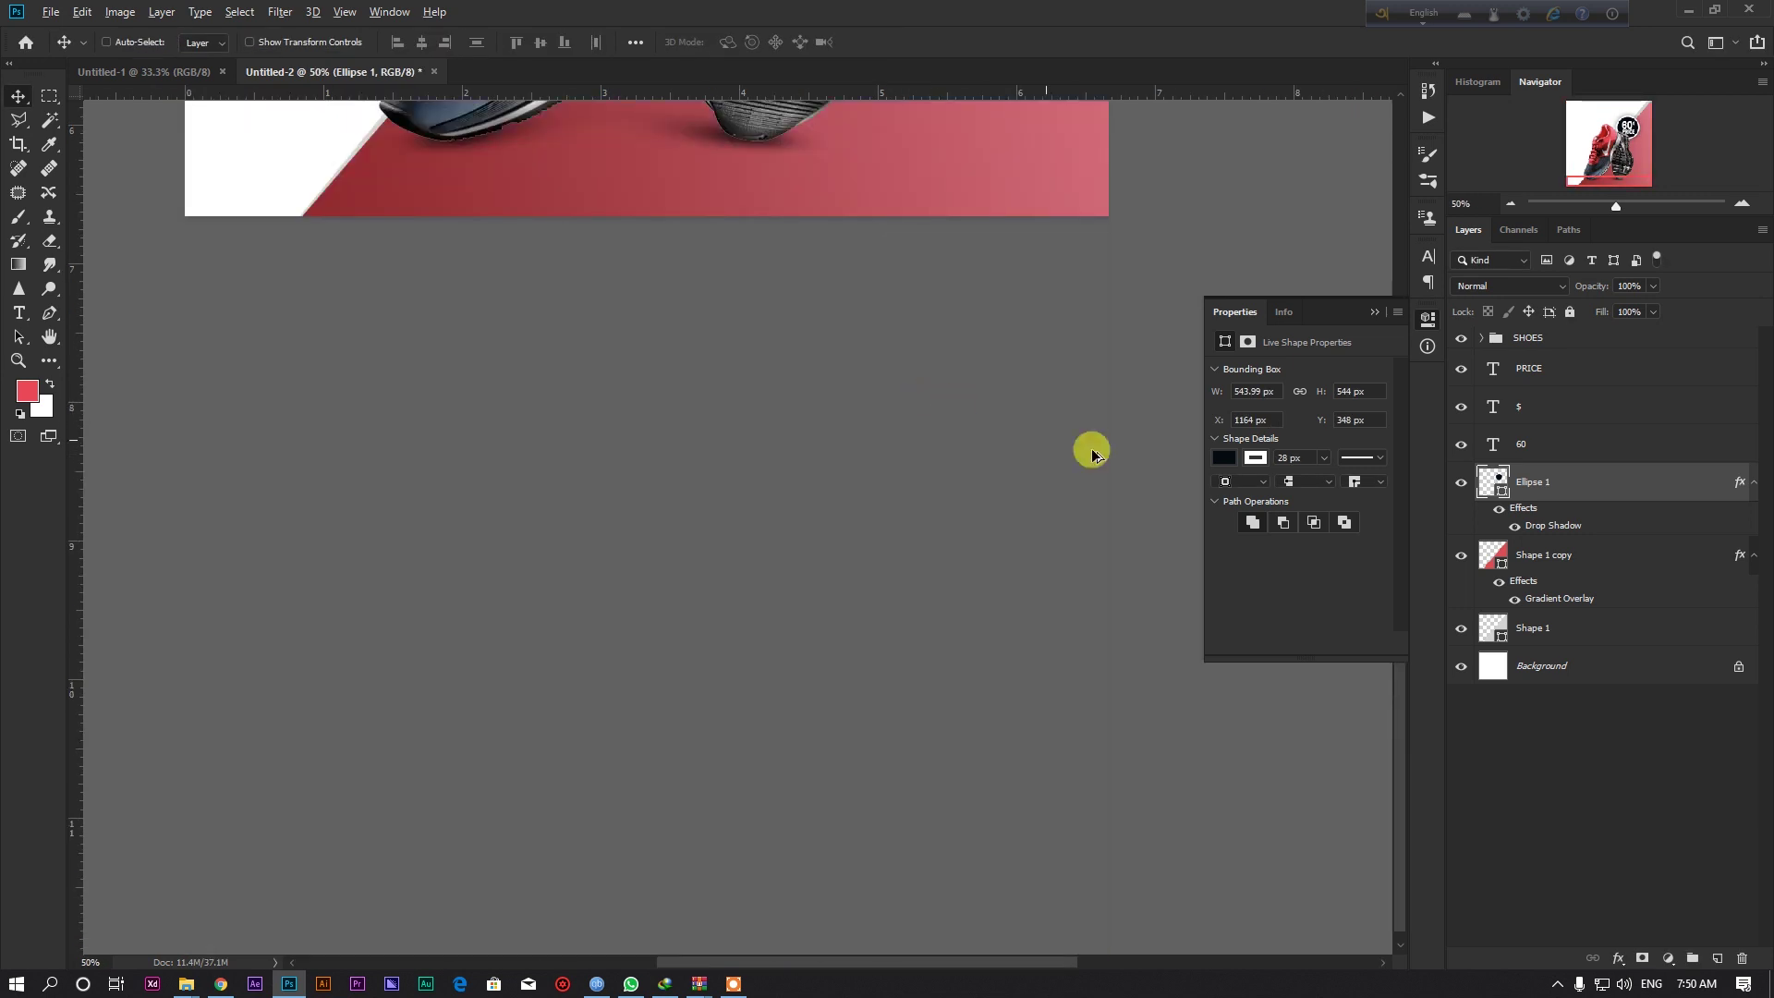
key(ctrl+minus)
key(ctrl+minus)
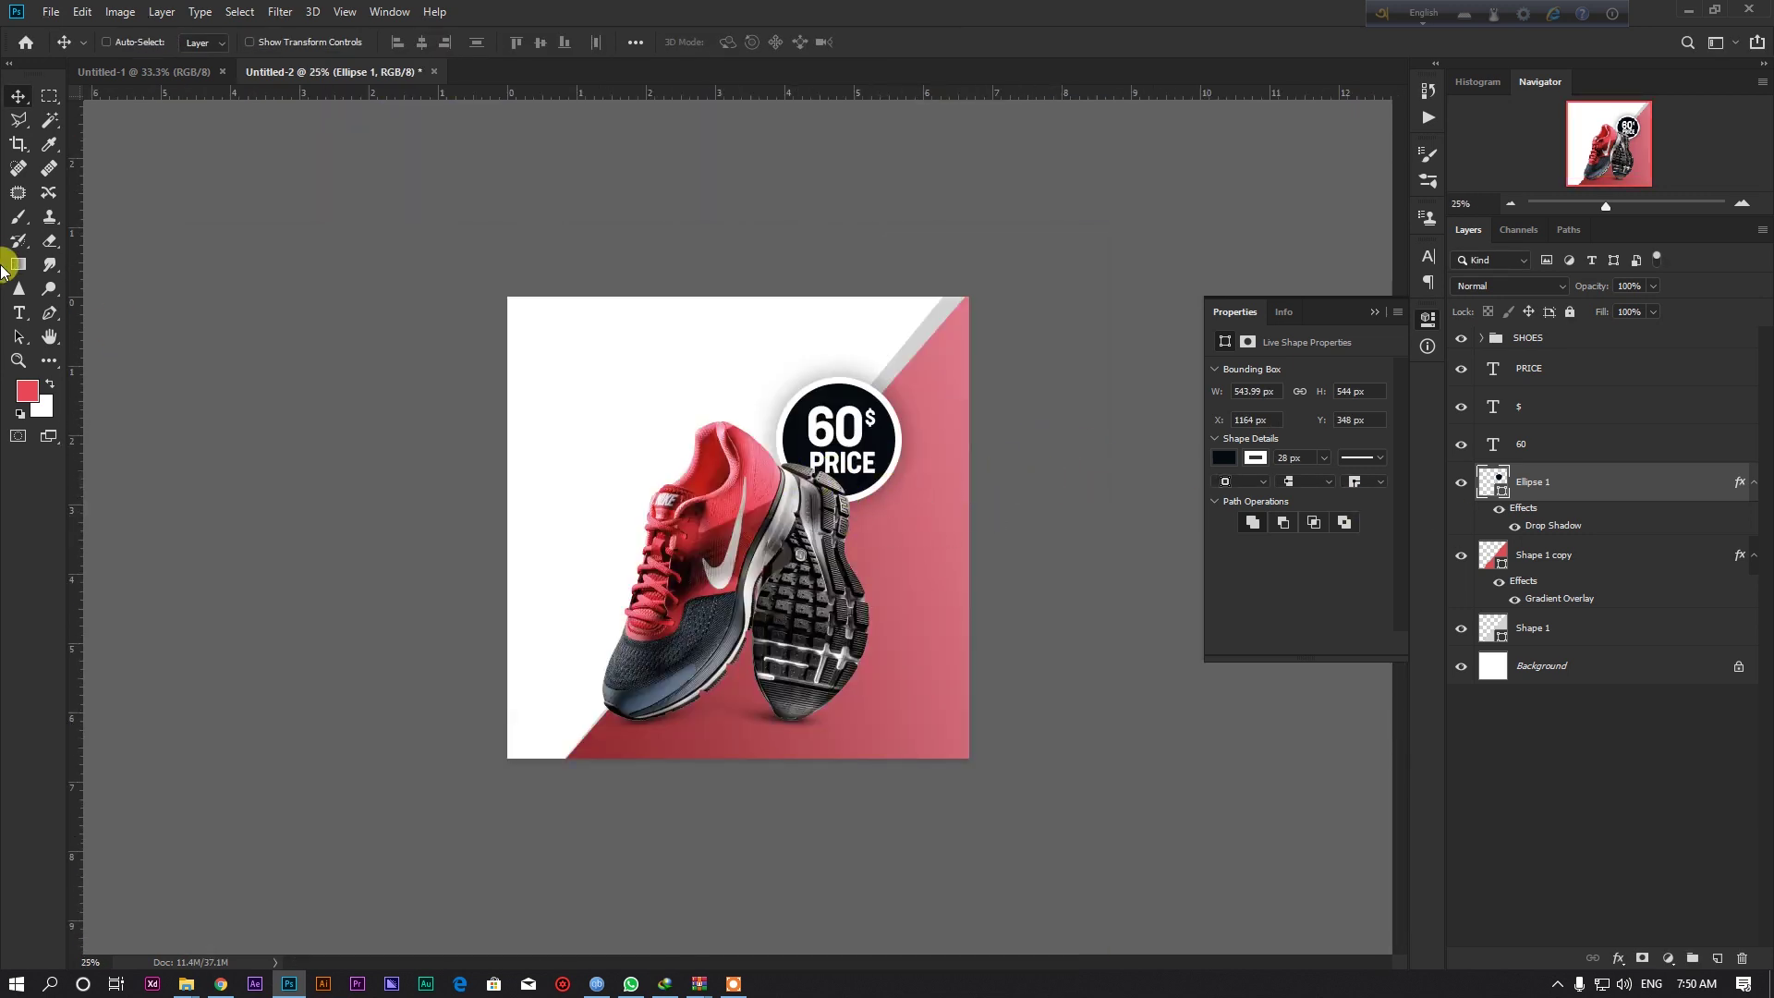
drag(75, 358, 533, 481)
key(ctrl+plus)
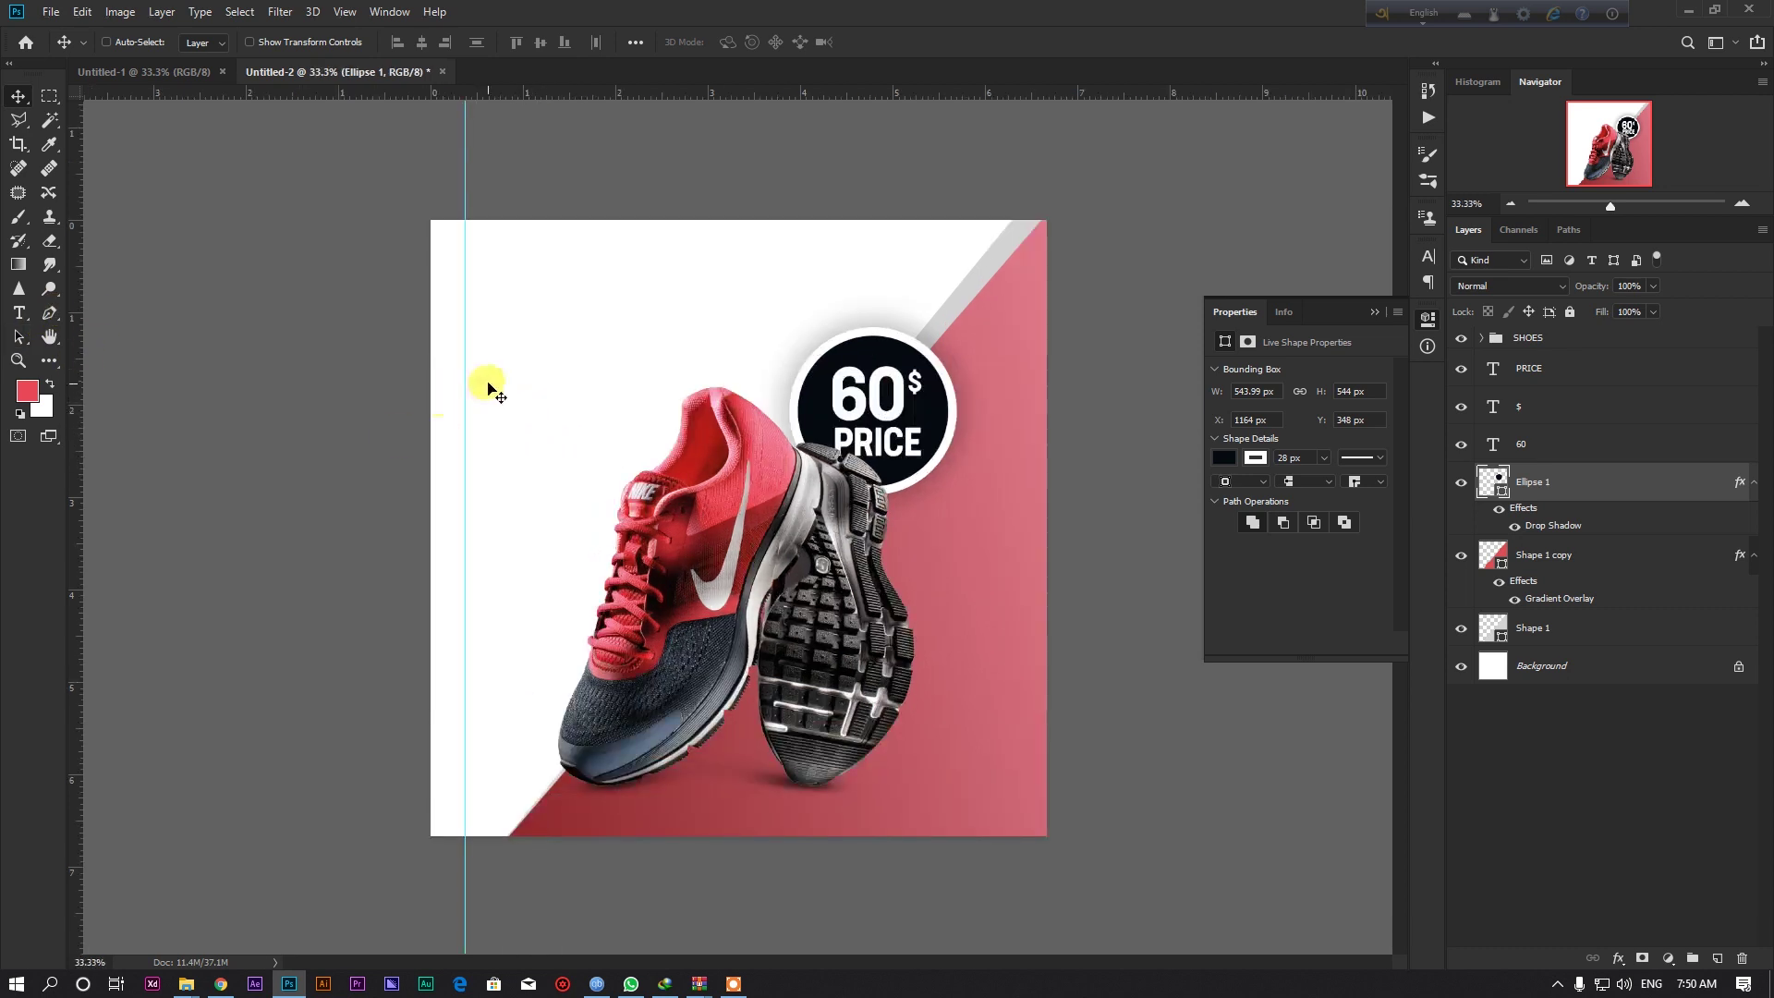
click(13, 313)
Recolour the white NEW ARRIVAL text dark grey.
click(560, 309)
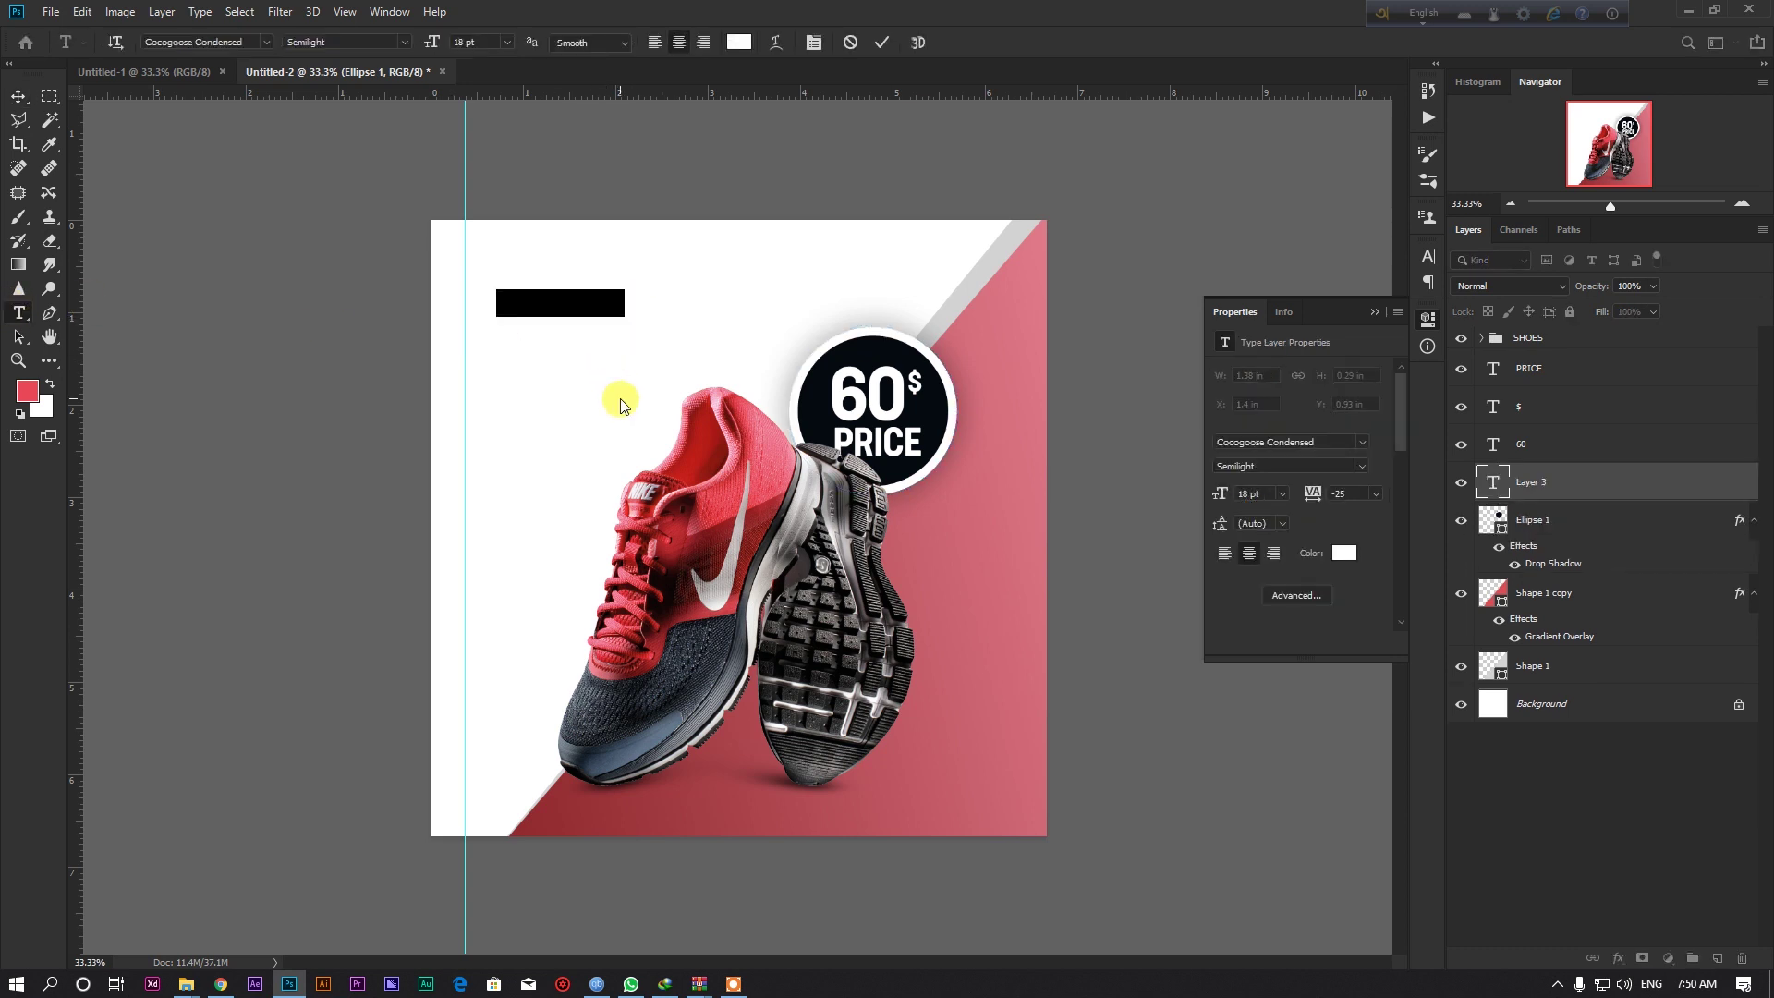
key(BackSpace)
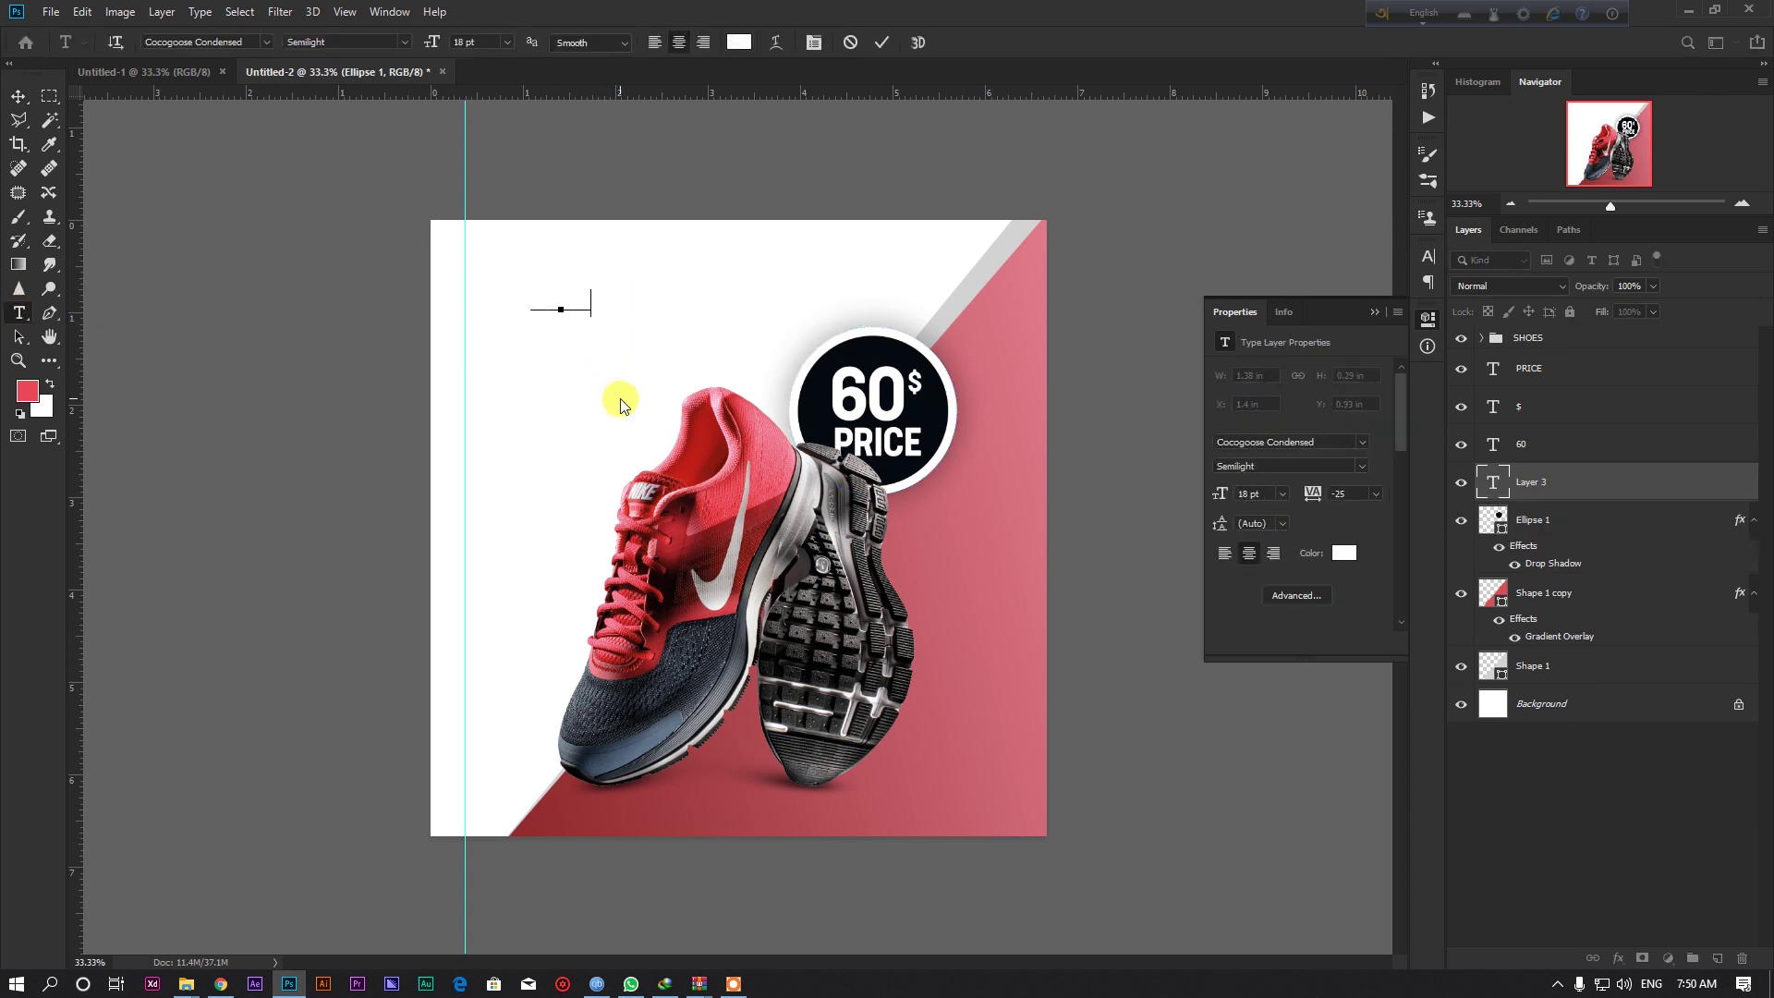
key(ctrl+a)
click(737, 42)
drag(1145, 776, 1034, 814)
click(1460, 644)
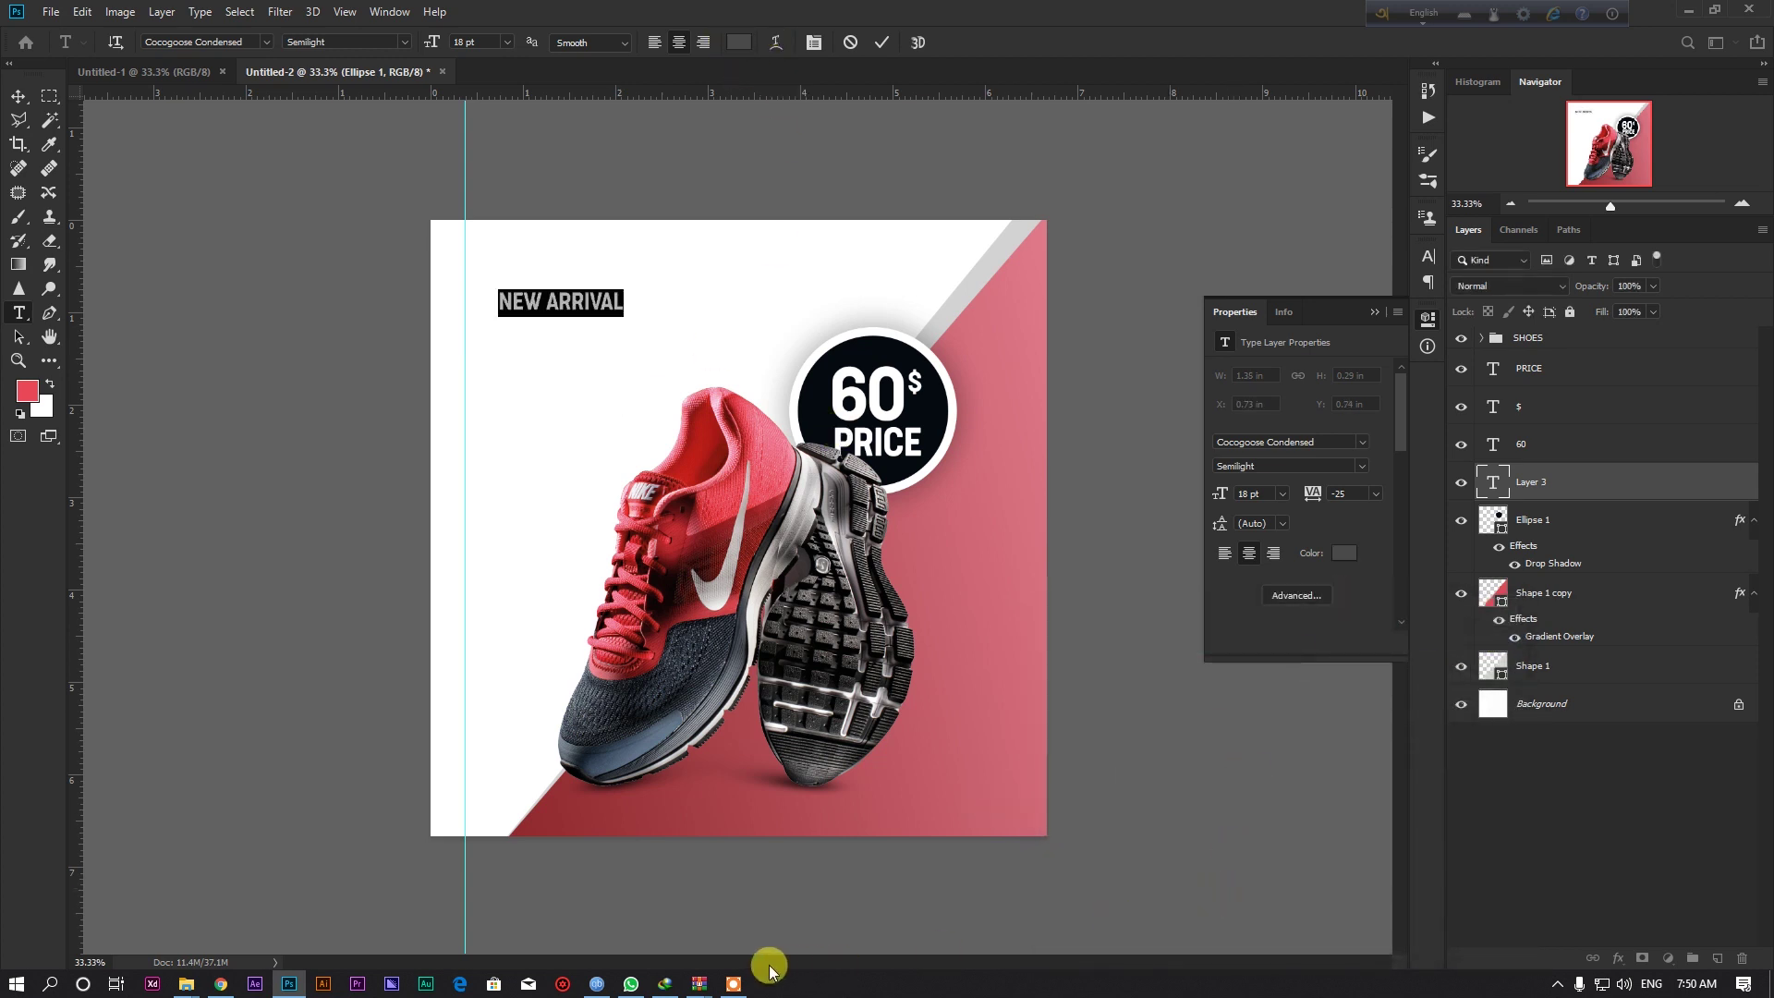
click(1164, 949)
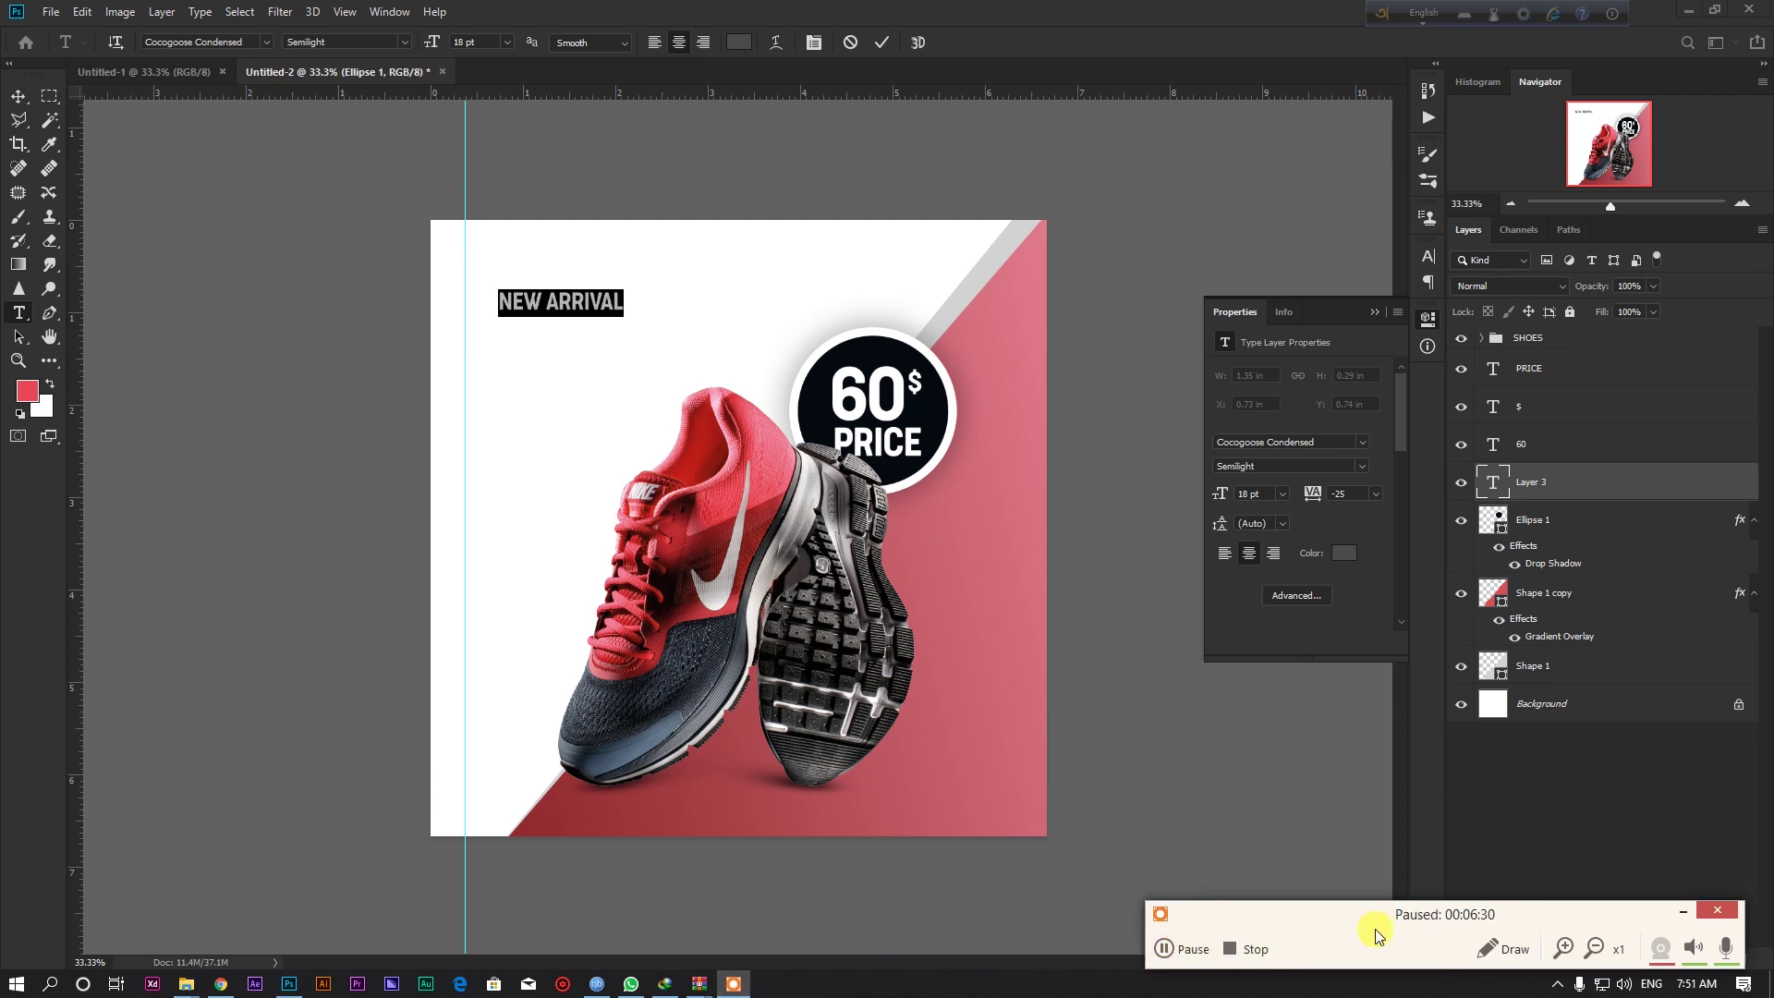
click(1682, 912)
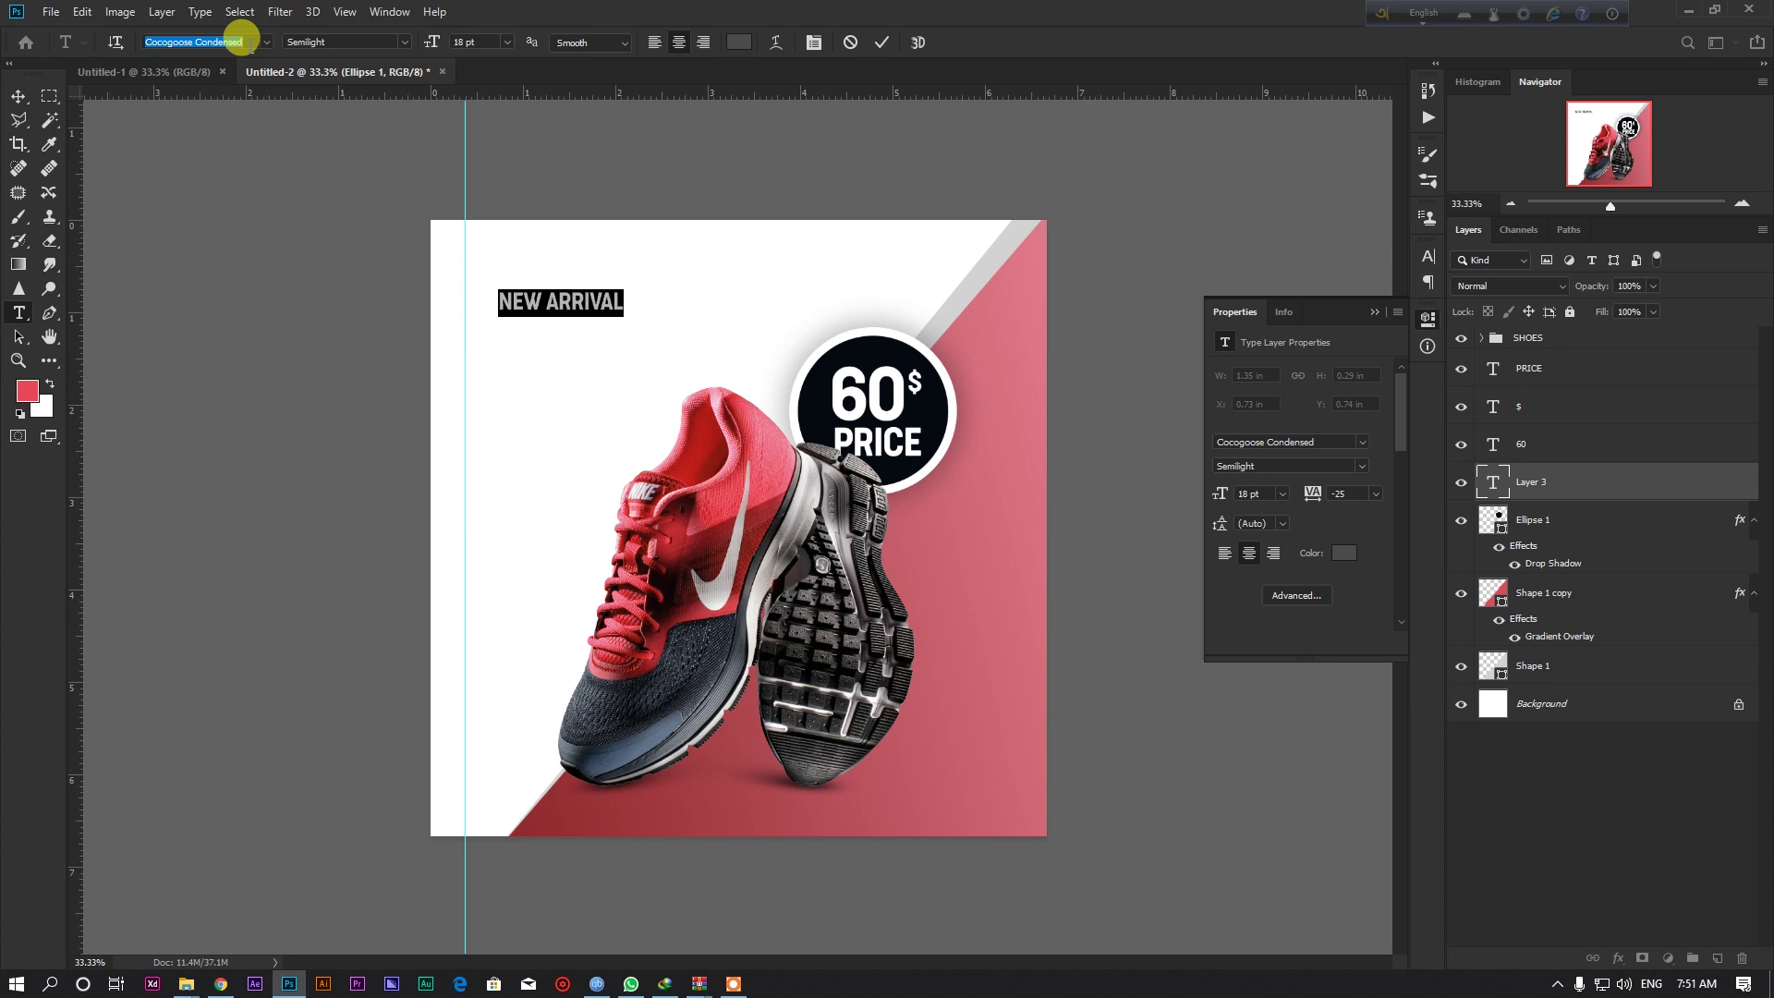
Set NEW ARRIVAL in Nexa XBold, left-aligned, against the left guide.
text(nexa)
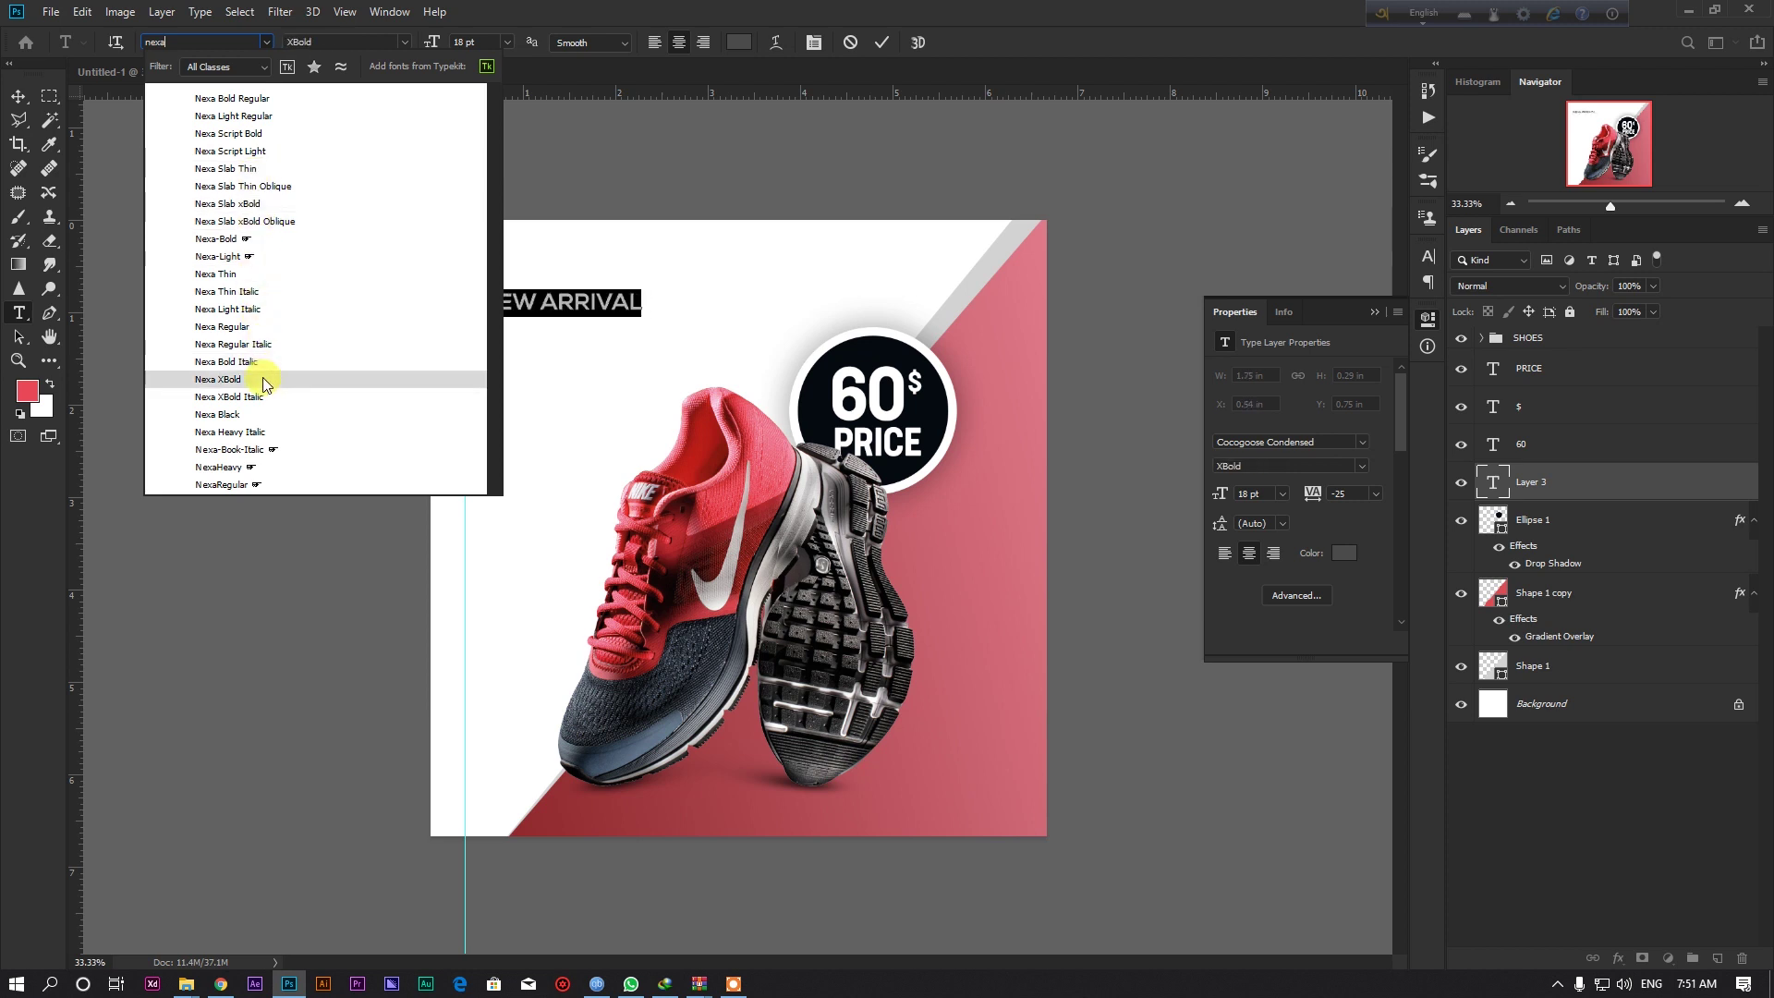
click(261, 379)
click(653, 44)
click(17, 96)
drag(602, 319, 524, 276)
Enlarge NEW ARRIVAL to 23 pt and raise it near the top edge.
click(21, 316)
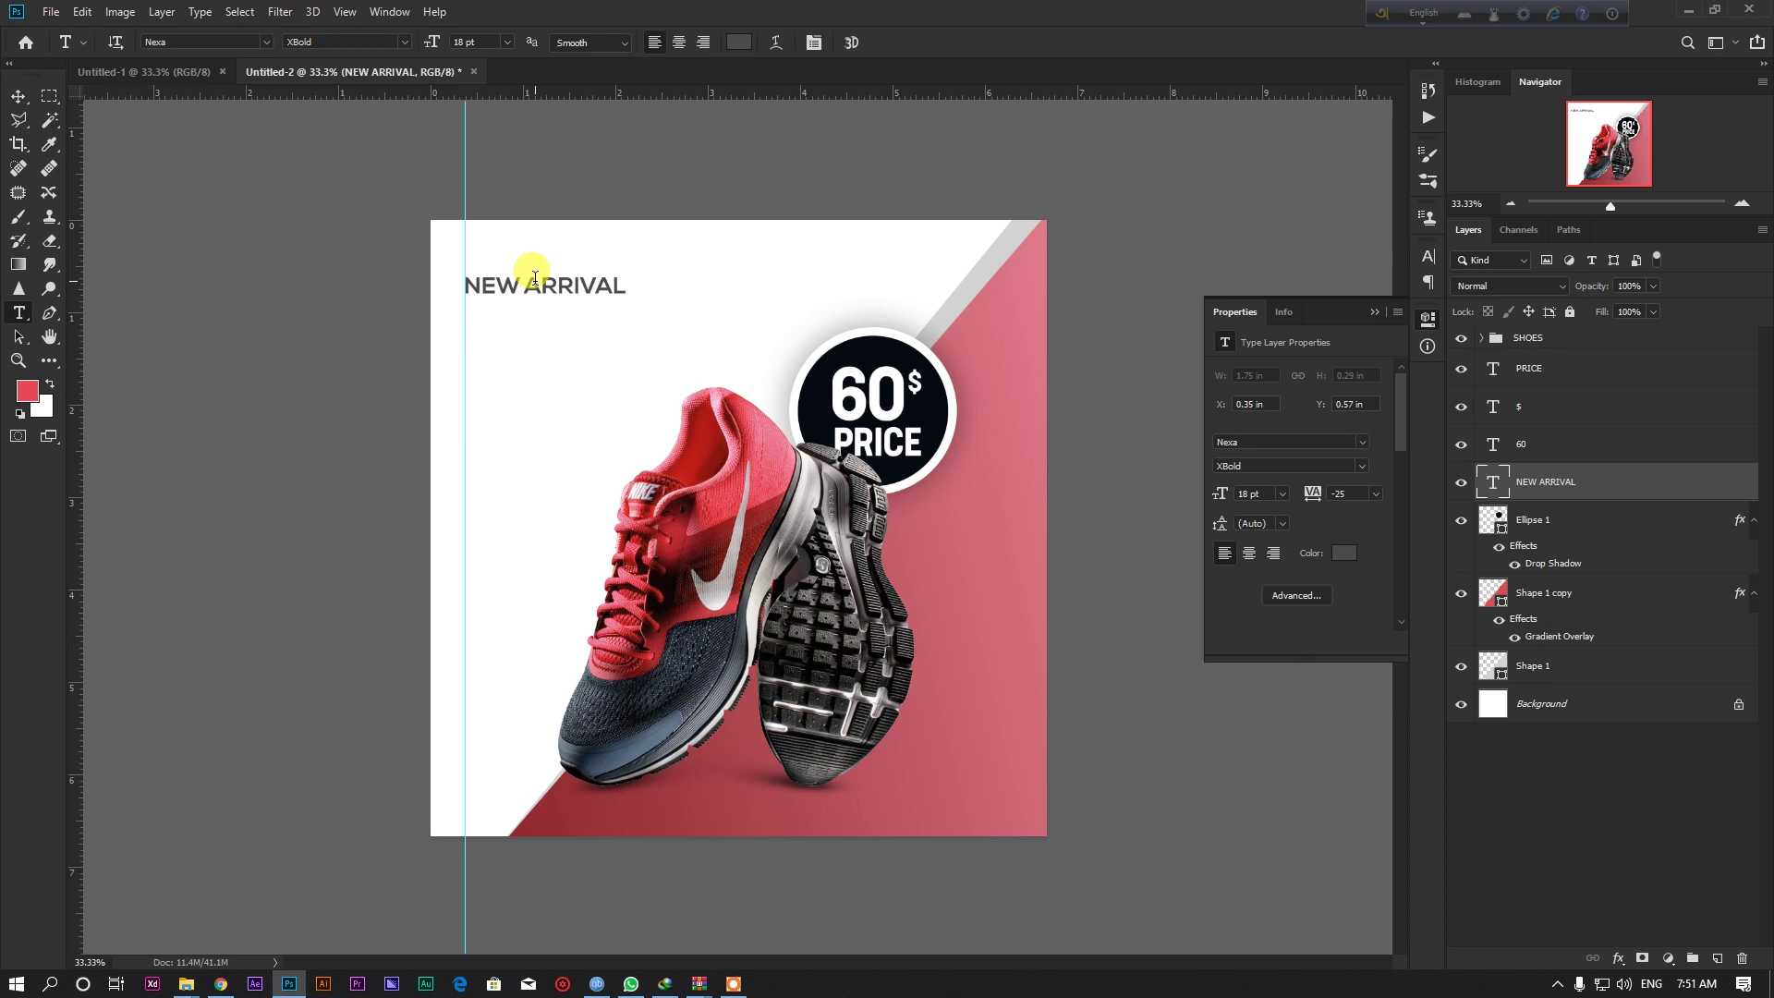
click(589, 288)
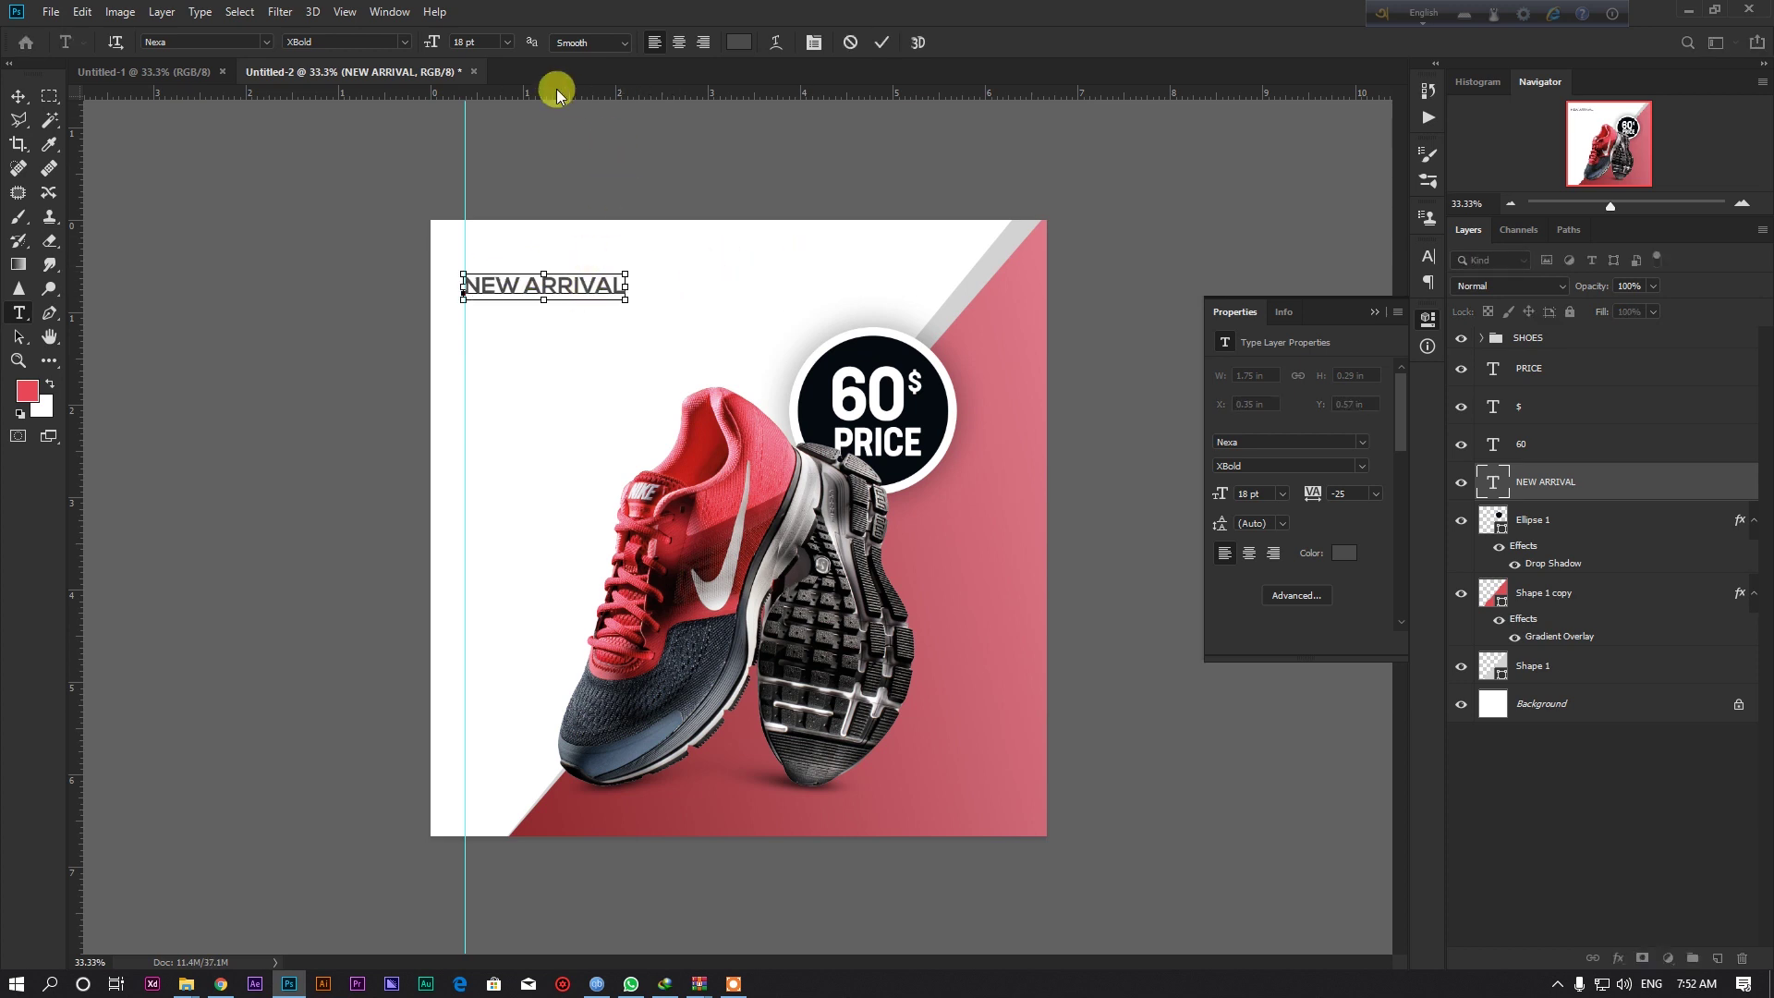
key(ctrl+a)
key(Up)
key(Up)
key(Up)
key(Up)
key(Up)
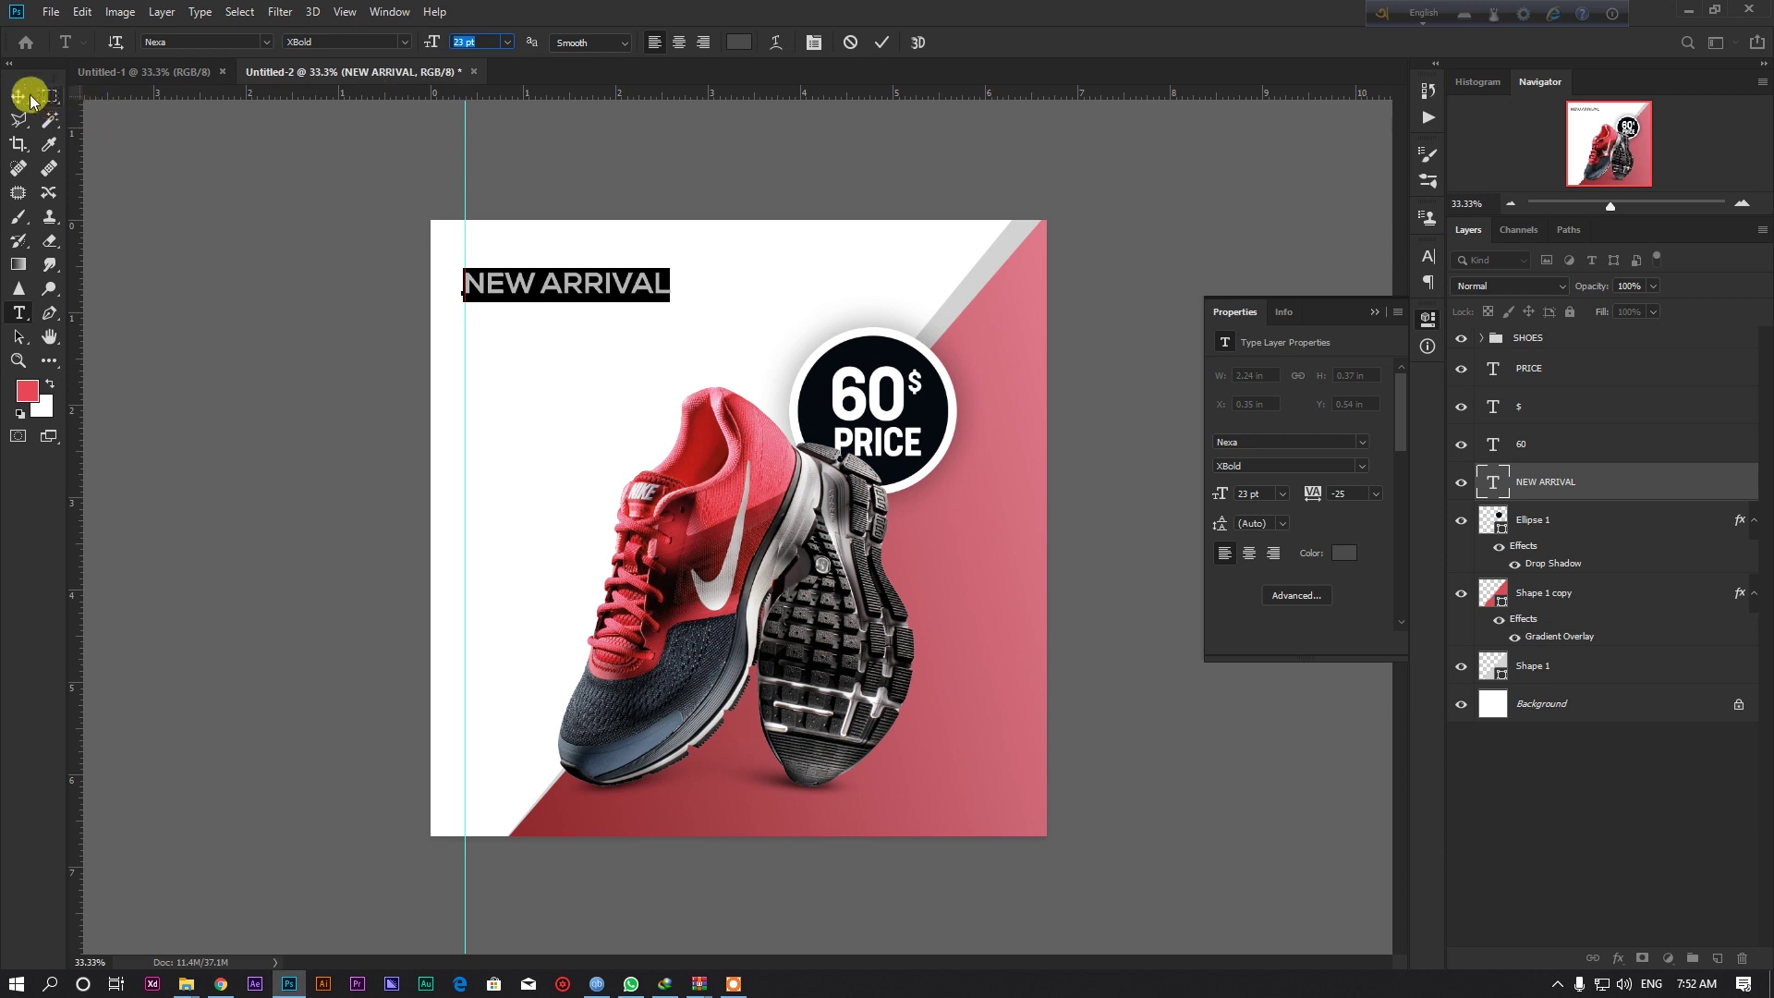
click(18, 96)
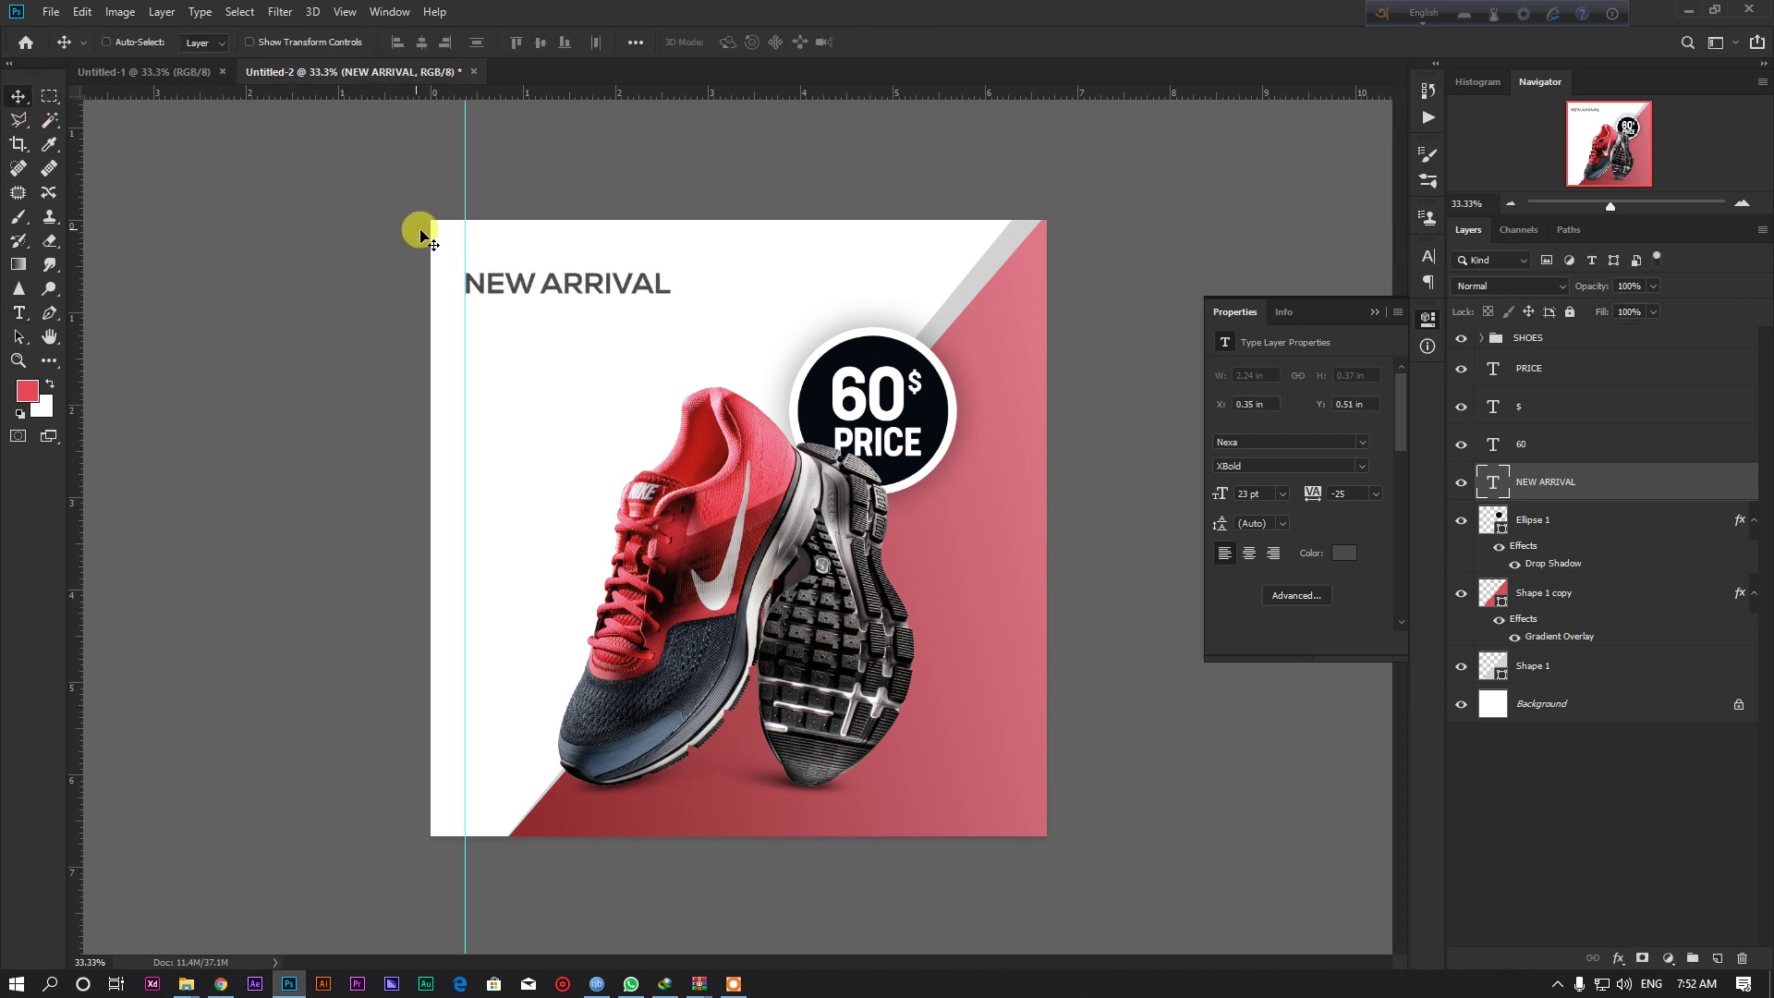
drag(481, 250, 481, 240)
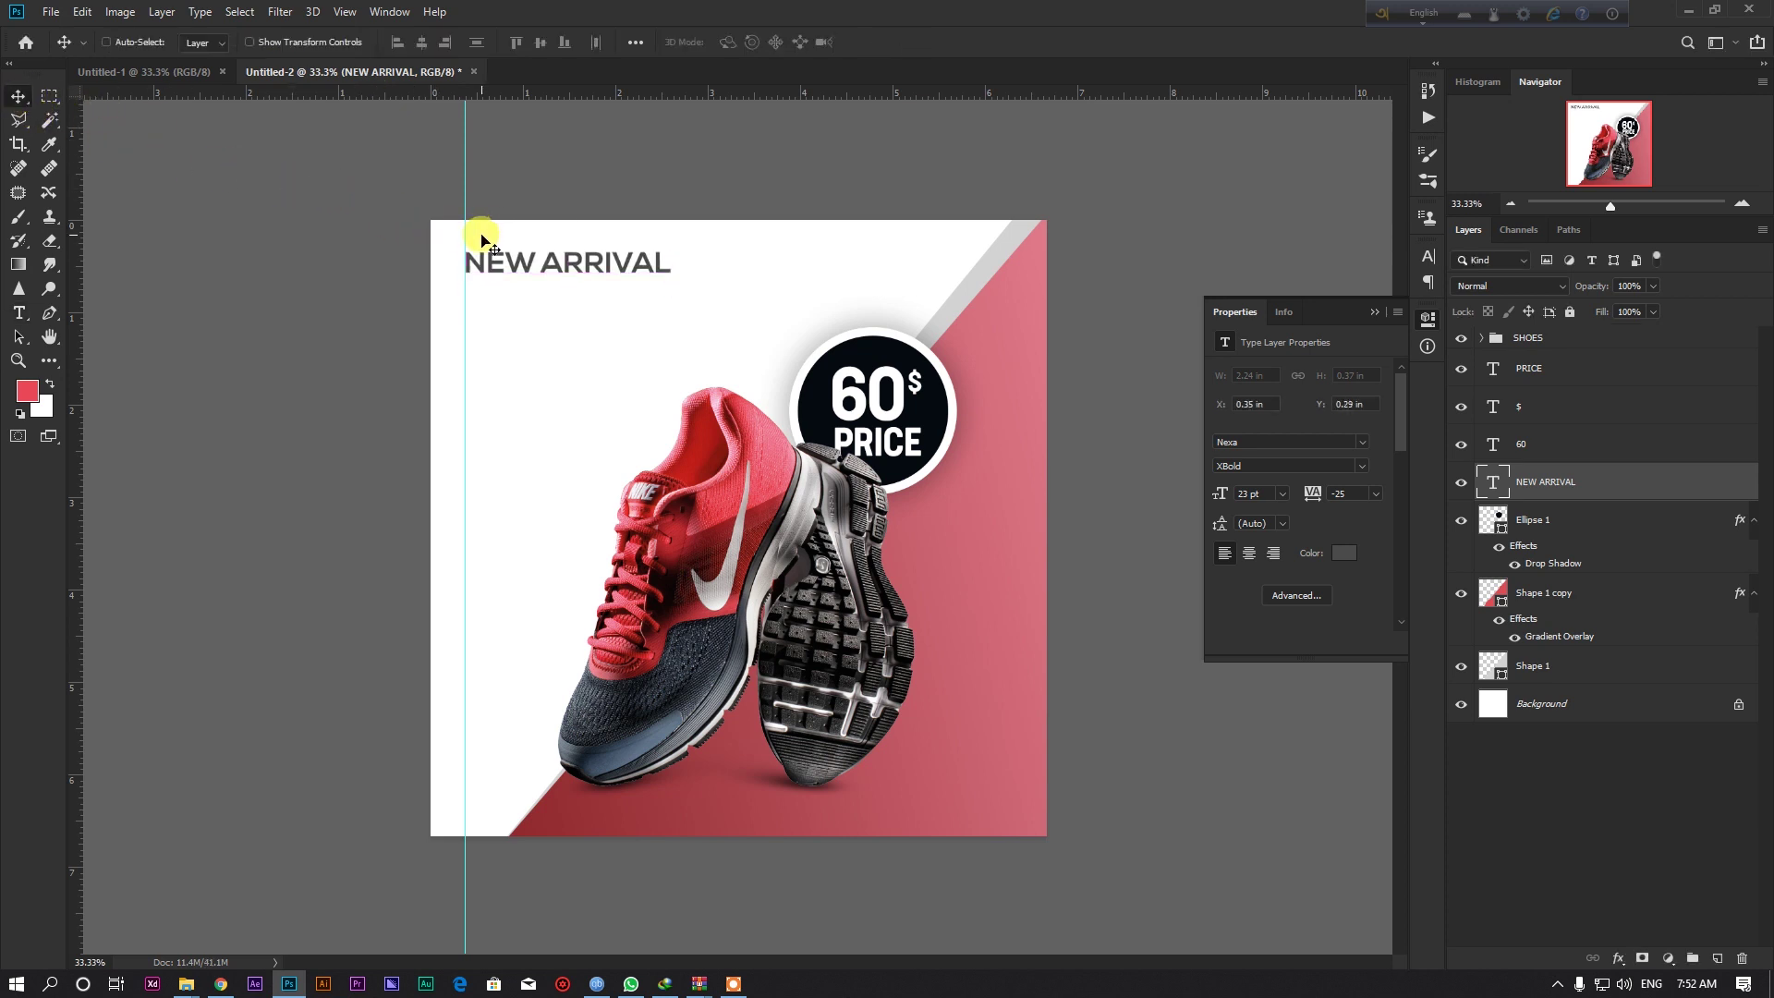
click(18, 313)
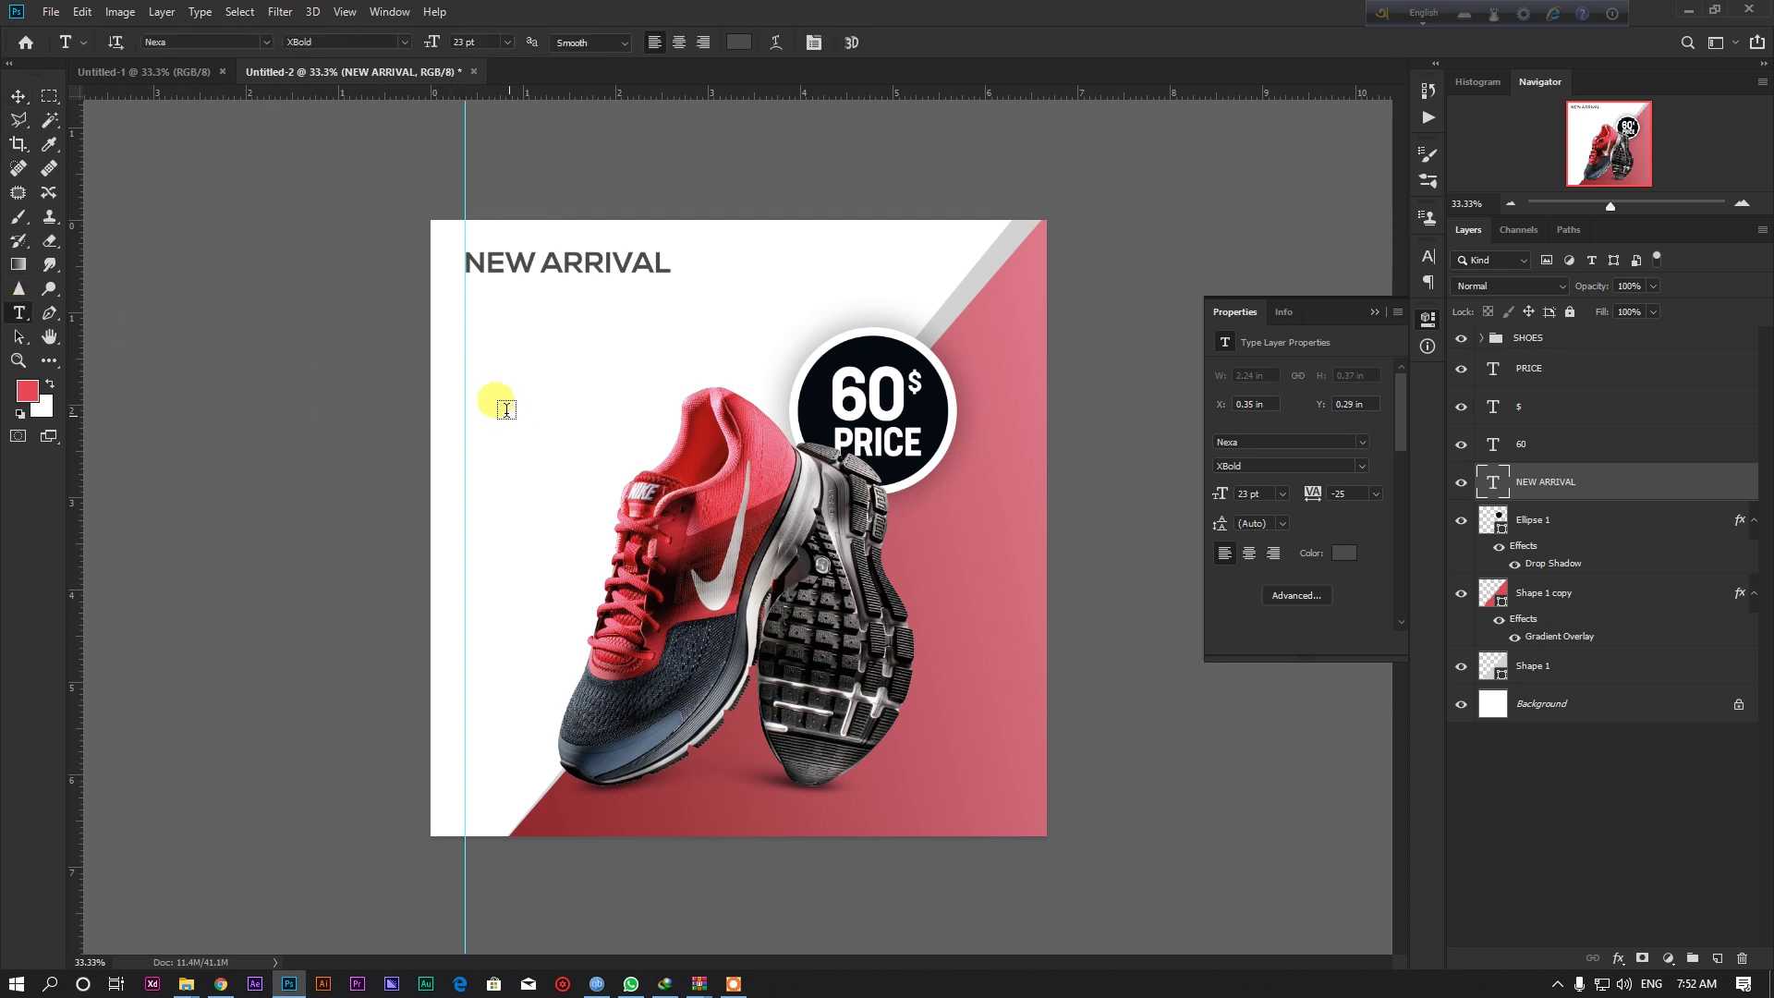
Type BIG SALE below NEW ARRIVAL in Bebas Neue Pro Bold at 83 pt.
click(531, 366)
text(BIG SALE)
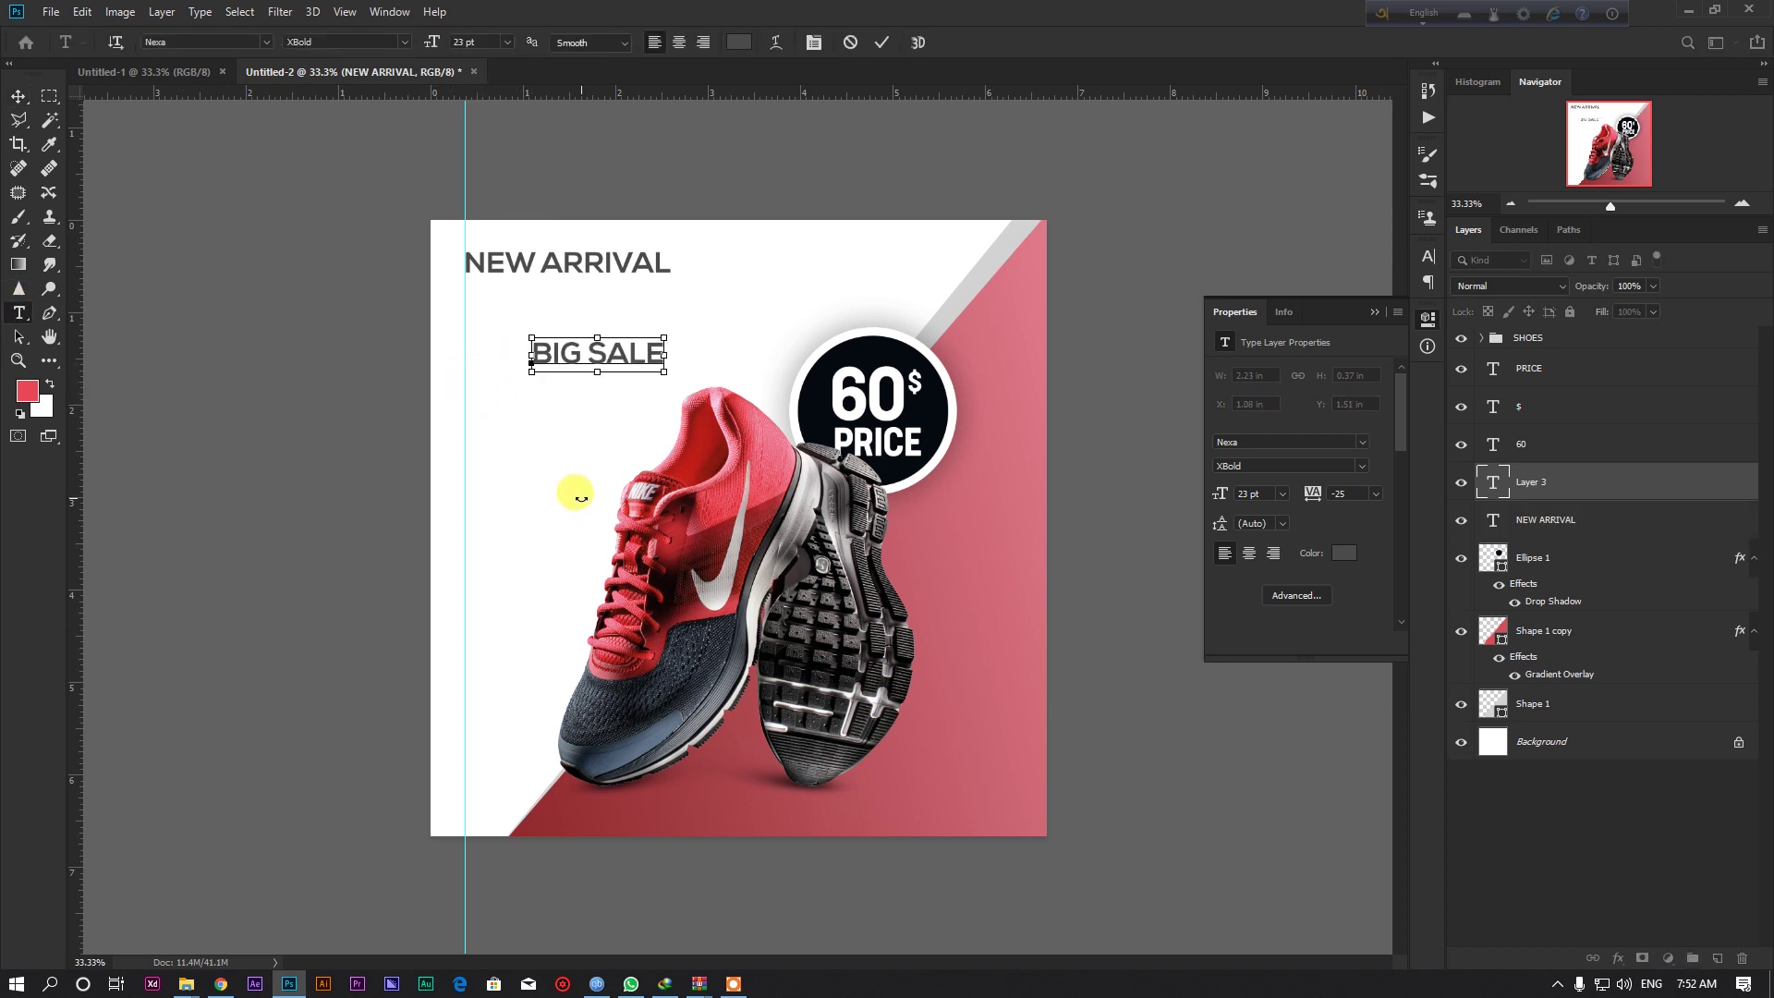
key(ctrl+a)
click(207, 41)
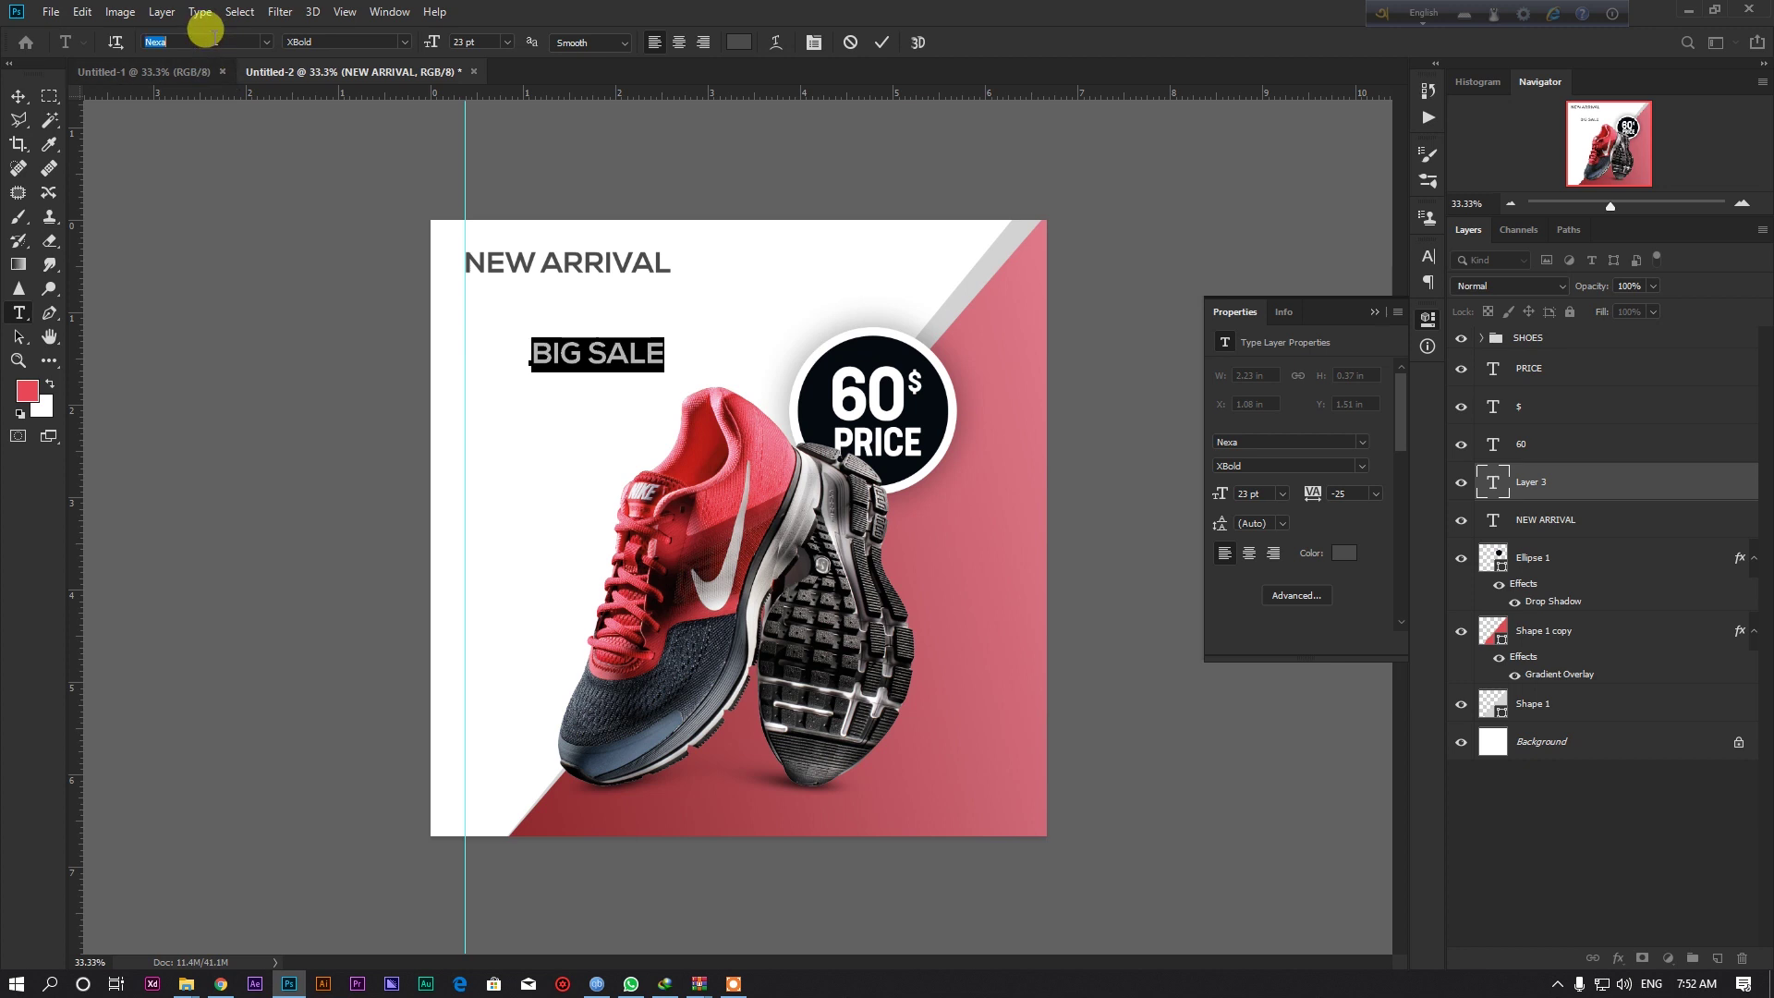
text(beb)
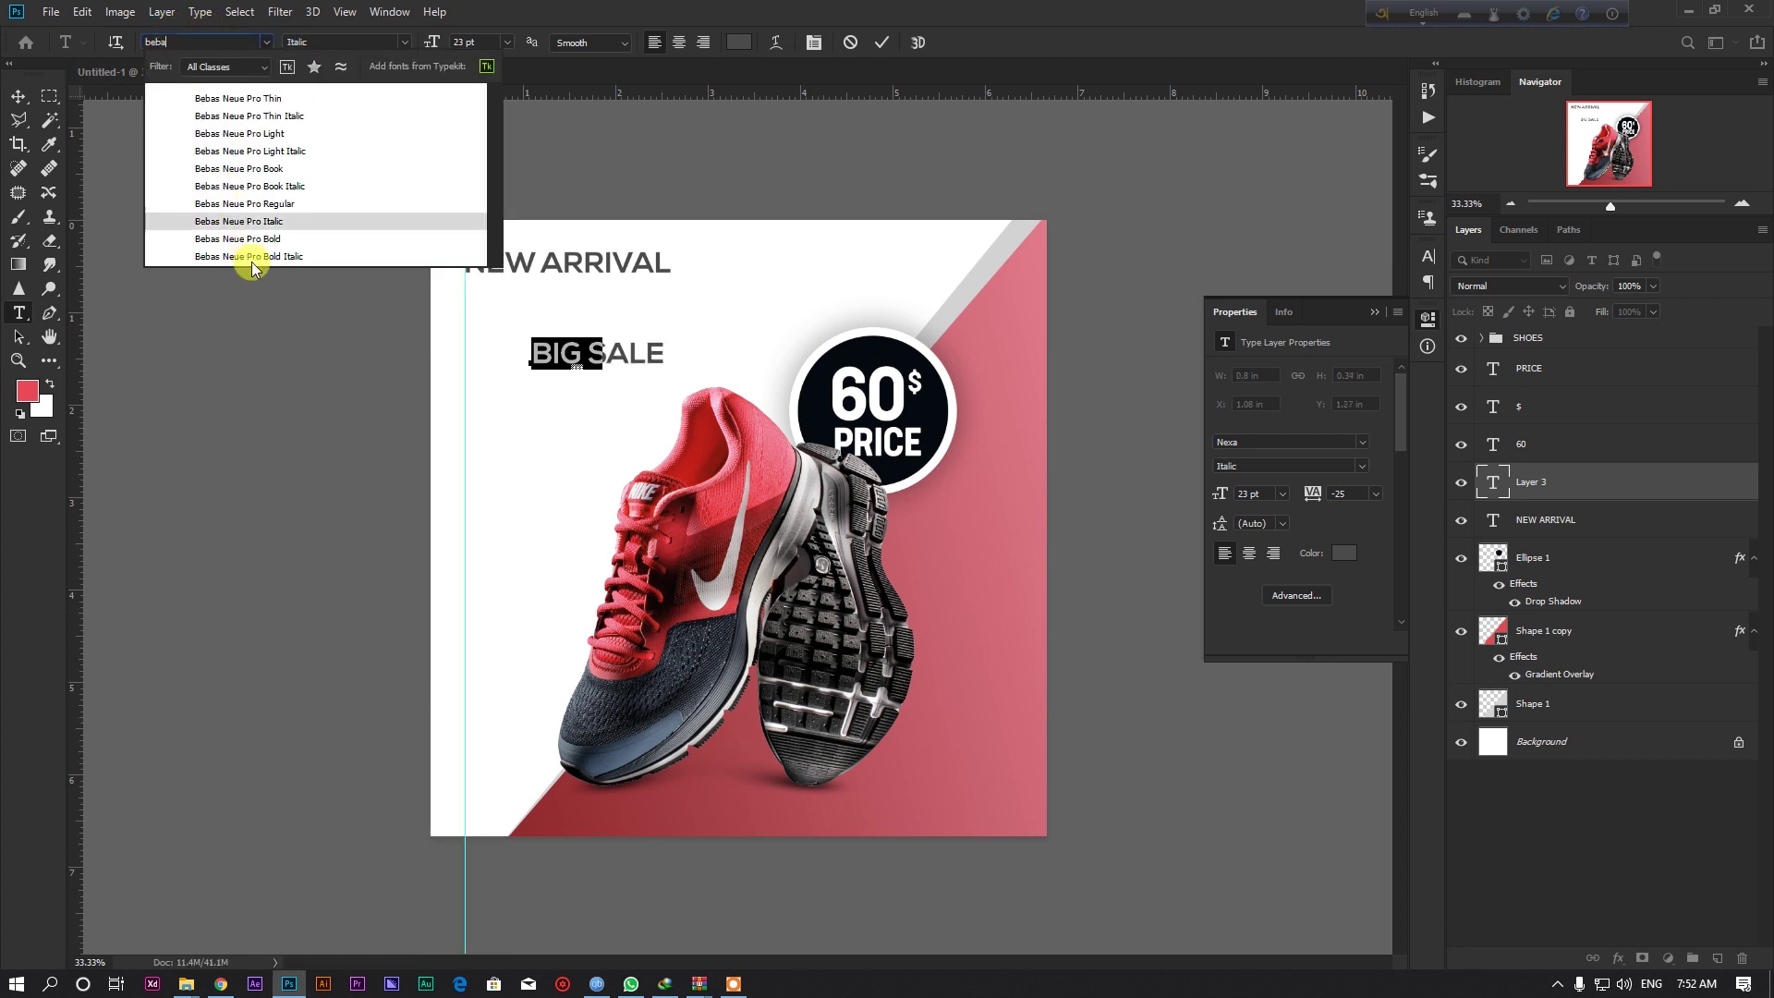
click(242, 240)
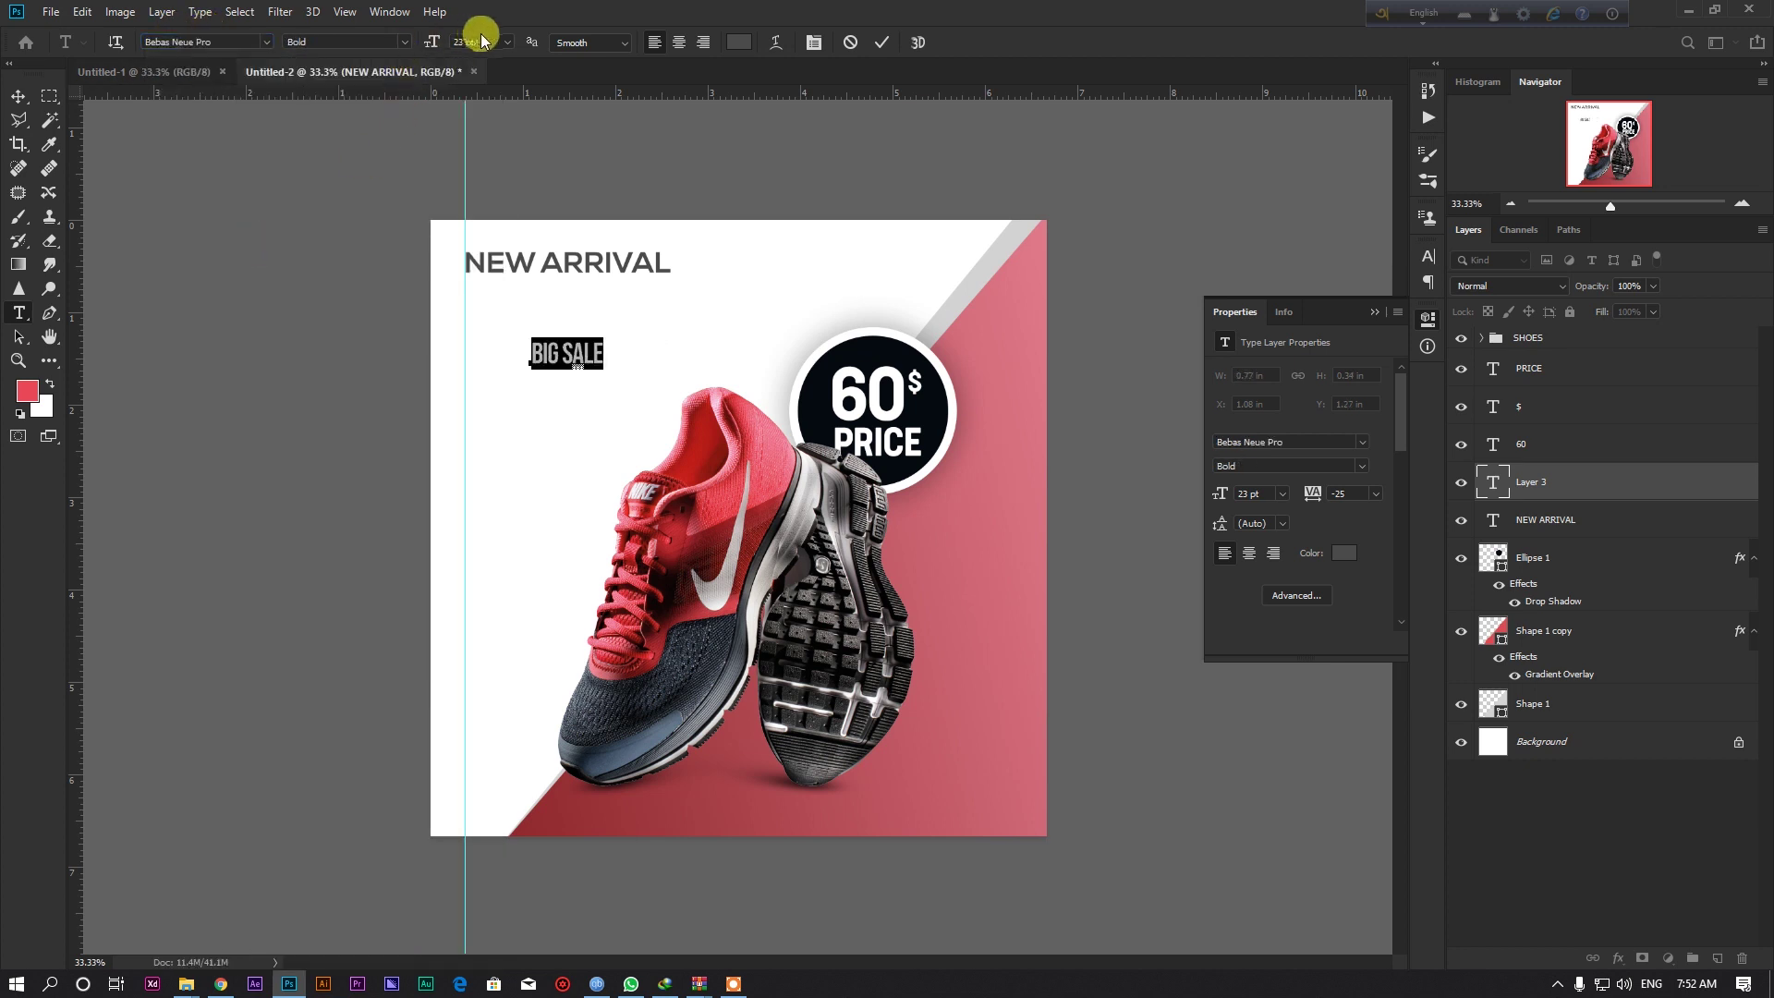
key(shift+Up)
key(shift+Up)
key(shift+Up)
key(shift+Up)
key(shift+Up)
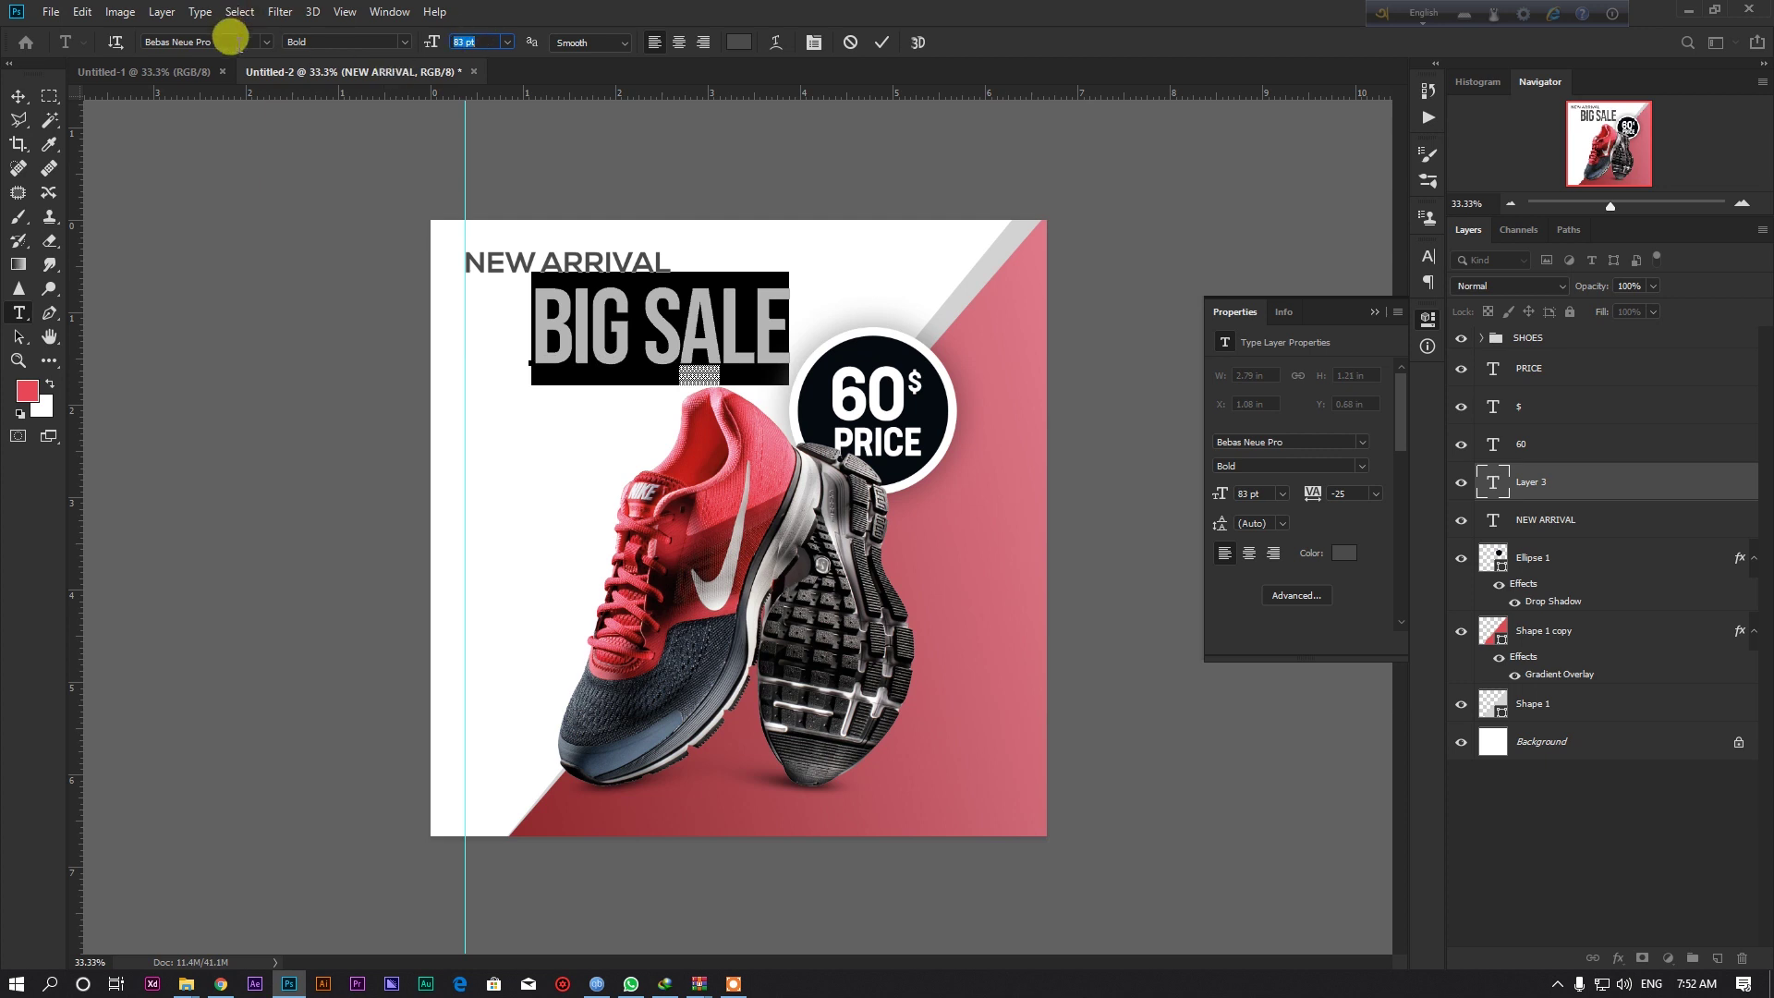
Set BIG SALE in Cocogoose Compressed Regular, tracking -5, moved left under NEW ARRIVAL.
text(coco)
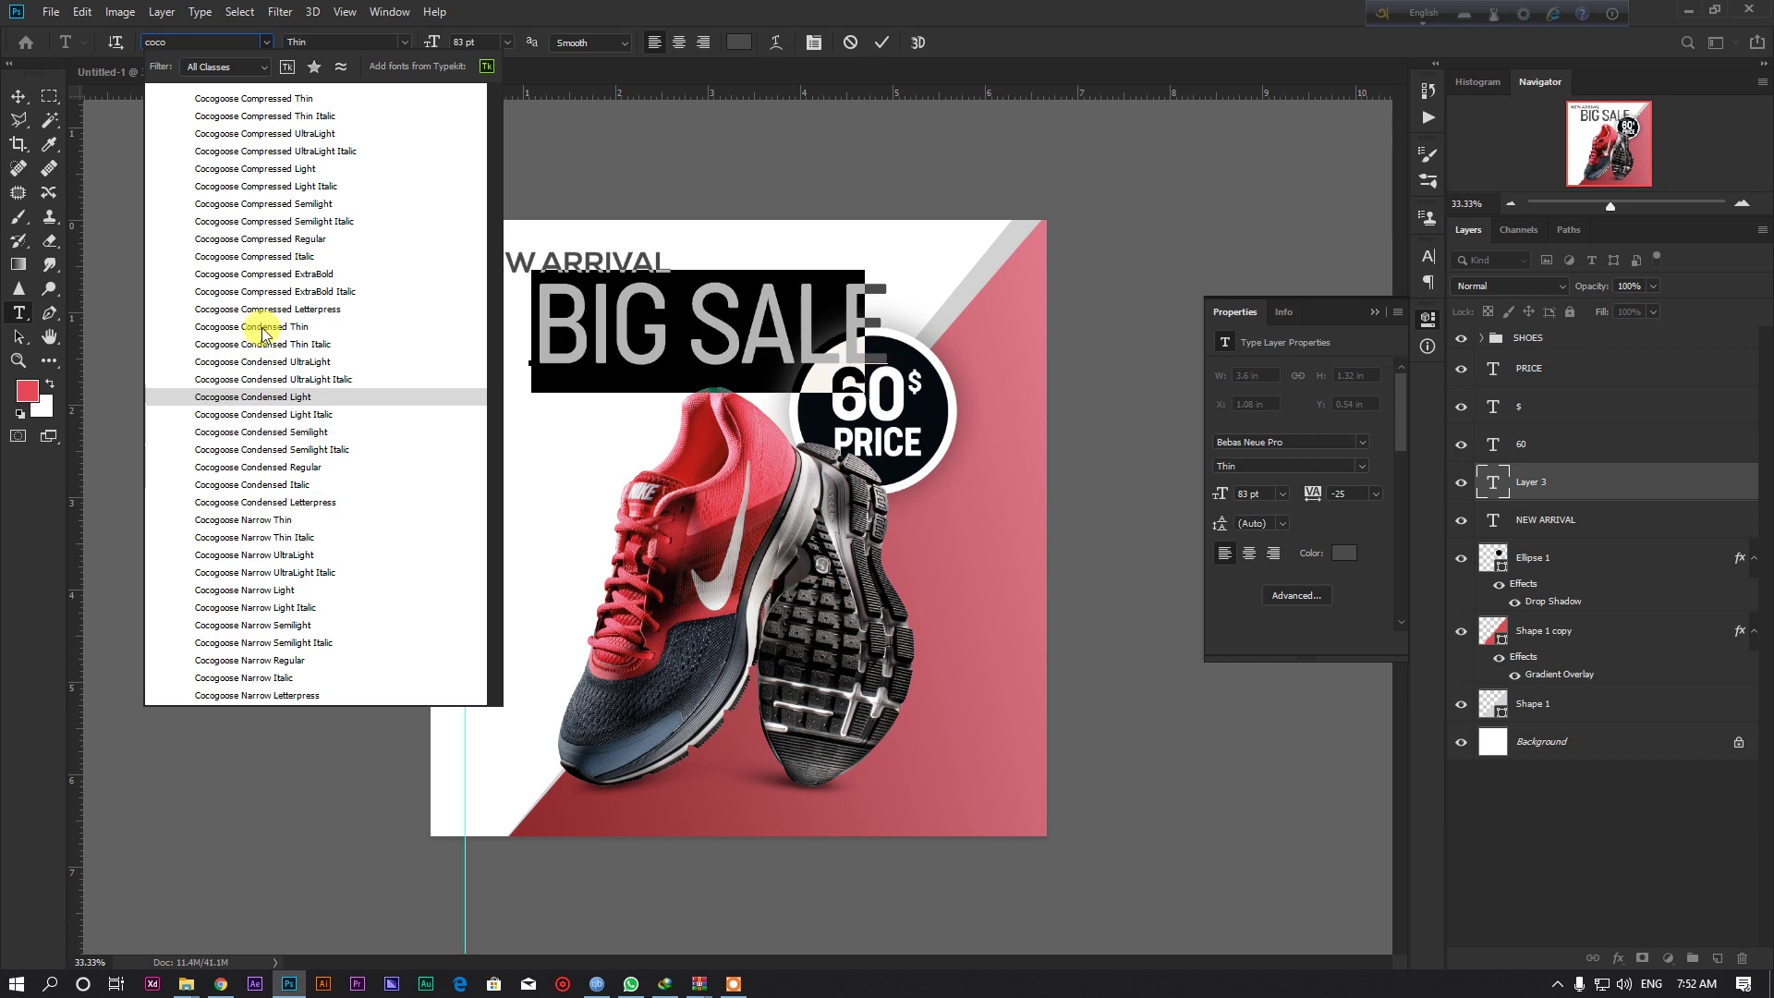
click(268, 240)
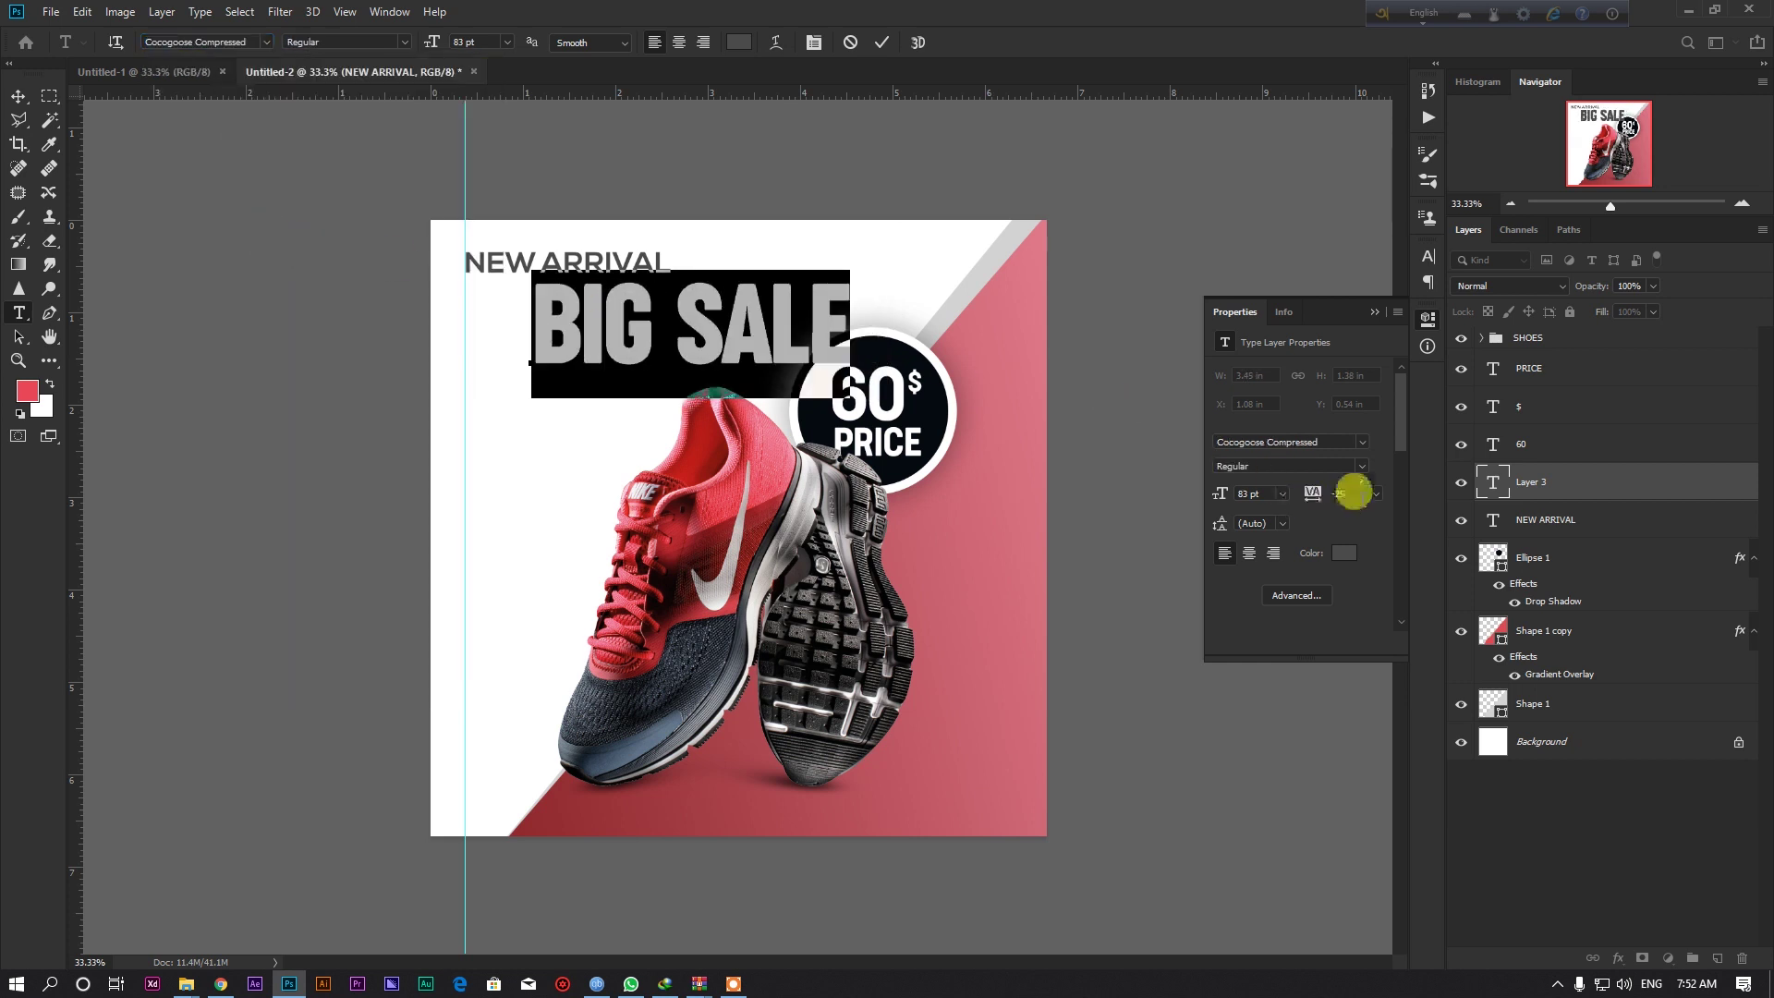
click(813, 42)
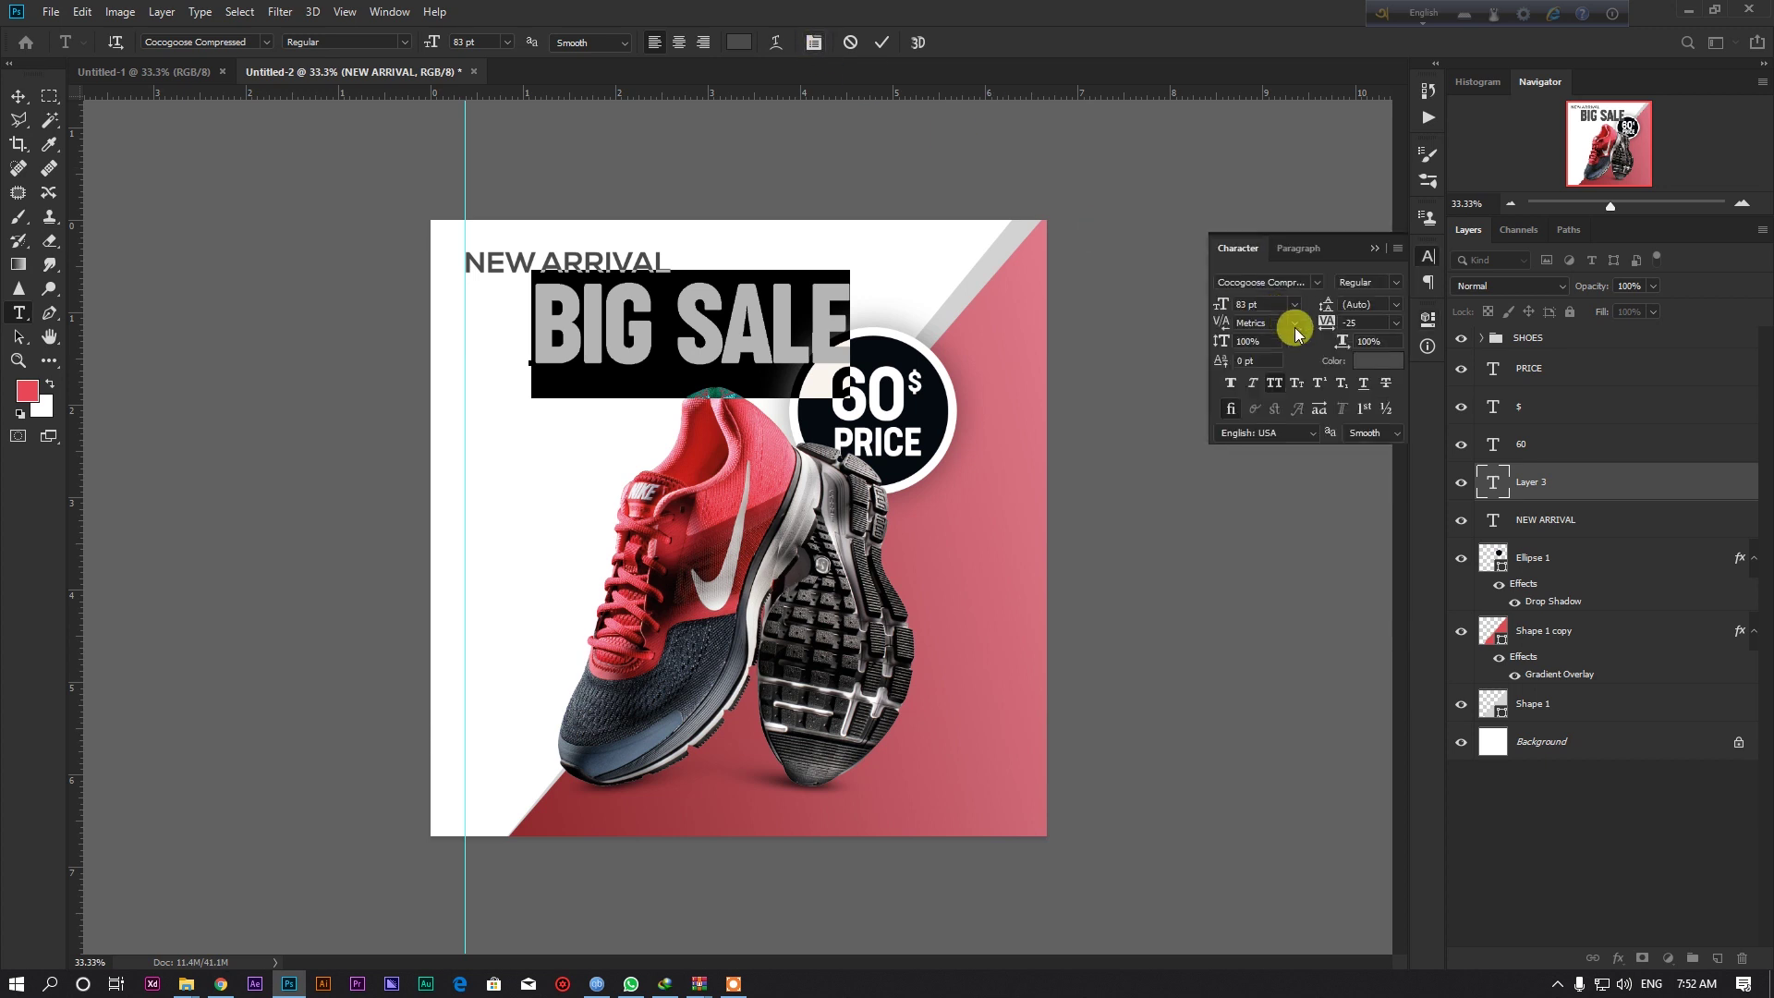
scroll(1357, 318, up, 5)
scroll(1356, 318, up, 5)
scroll(1357, 319, down, 8)
scroll(1356, 319, up, 10)
scroll(1357, 319, down, 4)
scroll(1356, 319, down, 3)
scroll(1356, 318, up, 3)
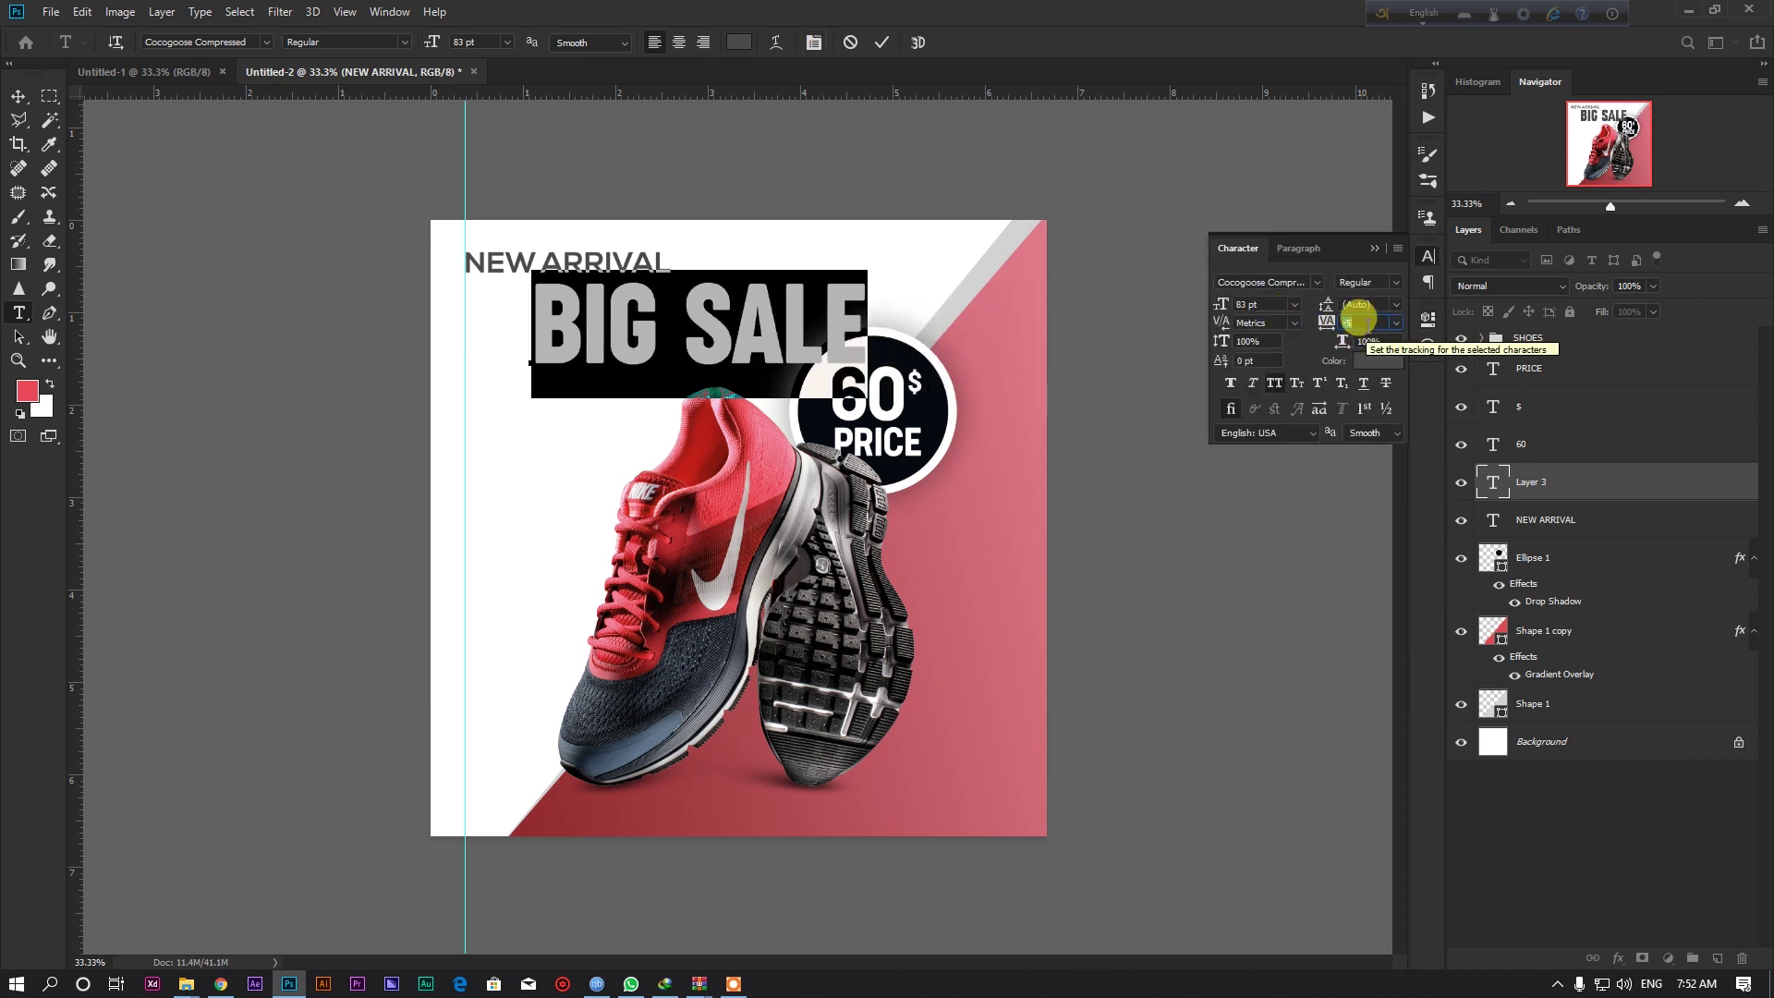
click(18, 95)
drag(792, 317, 729, 339)
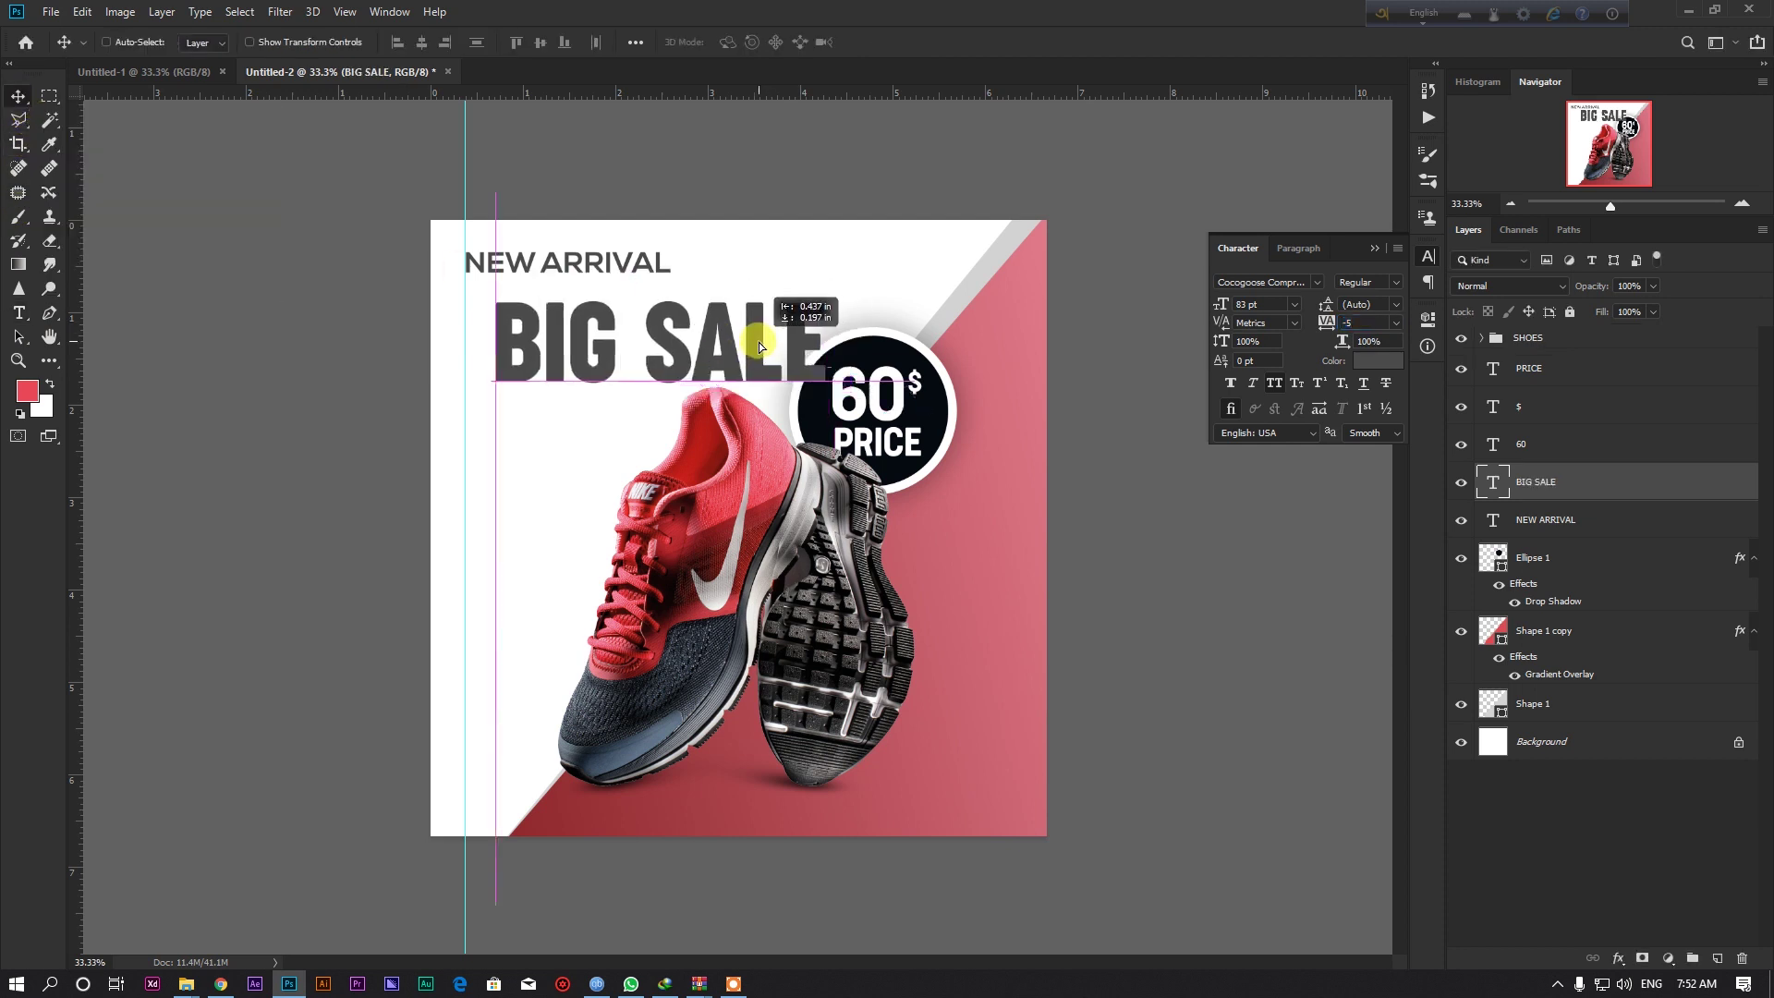
Scale BIG SALE down to about 70 pt and line it up with NEW ARRIVAL.
key(ctrl+t)
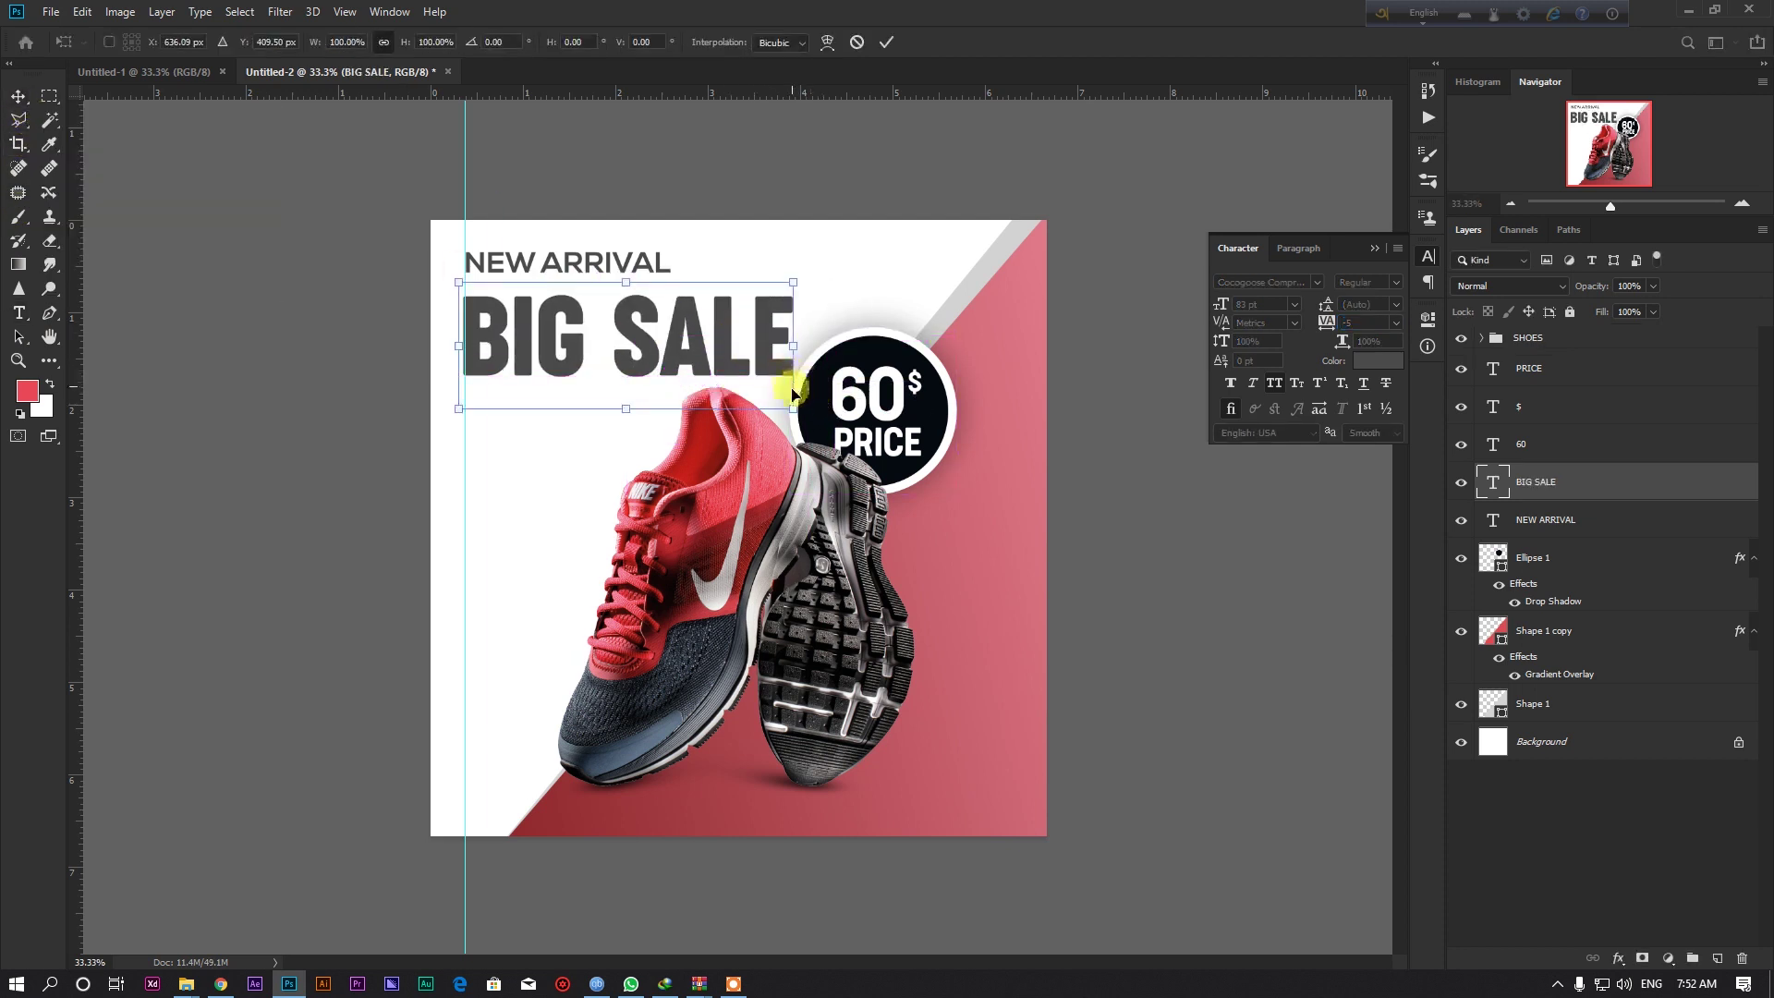
drag(791, 407, 744, 362)
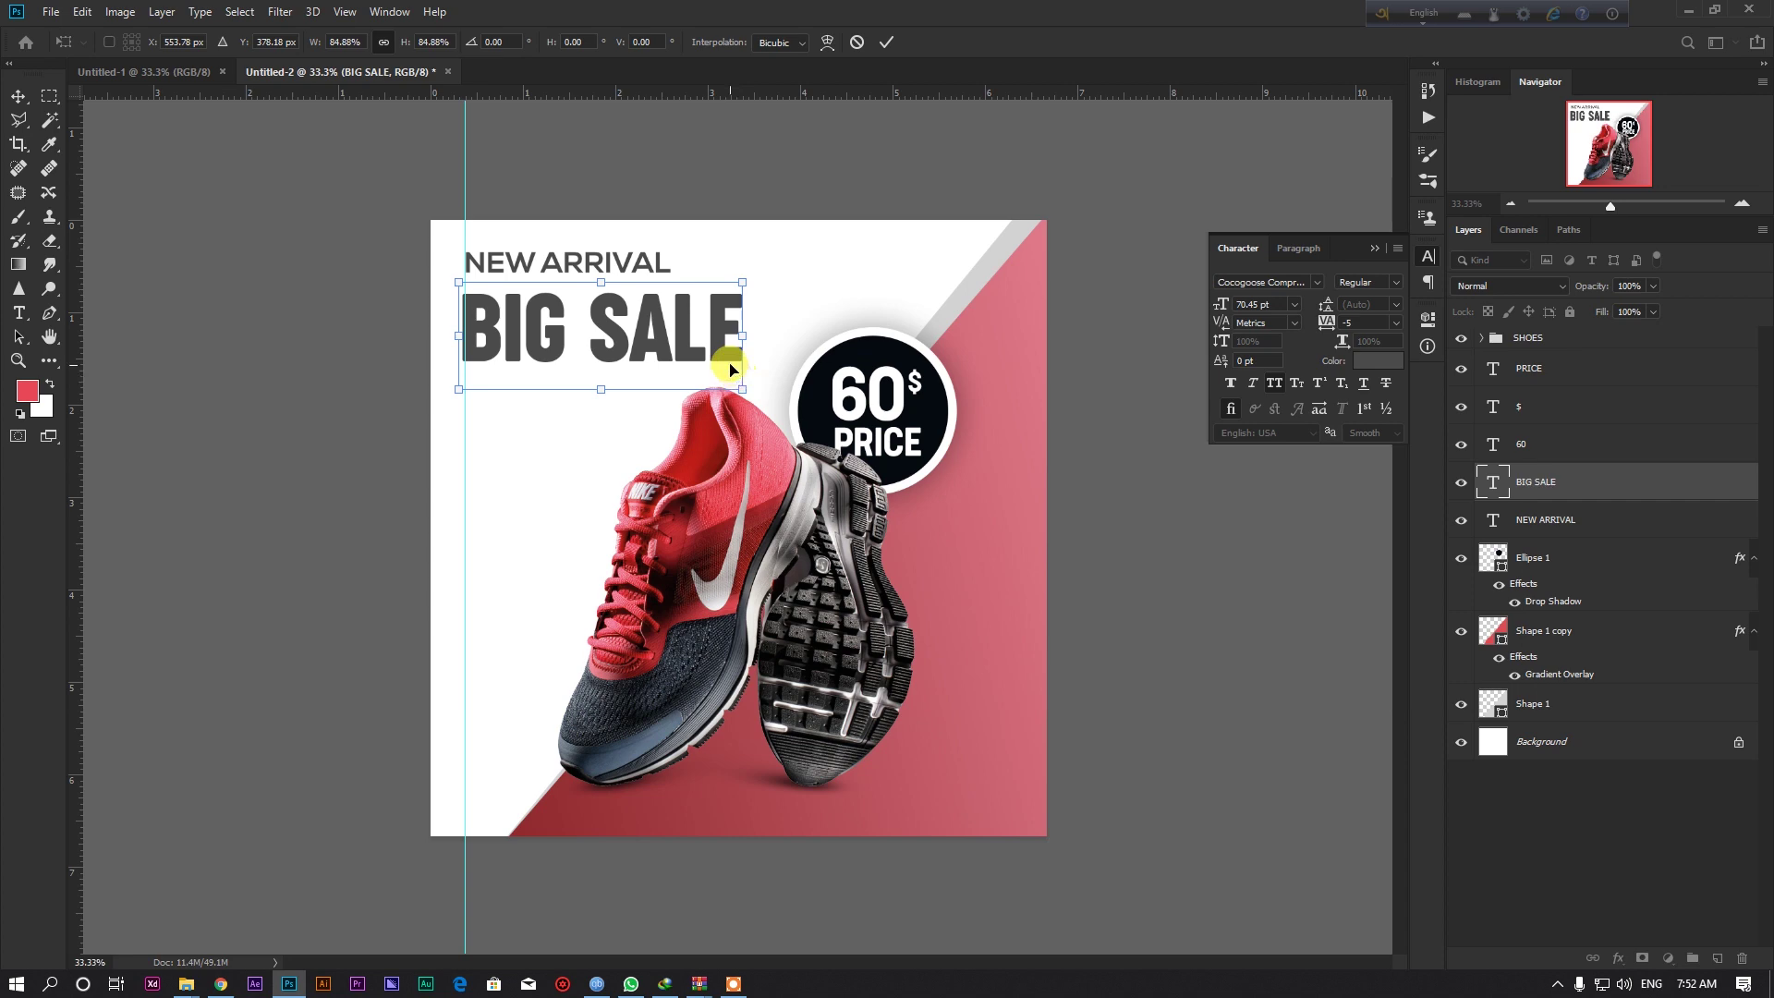
key(Return)
scroll(522, 307, up, 3)
drag(515, 305, 549, 314)
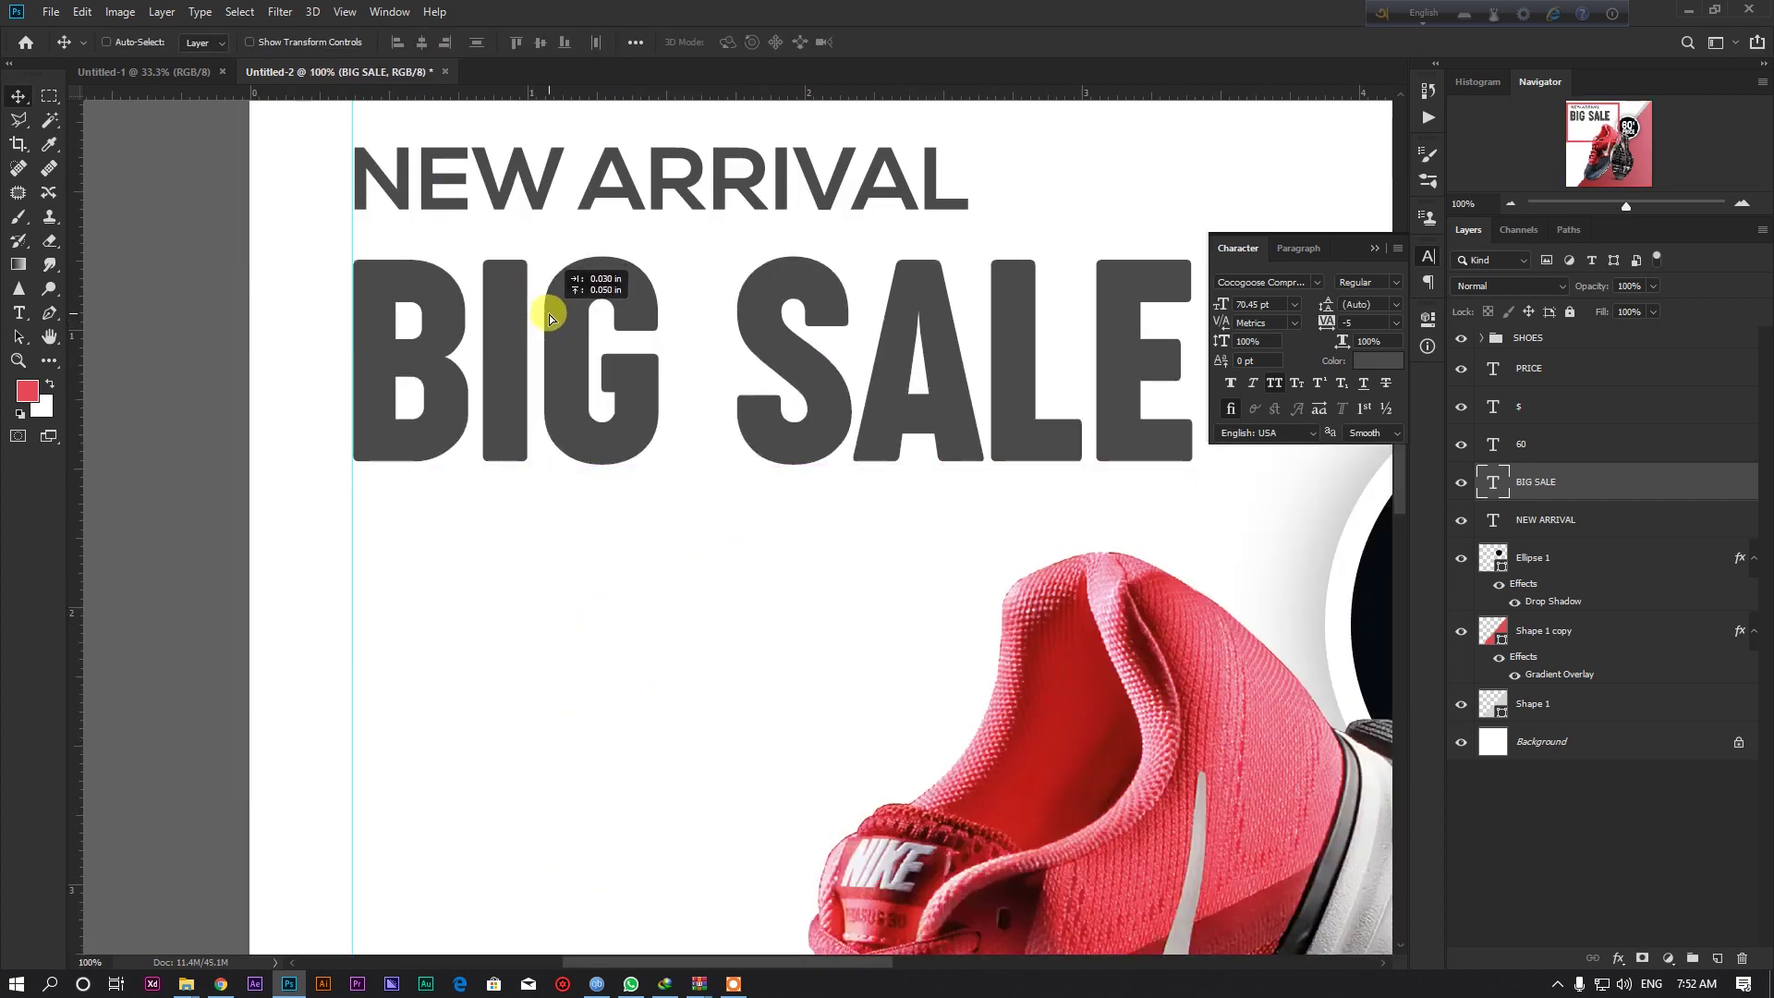
scroll(549, 314, down, 2)
Recolour the BIG SALE text with the shoe's red, #df4249.
click(19, 312)
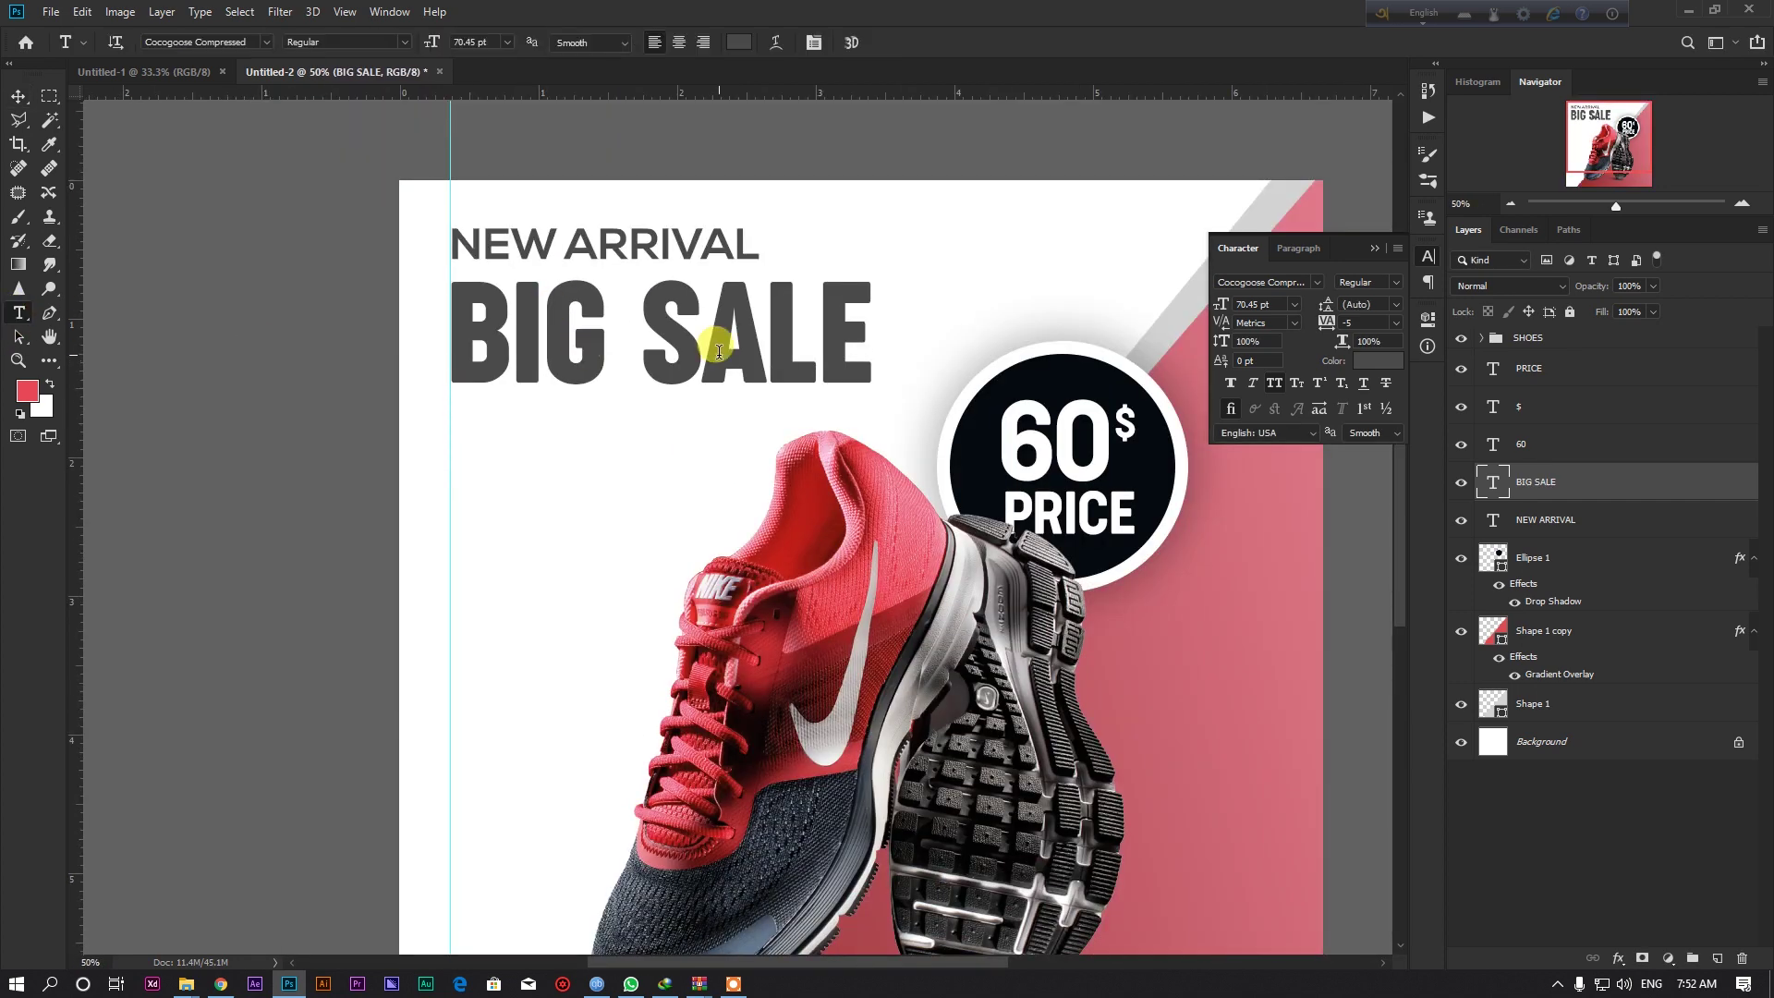
click(711, 343)
key(ctrl+a)
click(739, 42)
click(1277, 505)
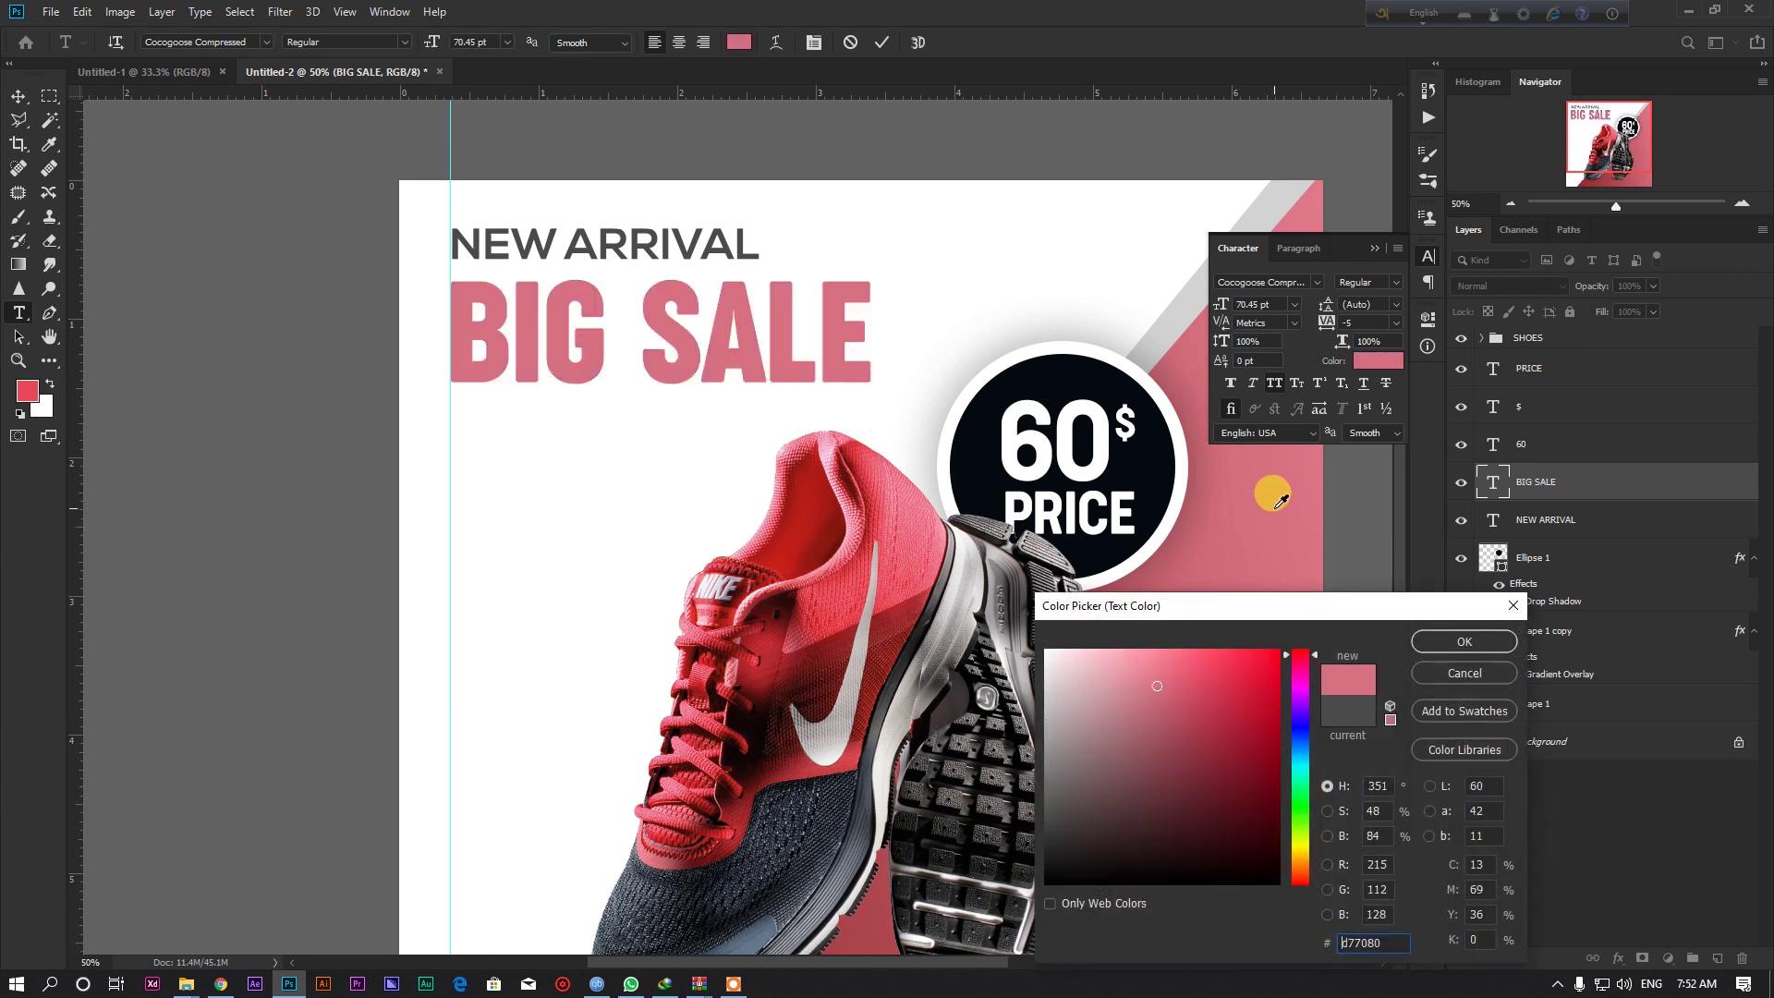
drag(825, 656, 832, 612)
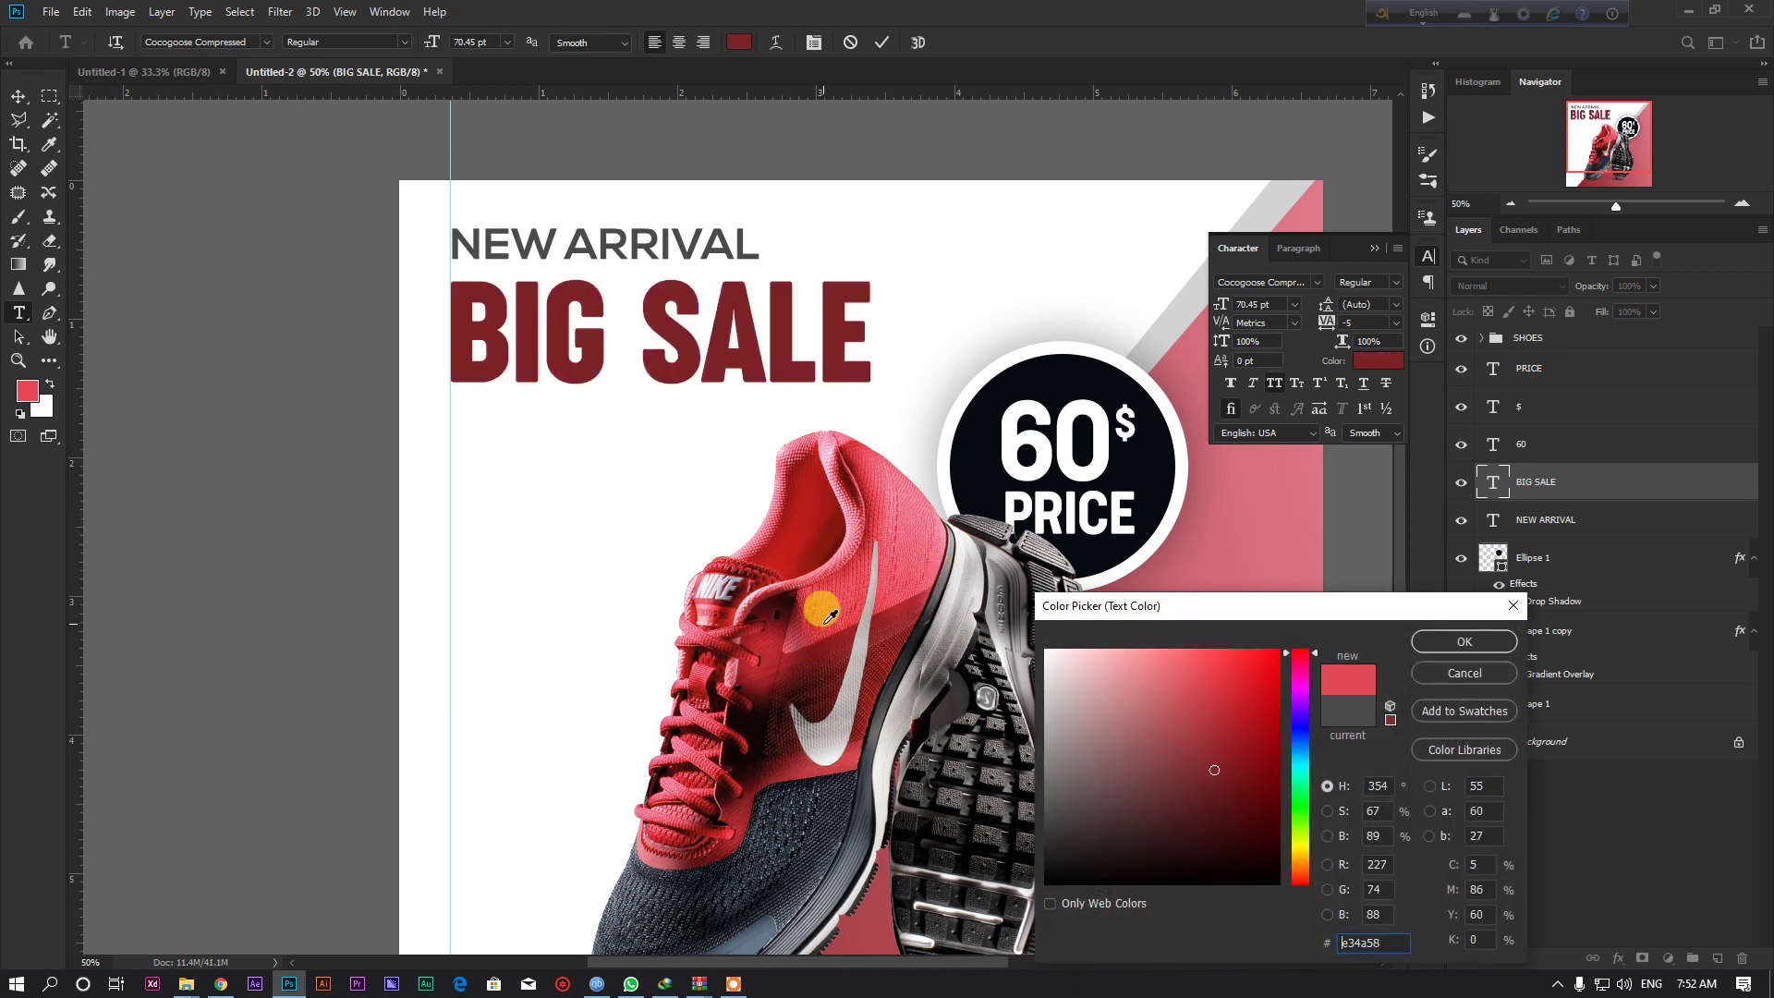
click(1433, 639)
click(23, 110)
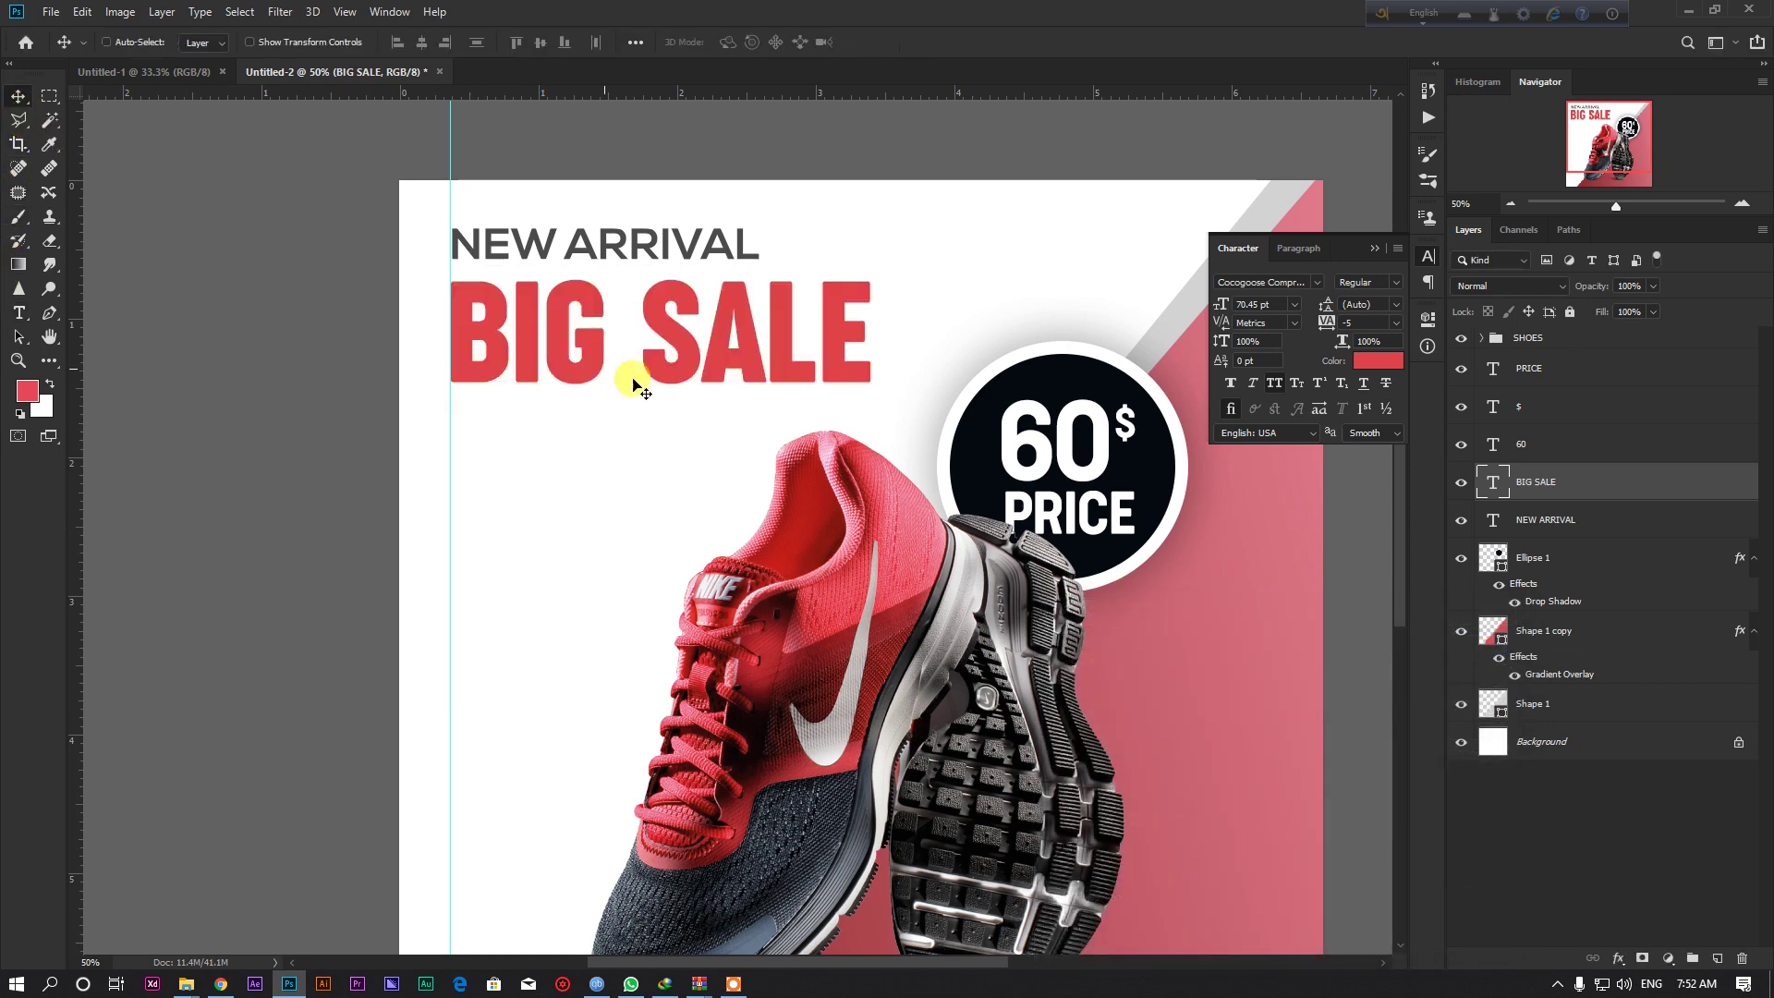
key(ctrl+minus)
click(1508, 632)
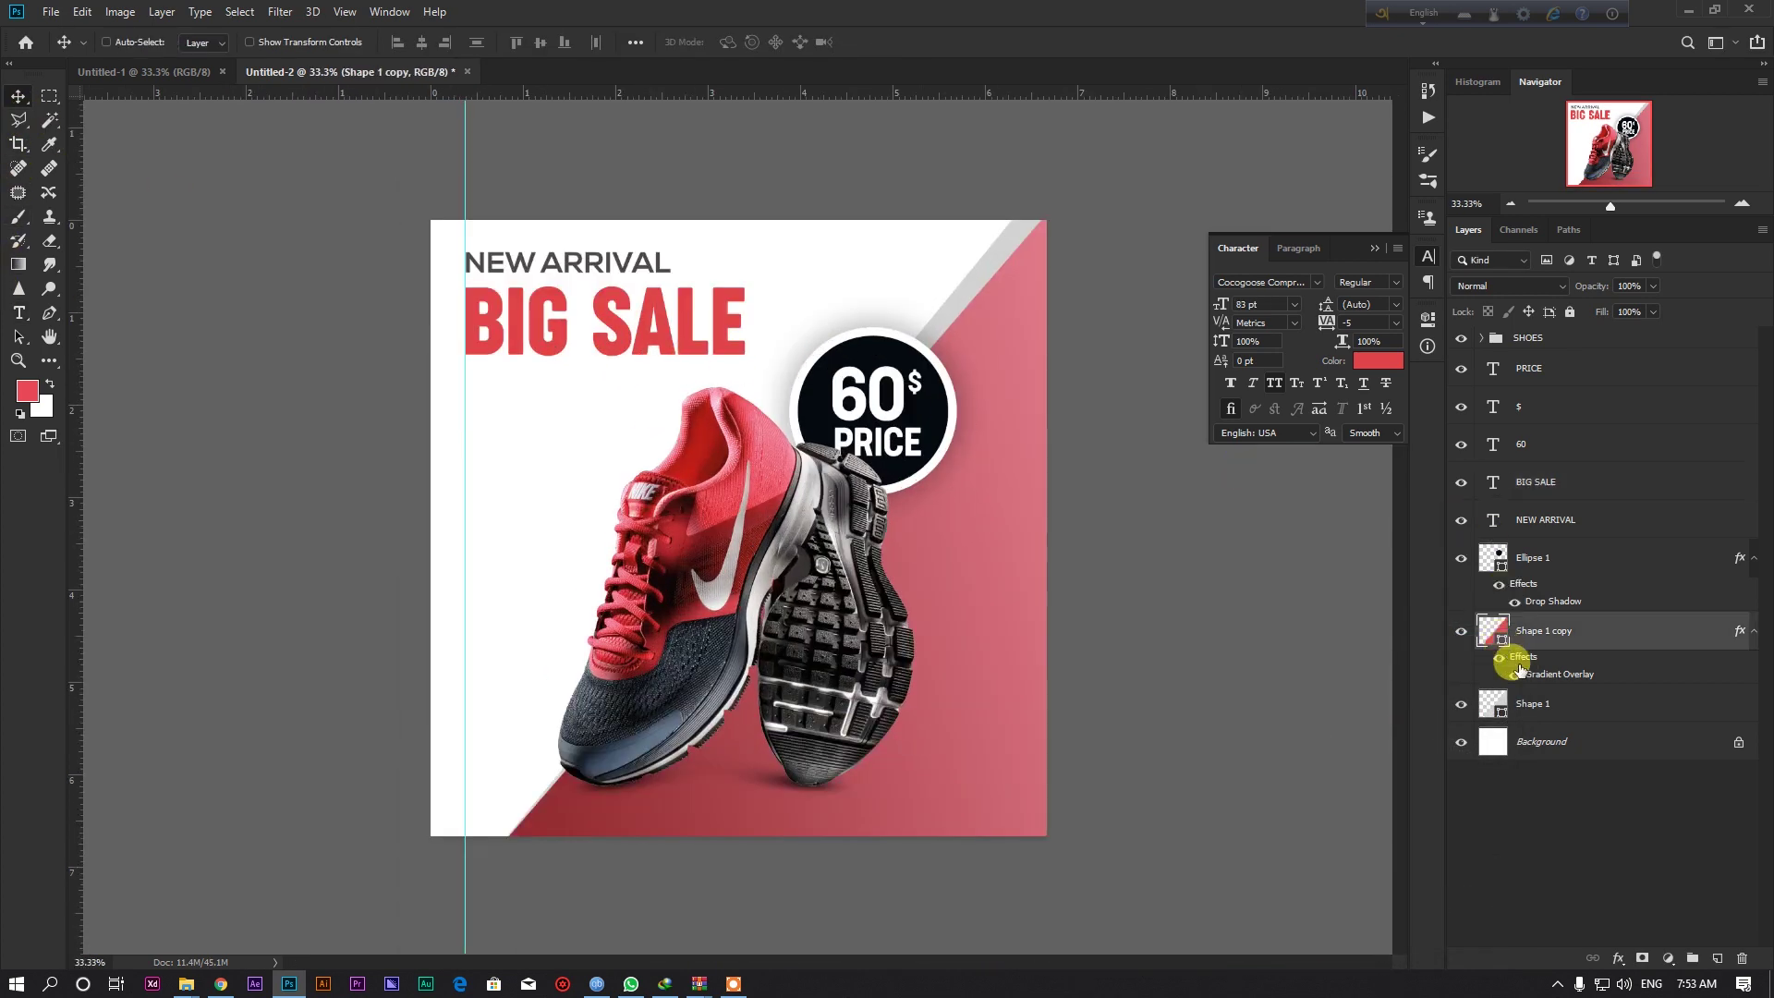
Change the Shape 1 copy gradient overlay's left stop to the BIG SALE red.
double_click(1540, 677)
click(1439, 555)
double_click(1087, 543)
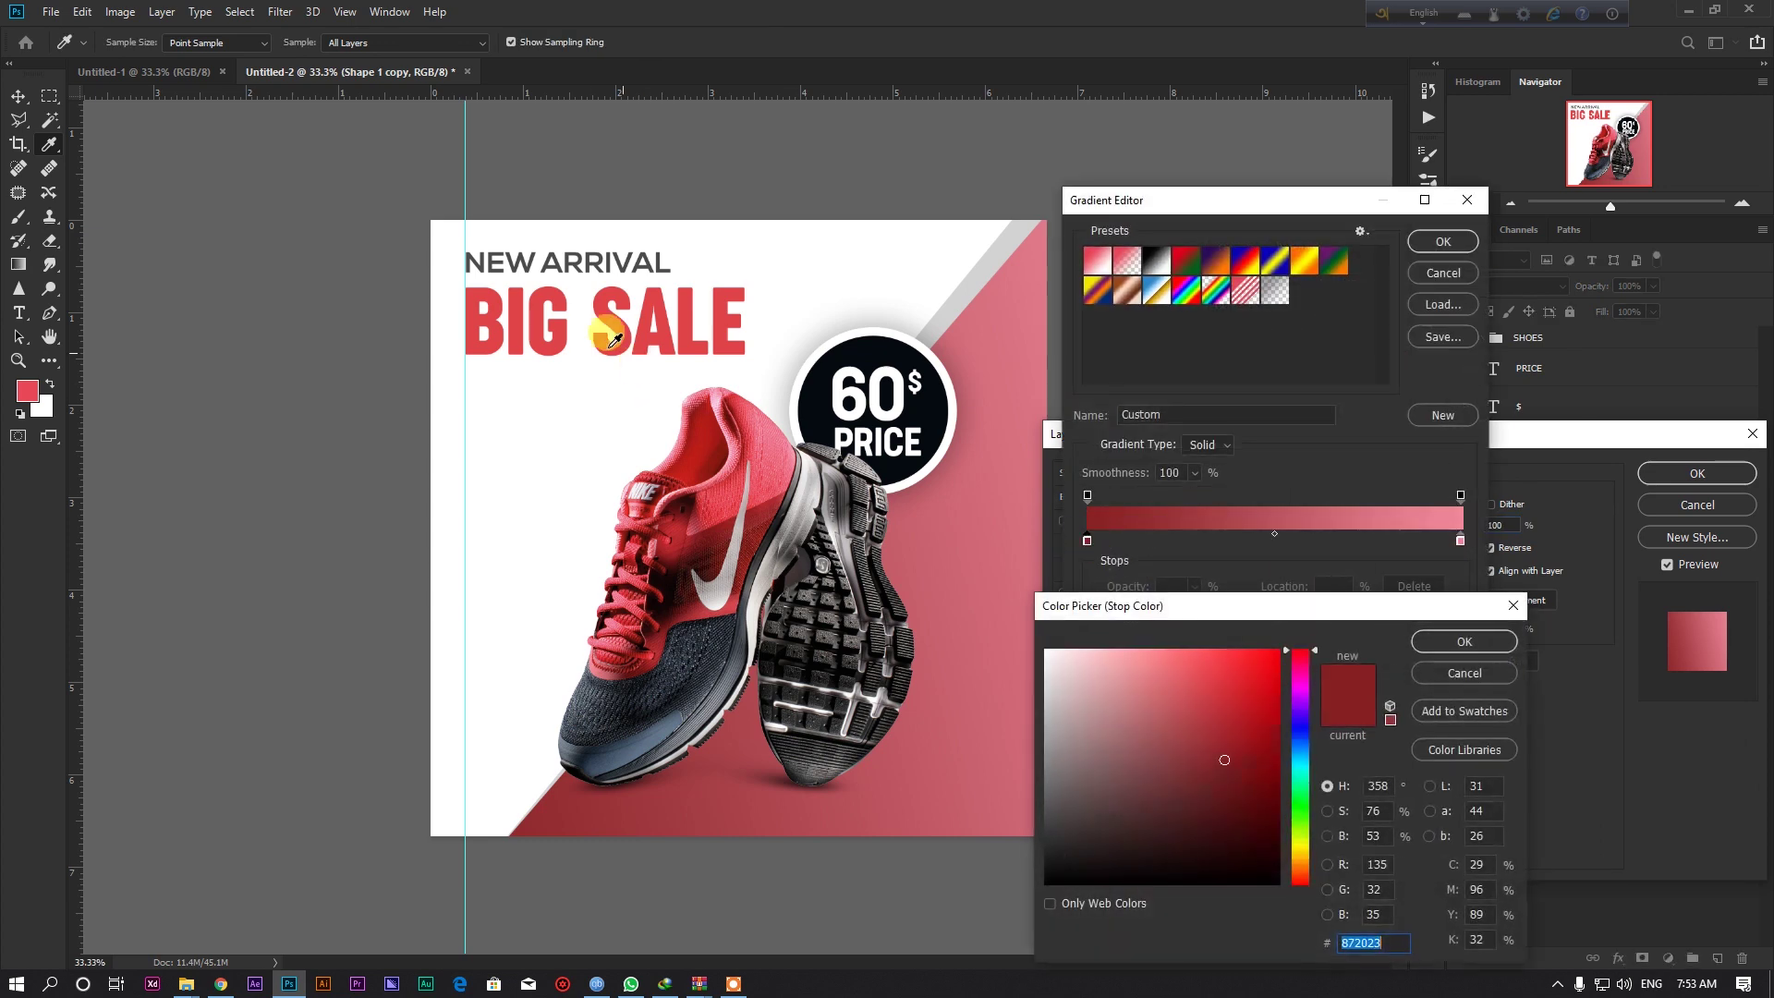
click(619, 342)
click(1439, 644)
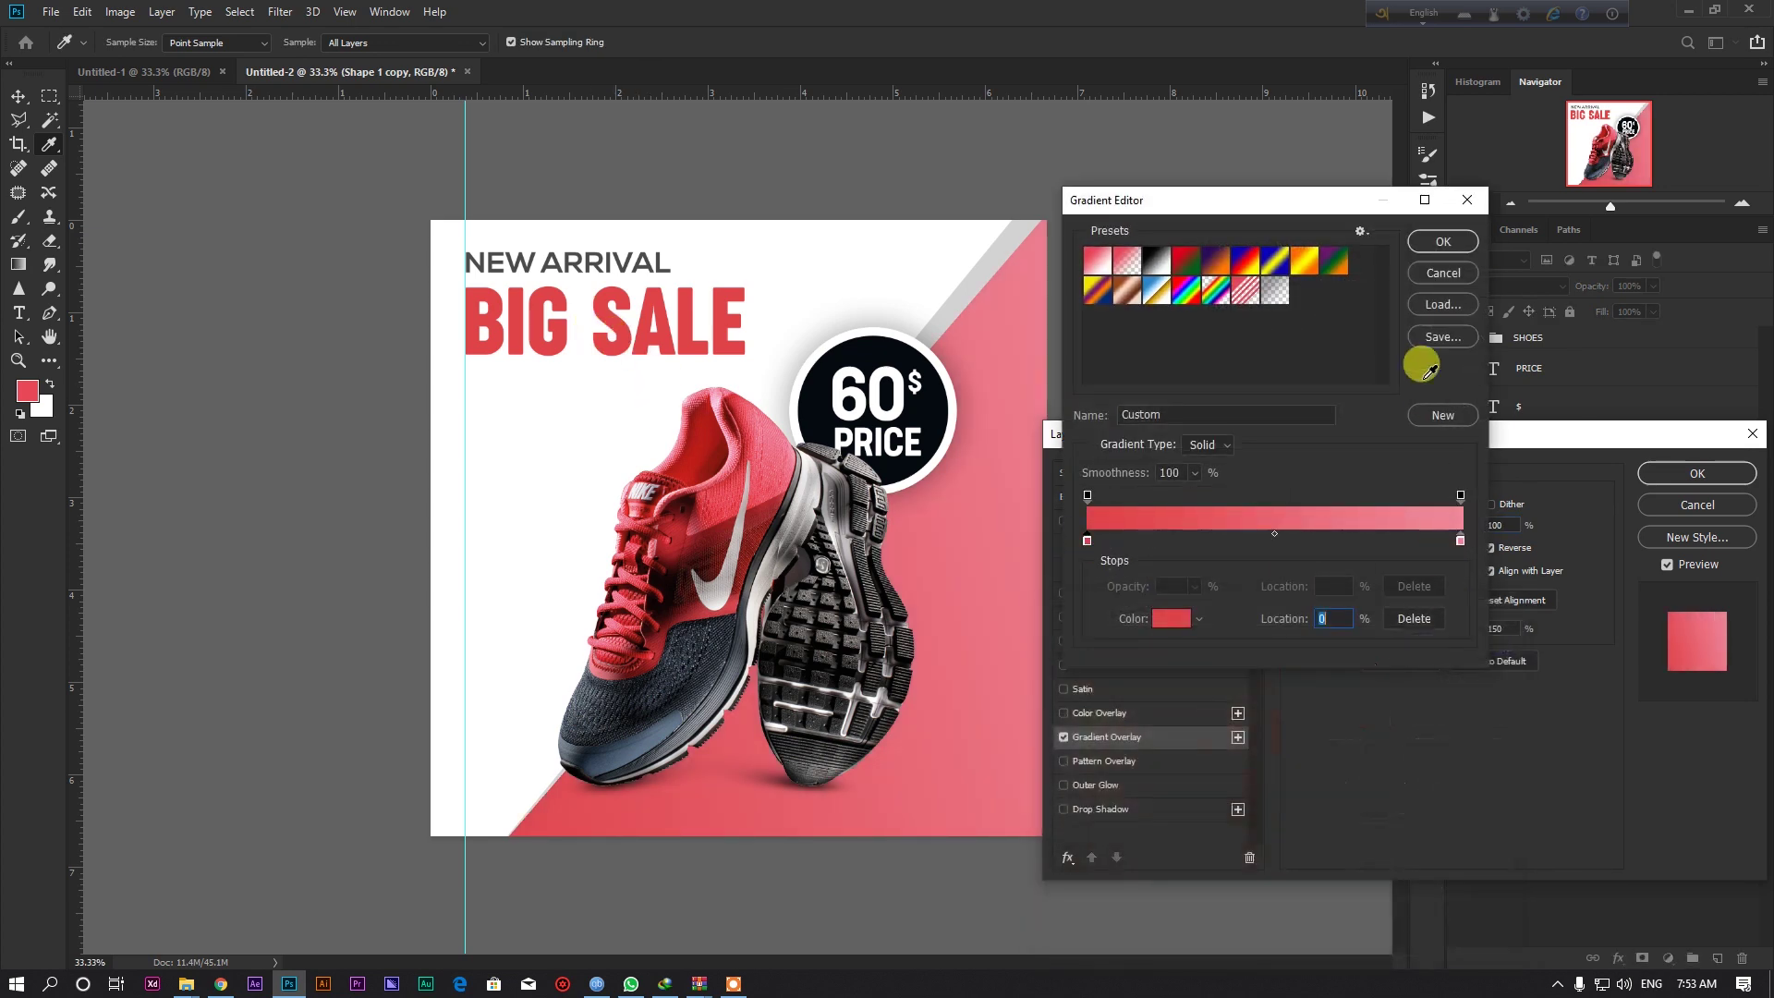
click(1442, 241)
click(1696, 473)
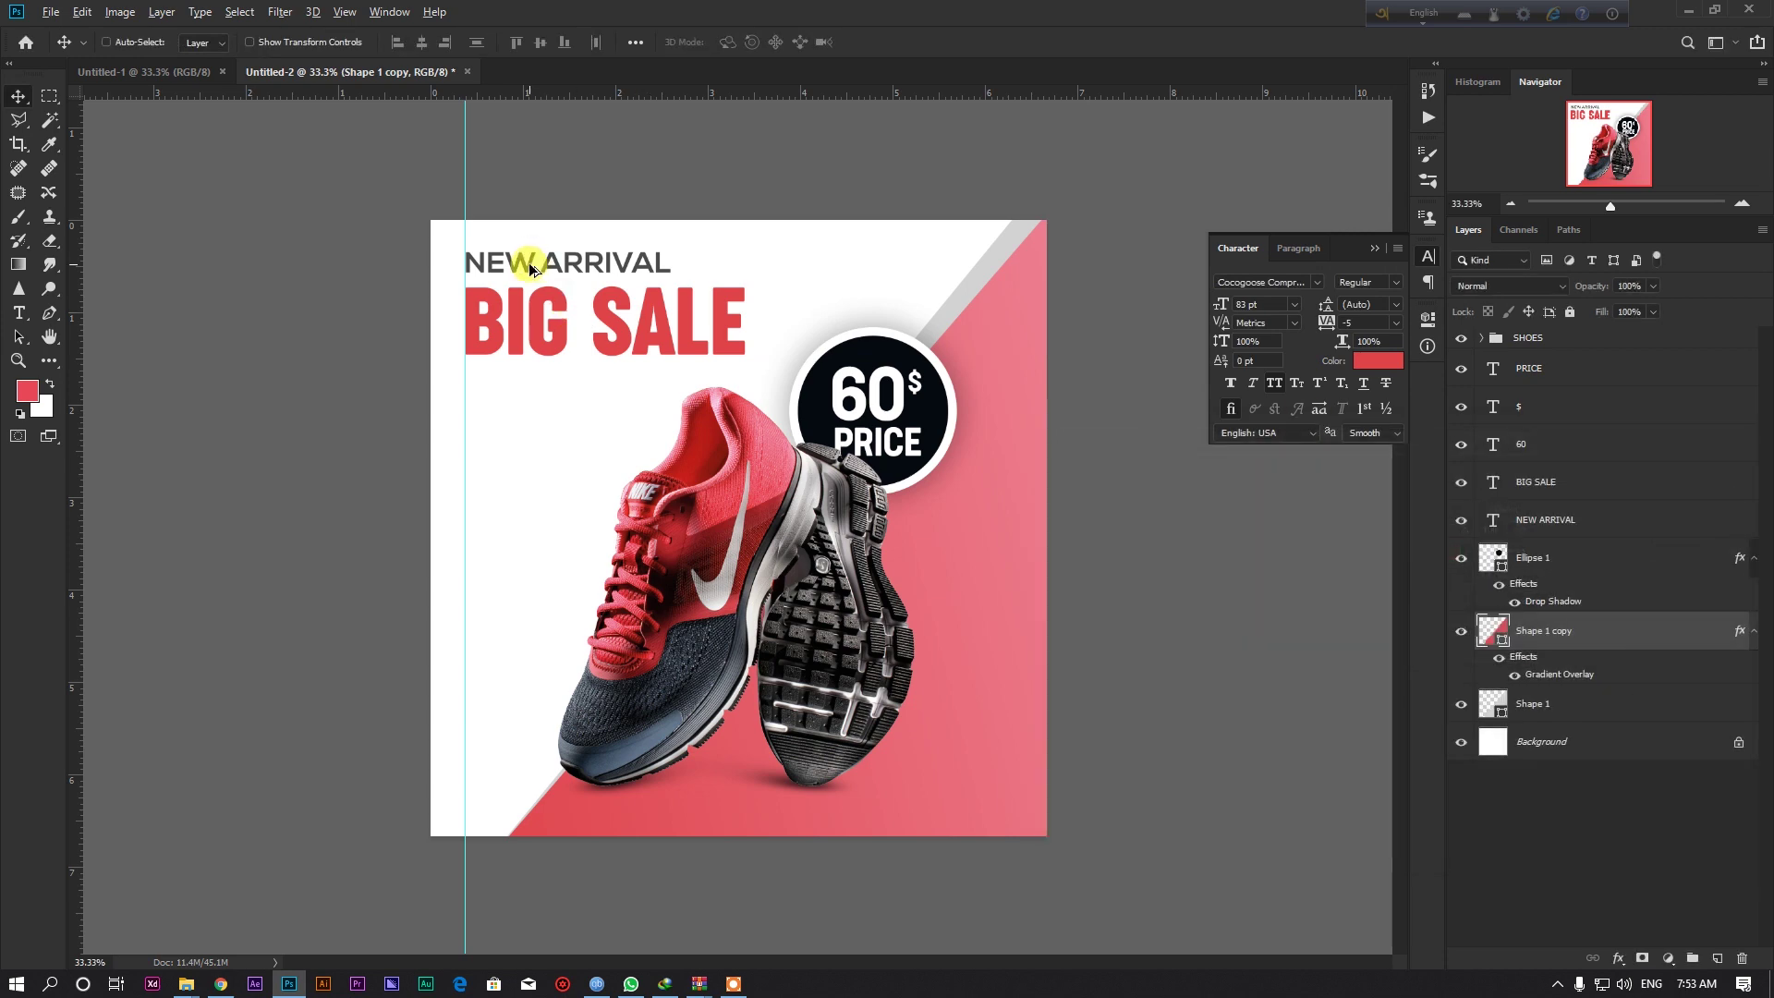
scroll(549, 377, up, 1)
Select the Rectangle Tool and add an empty Layer 3 above Shape 1 copy.
key(u)
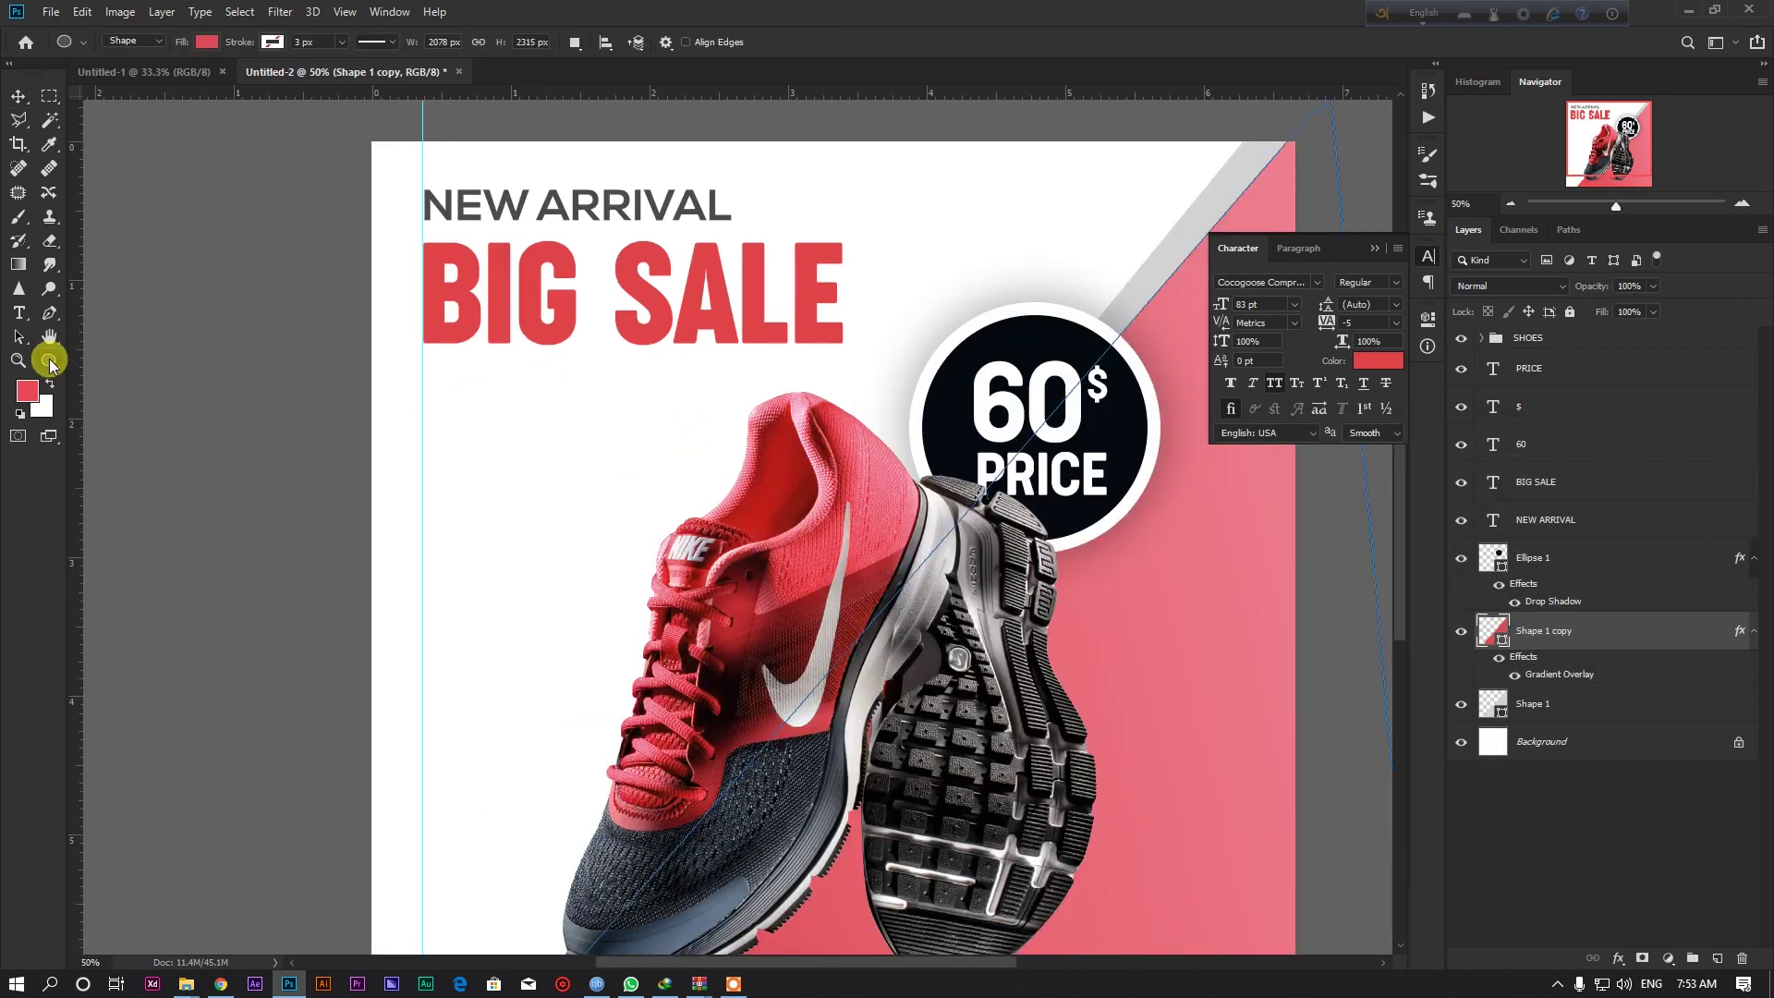
right_click(51, 361)
click(119, 642)
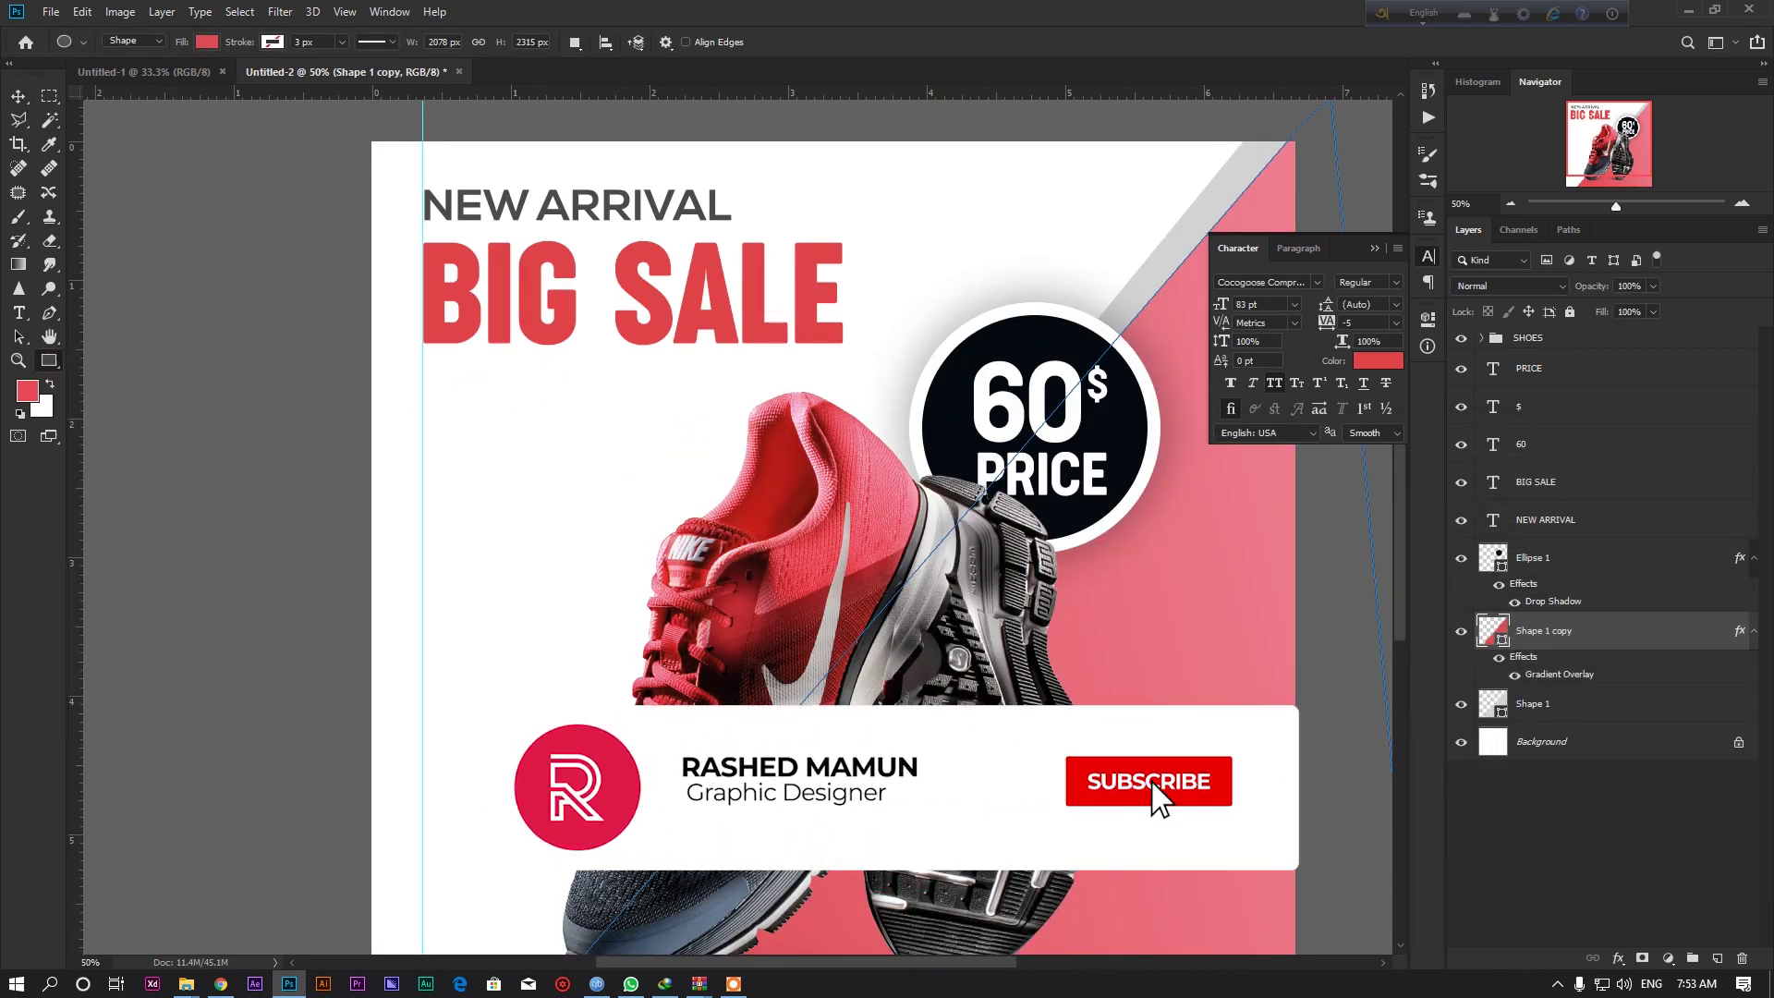
click(1716, 958)
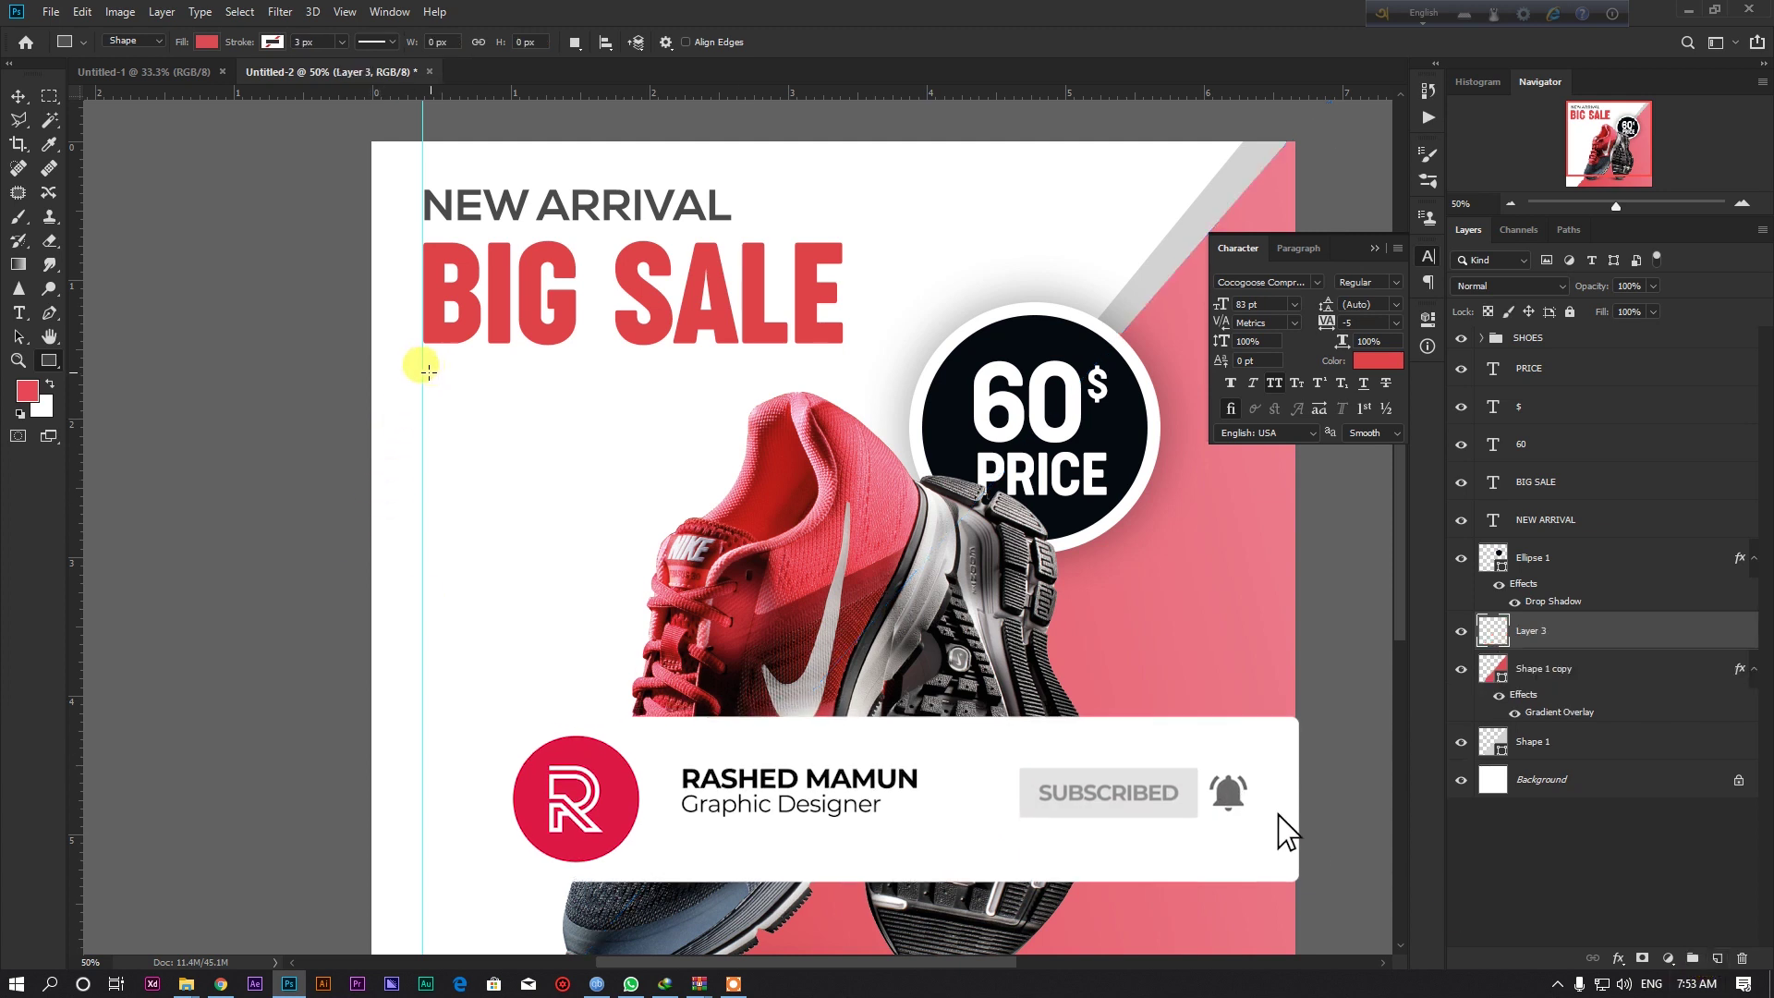
Draw a thin rounded-corner bar under BIG SALE and give it a Gradient Overlay.
drag(422, 374, 623, 388)
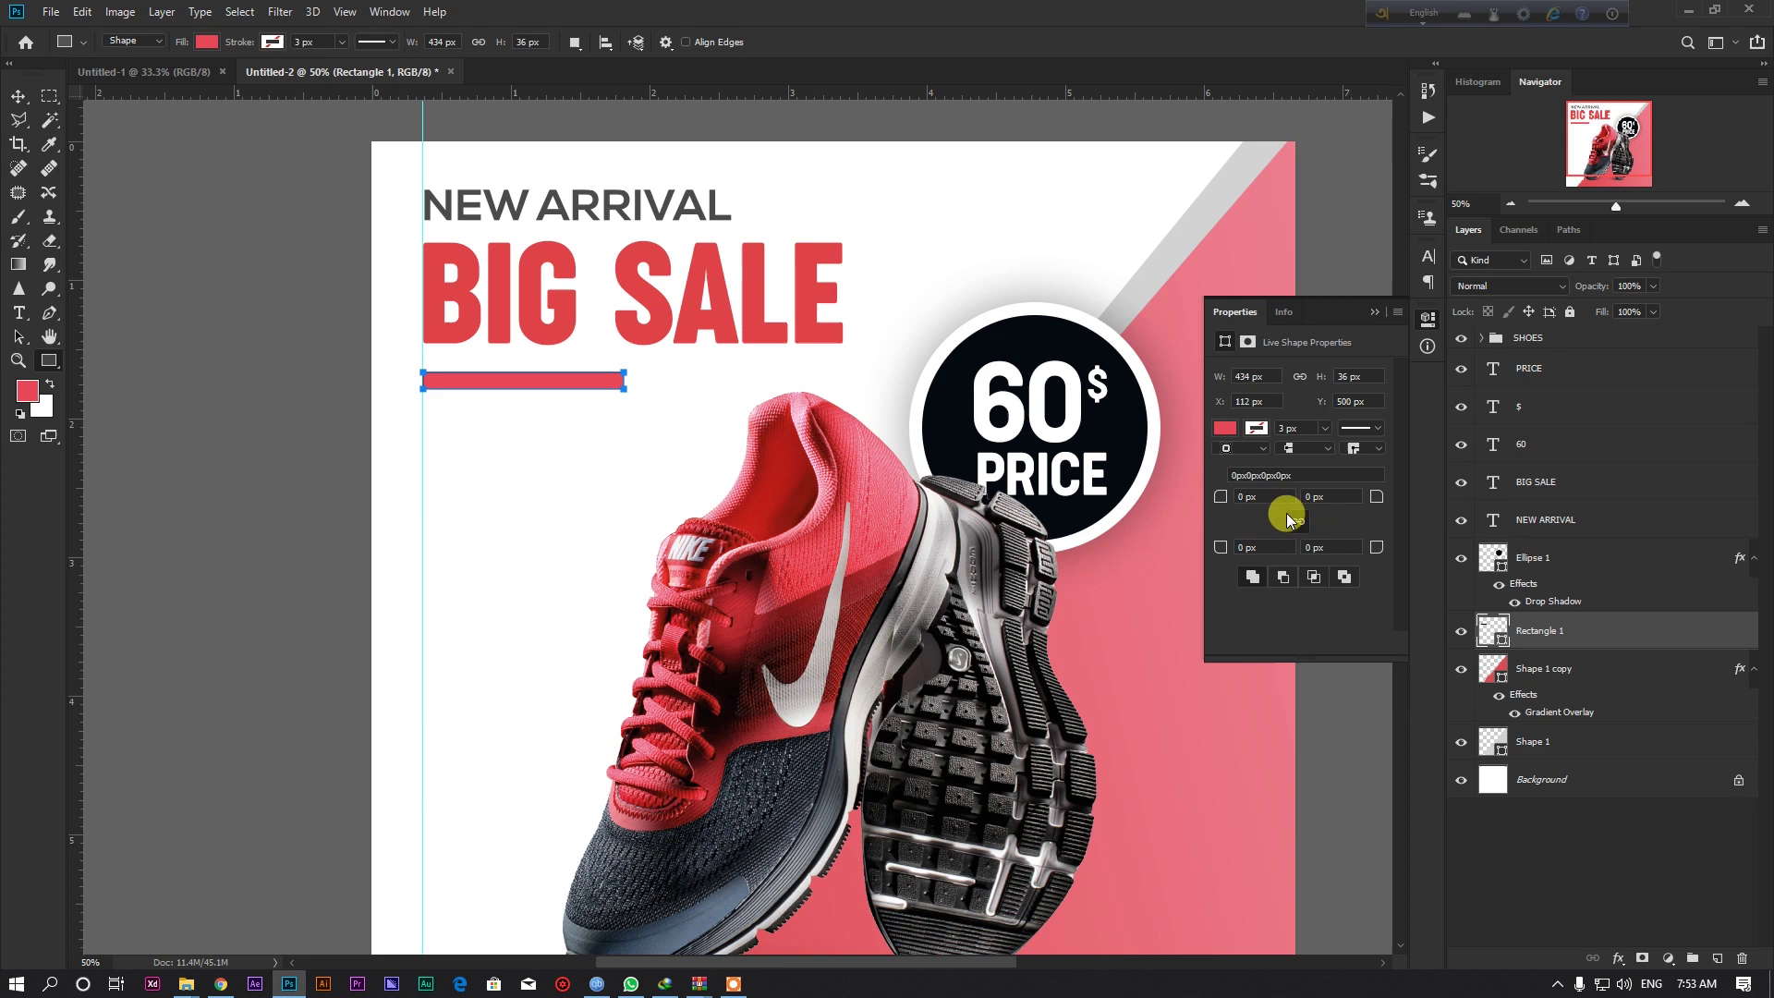
drag(1214, 497, 1394, 497)
click(23, 98)
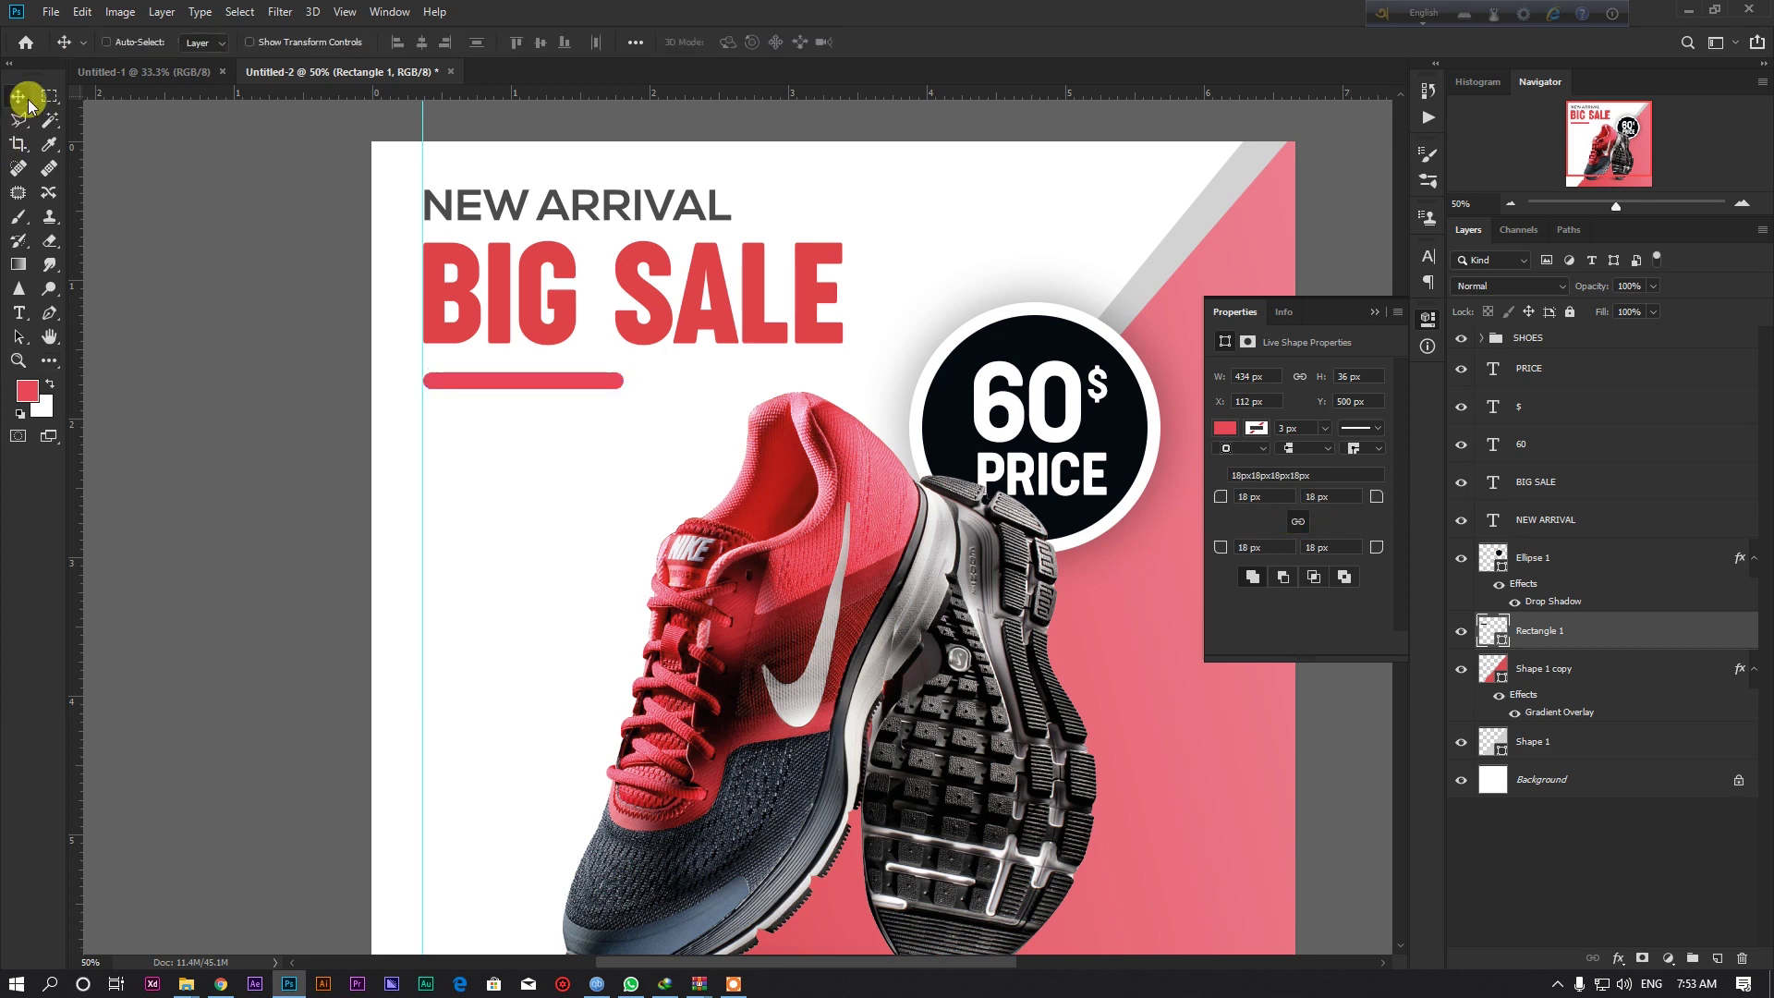
click(1609, 959)
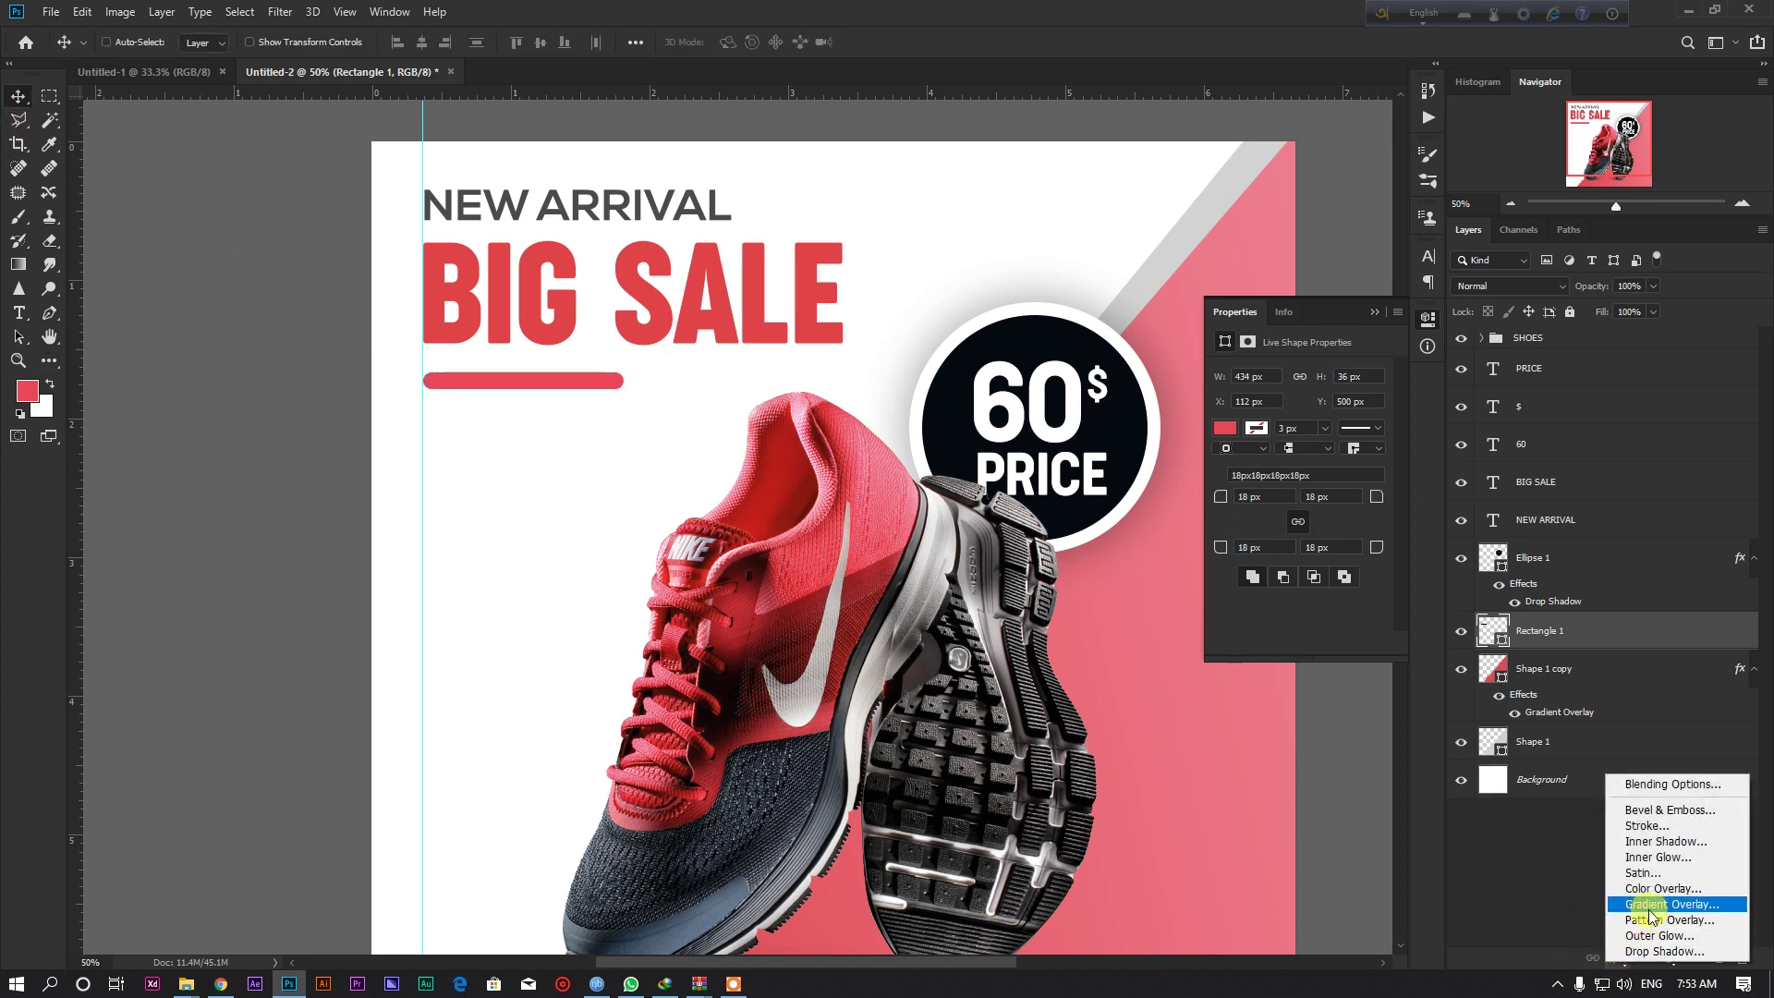
click(1654, 961)
Set the bar's gradient from #4a4a4a on the left to white at 71%.
click(1397, 550)
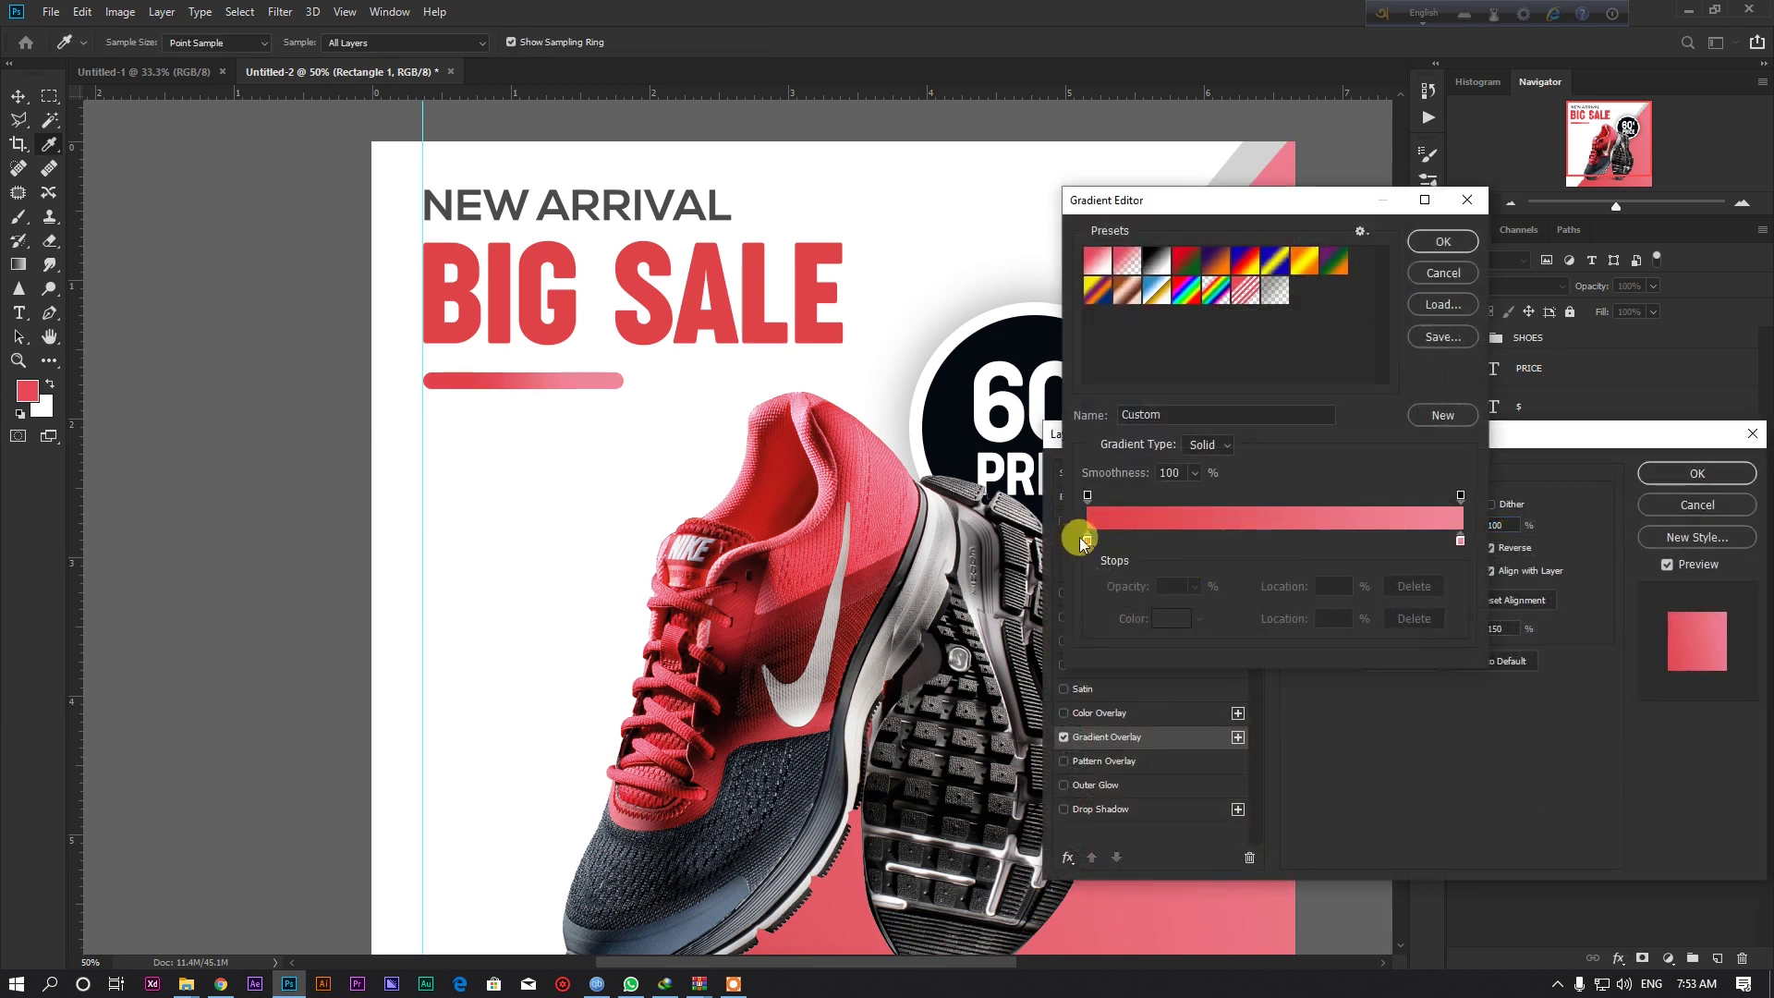
double_click(1460, 541)
click(690, 399)
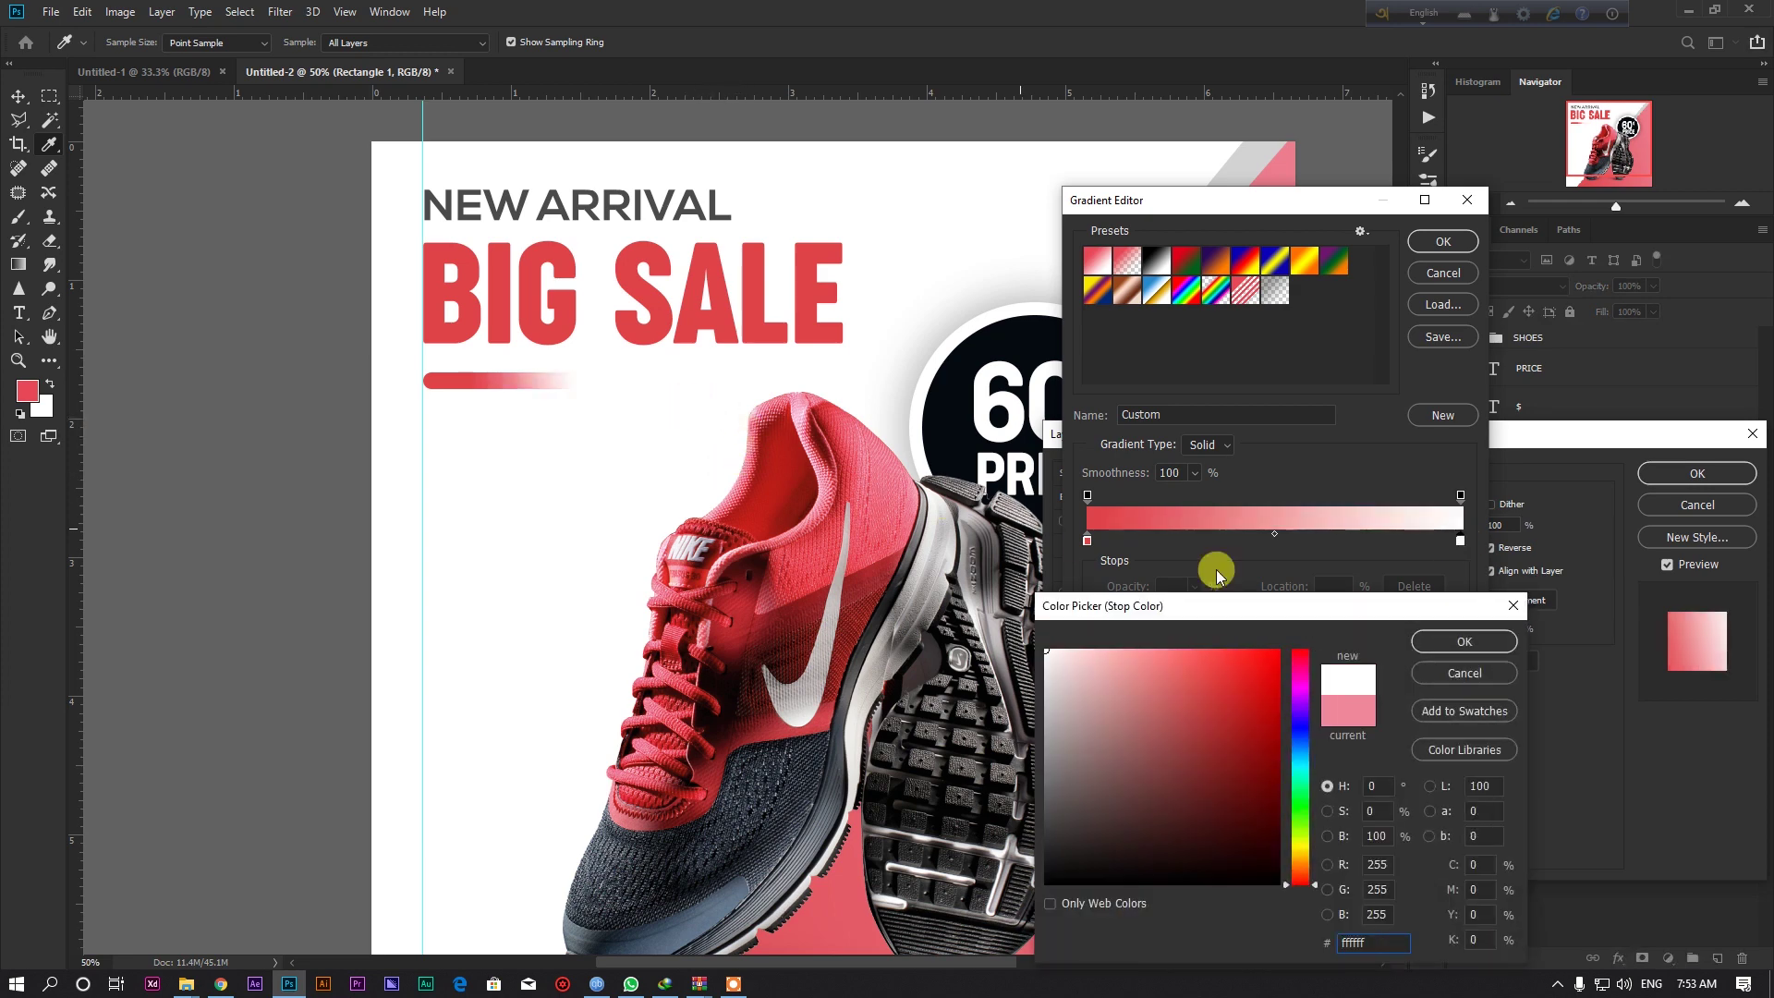
click(1462, 641)
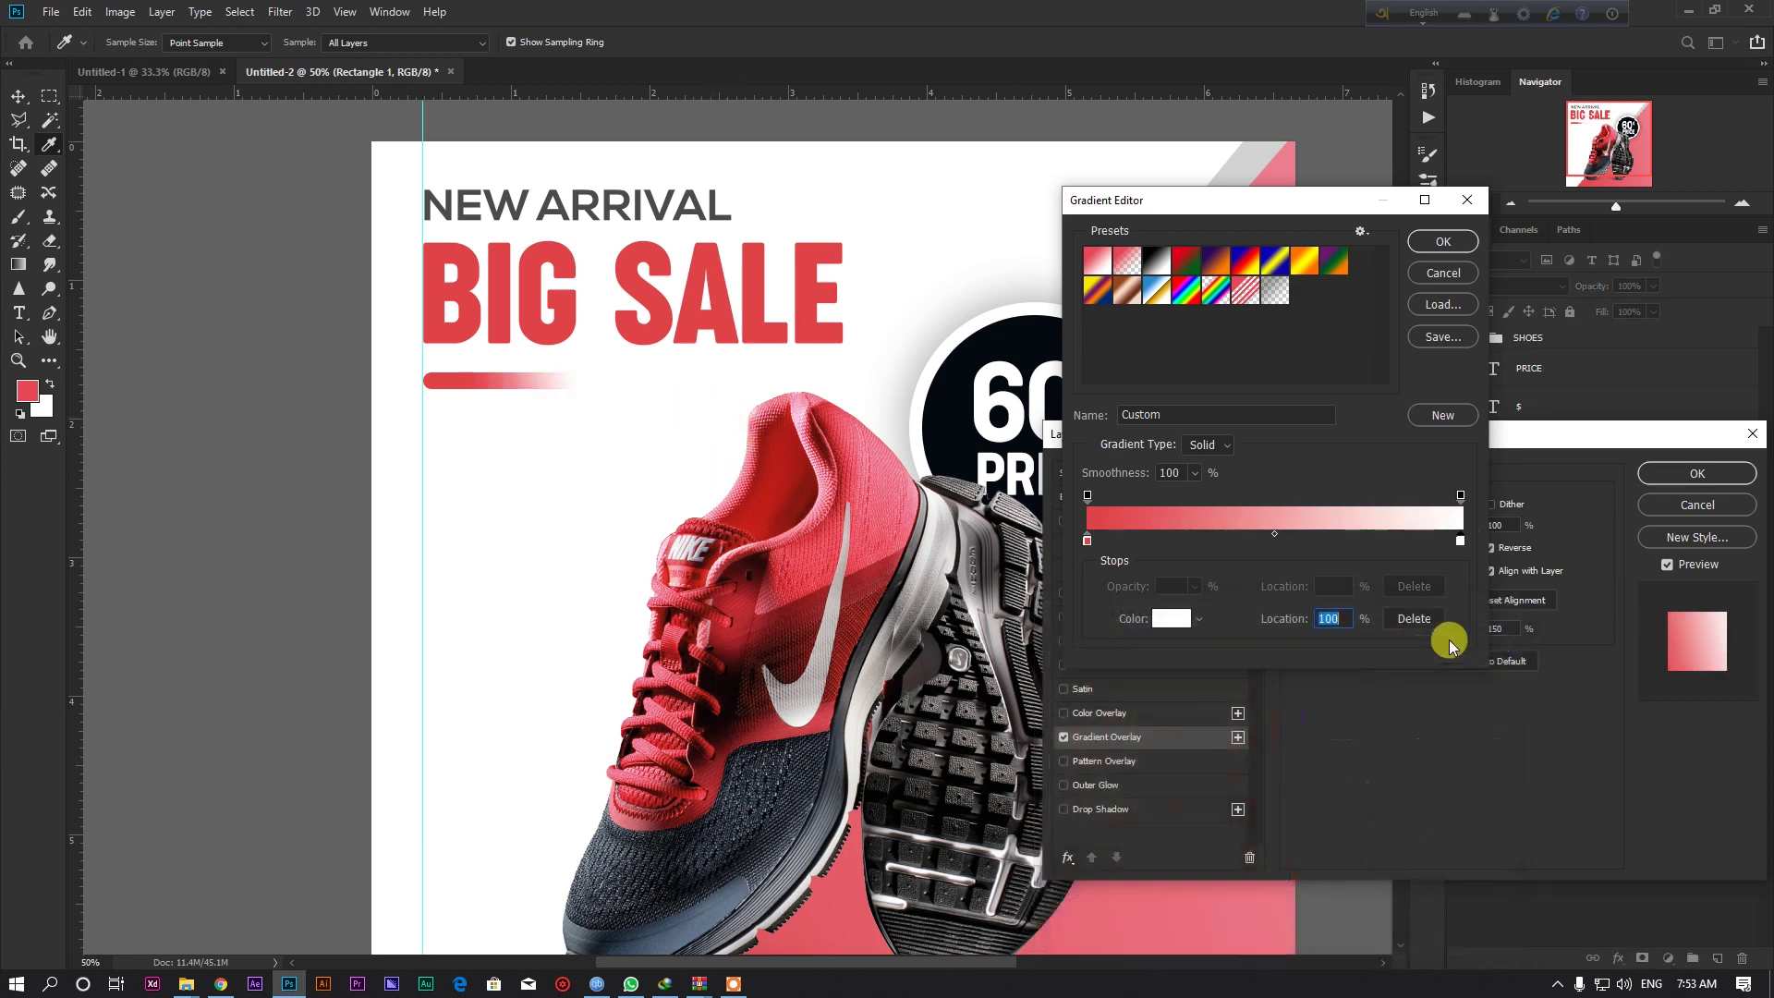
double_click(1088, 542)
click(594, 213)
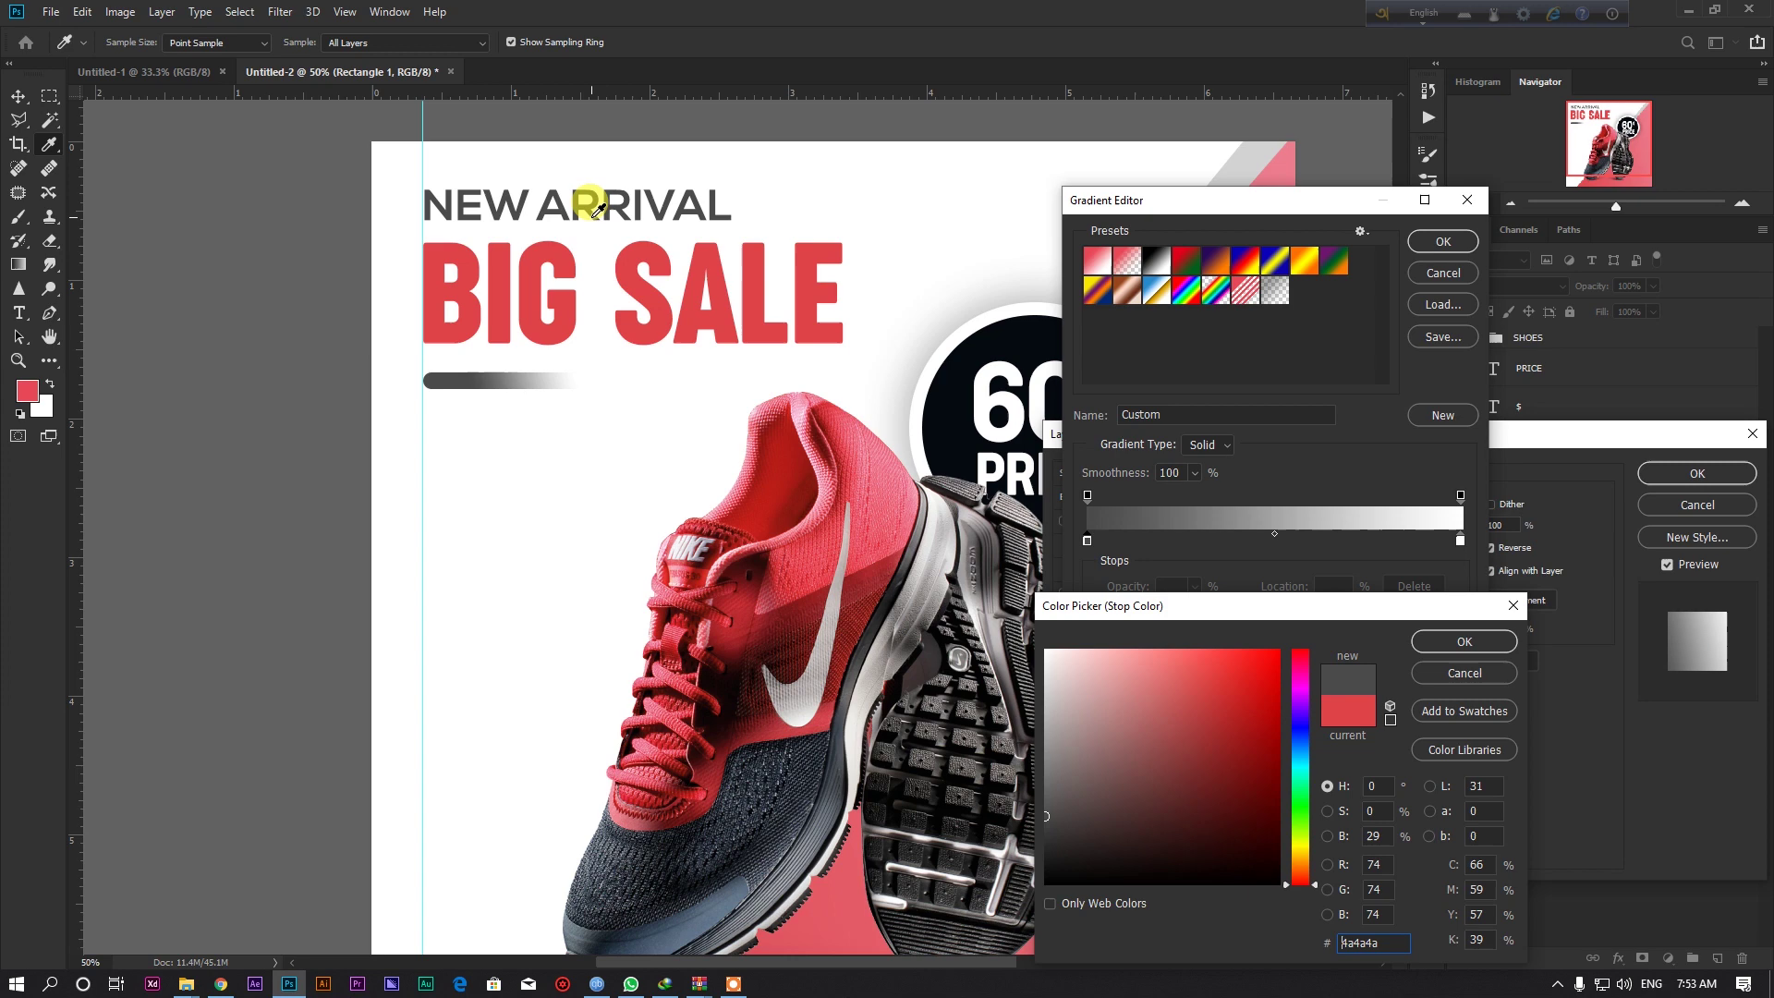
click(1464, 641)
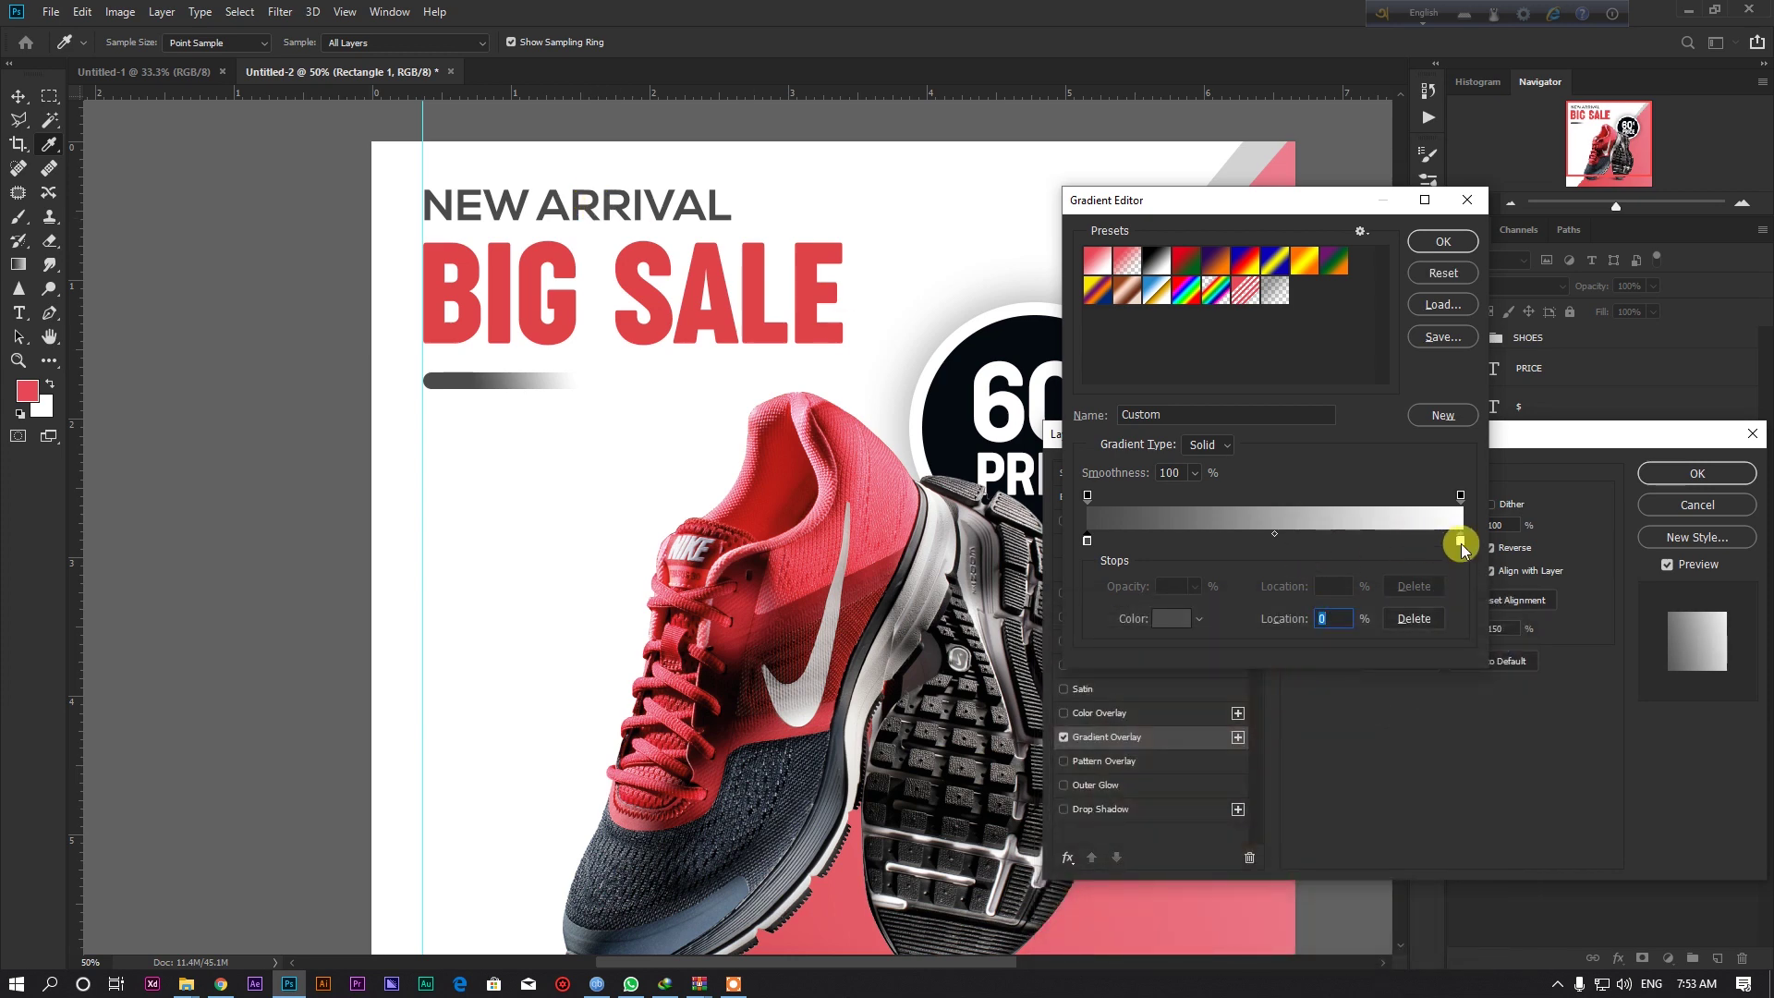
drag(1461, 543, 1355, 544)
click(1449, 244)
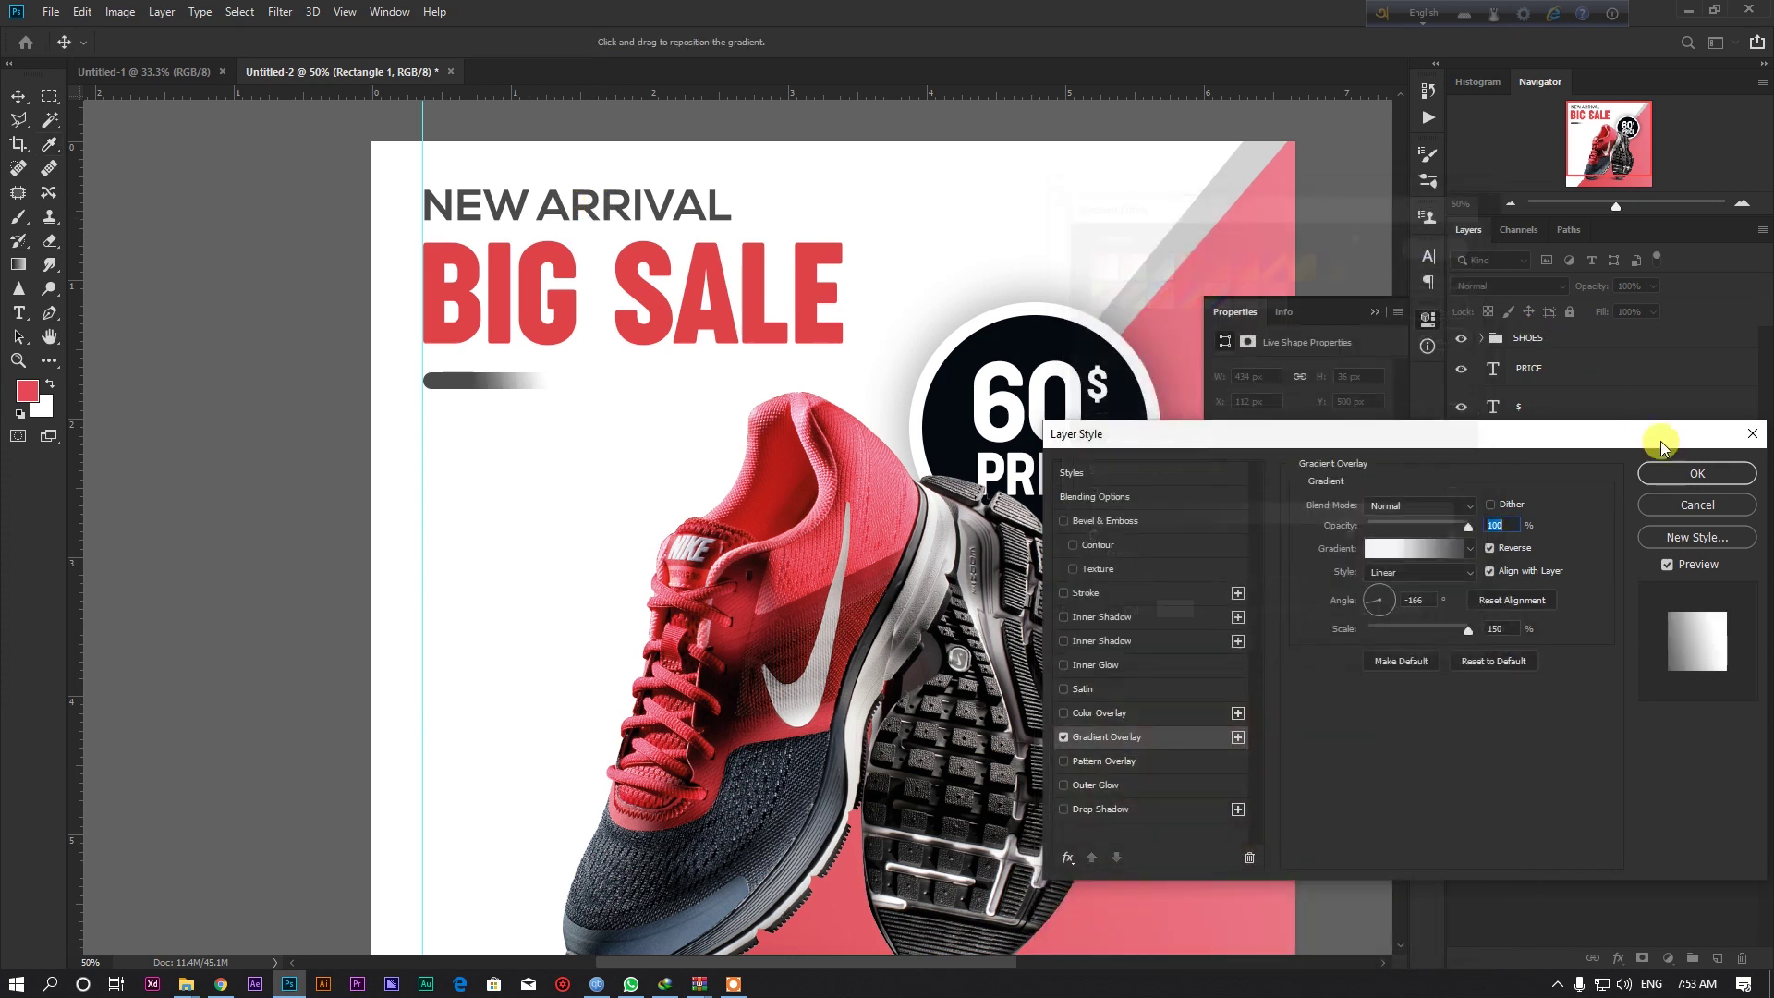
click(1698, 472)
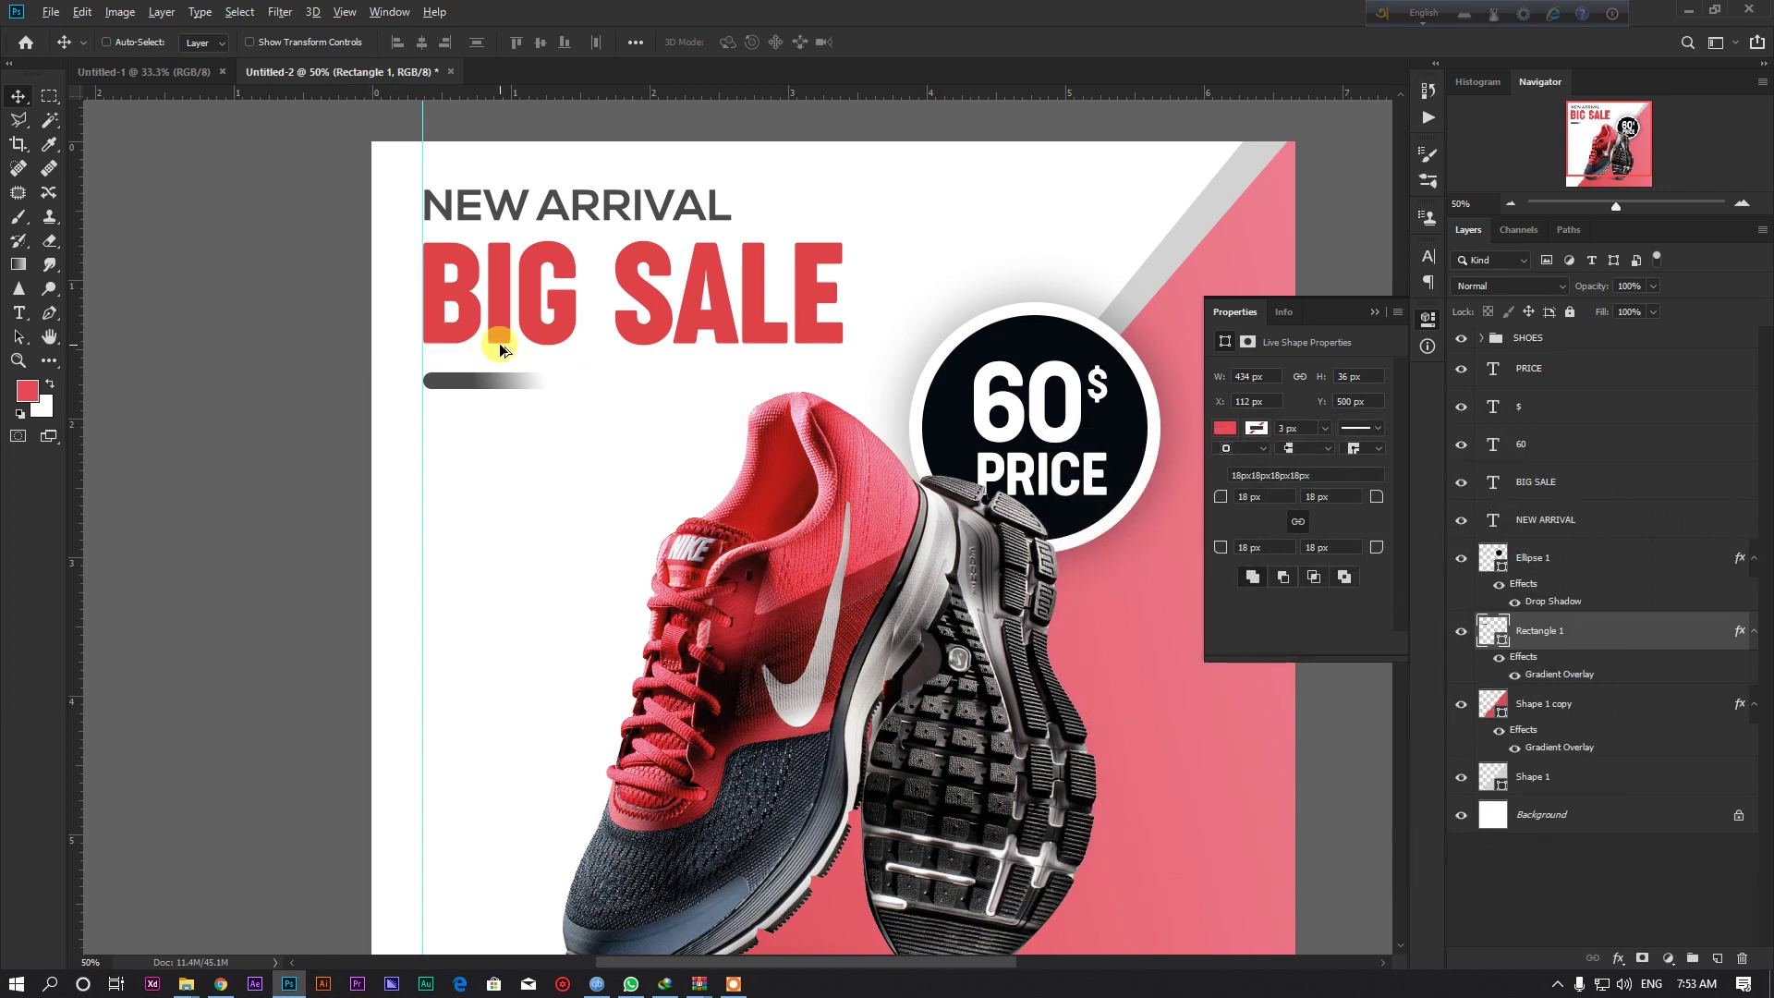
scroll(480, 370, down, 2)
scroll(499, 370, up, 1)
scroll(468, 362, up, 1)
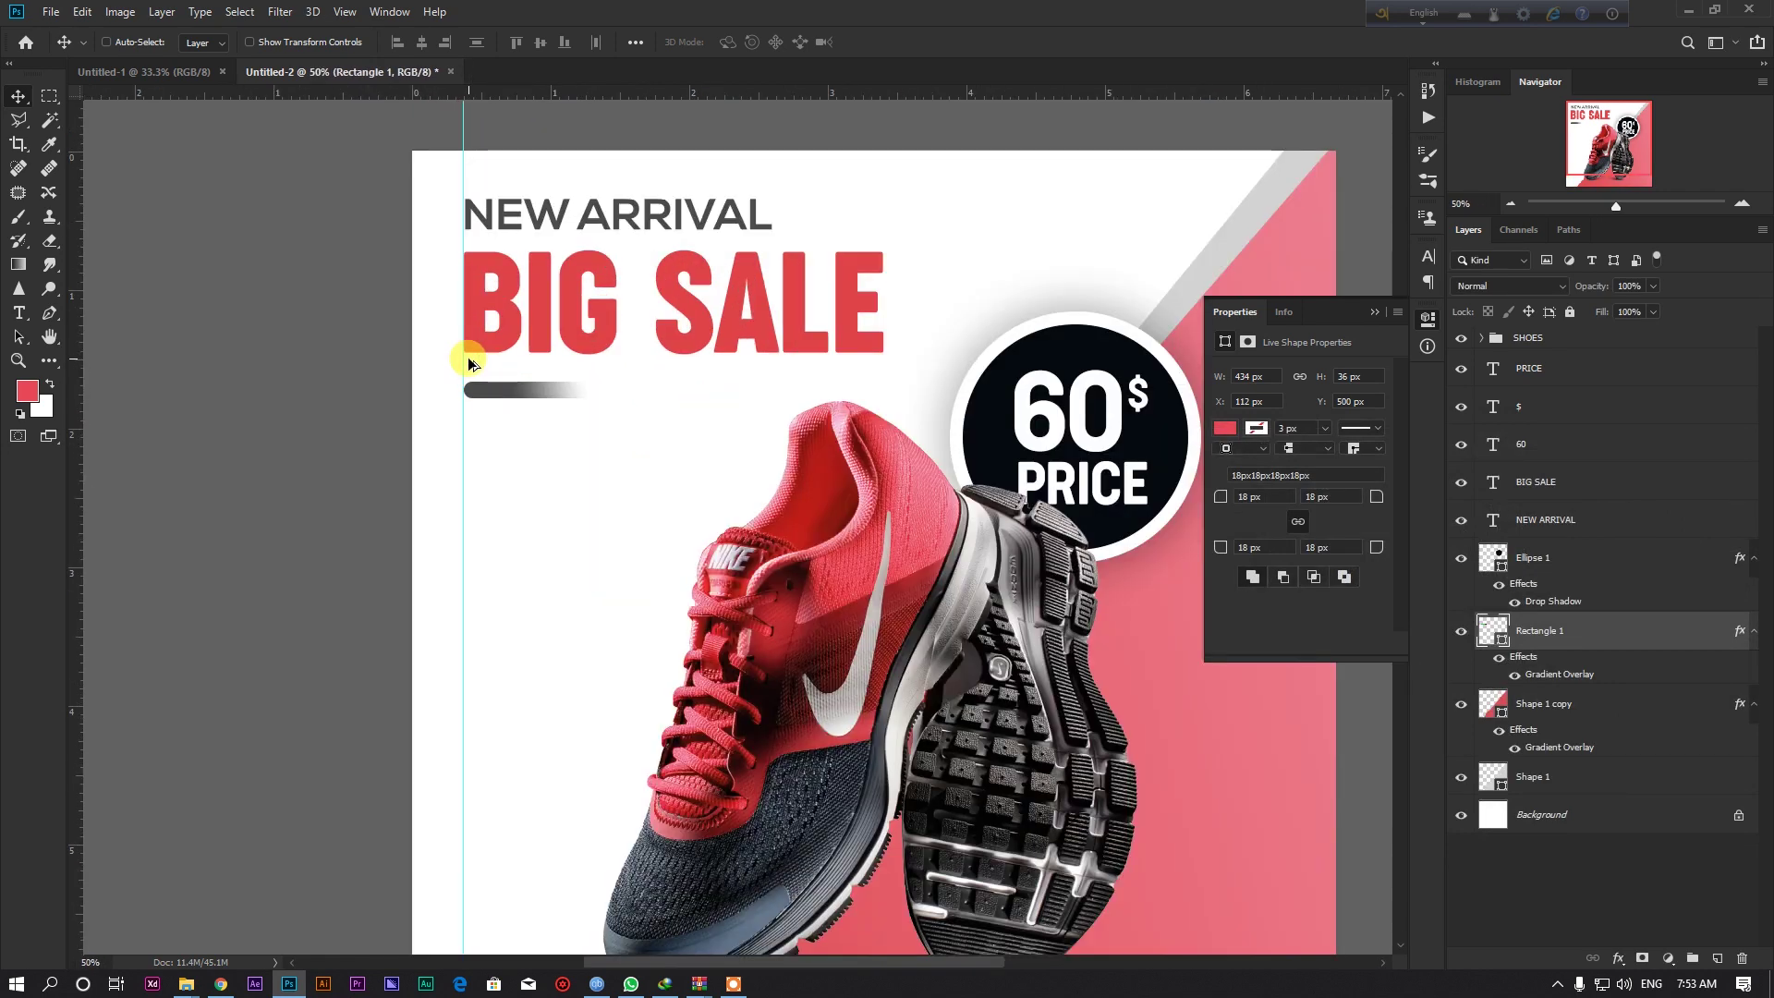
Copy the first three lines from loremipsum.io's generator in Chrome, then return to Photoshop.
click(221, 983)
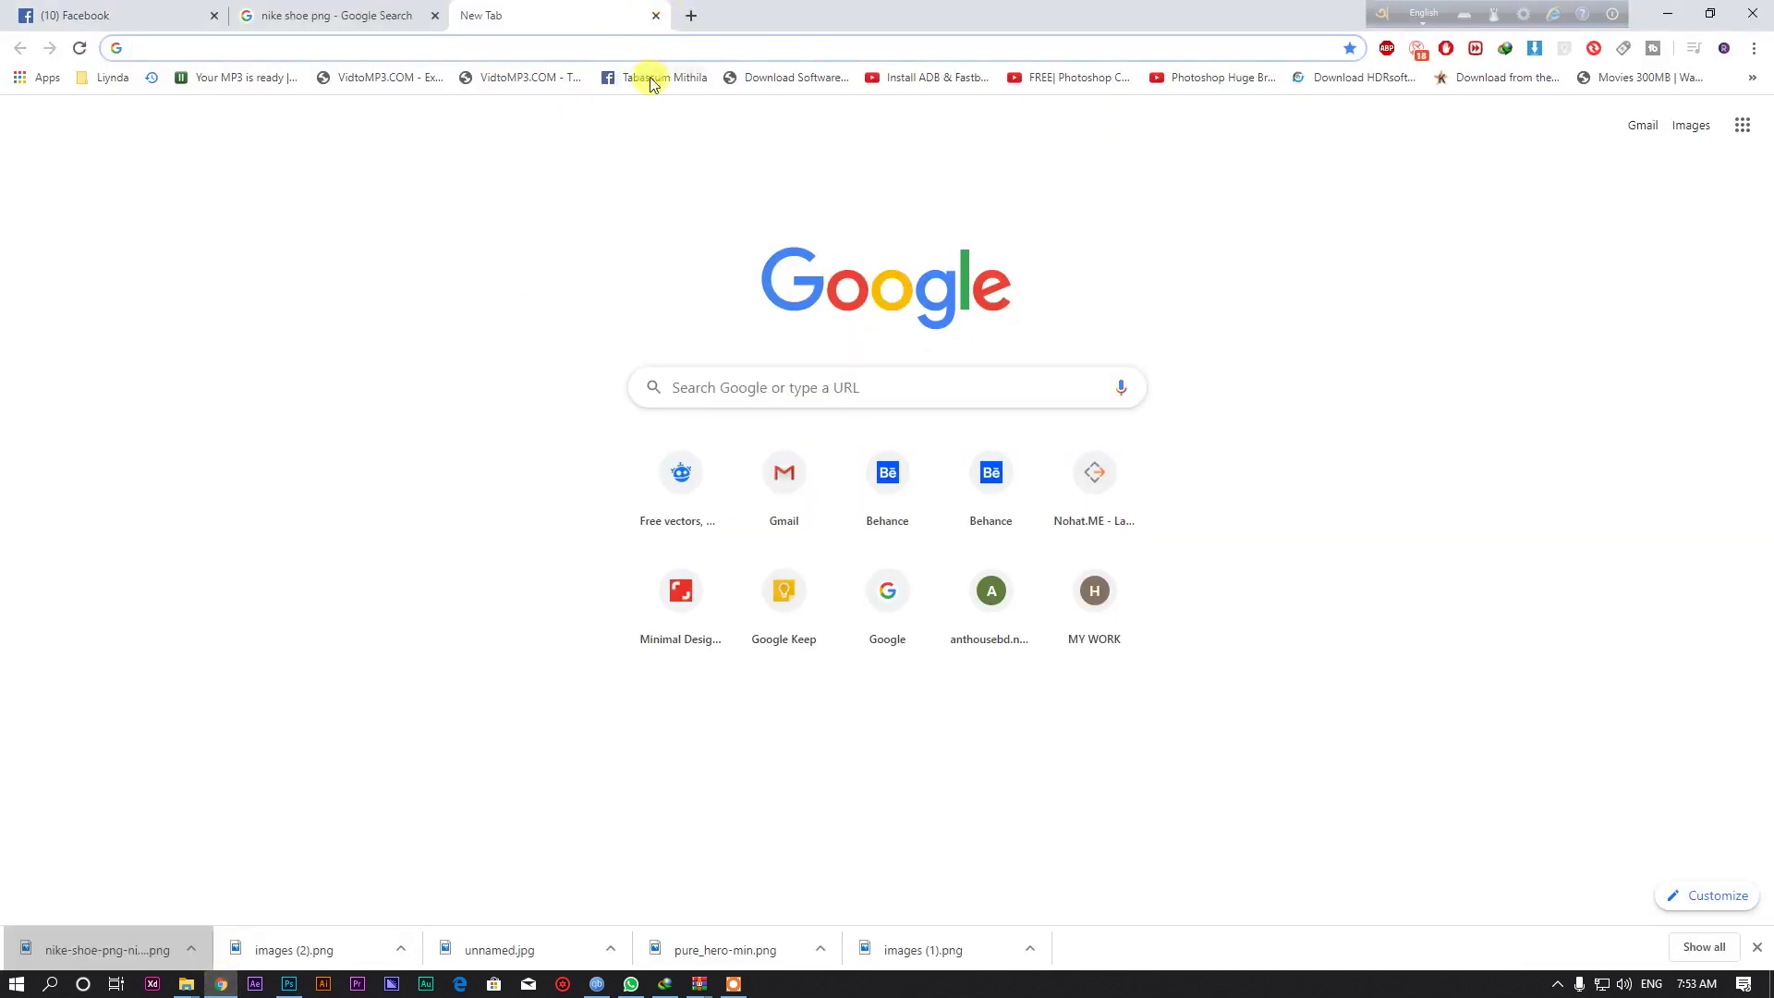
text(Lorem)
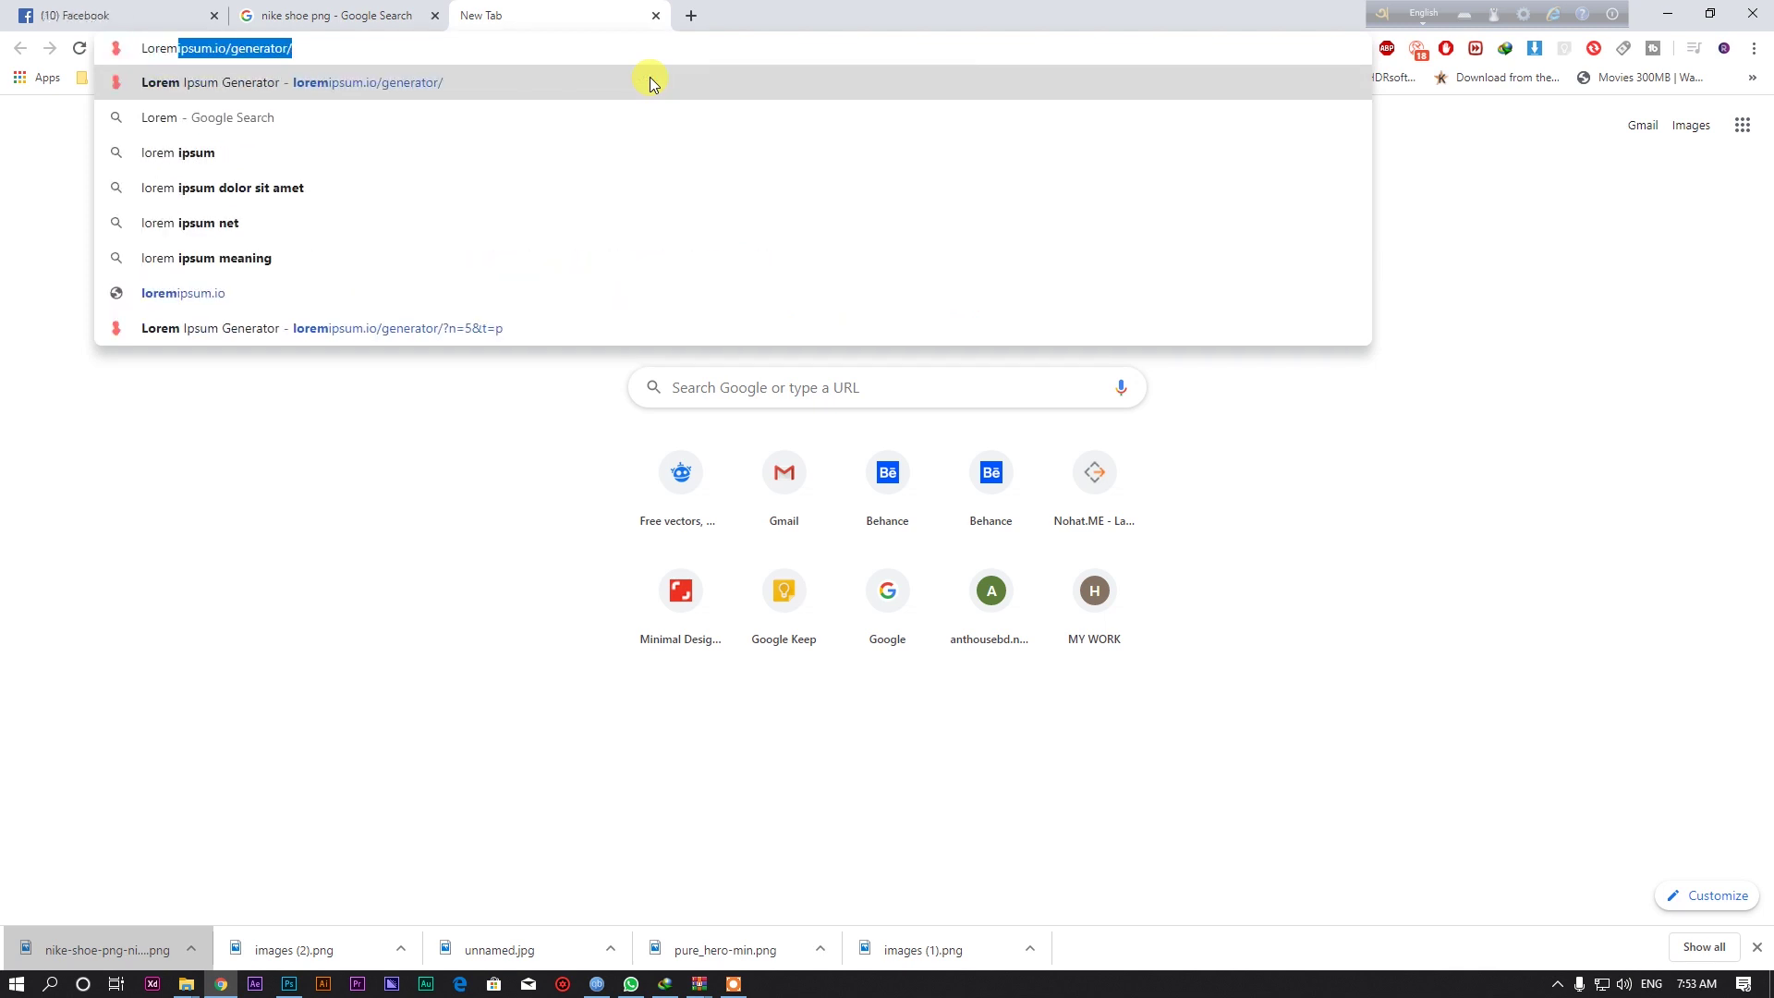
click(651, 82)
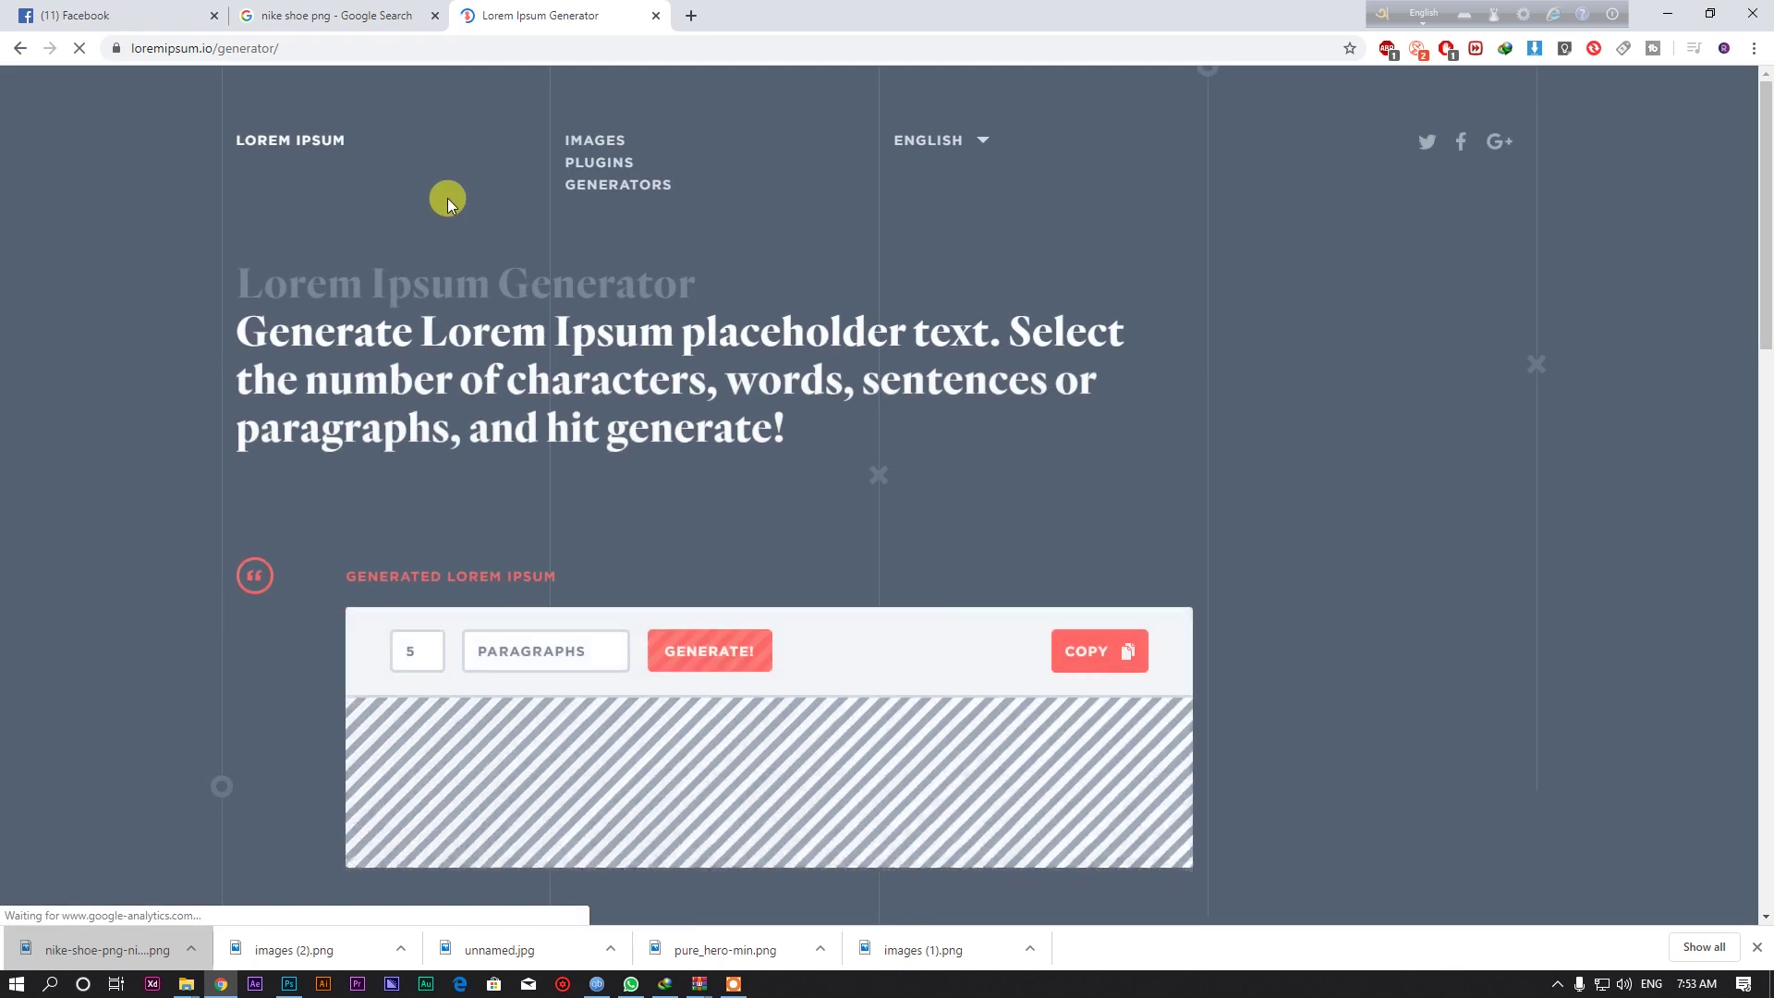
scroll(499, 416, down, 3)
drag(388, 438, 635, 491)
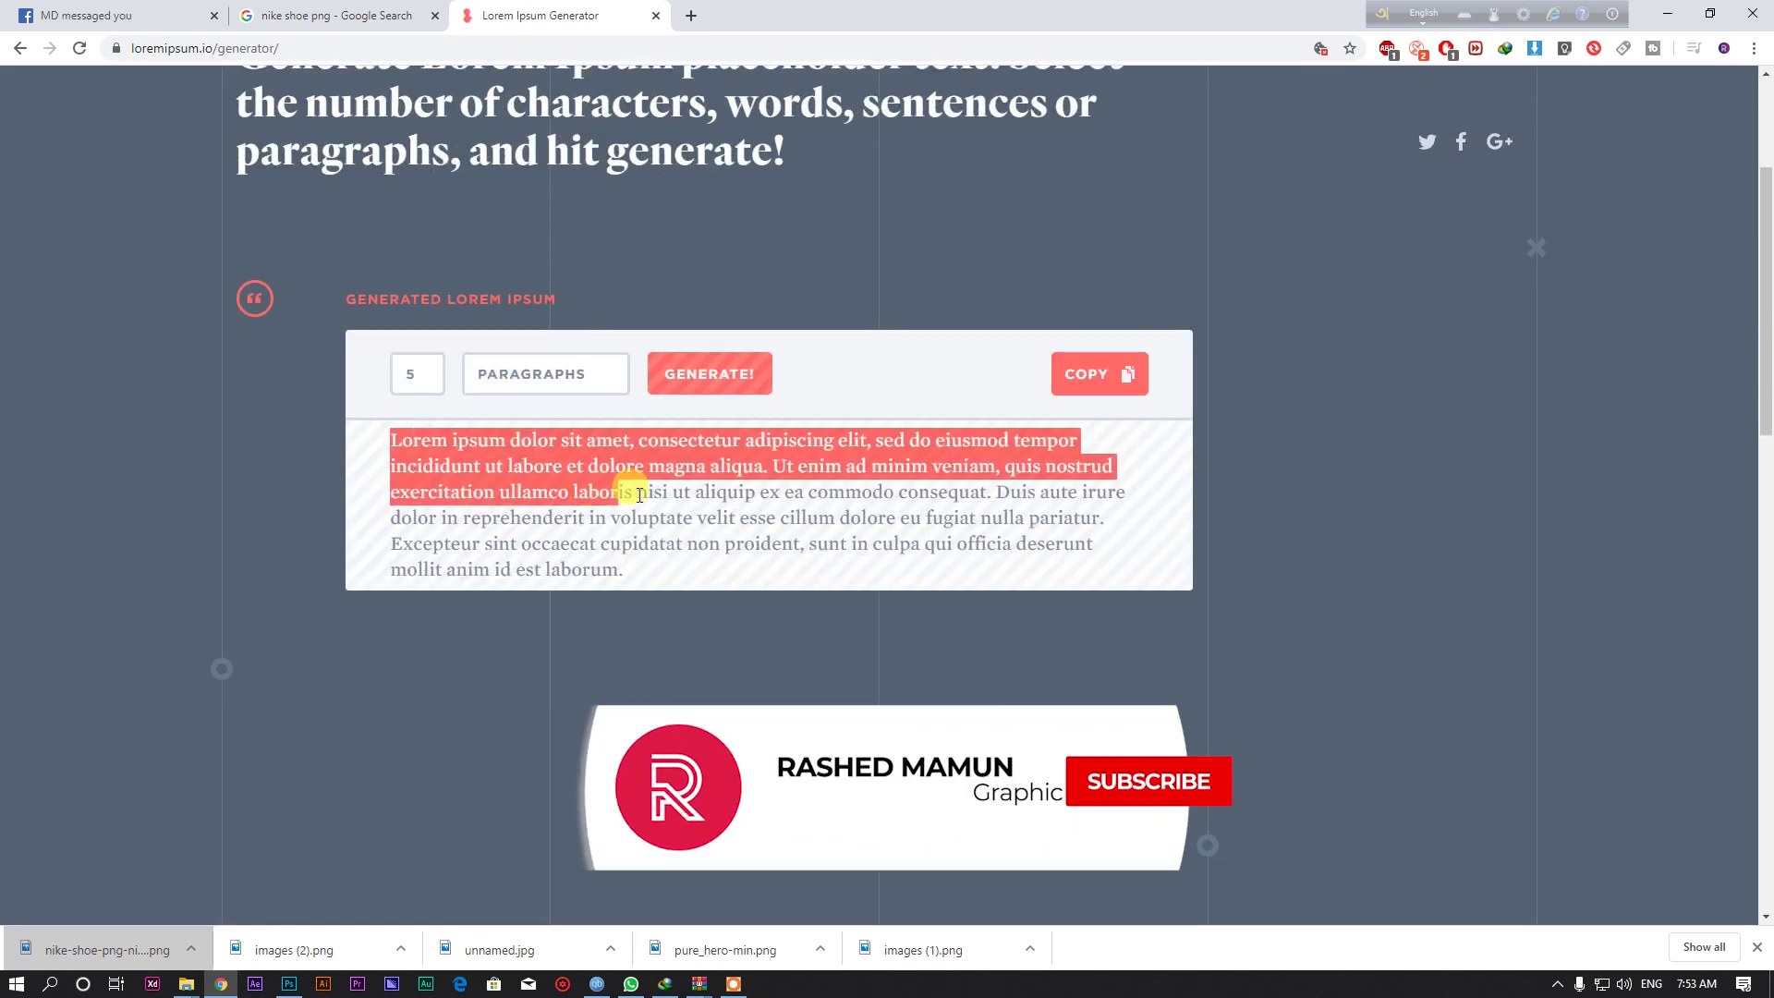
click(289, 983)
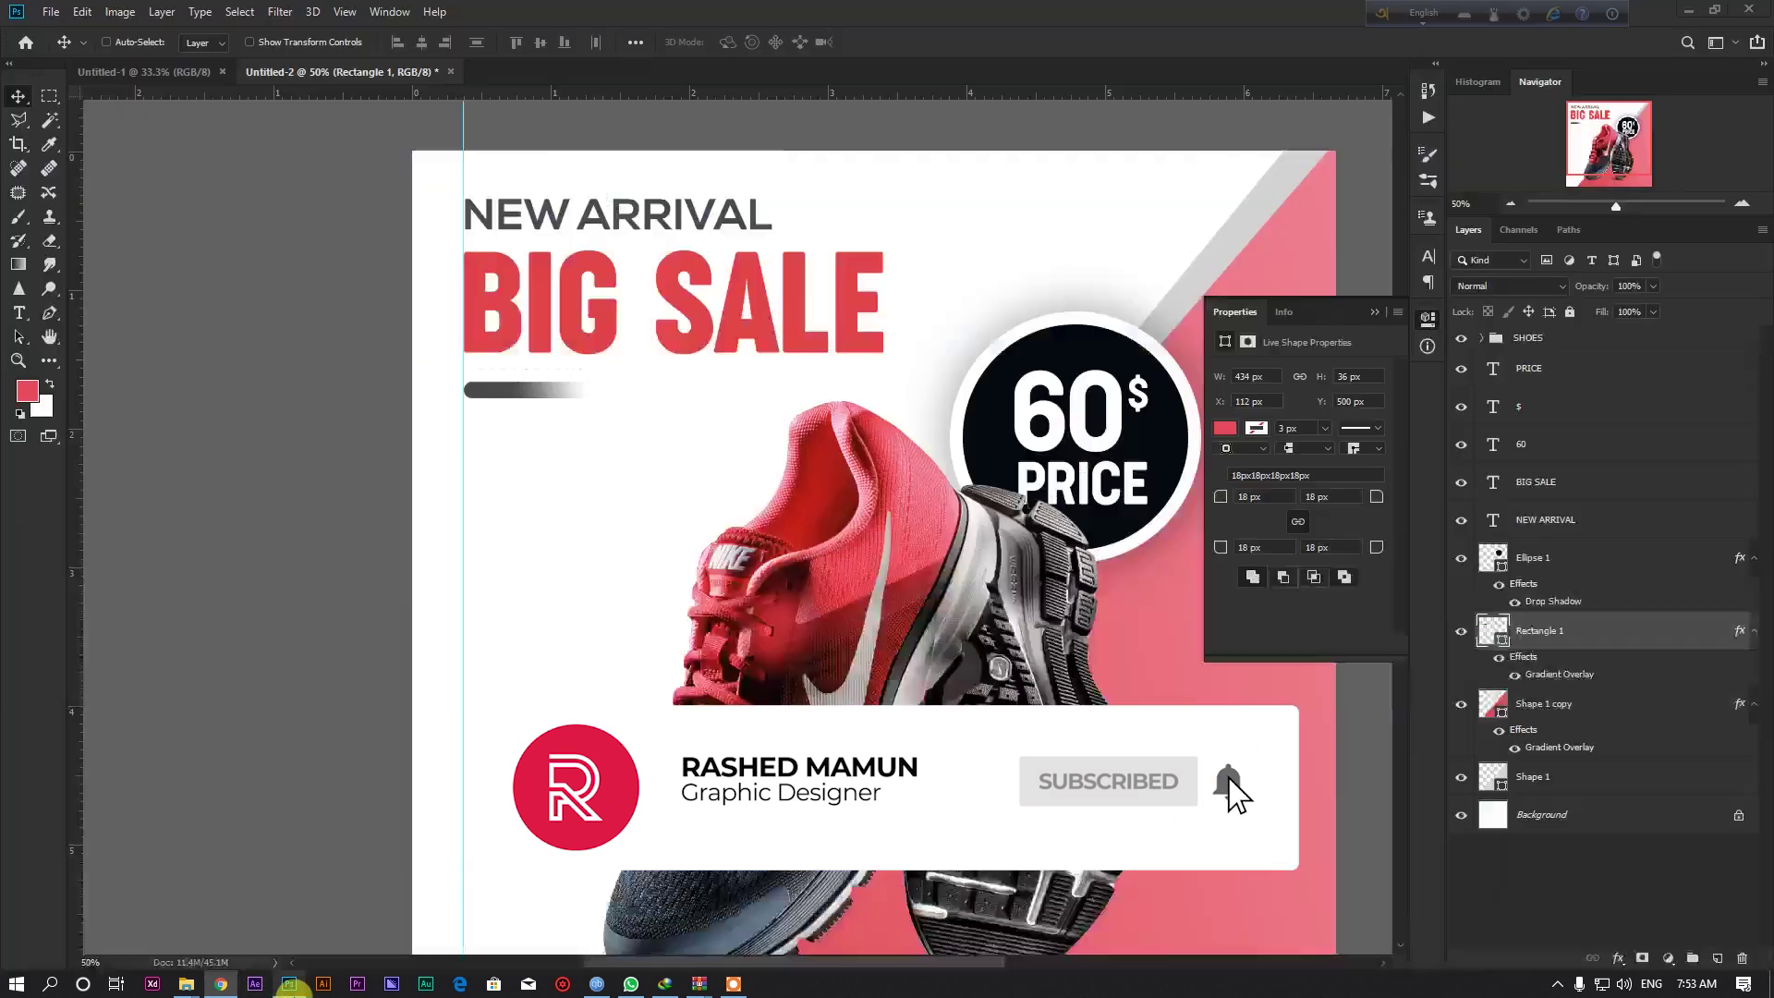
Create a paragraph text box under the bar holding the pasted lorem ipsum text.
click(22, 314)
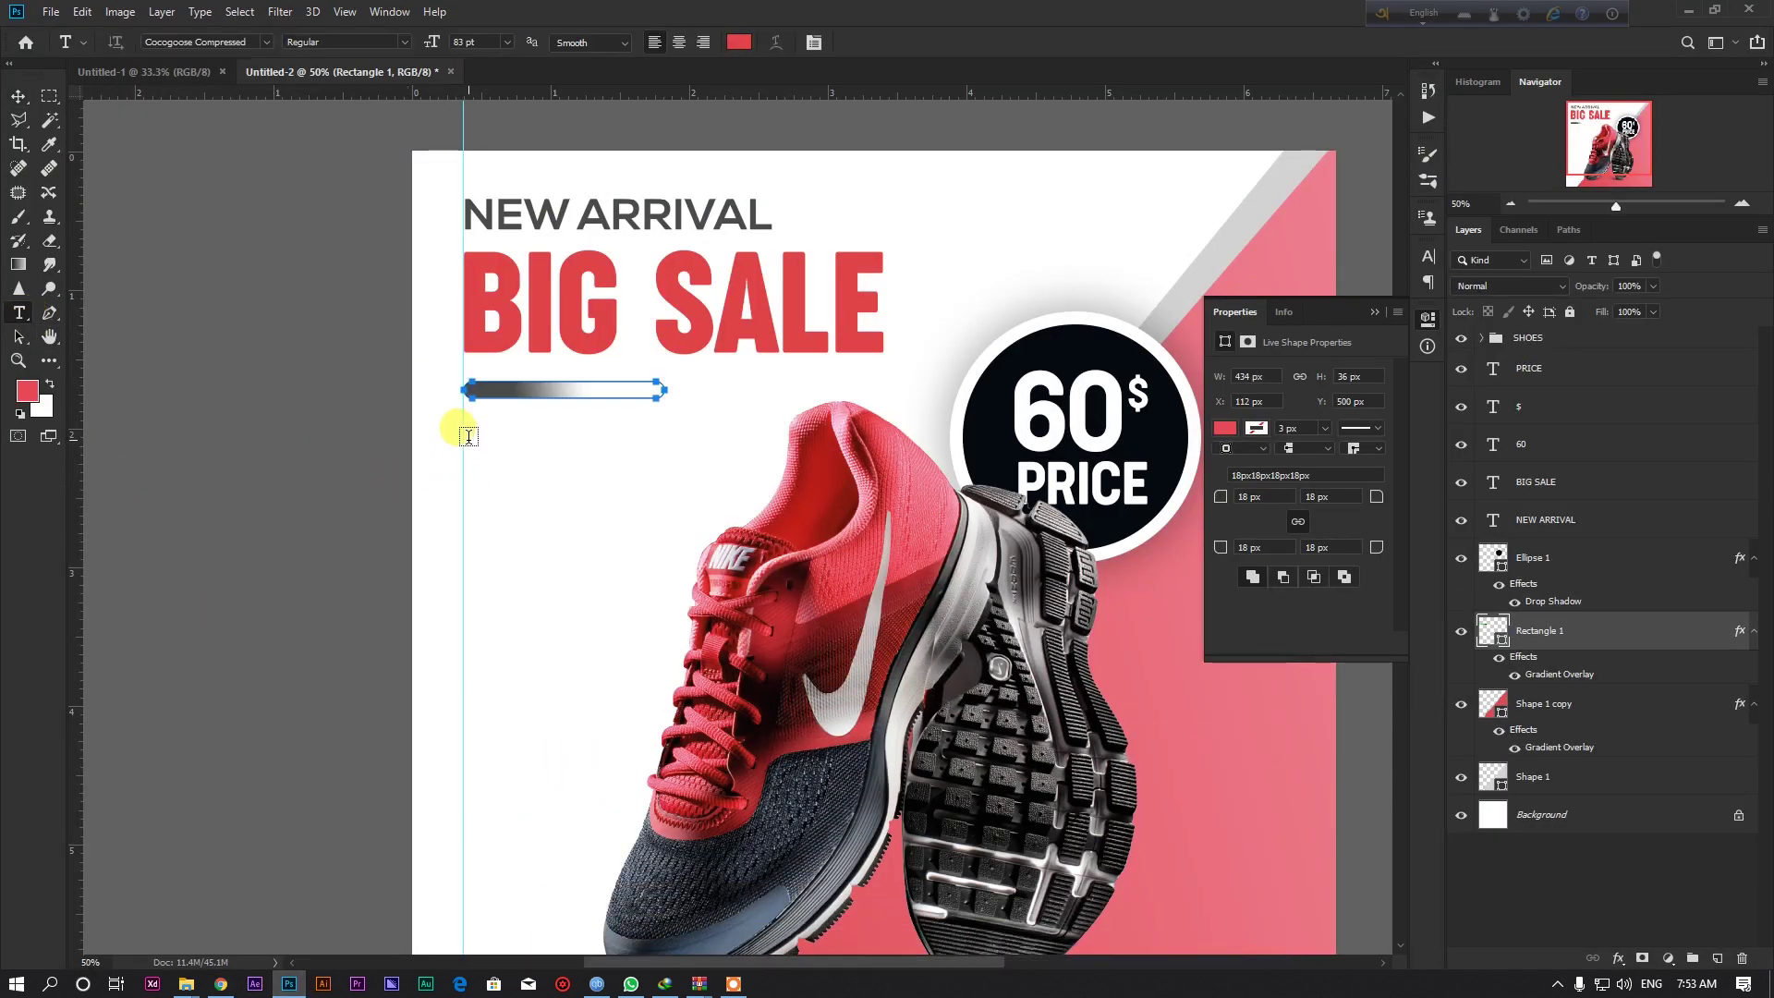
drag(464, 437, 748, 511)
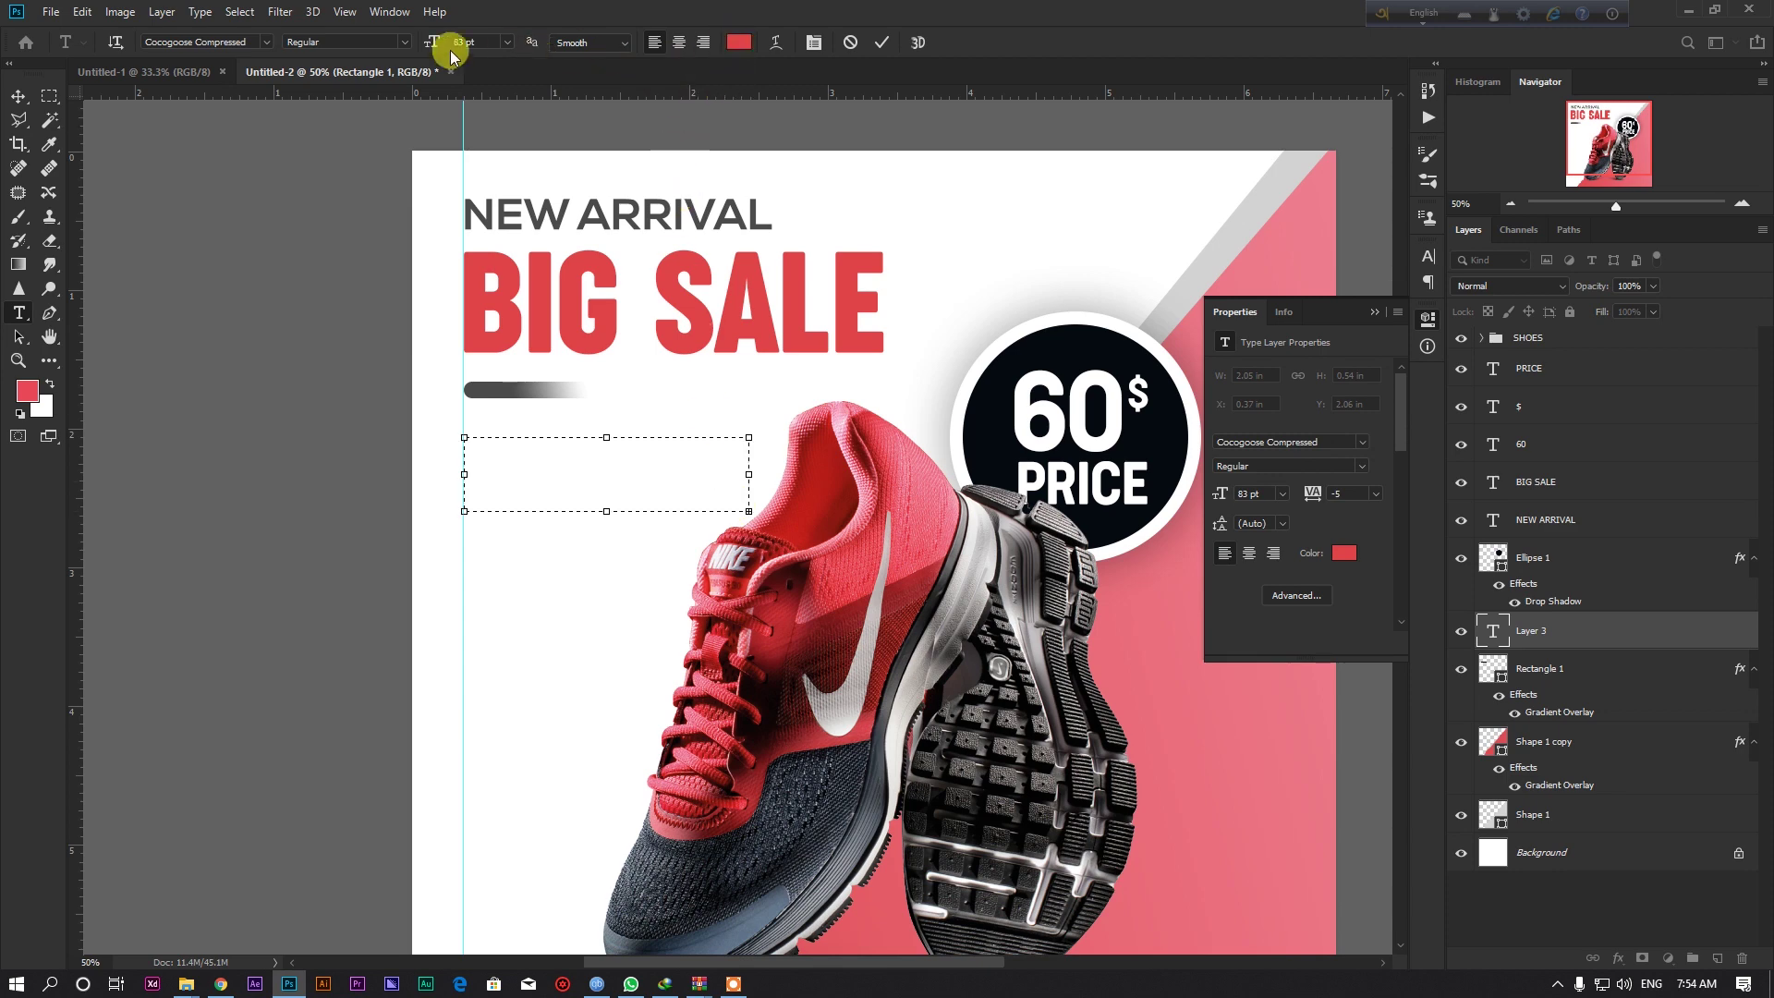
scroll(474, 41, down, 20)
scroll(474, 41, down, 10)
scroll(474, 41, down, 5)
Set the paragraph to NexaRegular 7 pt with All Caps turned off.
click(252, 39)
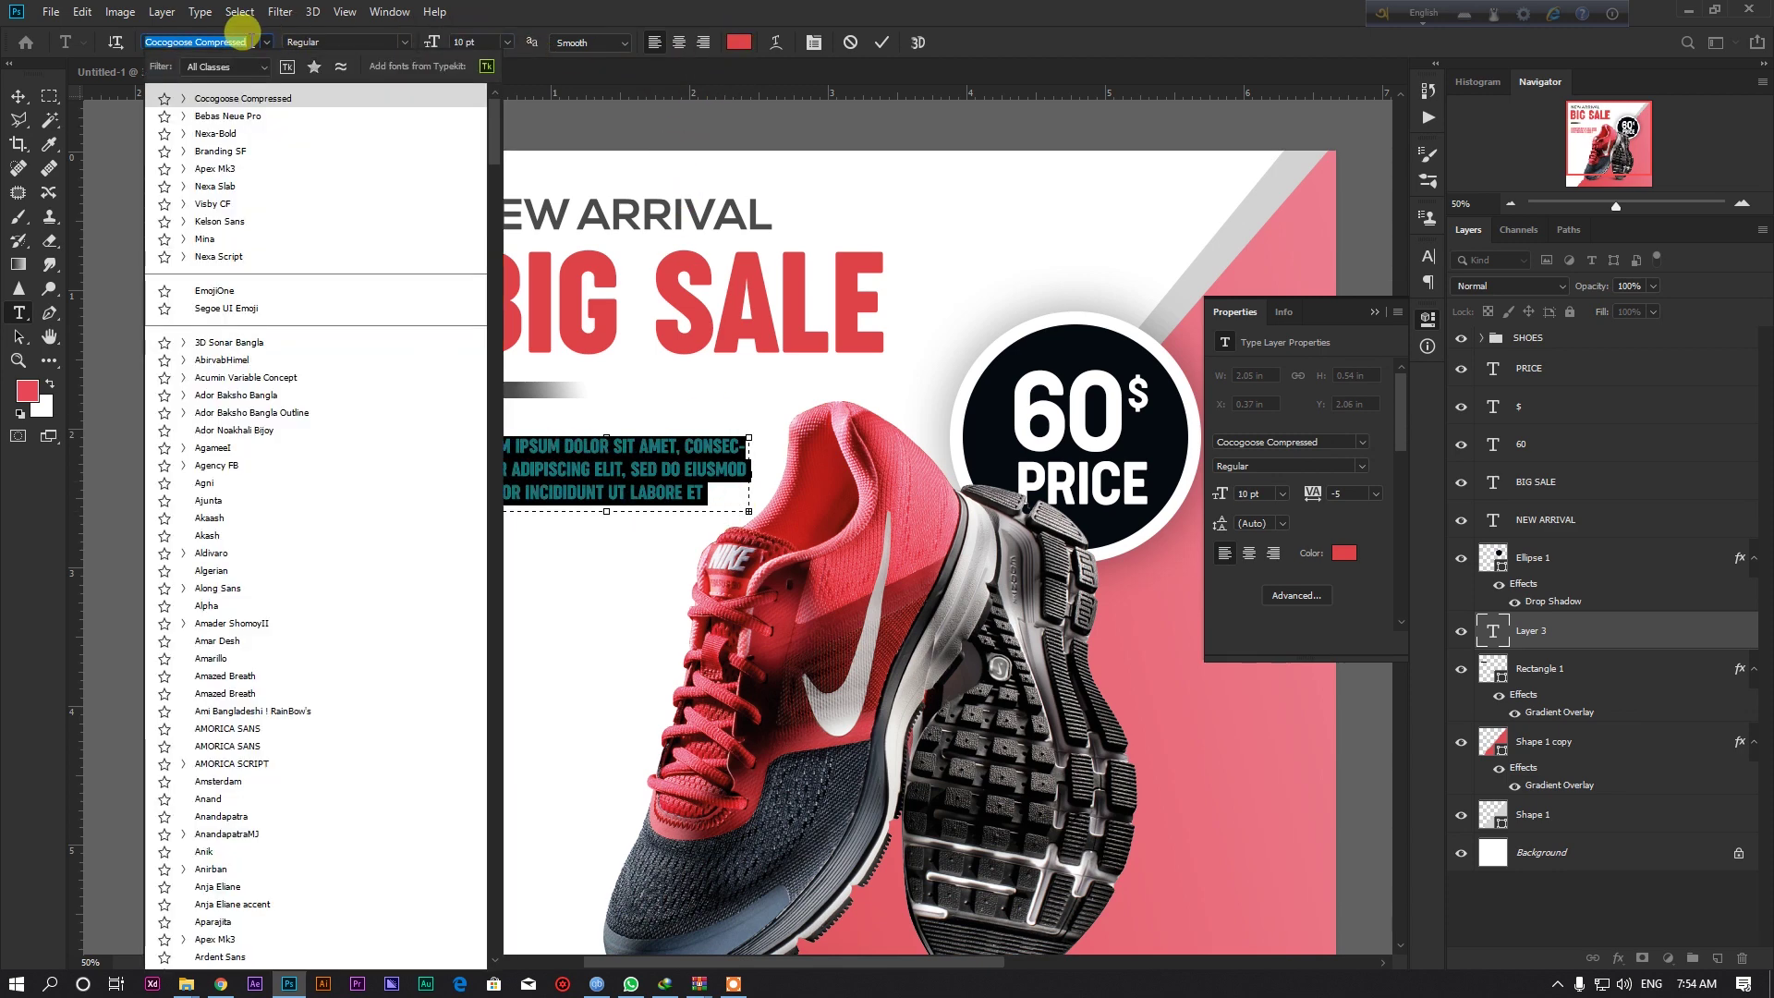
text(nexa)
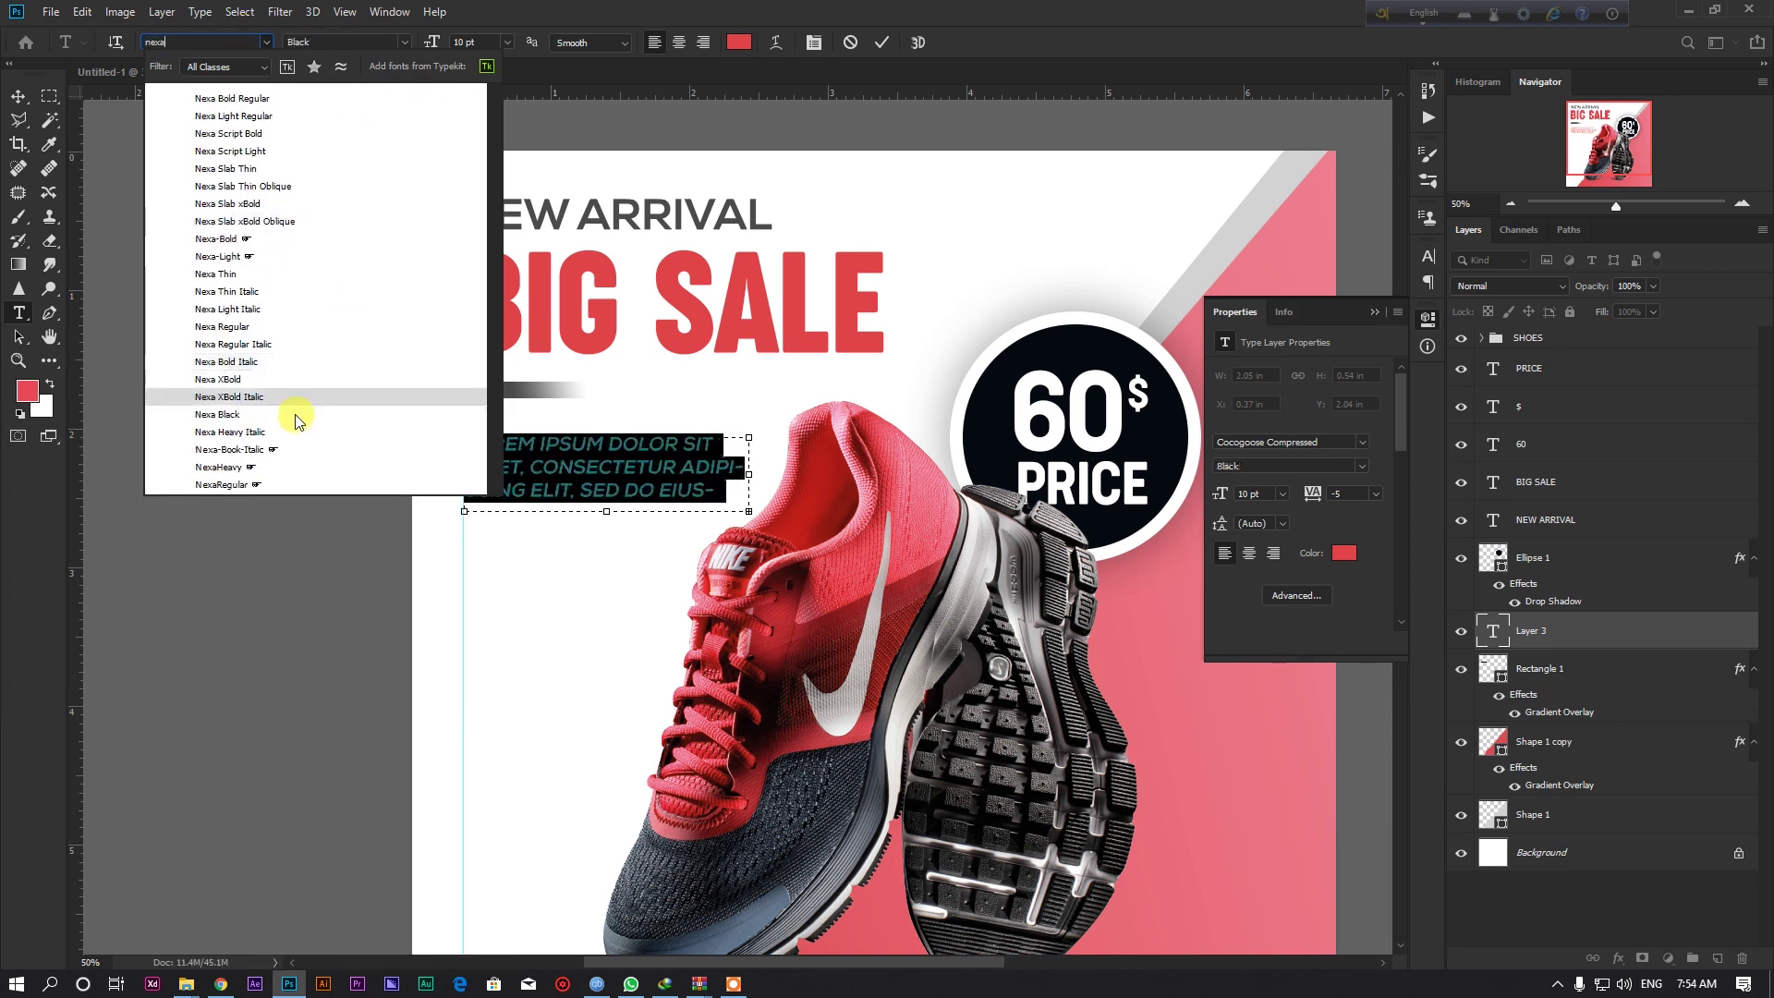
click(269, 481)
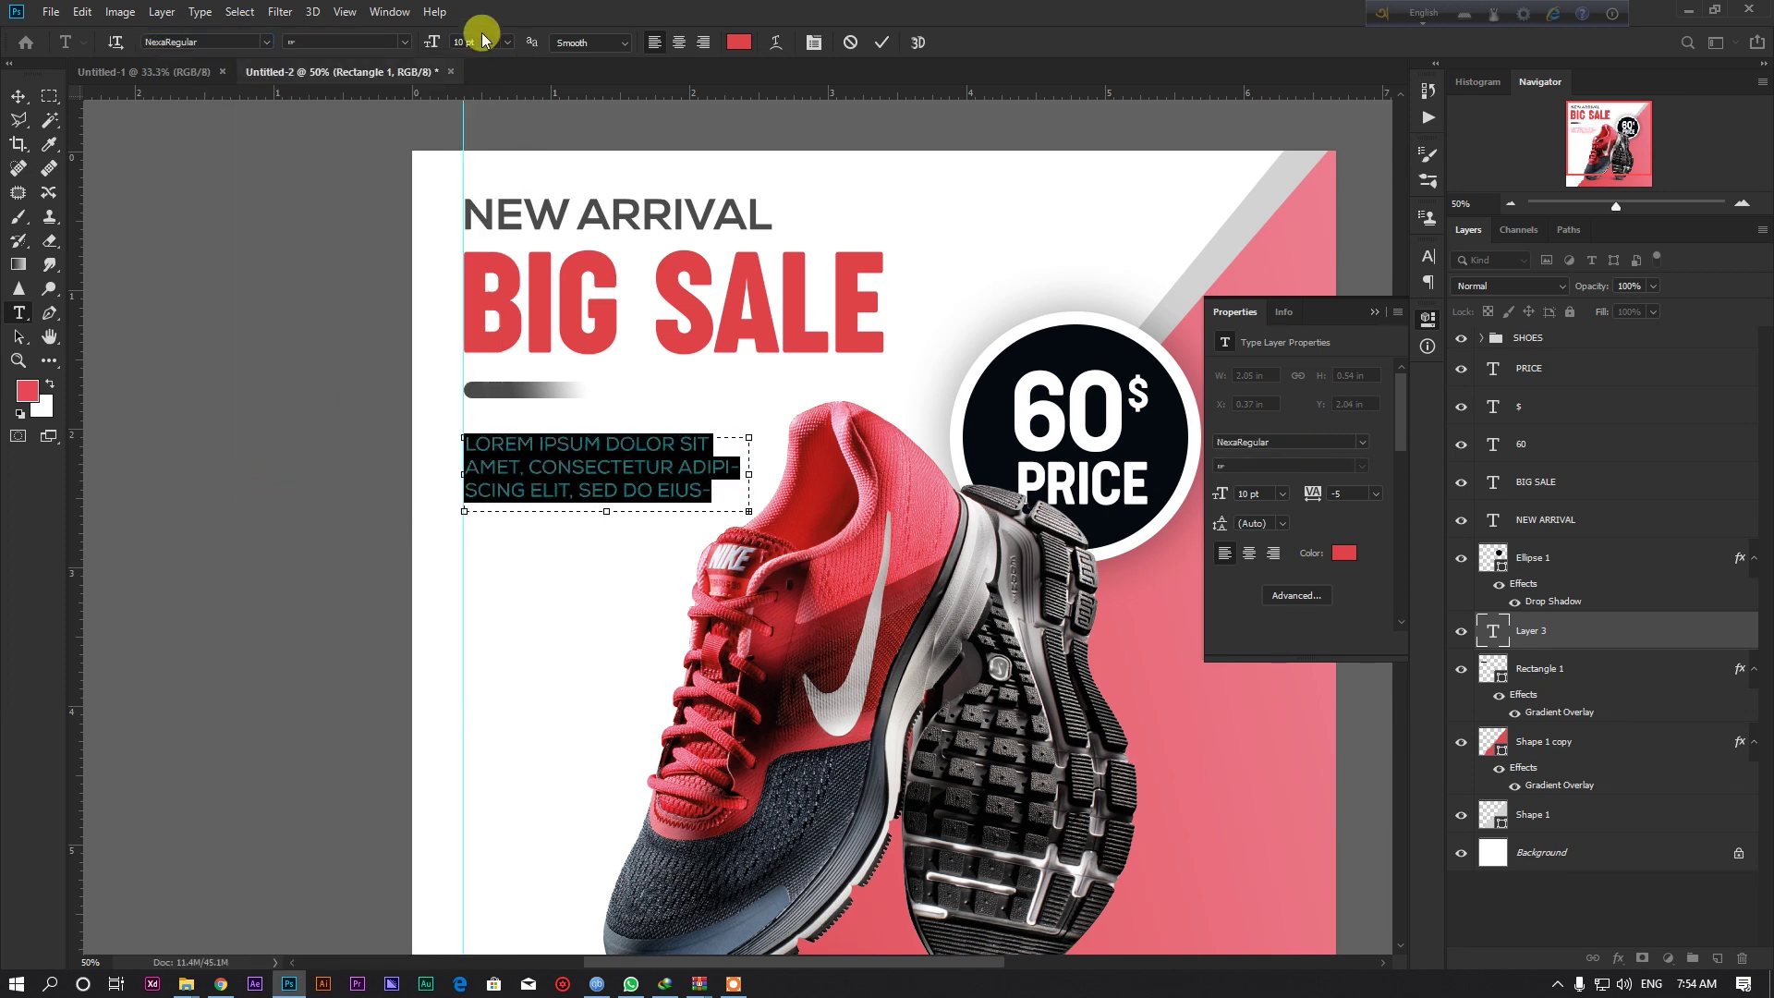
key(Down)
key(Down)
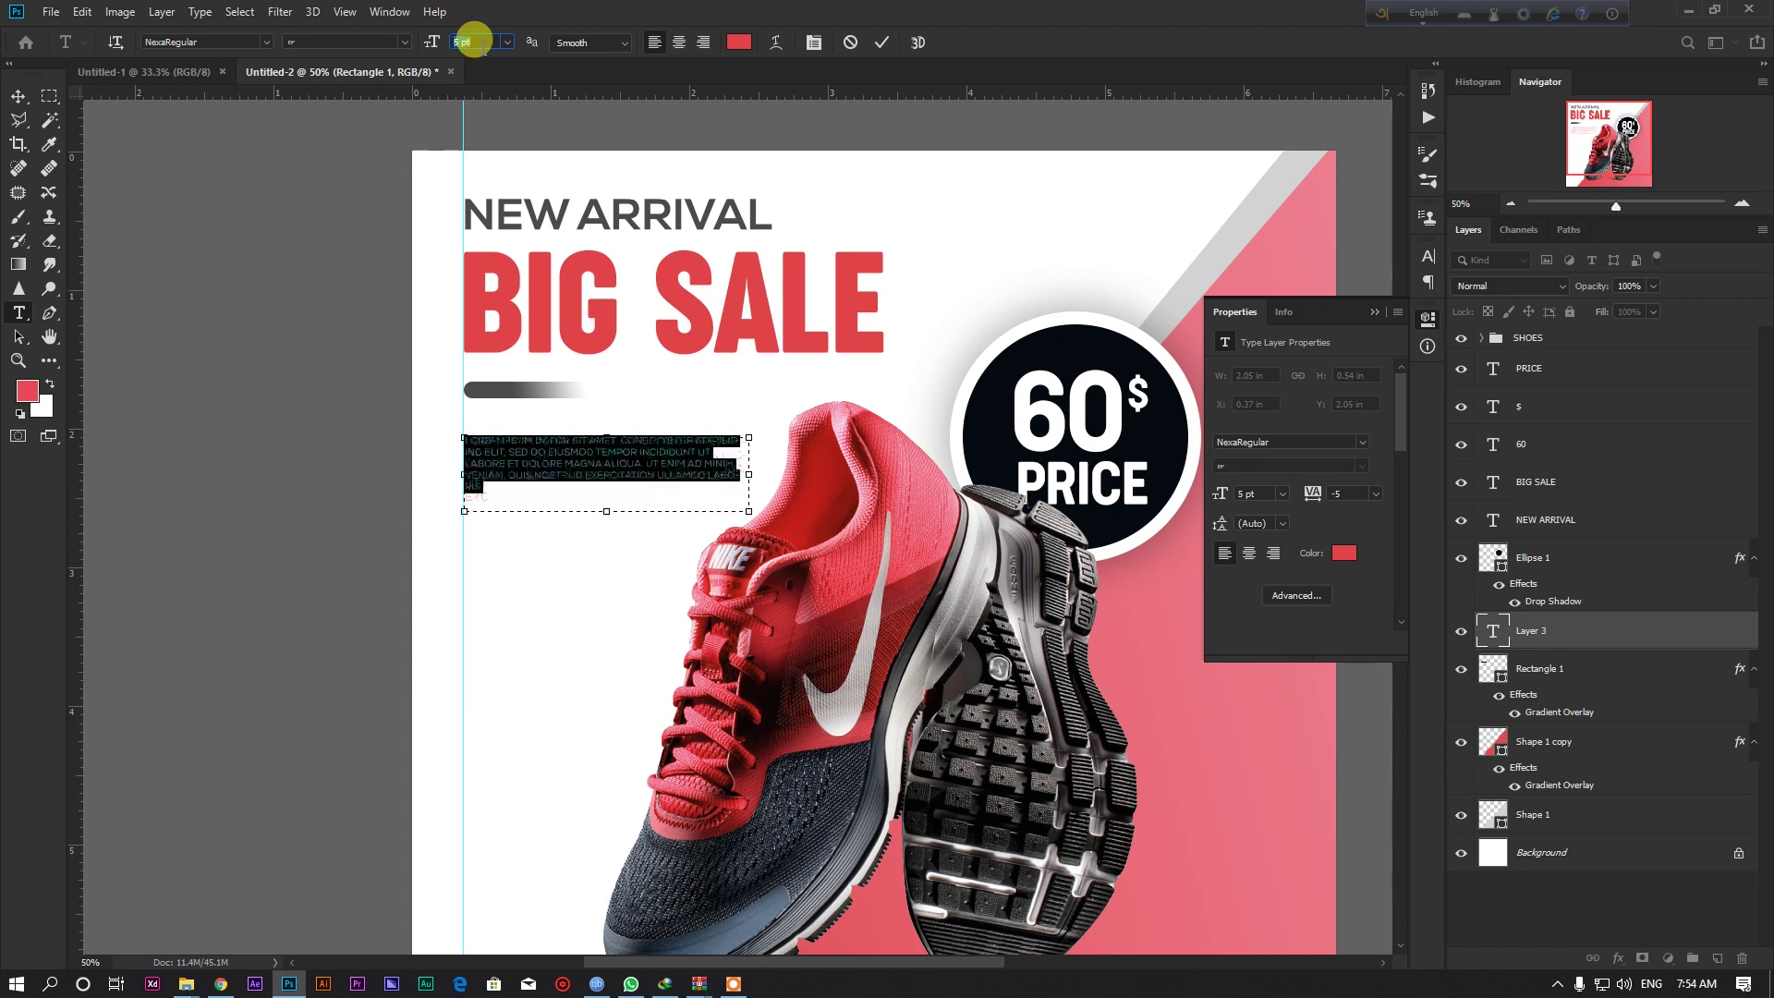
key(Down)
click(812, 43)
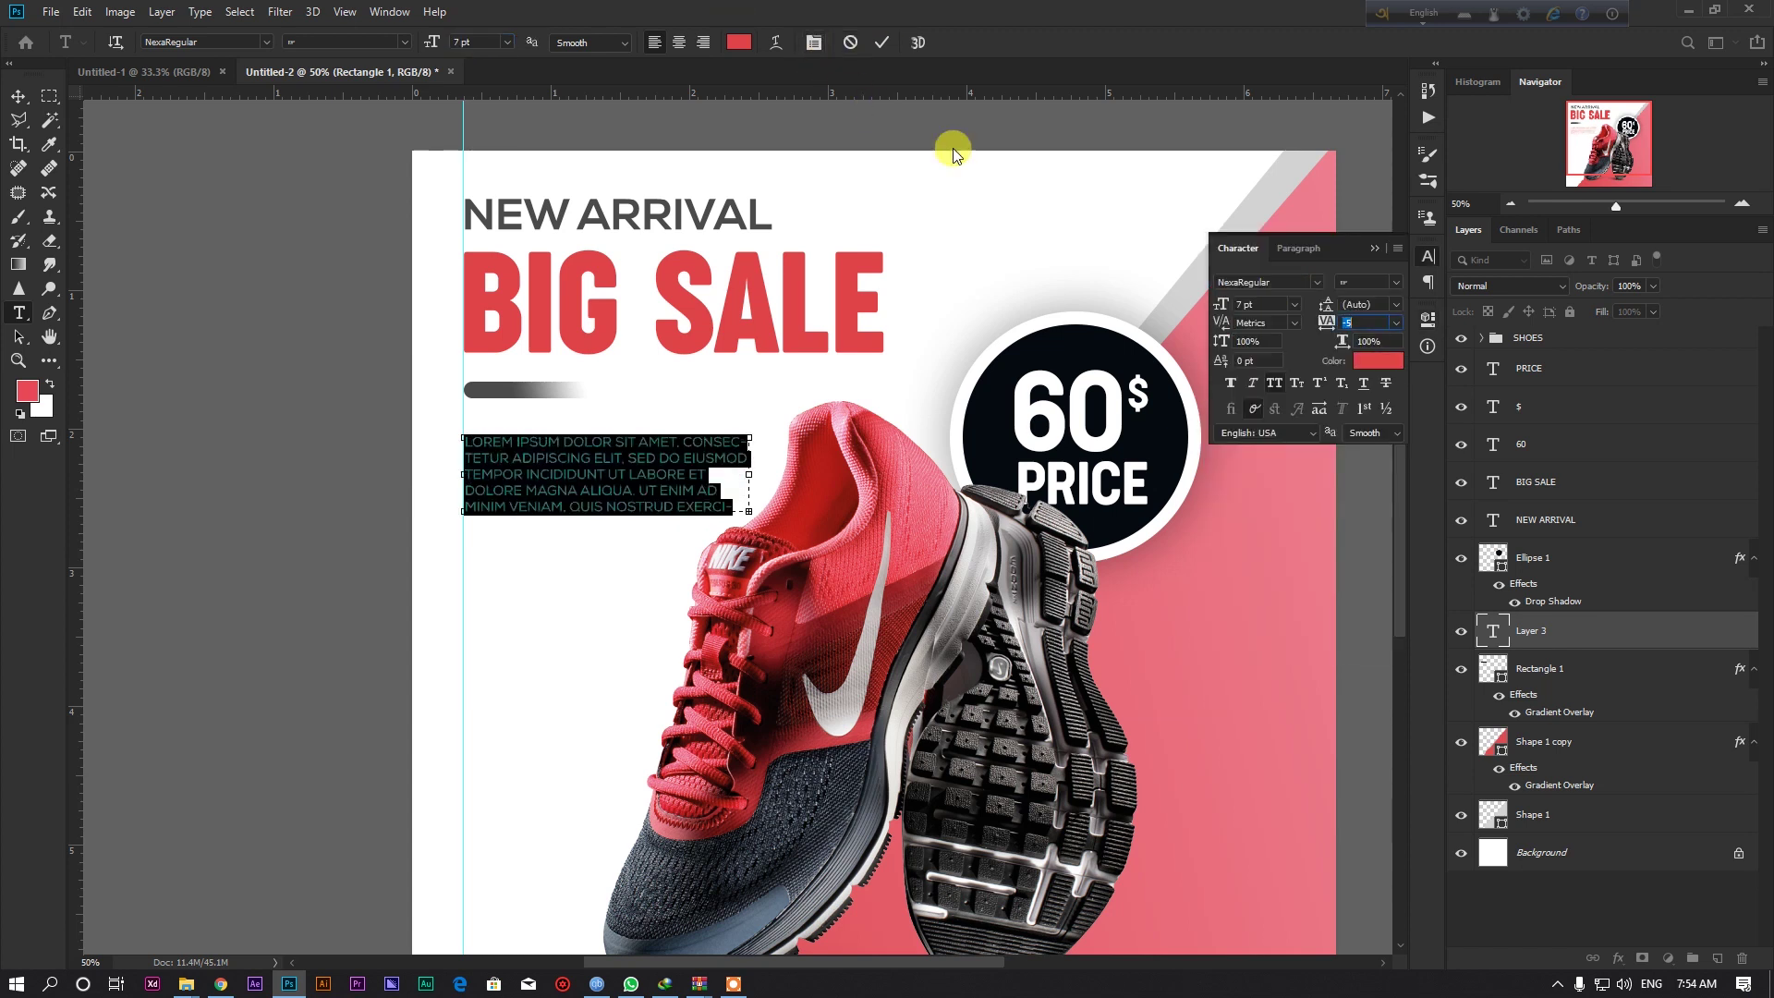
click(1274, 384)
click(646, 504)
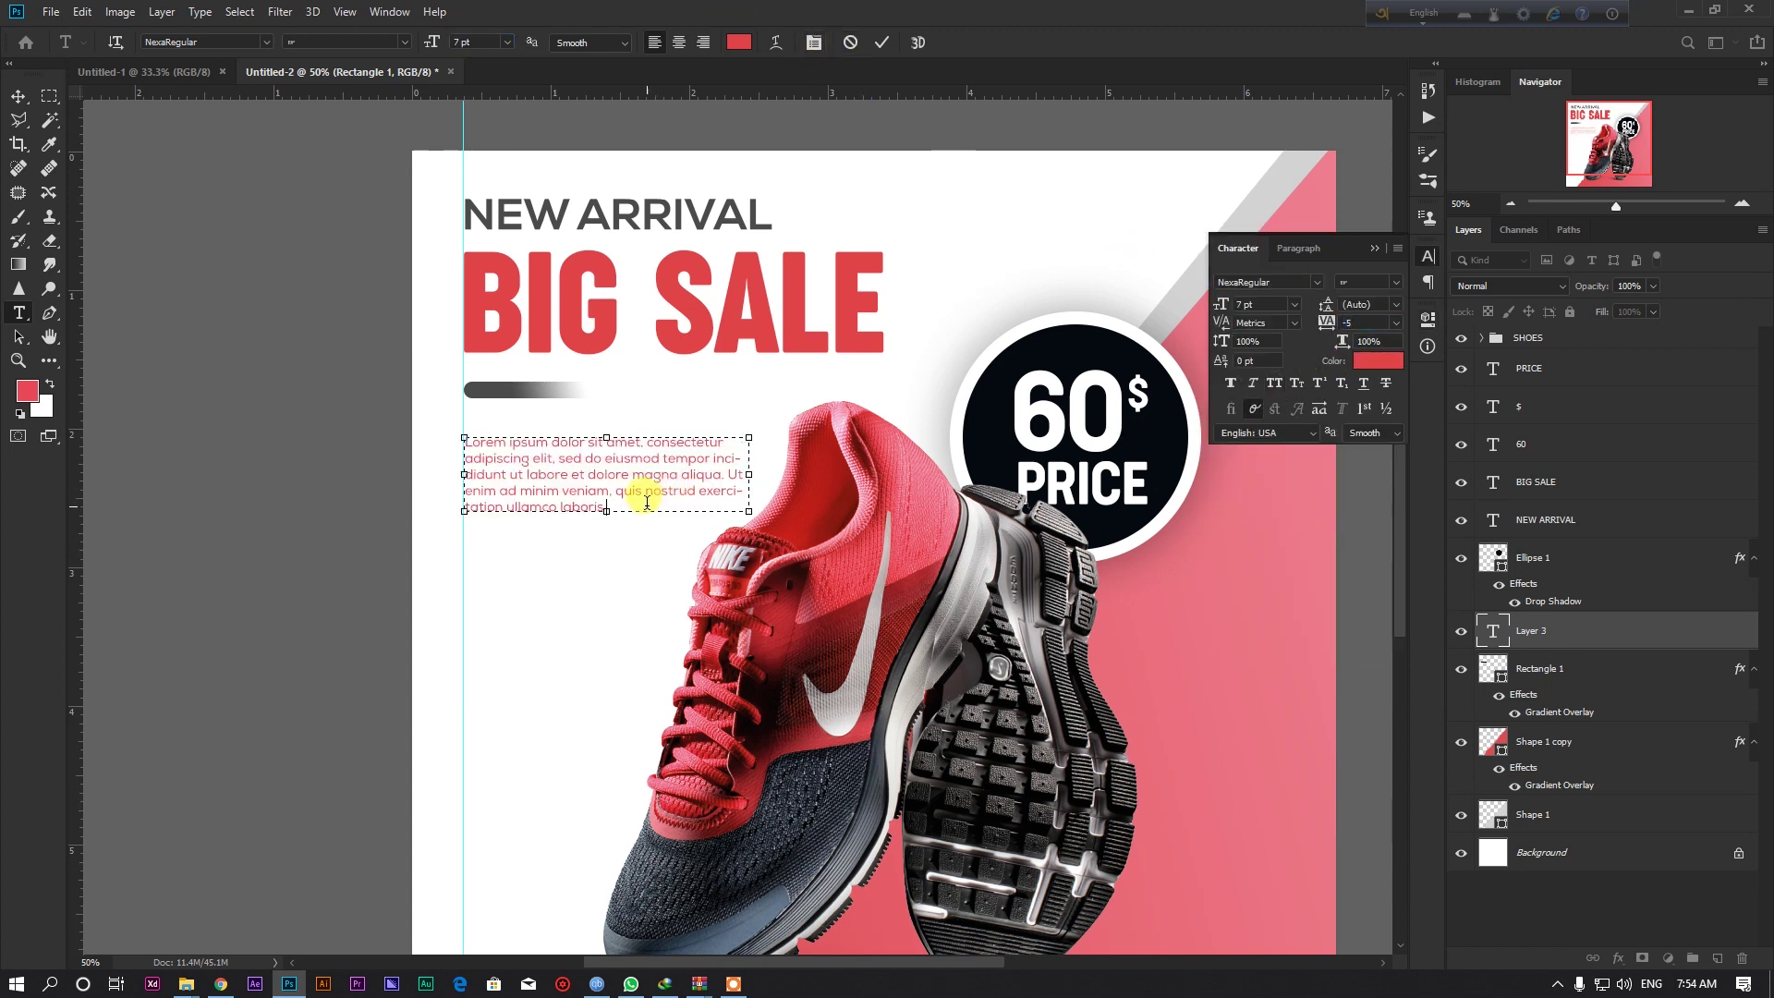
Colour the paragraph the bar's dark grey and nudge it up closer to the bar.
key(ctrl+a)
click(737, 41)
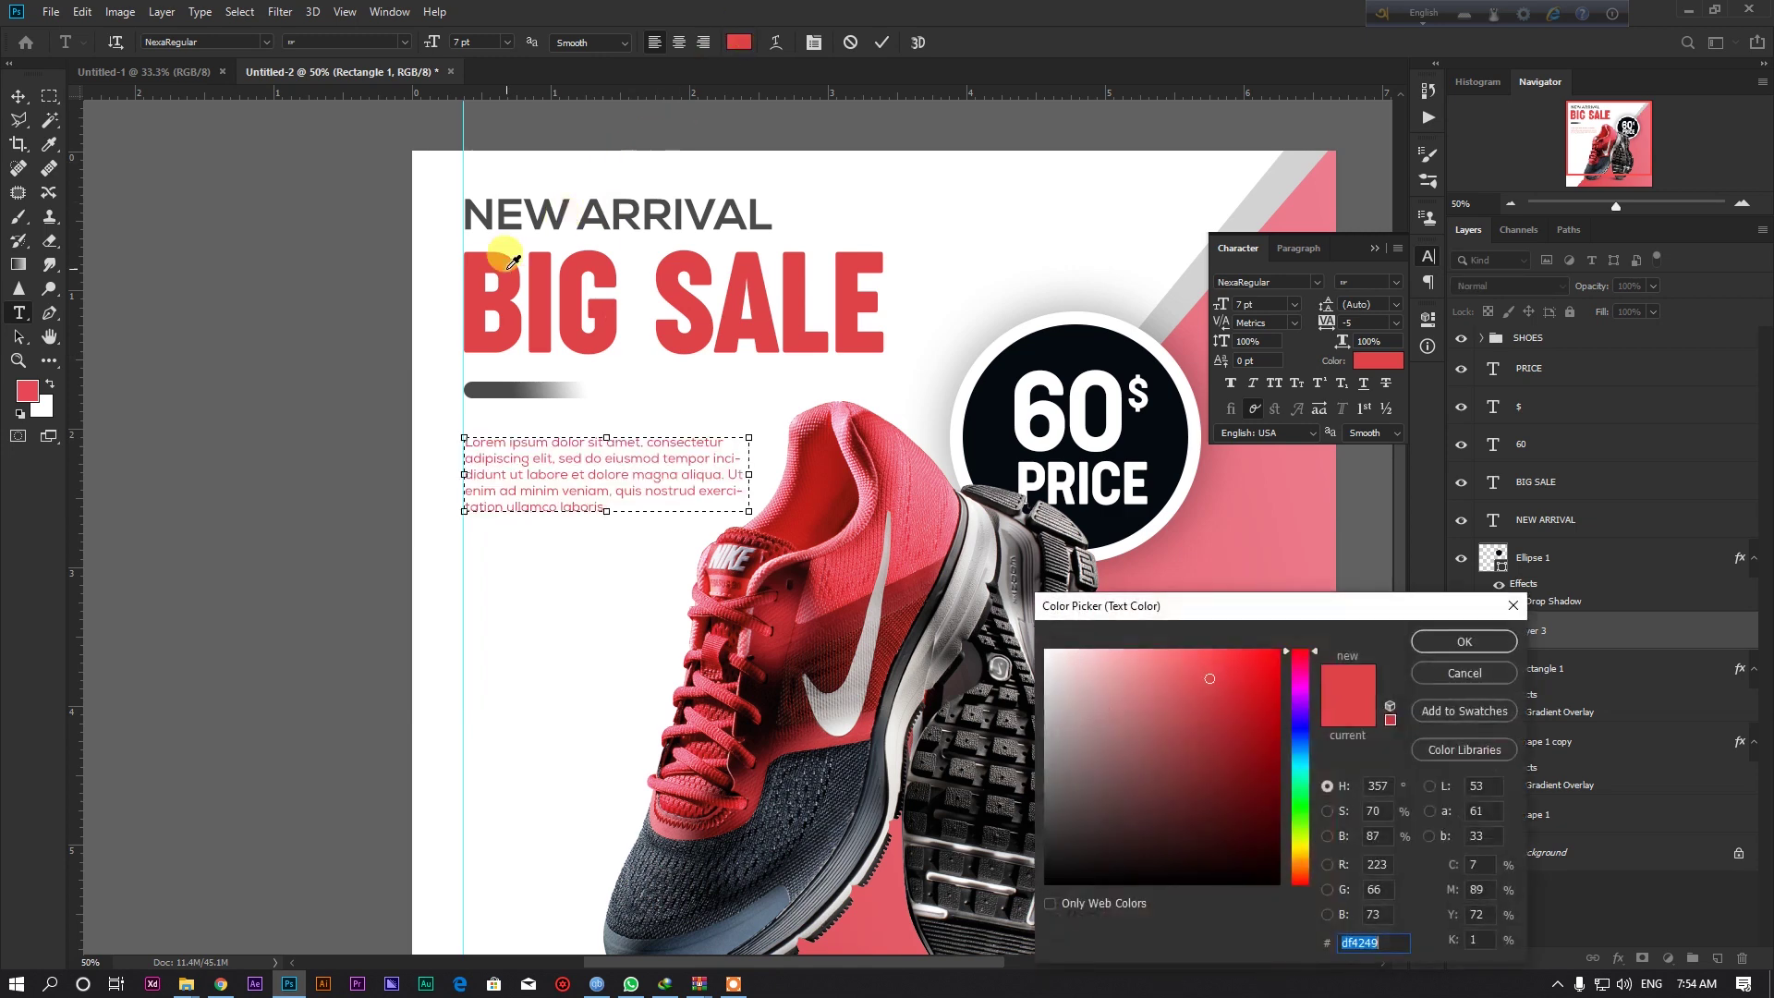
click(490, 379)
click(1488, 641)
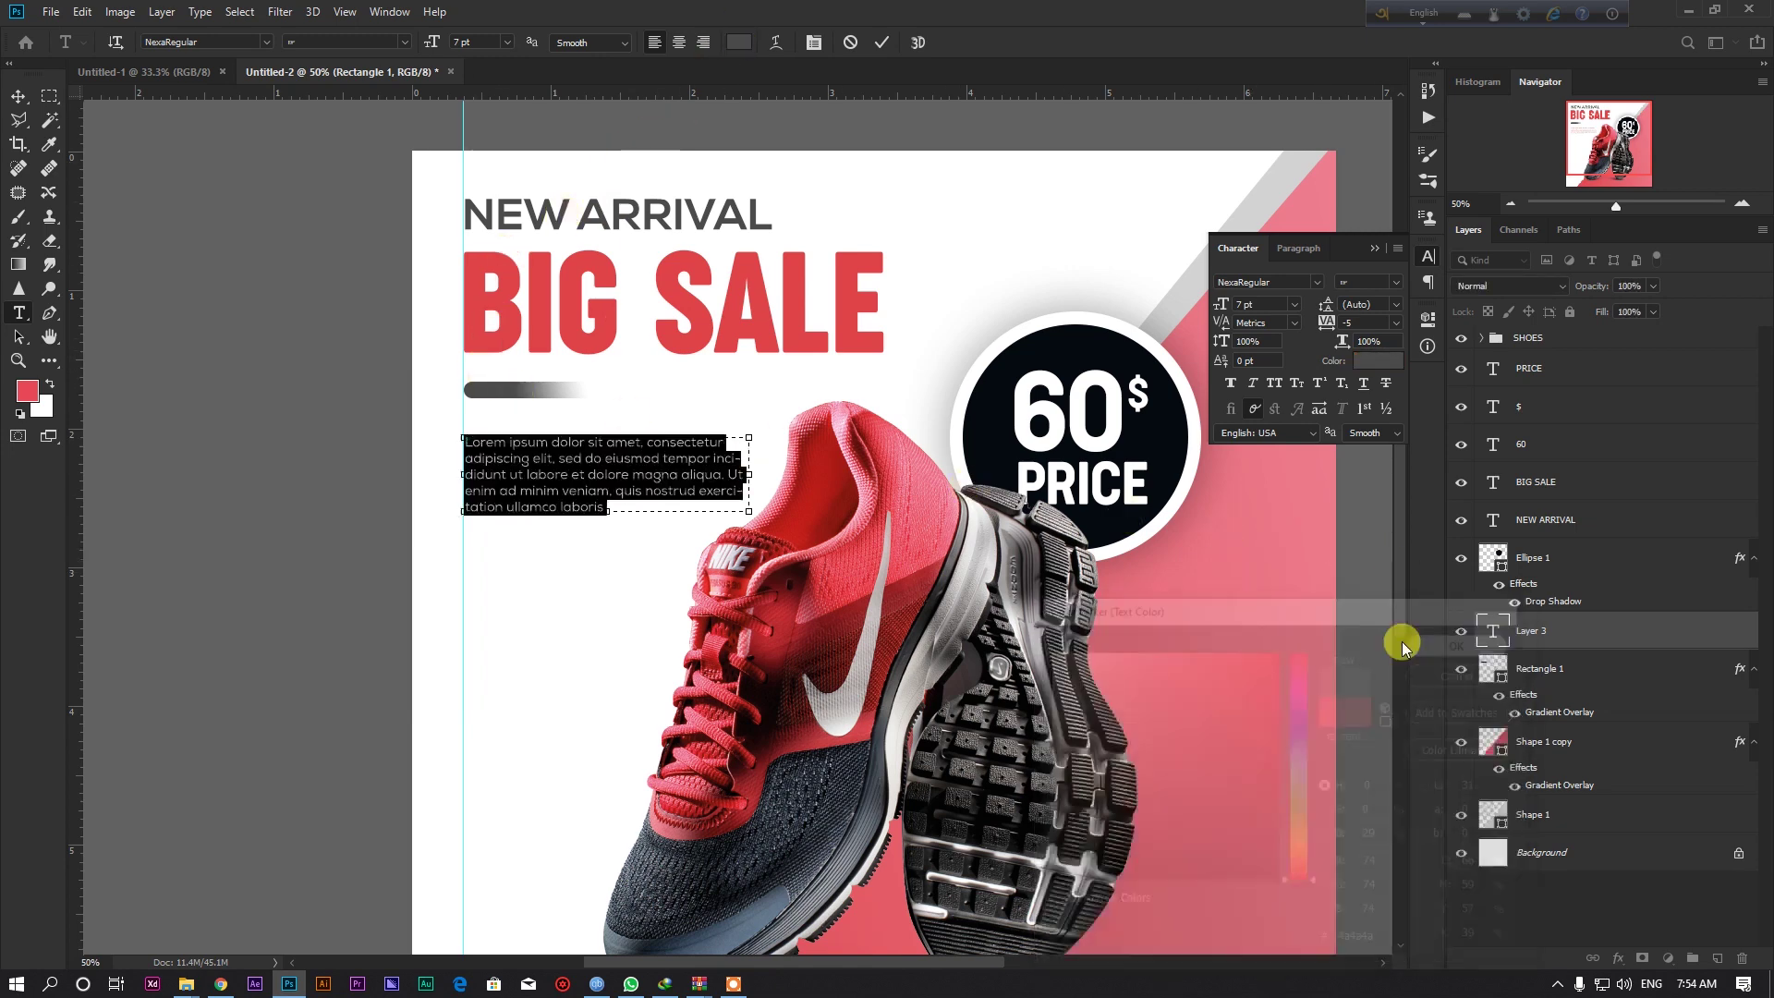
click(17, 95)
scroll(515, 443, up, 2)
drag(515, 443, 507, 397)
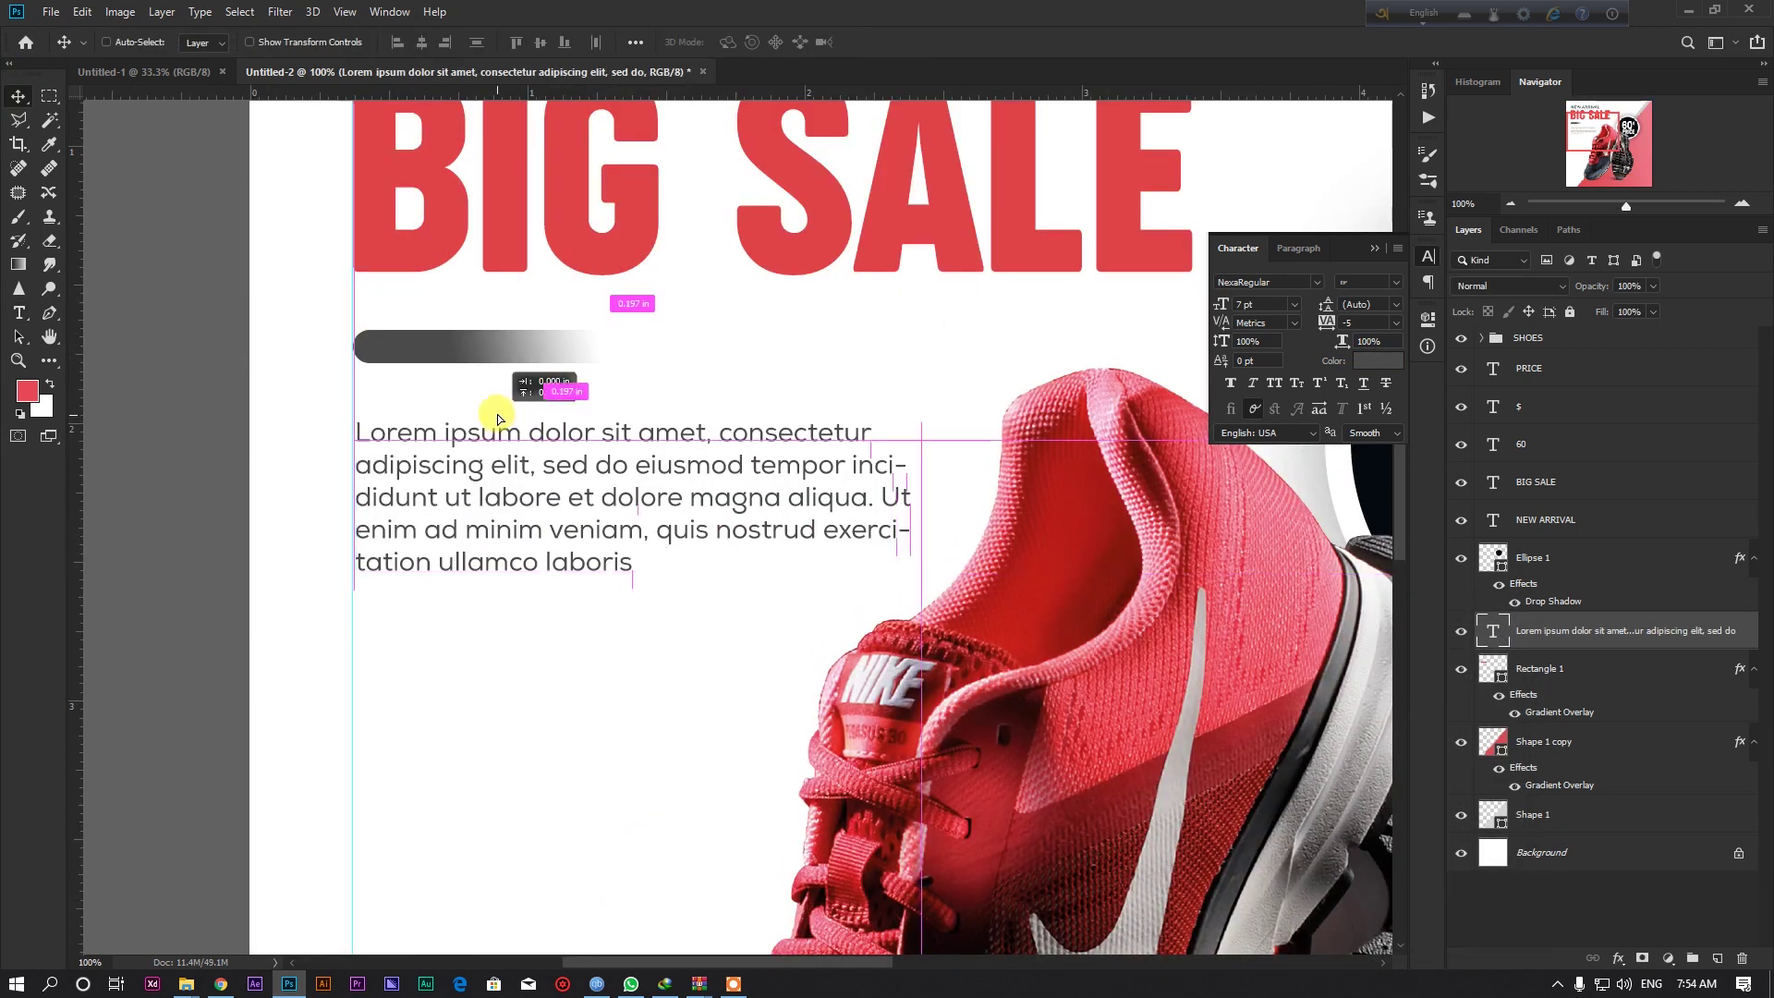
scroll(449, 444, down, 1)
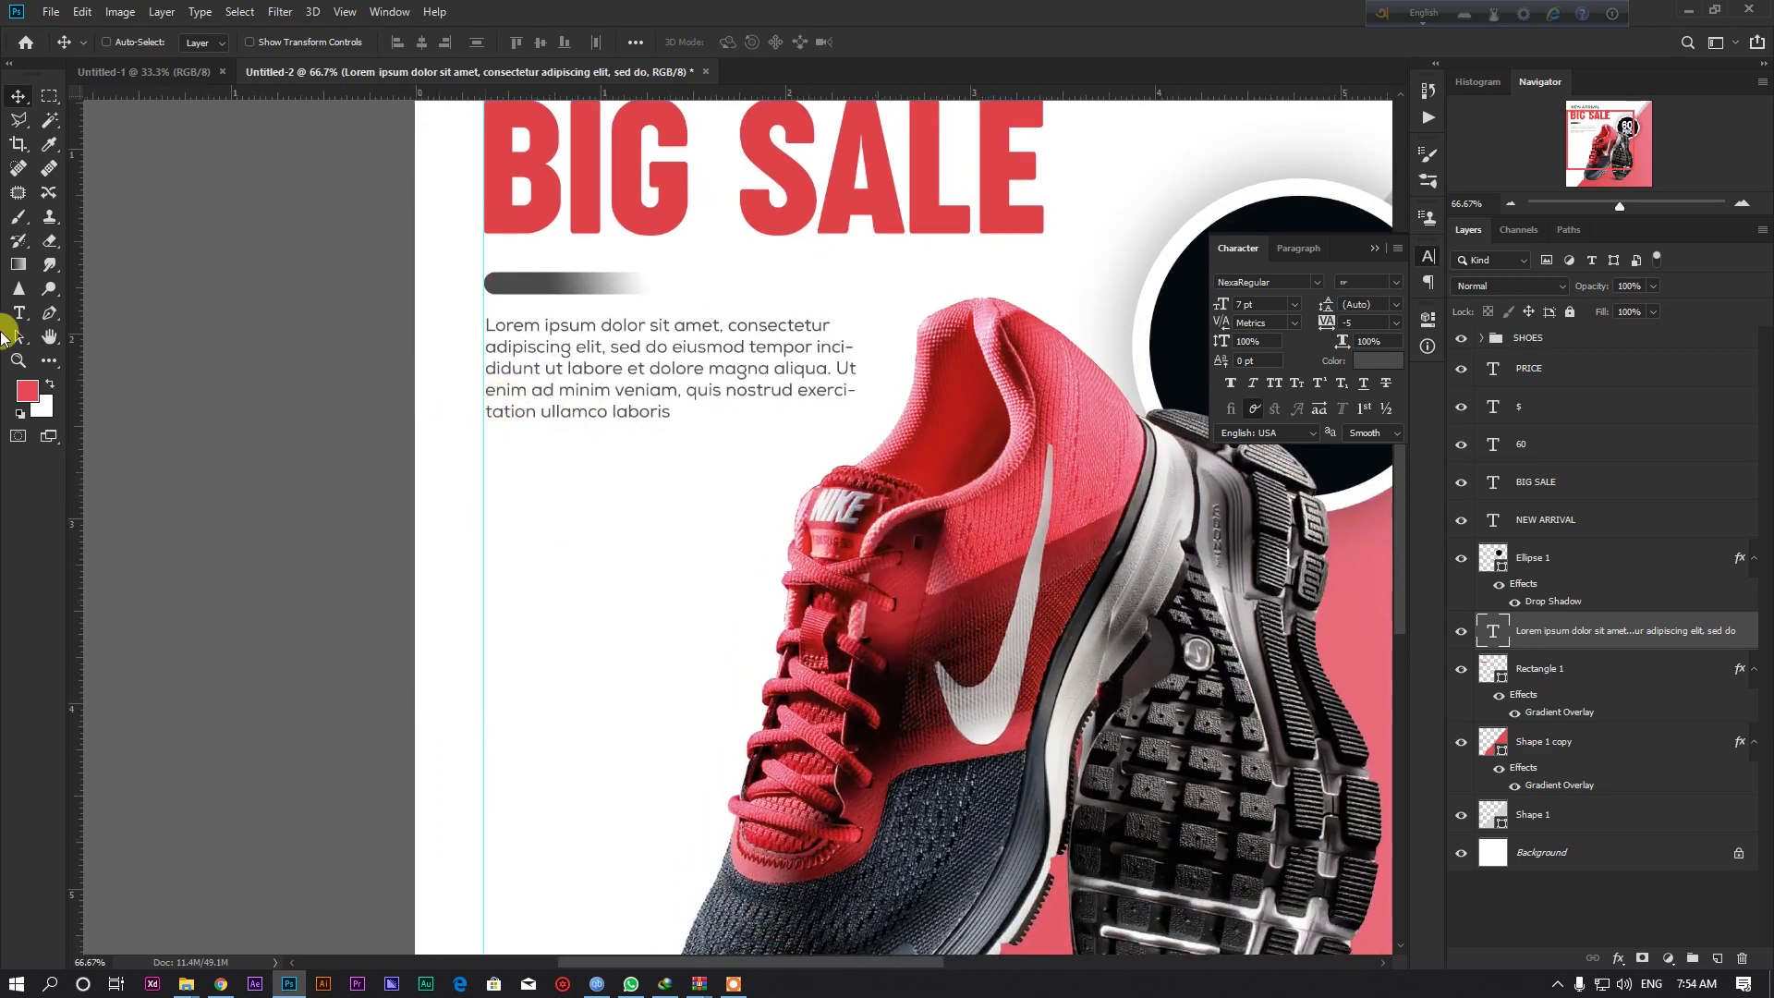
right_click(39, 360)
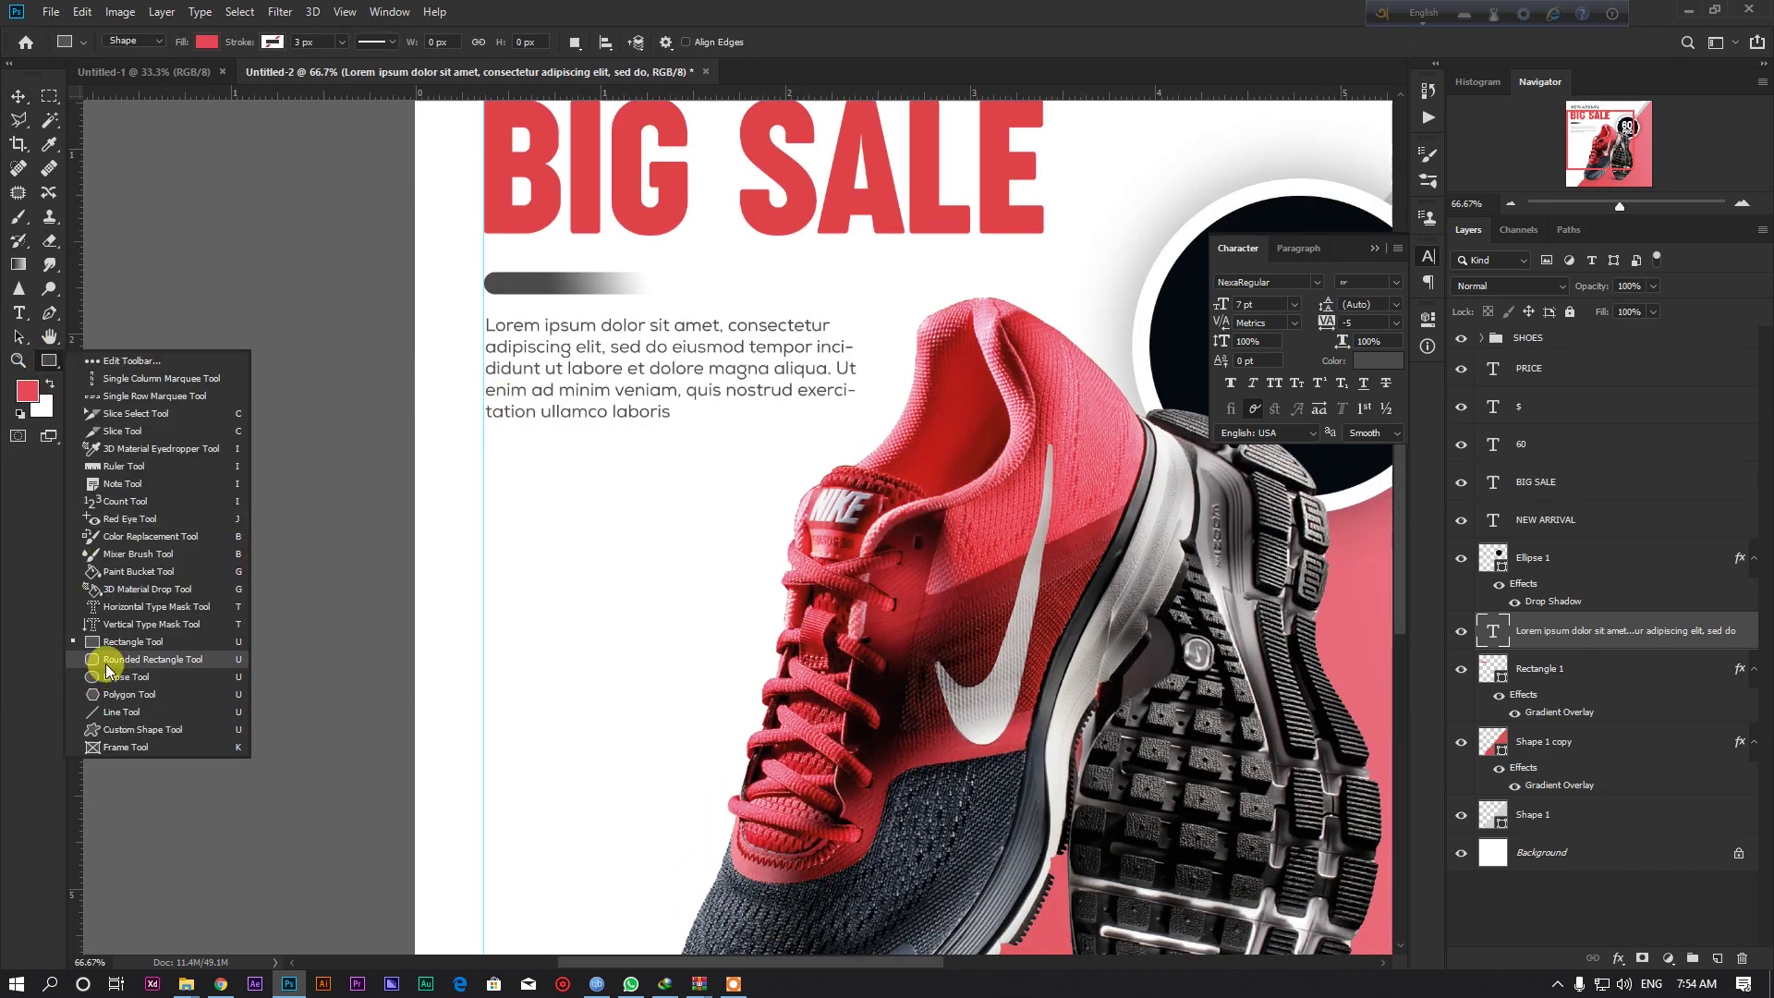
Draw a BIG SALE-red rounded rectangle with 46.5 px corner radius below the paragraph.
click(100, 668)
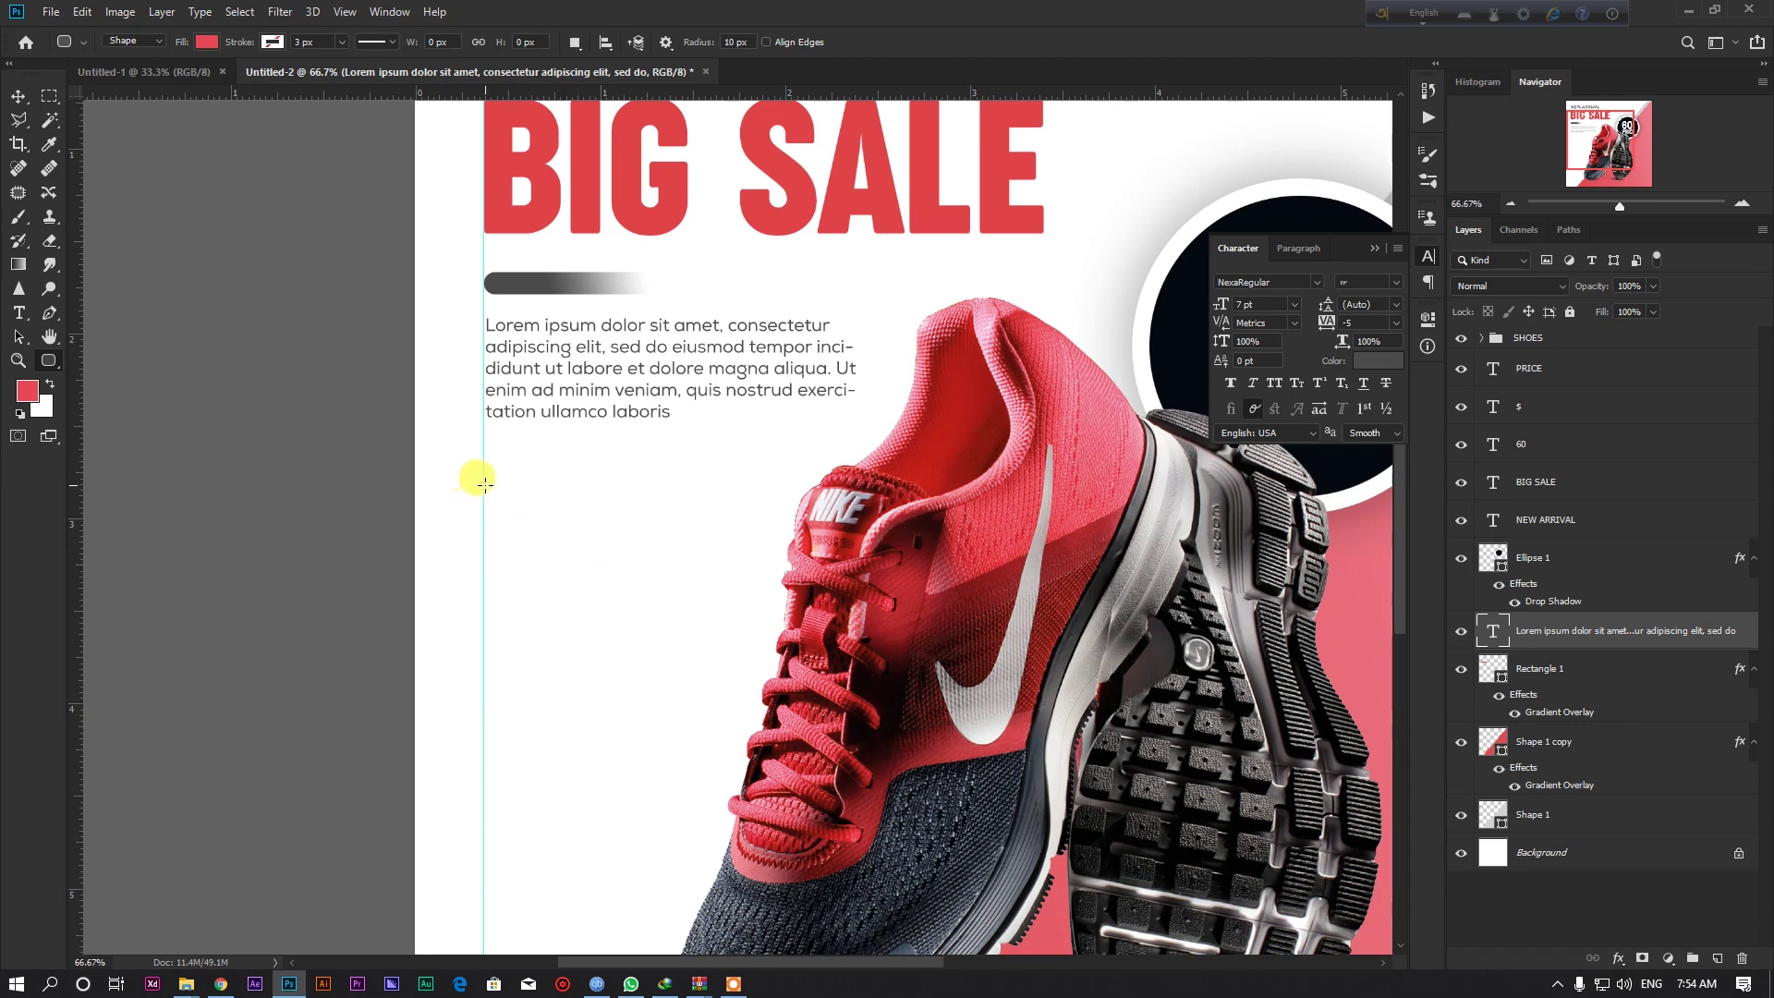
drag(484, 485, 766, 541)
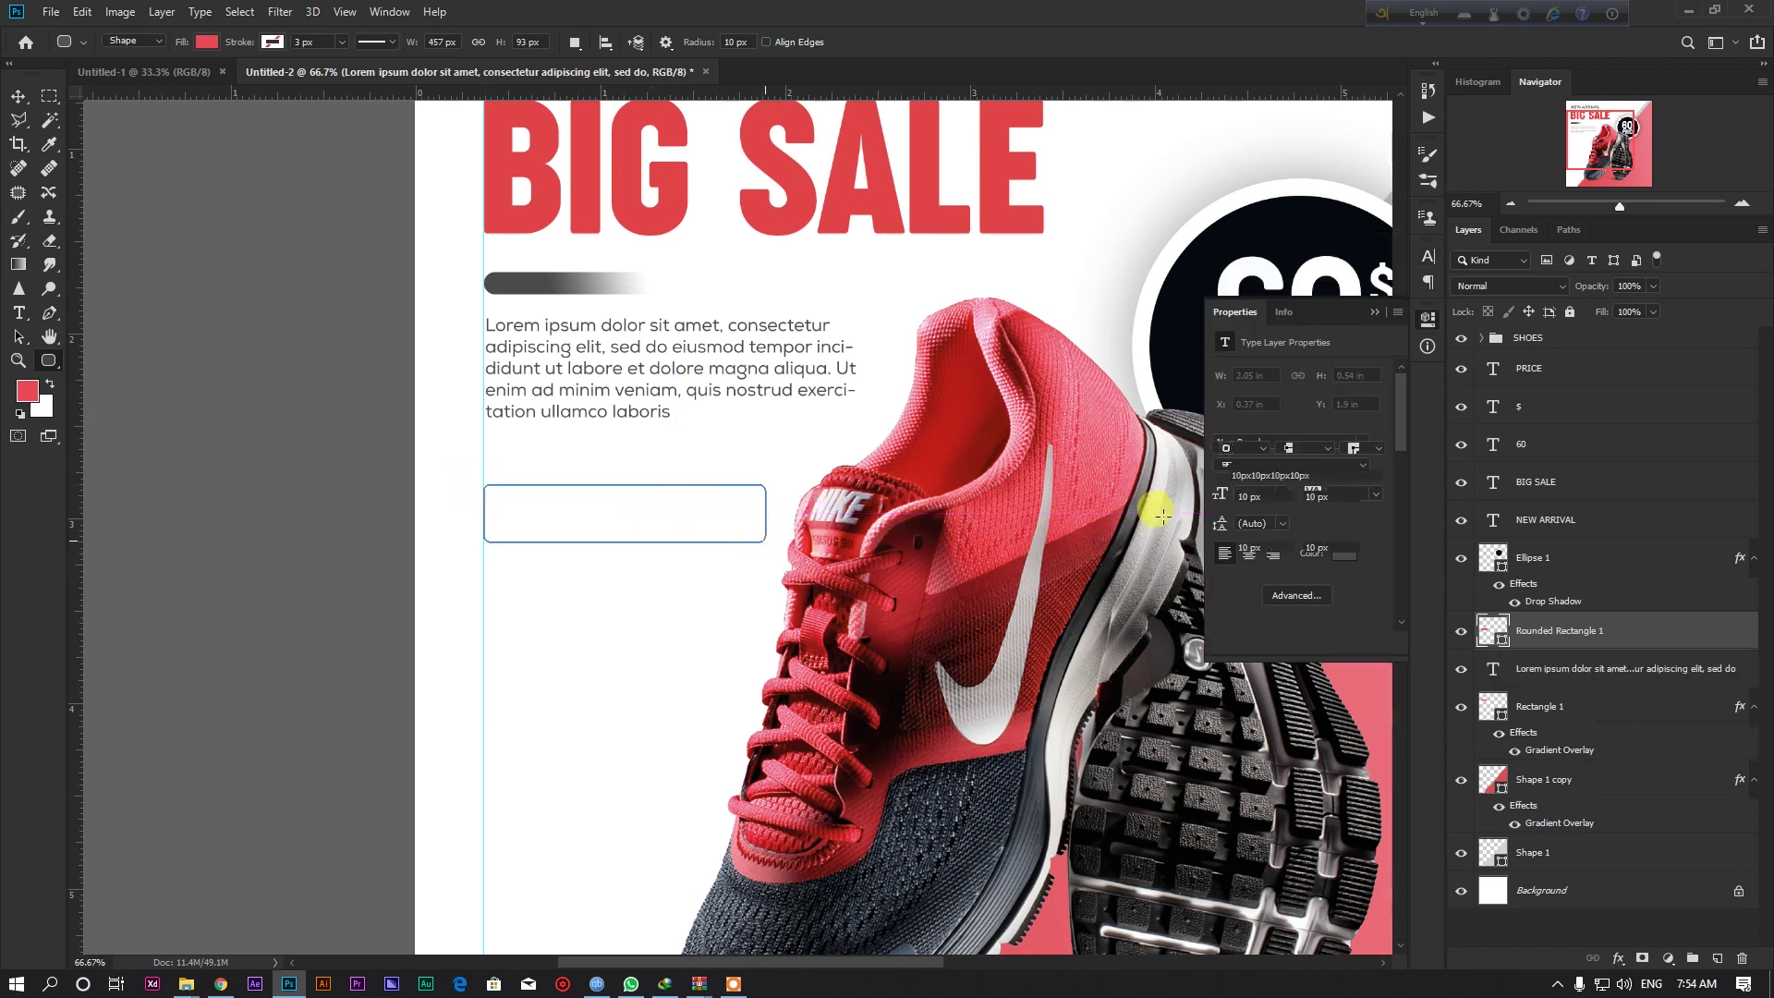
click(824, 206)
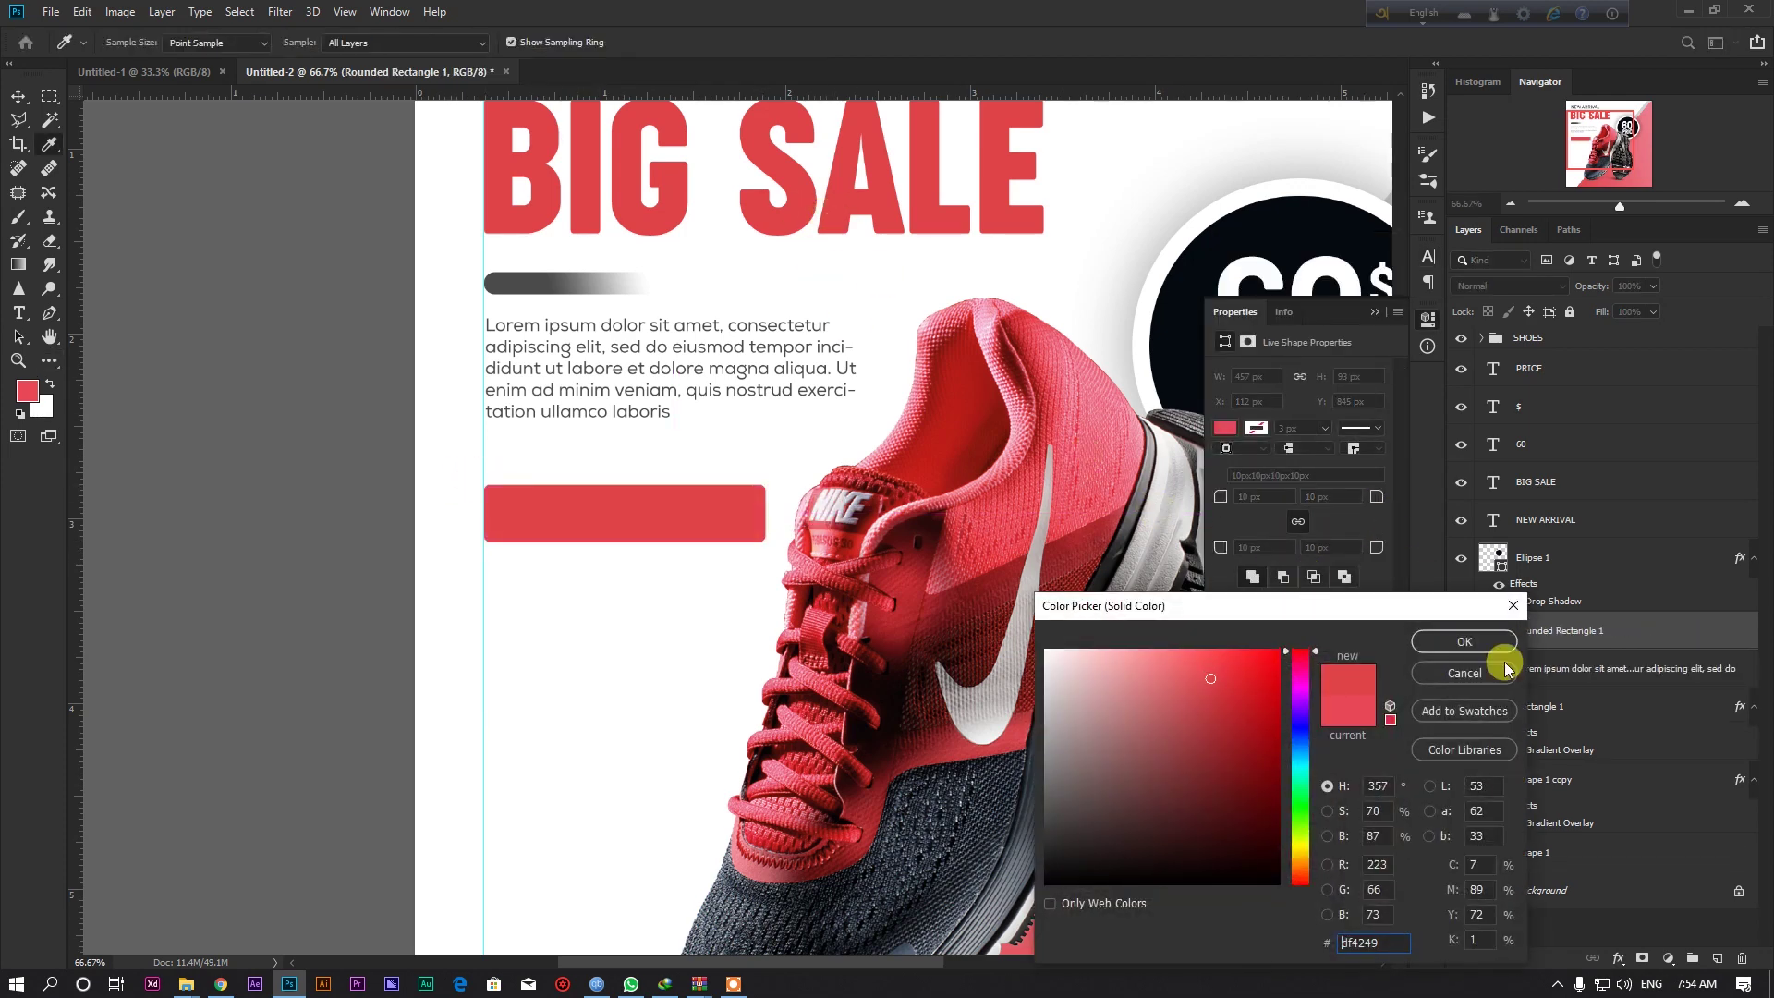
click(1463, 640)
drag(1218, 496, 1327, 507)
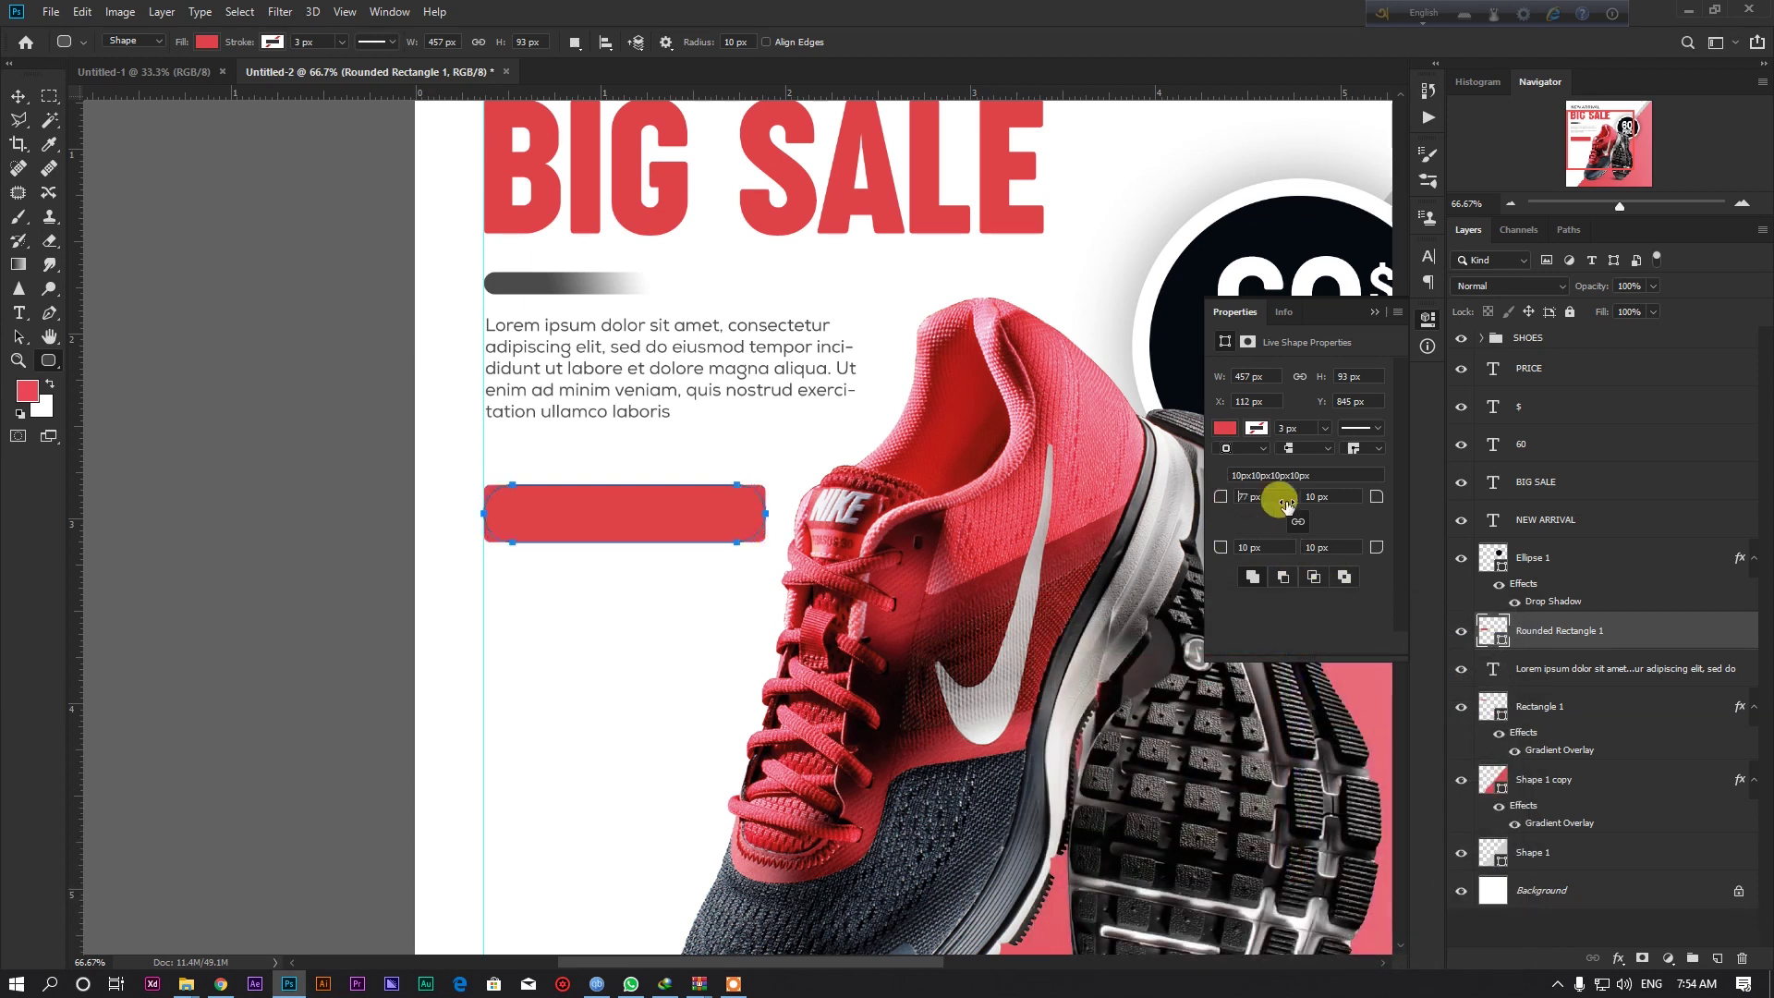
click(18, 95)
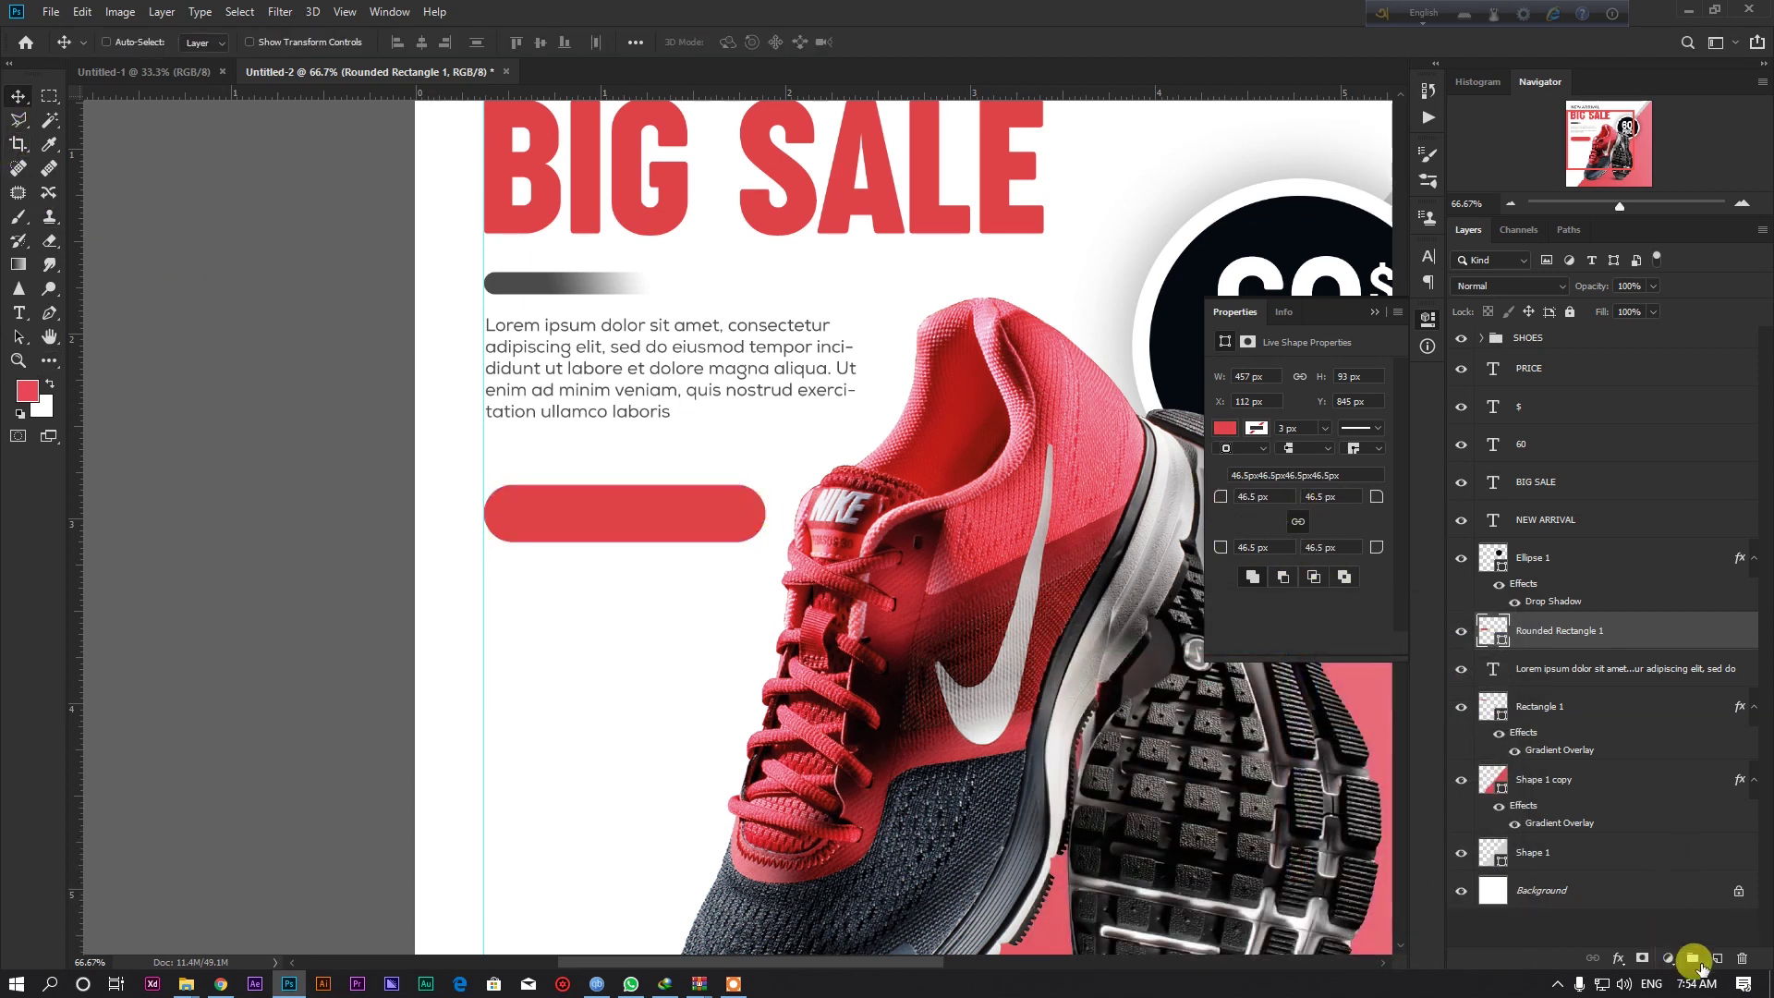
click(1715, 960)
Type ORDER NOW as a new text layer on the red button.
click(27, 319)
click(544, 515)
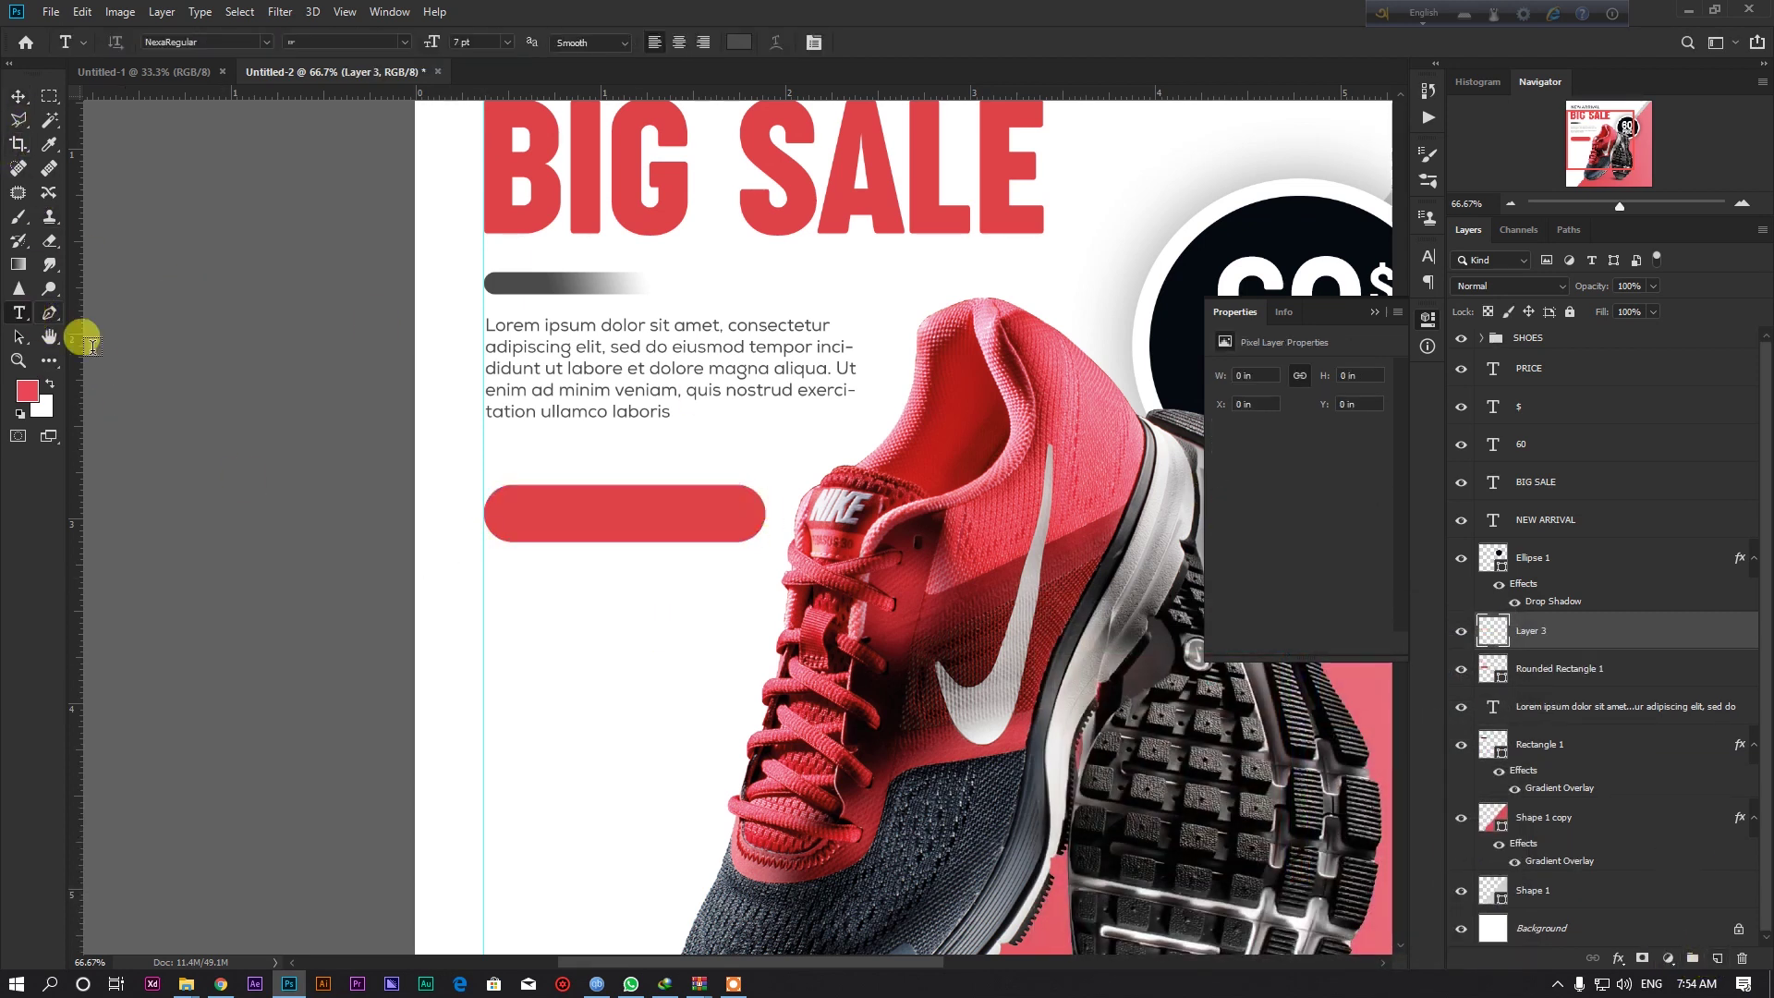
key(BackSpace)
text(rde)
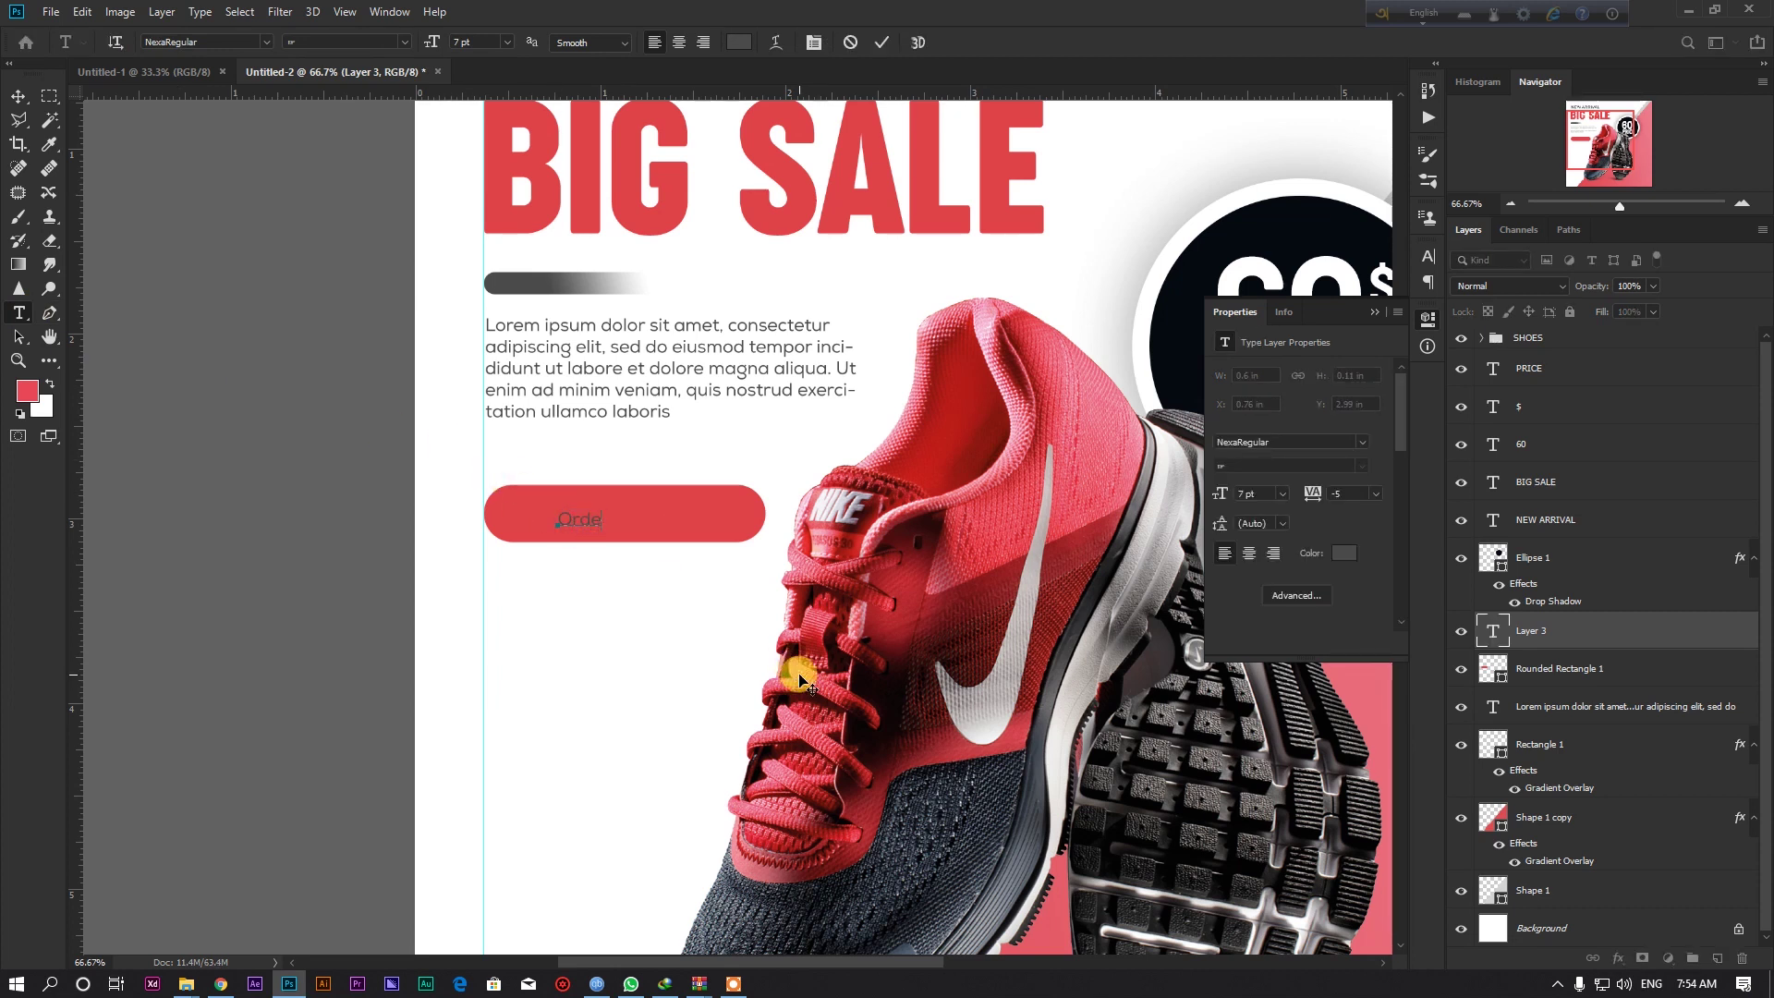
text(ORDER NOW)
Set ORDER NOW to Nexa Black 11 pt and centre it on the red pill.
key(ctrl+a)
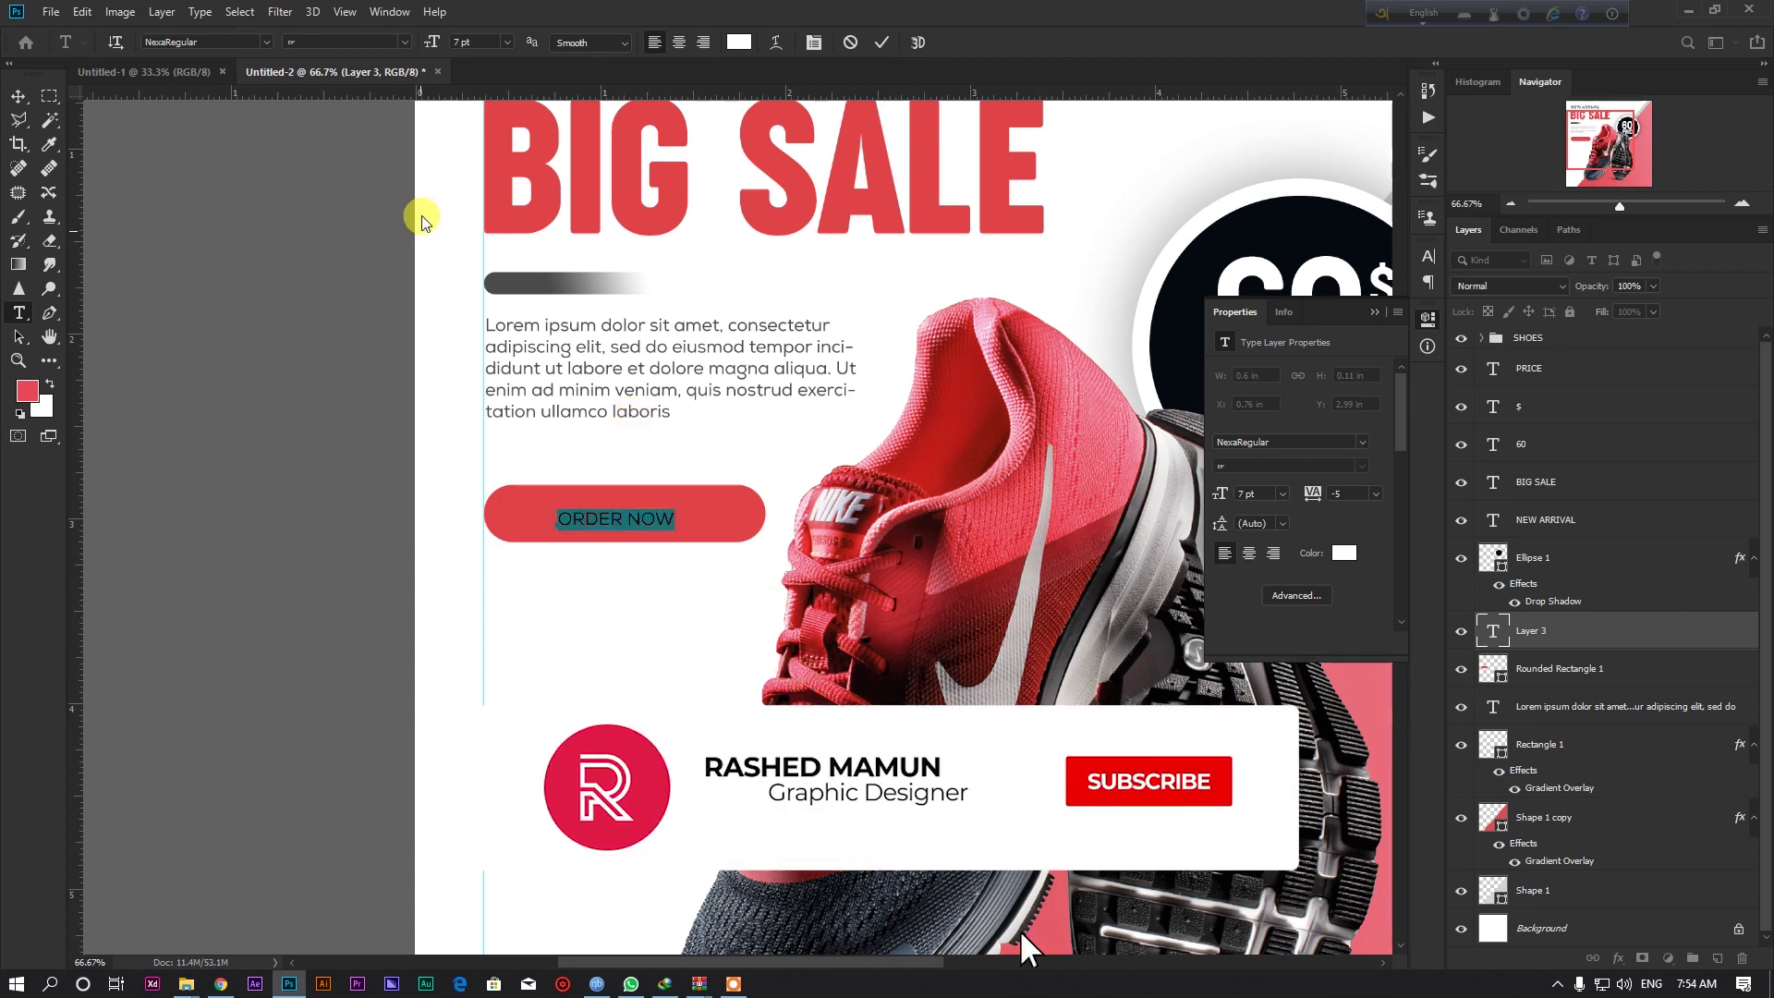
click(180, 40)
text(nex)
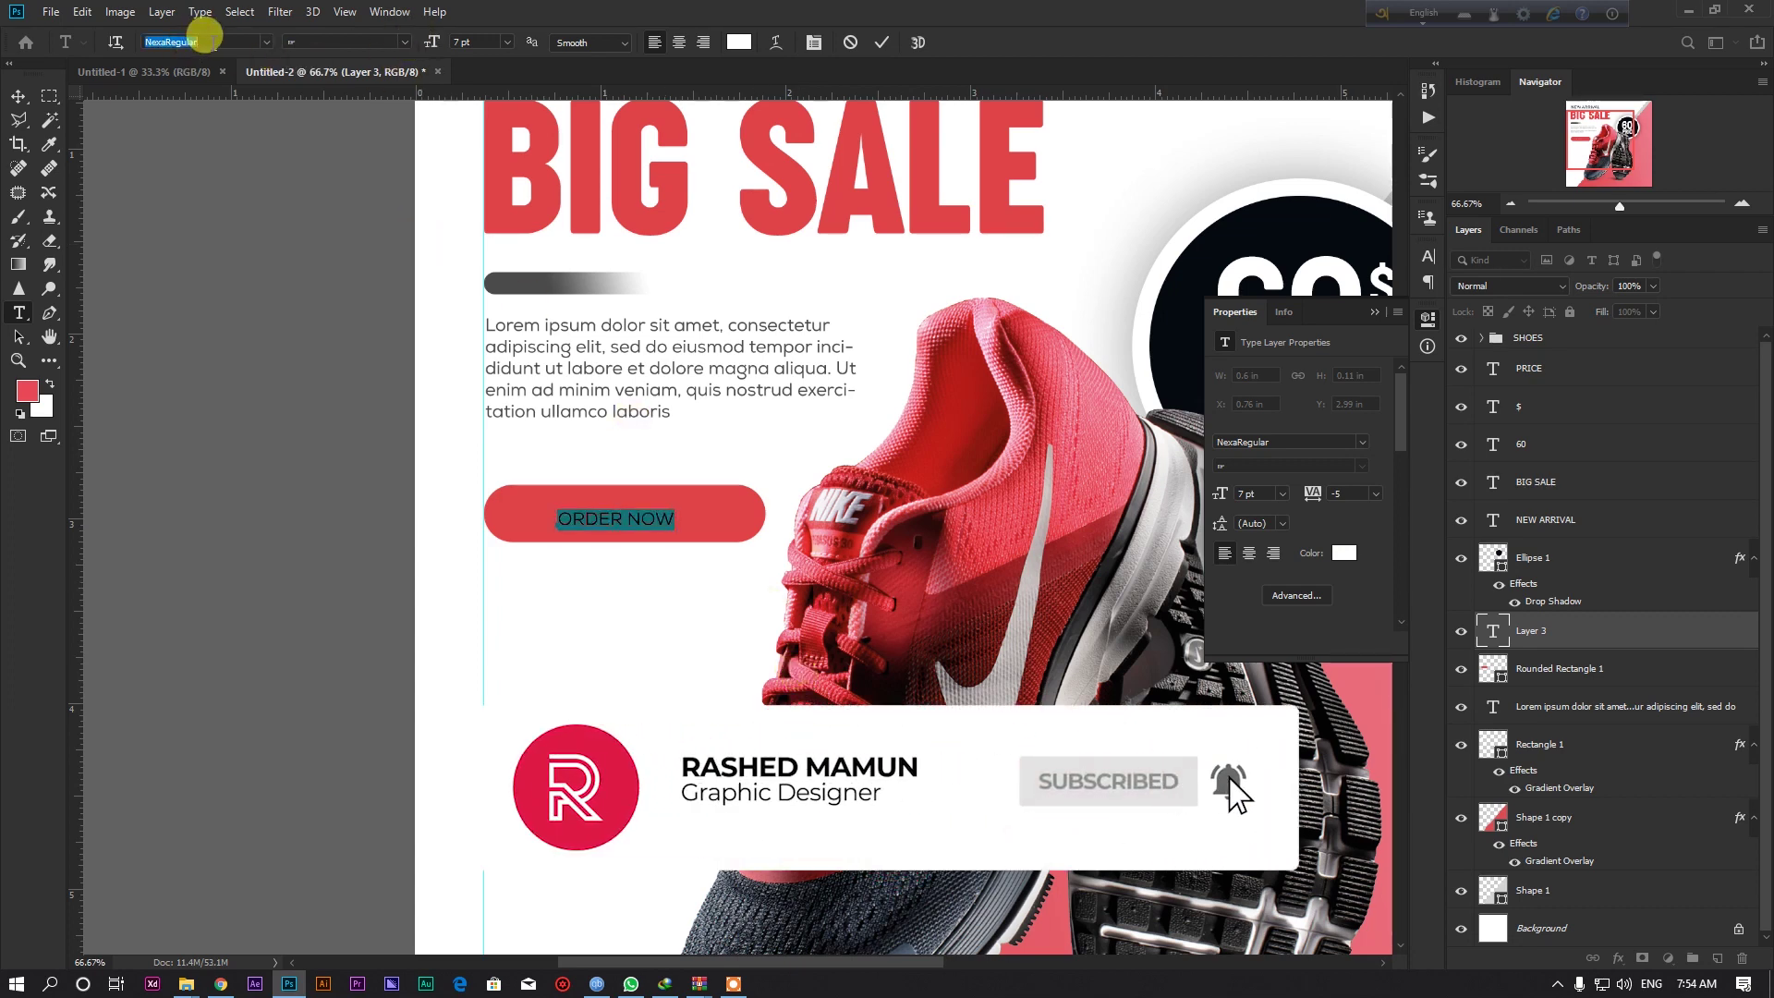
text(a)
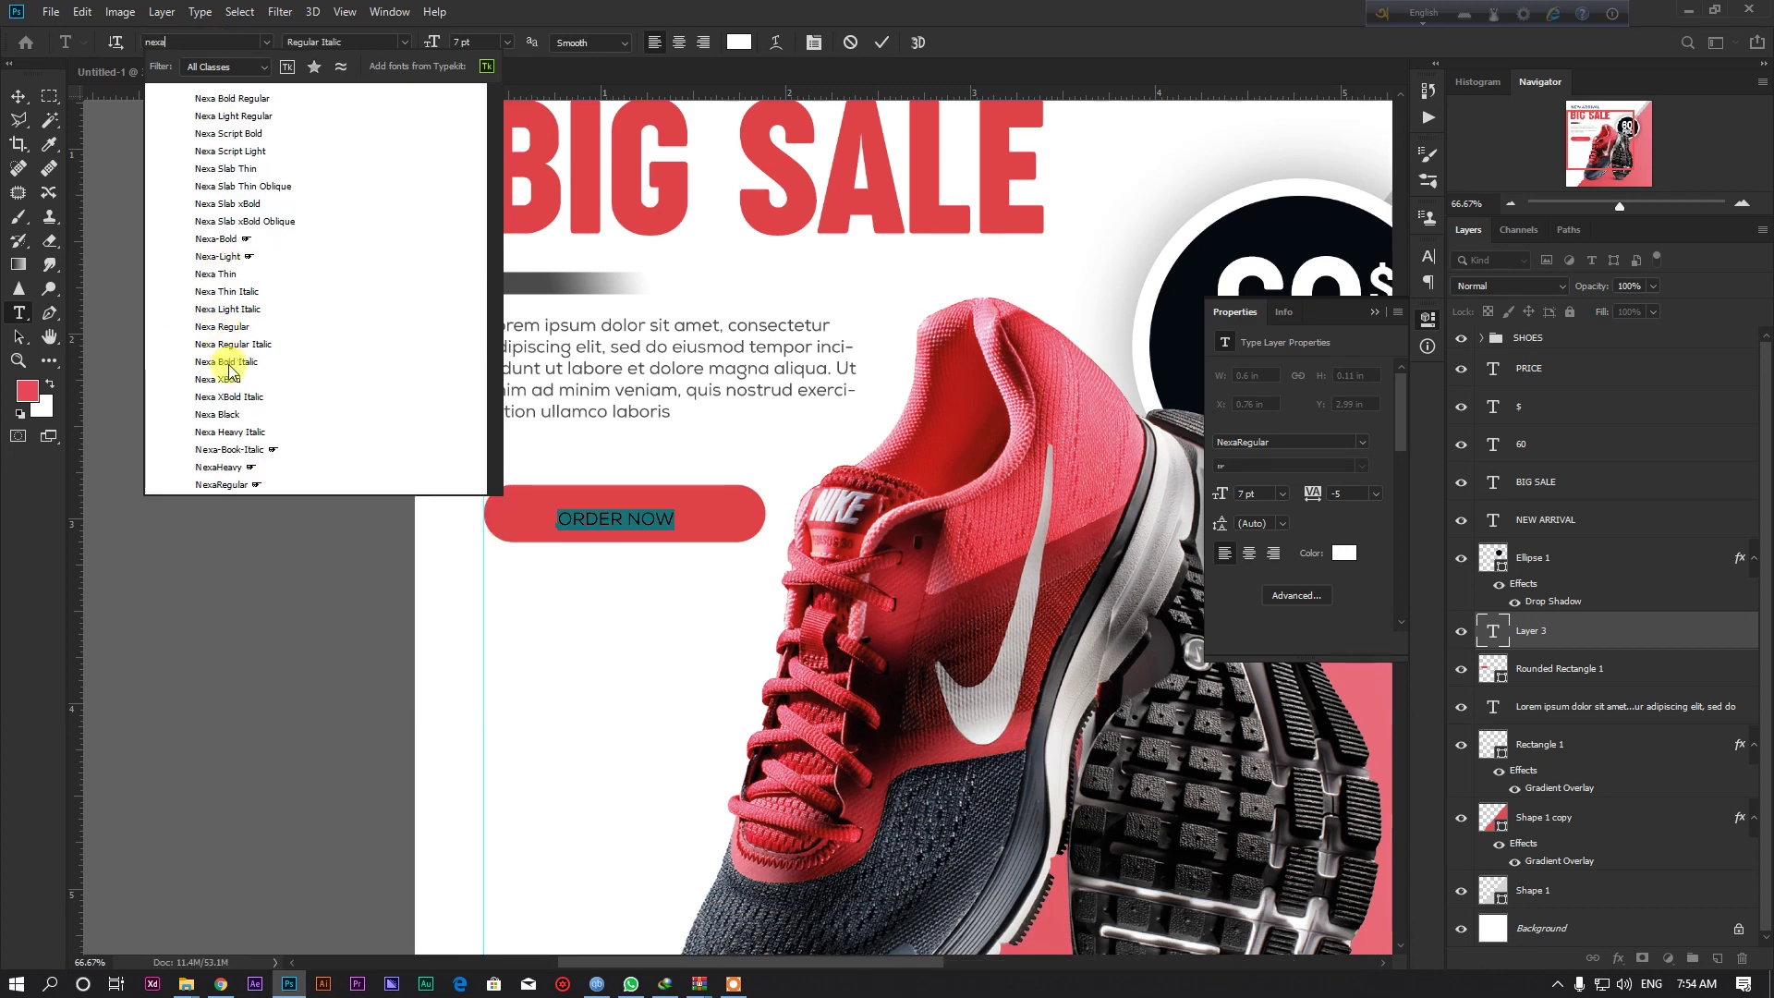
click(245, 407)
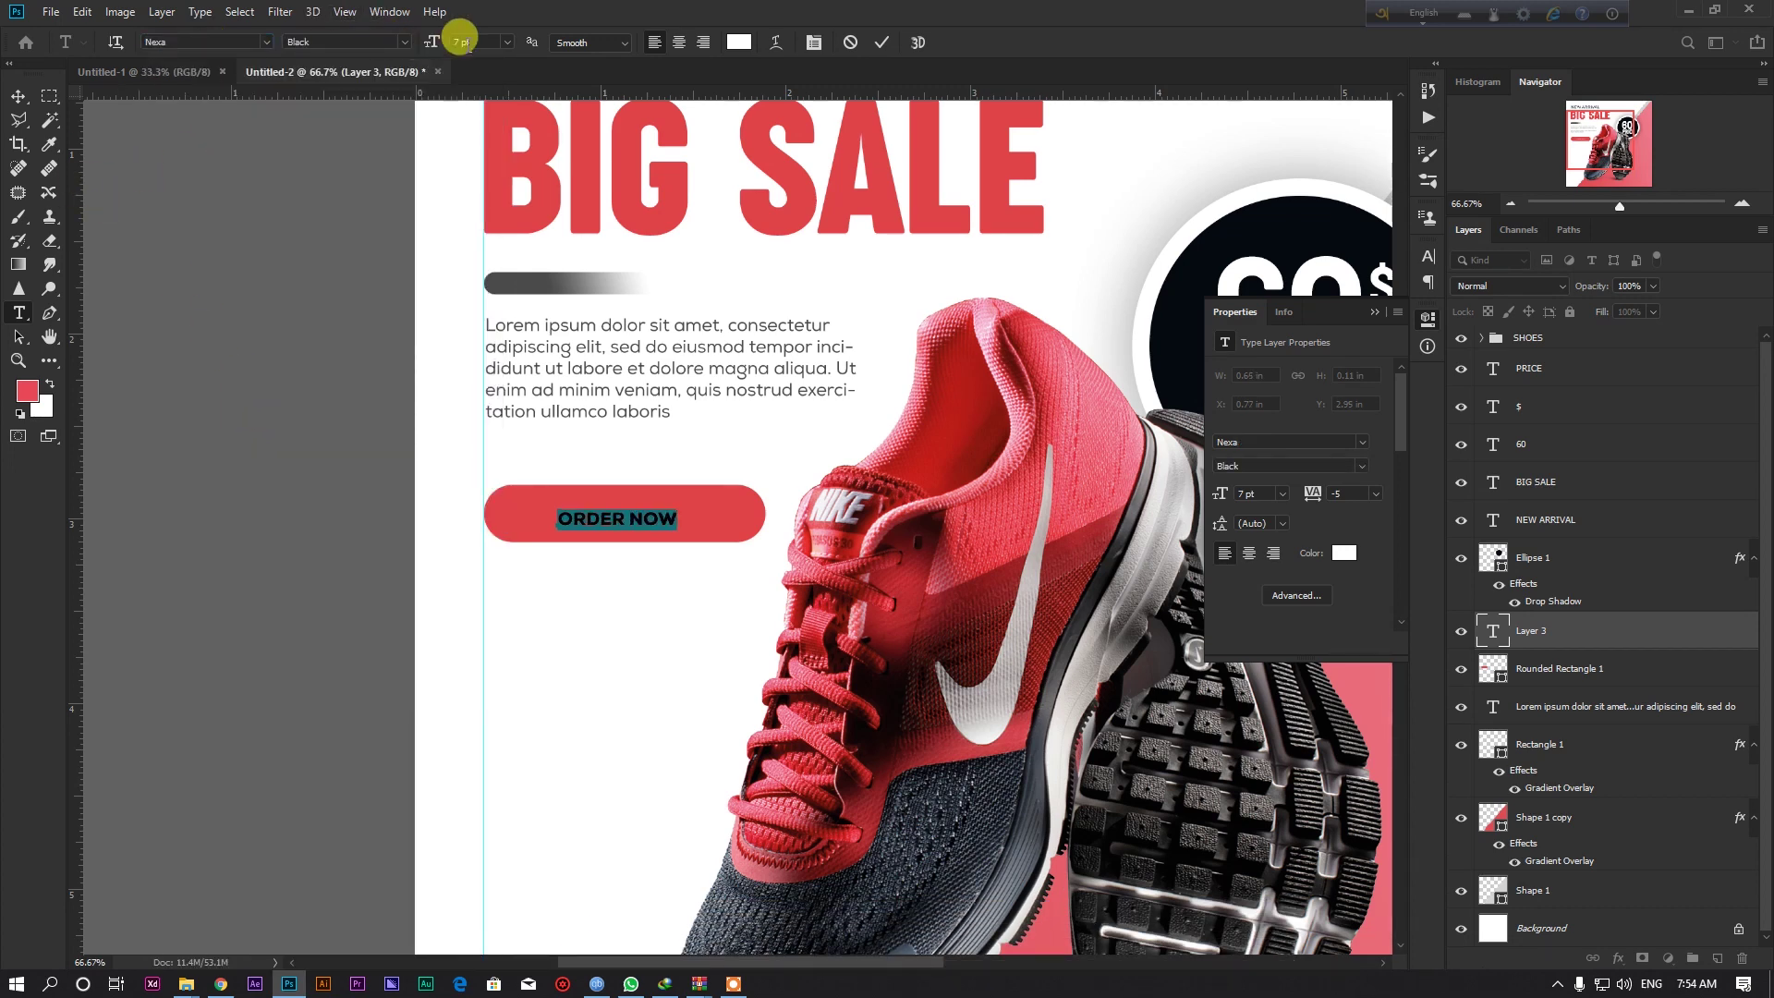
text(11)
key(Return)
click(18, 96)
mouse_move(733, 463)
mouse_down()
mouse_move(694, 460)
mouse_move(662, 513)
mouse_up()
key(ctrl+plus)
key(ctrl+plus)
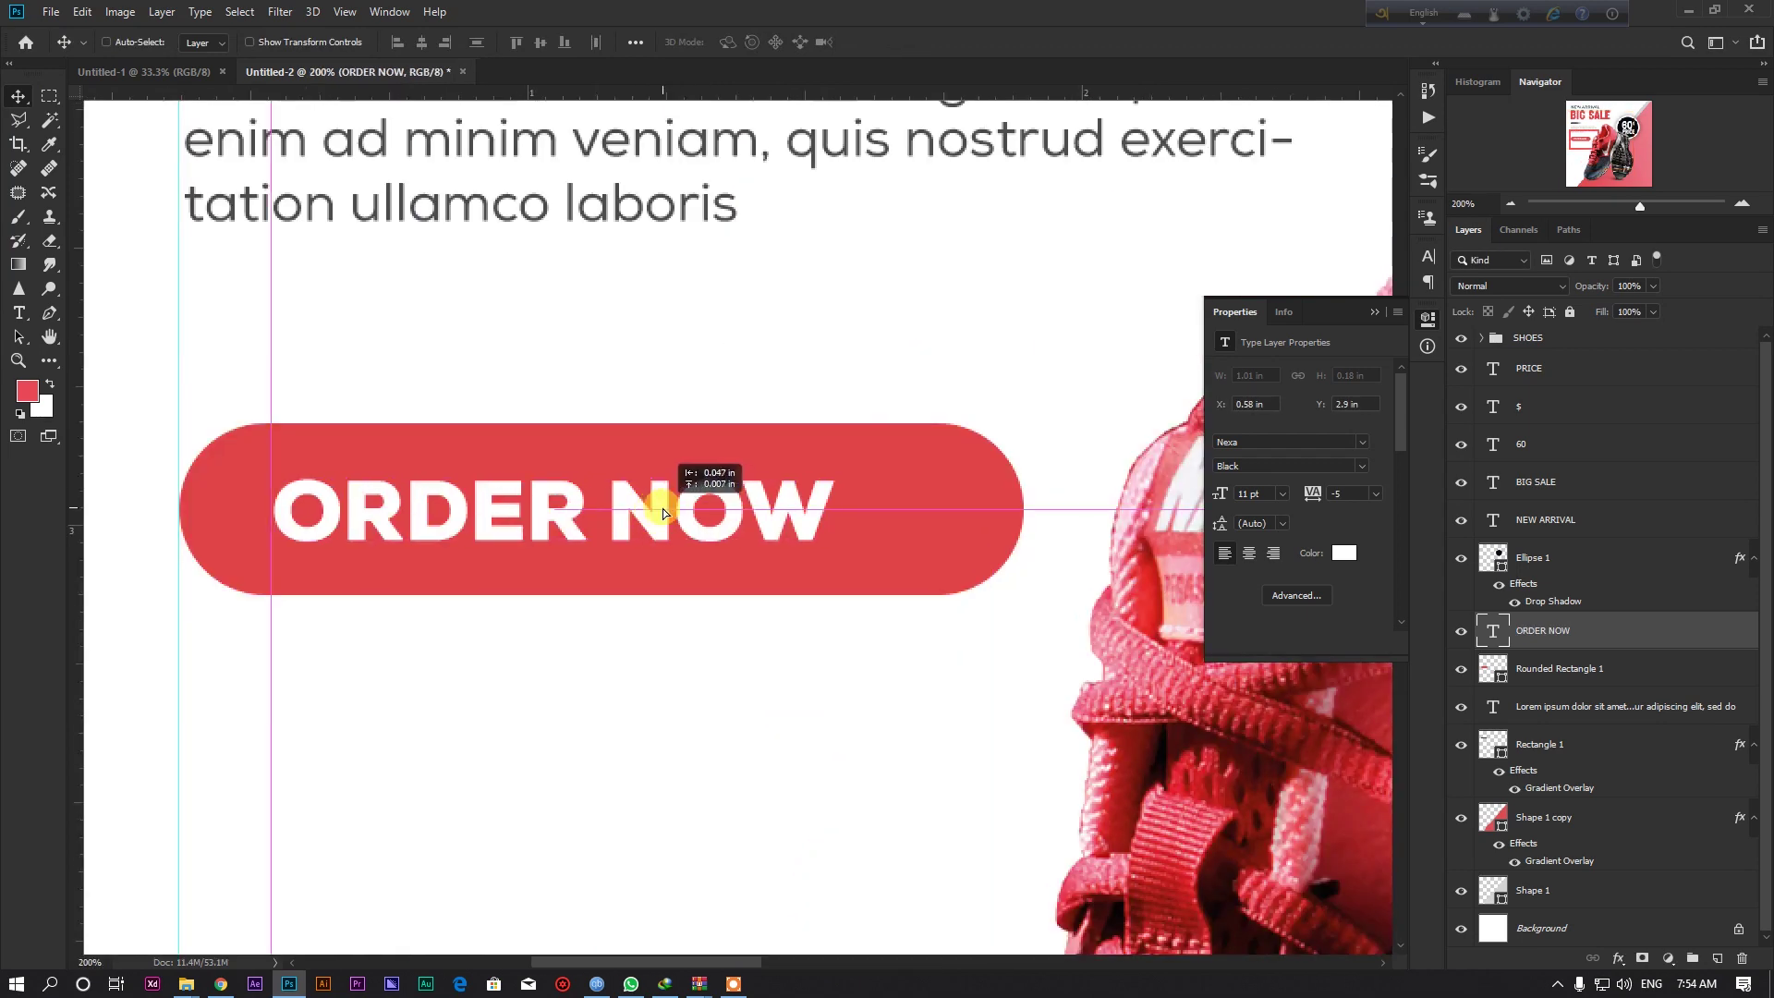
key(u)
right_click(49, 361)
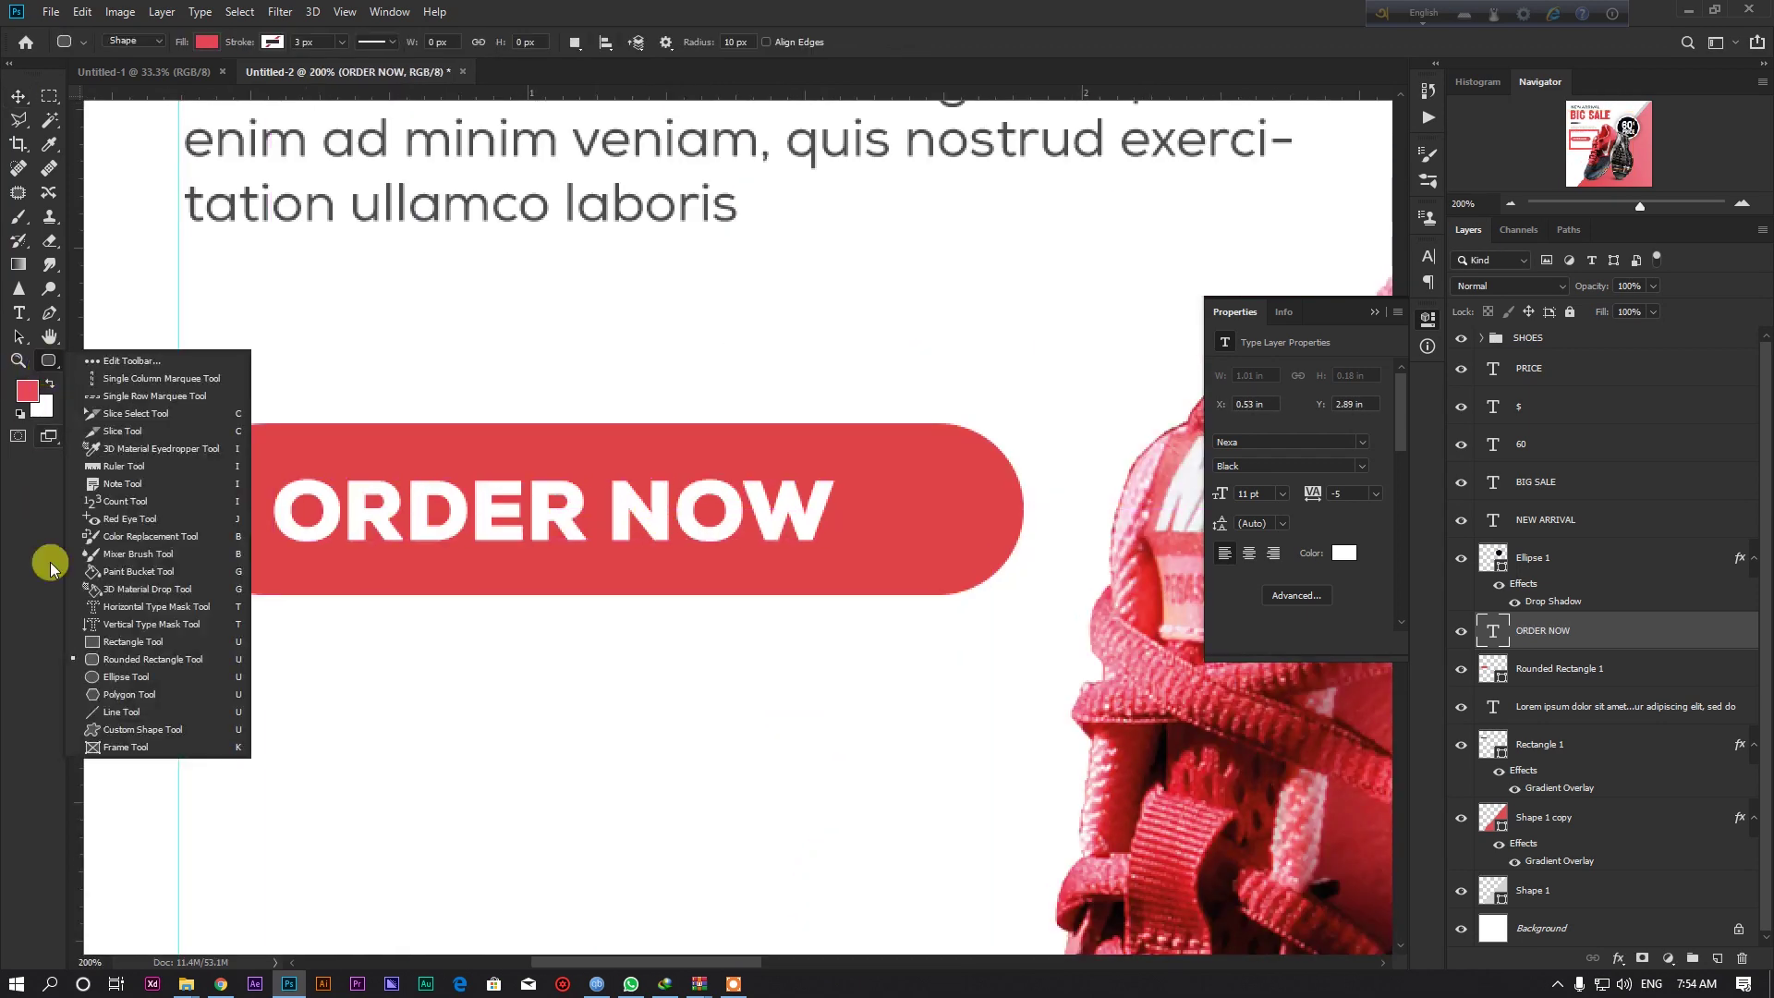
Draw a white chevron arrow custom shape to the right of ORDER NOW.
click(104, 730)
click(750, 44)
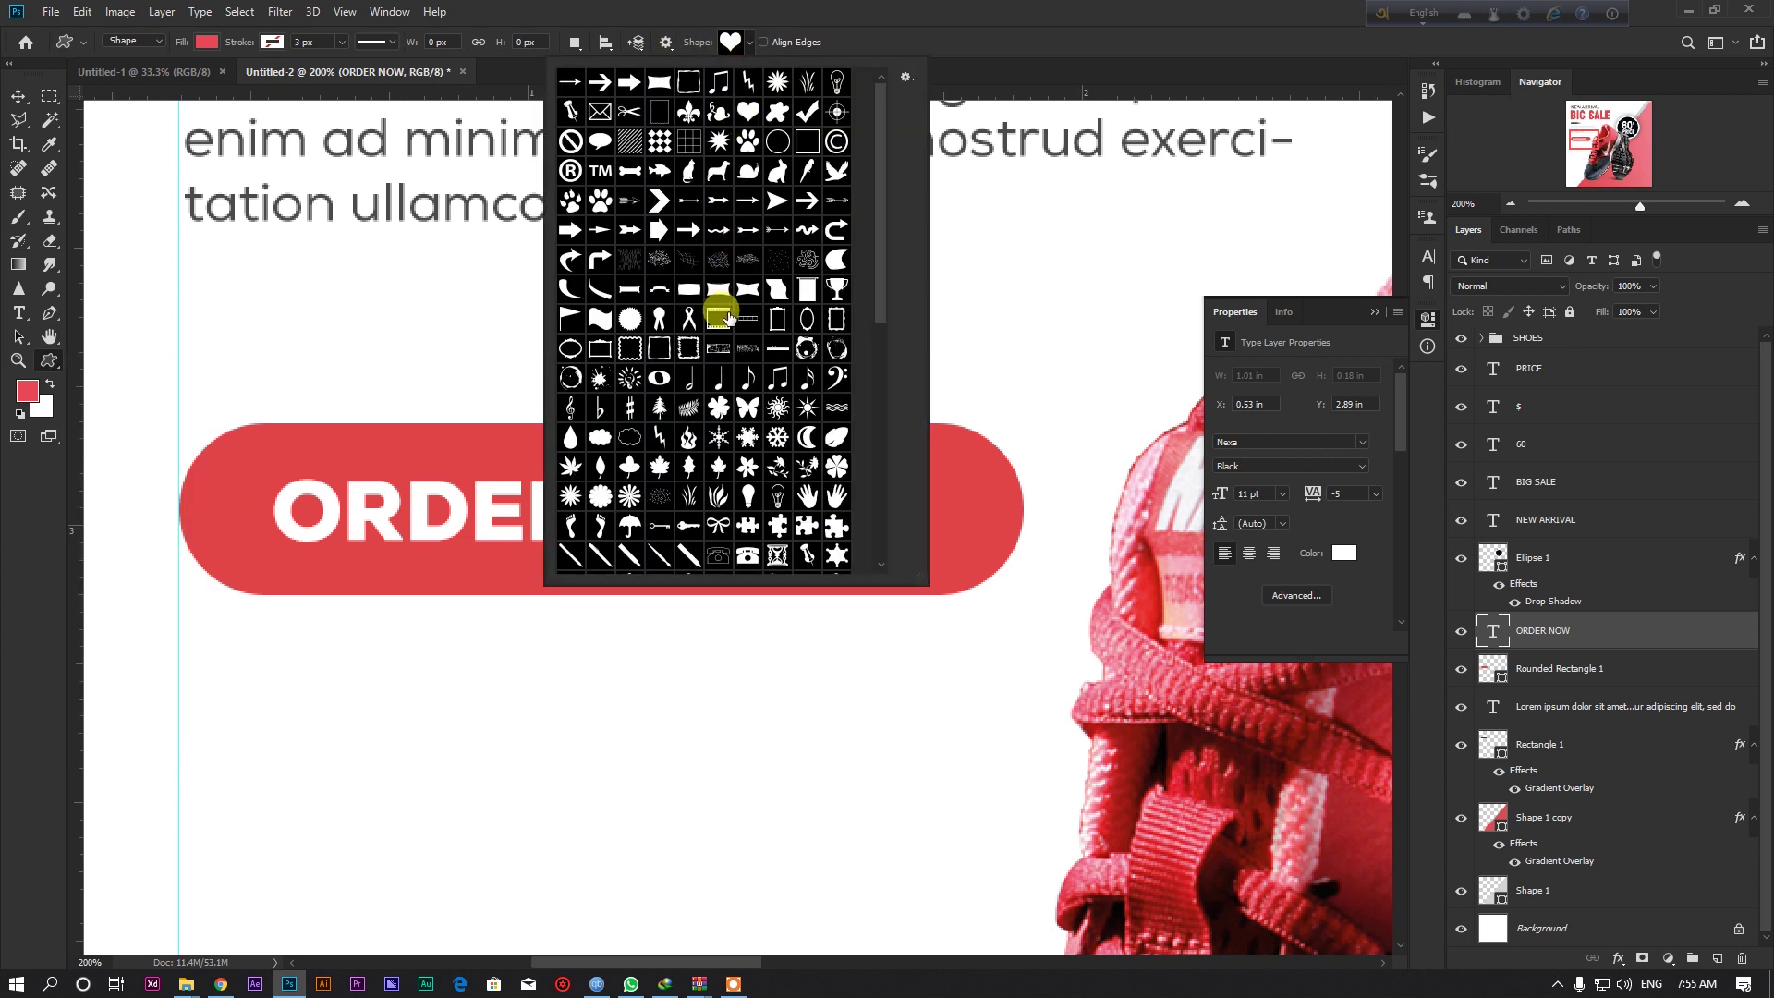
scroll(713, 319, down, 3)
scroll(712, 337, down, 3)
scroll(702, 397, down, 2)
scroll(695, 452, down, 1)
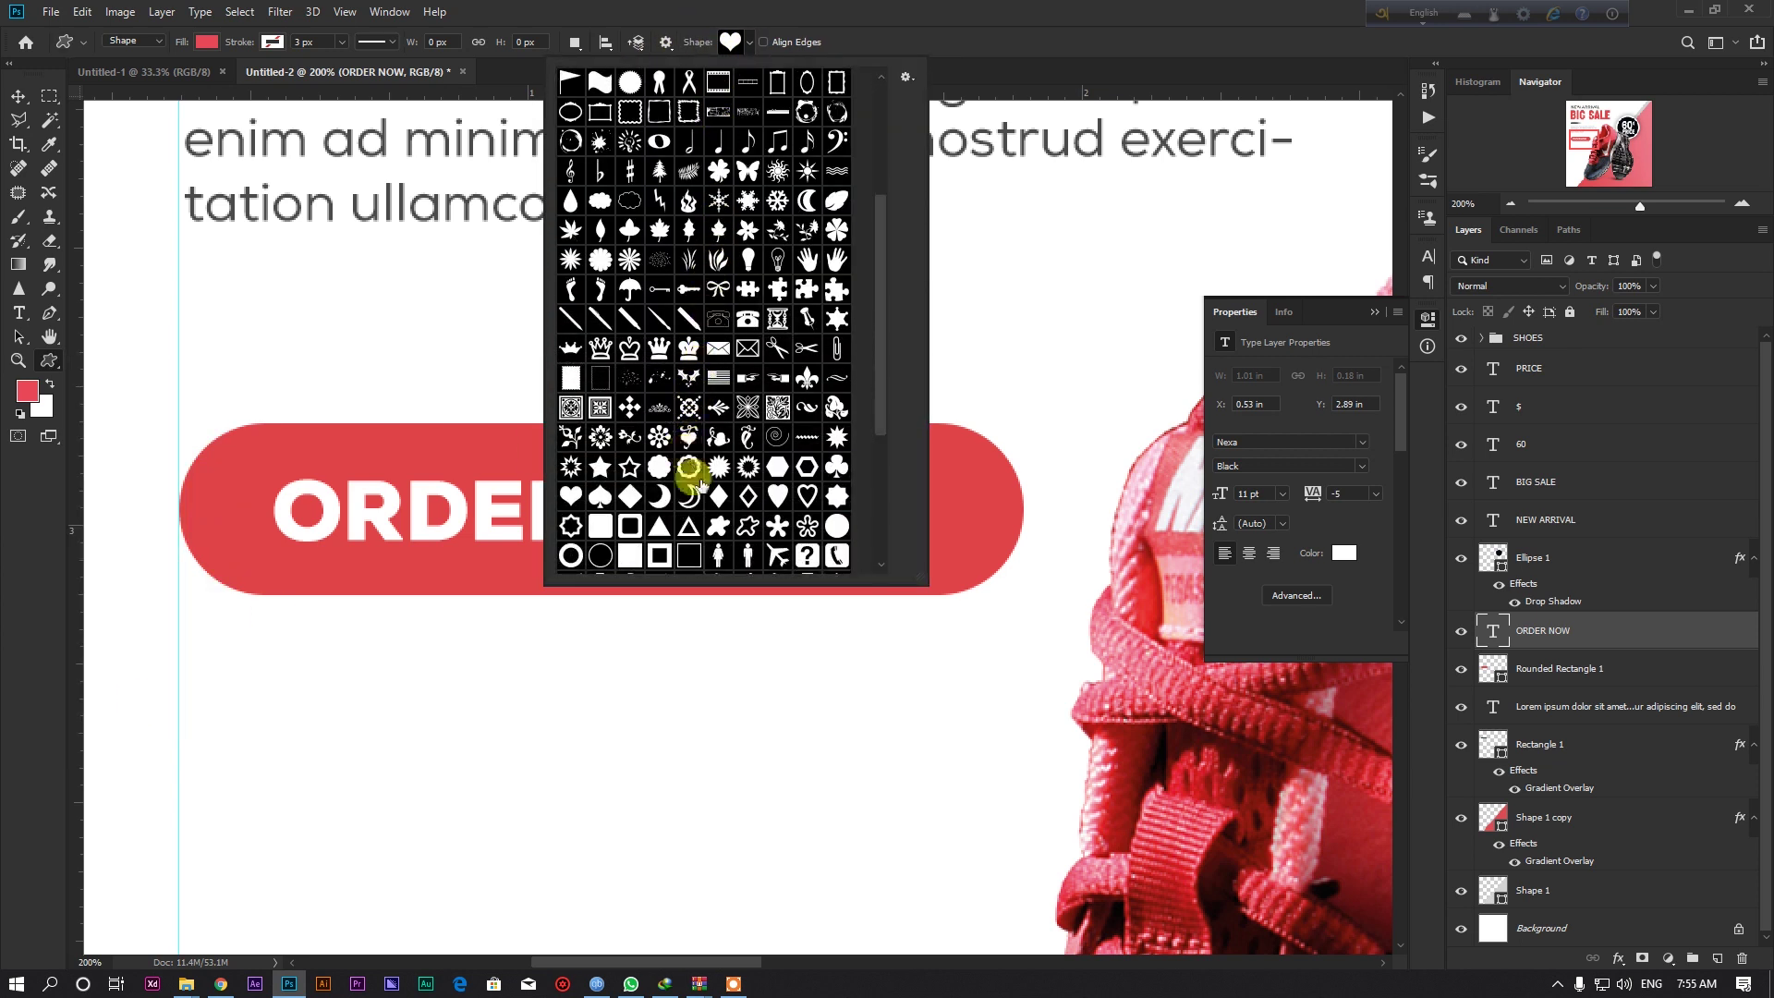
scroll(703, 506, down, 2)
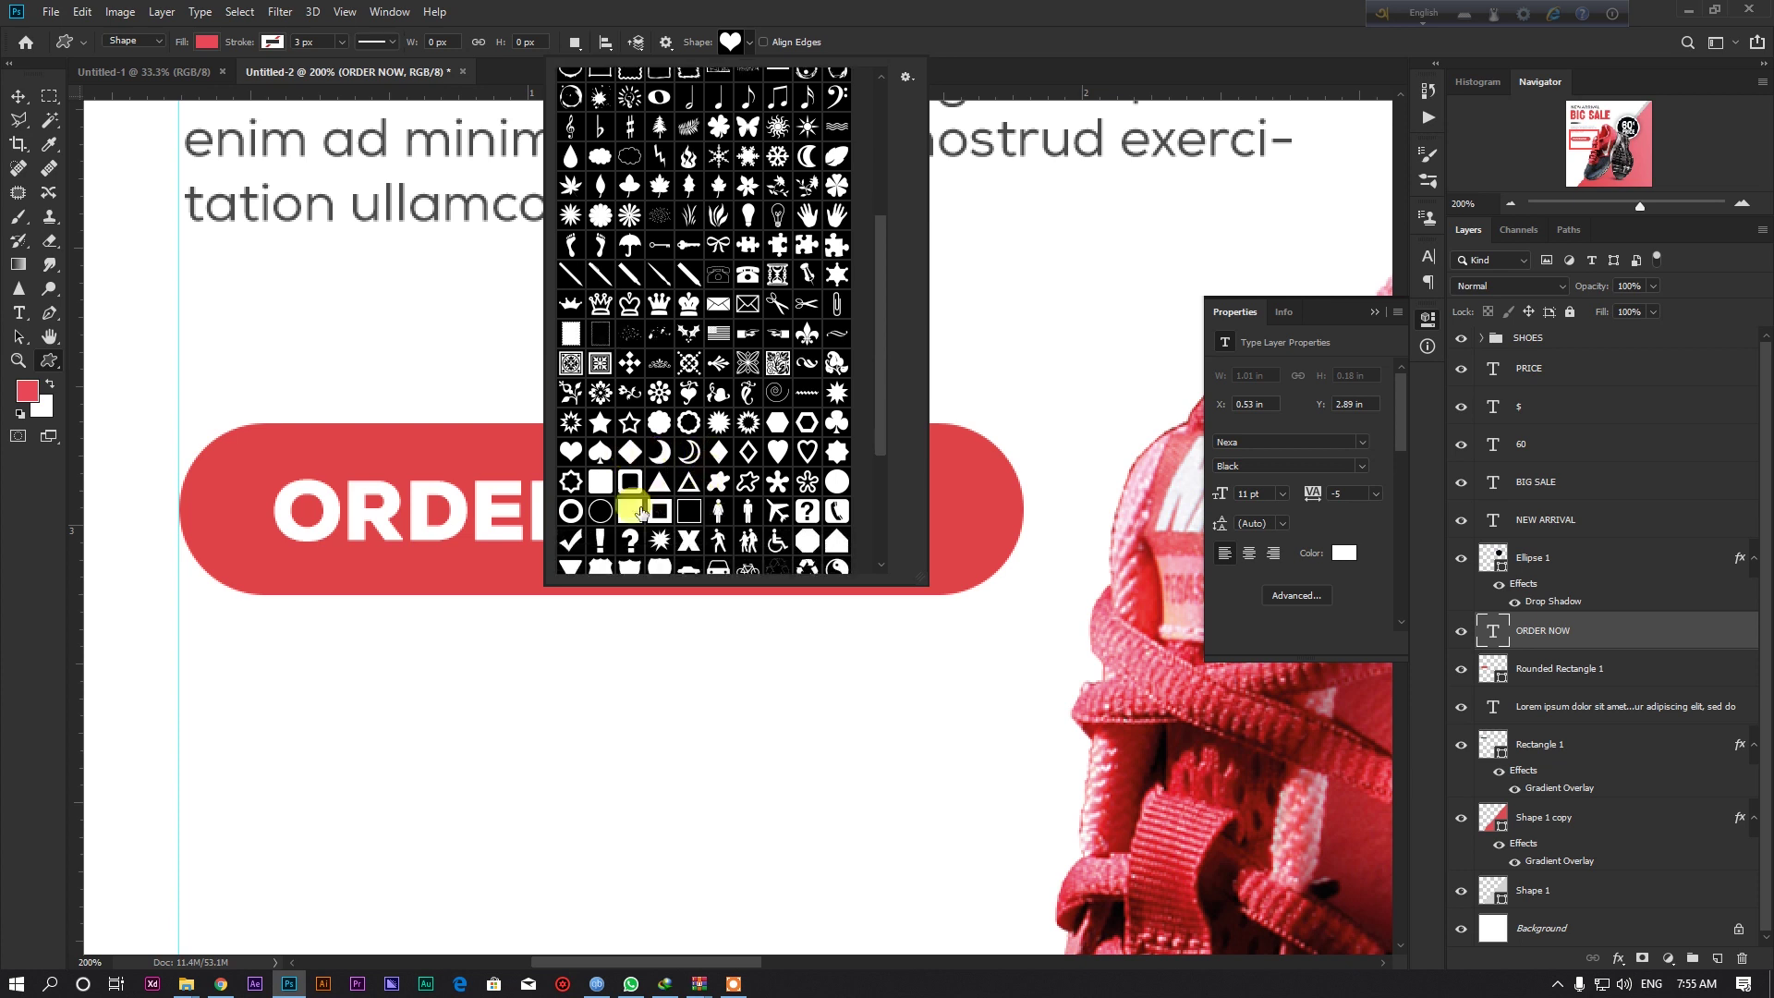
scroll(630, 513, up, 2)
scroll(629, 494, up, 2)
scroll(624, 489, up, 2)
scroll(651, 323, up, 1)
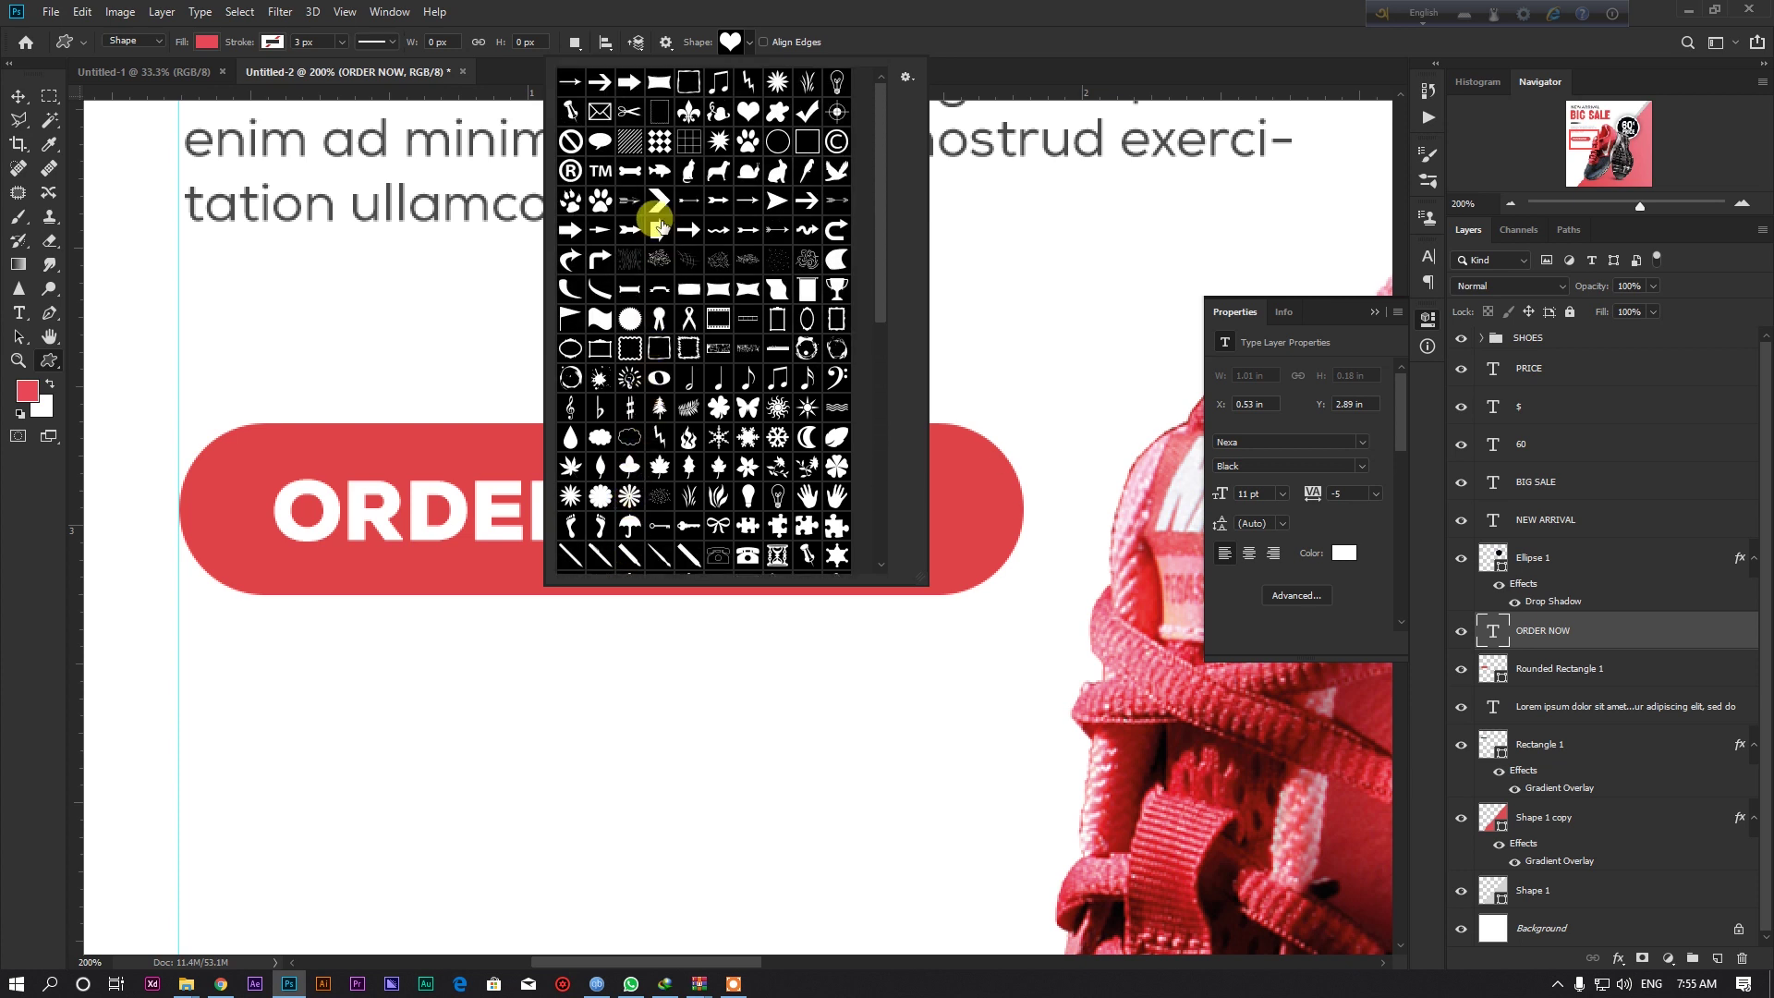
double_click(658, 202)
drag(876, 485, 932, 541)
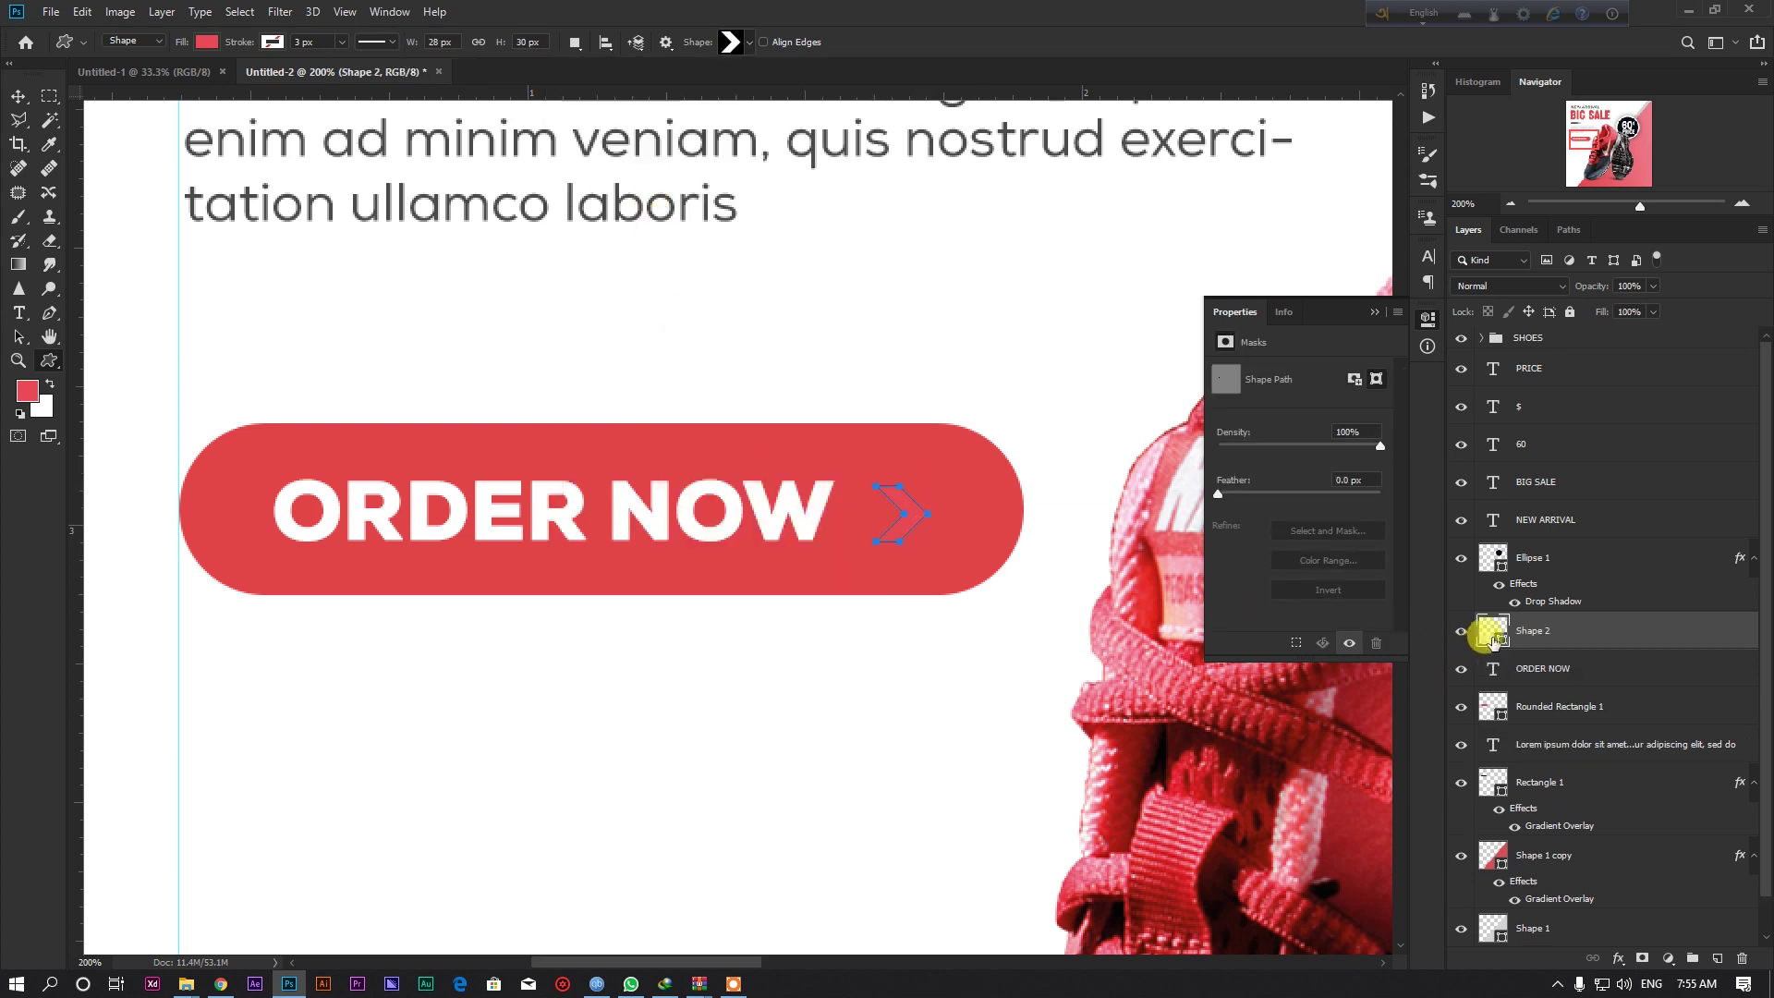
click(933, 372)
click(1463, 639)
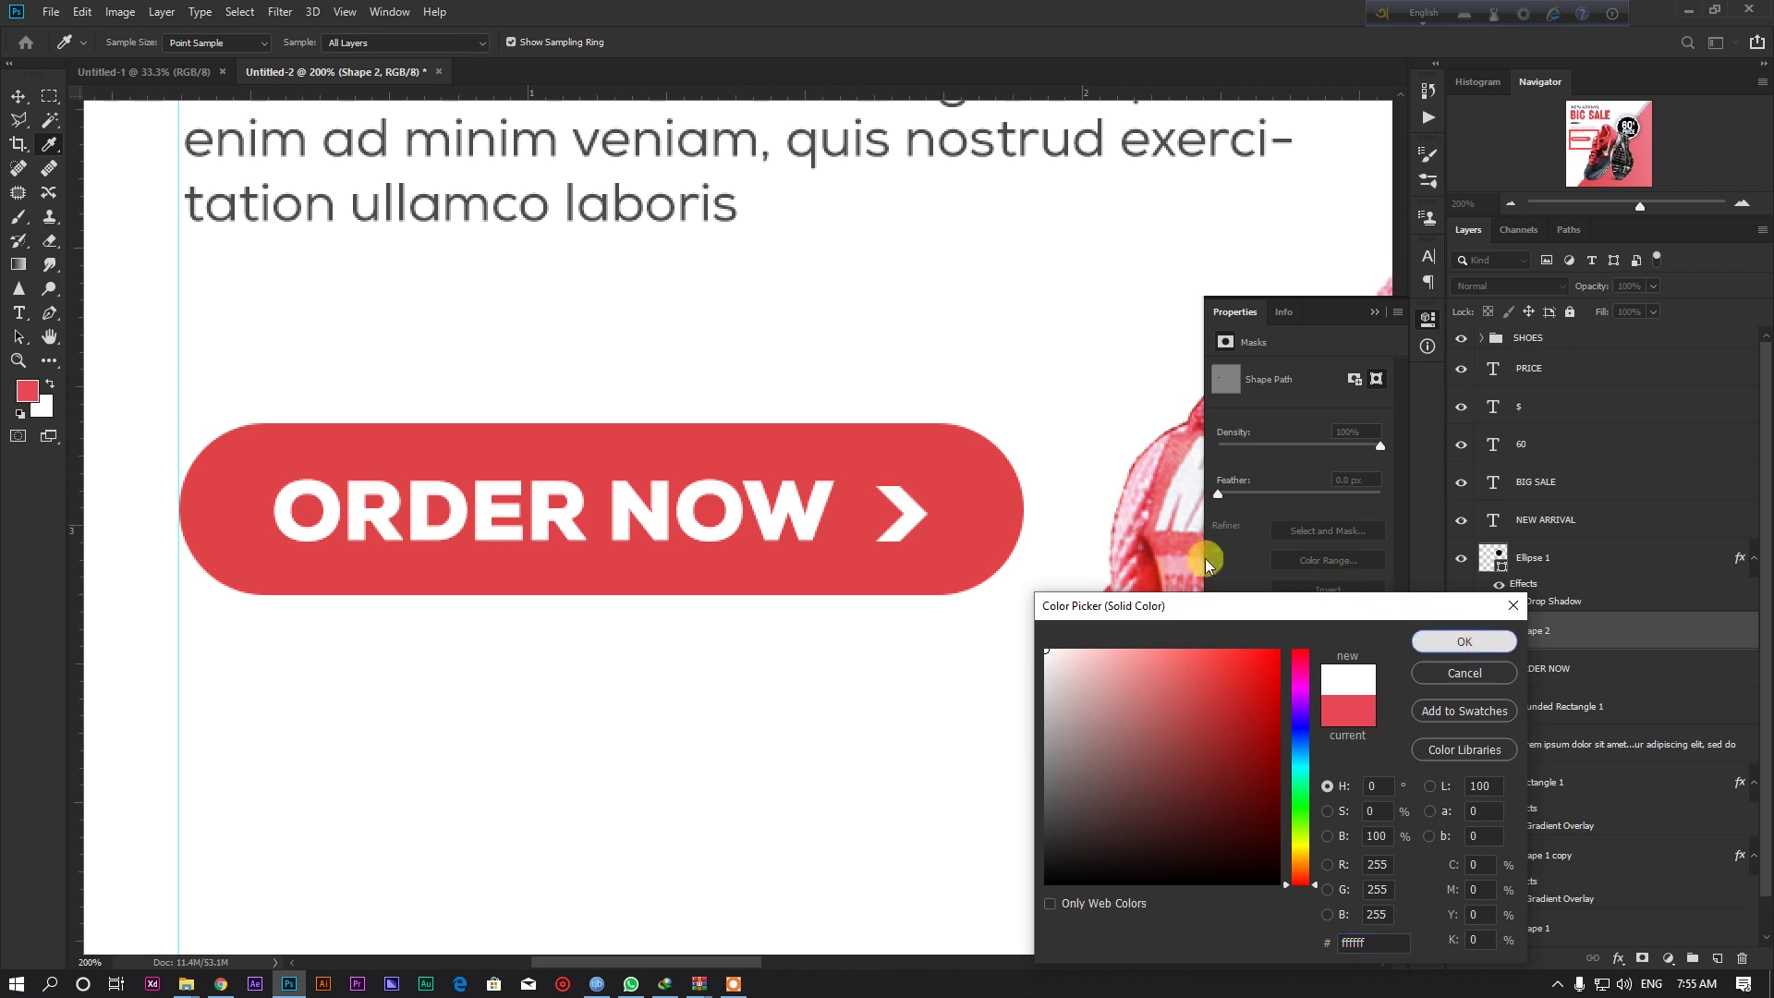
Group ORDER NOW with the arrow, centre them on the pill, and nudge the button up.
shift+click(1509, 669)
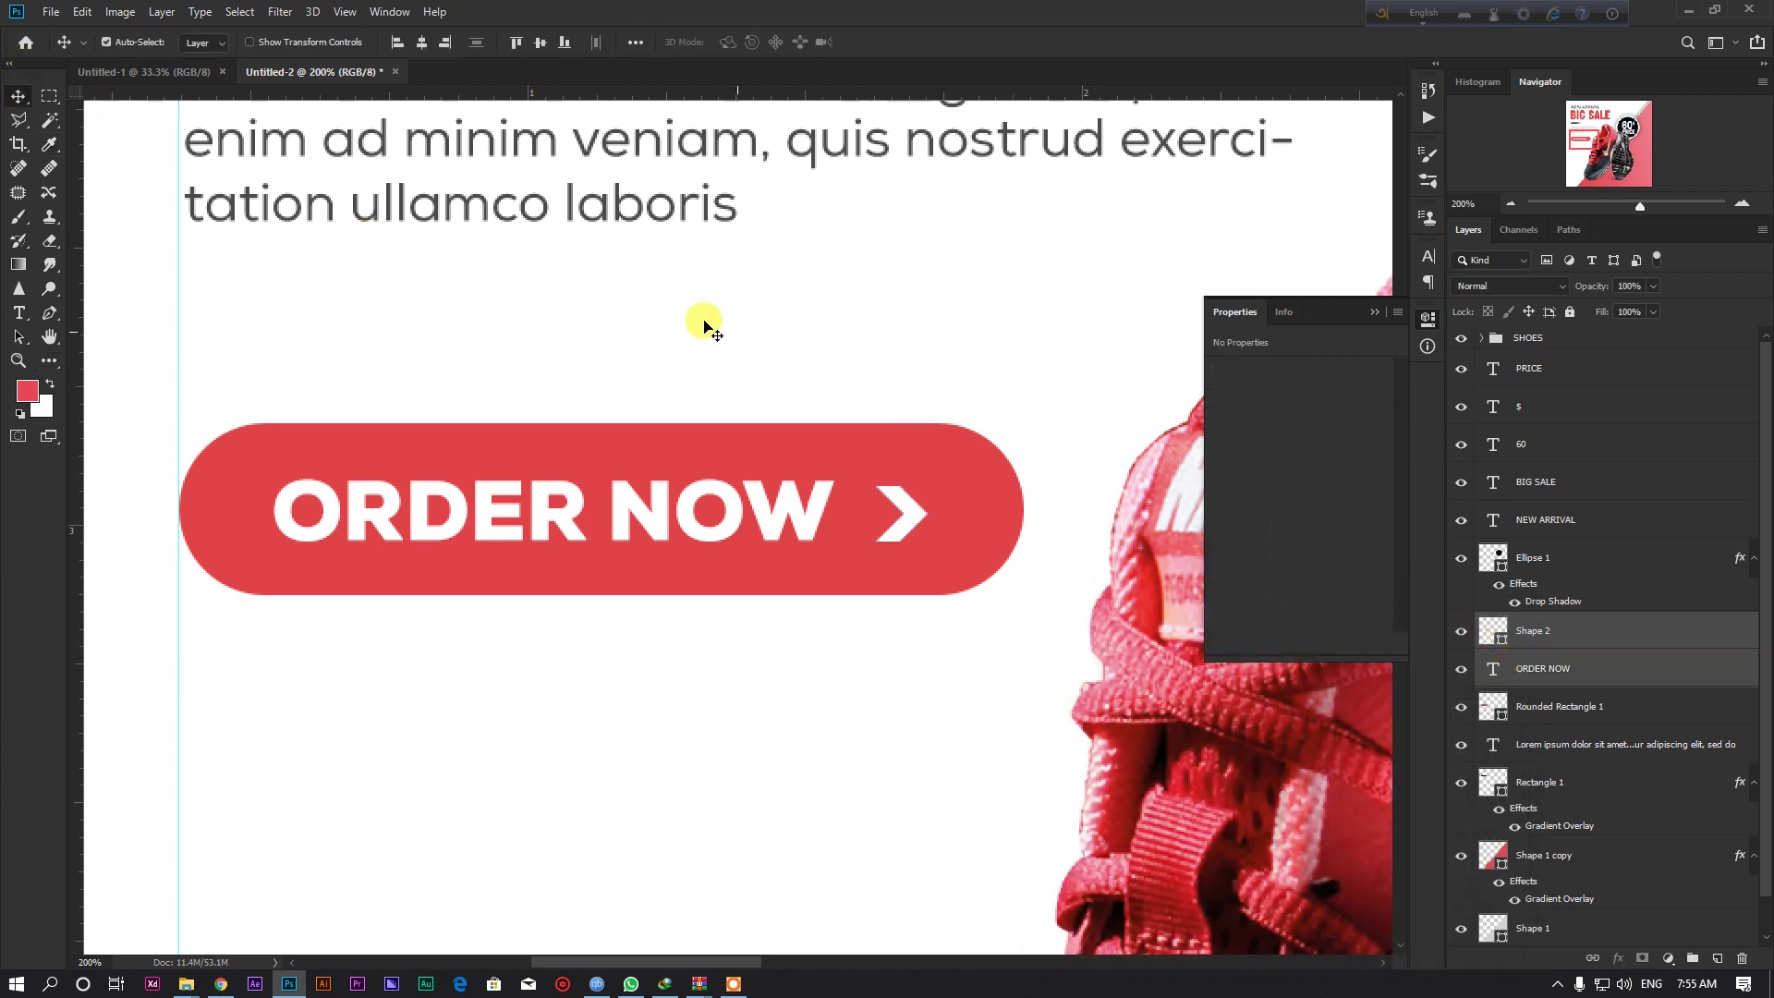
click(541, 44)
drag(793, 470, 789, 469)
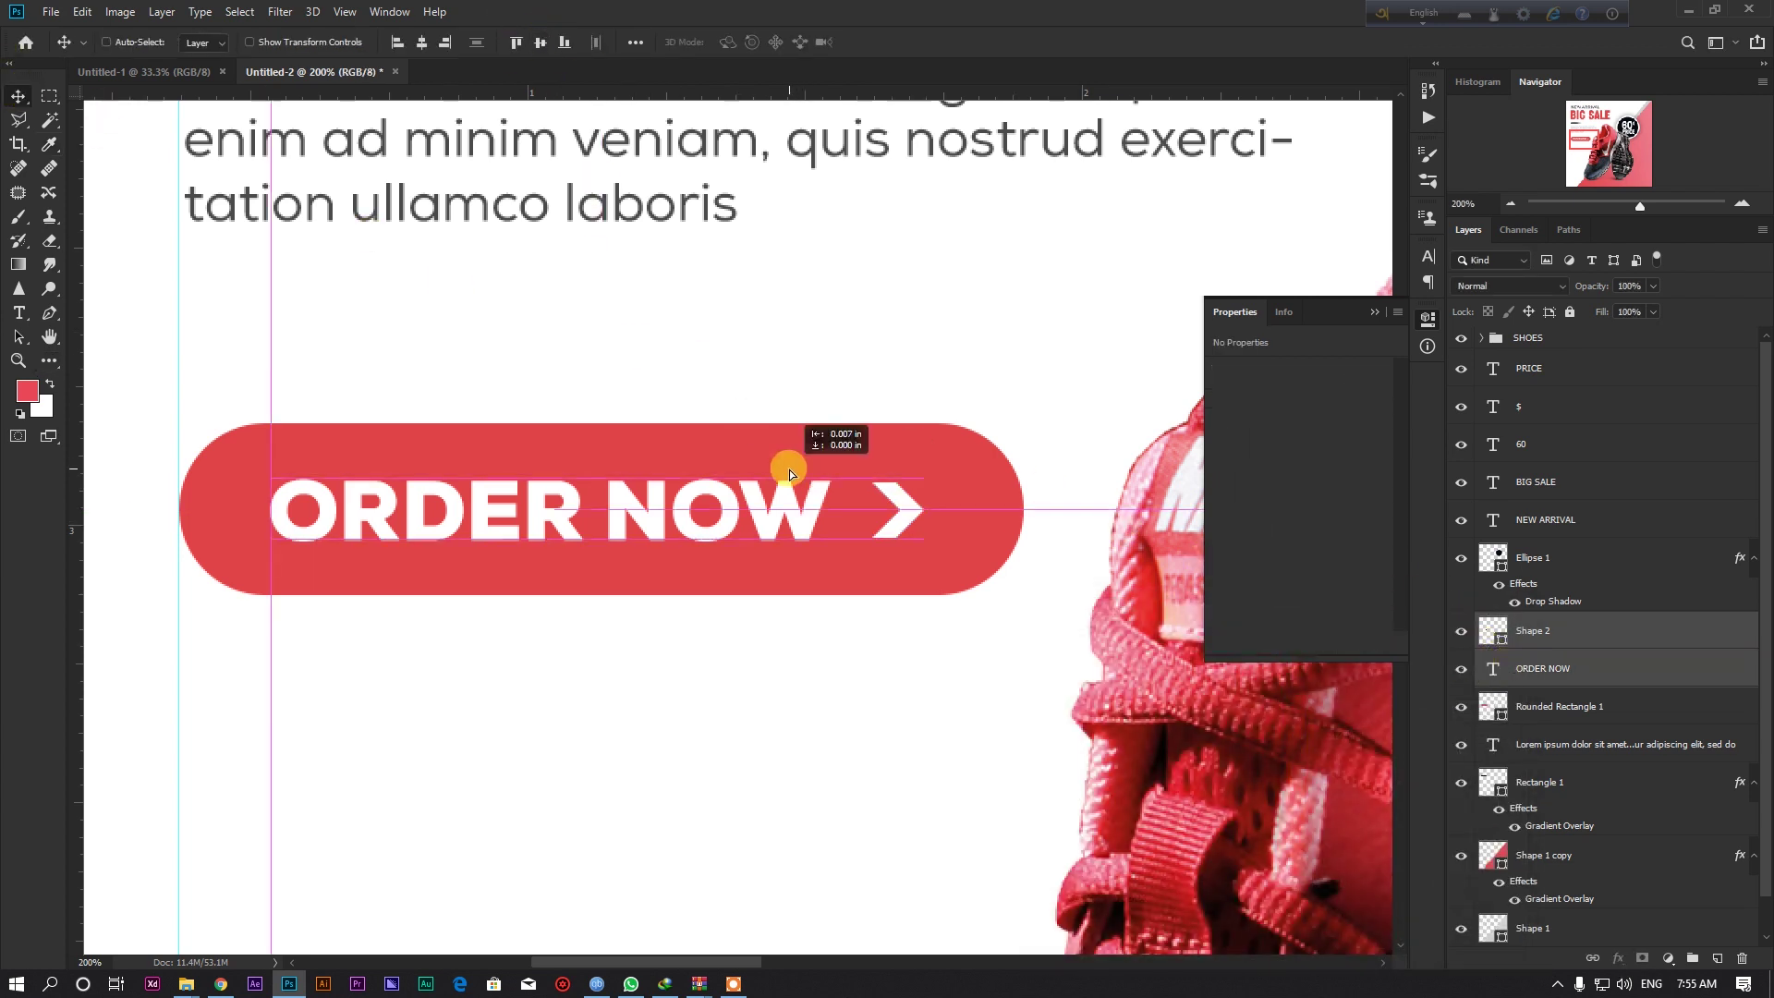
key(ctrl+g)
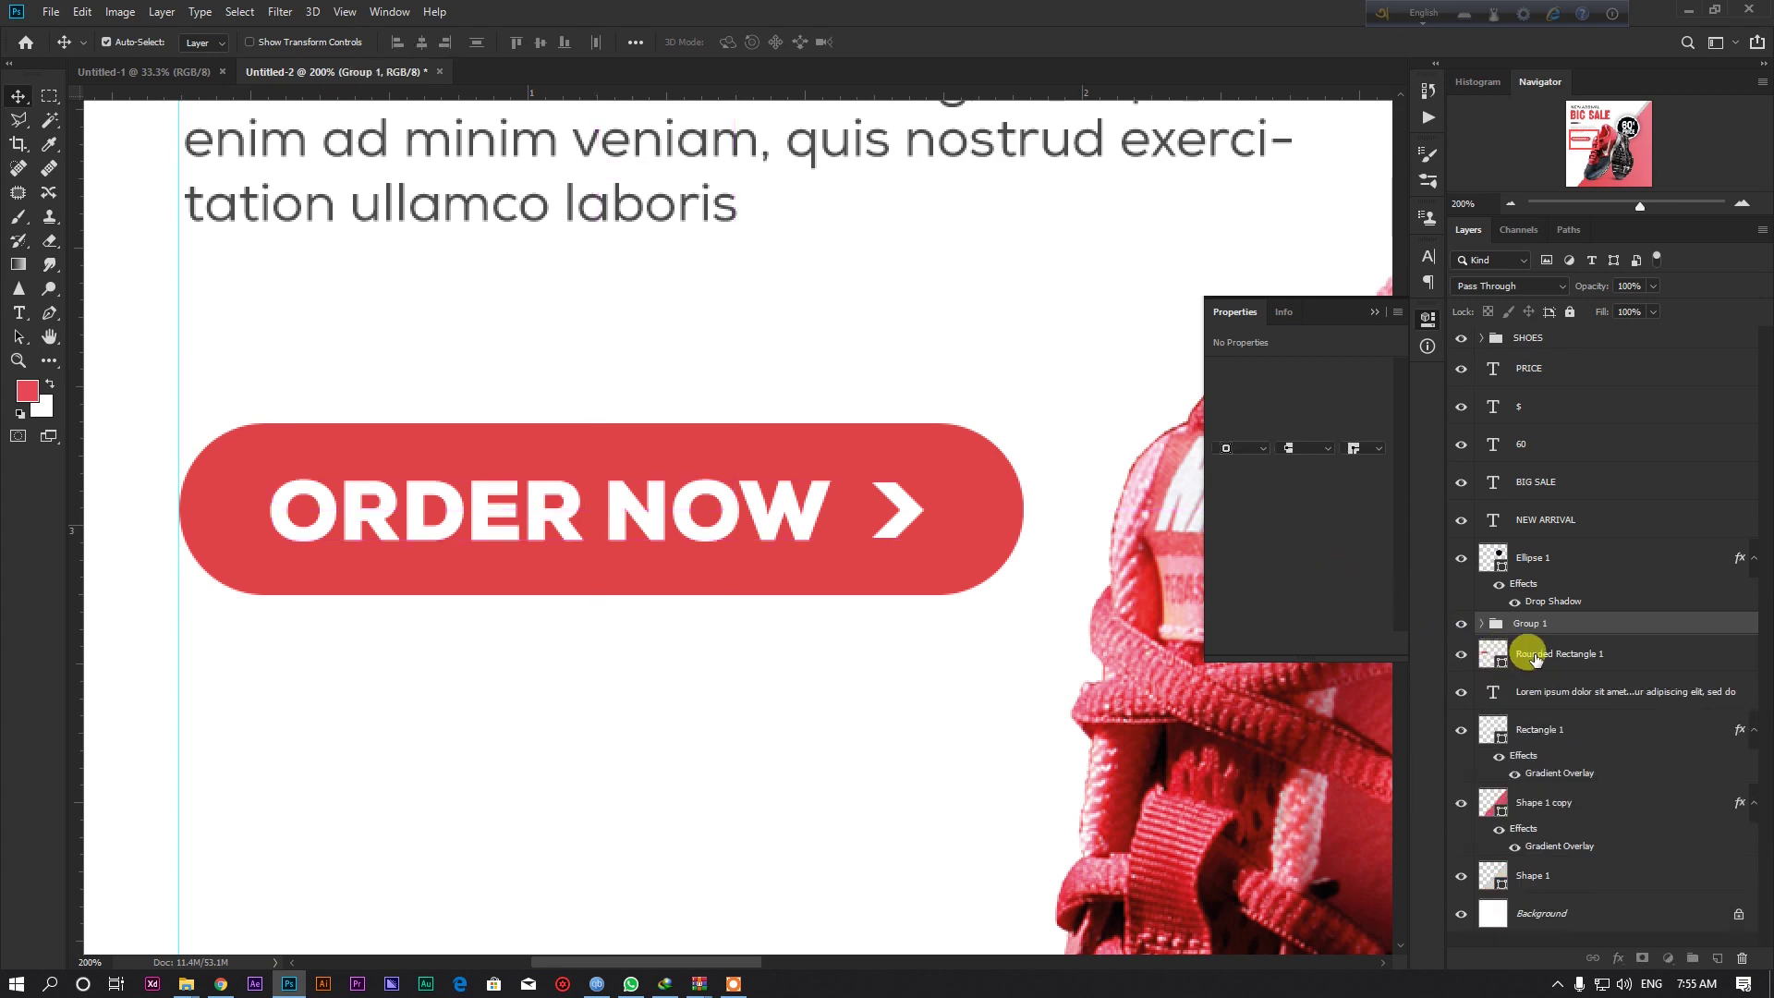
click(1534, 658)
click(413, 48)
key(ctrl+0)
drag(521, 455, 520, 452)
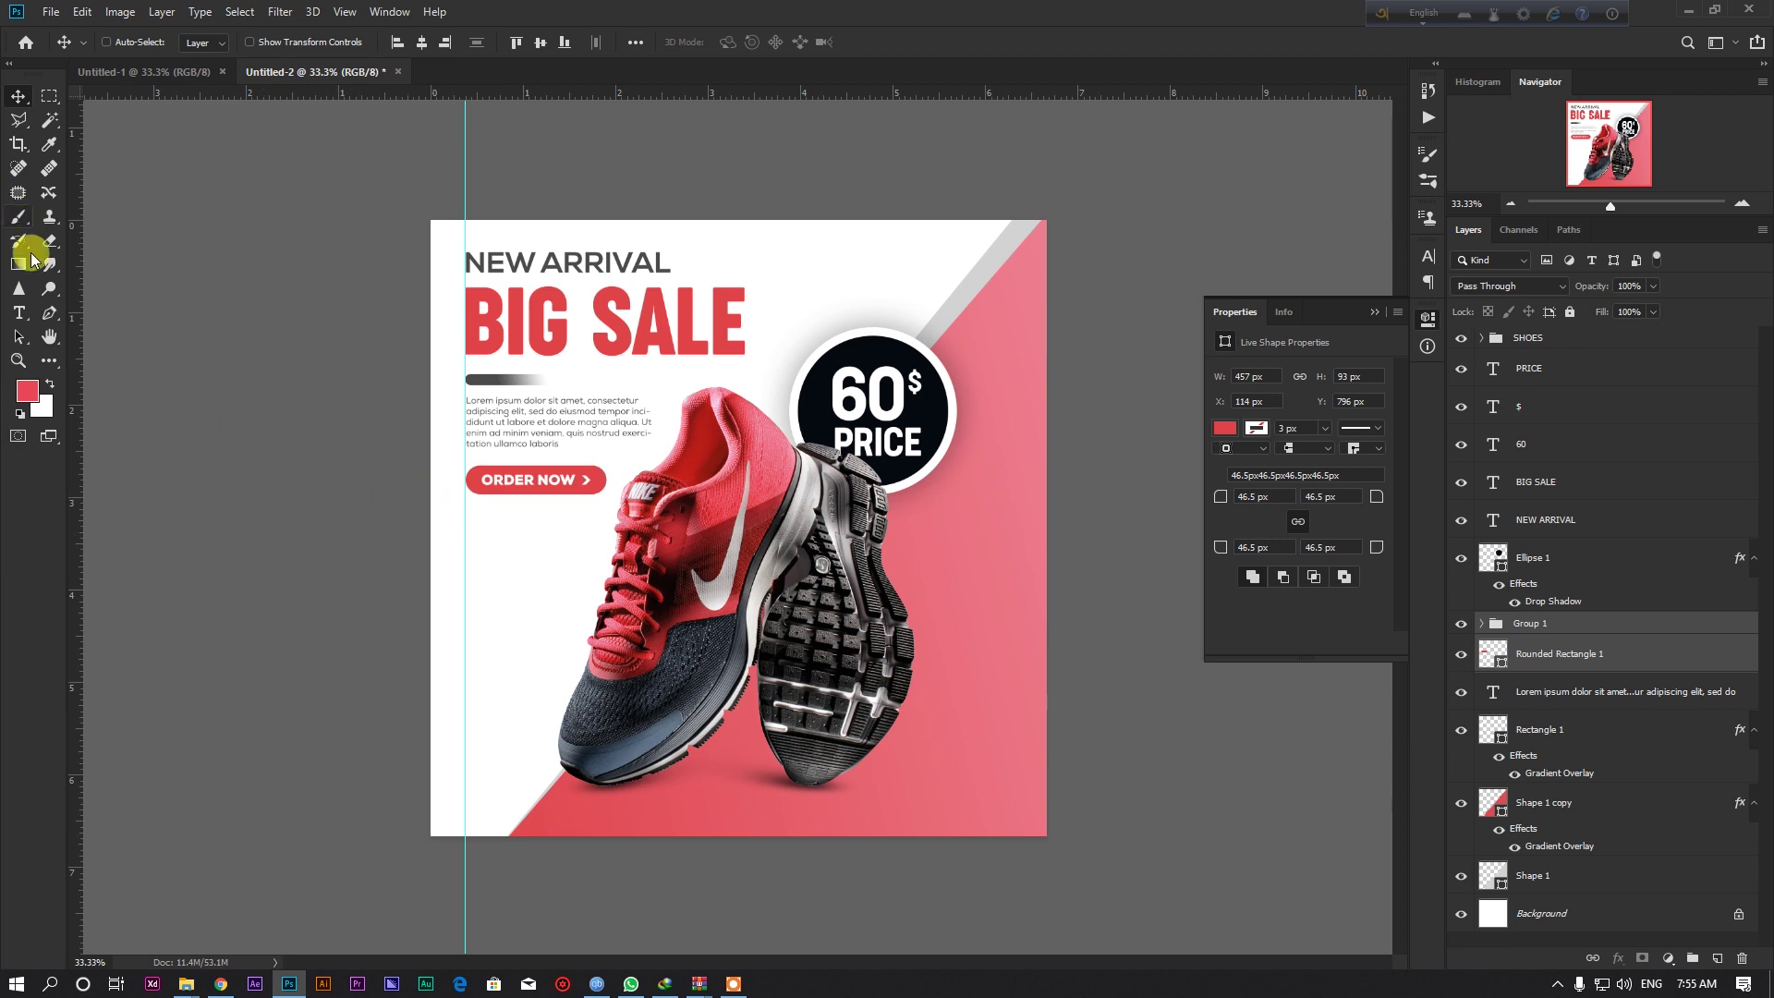
click(18, 312)
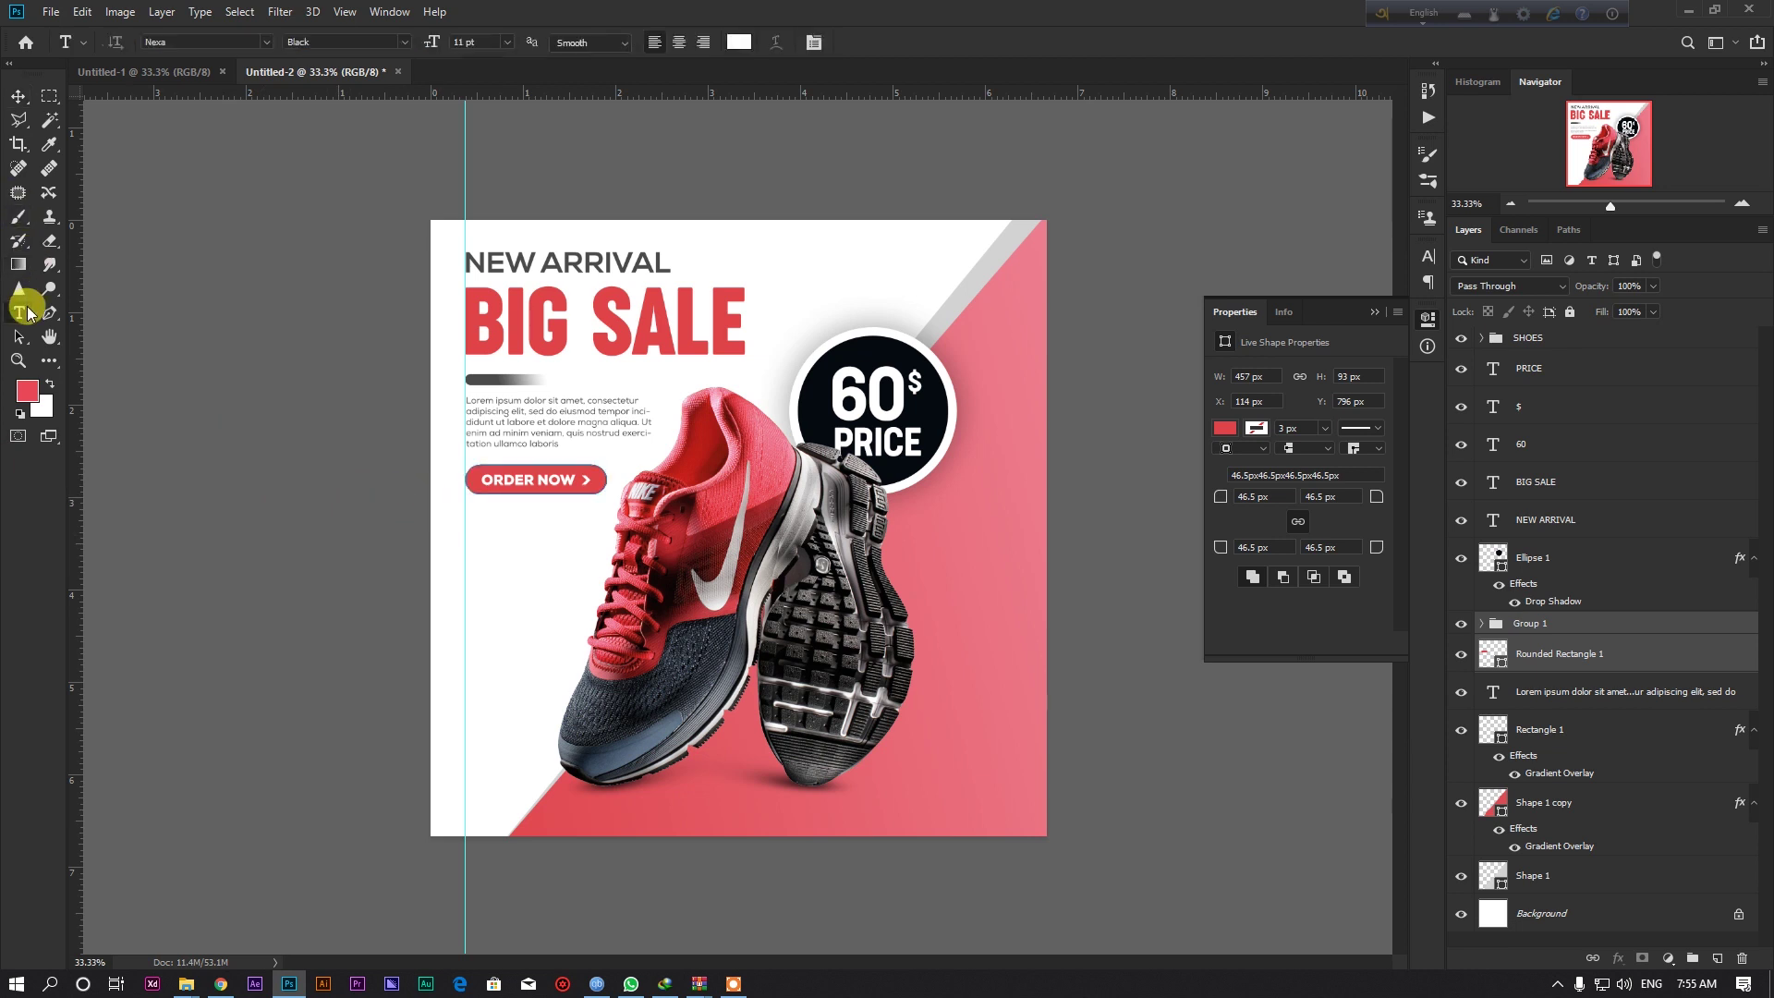
click(545, 651)
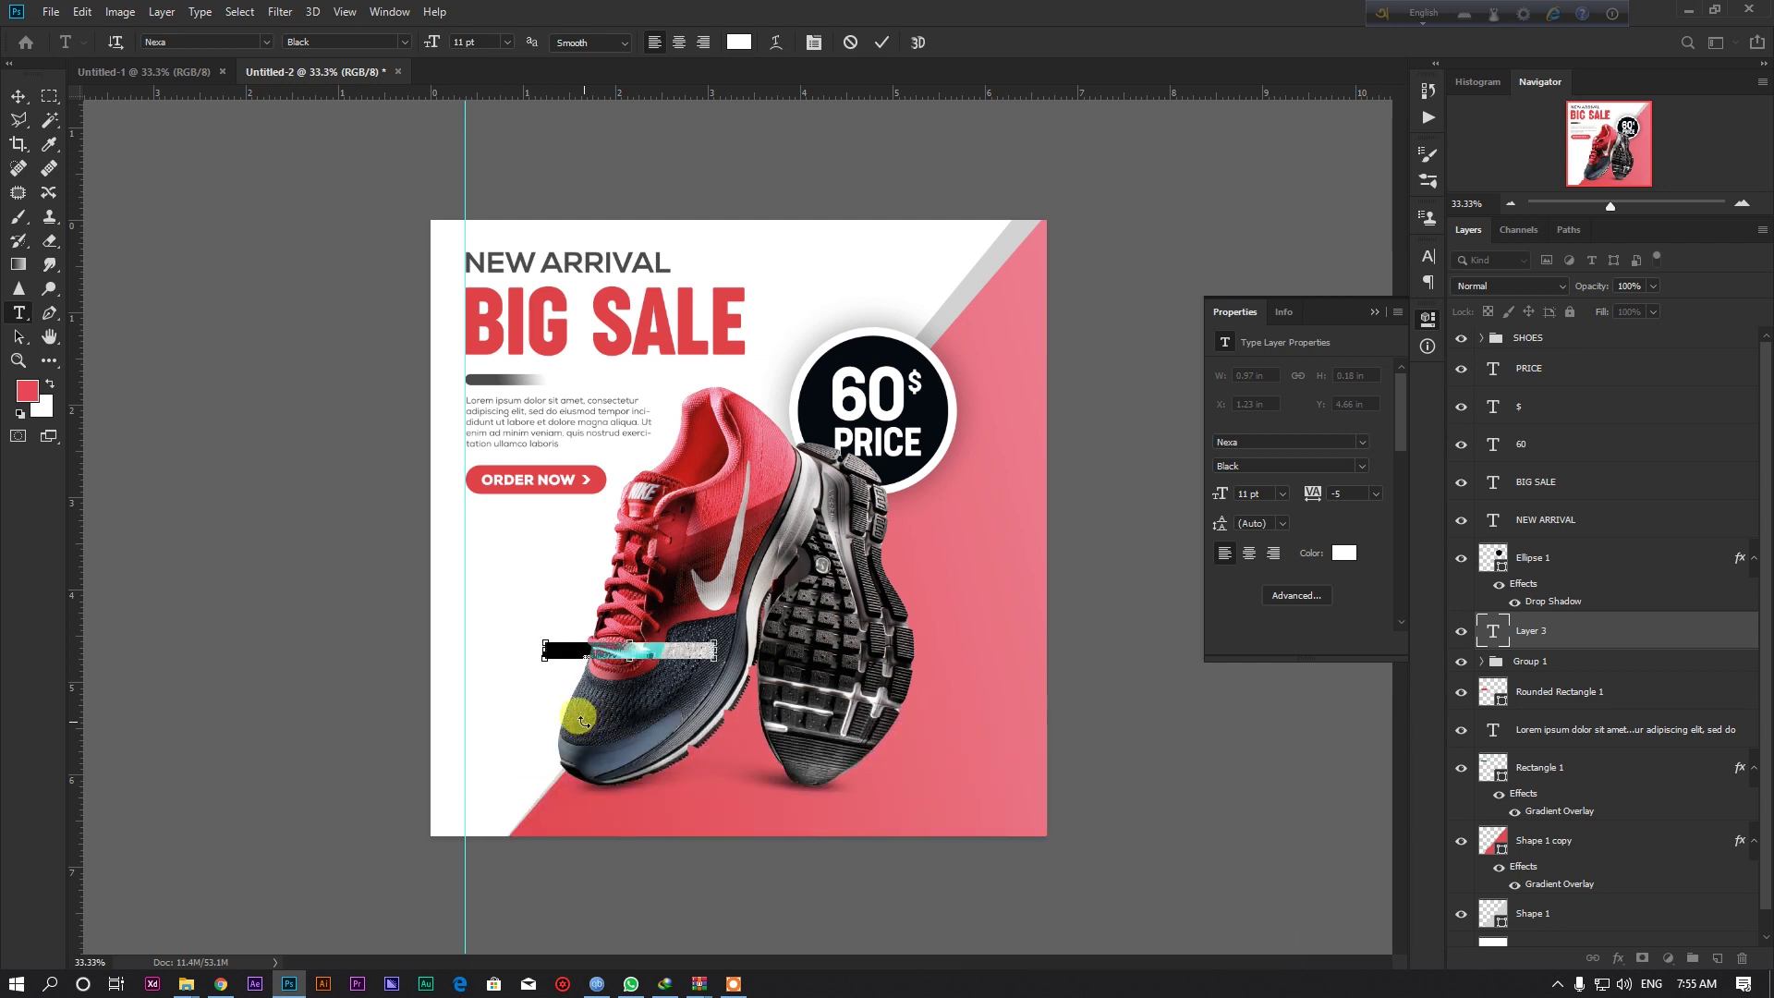
click(737, 44)
click(475, 377)
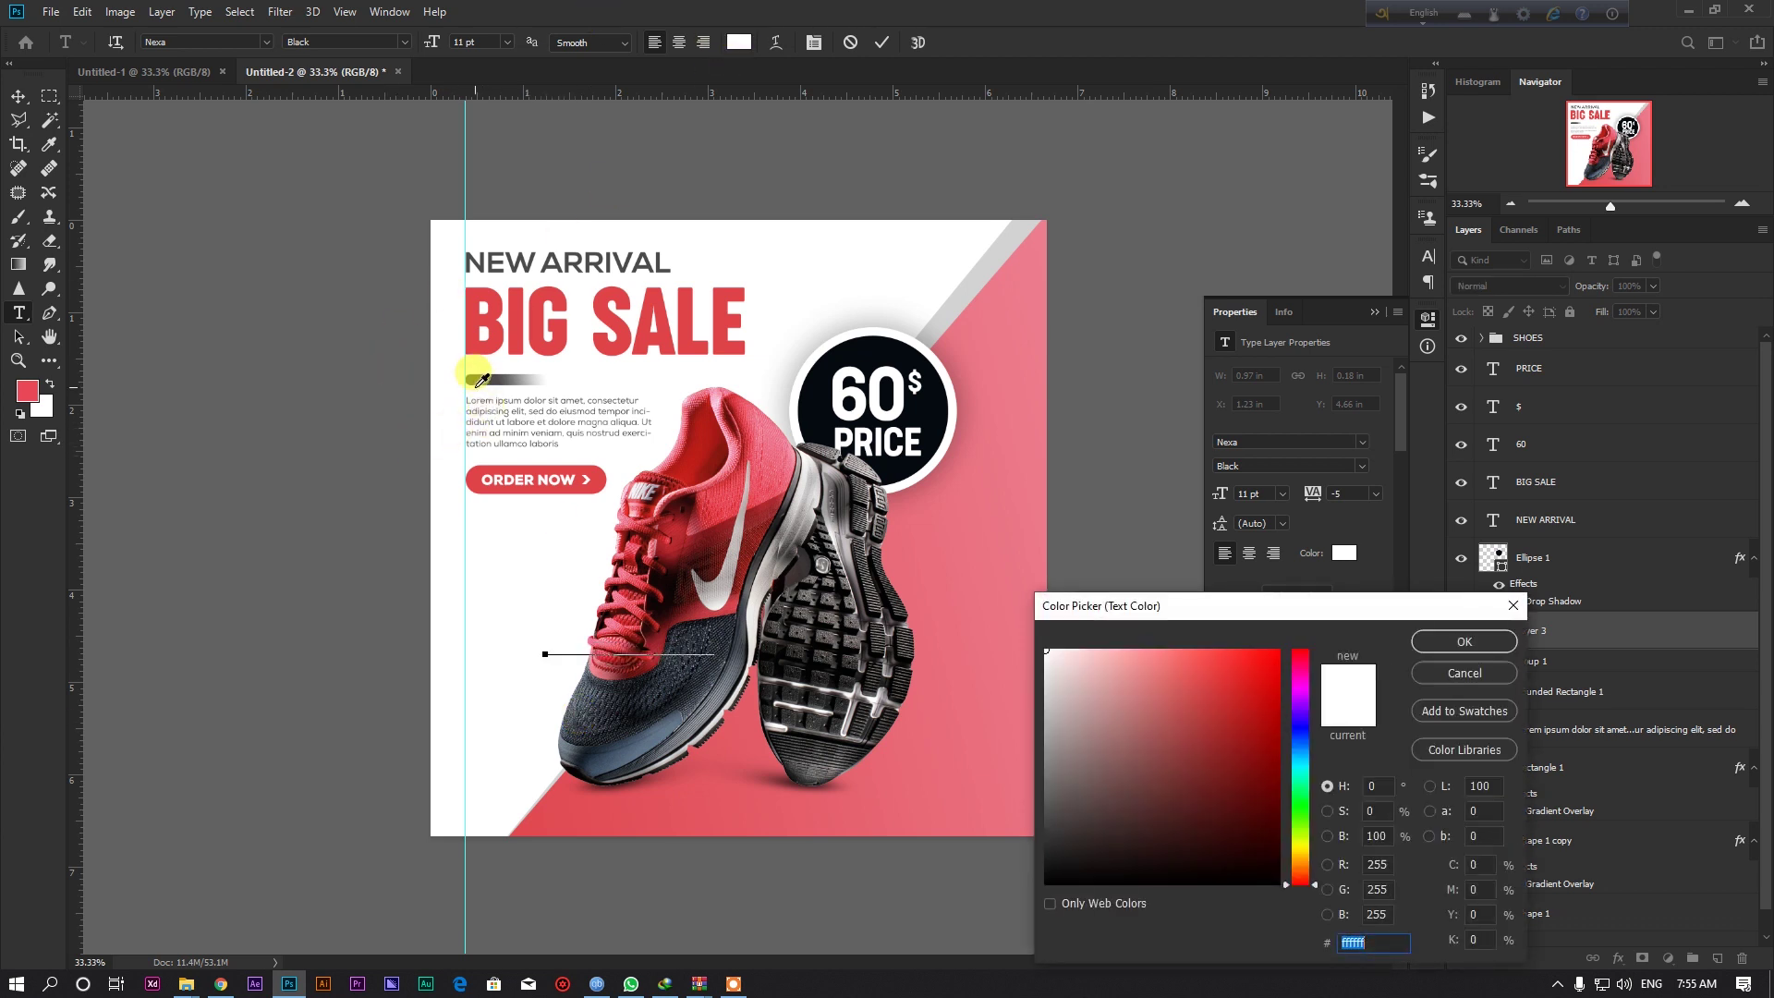
click(1469, 639)
click(397, 42)
click(356, 135)
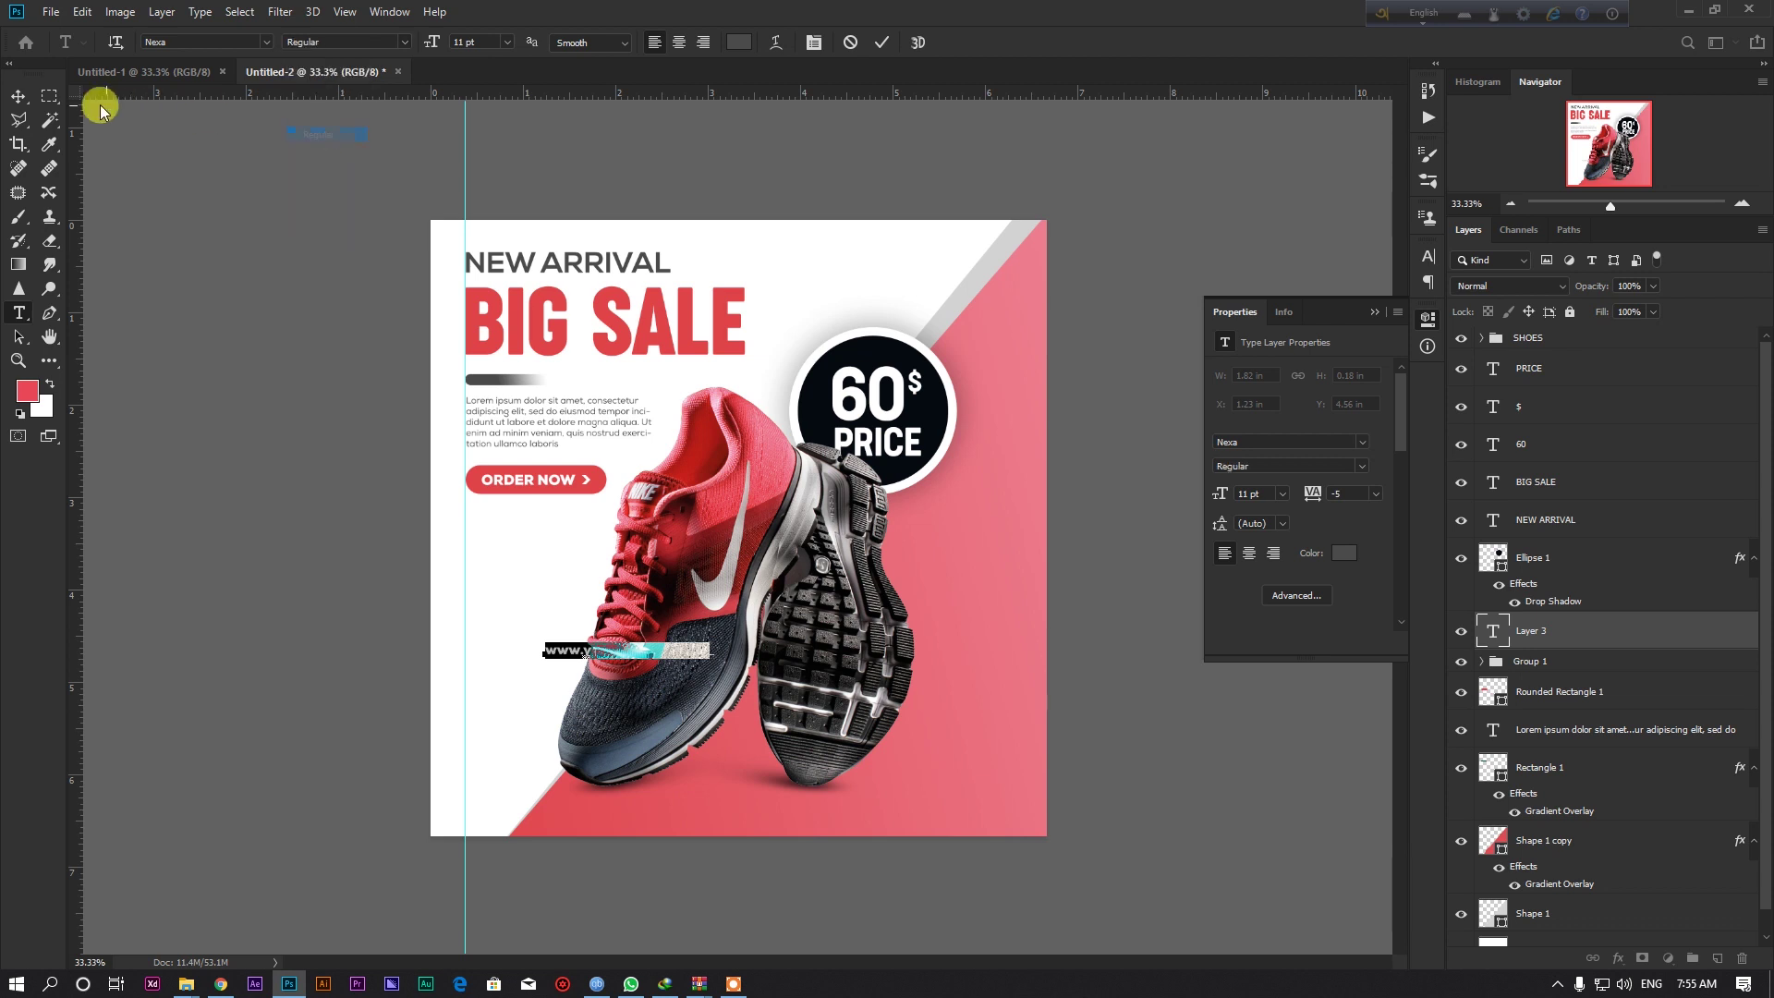
click(18, 96)
Rotate the website text to vertical and snap it to the left guide.
key(ctrl+t)
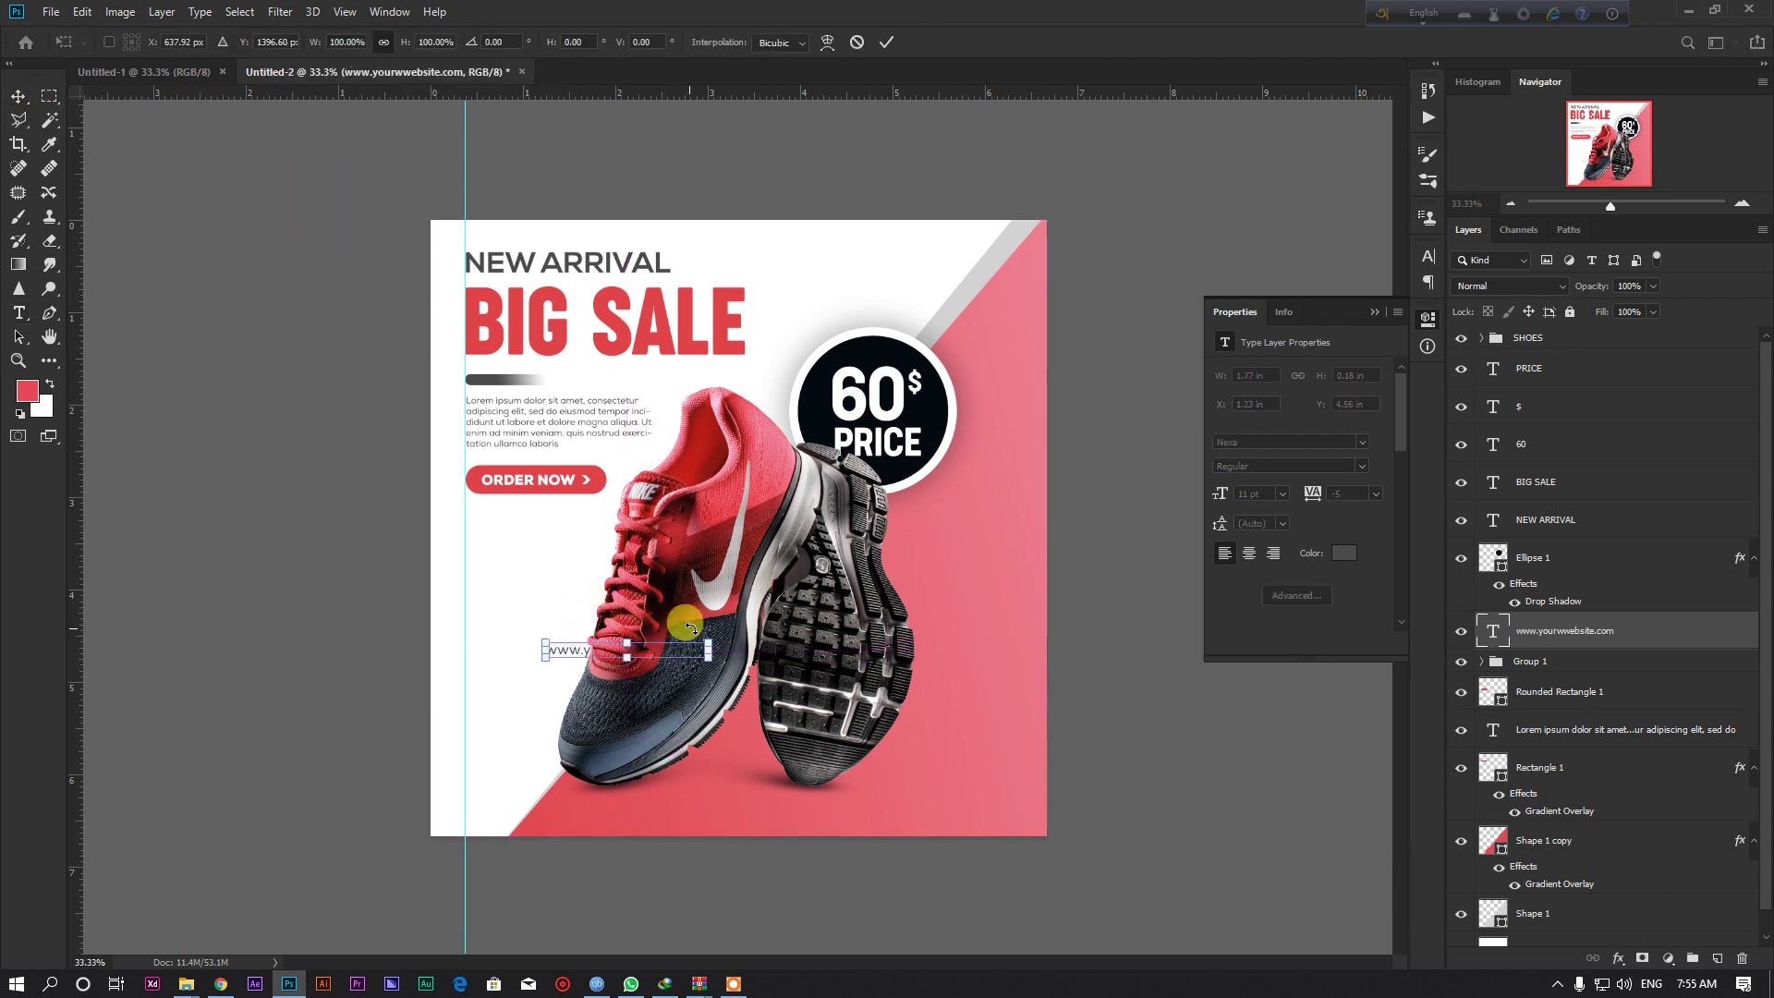
drag(706, 625, 638, 610)
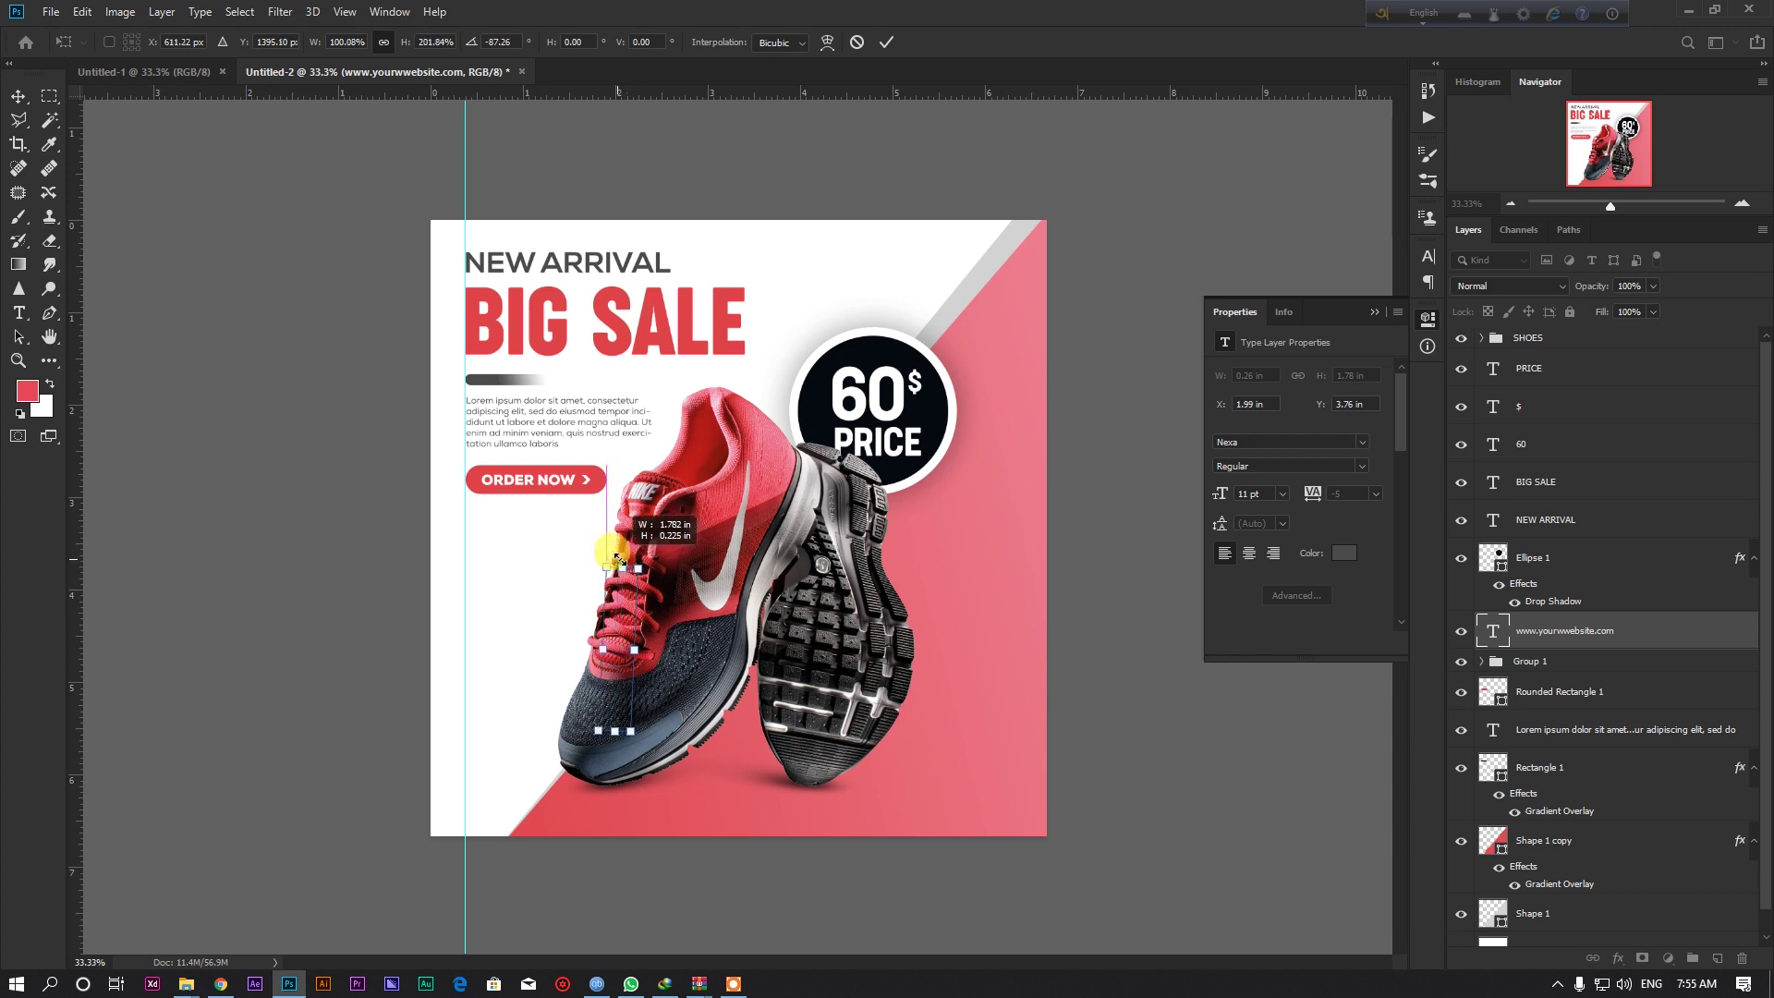
mouse_move(625, 560)
mouse_down()
mouse_move(719, 633)
mouse_move(622, 567)
mouse_up()
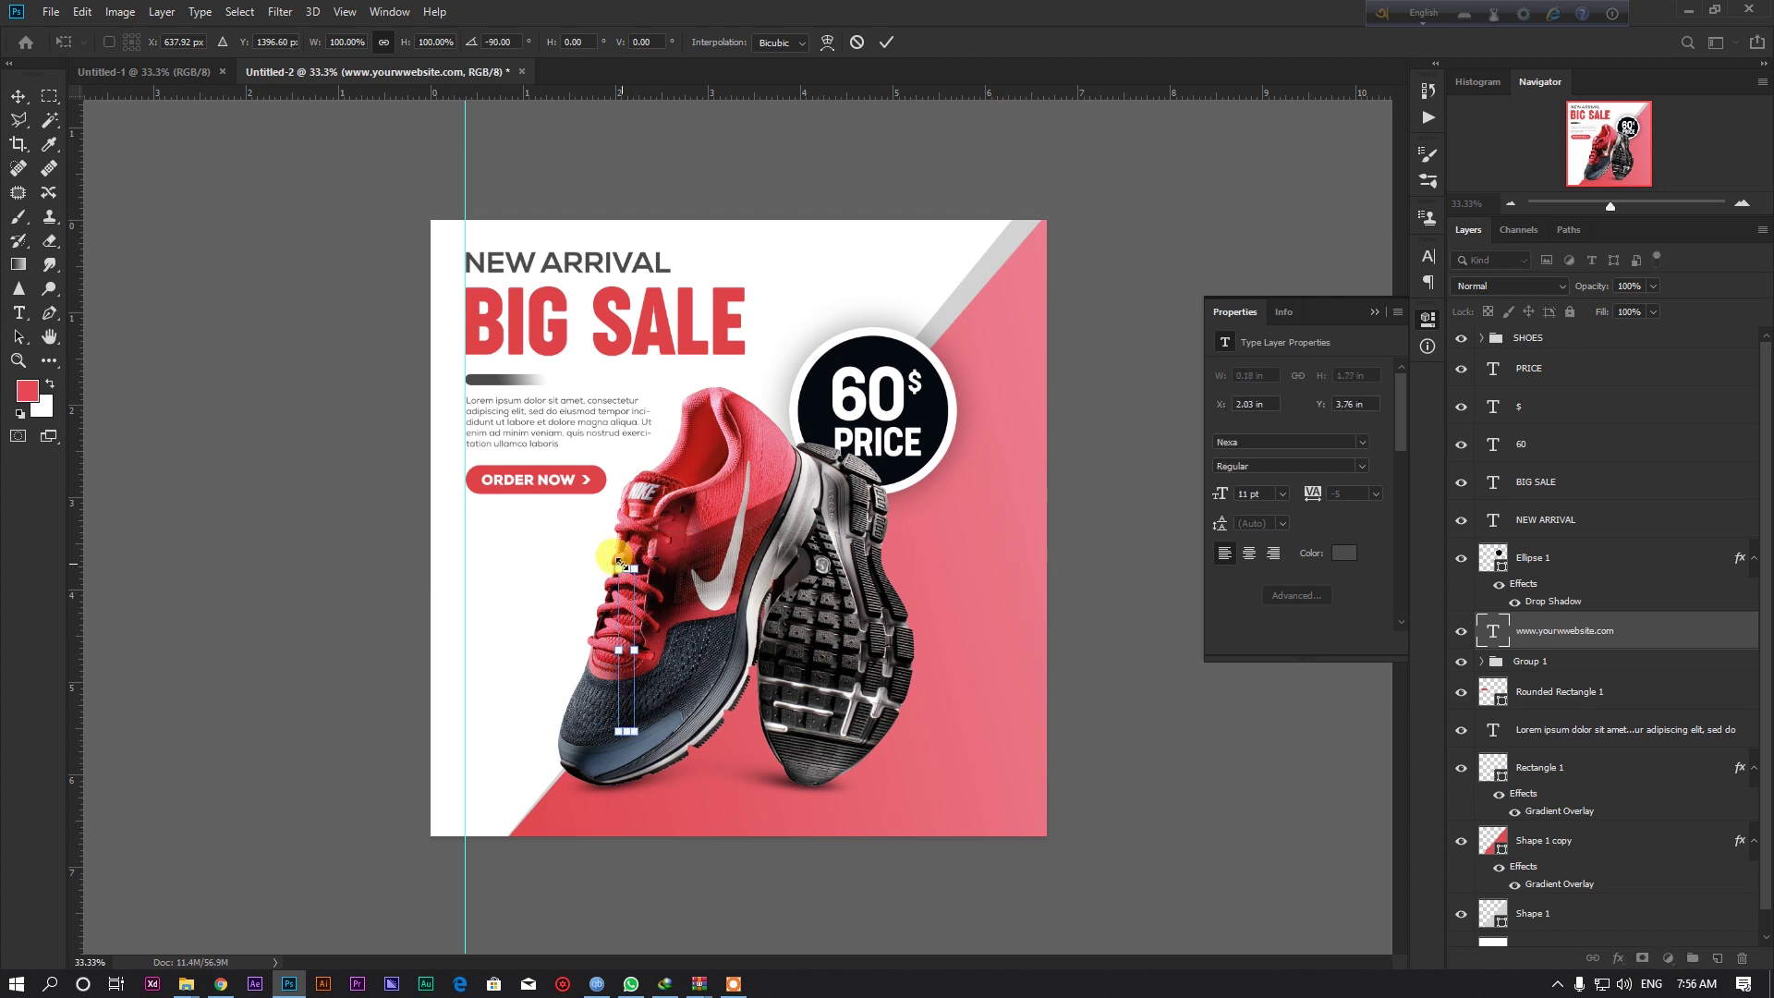
key(Return)
drag(628, 612, 489, 617)
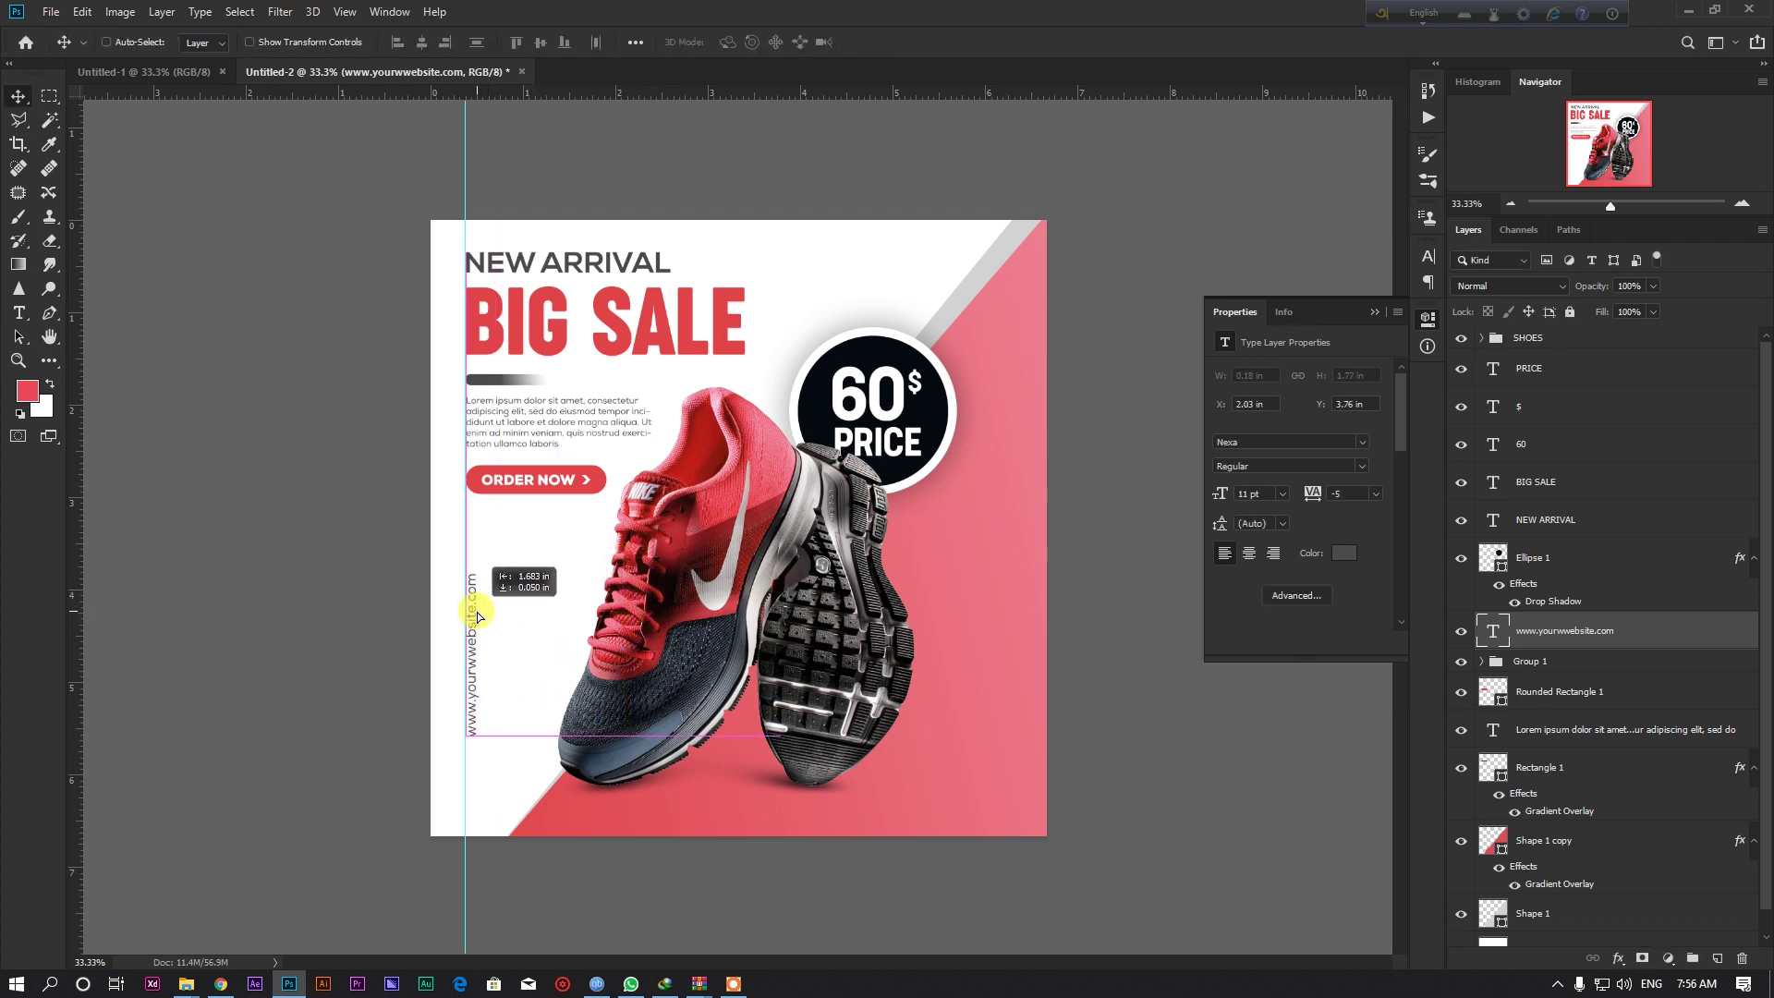
drag(490, 616, 488, 695)
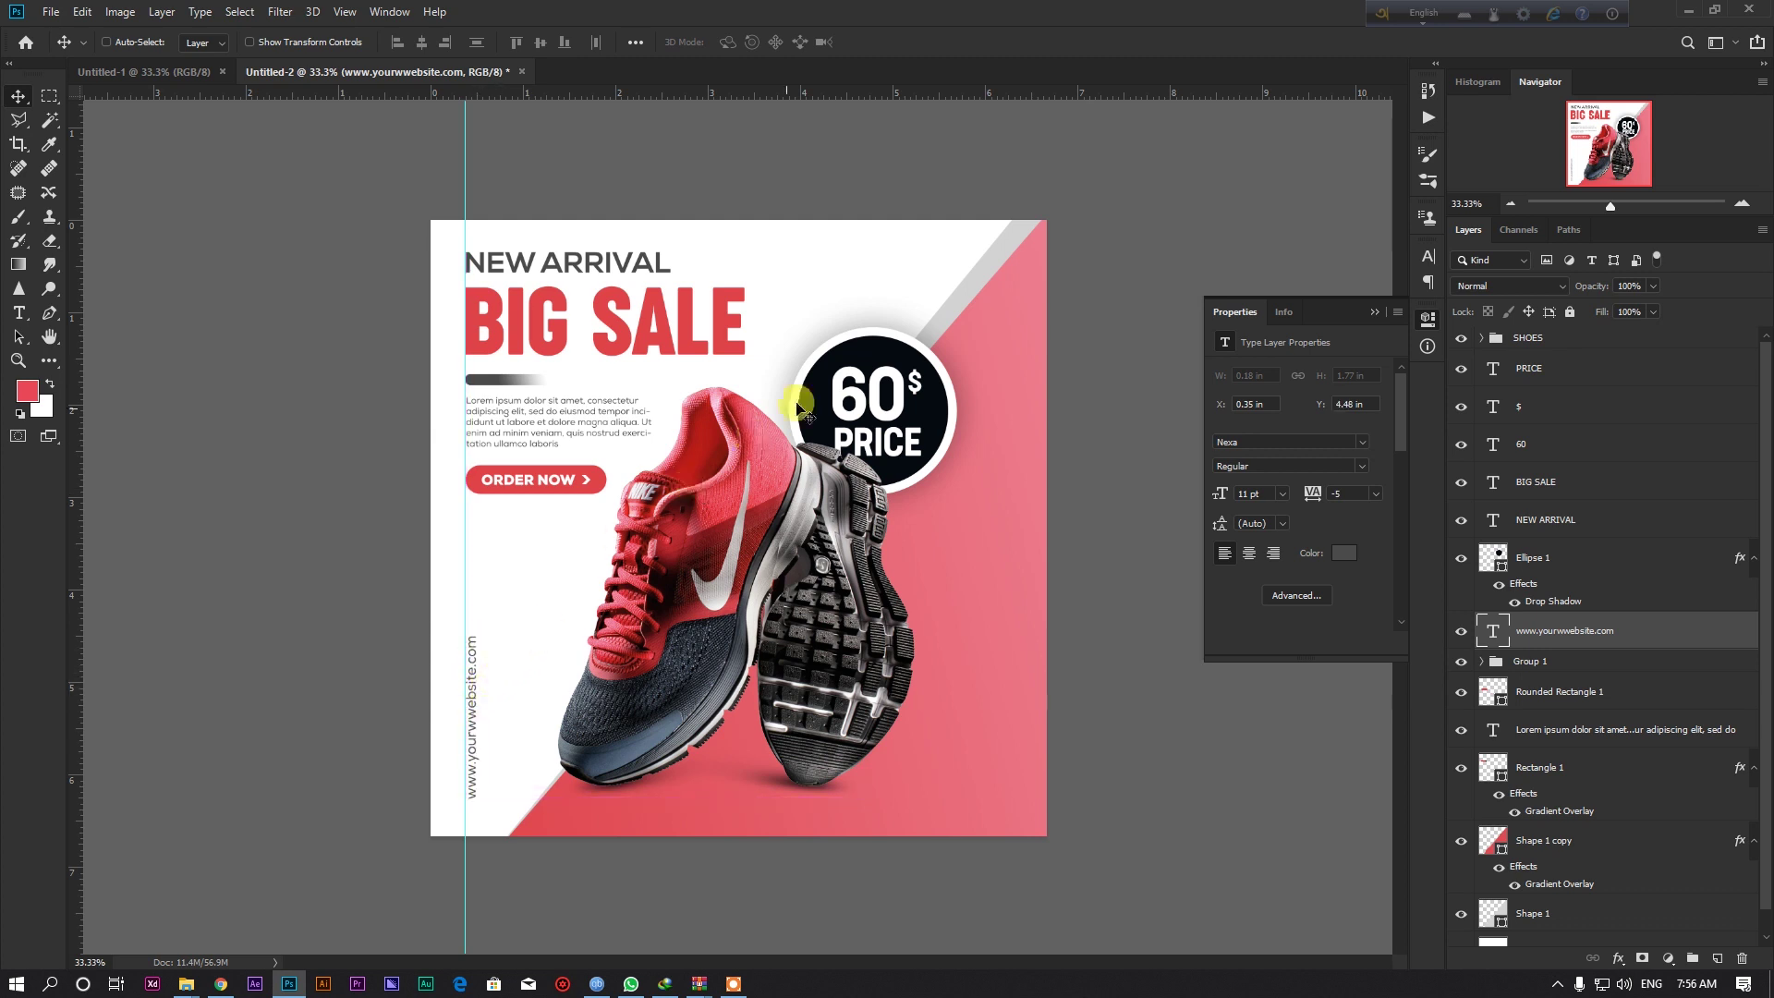
click(1516, 567)
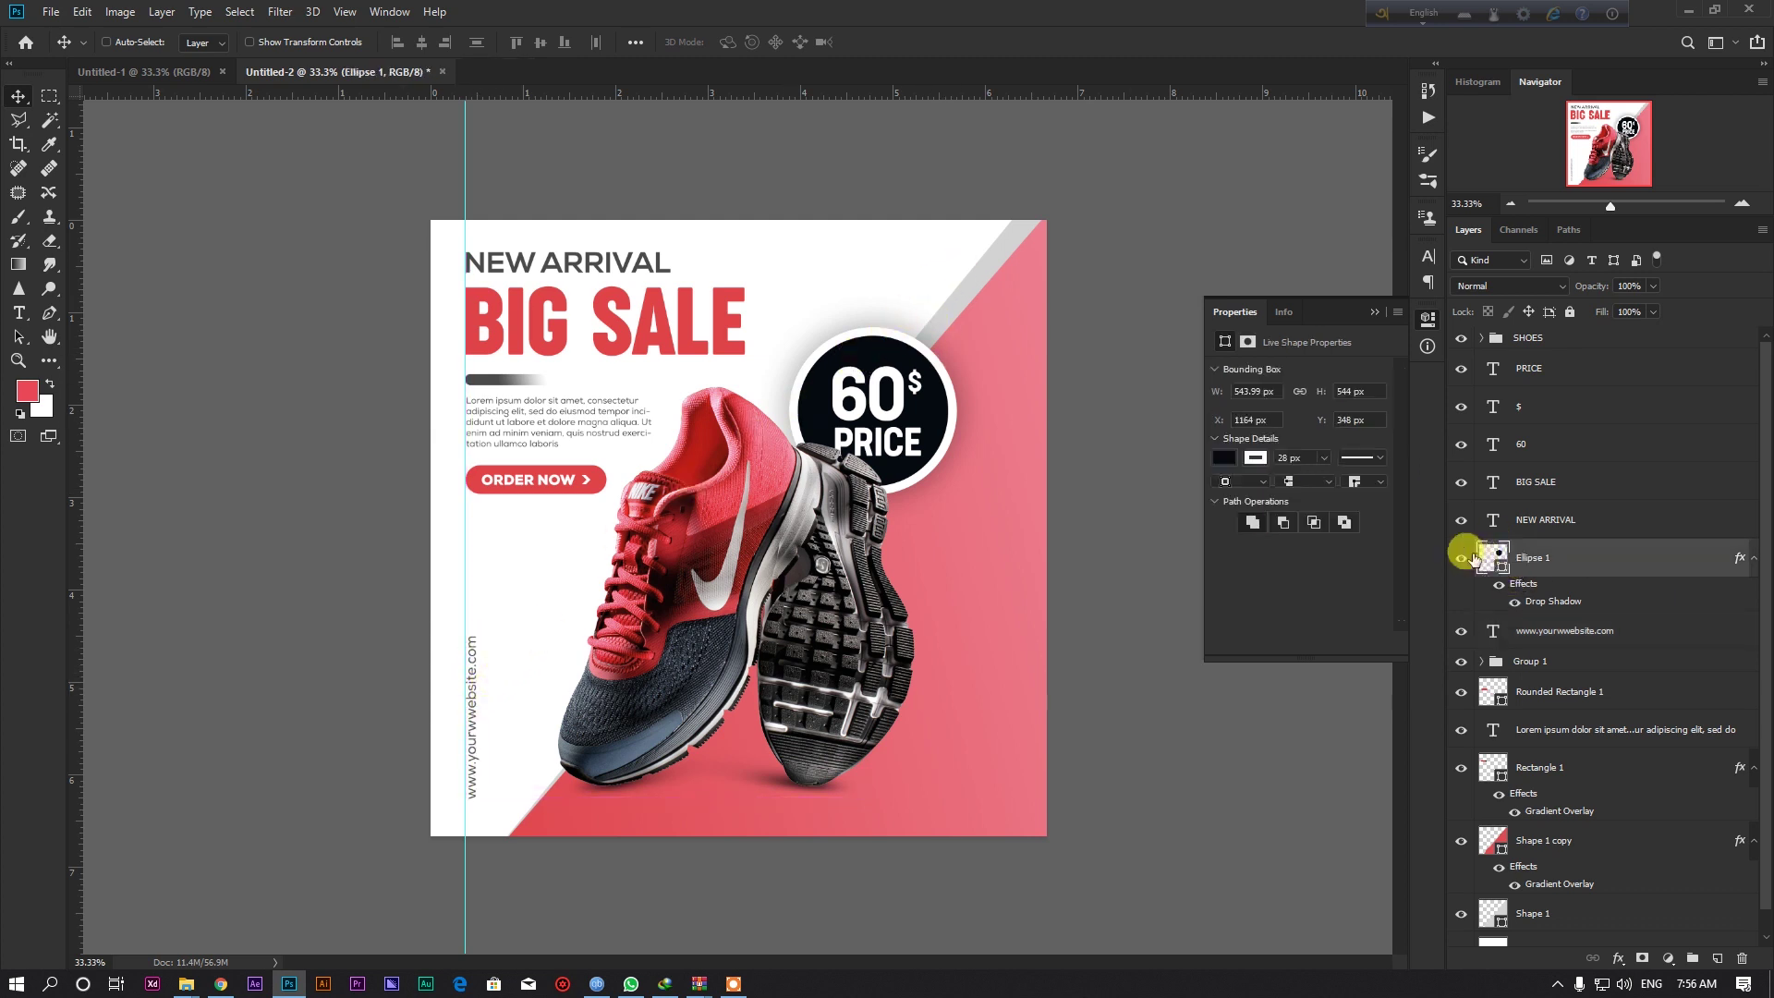
Select the SHOES, PRICE, $, 60 and Ellipse 1 layers together.
shift+click(1542, 519)
shift+click(1535, 481)
shift+click(1534, 444)
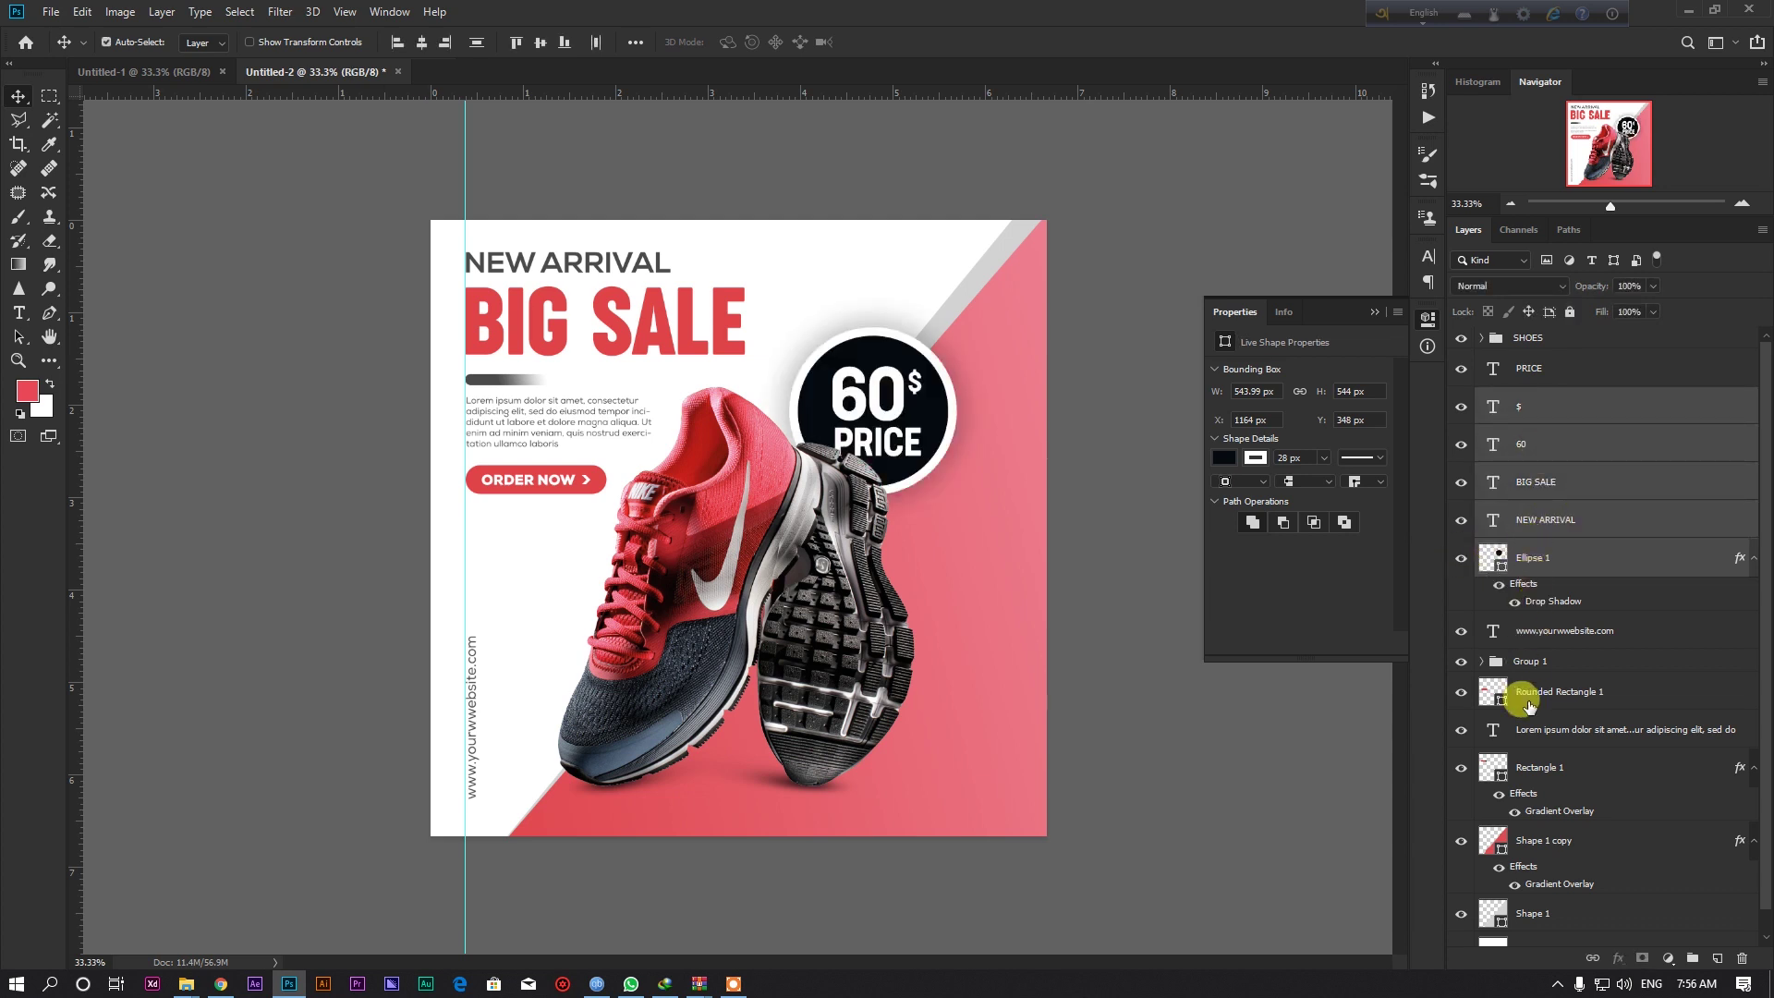
click(1461, 662)
click(1460, 338)
click(1461, 338)
shift+click(1516, 340)
shift+click(1528, 377)
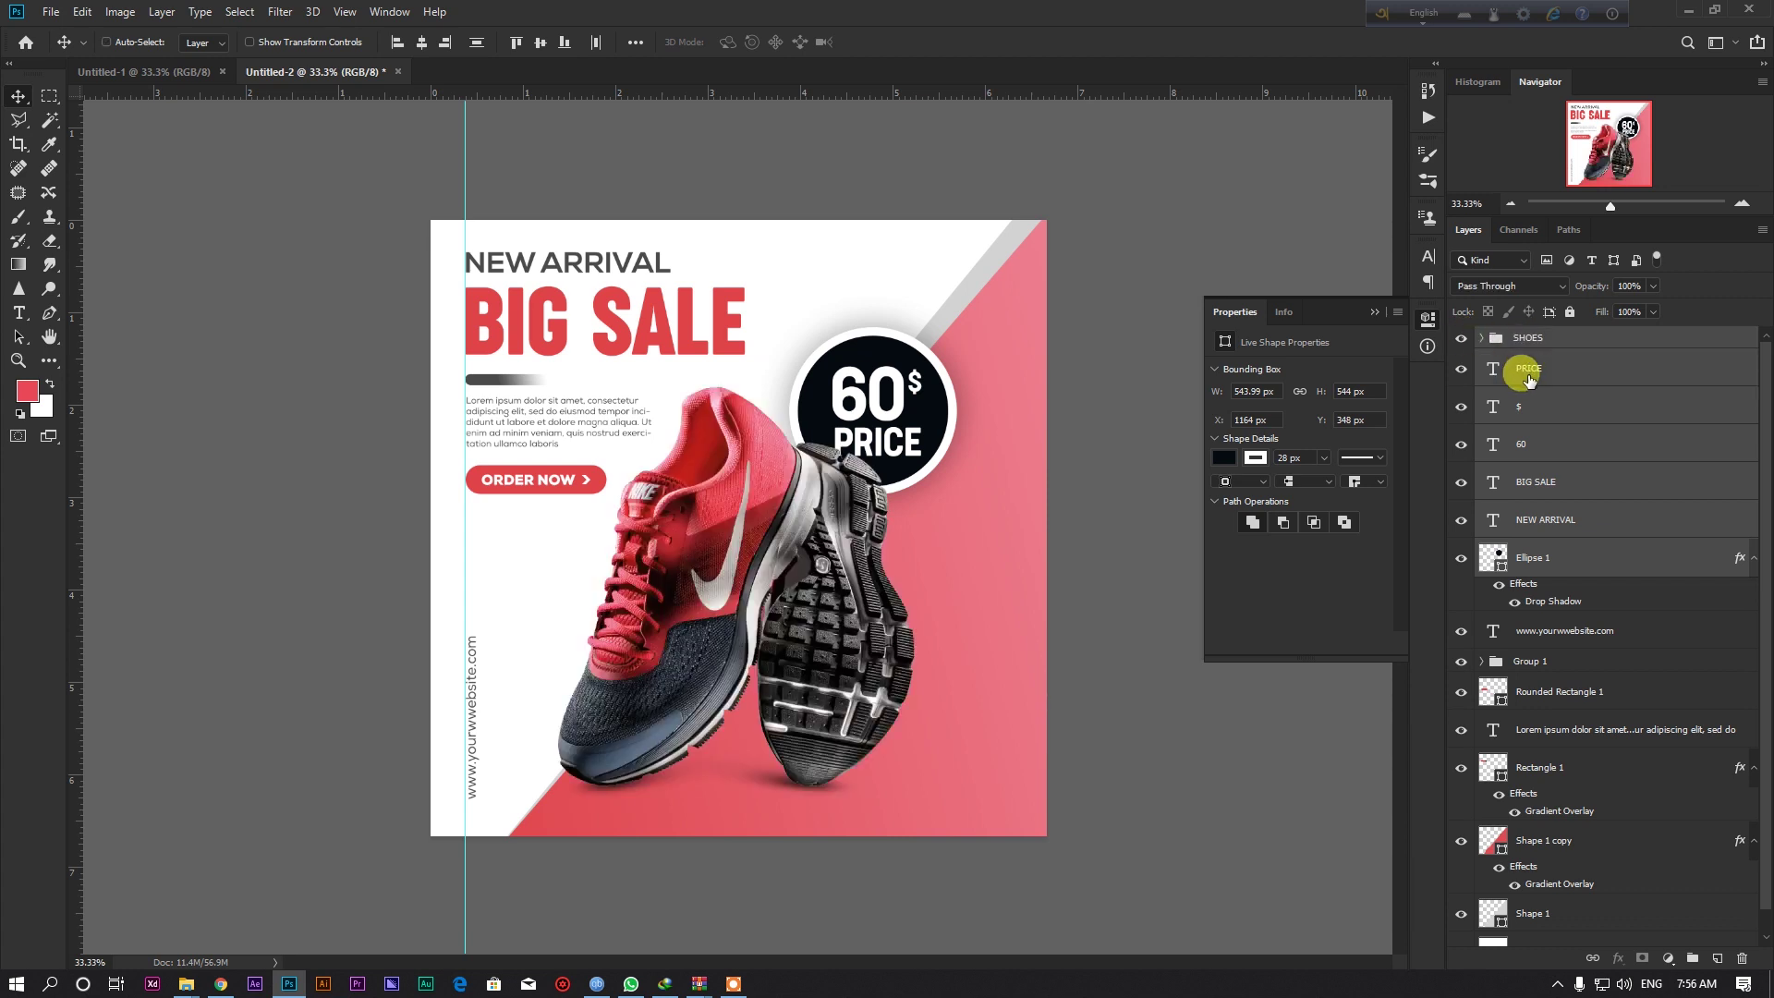
ctrl+click(1534, 484)
ctrl+click(1533, 521)
Shift the shoes and price circle right and group them as Group 2.
drag(954, 517, 996, 518)
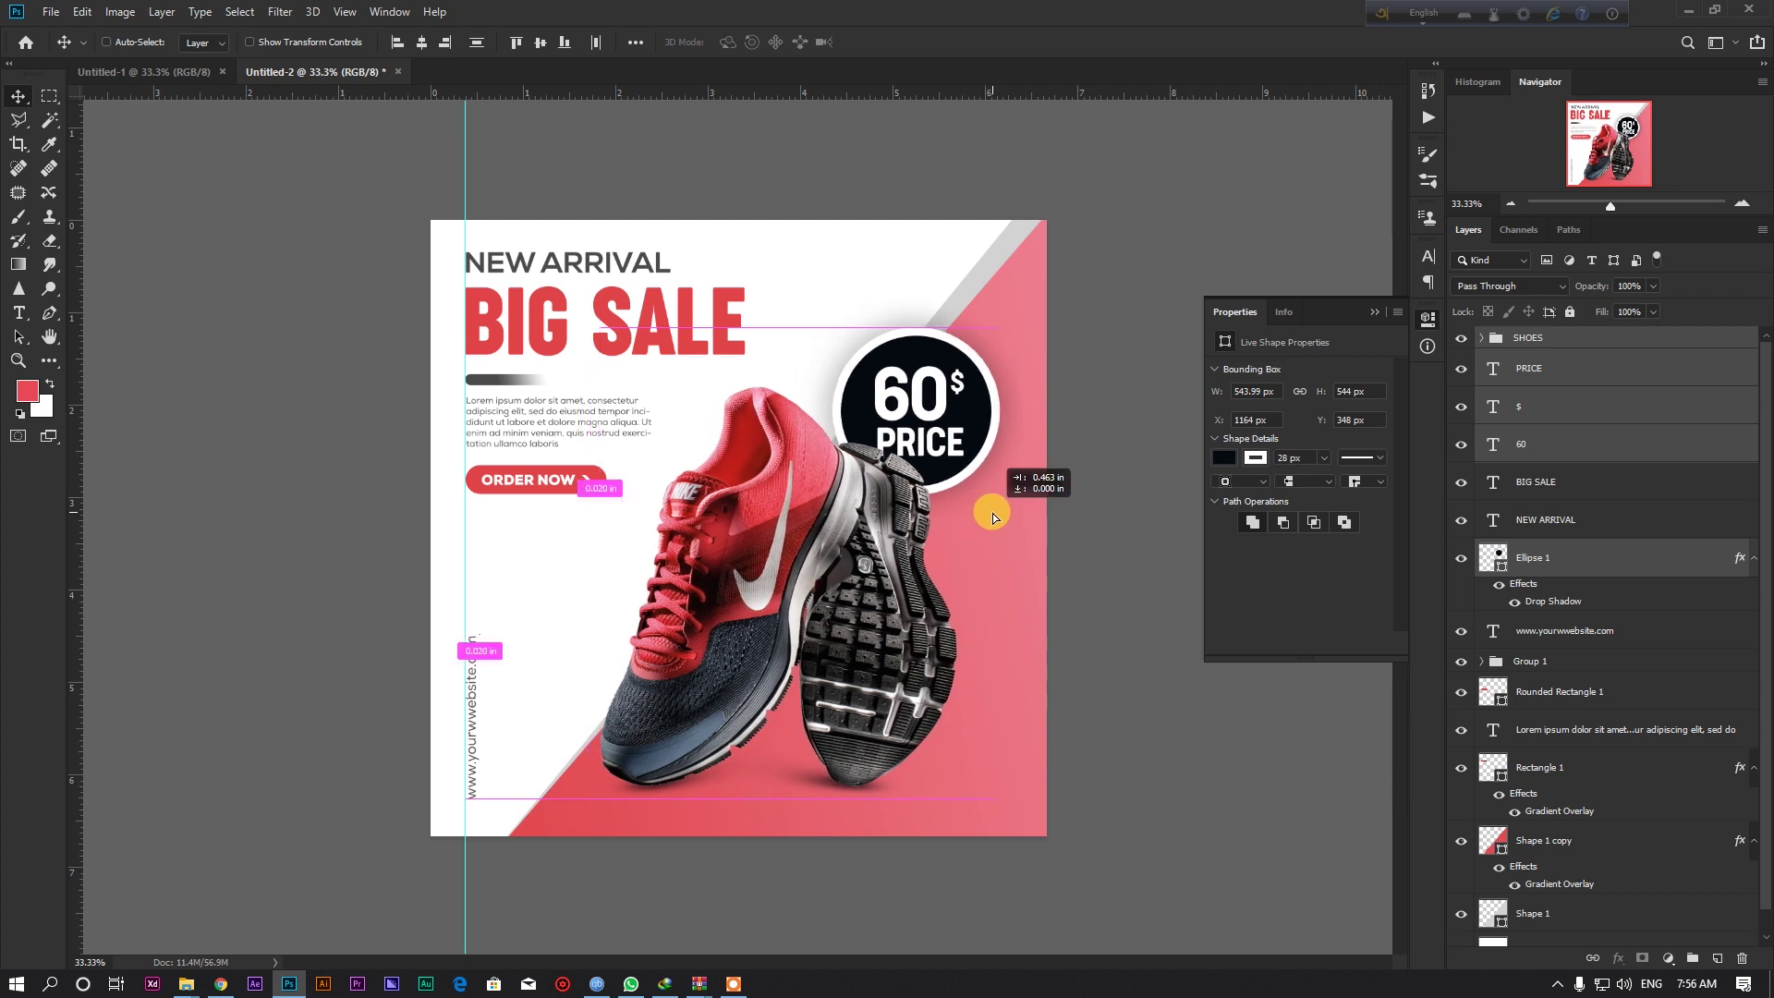
drag(996, 517, 992, 510)
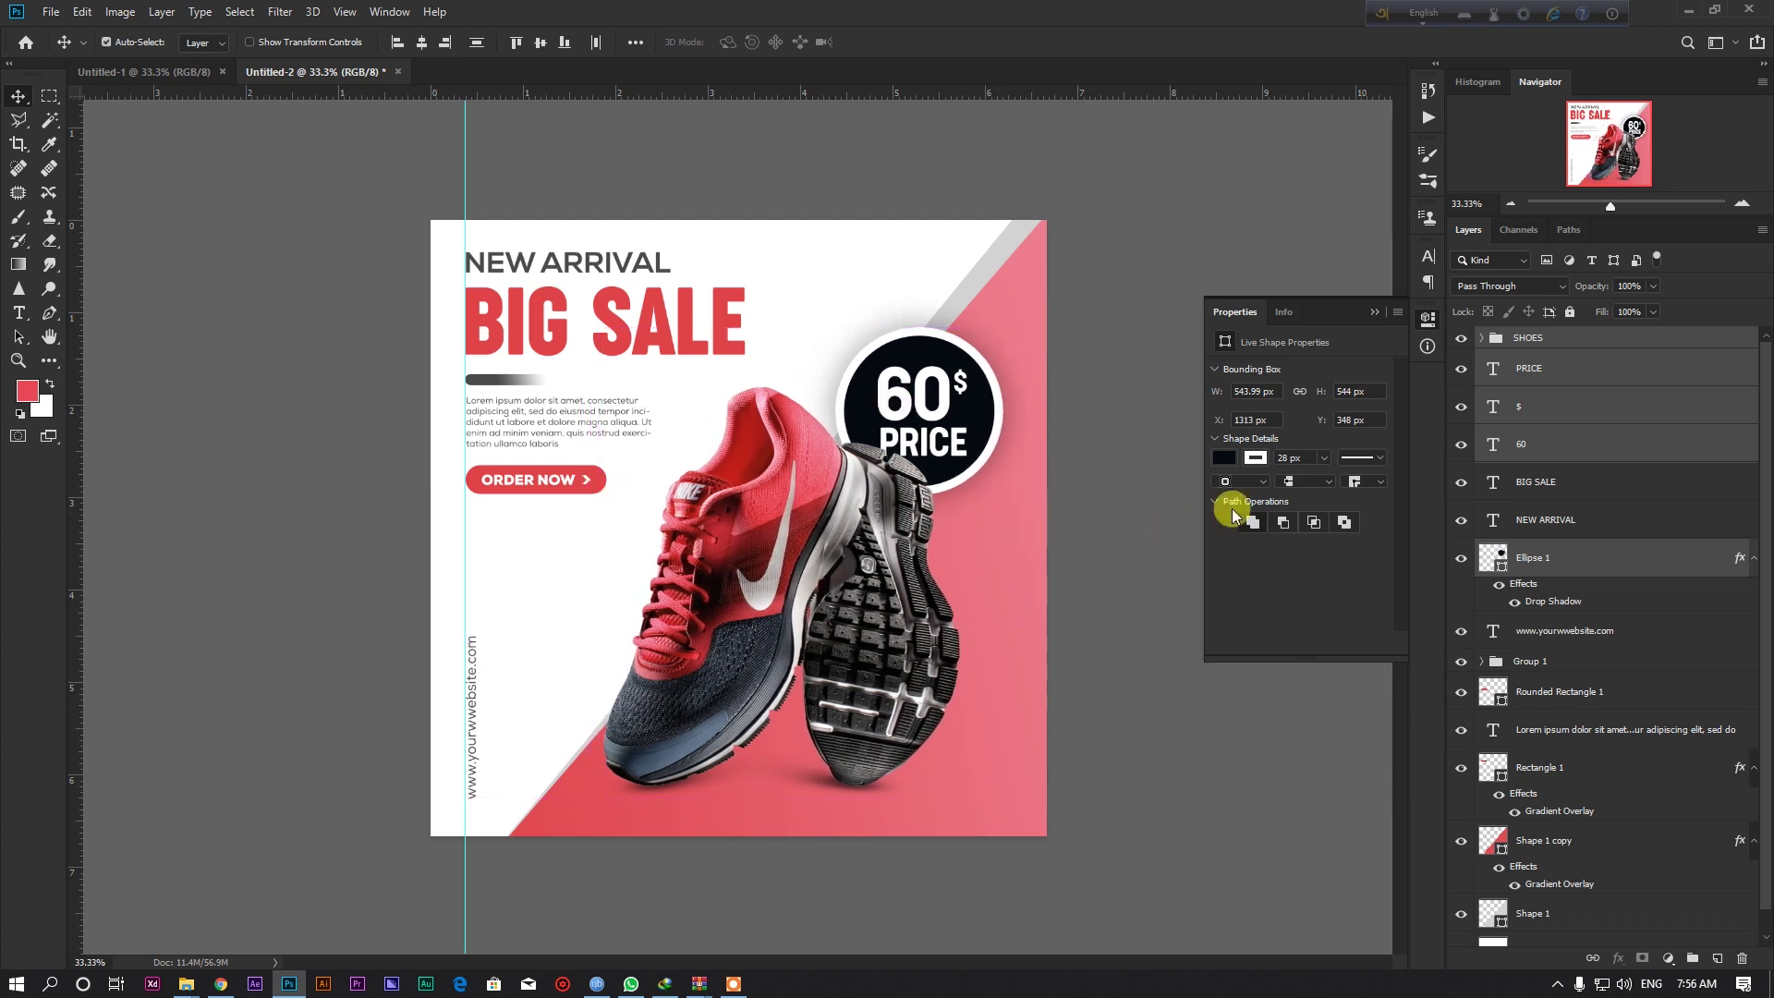
key(ctrl+g)
click(50, 360)
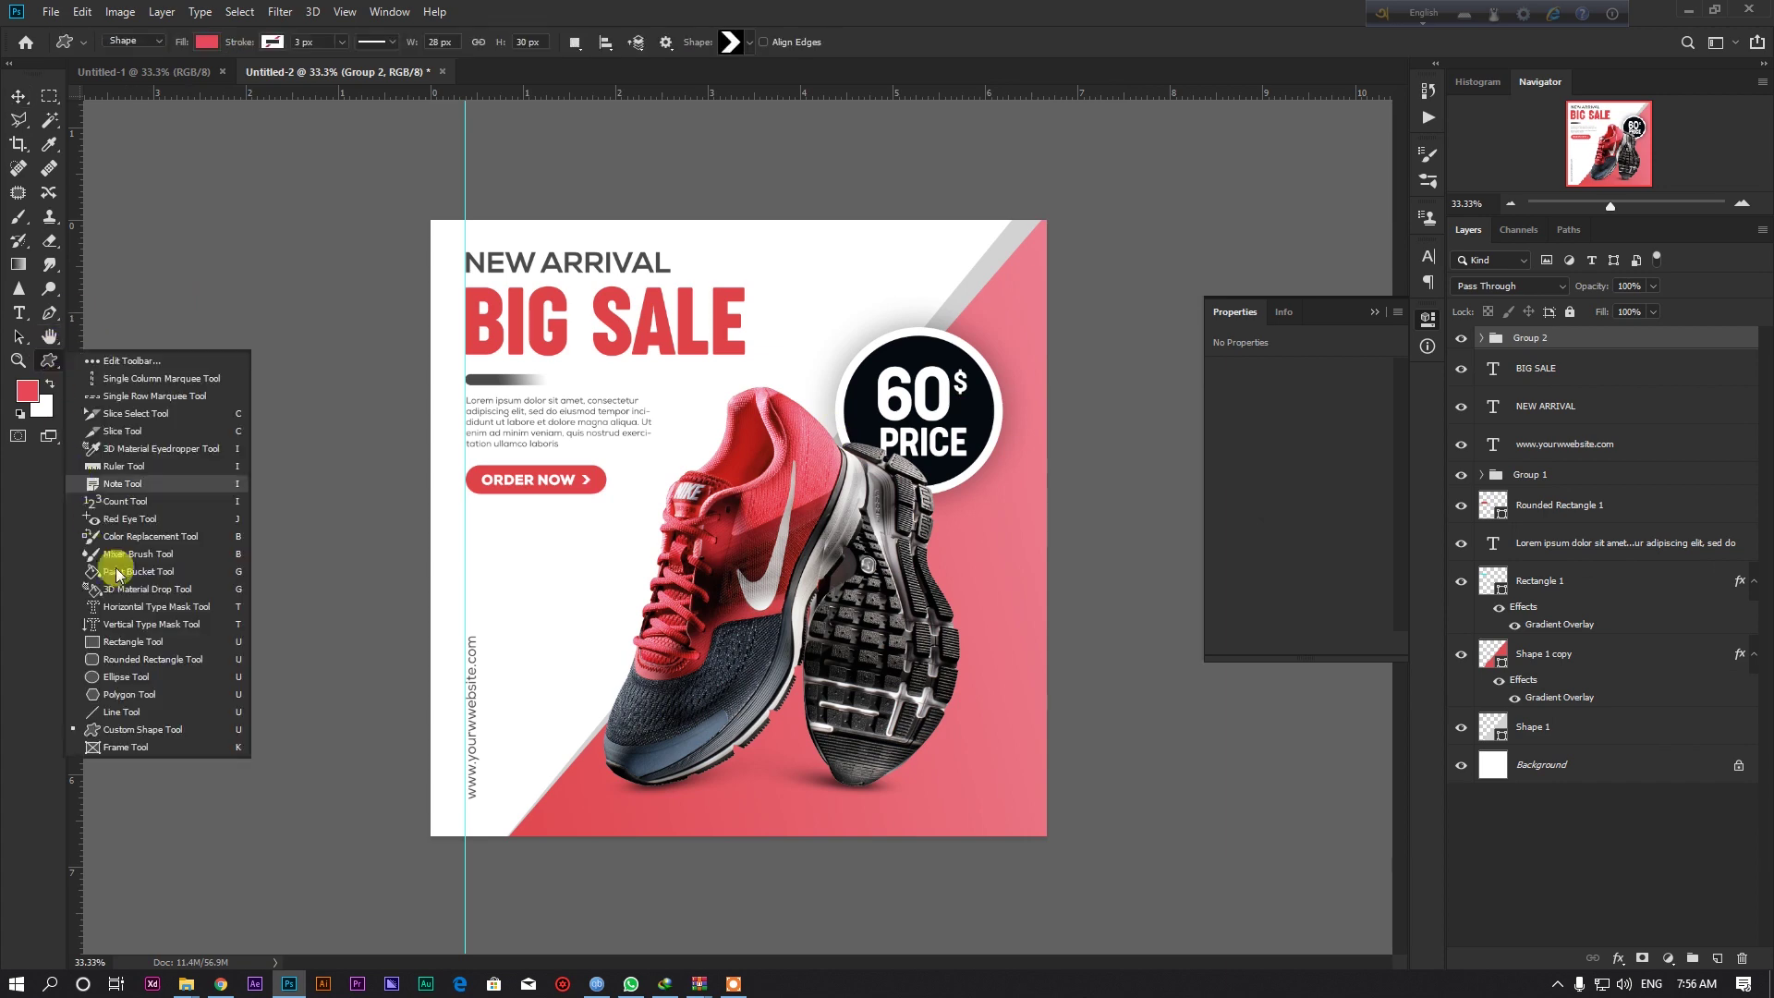
Draw a red square in the top-left corner and scale it to reach the guide.
click(112, 657)
scroll(434, 229, up, 3)
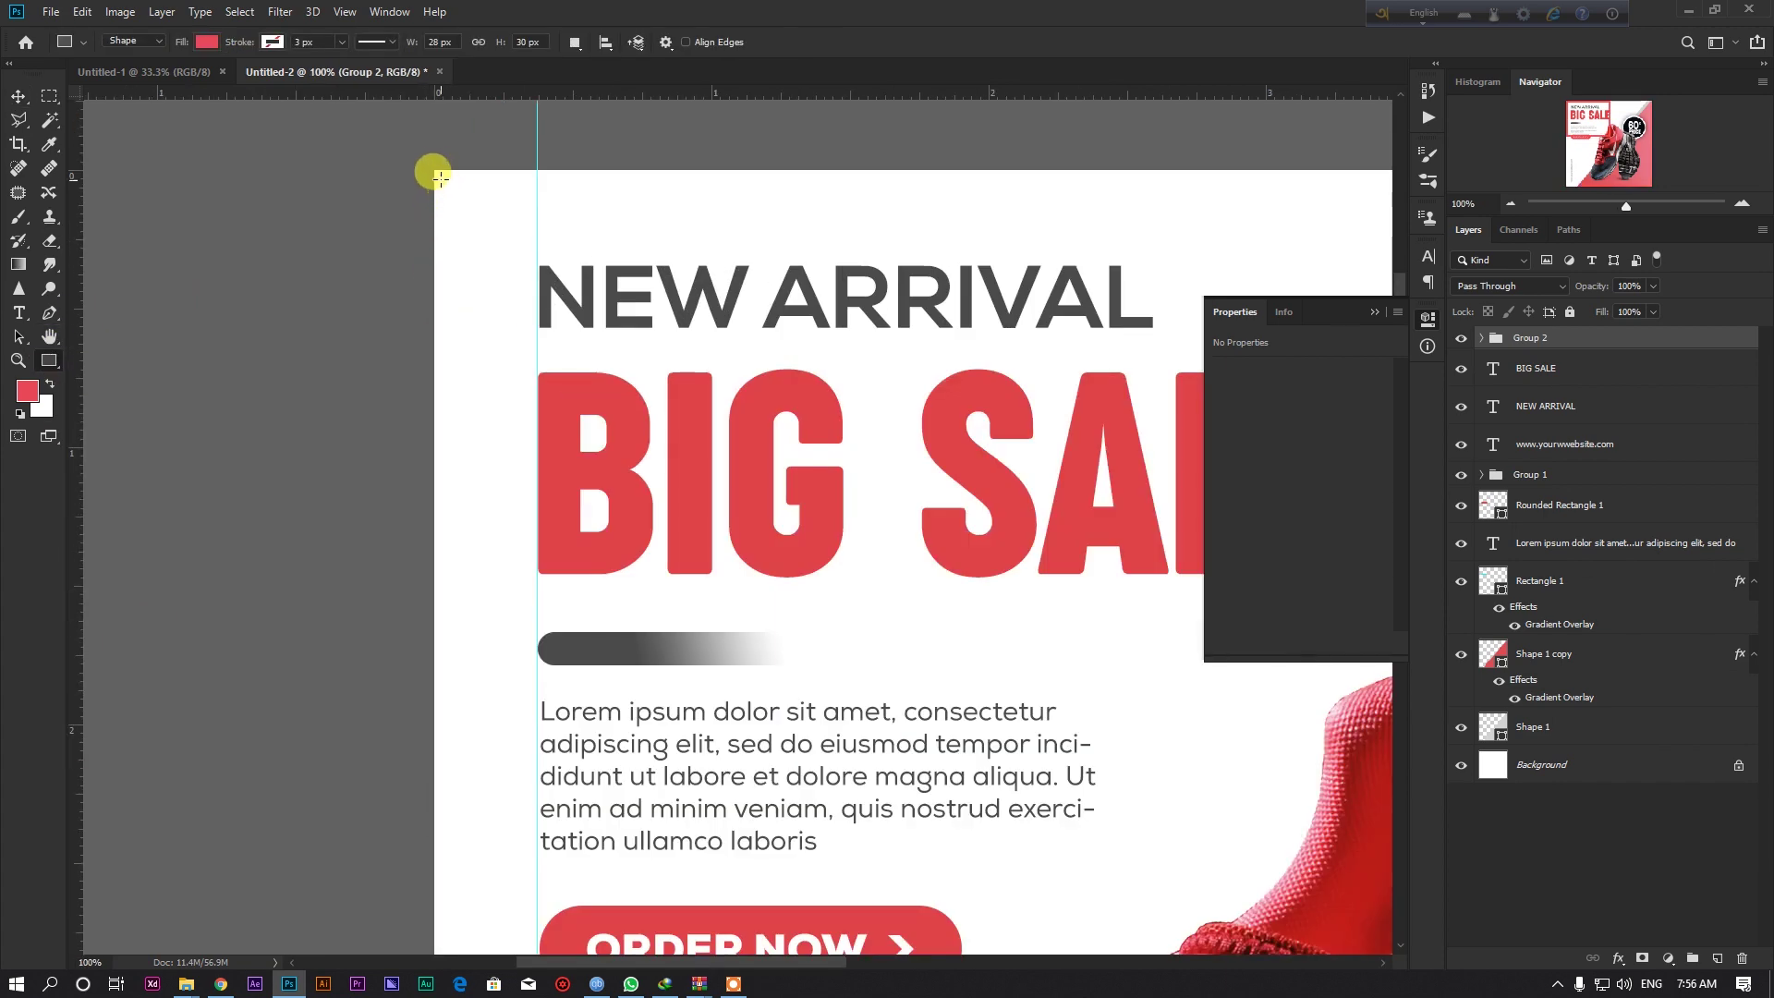
drag(436, 169, 576, 268)
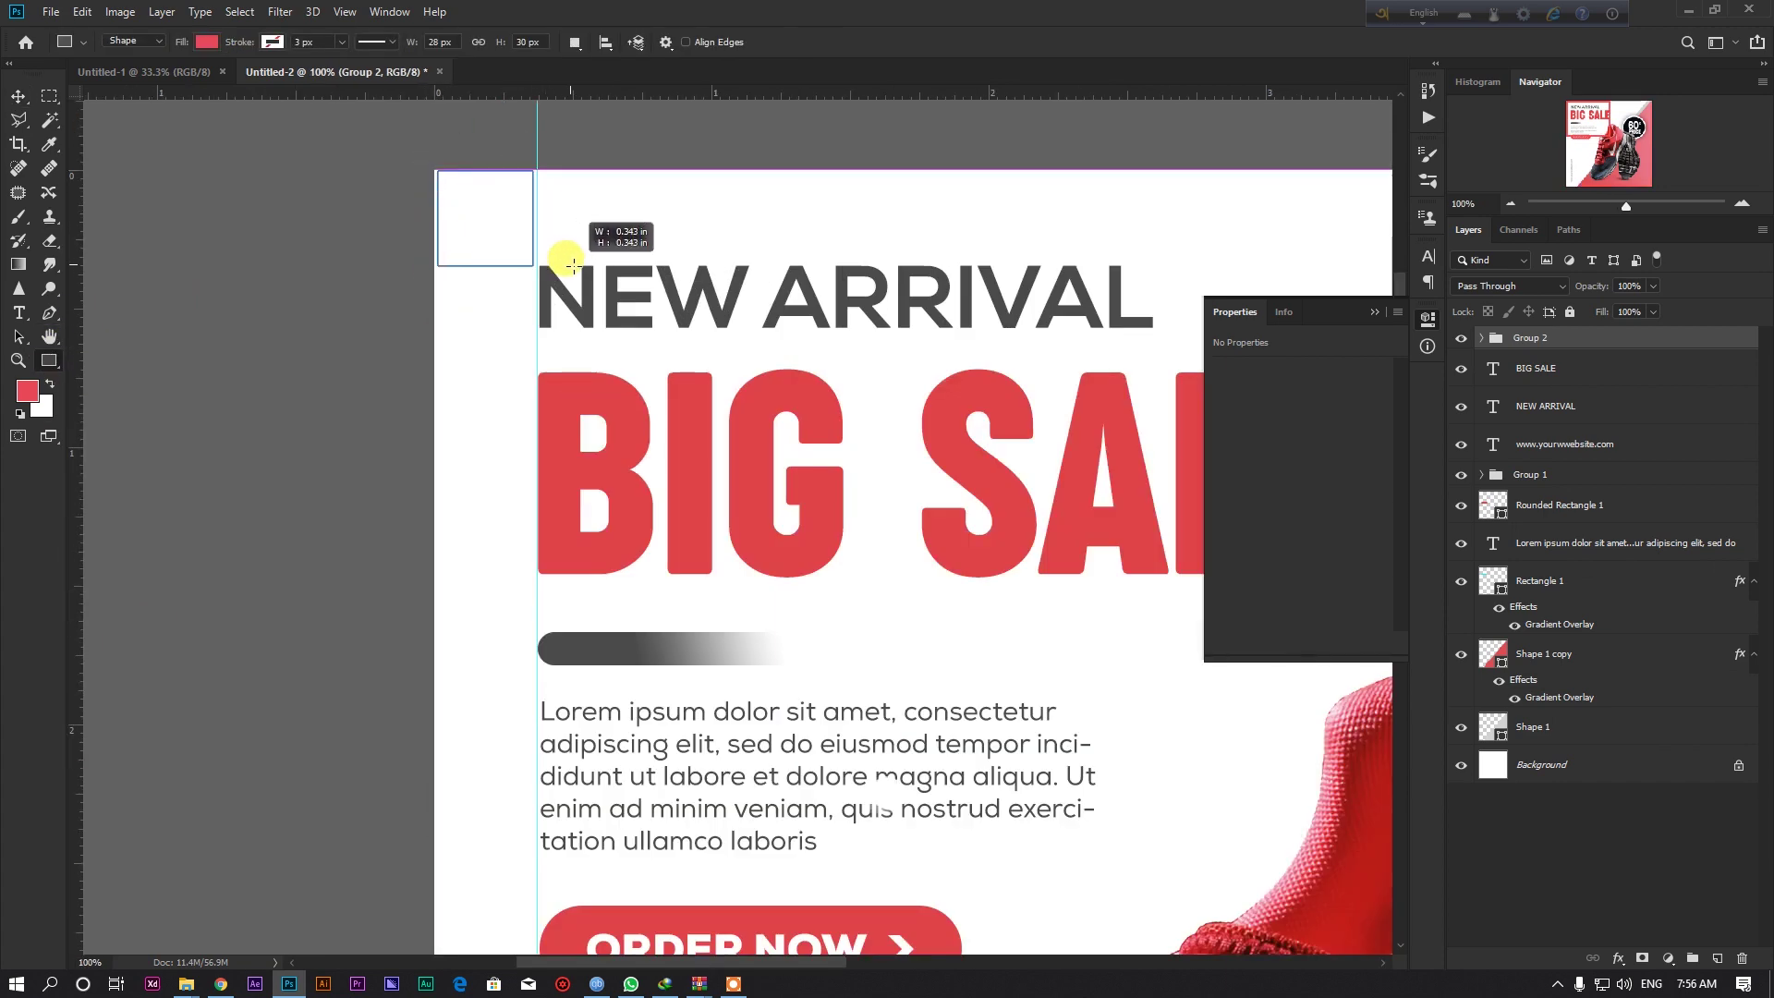
drag(576, 269, 560, 215)
key(v)
scroll(568, 222, up, 2)
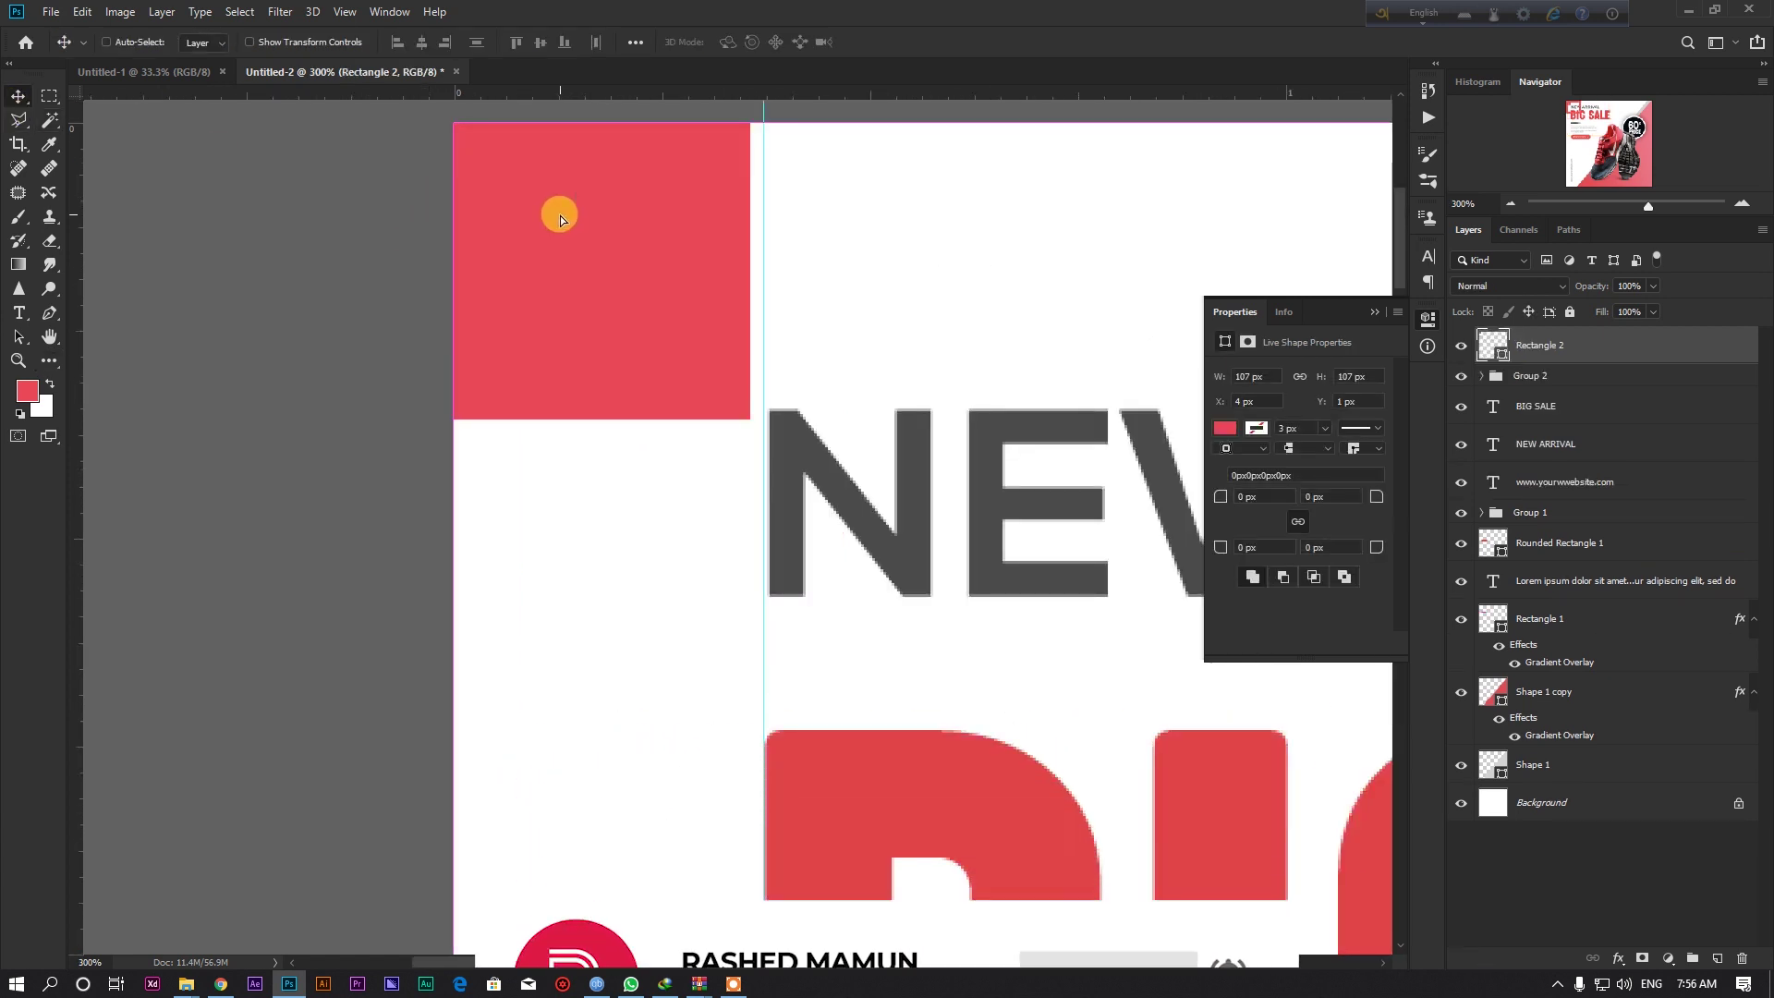
key(ctrl+t)
drag(750, 275, 763, 275)
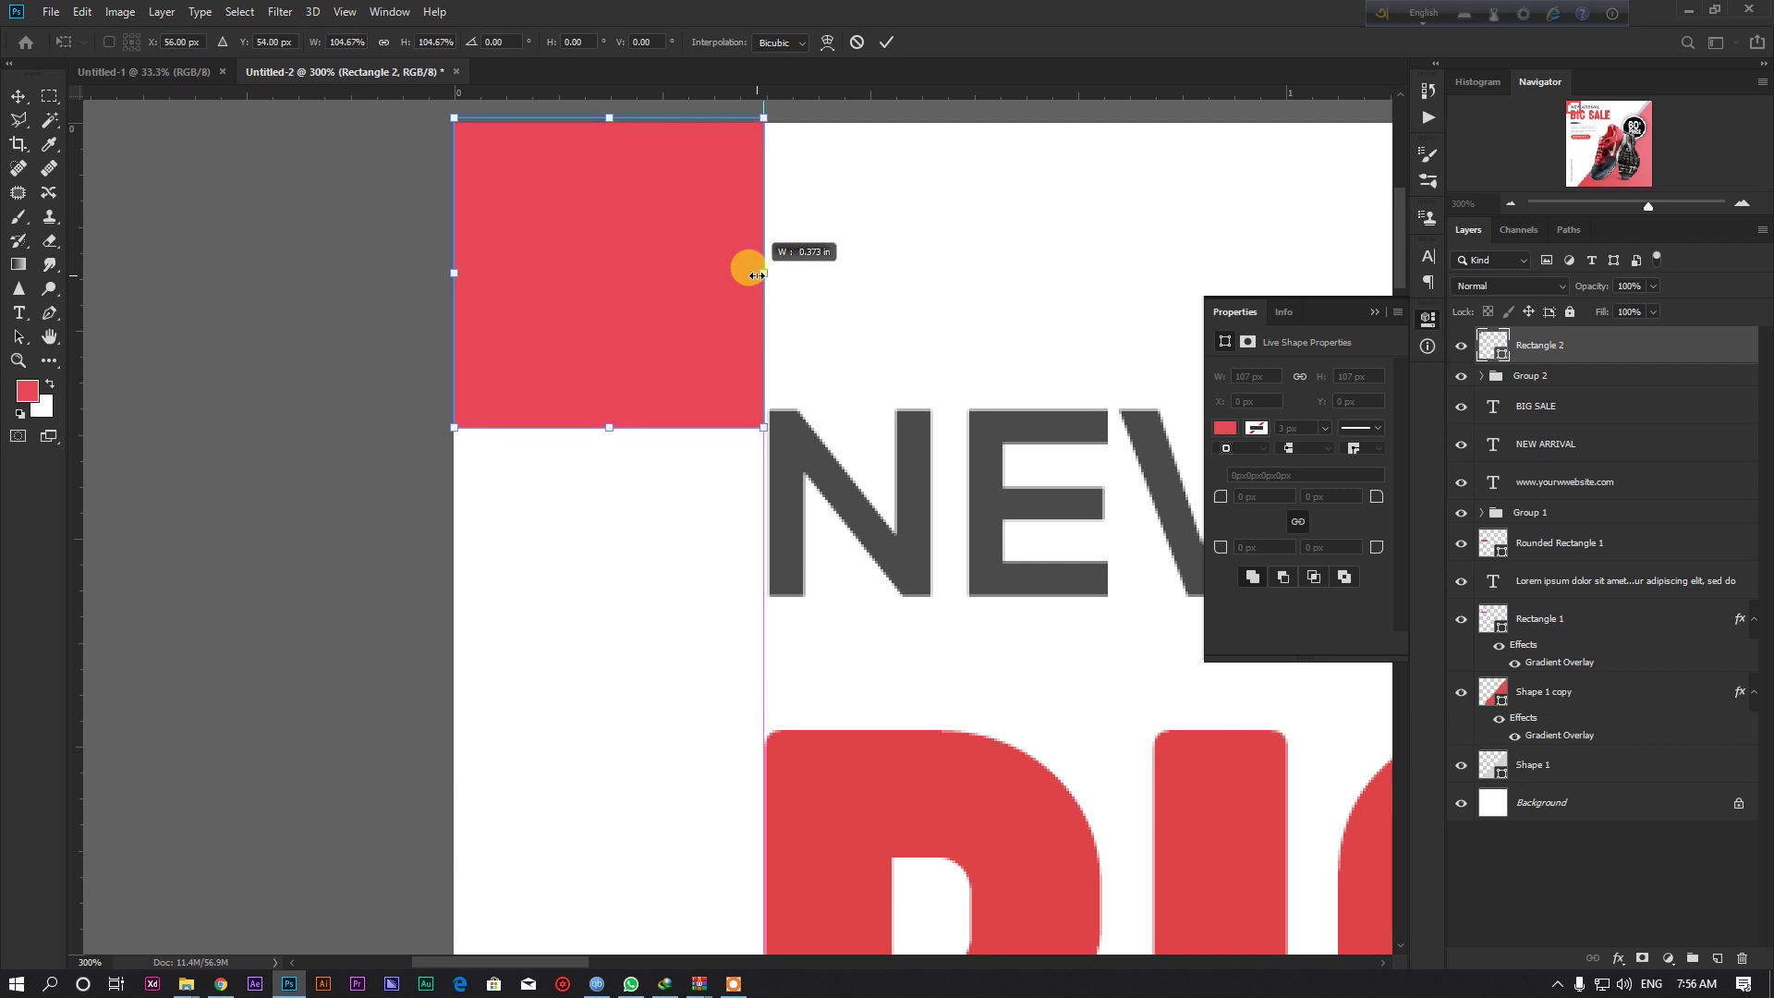
key(Return)
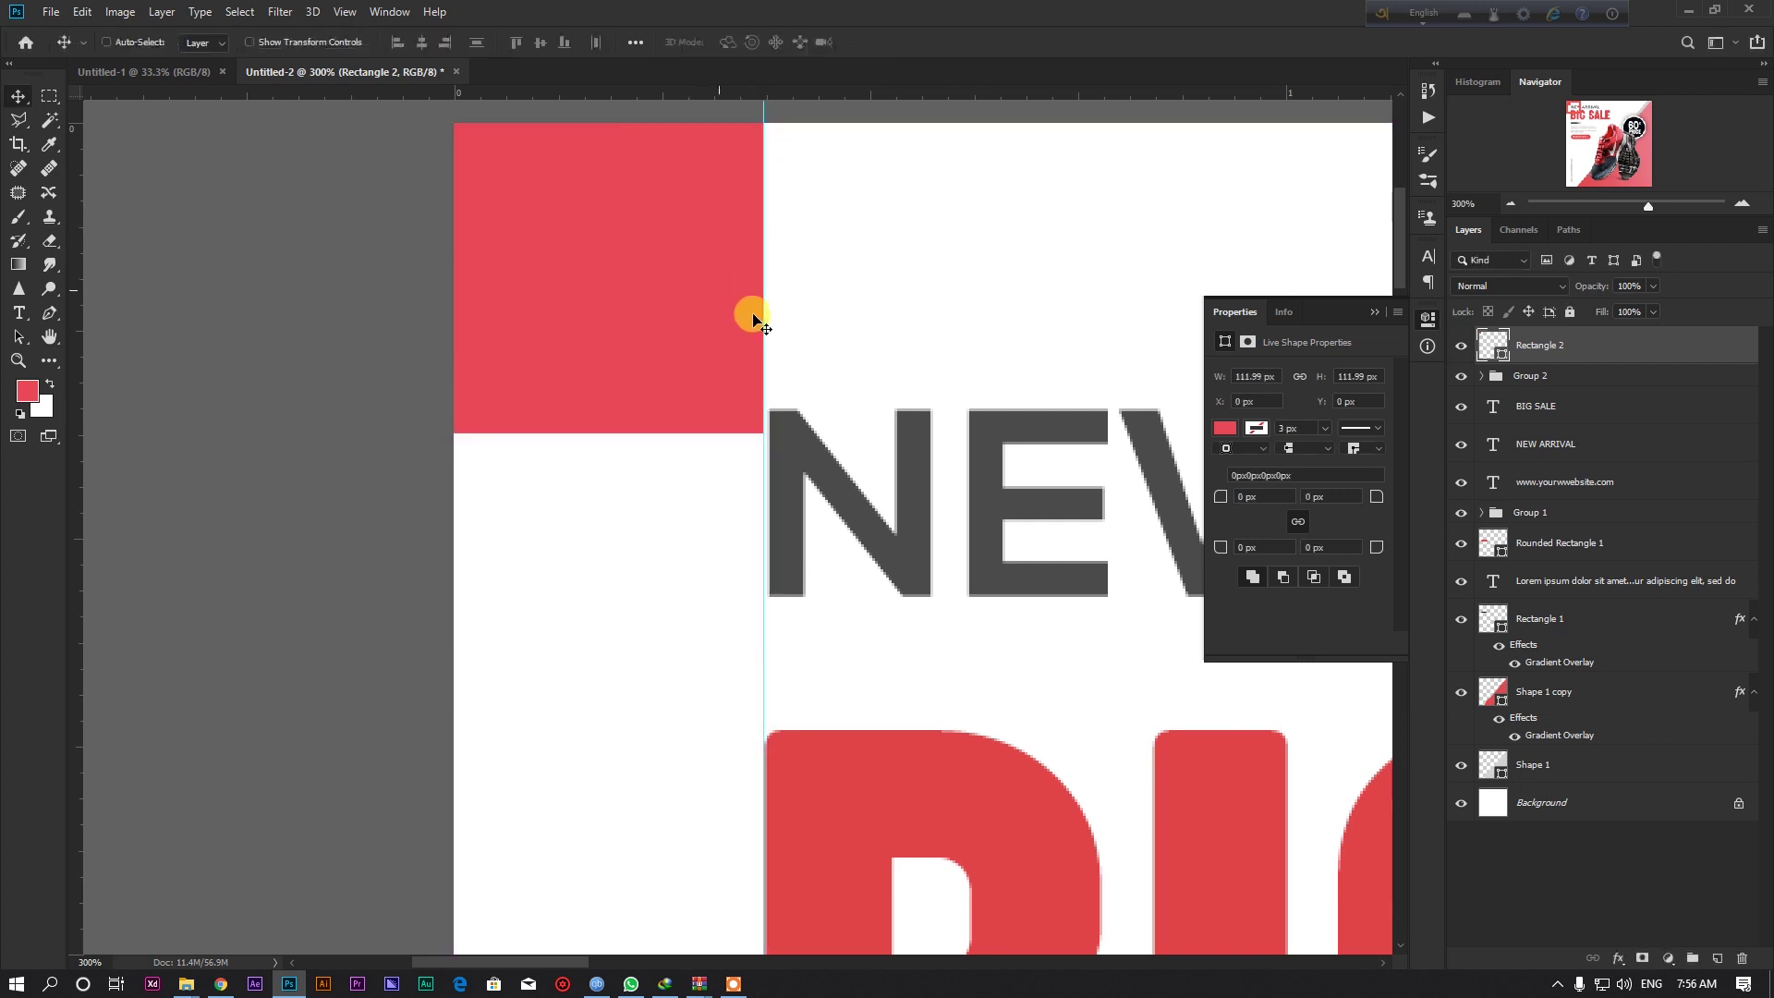
scroll(739, 328, down, 1)
scroll(739, 328, down, 1)
Select the BIG SALE, NEW ARRIVAL, website text, Group 1, rectangles and Lorem text layers.
click(1536, 413)
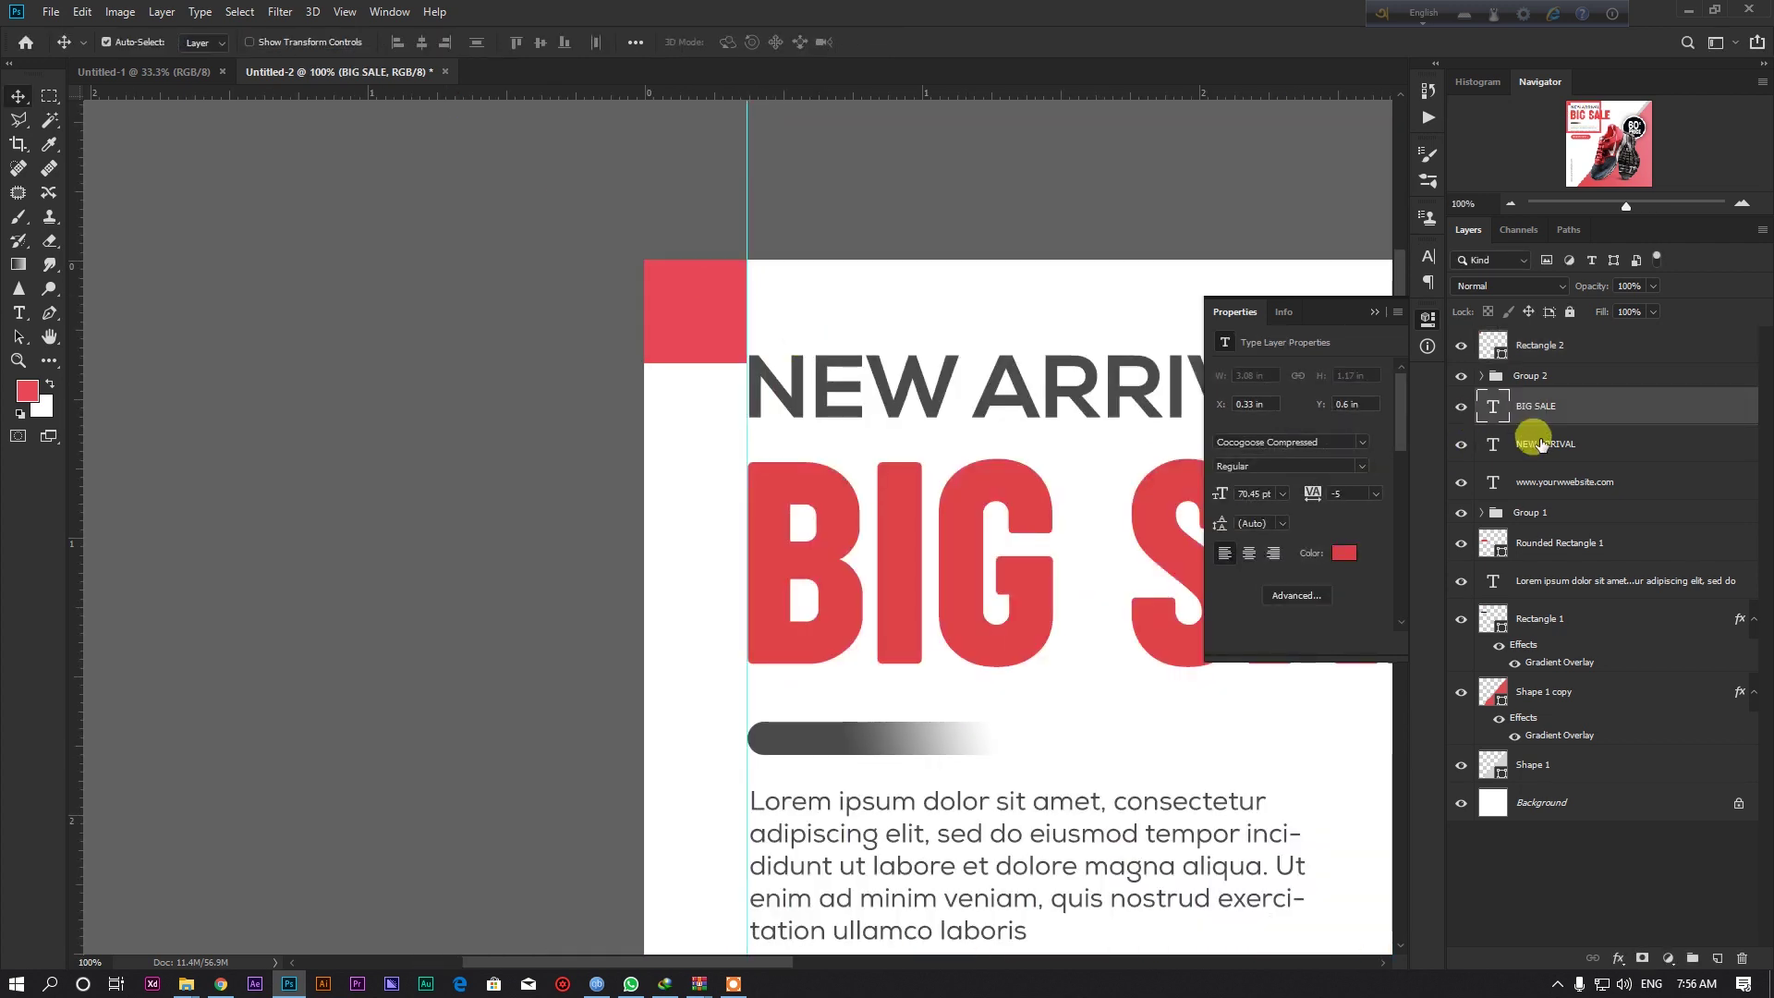
shift+click(1543, 443)
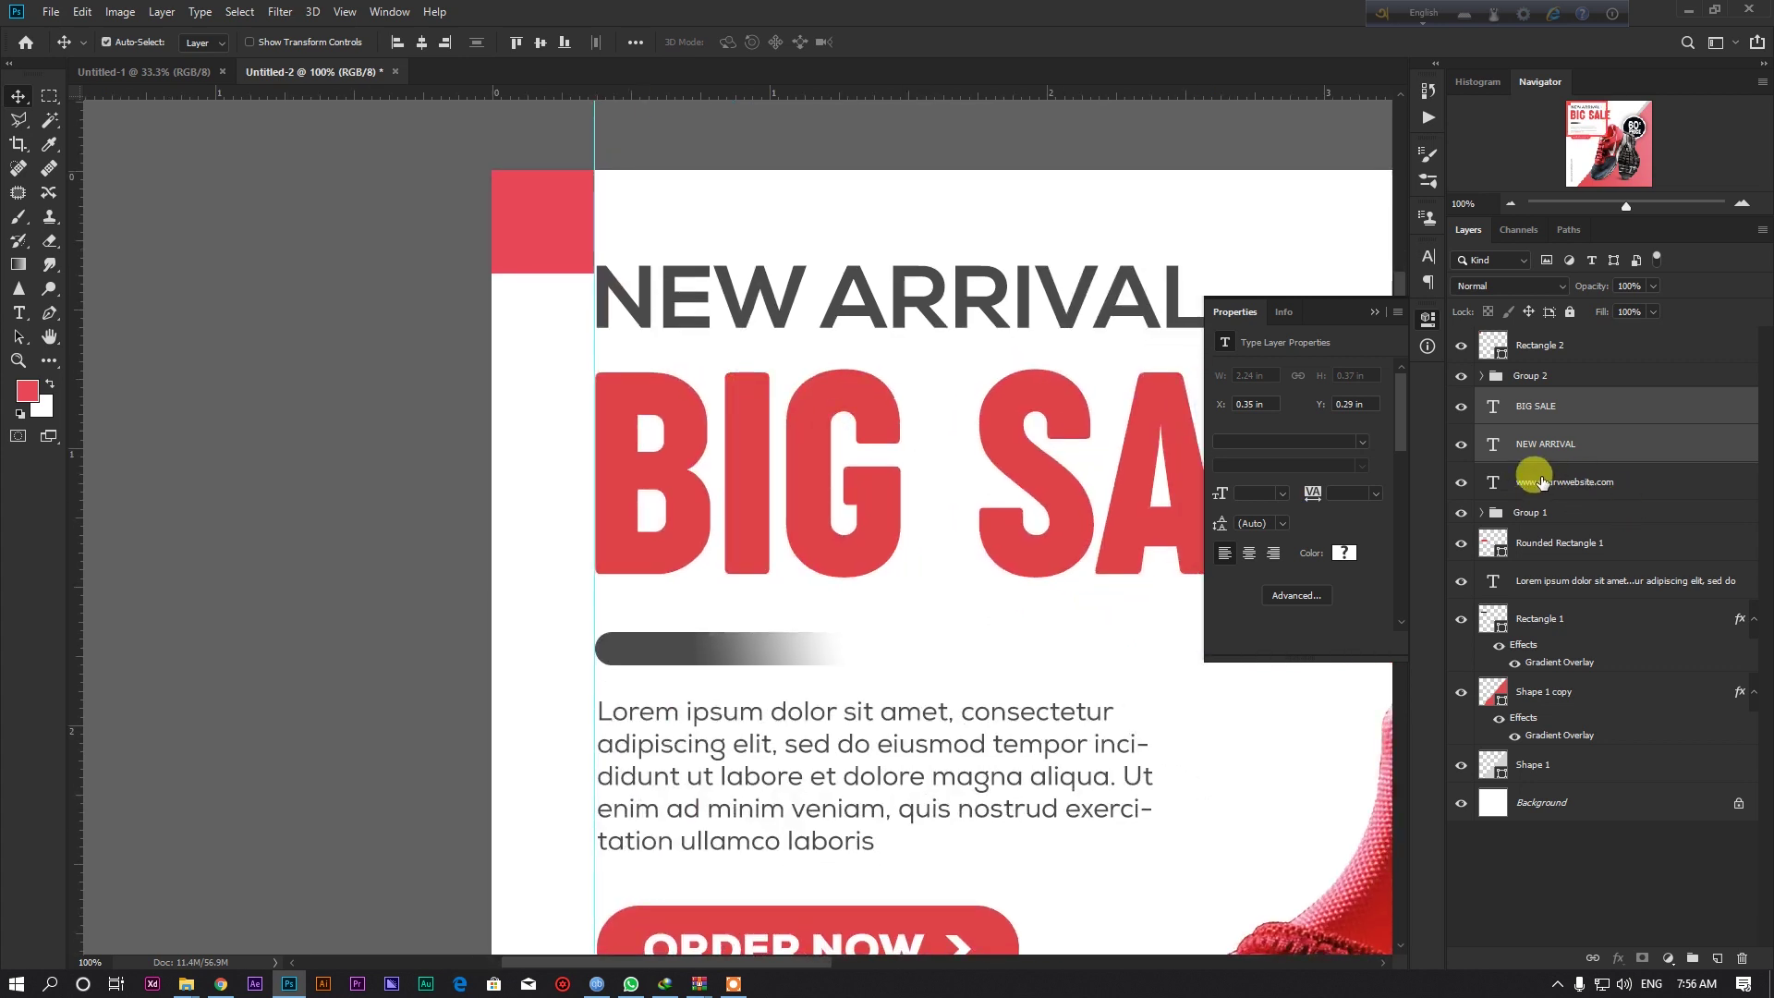
shift+click(1535, 481)
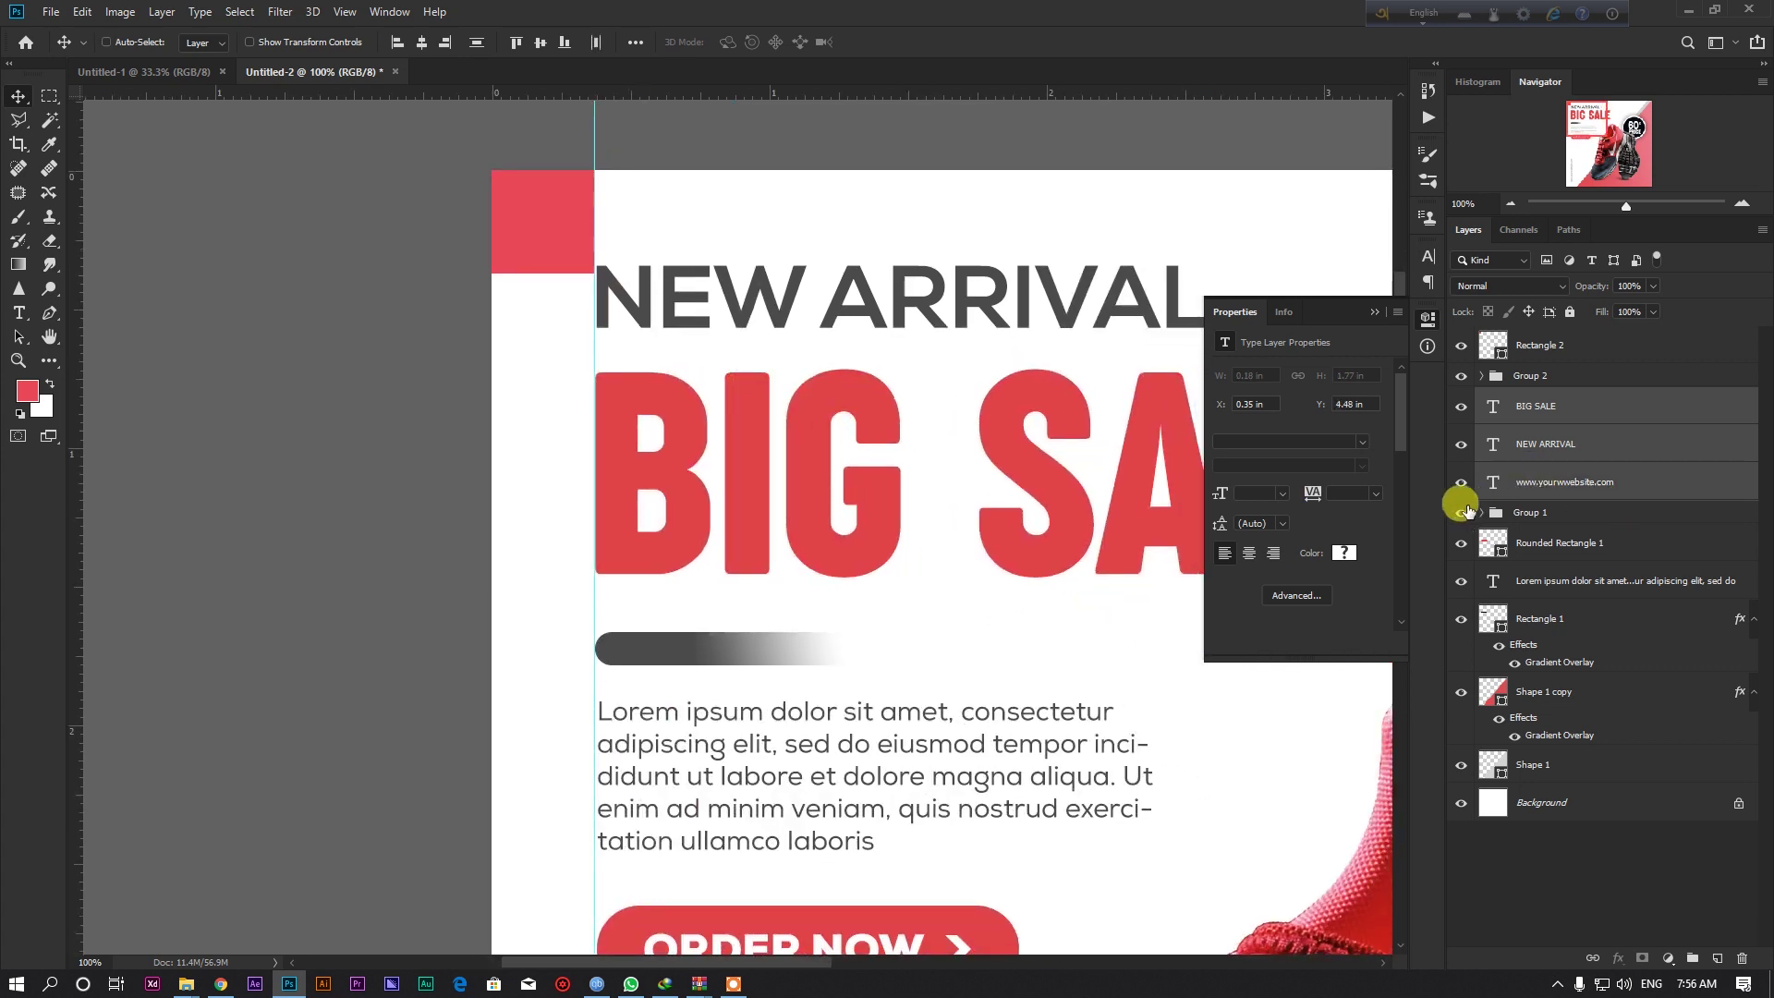
ctrl+click(1515, 512)
scroll(987, 522, down, 10)
scroll(939, 503, down, 3)
scroll(918, 508, down, 3)
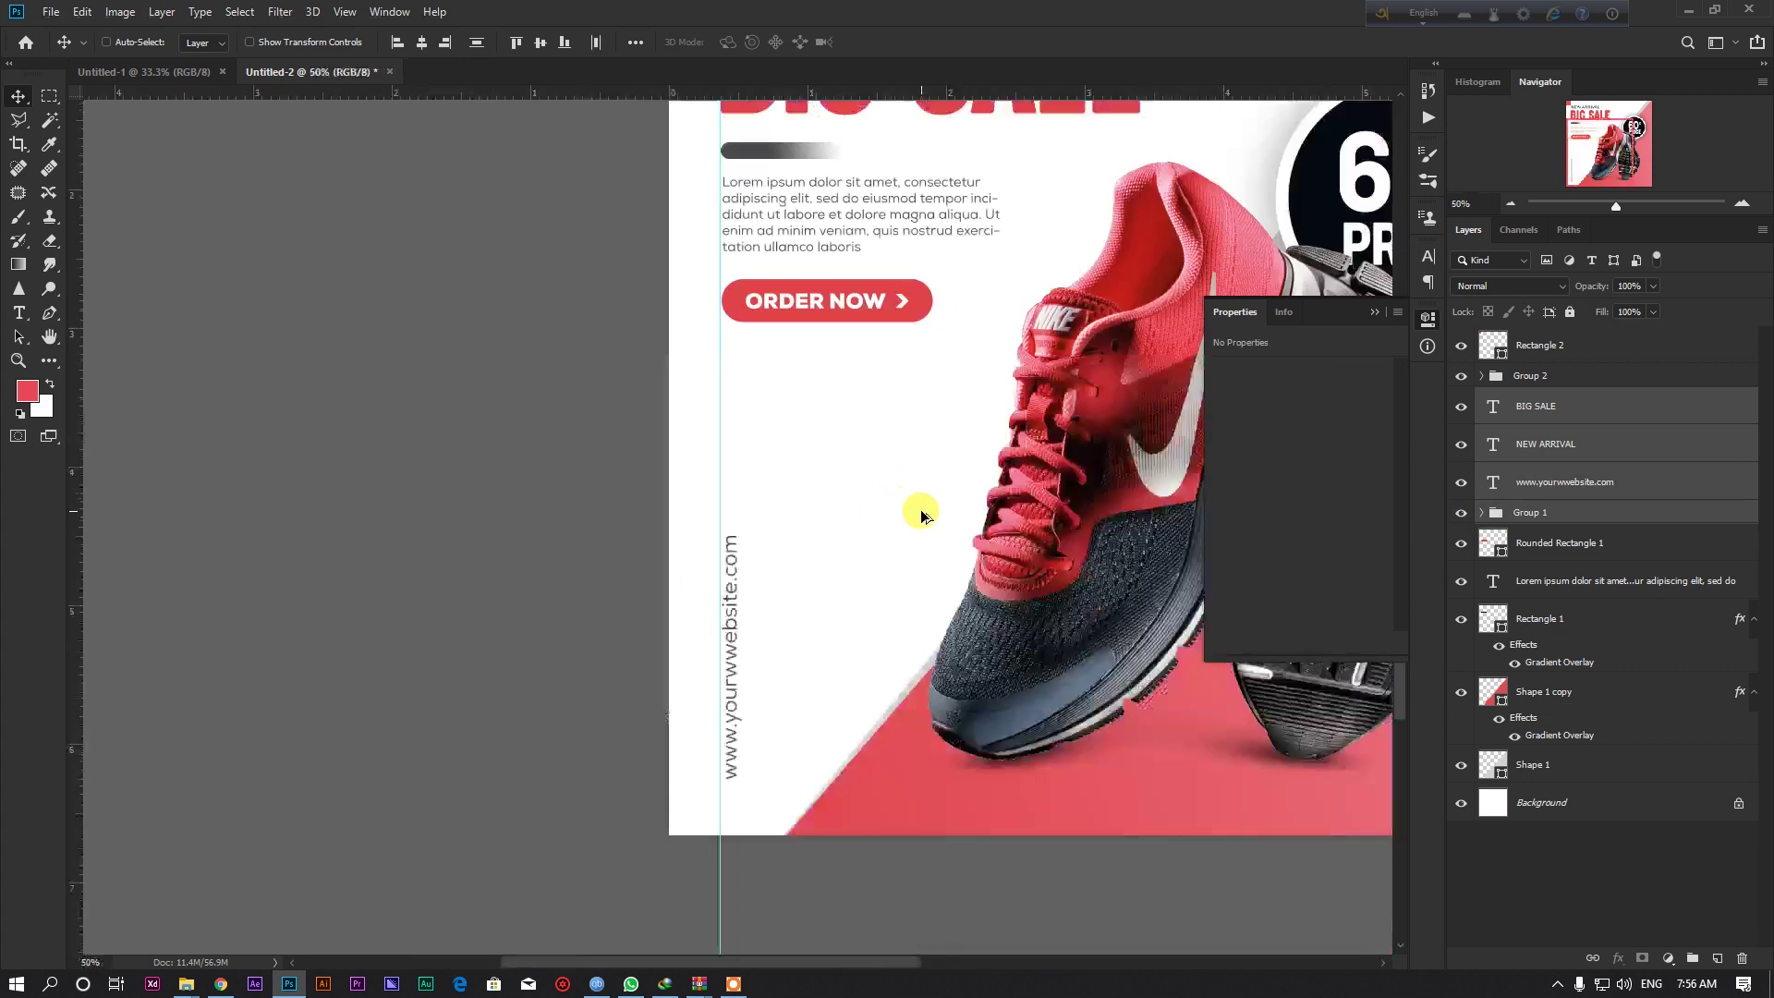
ctrl+click(1534, 542)
ctrl+click(1545, 584)
ctrl+click(1510, 616)
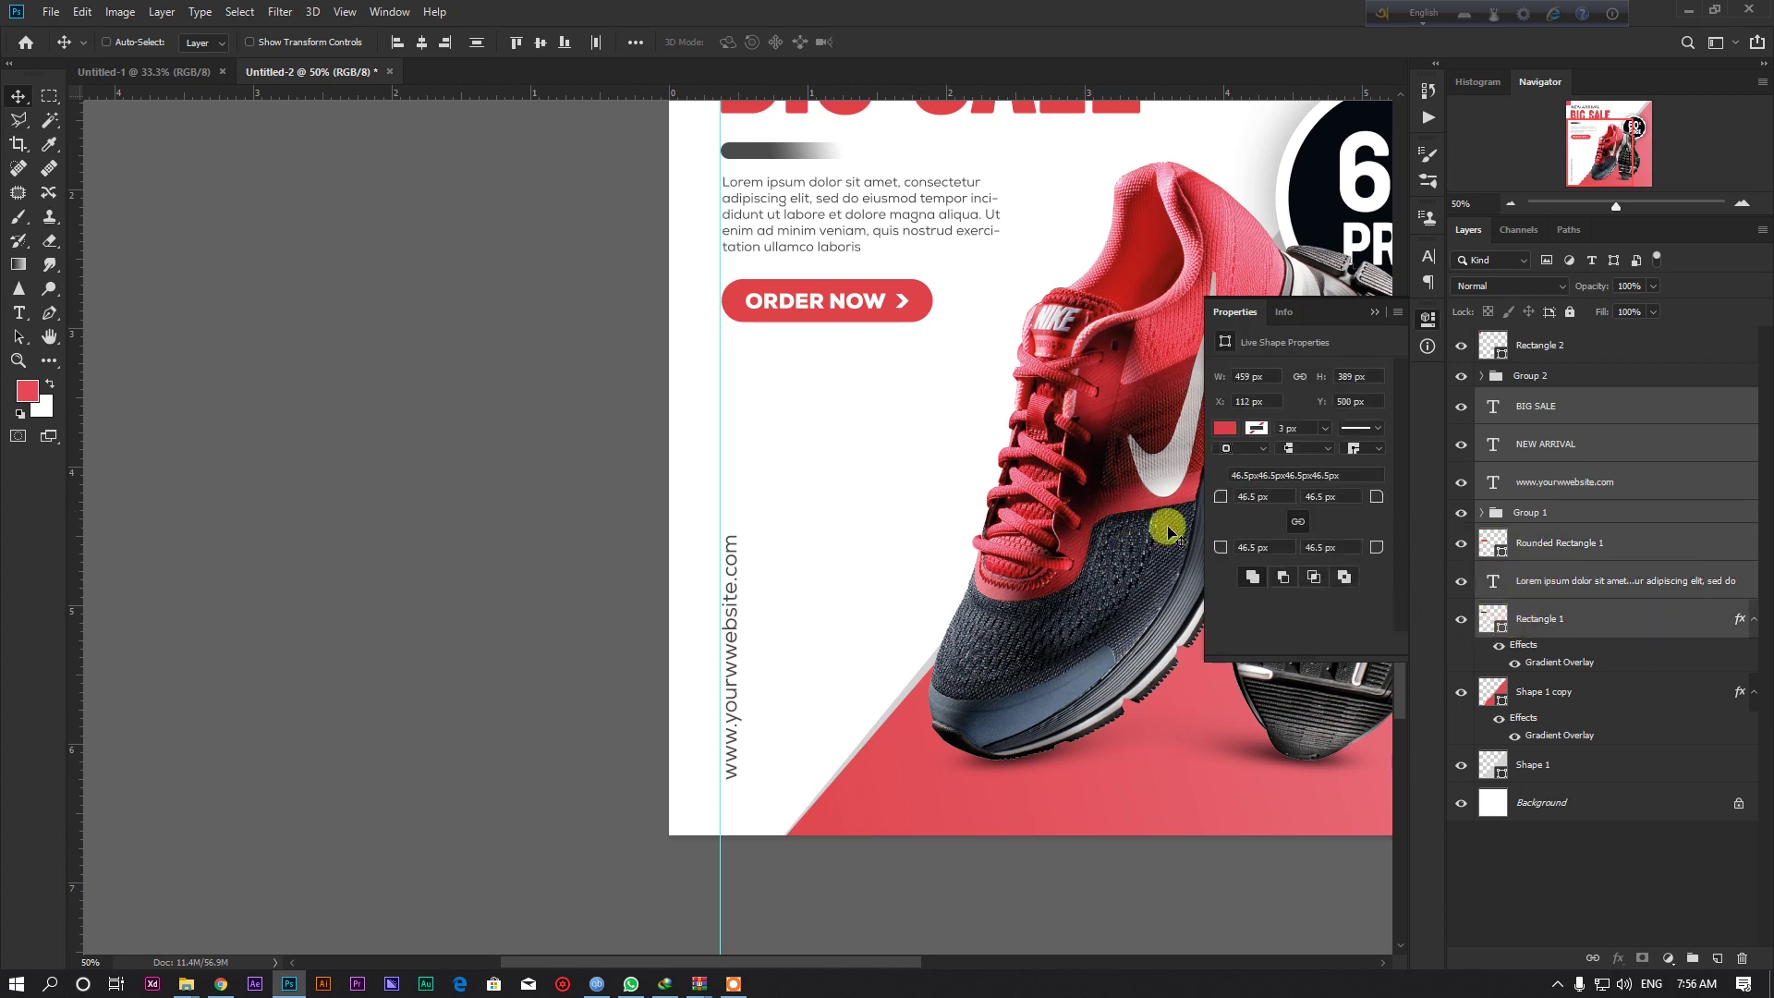
Nudge the headline and text block slightly lower, then view the whole poster.
drag(762, 297, 702, 605)
scroll(659, 263, up, 4)
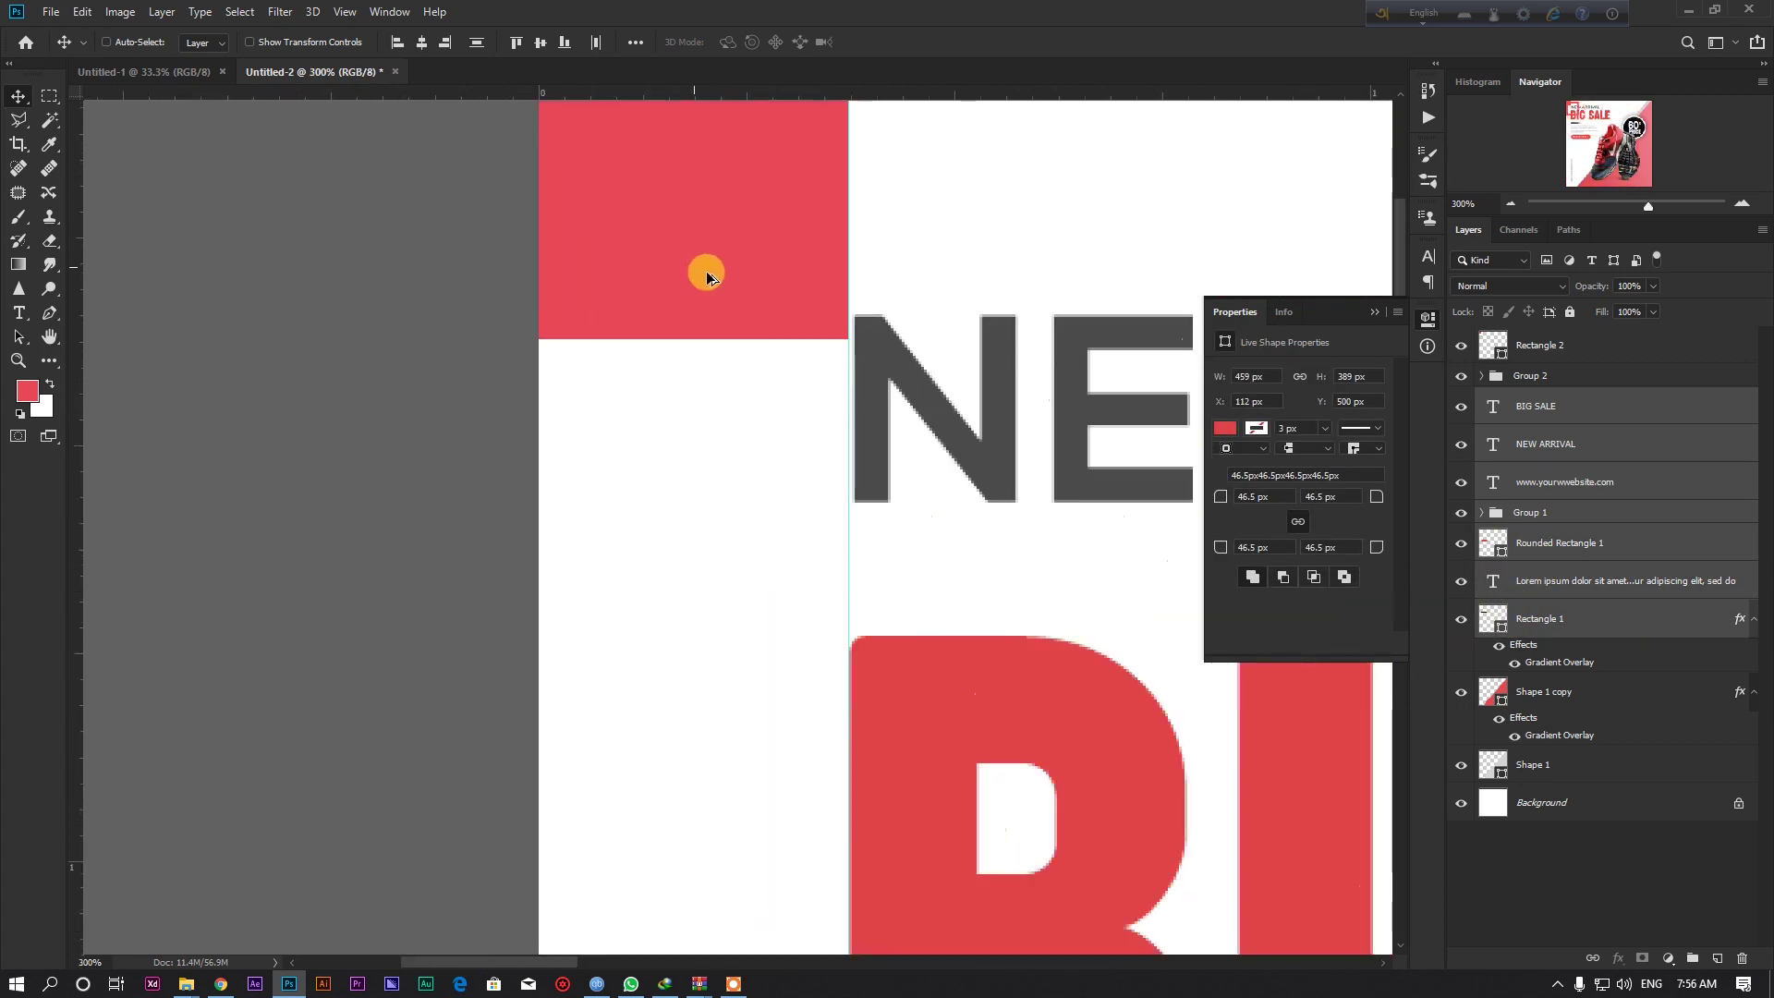
drag(927, 321, 920, 332)
scroll(831, 342, down, 5)
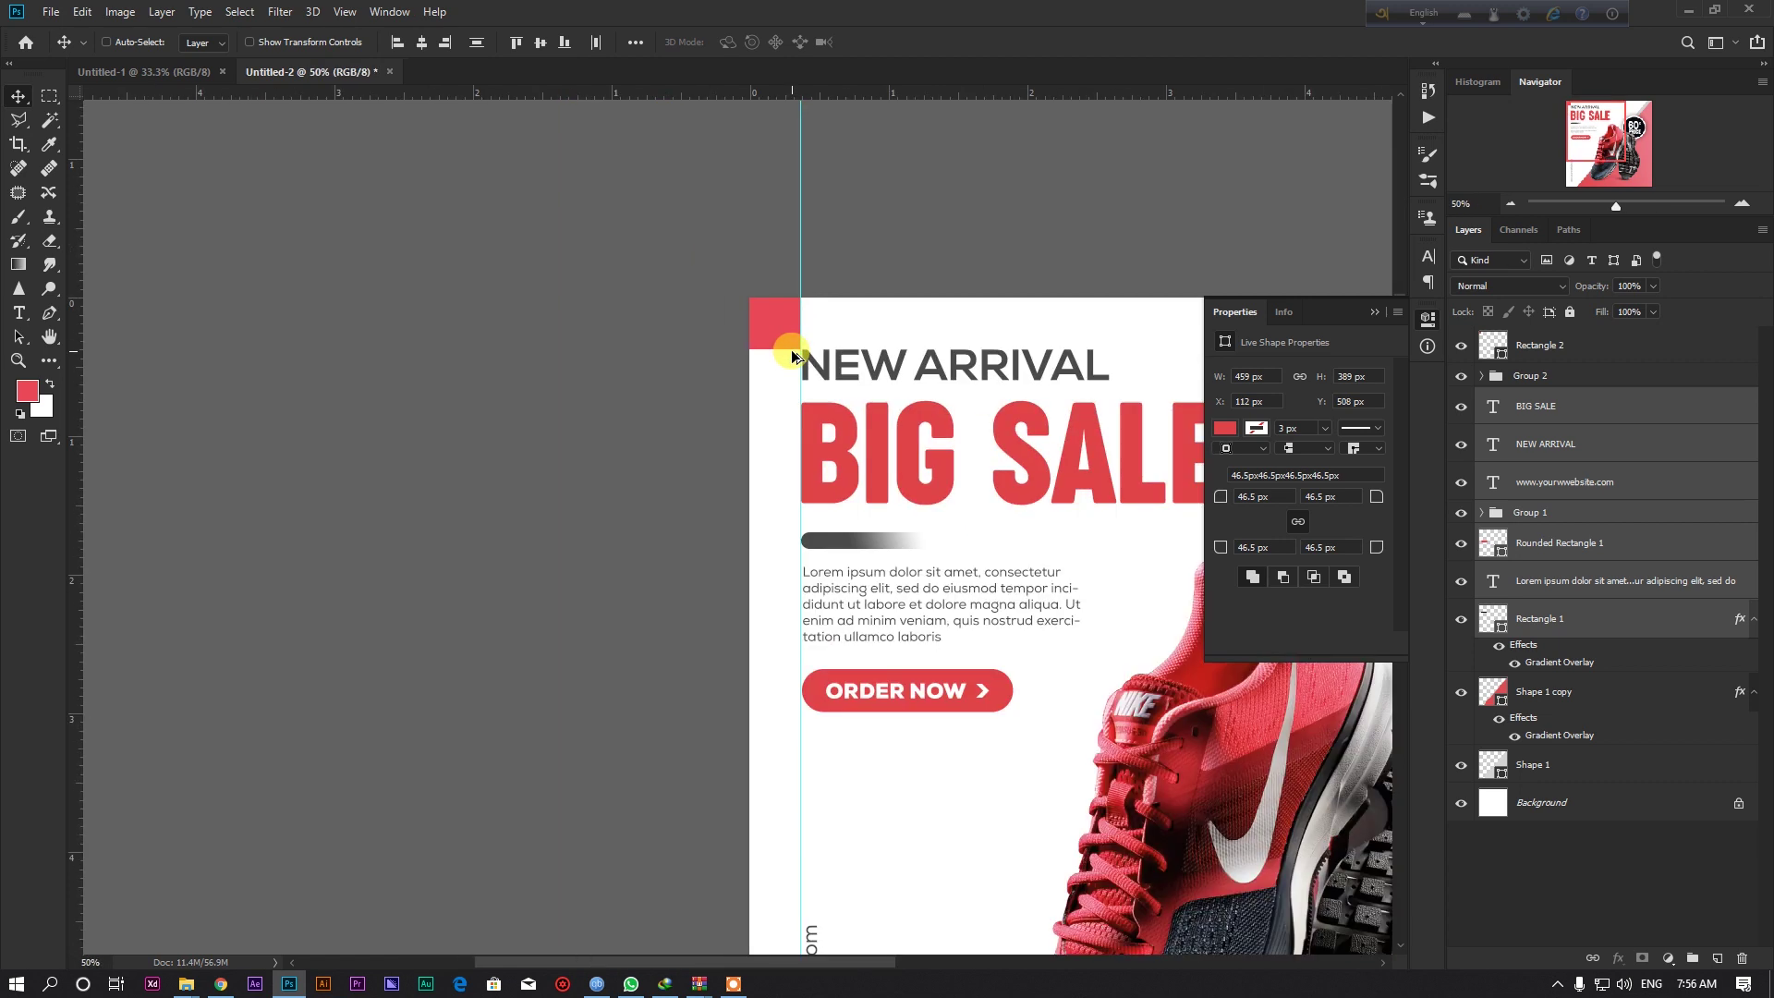
scroll(791, 349, down, 1)
key(ctrl+plus)
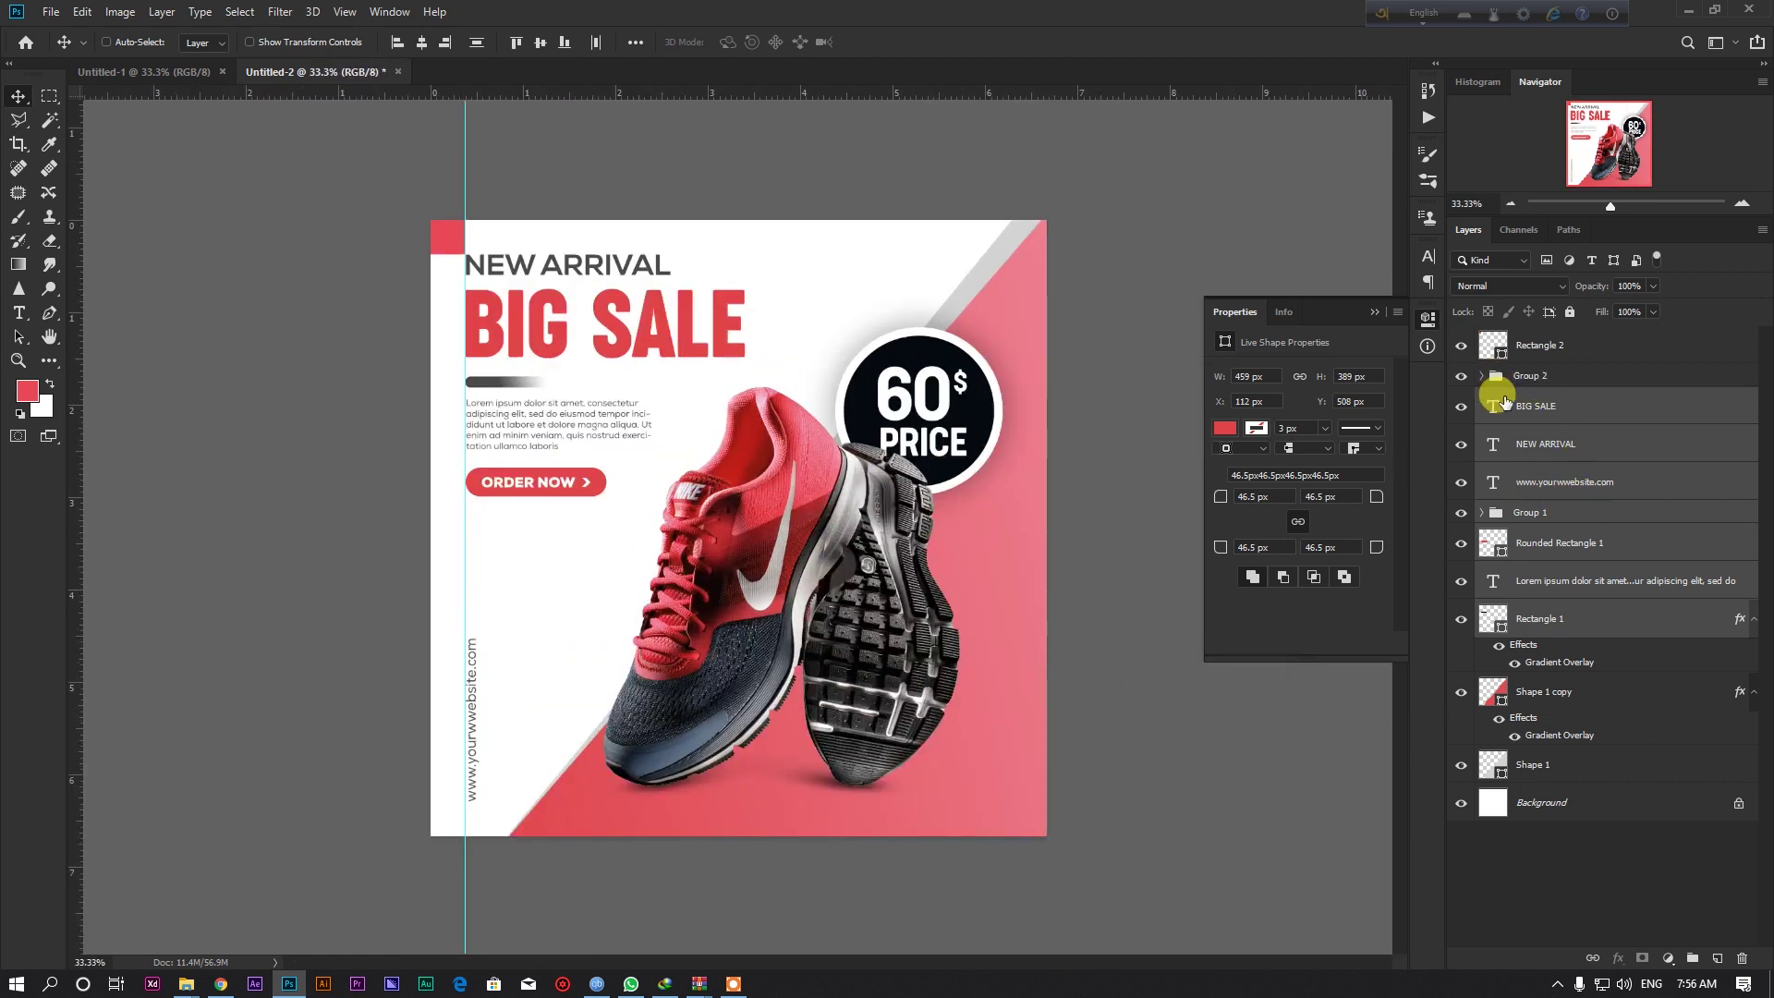
click(1526, 348)
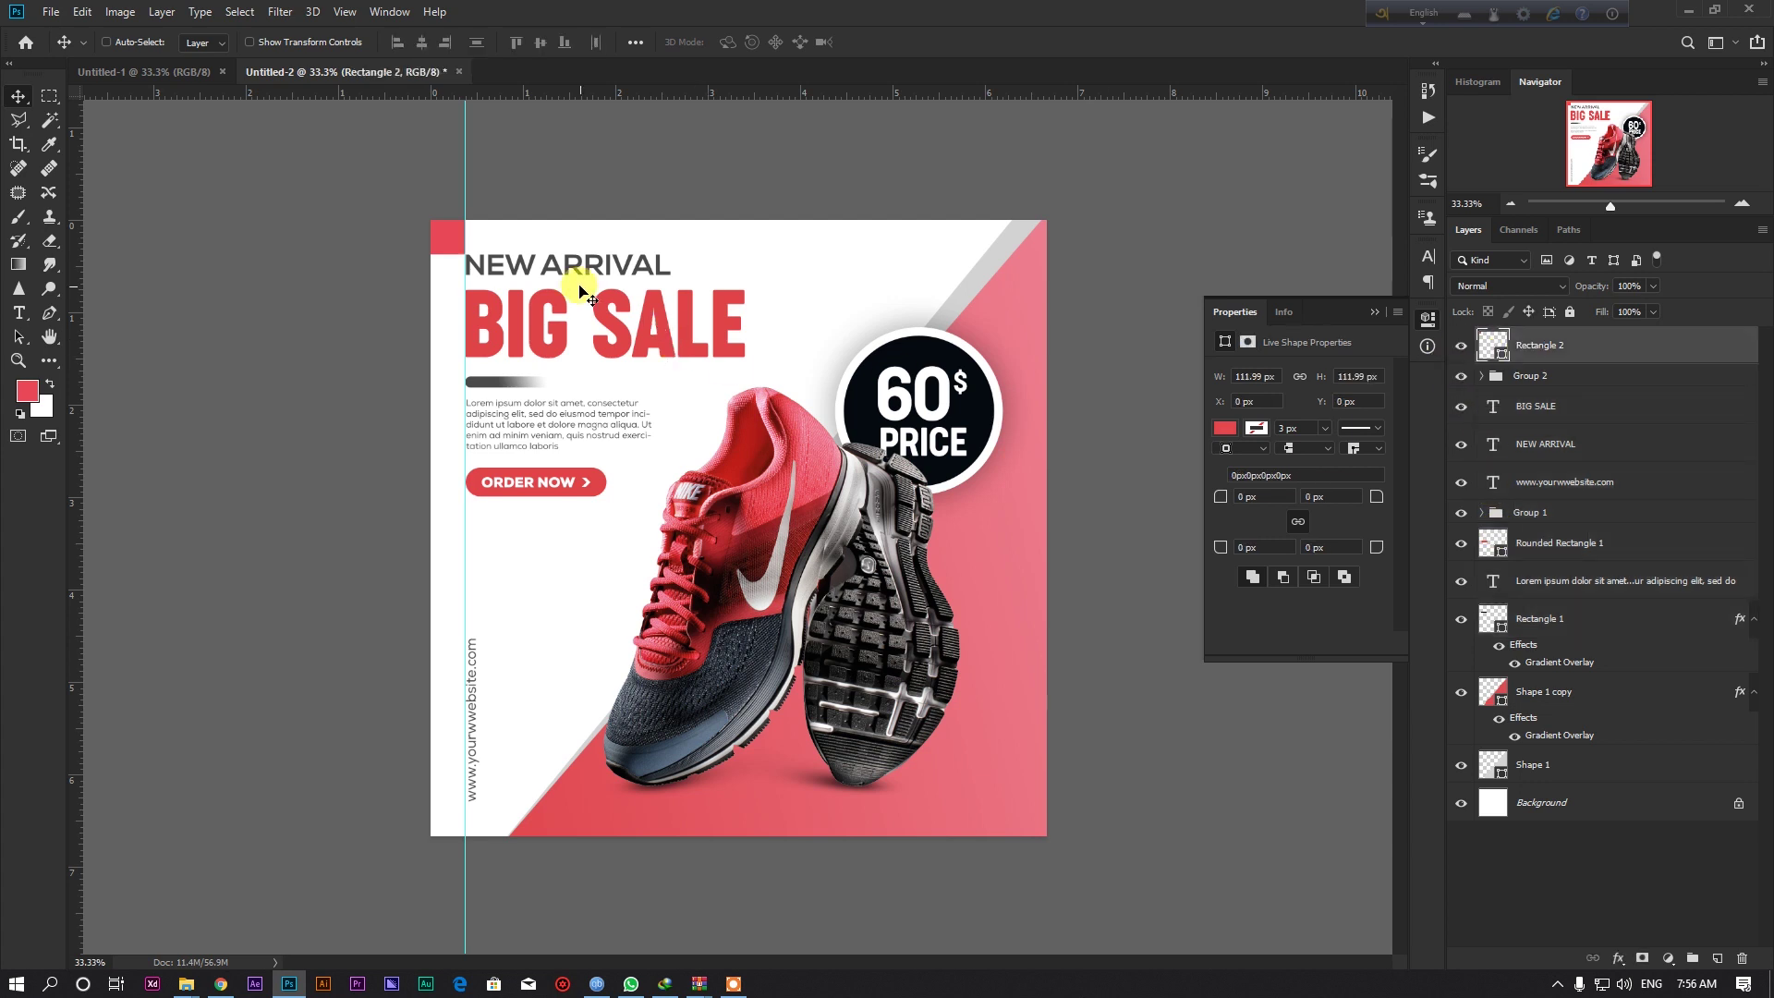
Move the red square to the bottom-right corner and add guides near the top and bottom.
mouse_move(515, 90)
mouse_down()
mouse_move(515, 254)
mouse_move(1032, 813)
mouse_up()
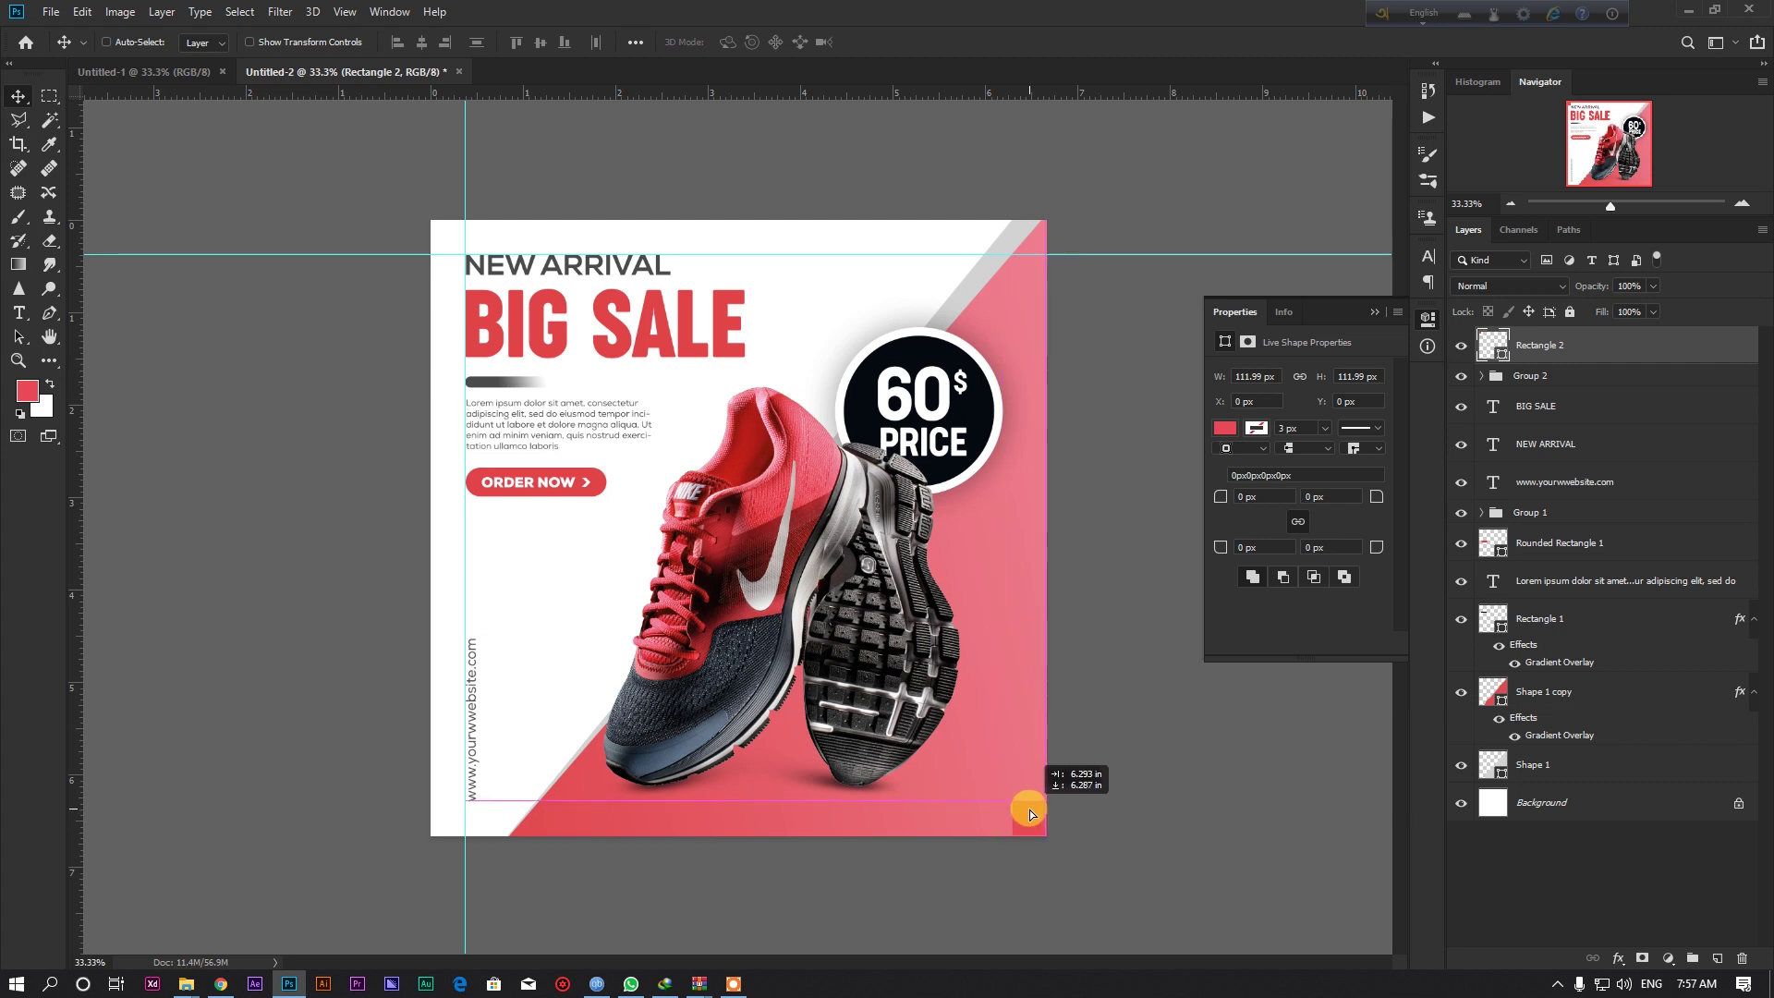
drag(72, 528, 1012, 694)
drag(928, 93, 998, 800)
scroll(490, 776, up, 1)
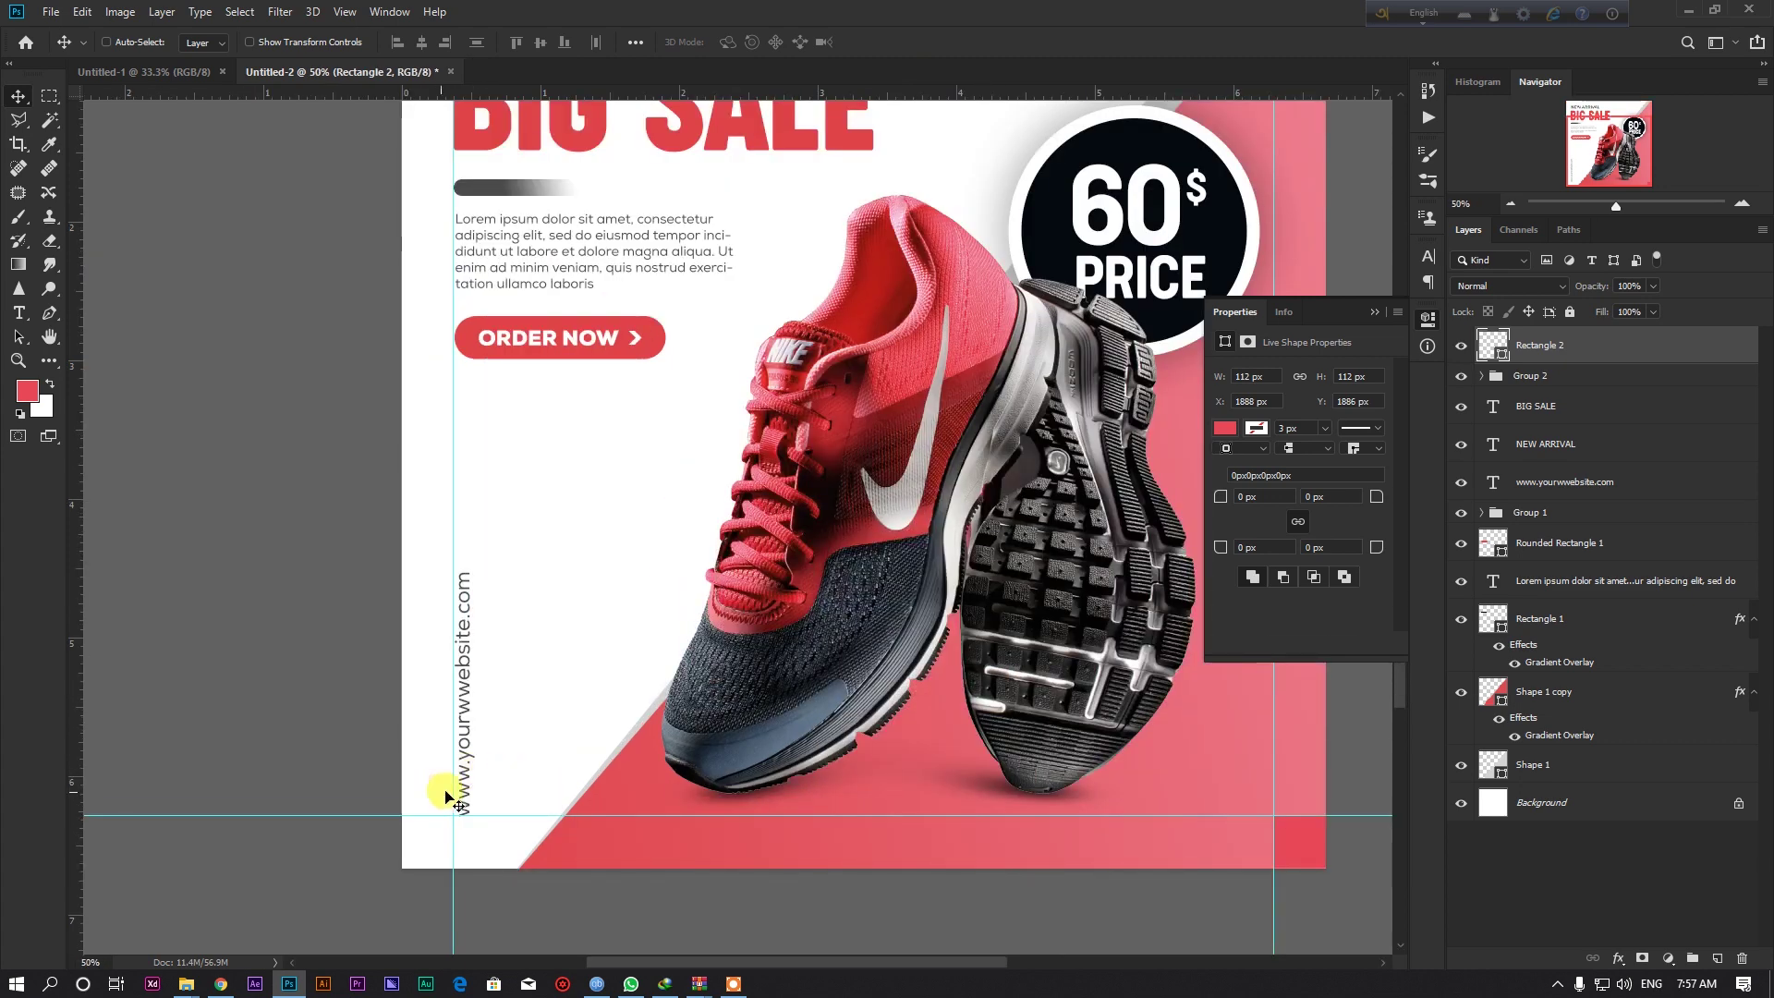
drag(541, 462, 395, 665)
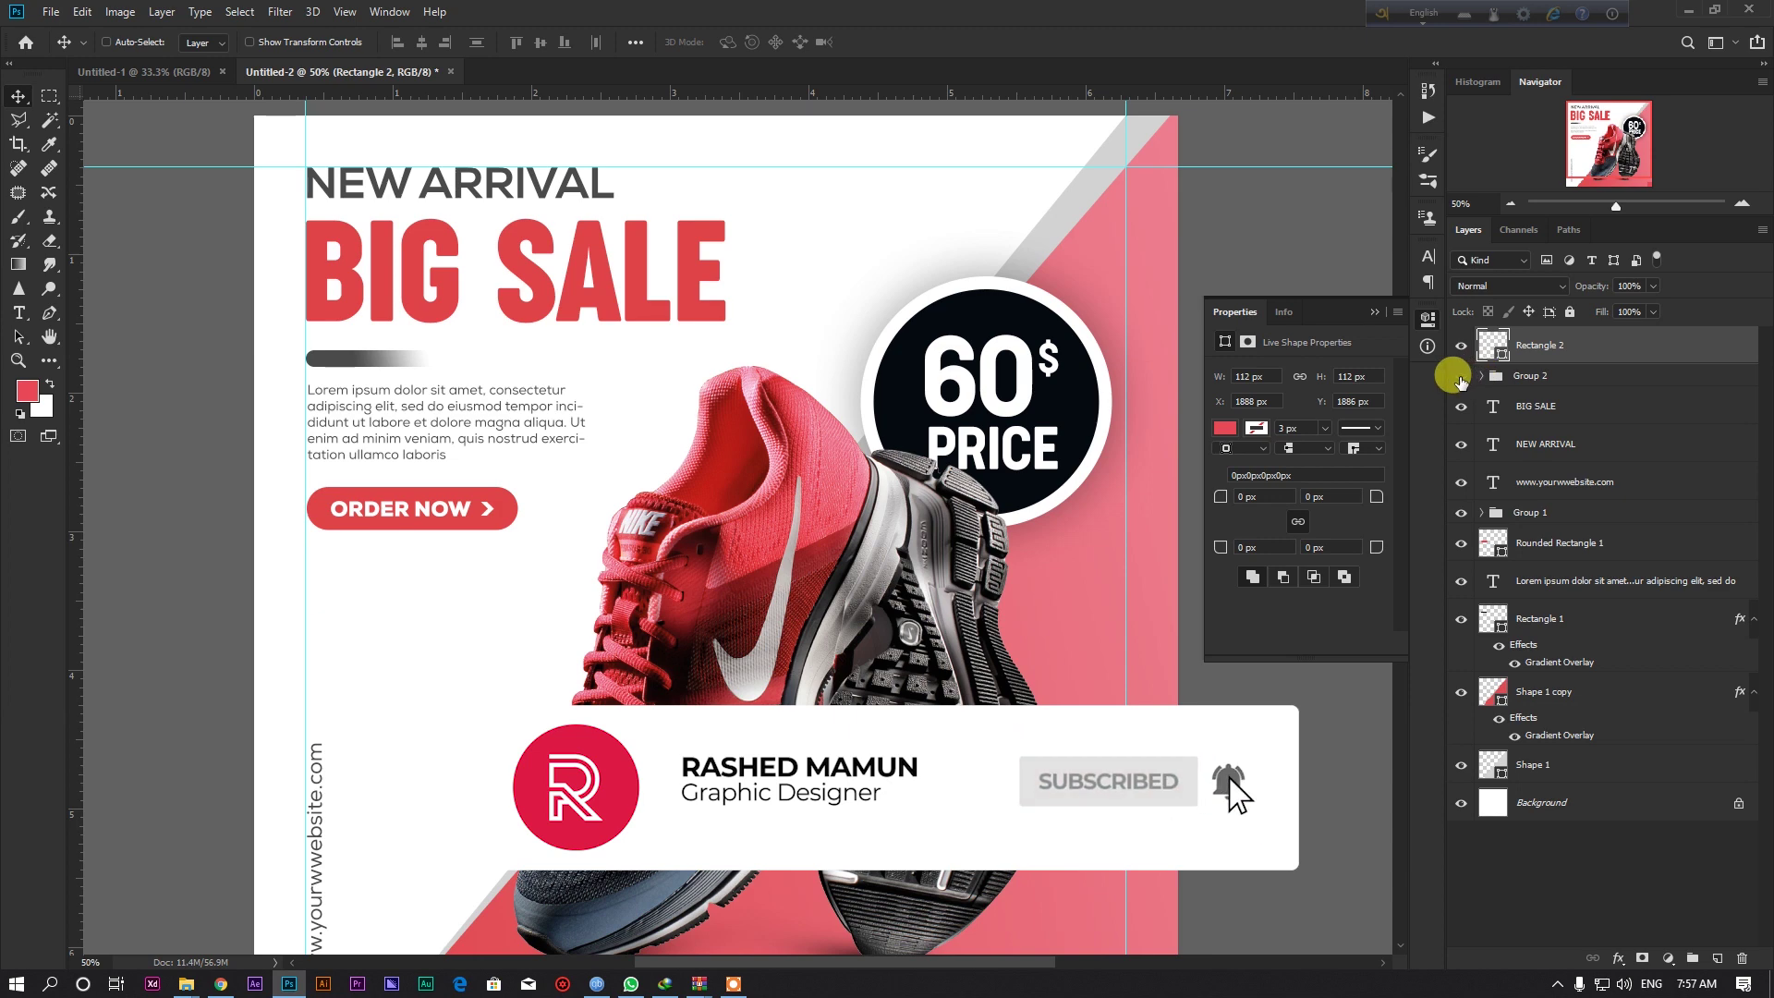
Lower the shoes-and-price group slightly and scale it up to about 103%.
click(1467, 377)
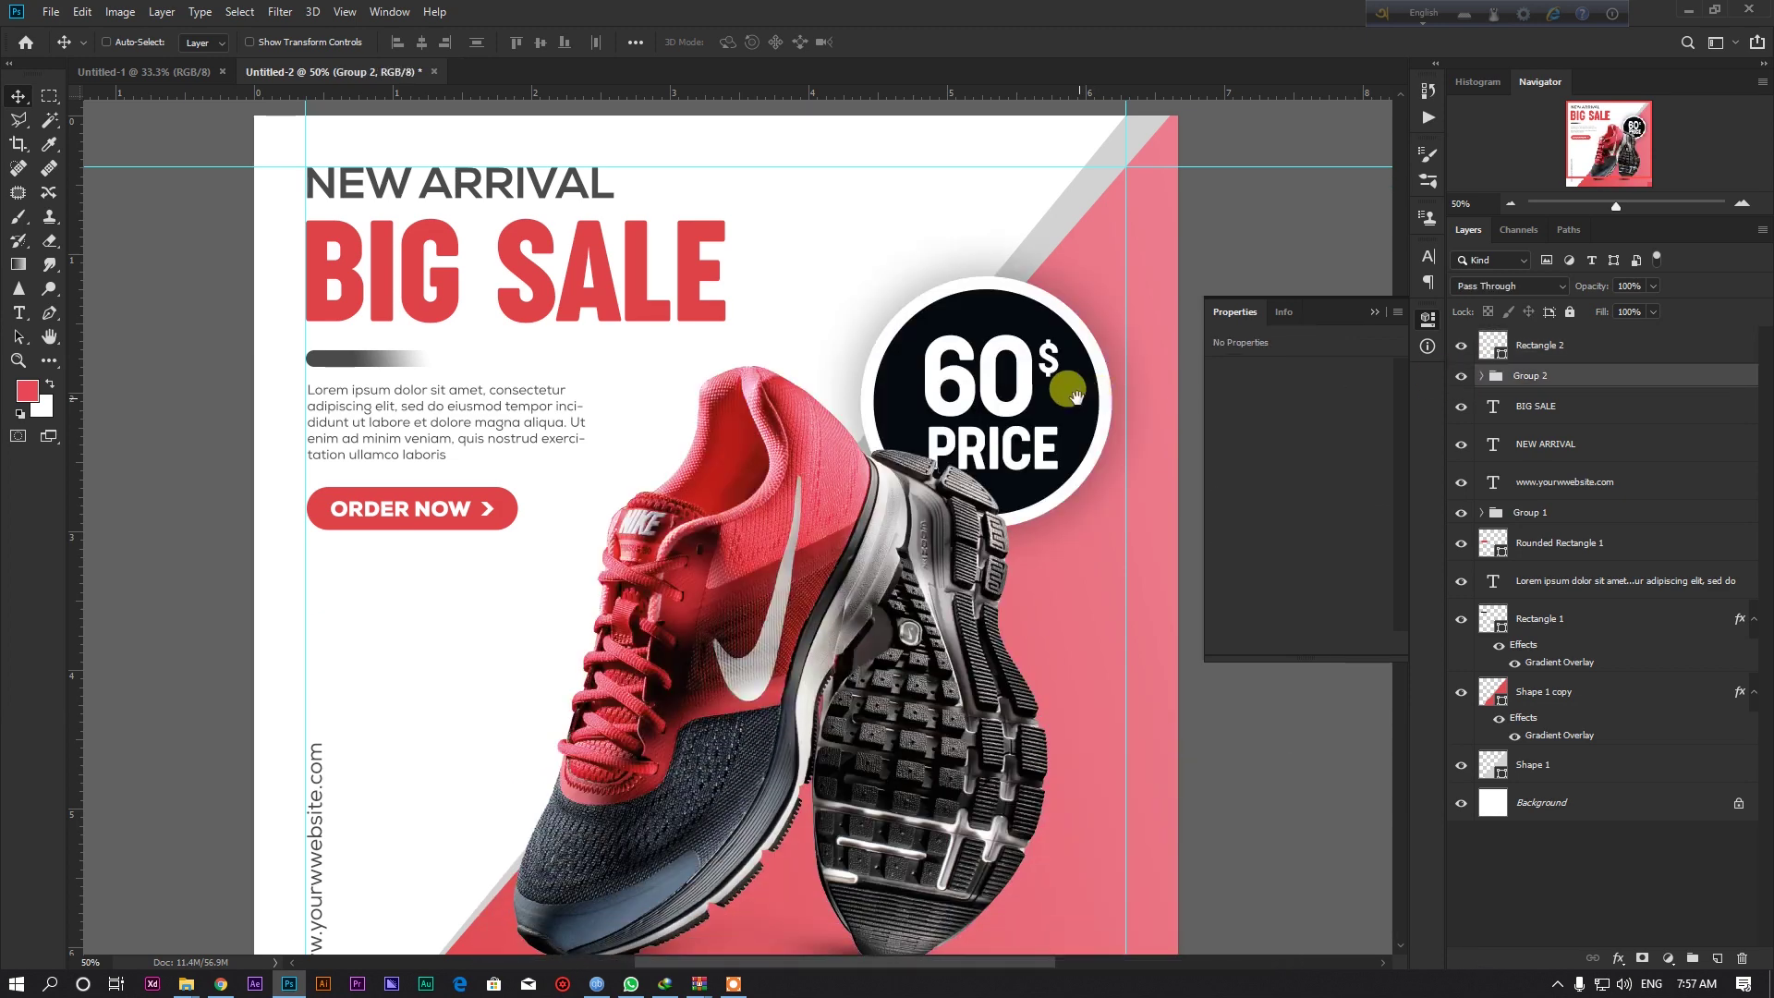
drag(1074, 395, 1099, 246)
ctrl+click(836, 811)
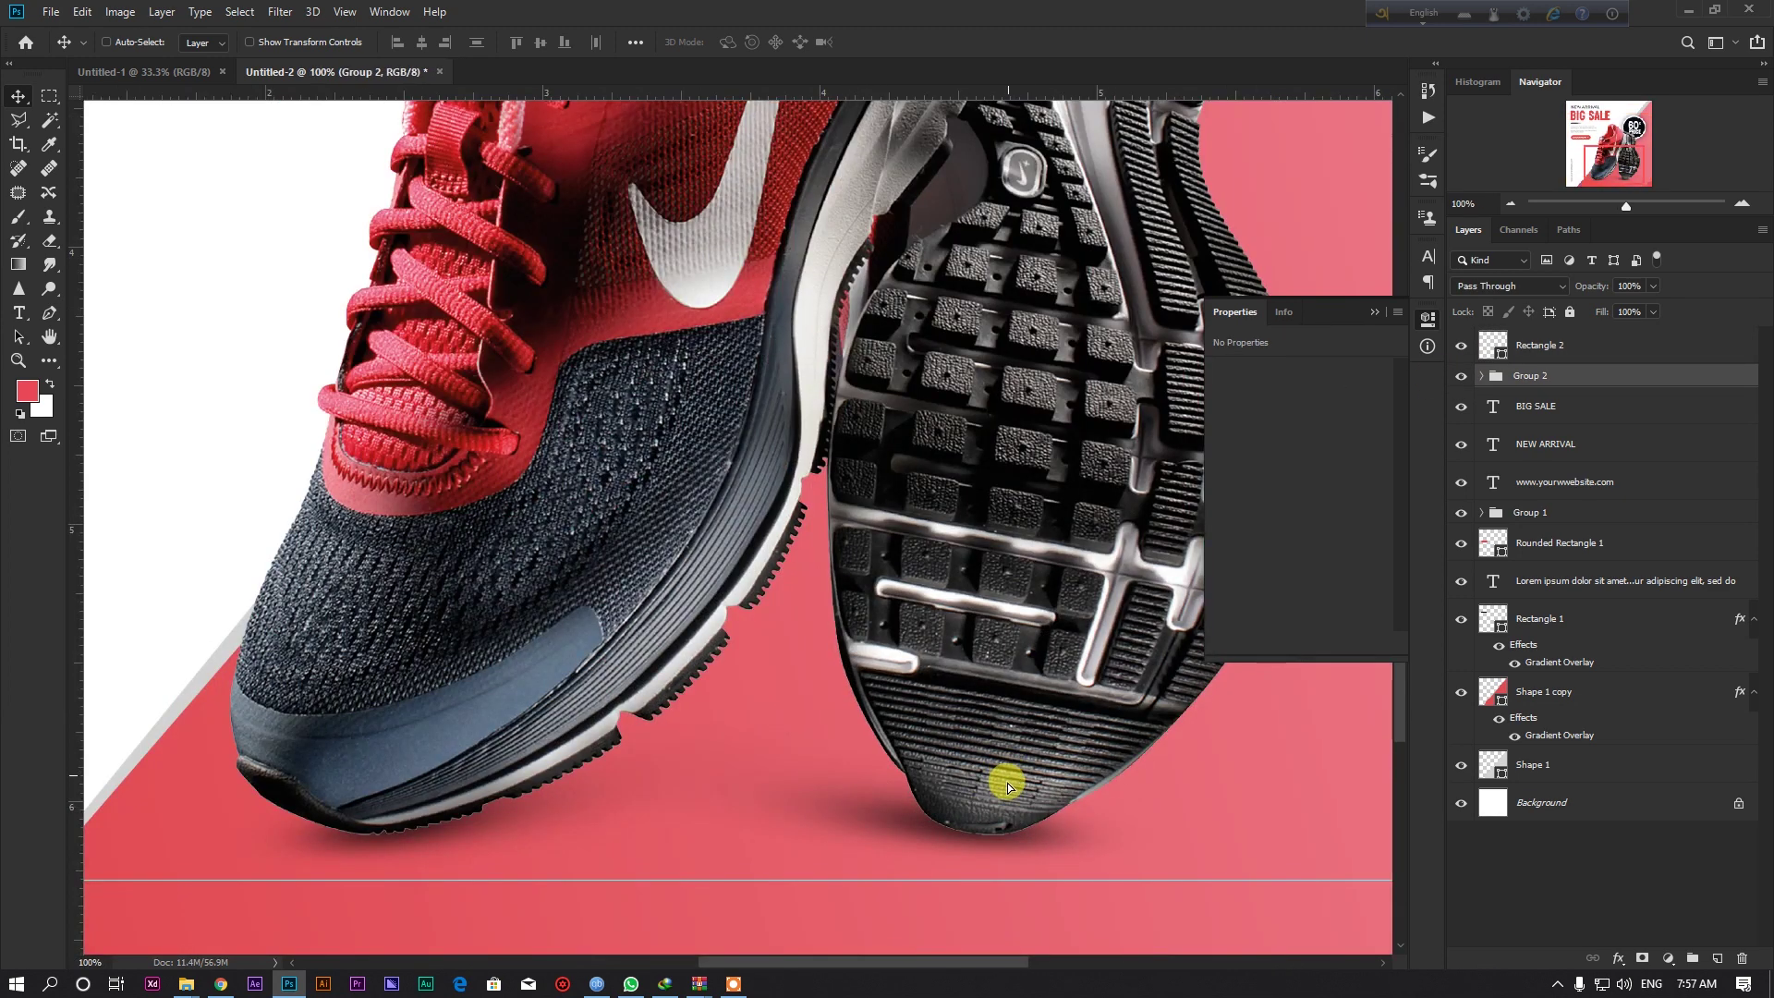
drag(1007, 787, 1002, 813)
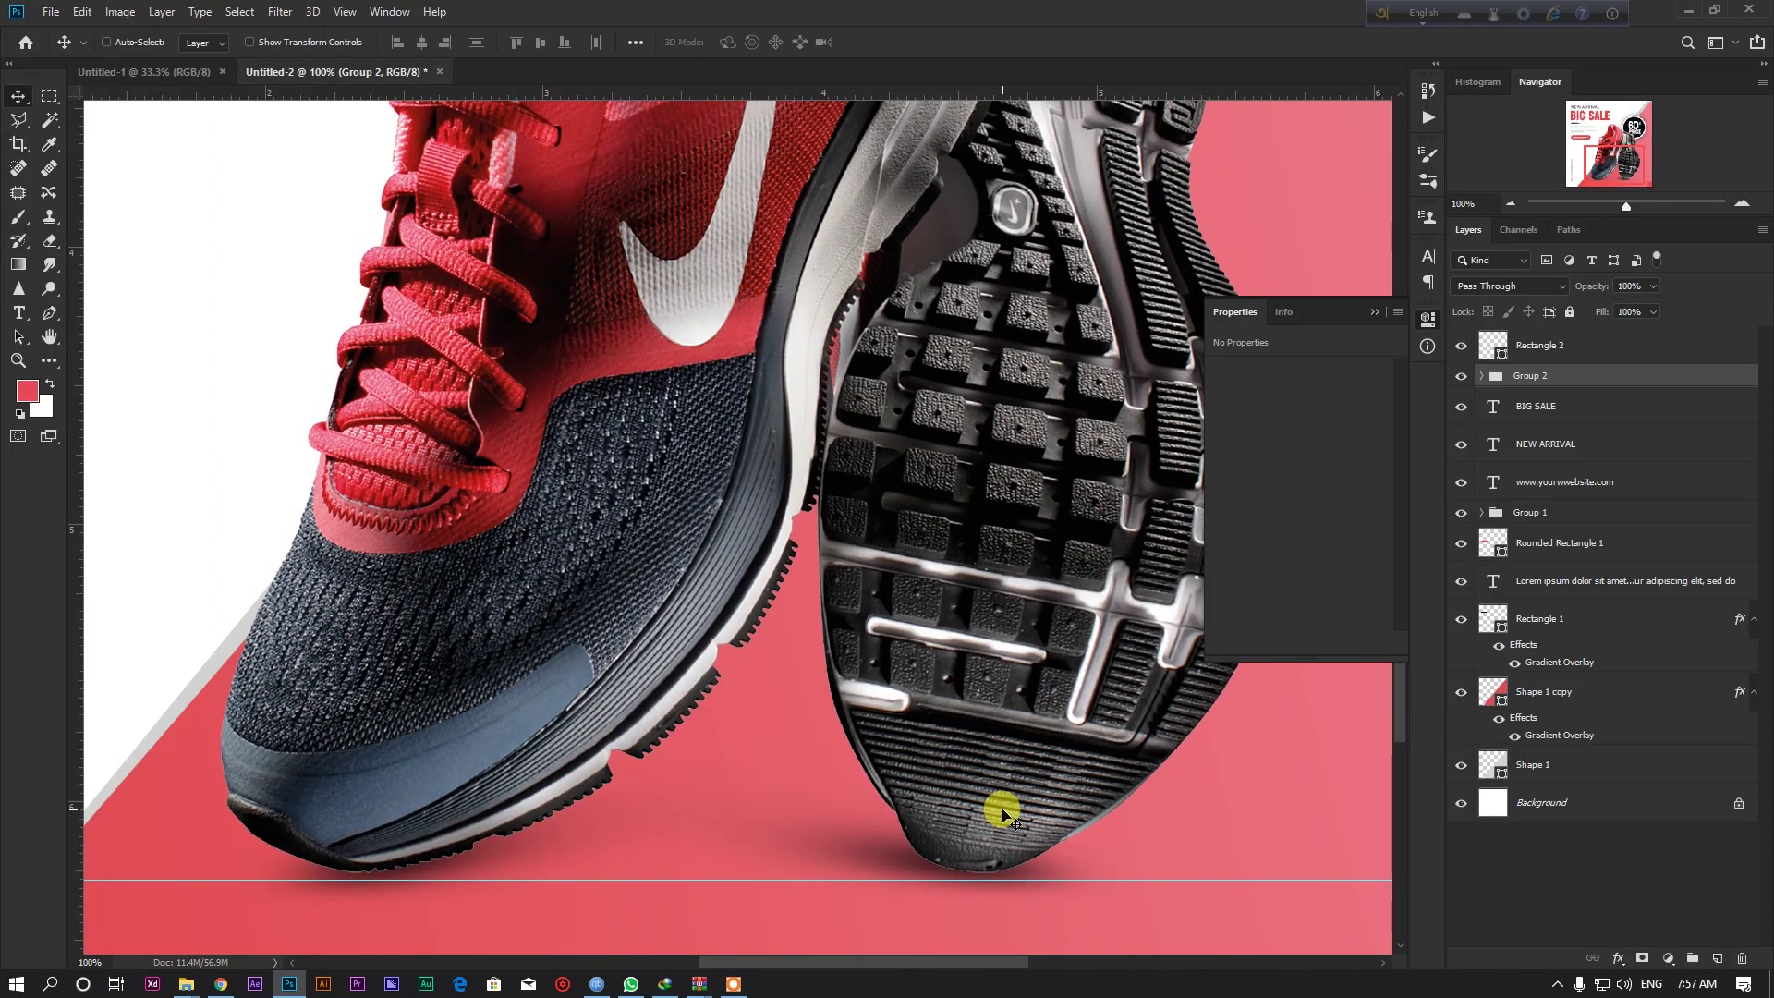
scroll(1001, 811, down, 3)
key(ctrl+t)
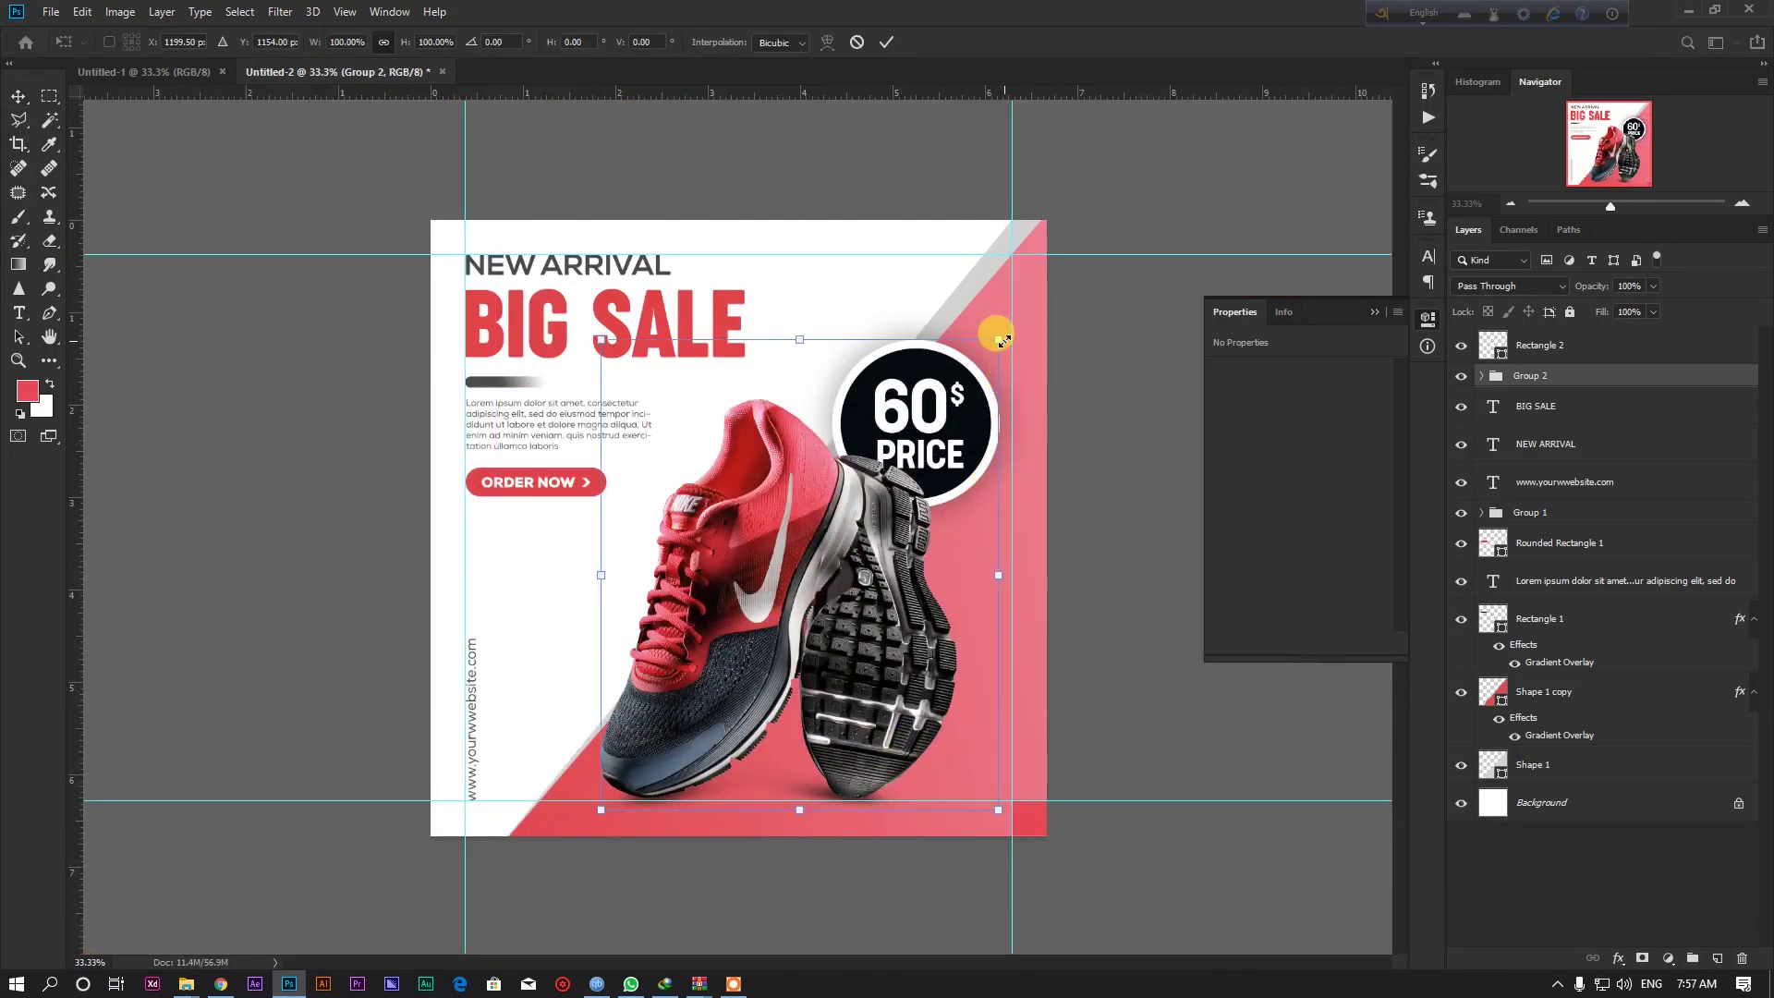
drag(1002, 341, 1011, 327)
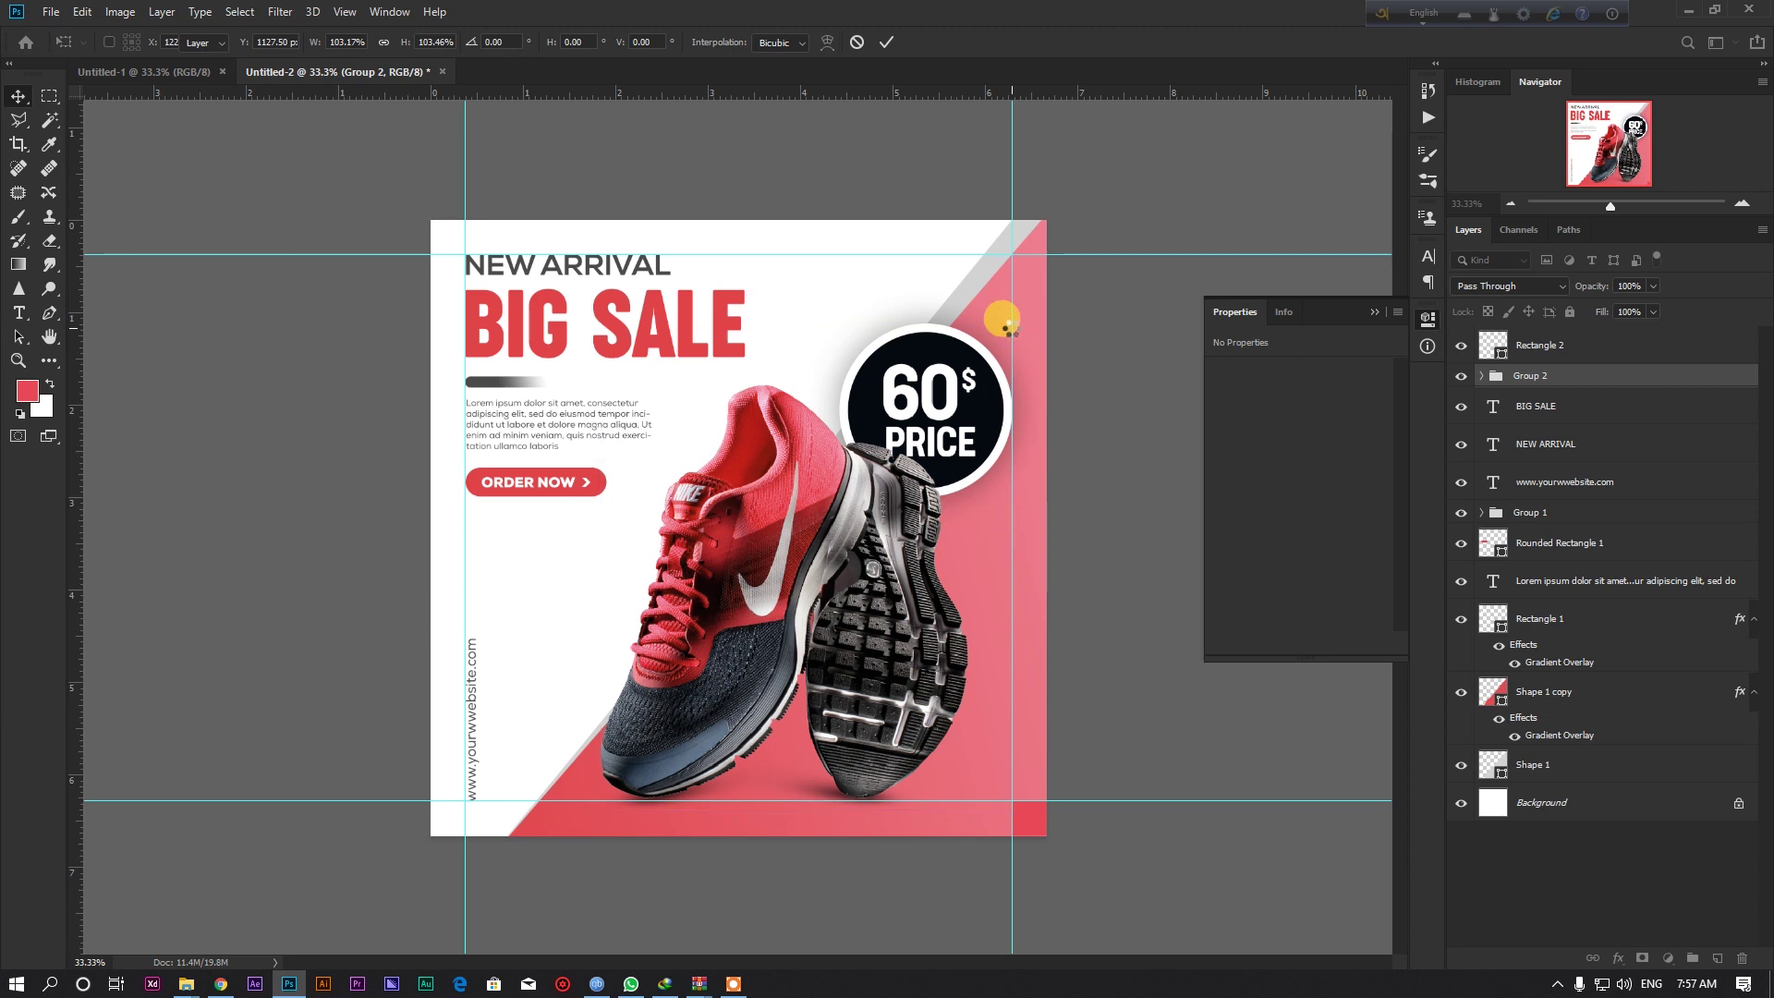
key(Return)
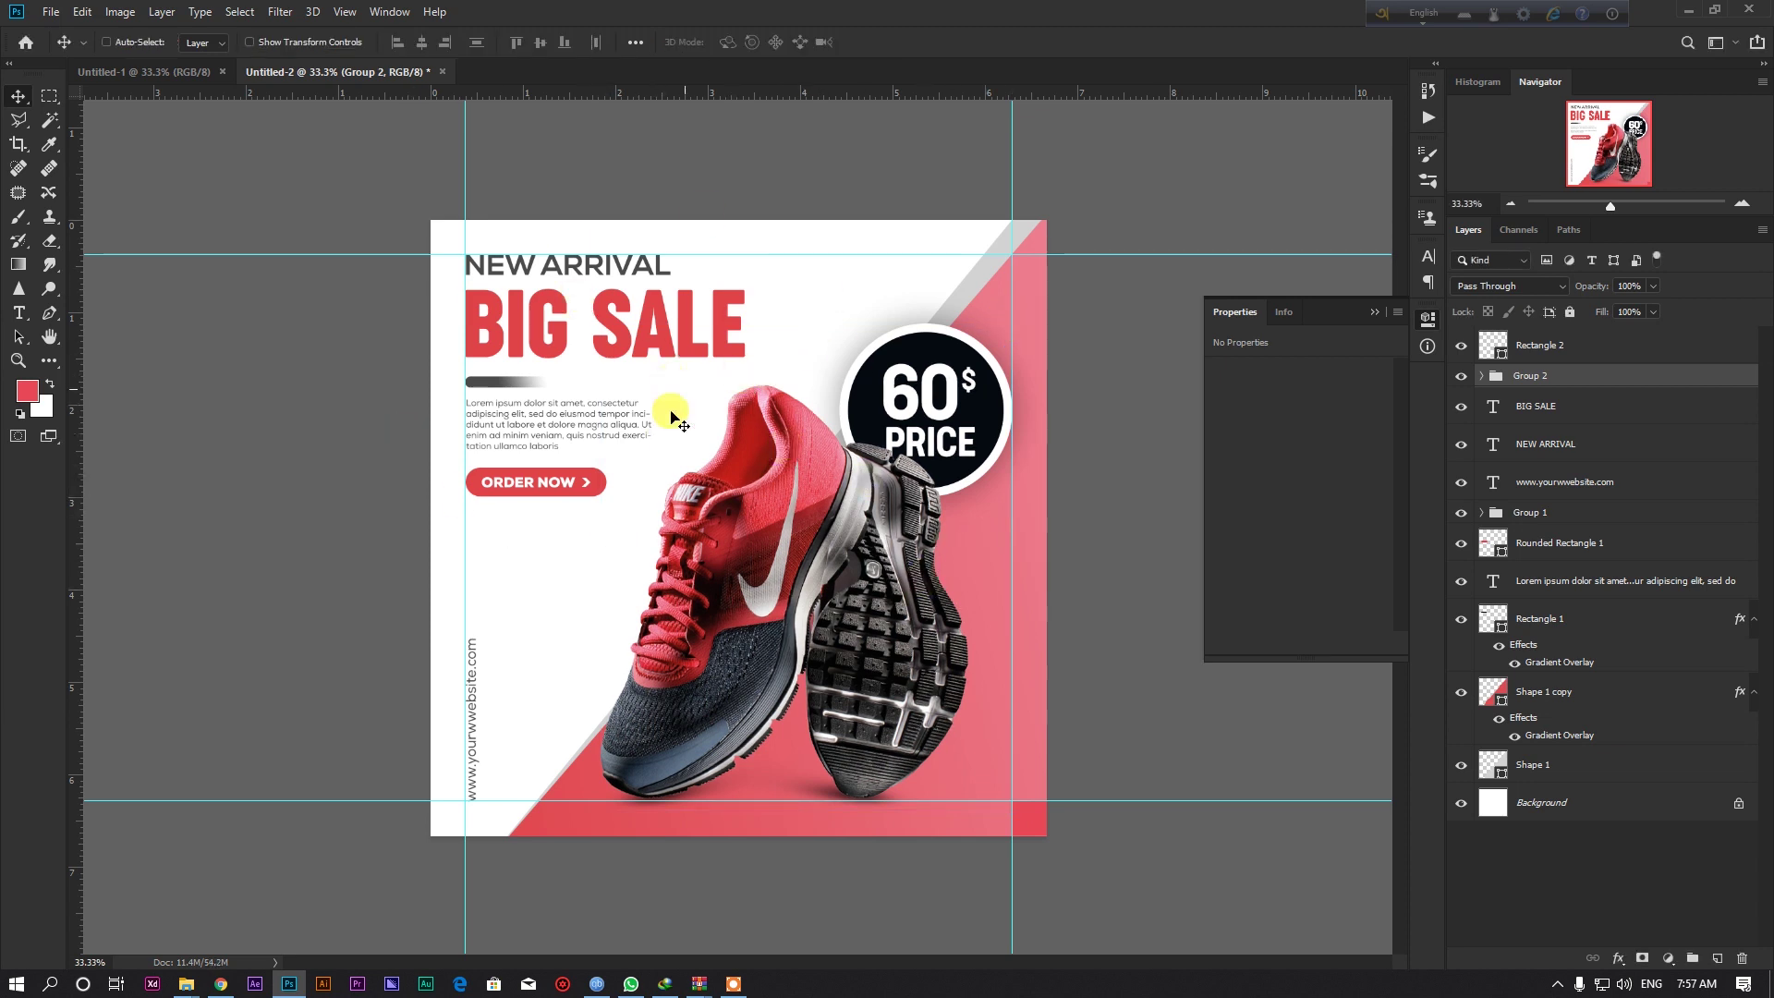
Add a new empty layer above the Shape 1 copy layer.
click(1541, 693)
click(1458, 692)
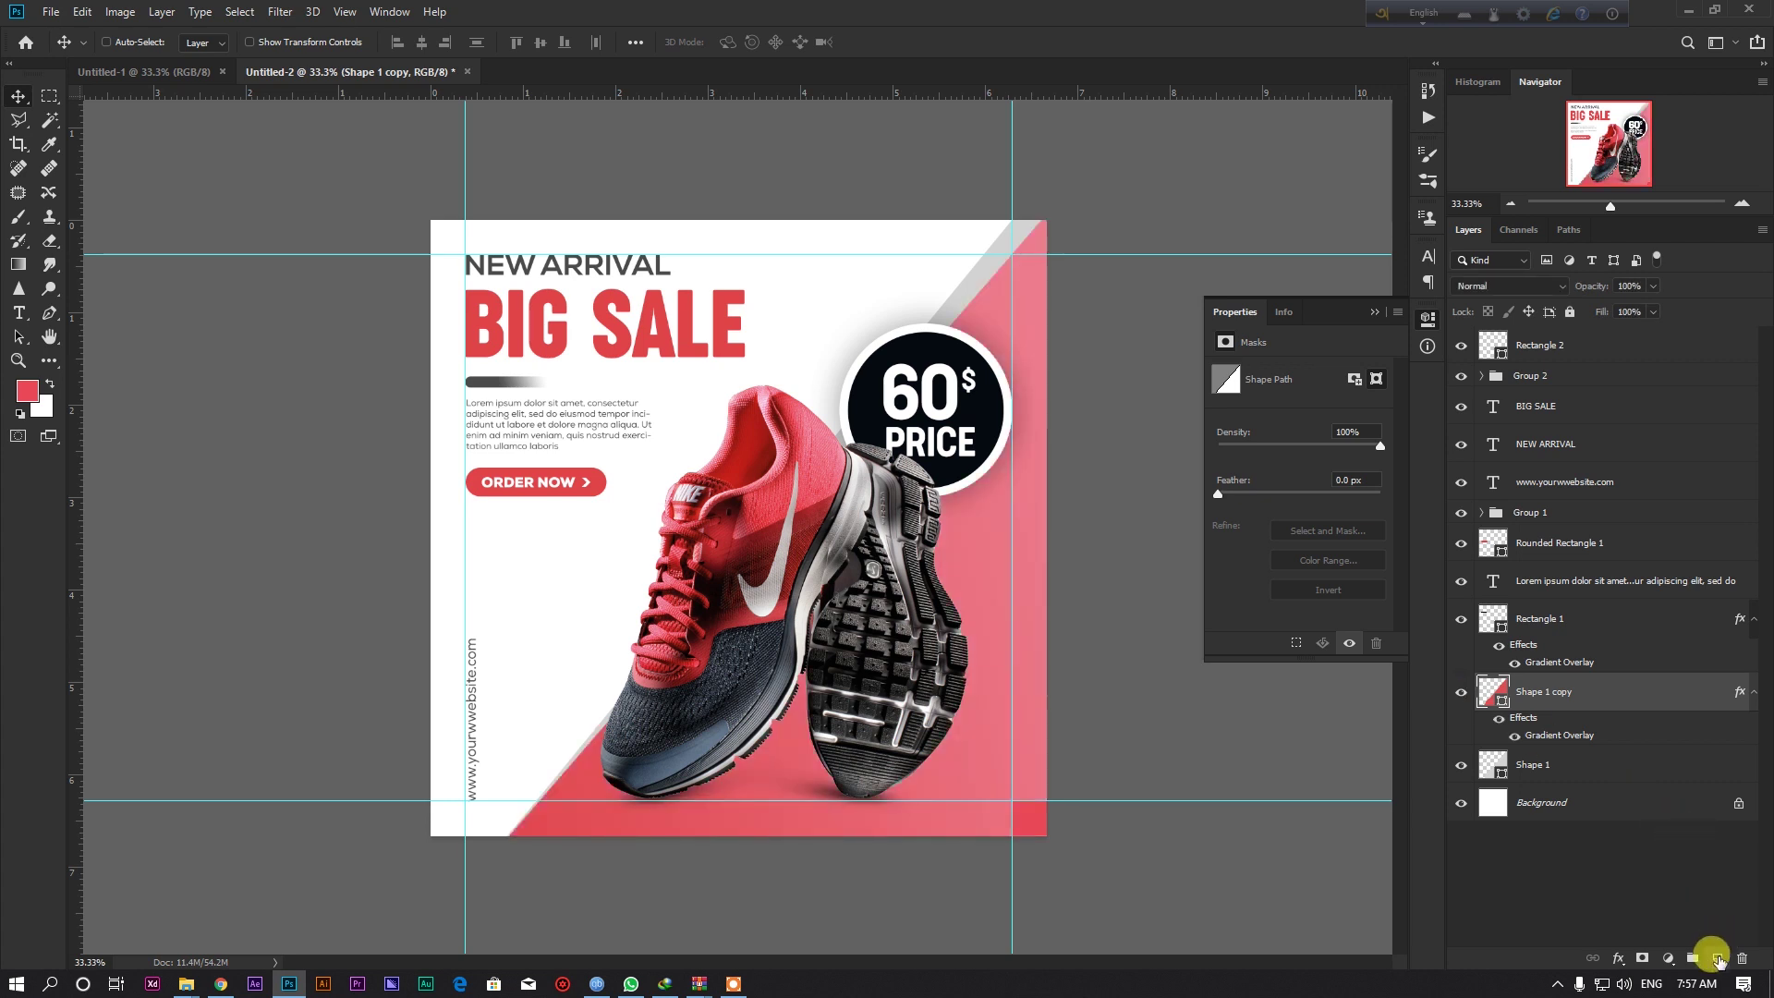
click(1717, 959)
Pick the Brush tool with the zigzag Modern Shape Brush 6 preset.
click(49, 361)
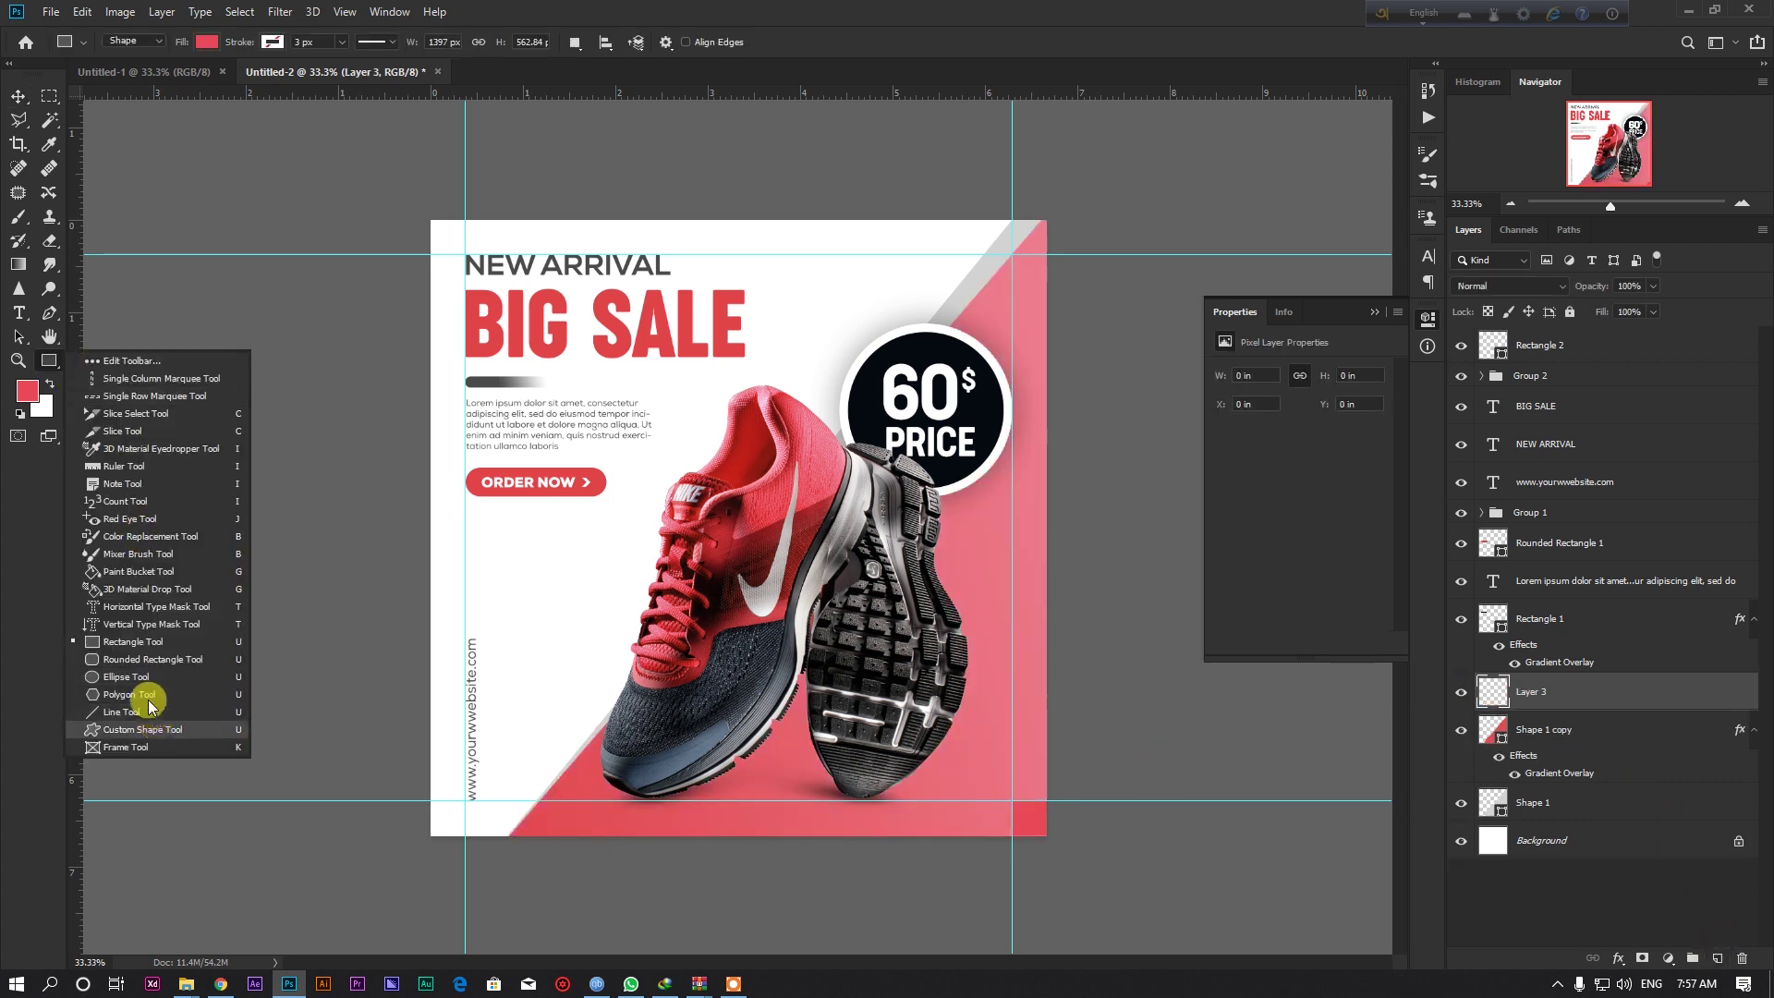
click(18, 226)
click(115, 42)
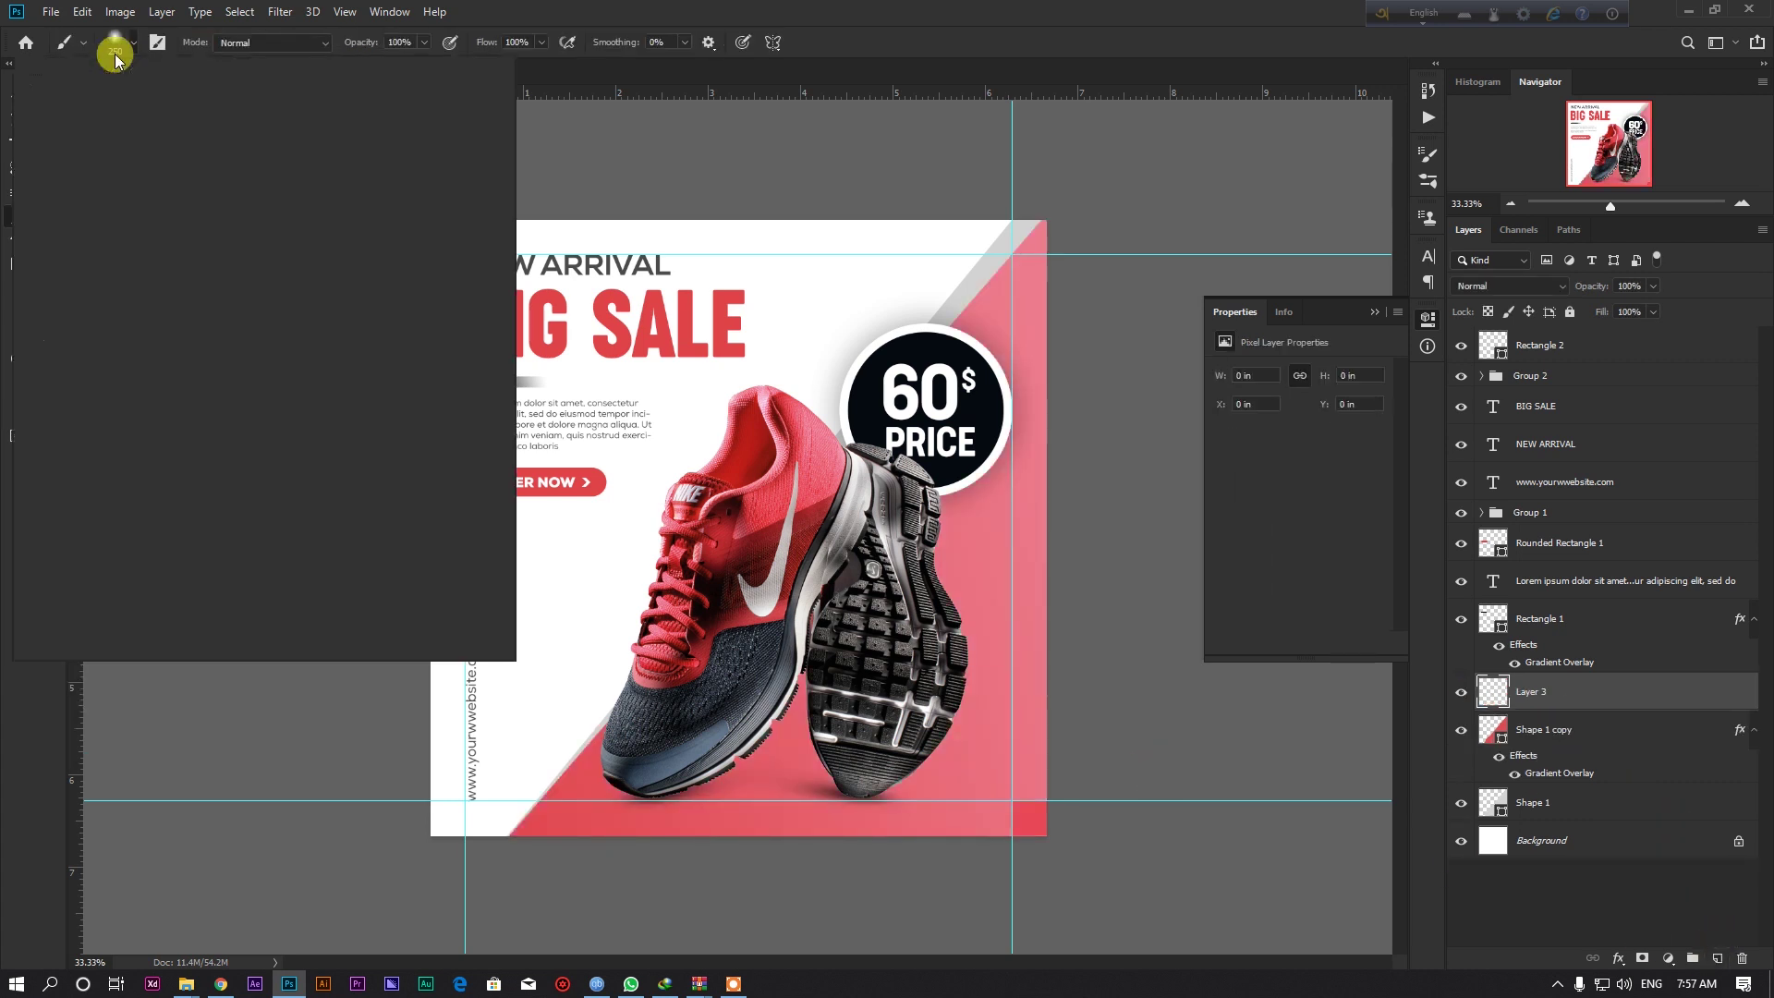
scroll(55, 499, down, 3)
scroll(79, 564, down, 2)
scroll(80, 563, down, 1)
scroll(80, 559, down, 1)
scroll(55, 369, down, 1)
scroll(53, 405, up, 1)
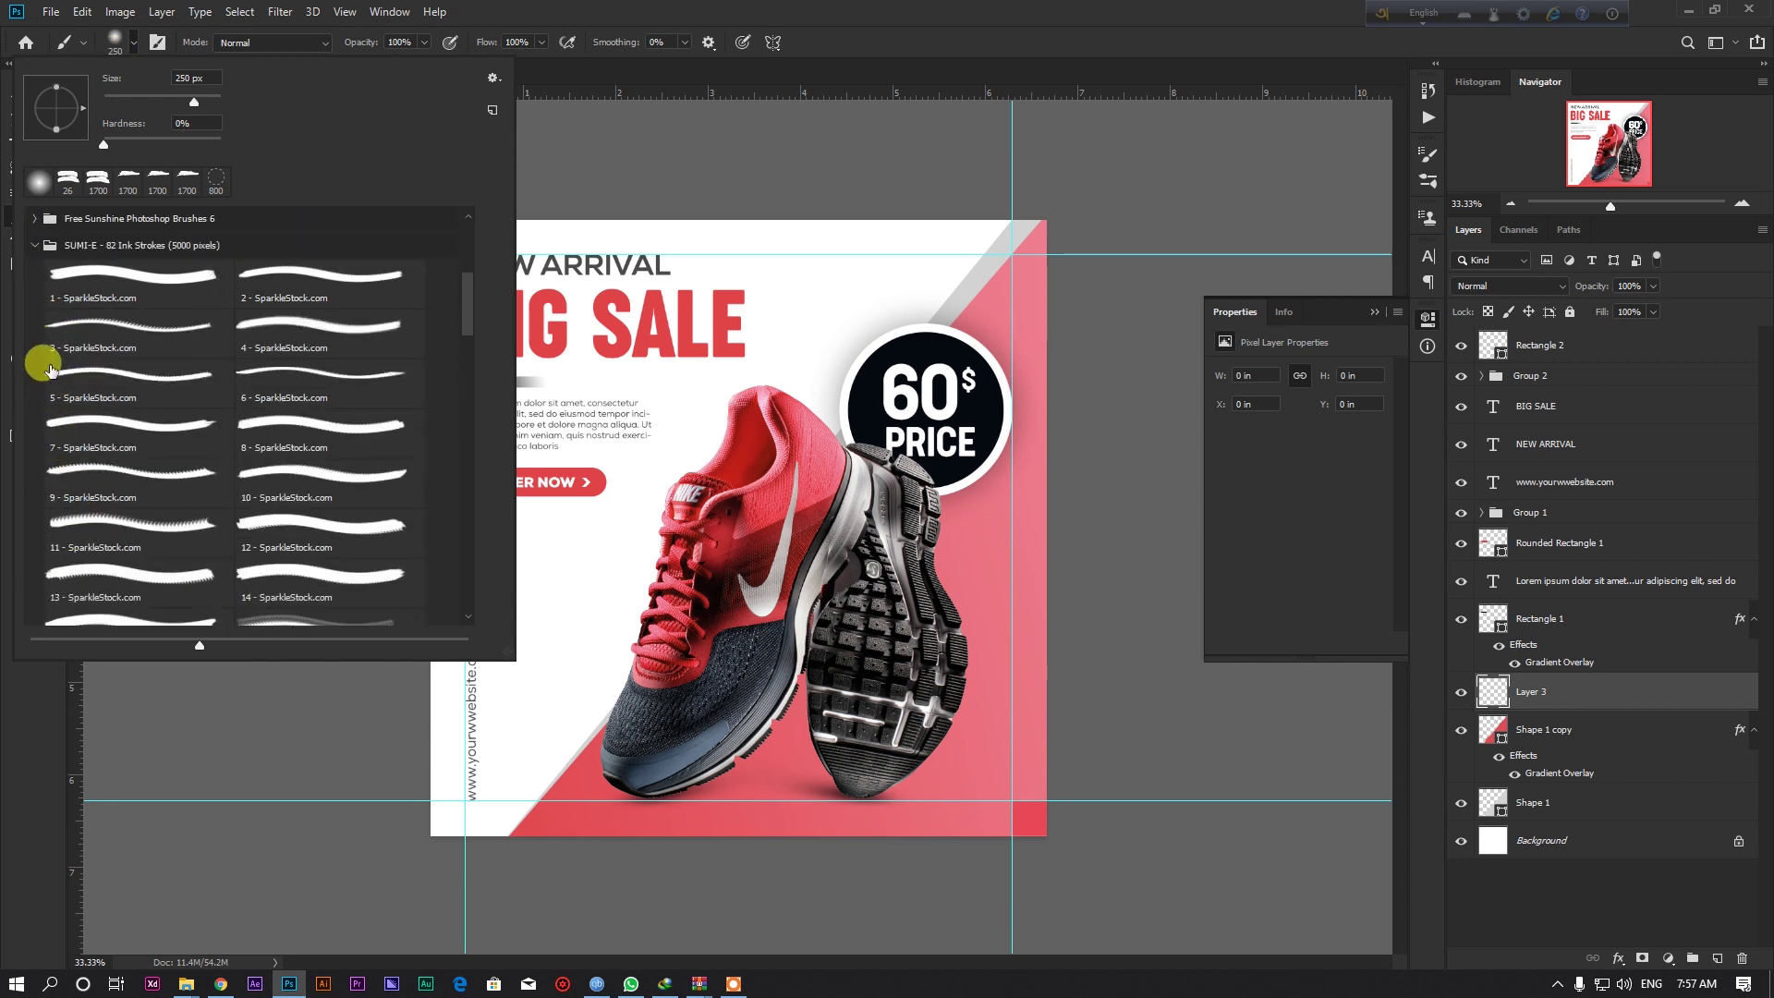
click(36, 245)
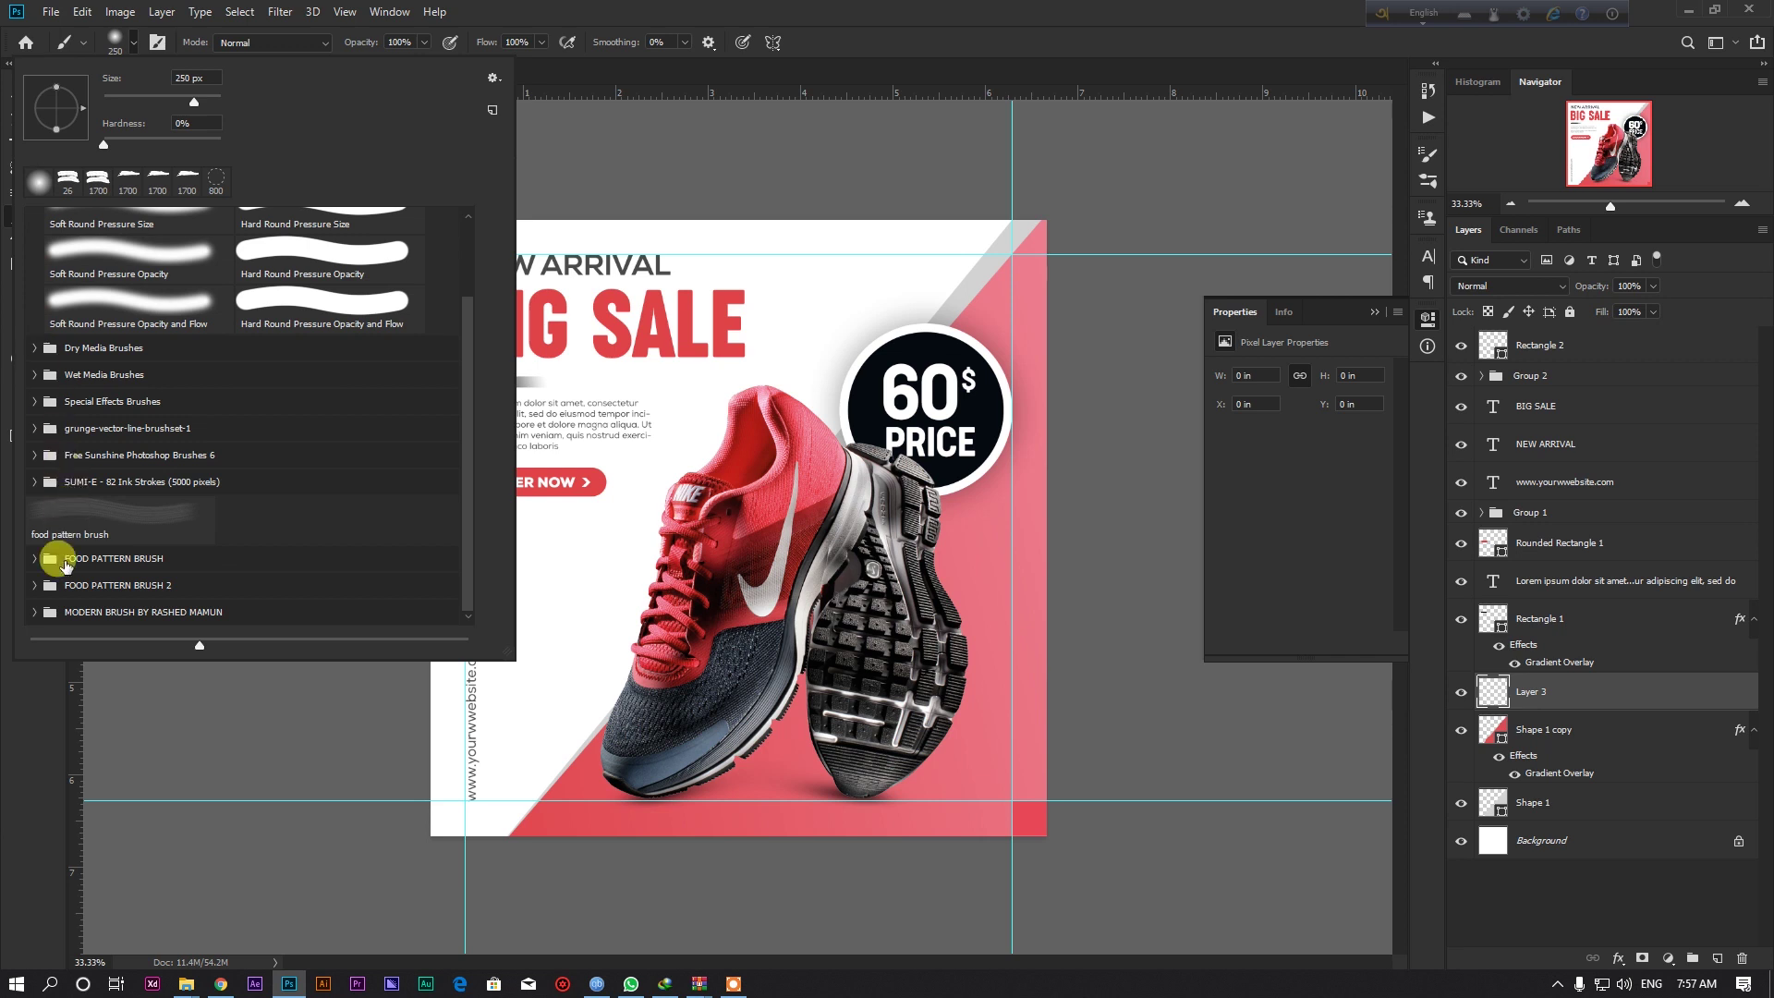
click(37, 614)
scroll(170, 545, down, 3)
scroll(198, 496, down, 3)
click(313, 479)
scroll(296, 467, down, 1)
scroll(305, 406, down, 1)
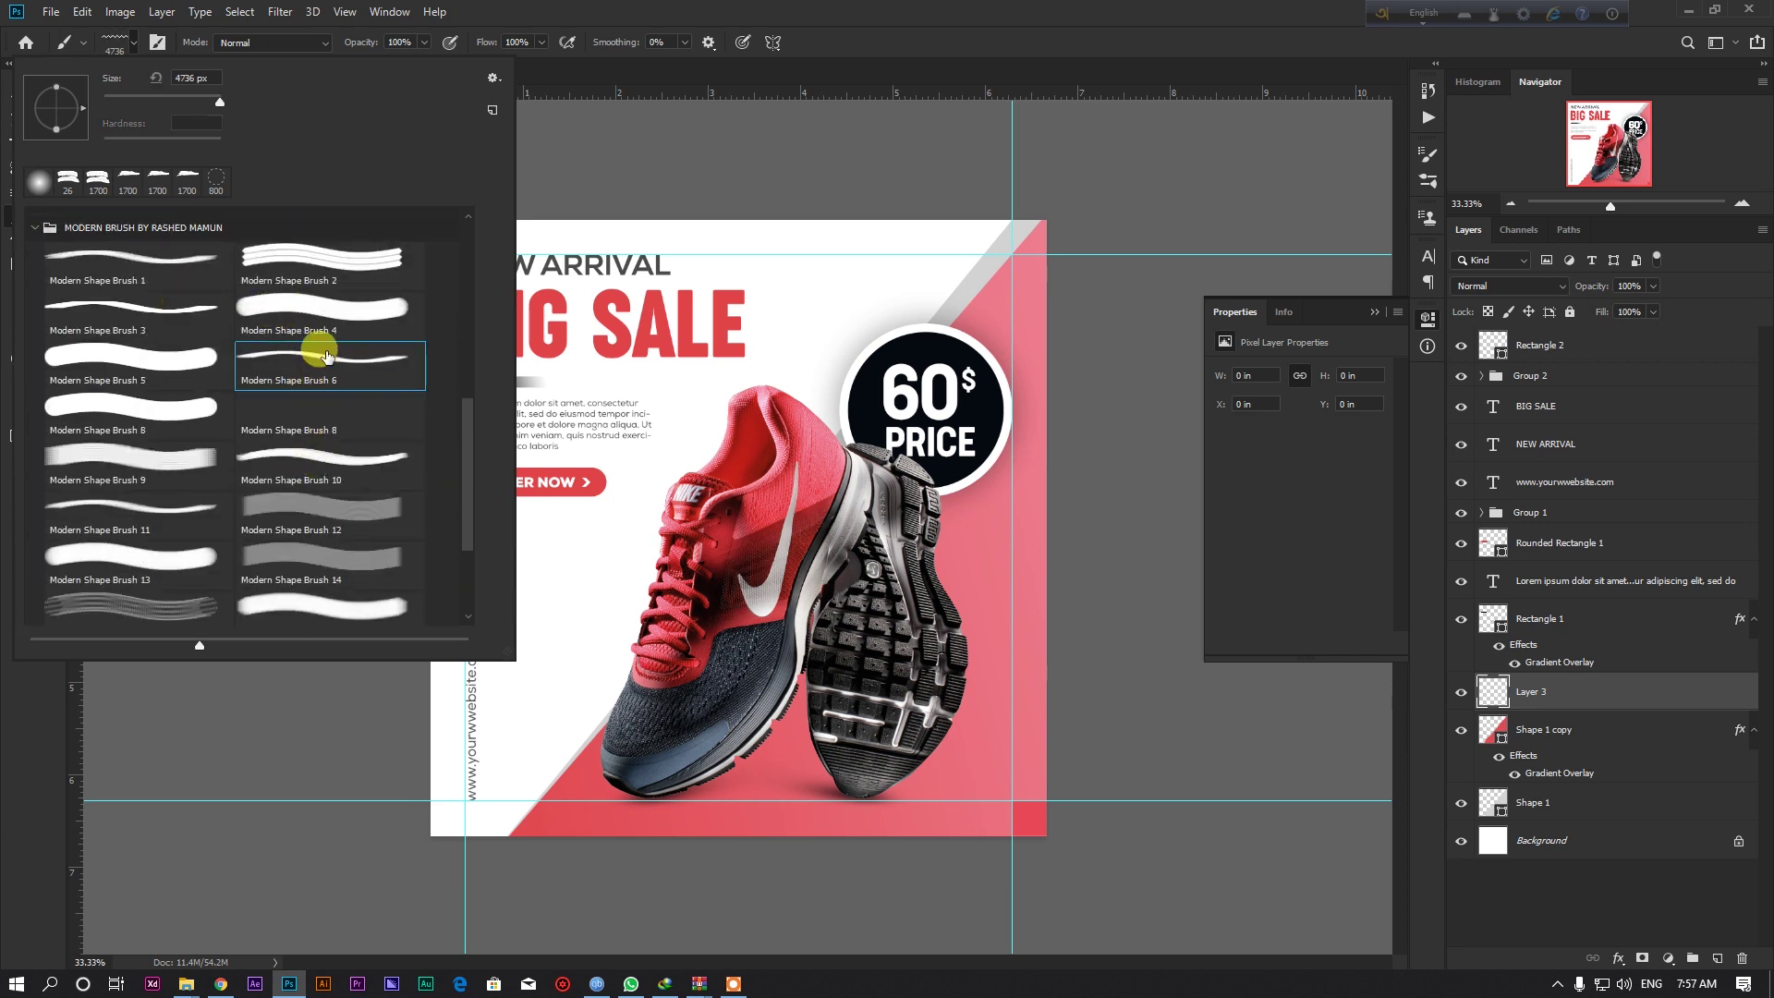
double_click(317, 345)
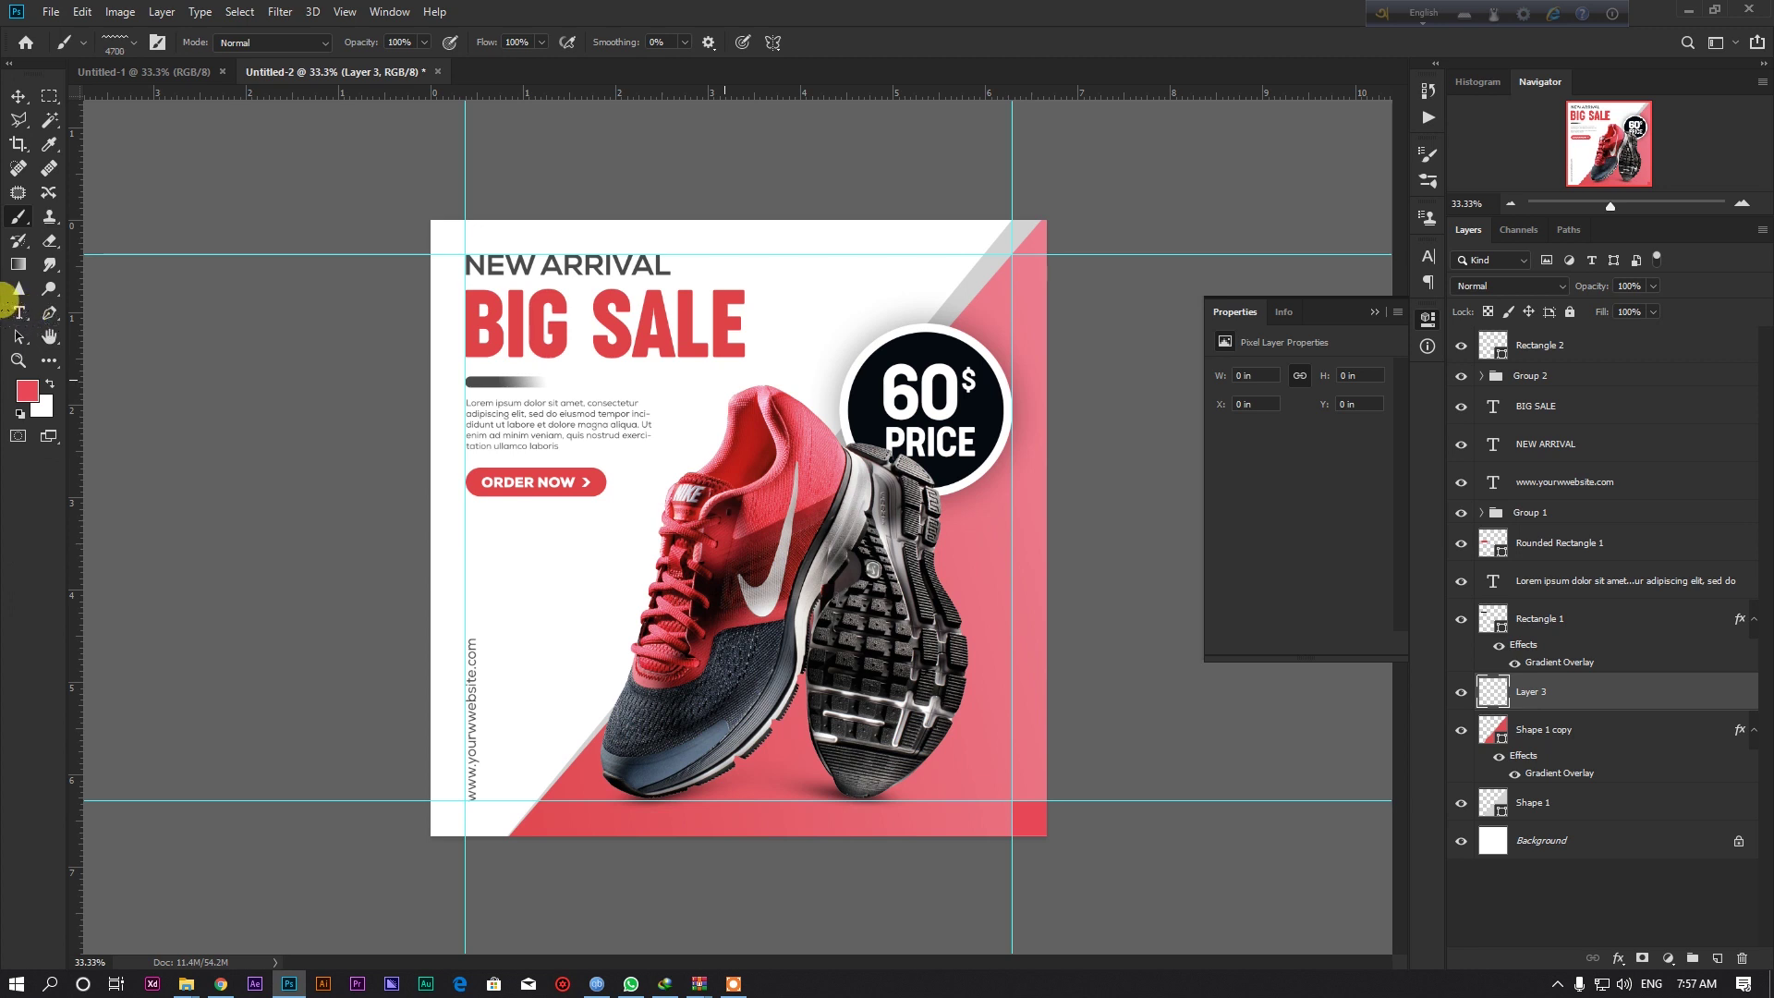
Stamp two red zigzags at 250 px just below the ORDER NOW button.
key(bracketleft)
key(bracketleft)
key(bracketleft)
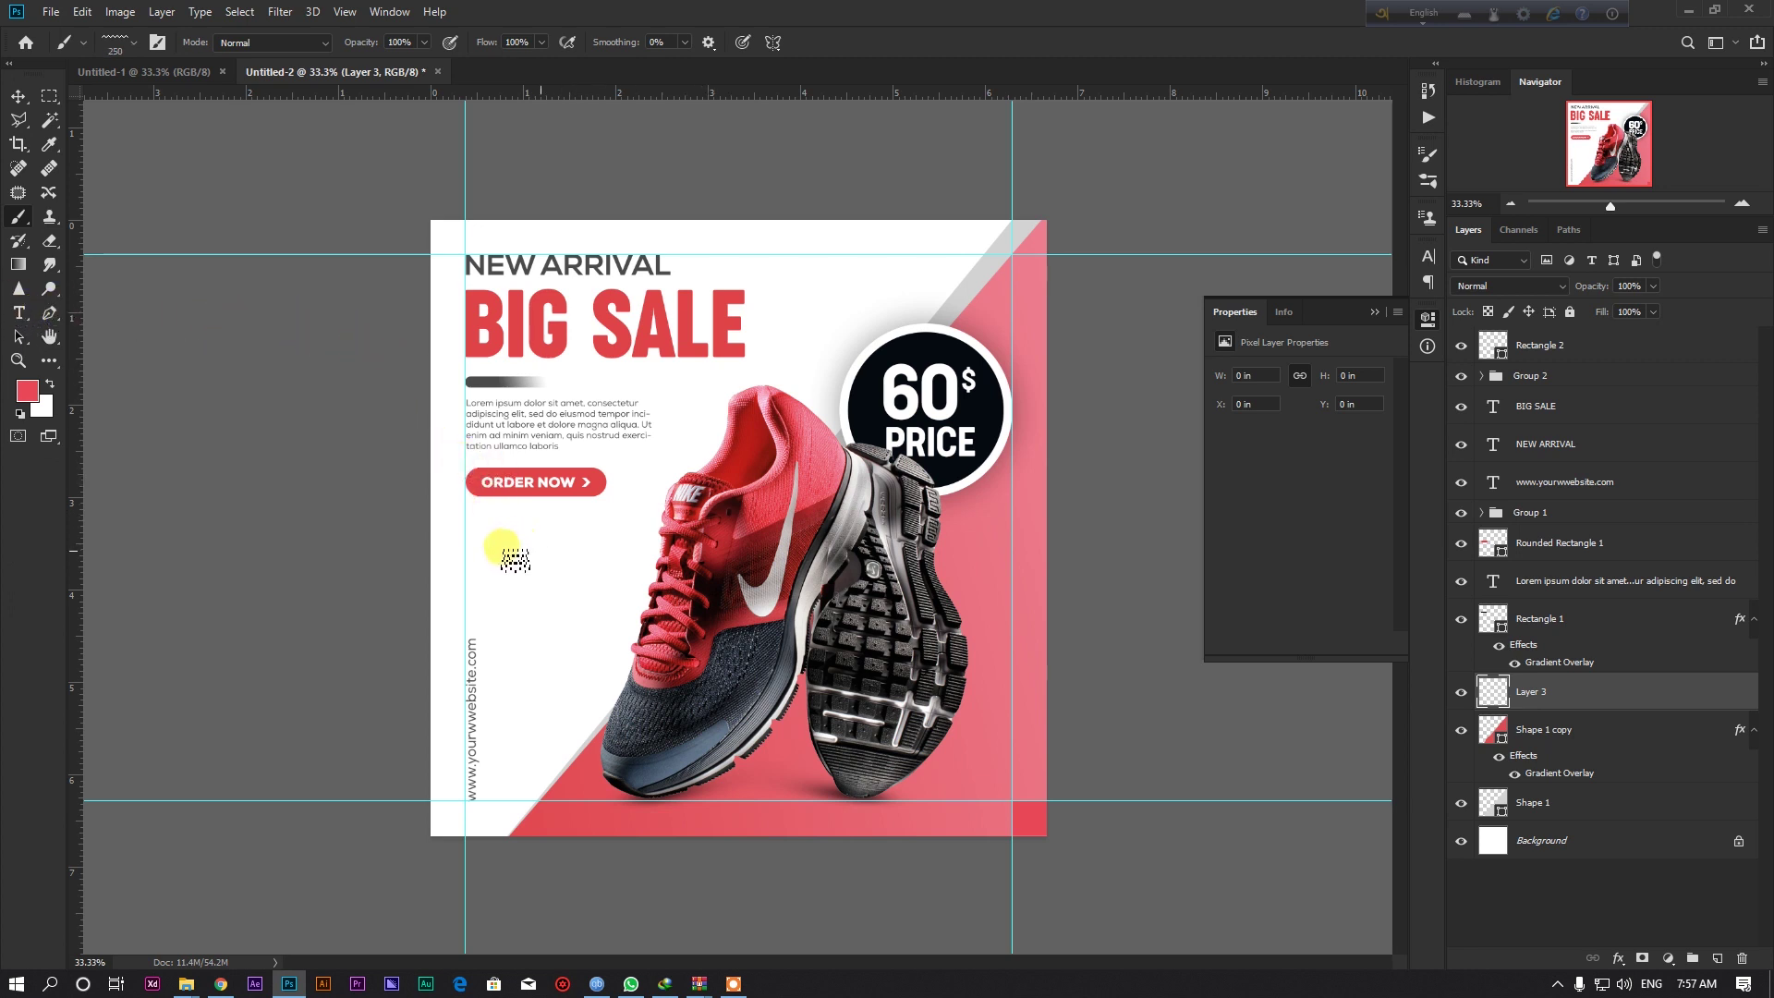
click(540, 552)
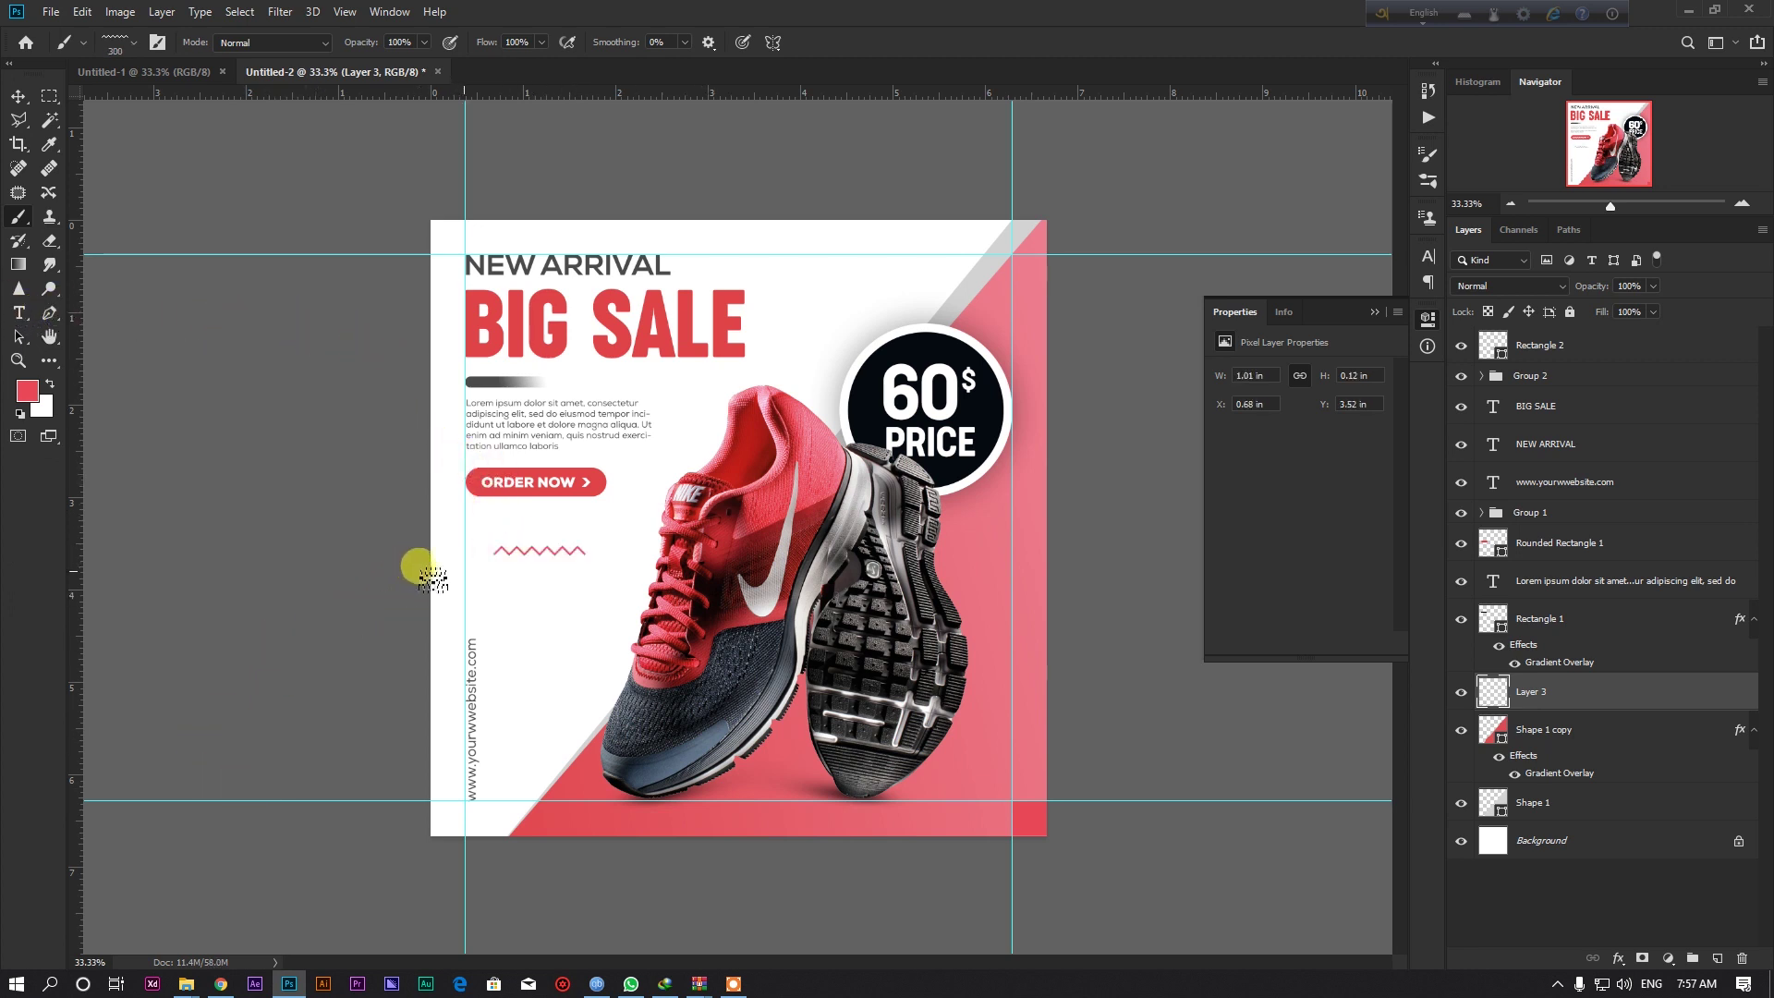
click(490, 561)
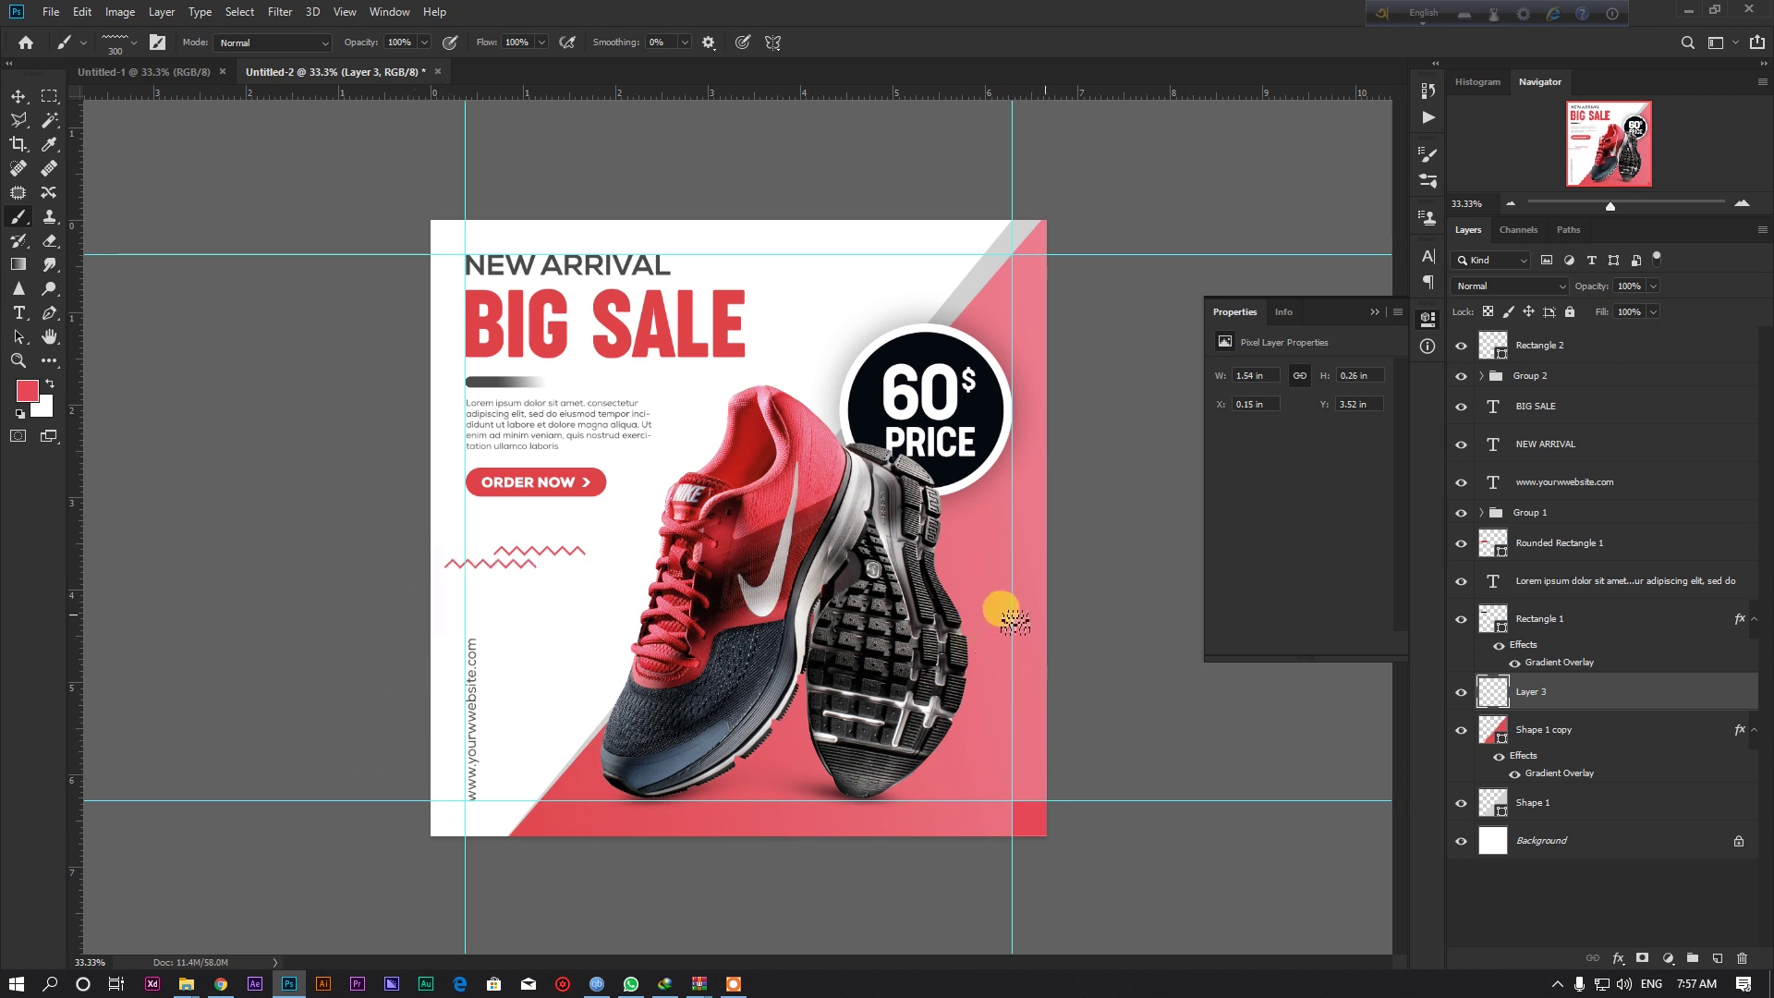
Try Modern Shape Brushes 5 and 4, then settle on Modern Shape Brush 15.
click(120, 43)
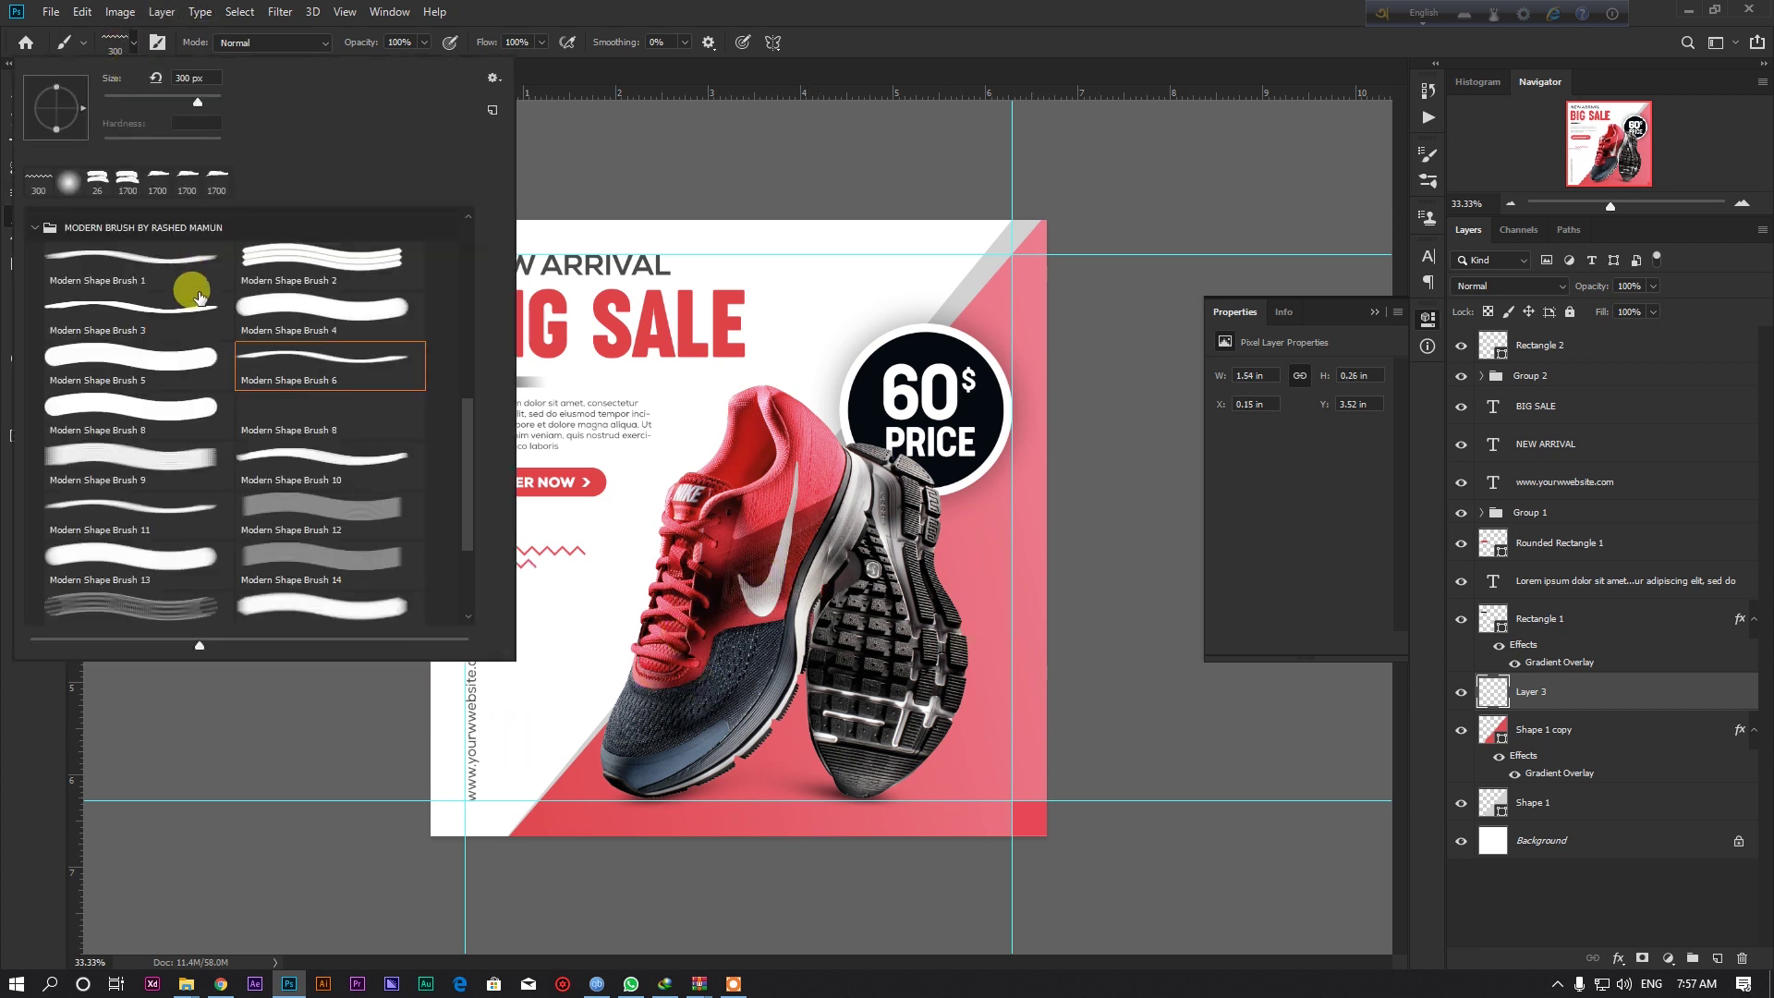
click(185, 360)
click(308, 319)
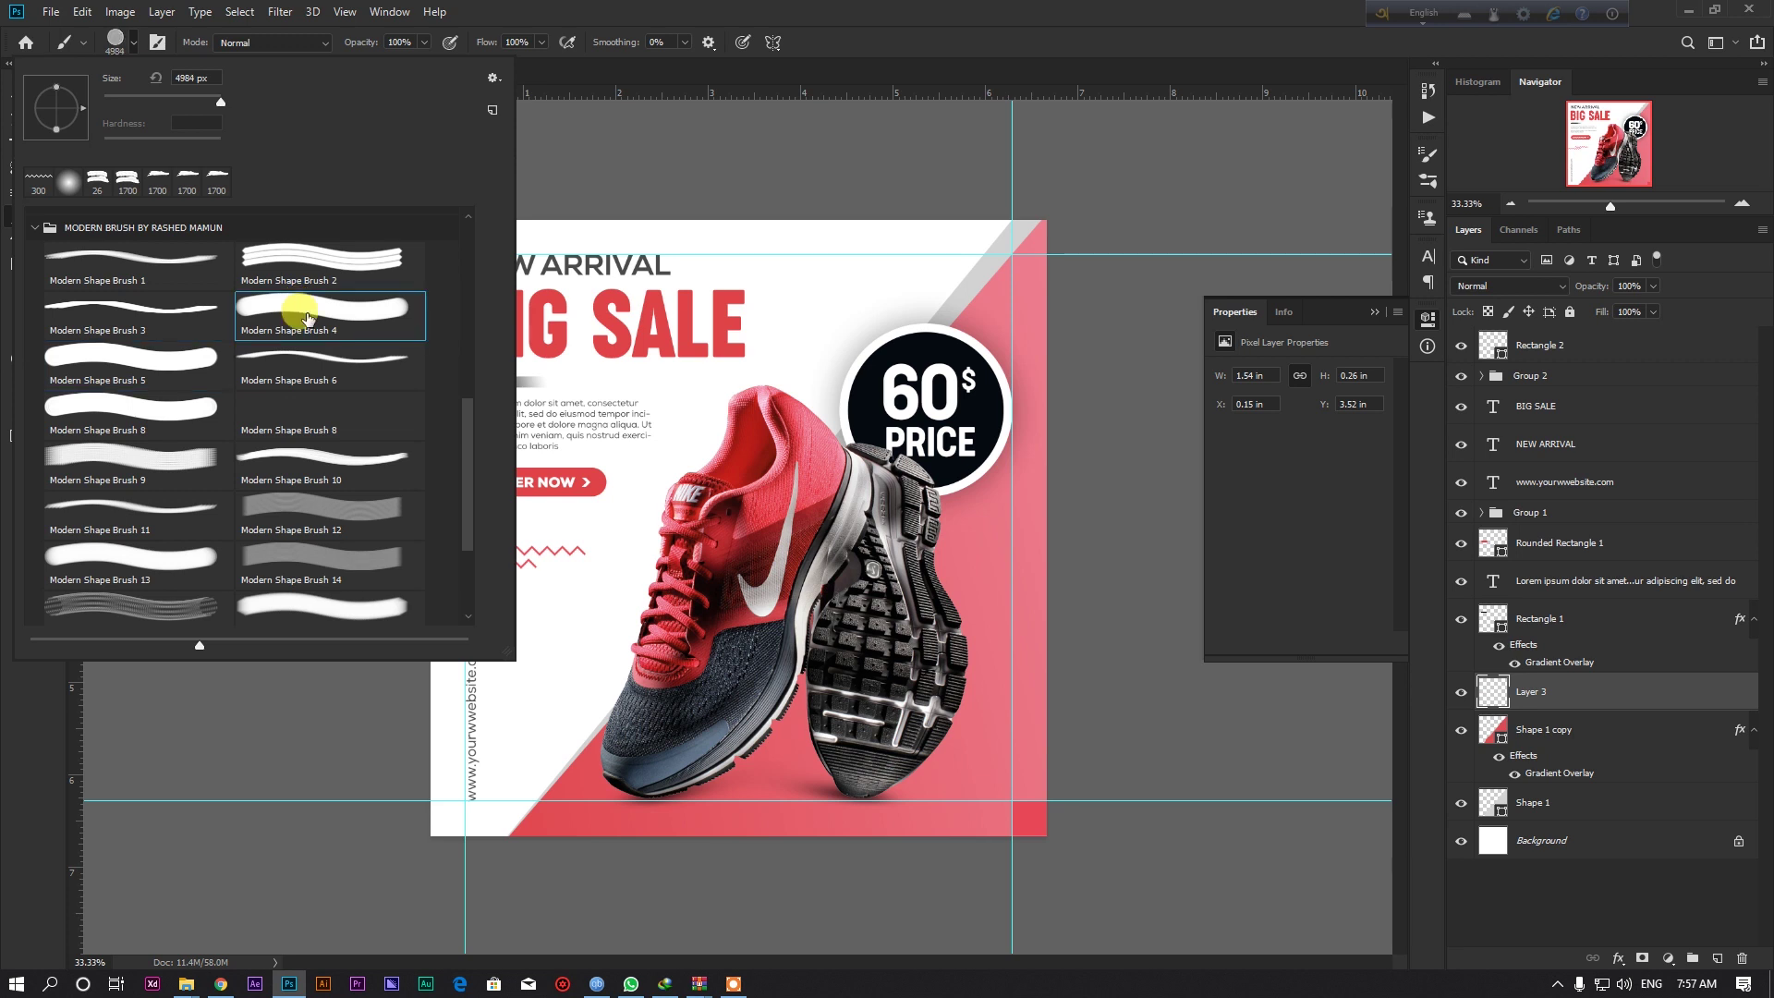
click(176, 606)
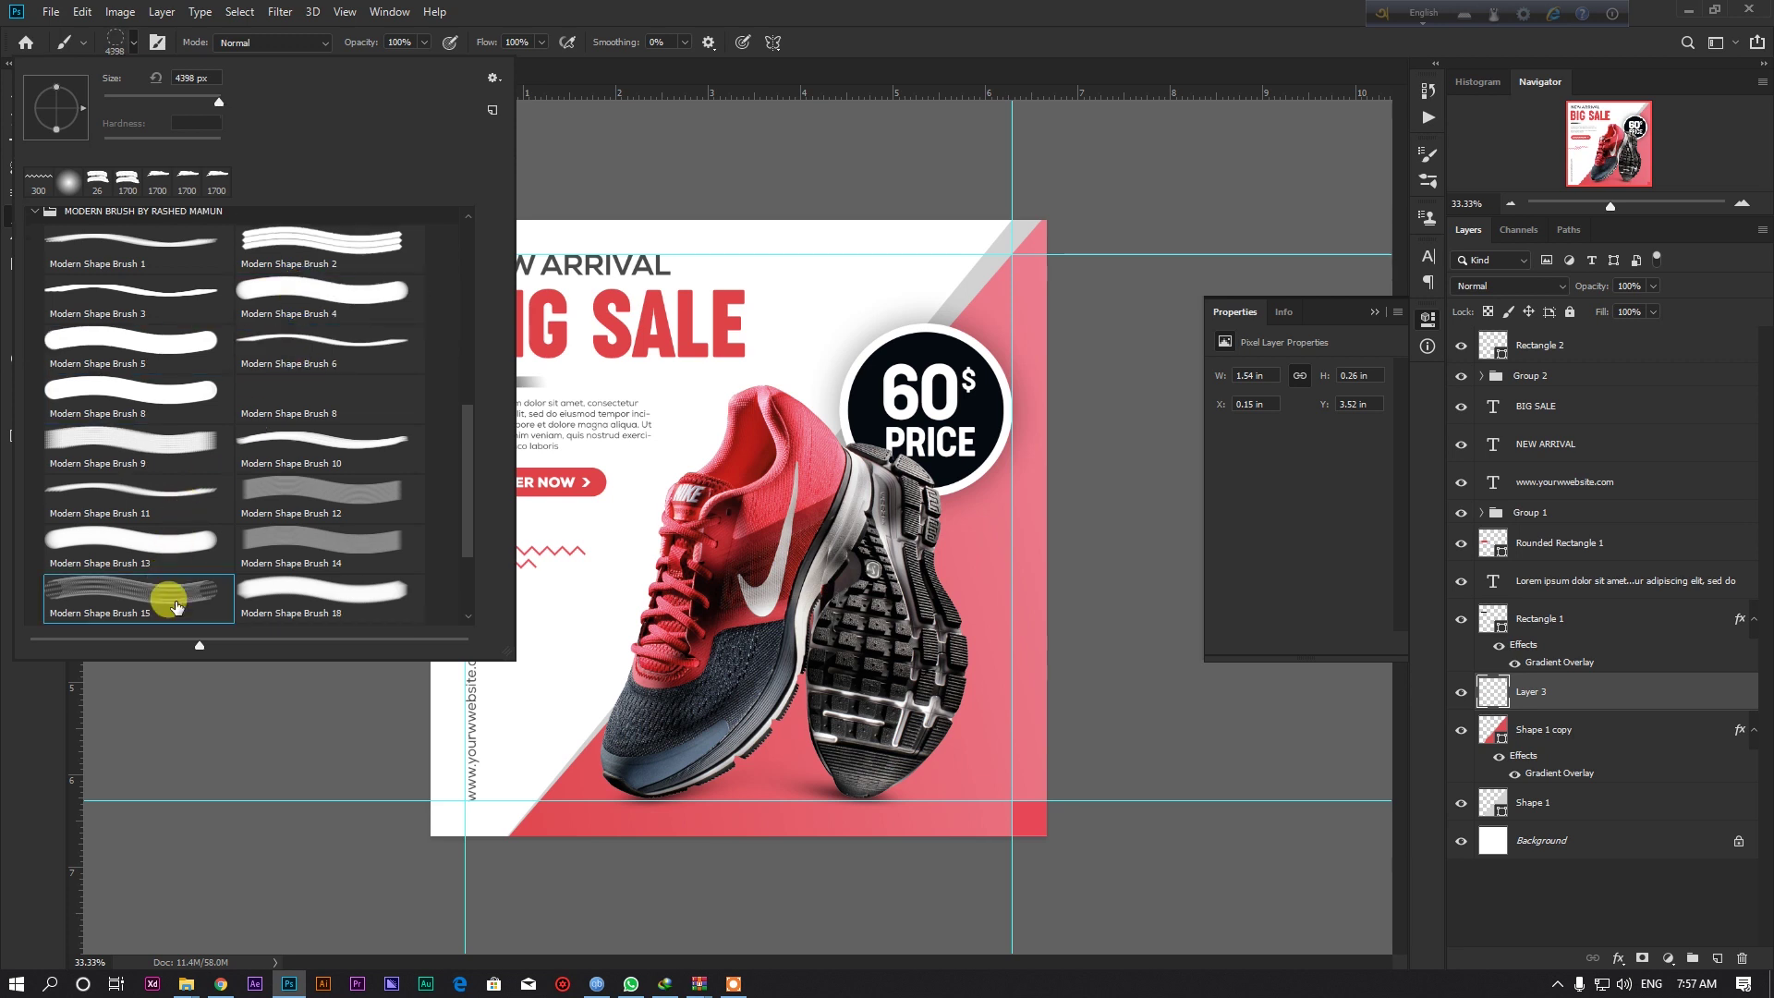
click(422, 122)
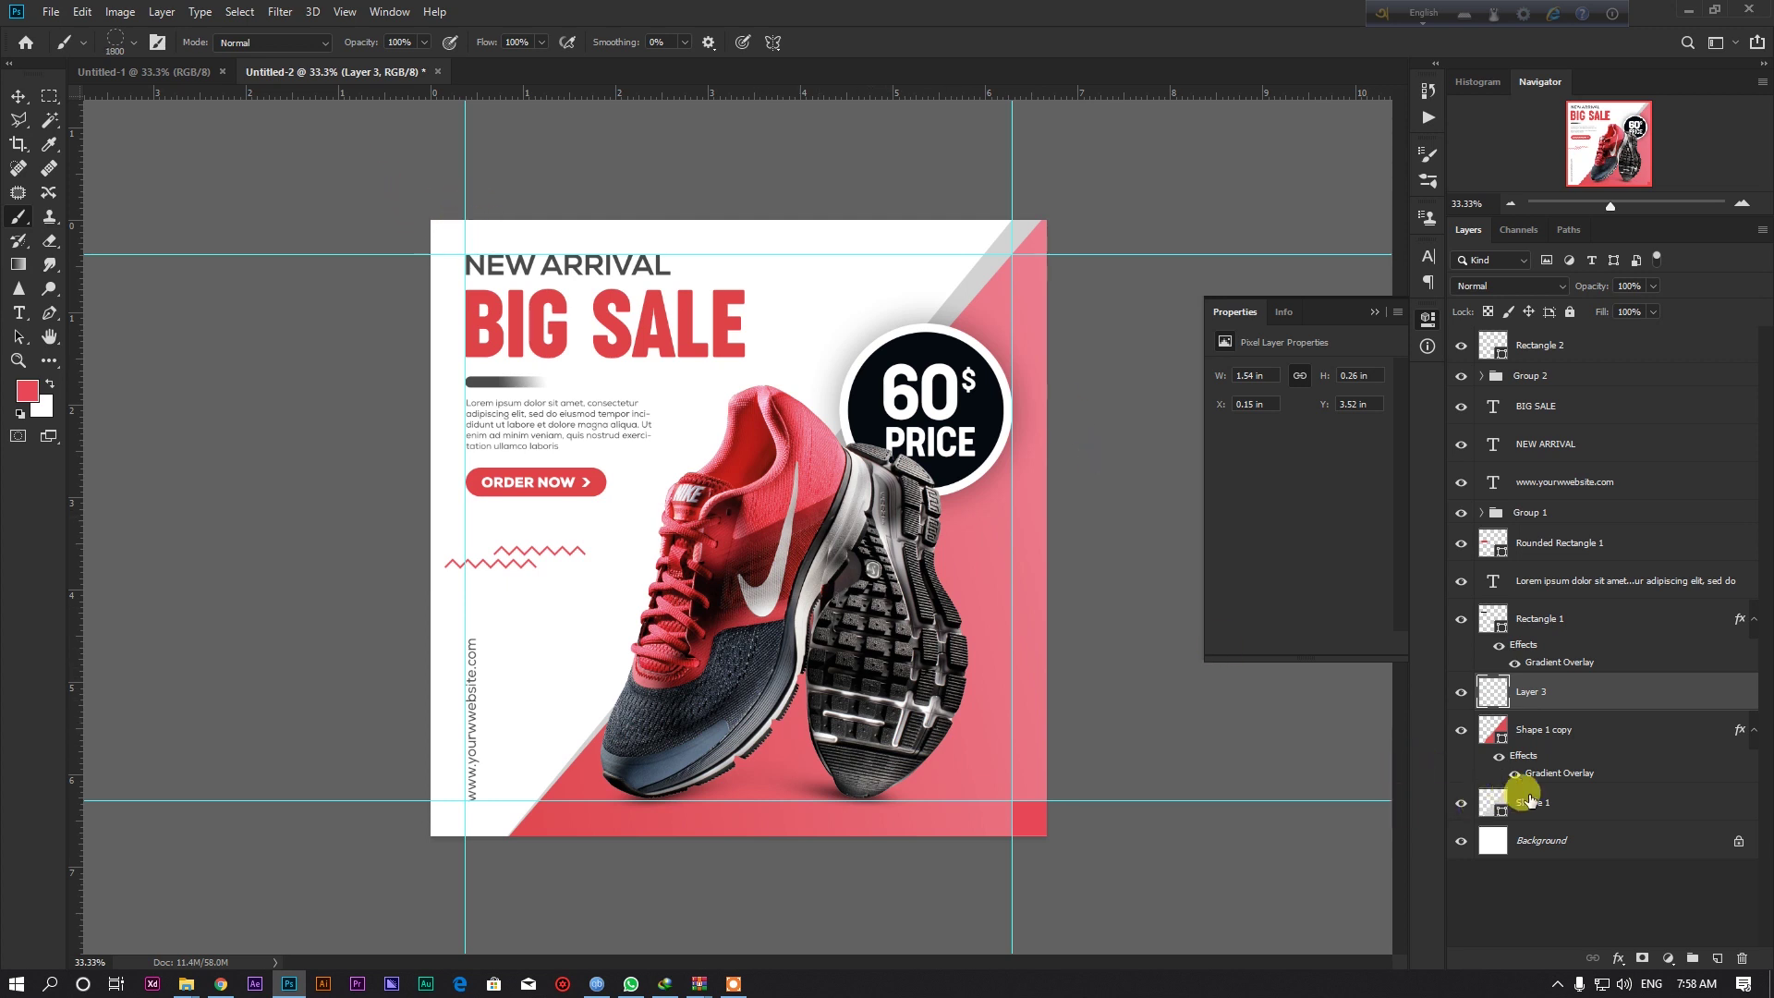
Add a new layer above Background and set the brush colour to light gray eeeeee.
click(1529, 800)
click(1538, 840)
click(1707, 959)
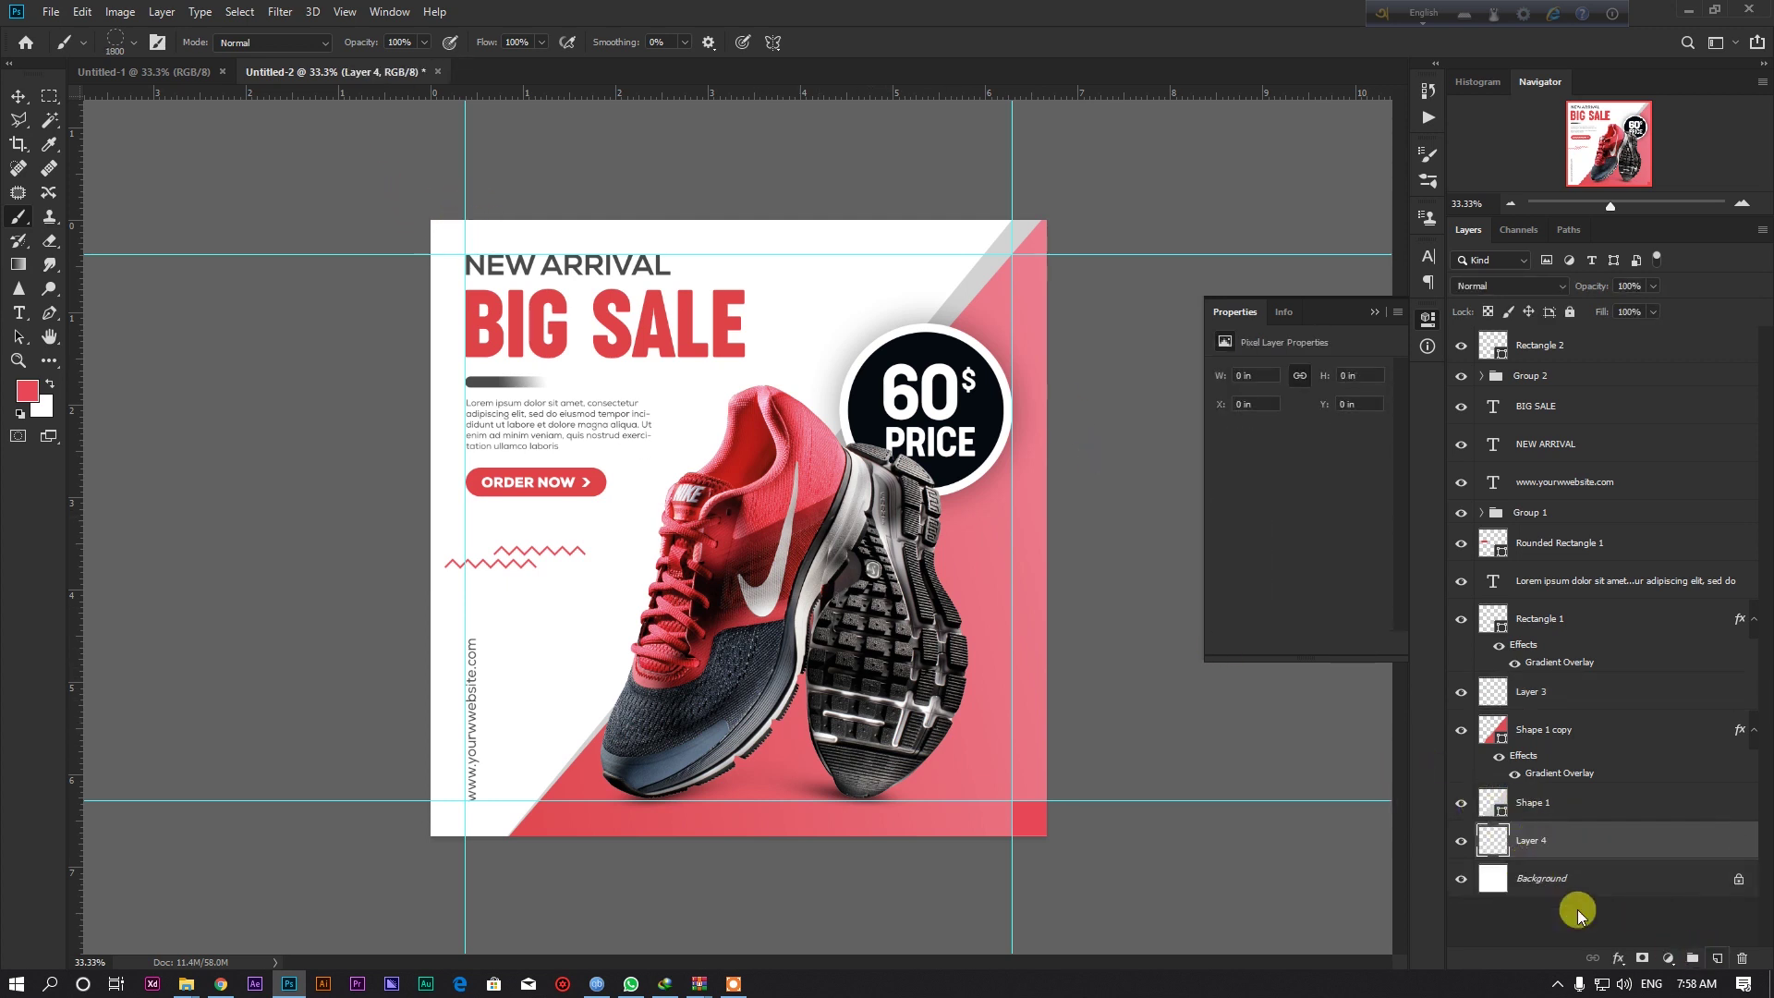
click(48, 398)
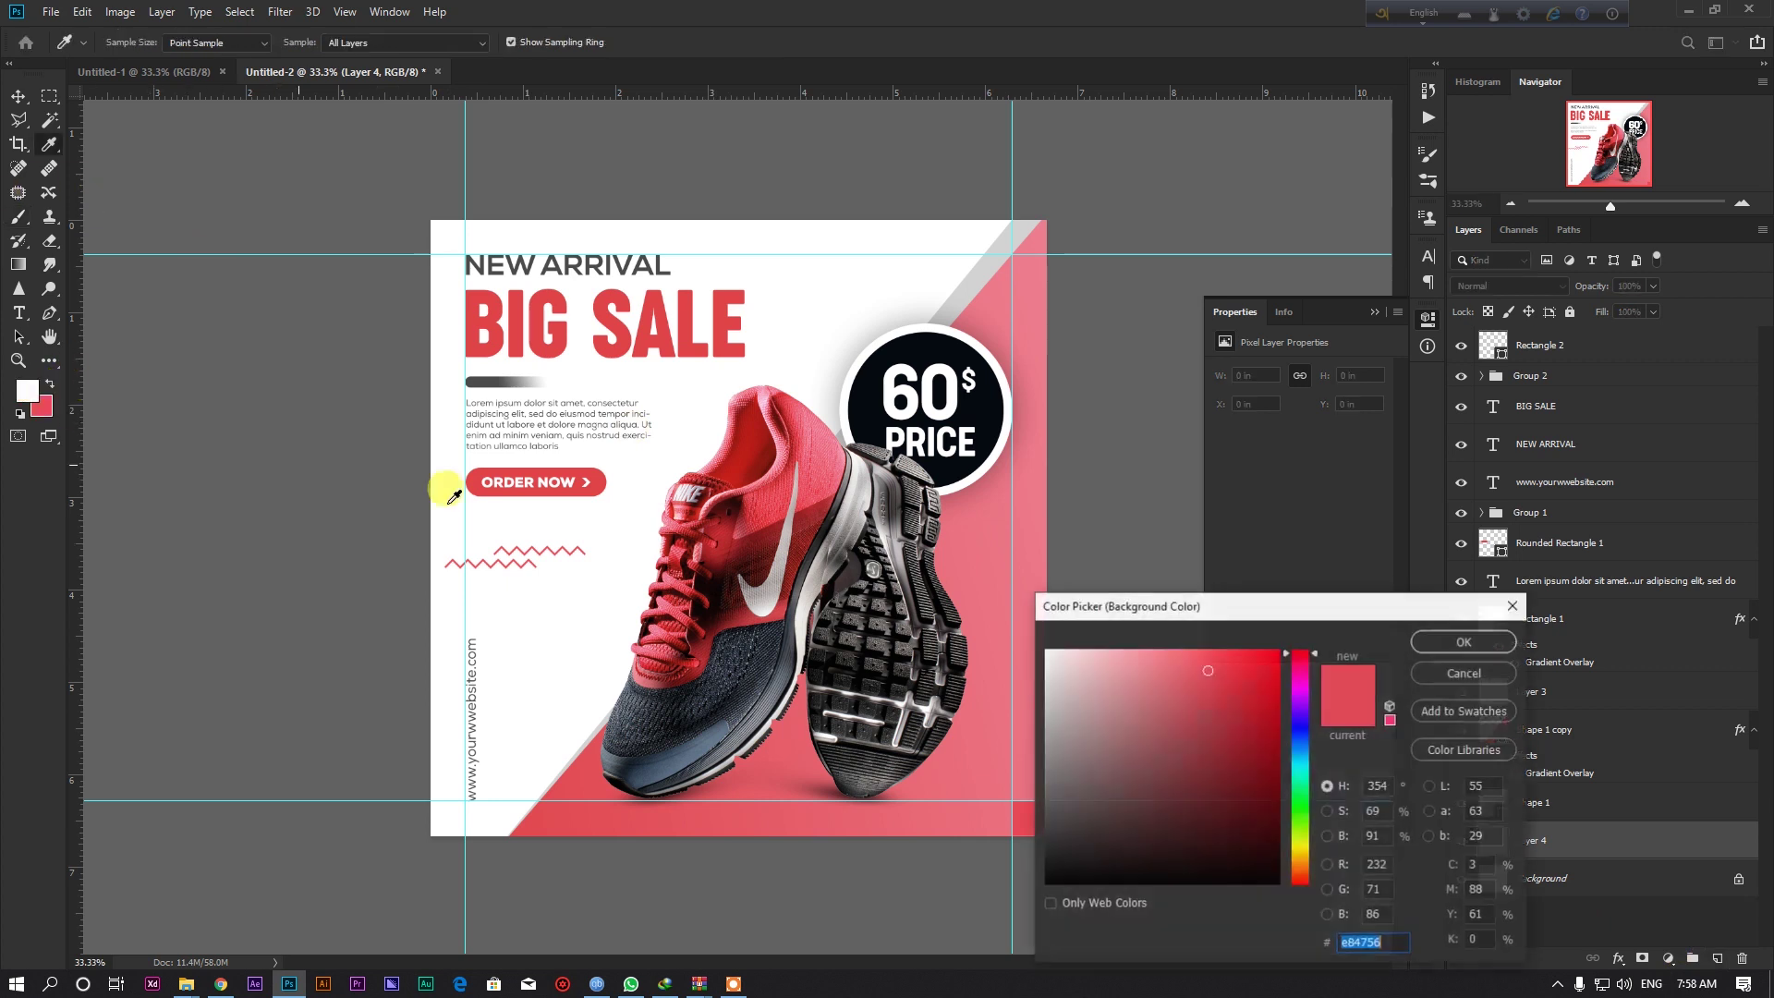
click(665, 466)
drag(1052, 654, 1038, 664)
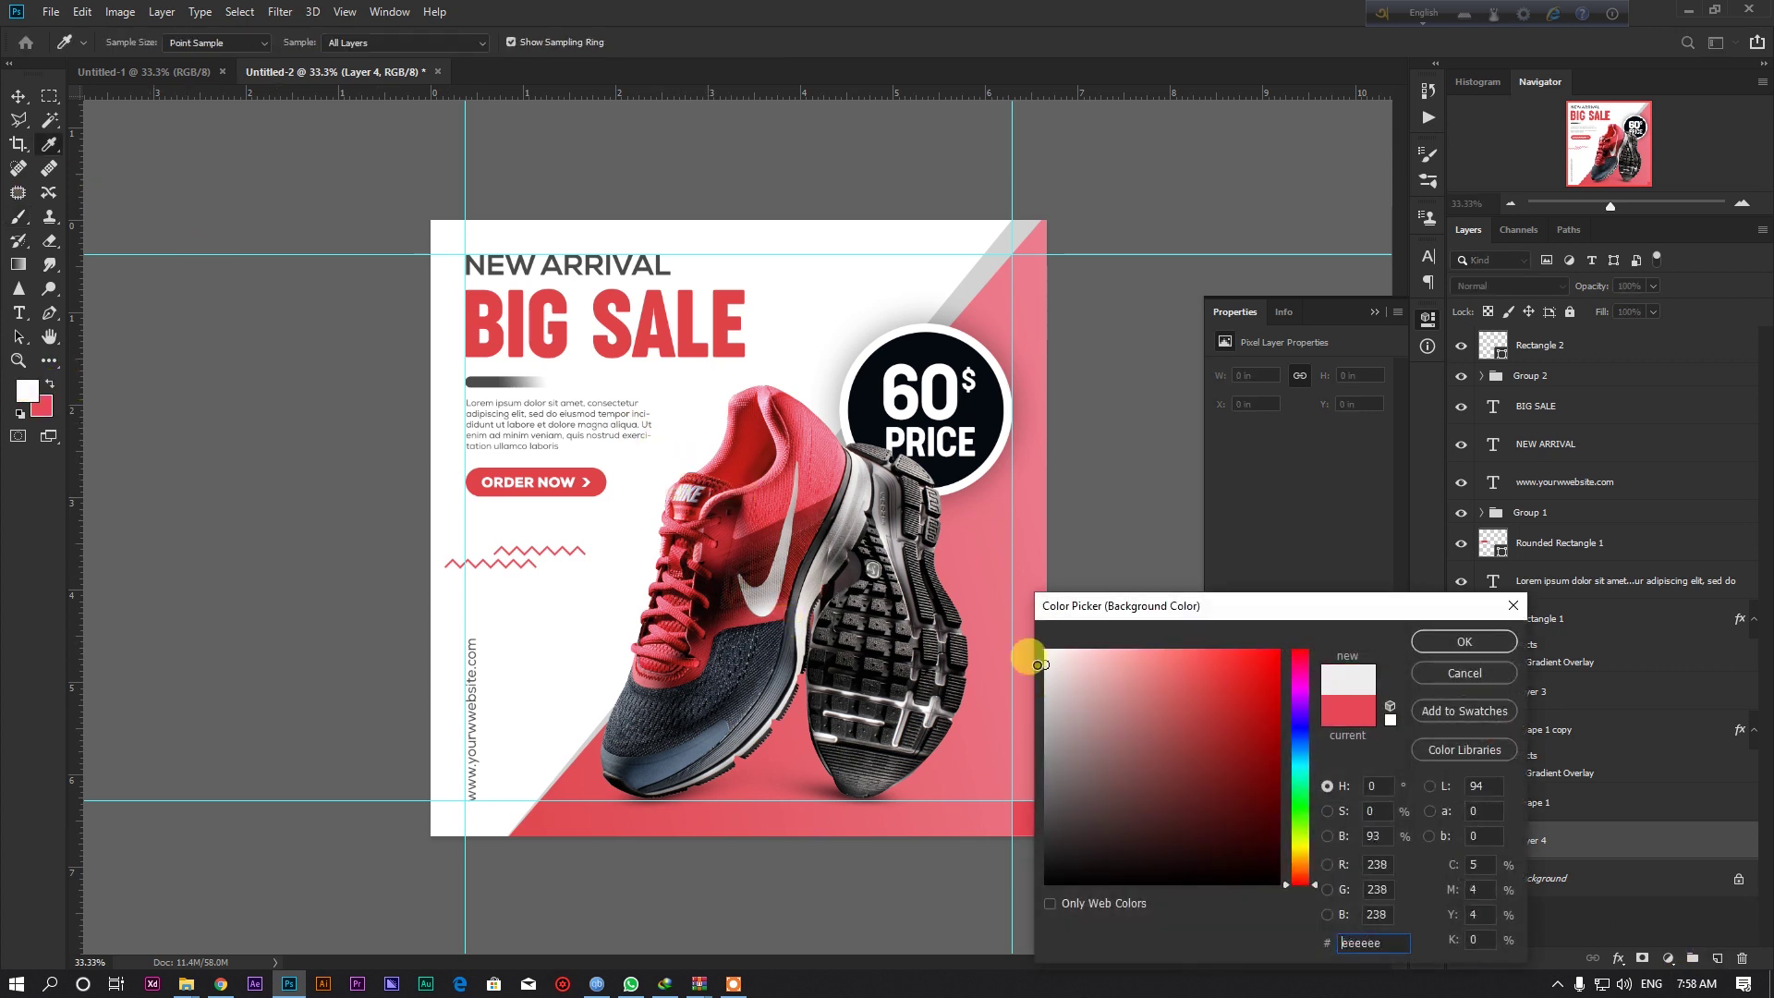
click(1427, 641)
key(b)
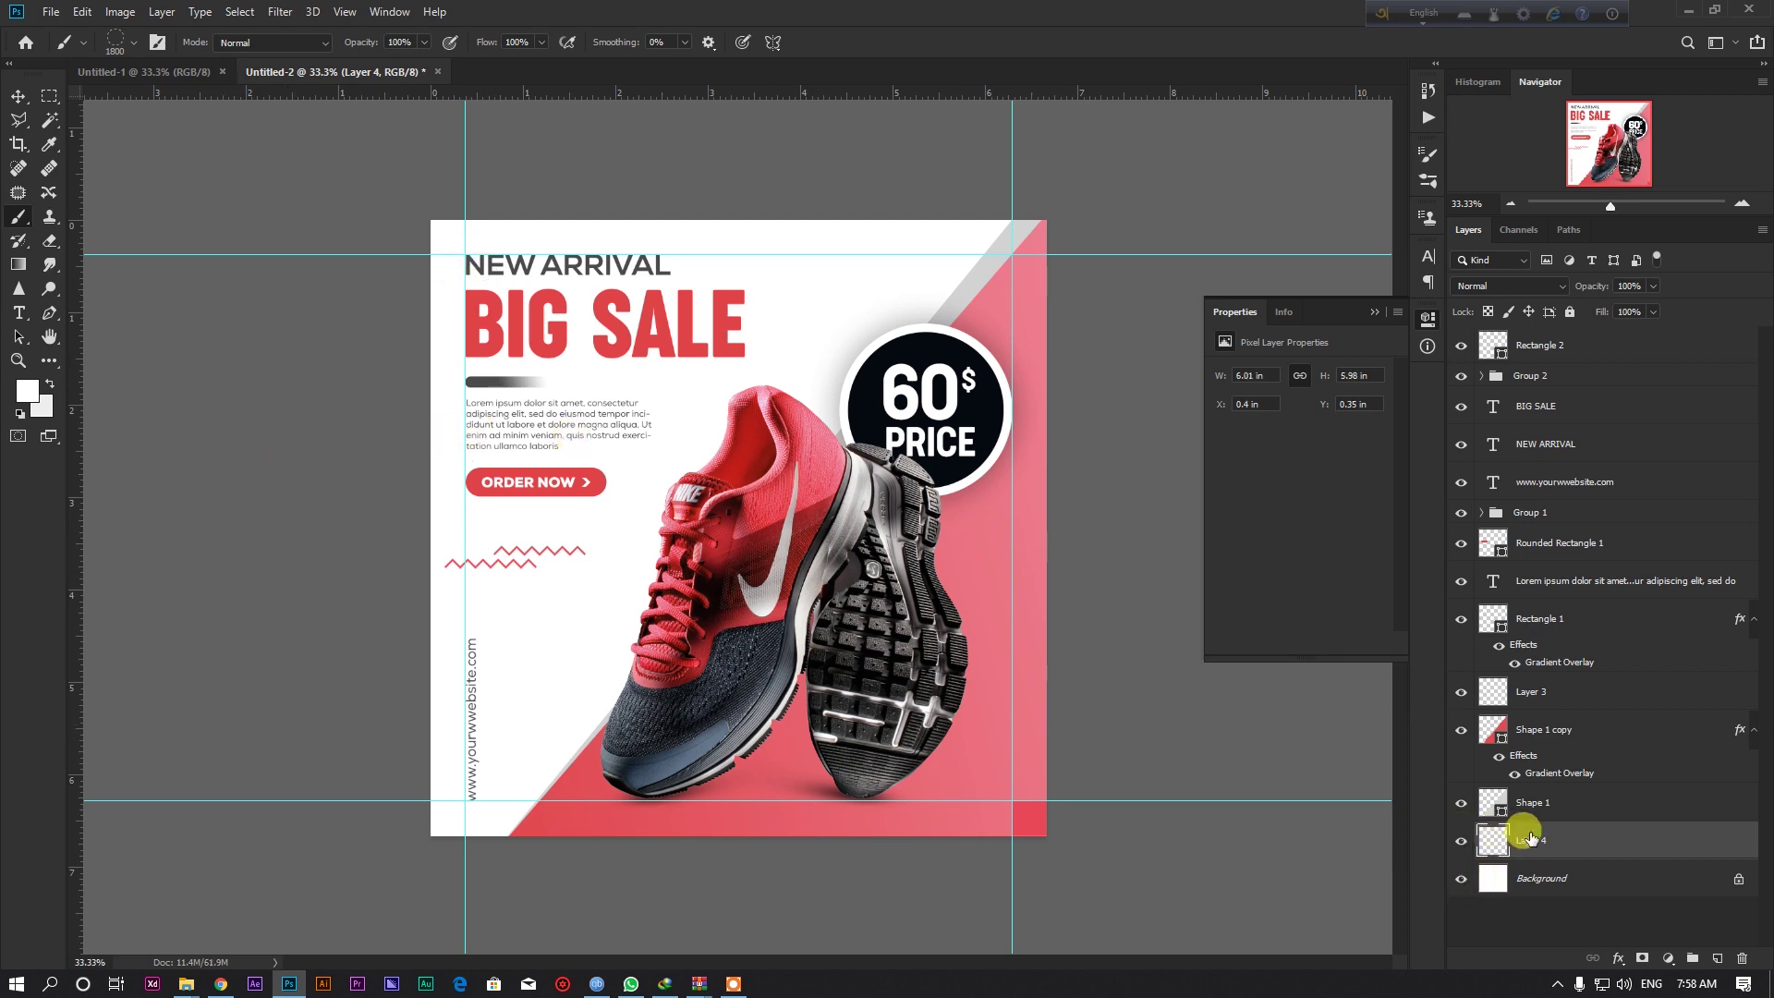
Move Layer 4 above Shape 1 and give it a light gray ebebeb Color Overlay.
drag(1530, 839, 1527, 787)
scroll(730, 480, up, 2)
scroll(730, 481, down, 2)
click(1618, 958)
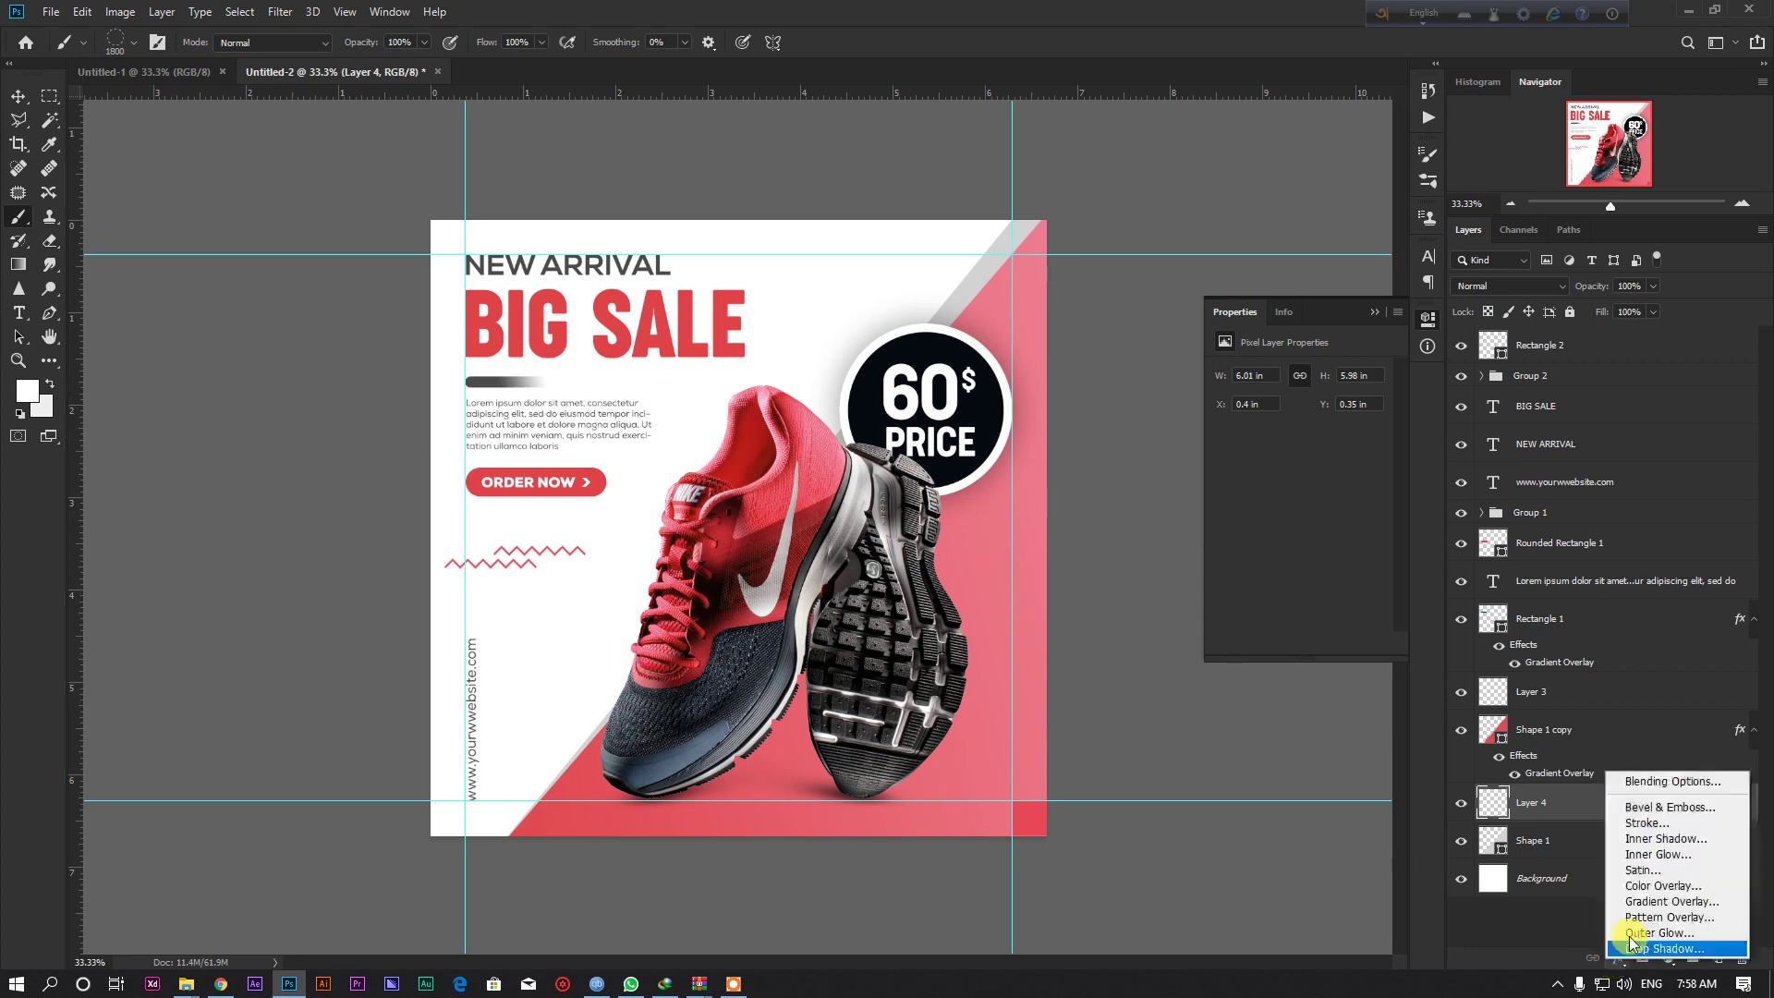
click(1647, 888)
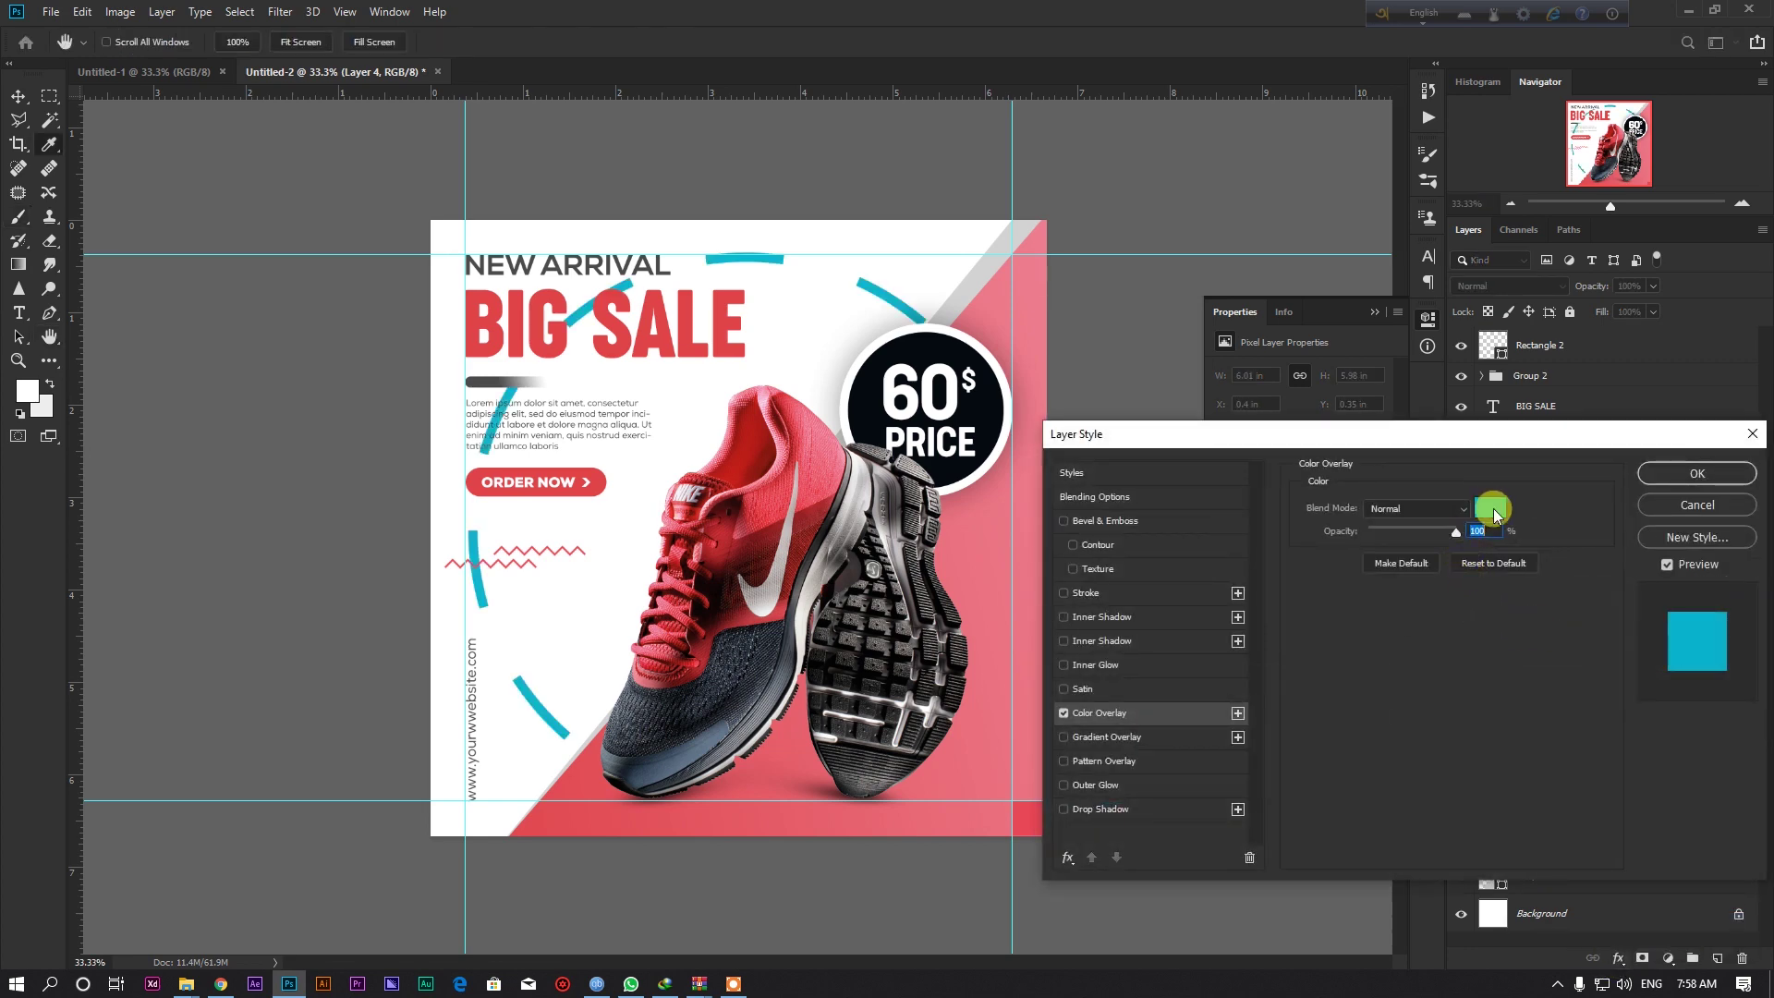
click(1493, 508)
click(1016, 636)
drag(1054, 668, 1058, 679)
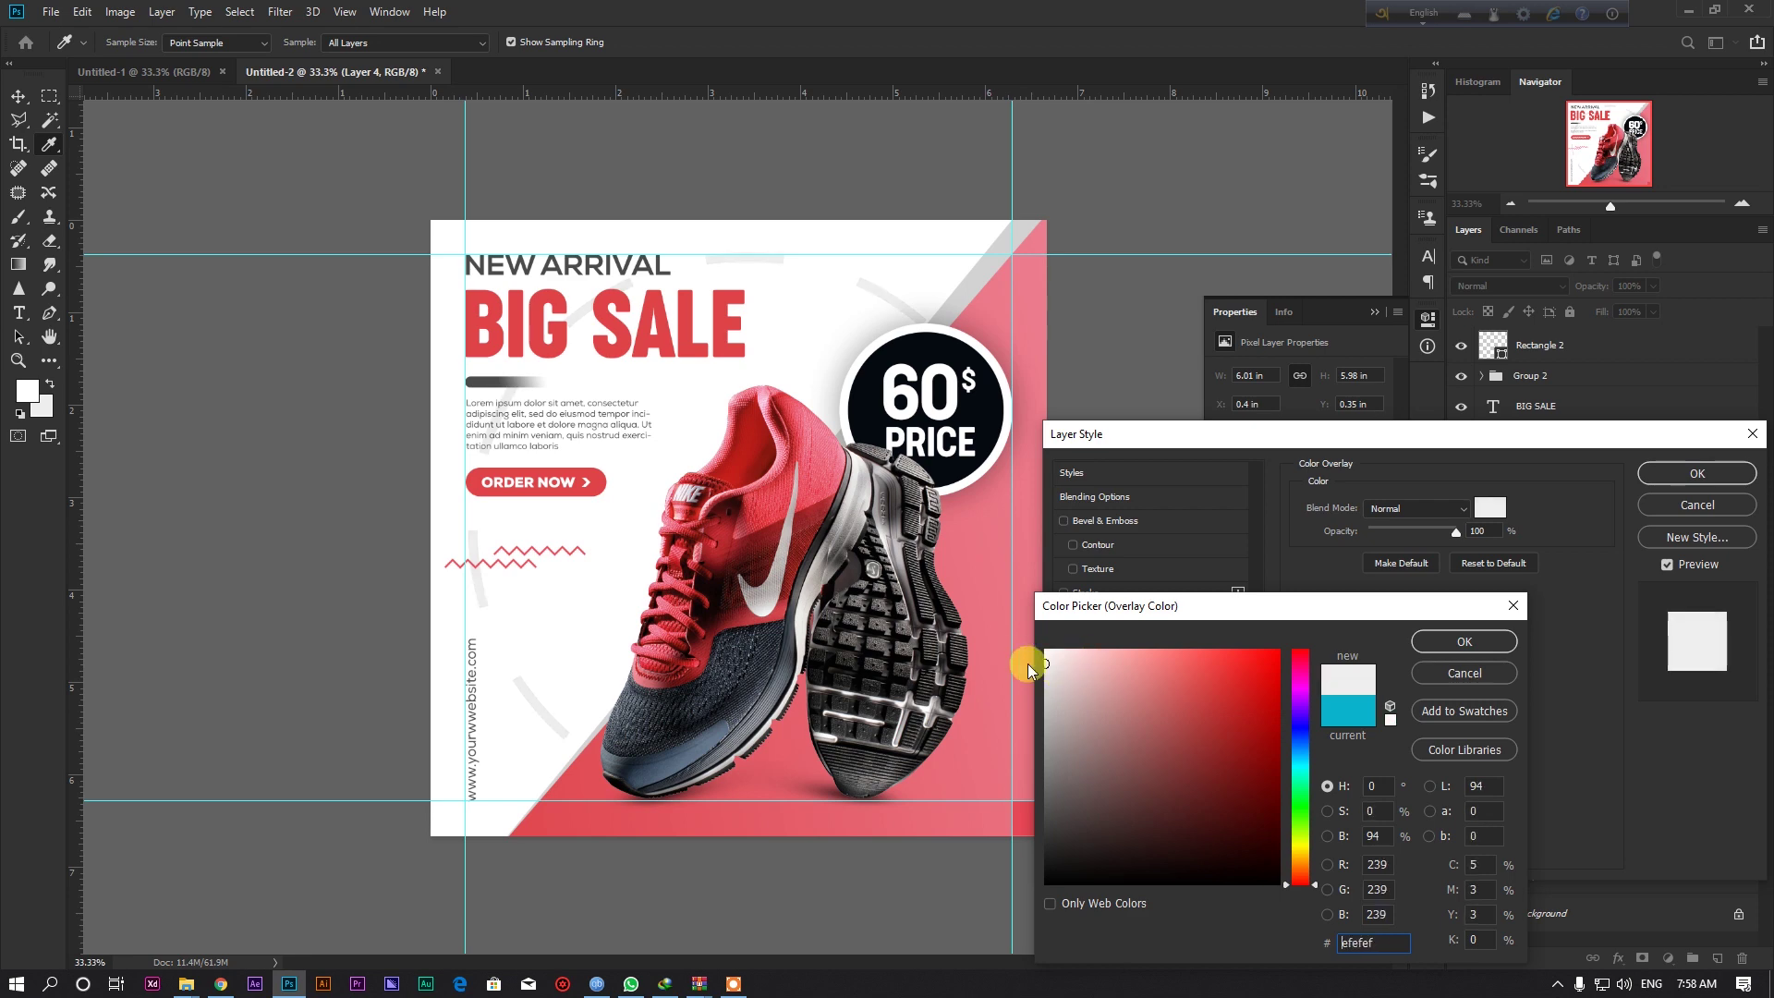
click(1463, 642)
click(1675, 474)
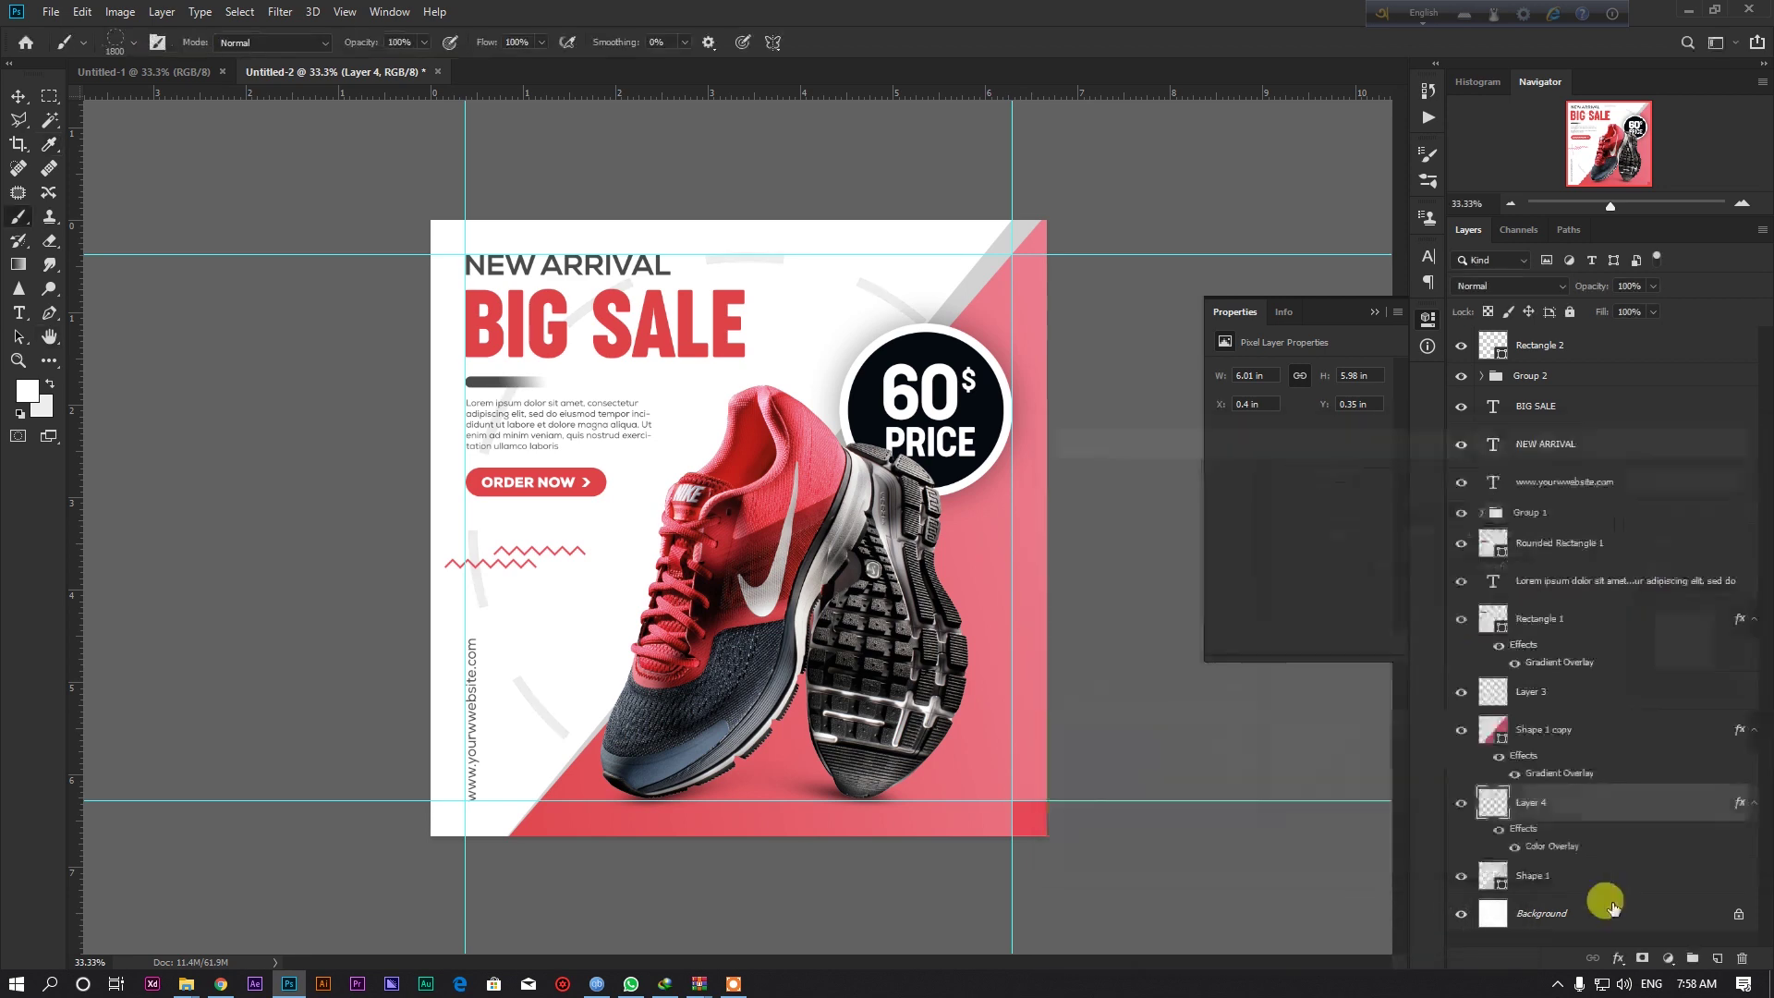
Open the layer effects list again and close it without adding an effect.
click(1618, 958)
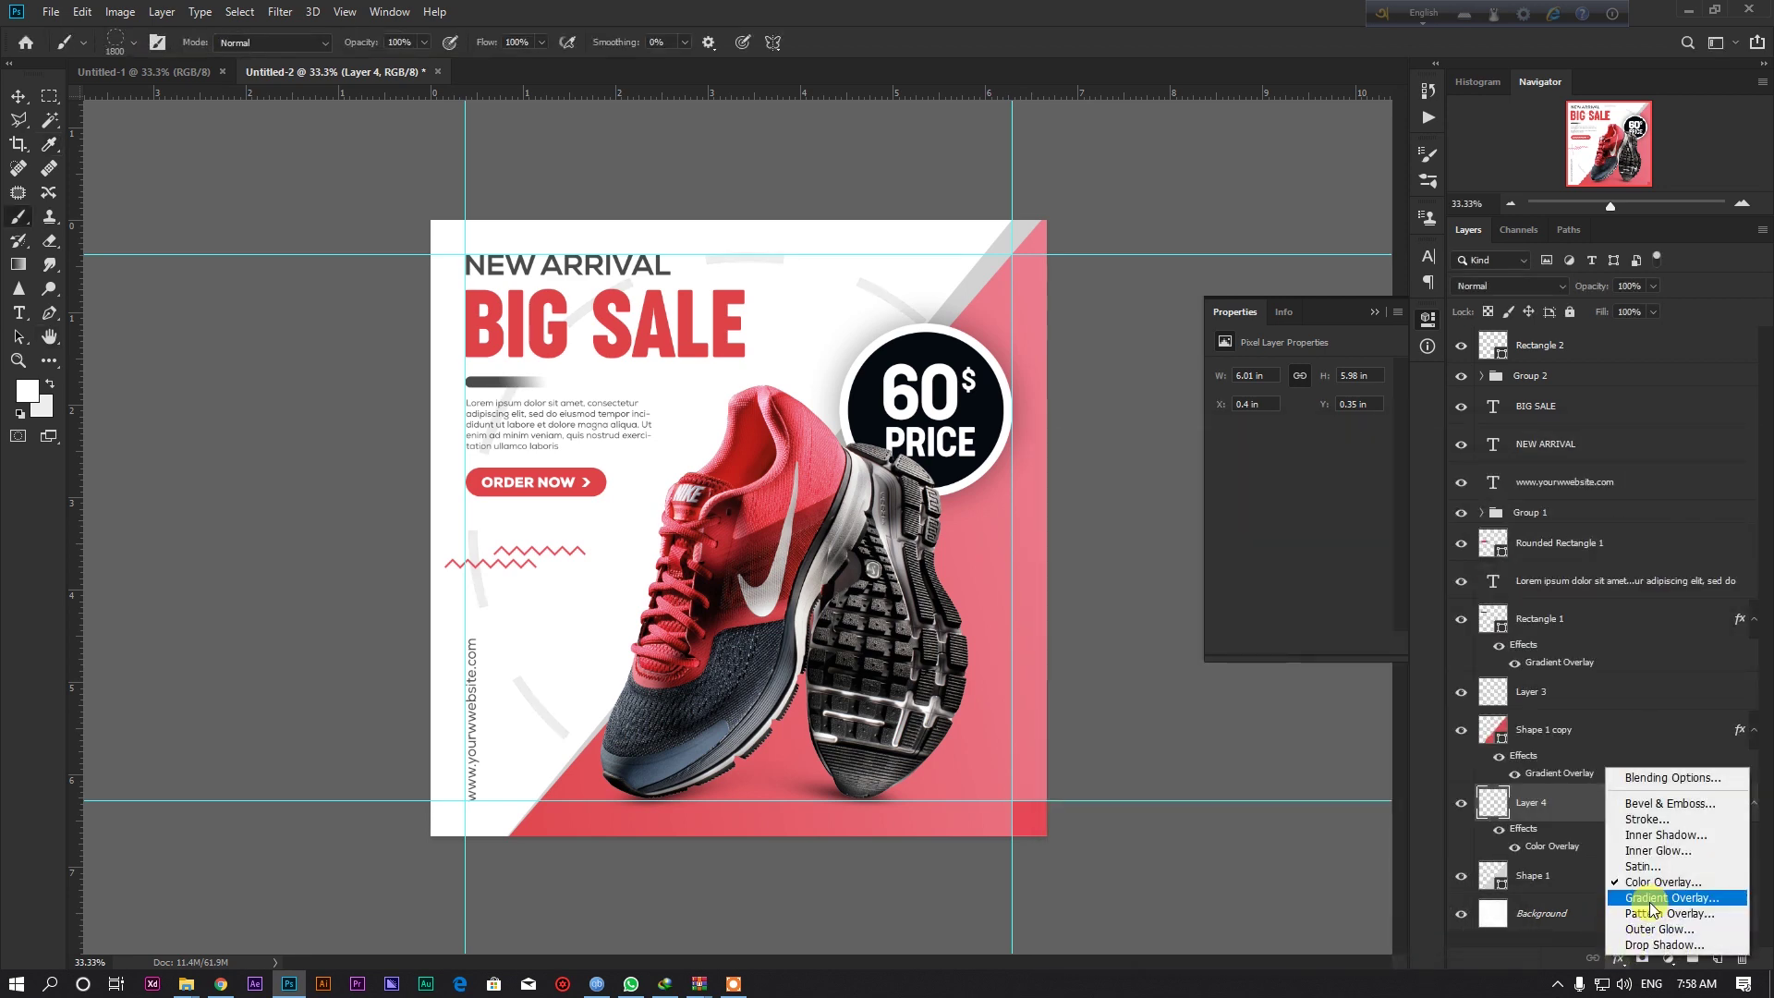
click(1568, 740)
click(1515, 847)
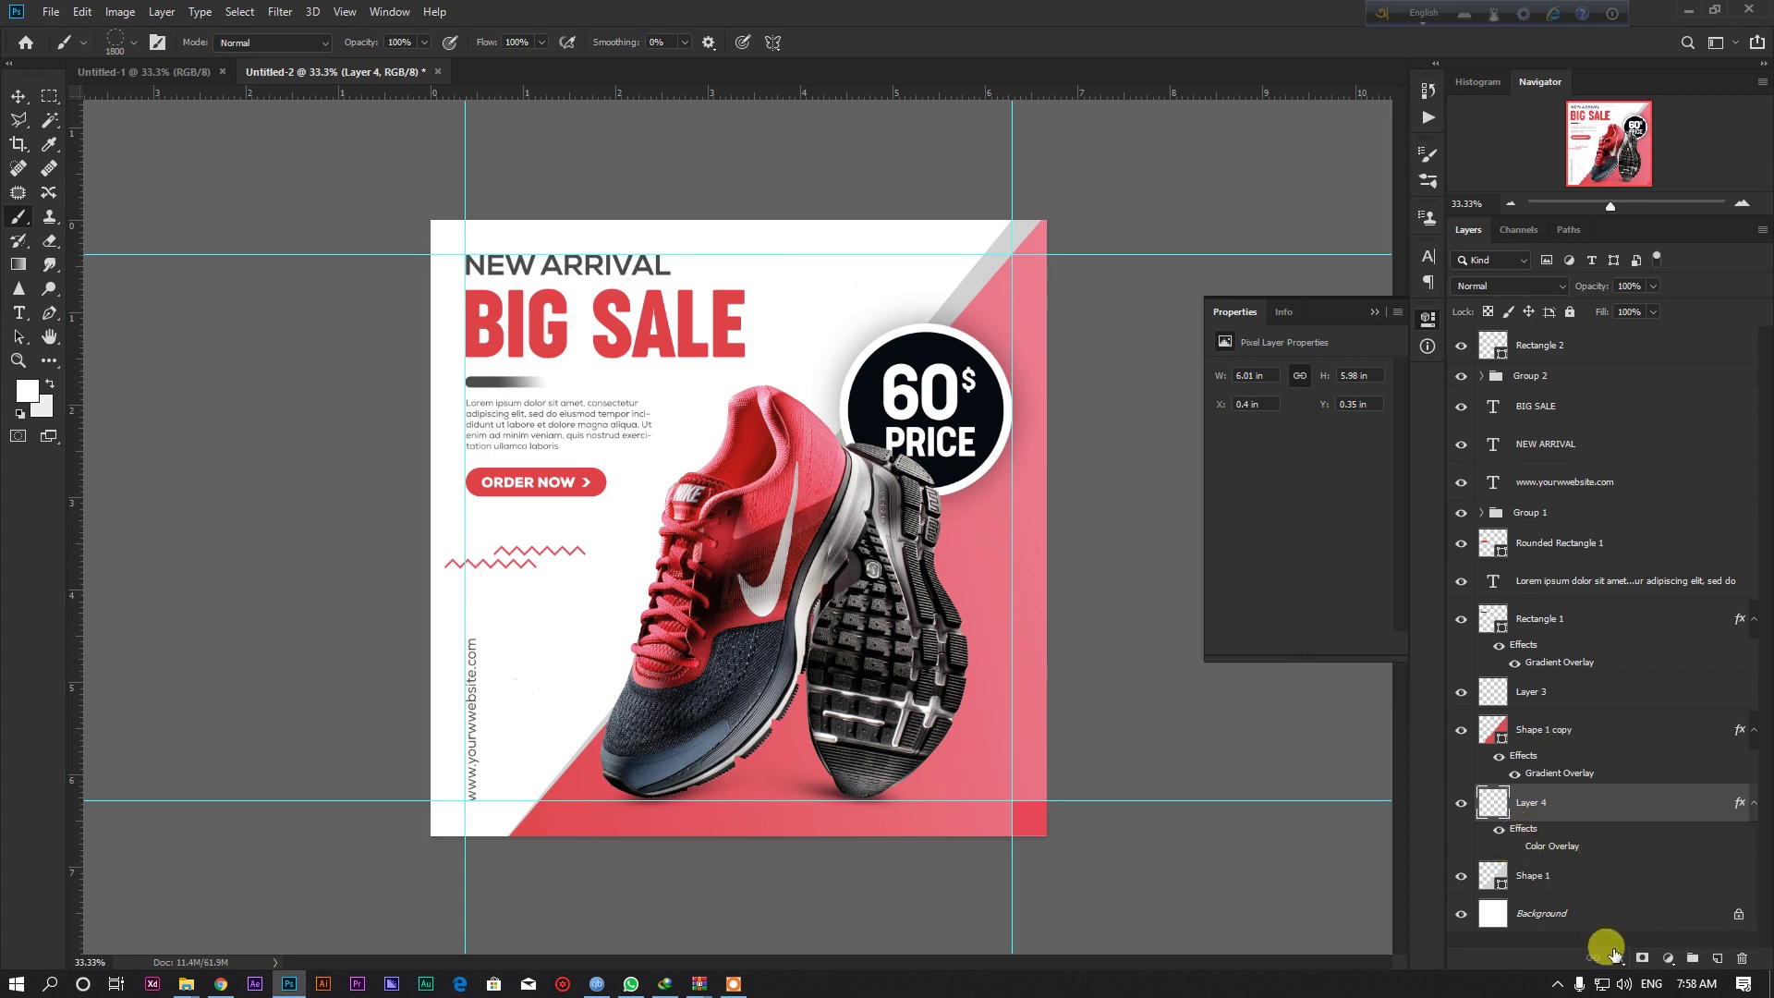
key(ctrl+minus)
key(ctrl+plus)
key(ctrl+plus)
key(ctrl+plus)
key(ctrl+minus)
key(ctrl+minus)
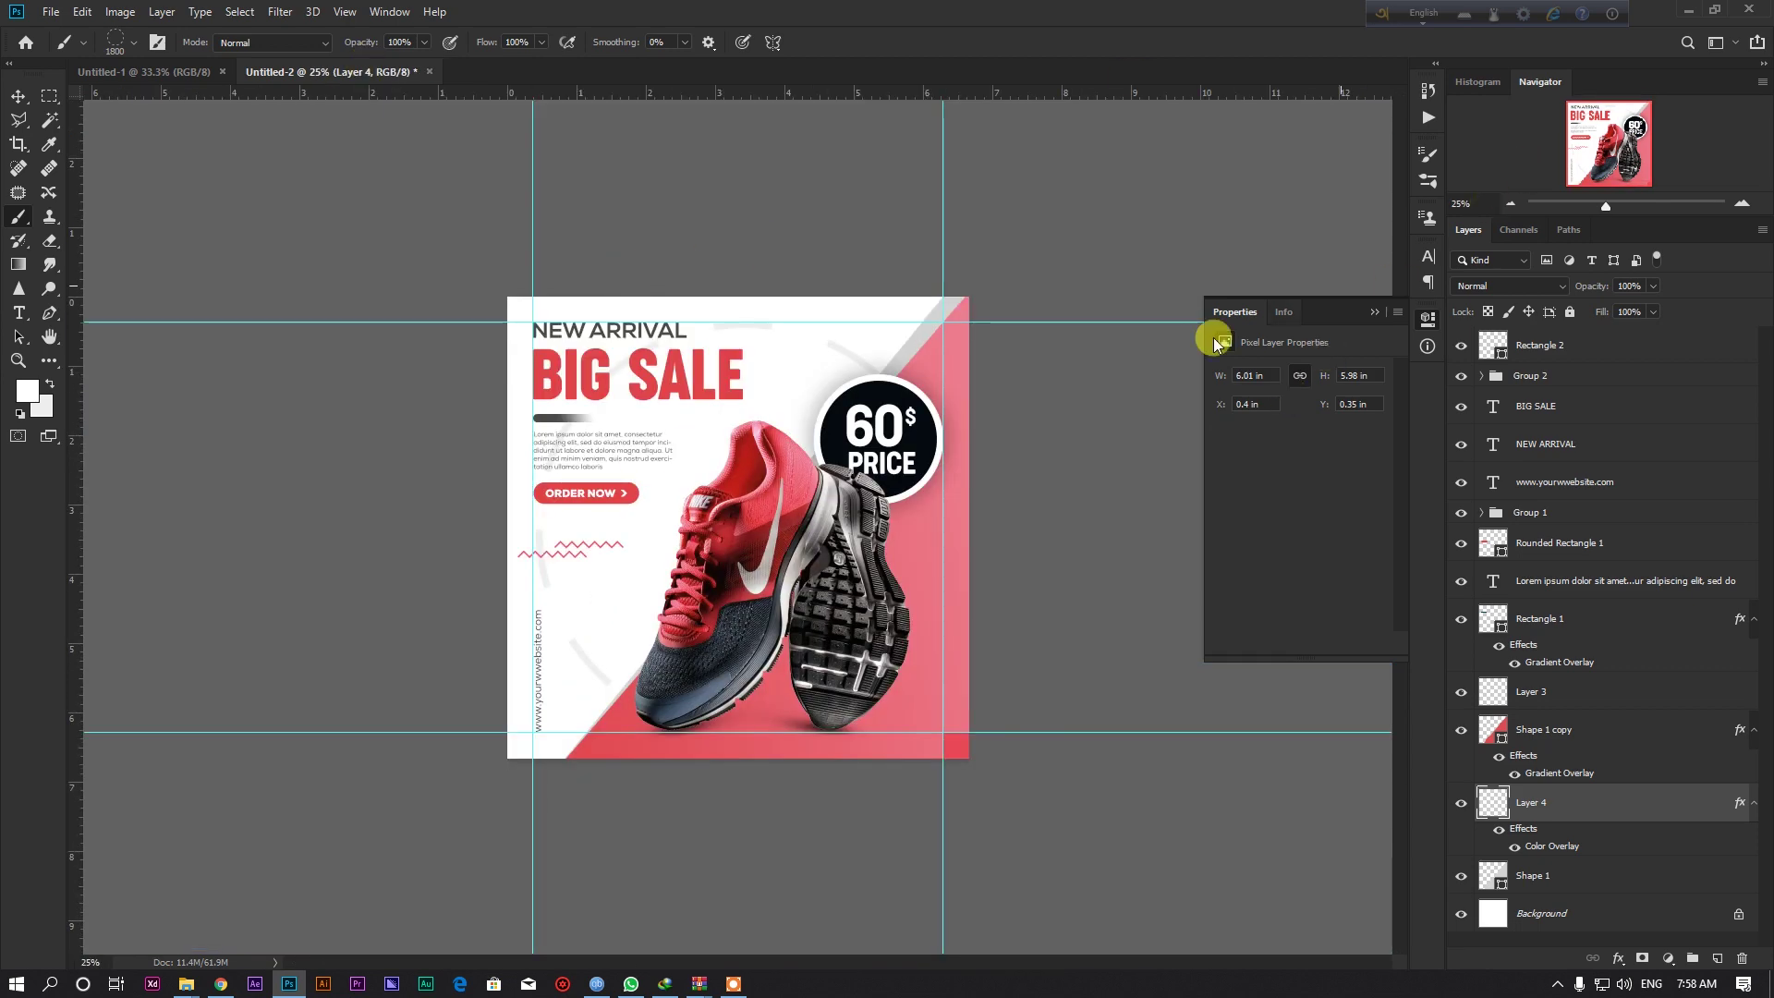
scroll(591, 415, up, 1)
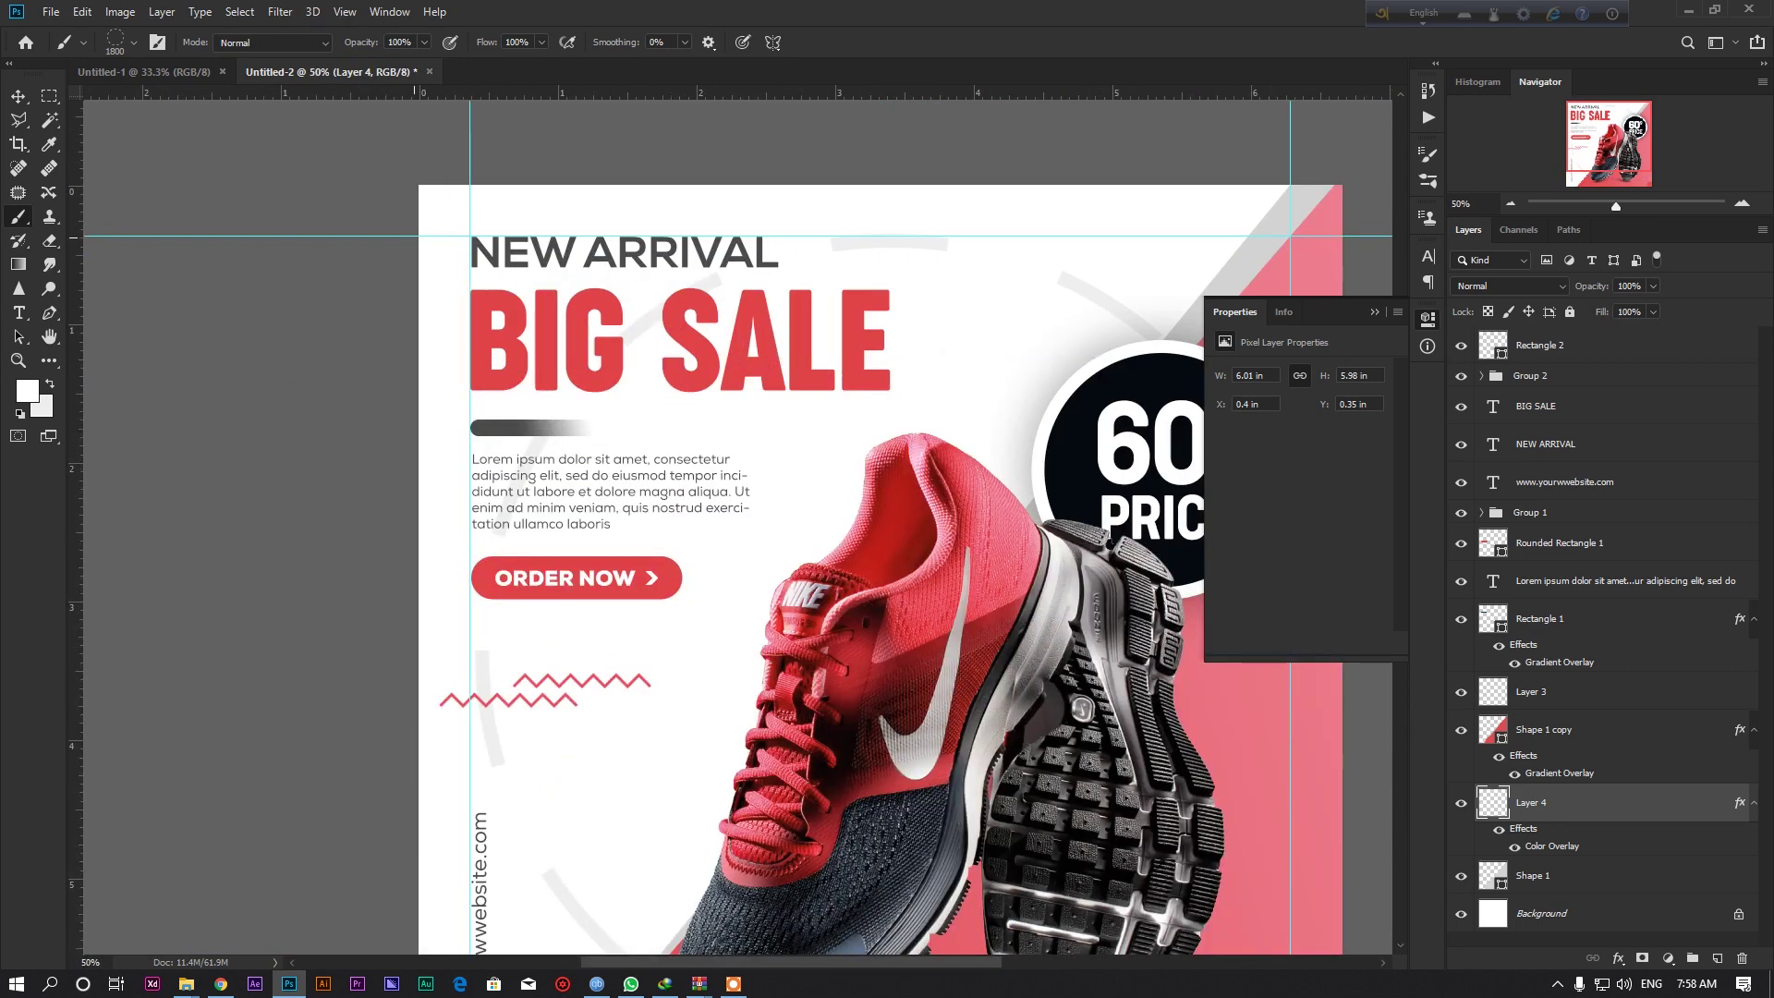
drag(693, 535, 520, 515)
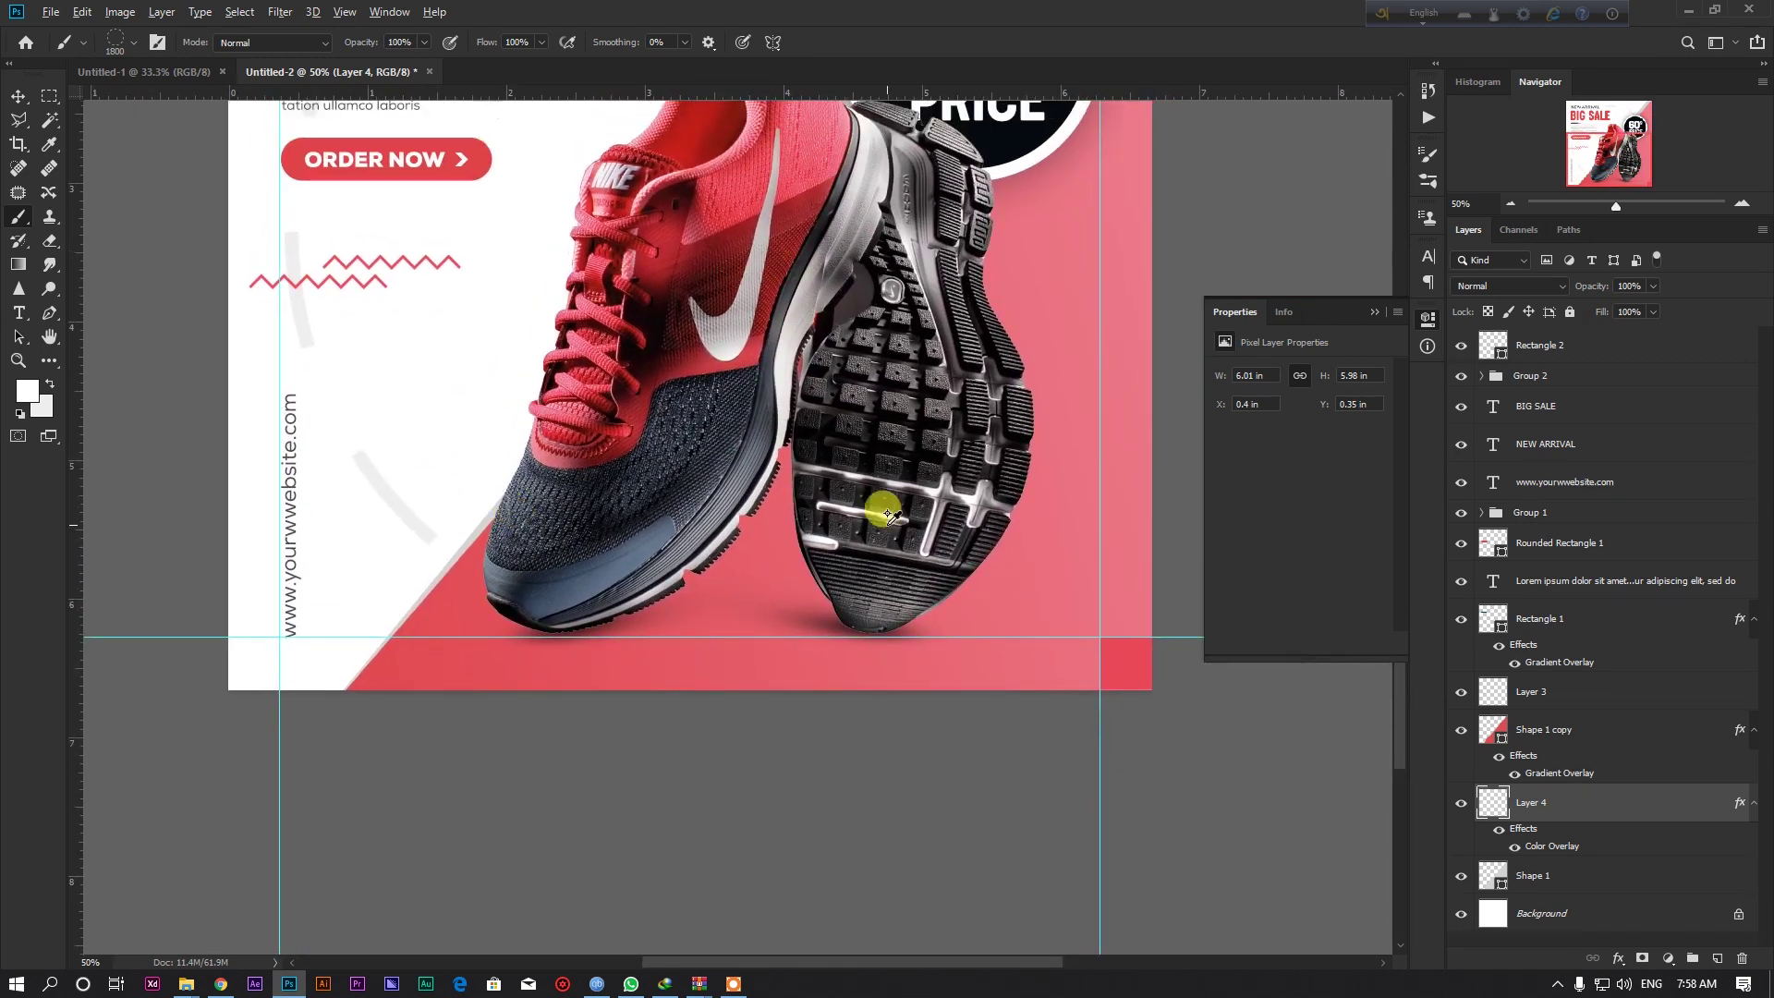
scroll(880, 507, down, 2)
scroll(878, 499, up, 1)
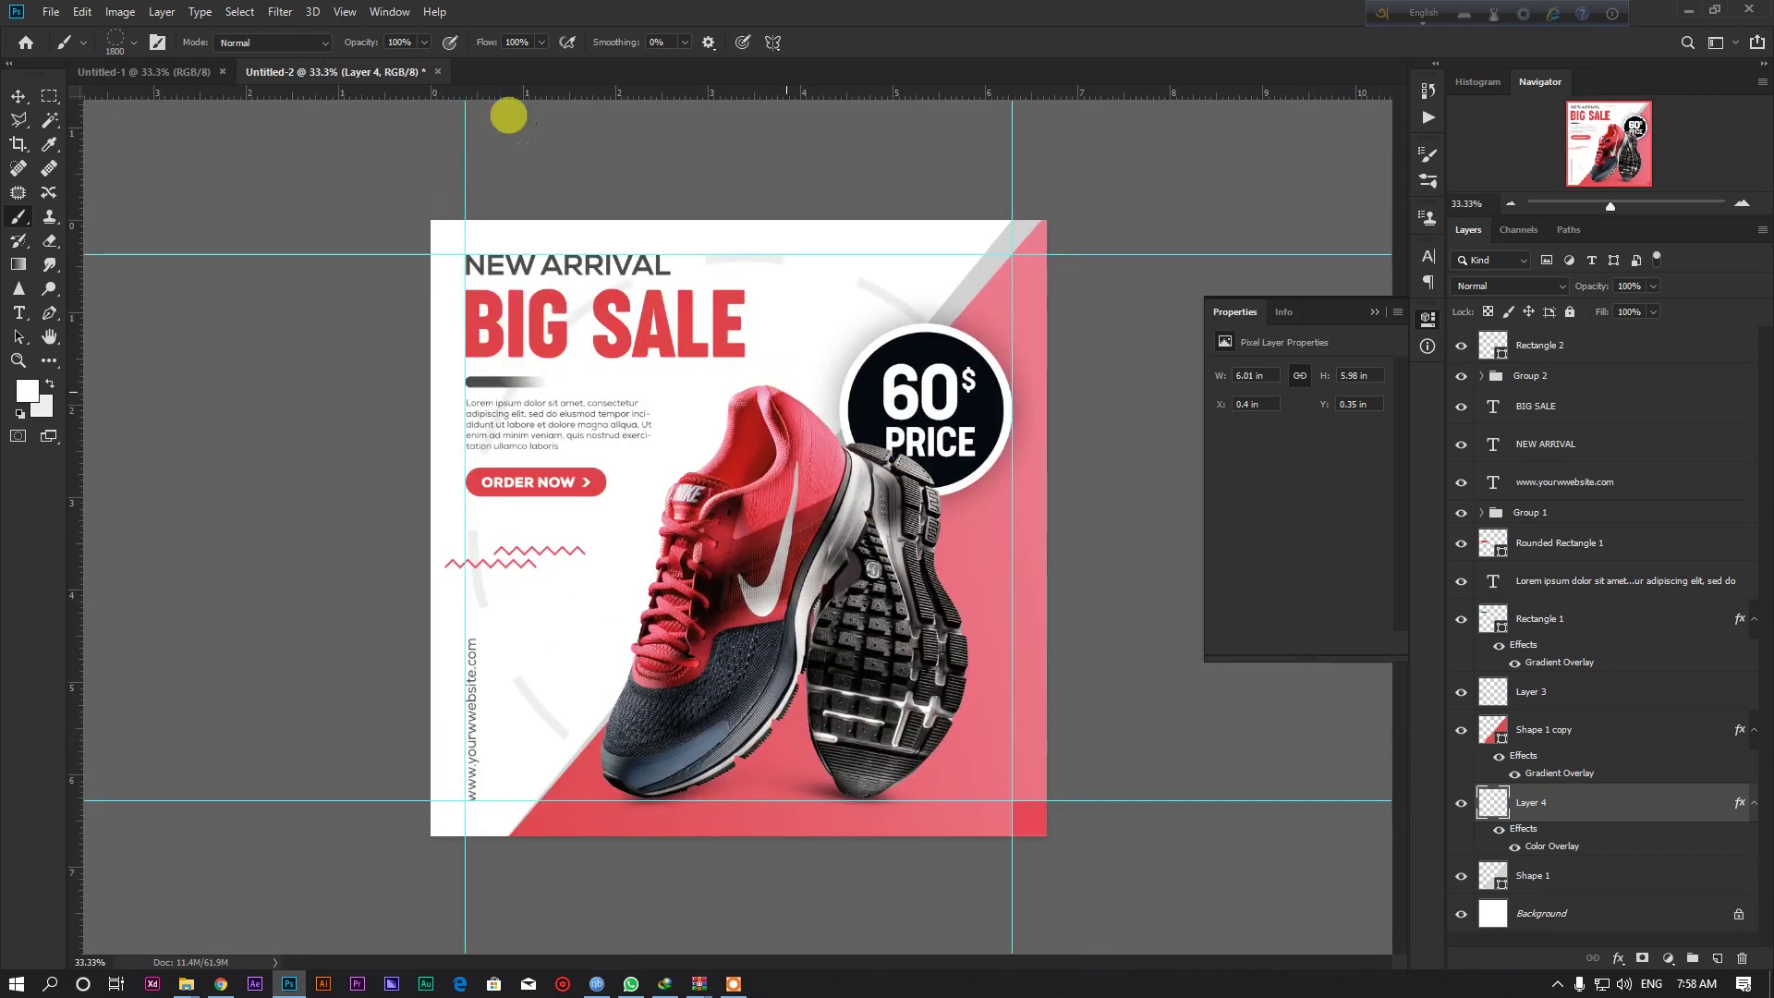